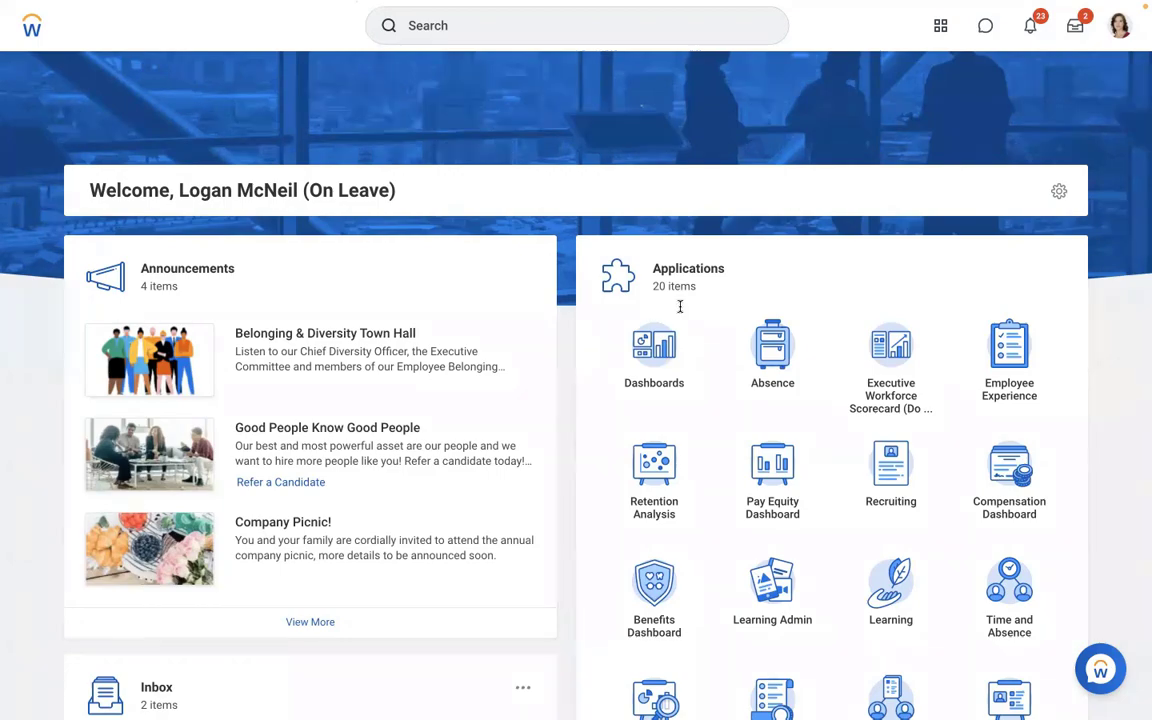
# - Switch from the Workday home page to the full-screen Word notes document
pyautogui.hotkey('ctrl', 'Left')
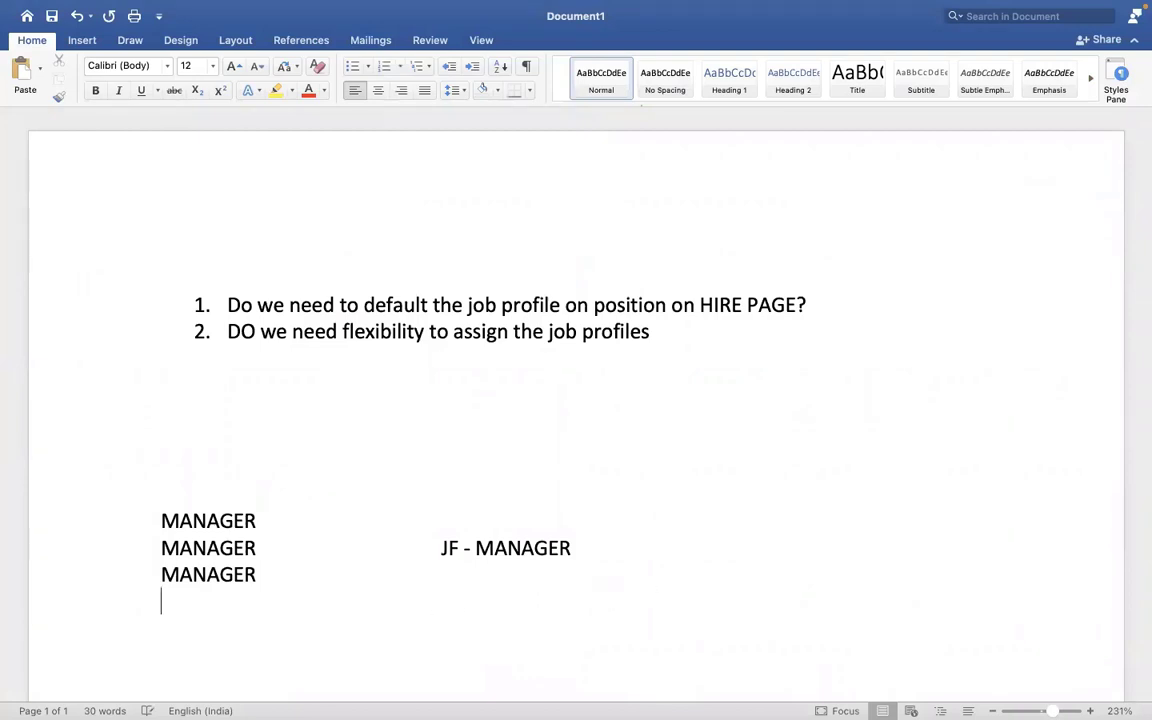
# - Add a 'Payroll Earning' heading followed by the line 'What is the earning name : car allowance'
pyautogui.press('Return')
pyautogui.press('Return')
pyautogui.press('Return')
pyautogui.press('Return')
pyautogui.press('Return')
pyautogui.press('Return')
pyautogui.press('Return')
pyautogui.press('Return')
pyautogui.press('Return')
pyautogui.press('Return')
pyautogui.press('Return')
pyautogui.press('Return')
pyautogui.press('Return')
pyautogui.press('Return')
pyautogui.press('Return')
pyautogui.press('Return')
pyautogui.press('Return')
pyautogui.press('Return')
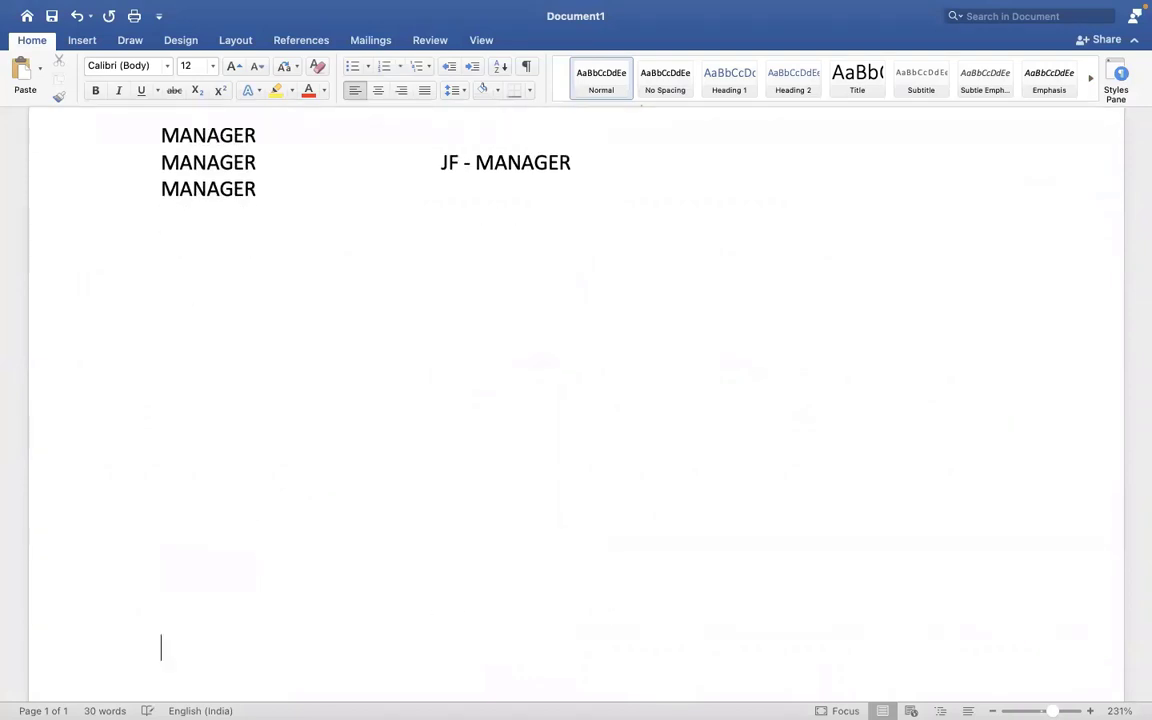
pyautogui.press('Return')
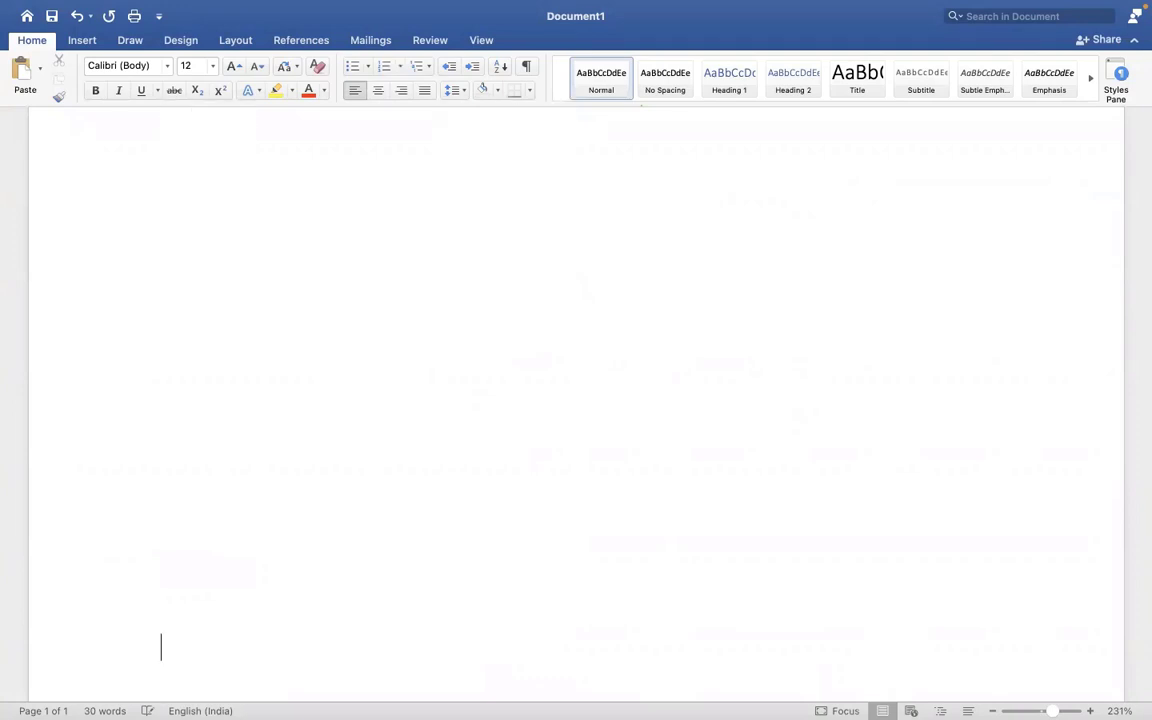
pyautogui.click(267, 253)
pyautogui.write('Payroll Earn')
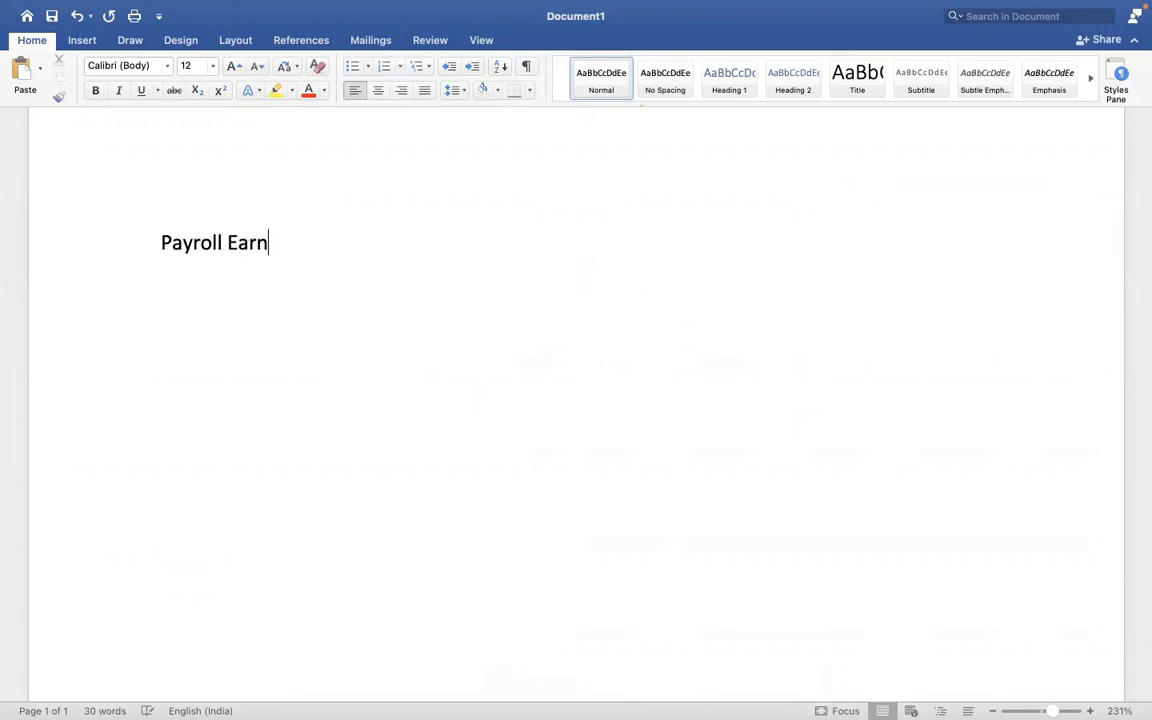
pyautogui.write('ing')
pyautogui.press('Return')
pyautogui.write('What is ')
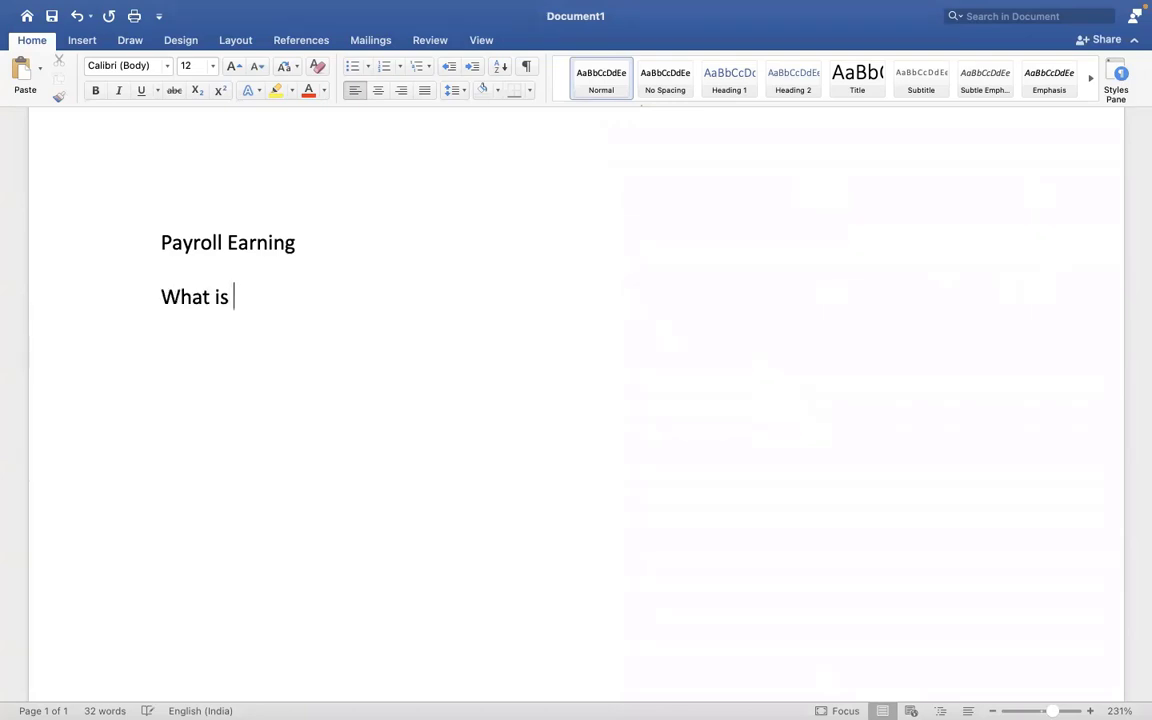
pyautogui.write('the earning')
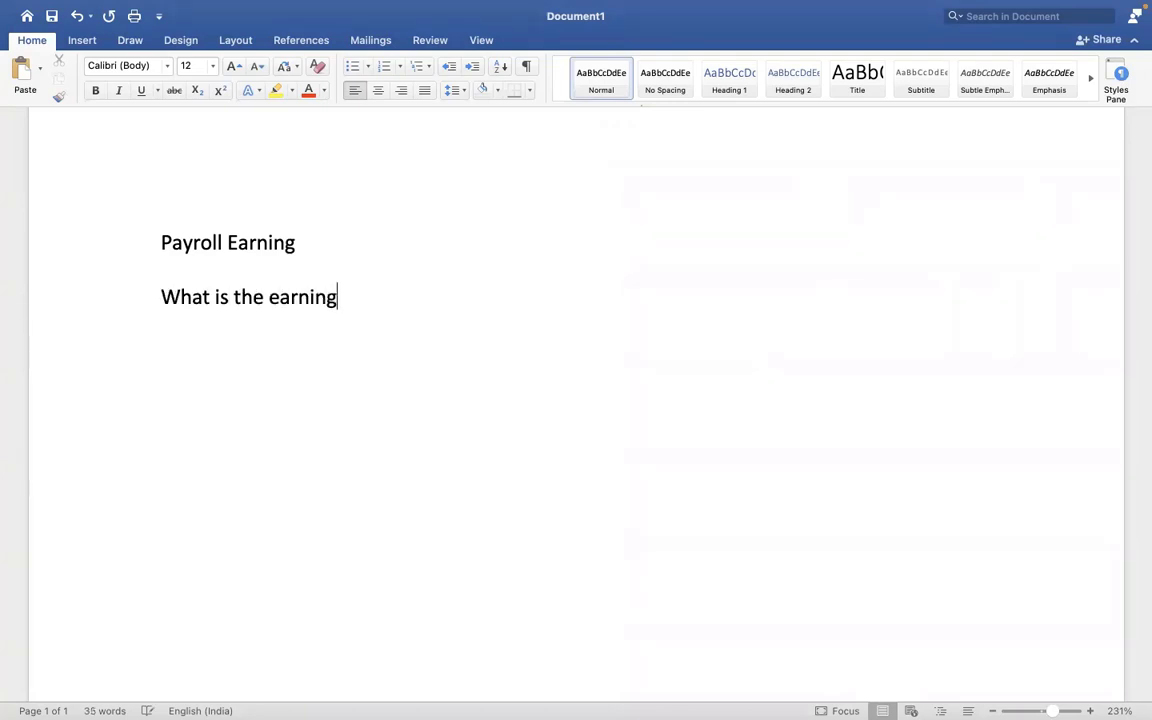
pyautogui.write(' name ')
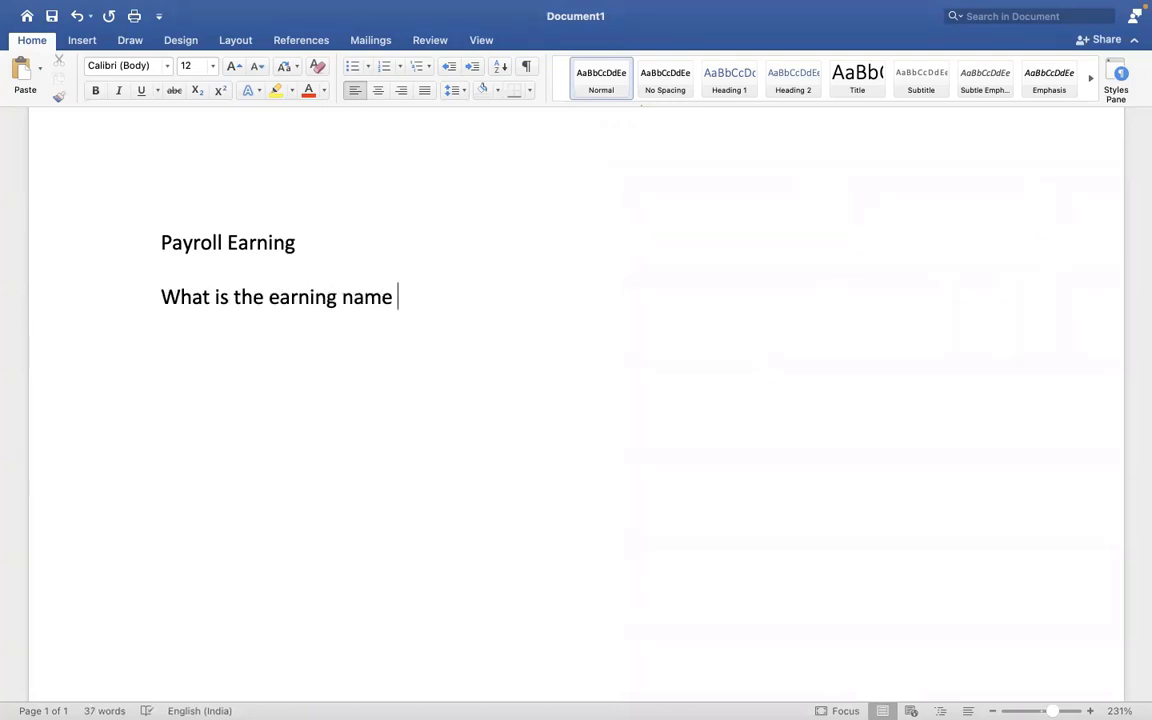
pyautogui.write(': car allowance')
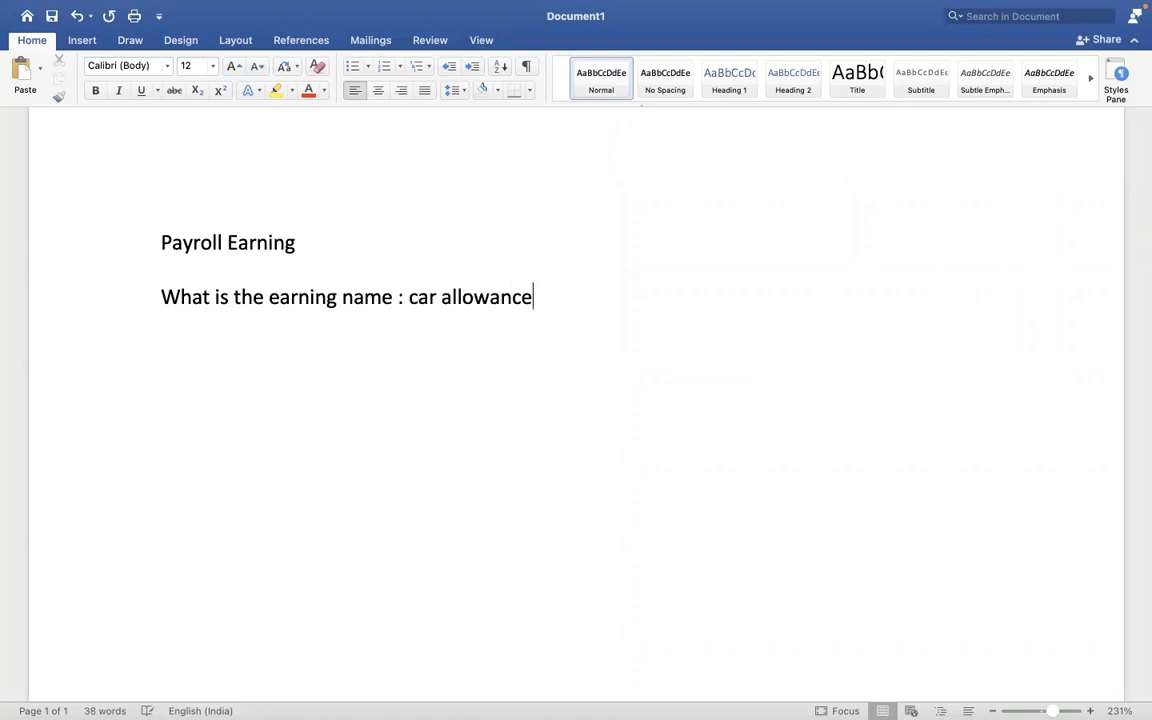
pyautogui.press('Return')
# - Add the questions 'Who is eligible for this earning =' and 'What is the frequency' below the earning name
pyautogui.write('who is elig')
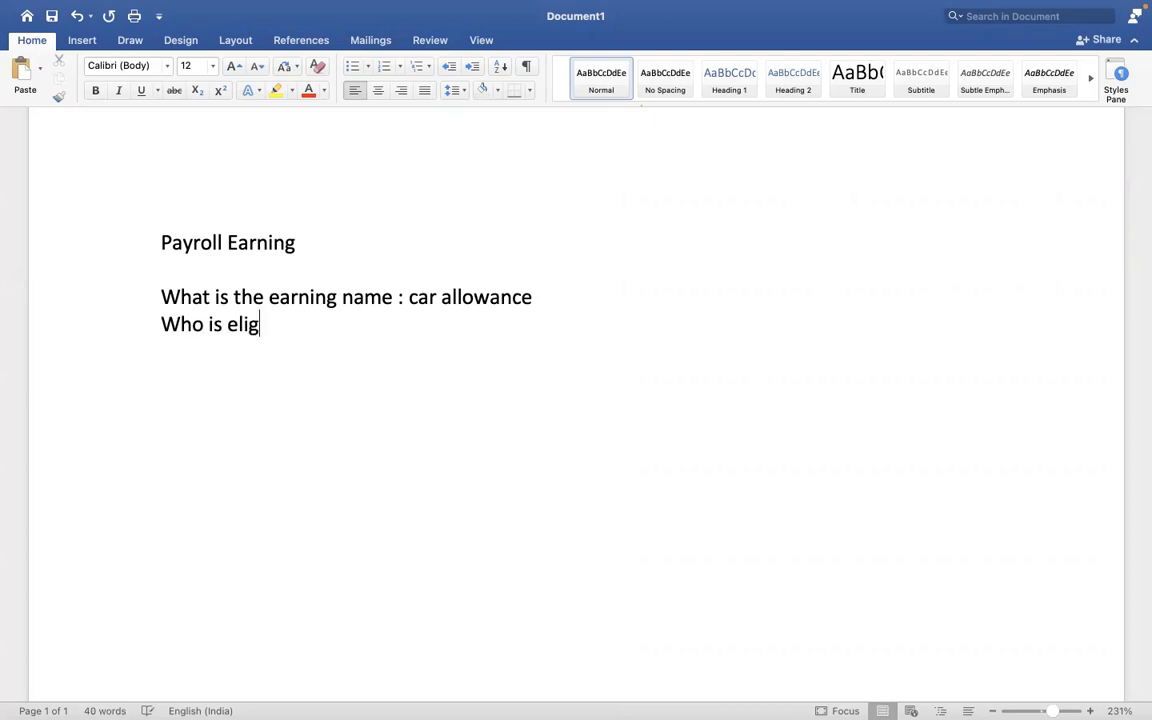
pyautogui.write('ible for thie')
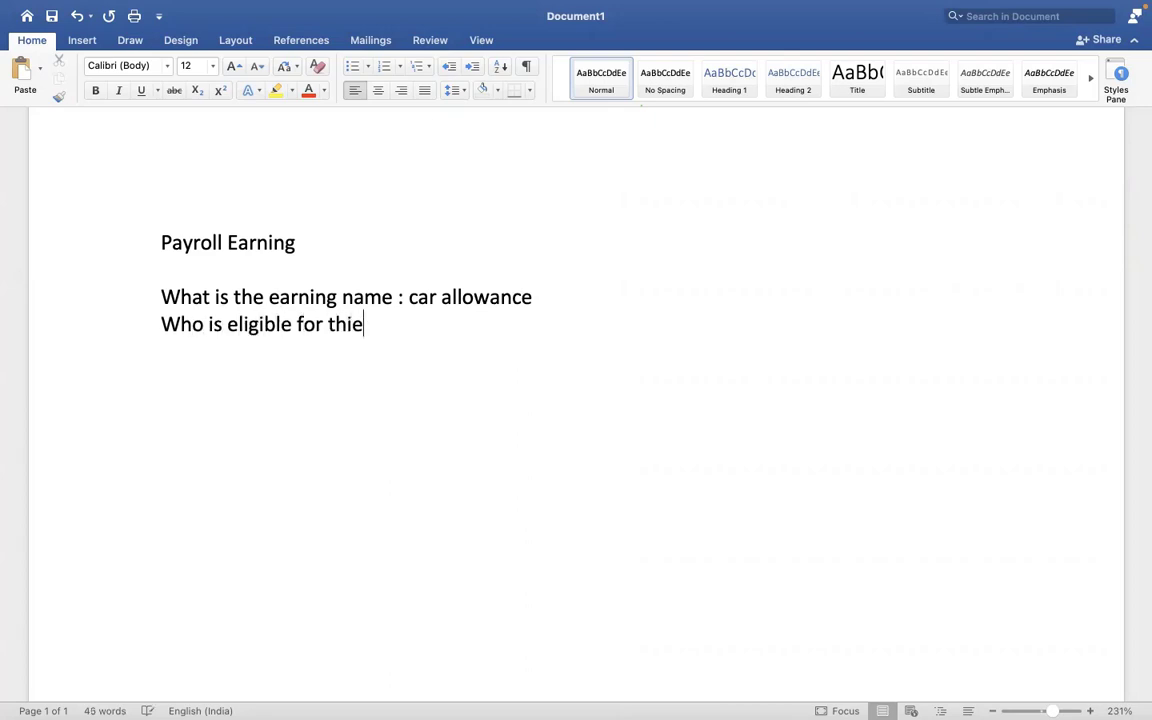
pyautogui.press('BackSpace')
pyautogui.press('BackSpace')
pyautogui.write('s earning')
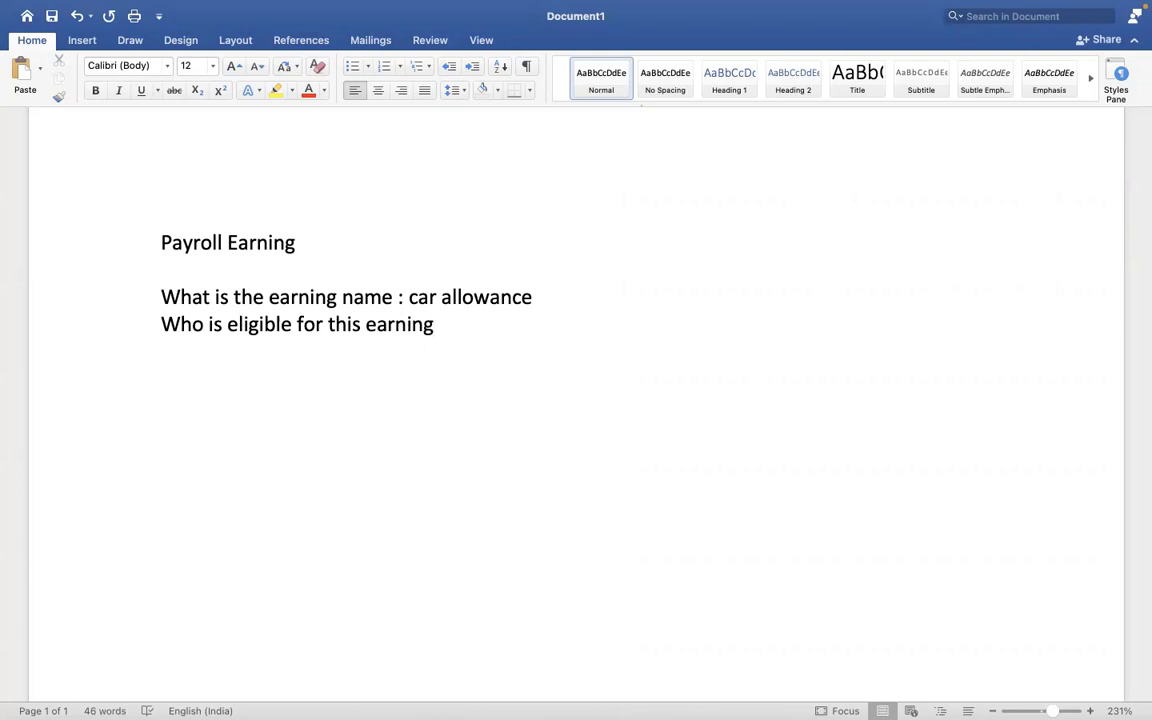
pyautogui.write('=')
pyautogui.press('Return')
pyautogui.write('what is the fre')
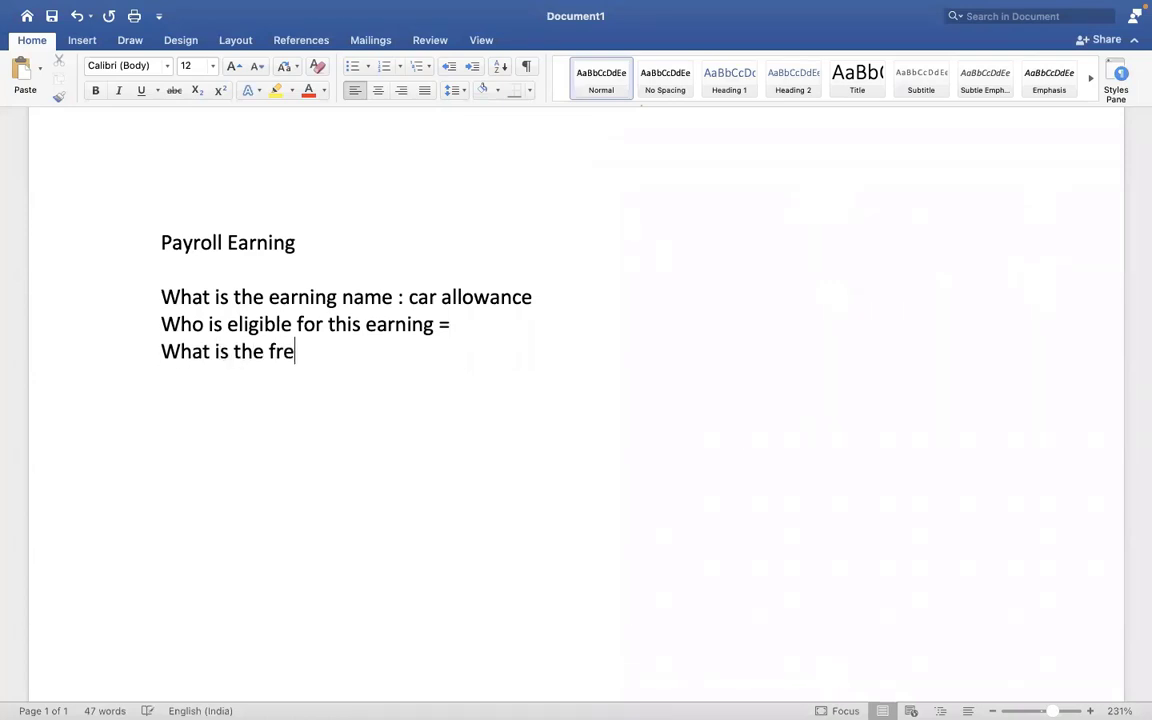
pyautogui.write('quency')
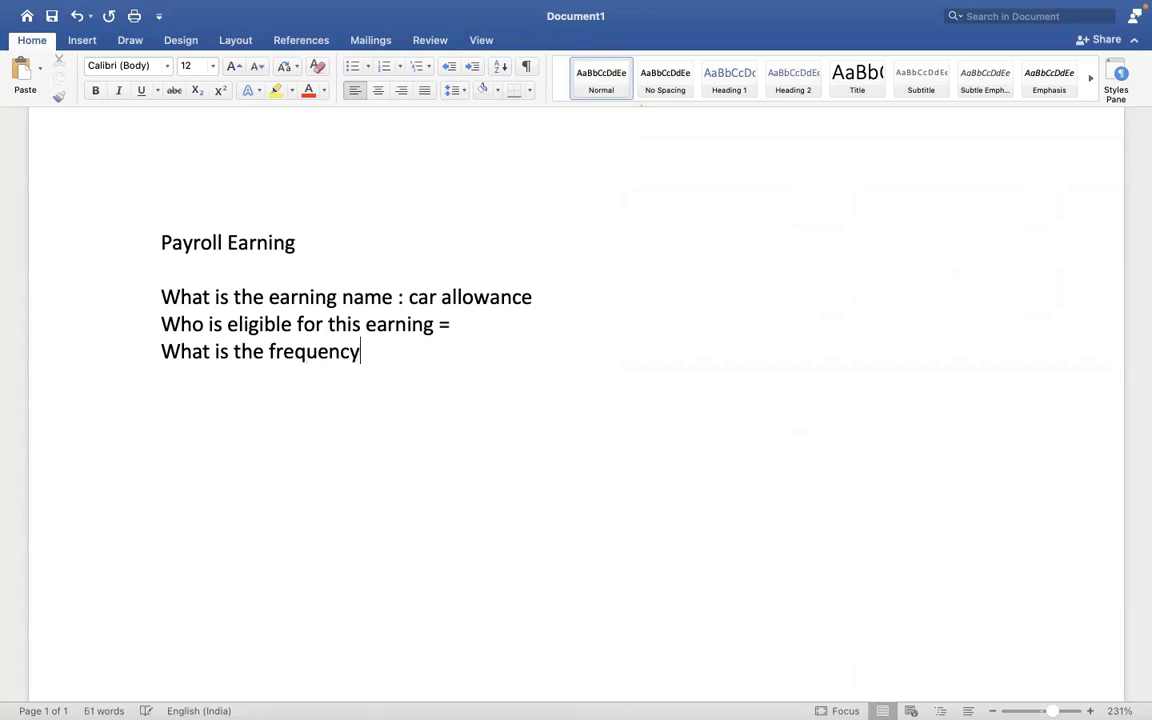
pyautogui.press('Return')
pyautogui.click(374, 349)
# - Add lines on prorating the earning amount, taxes impacting this earning, and benefit deductions on it
pyautogui.press('Return')
pyautogui.write('prora')
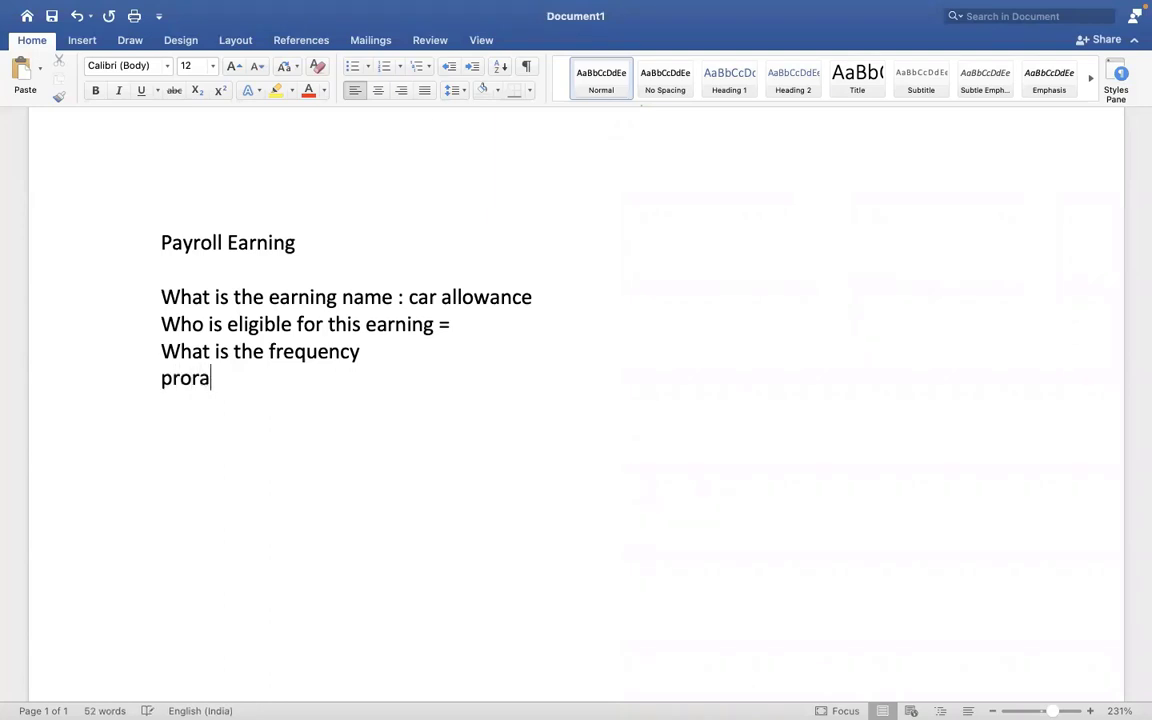
pyautogui.write('te the earn')
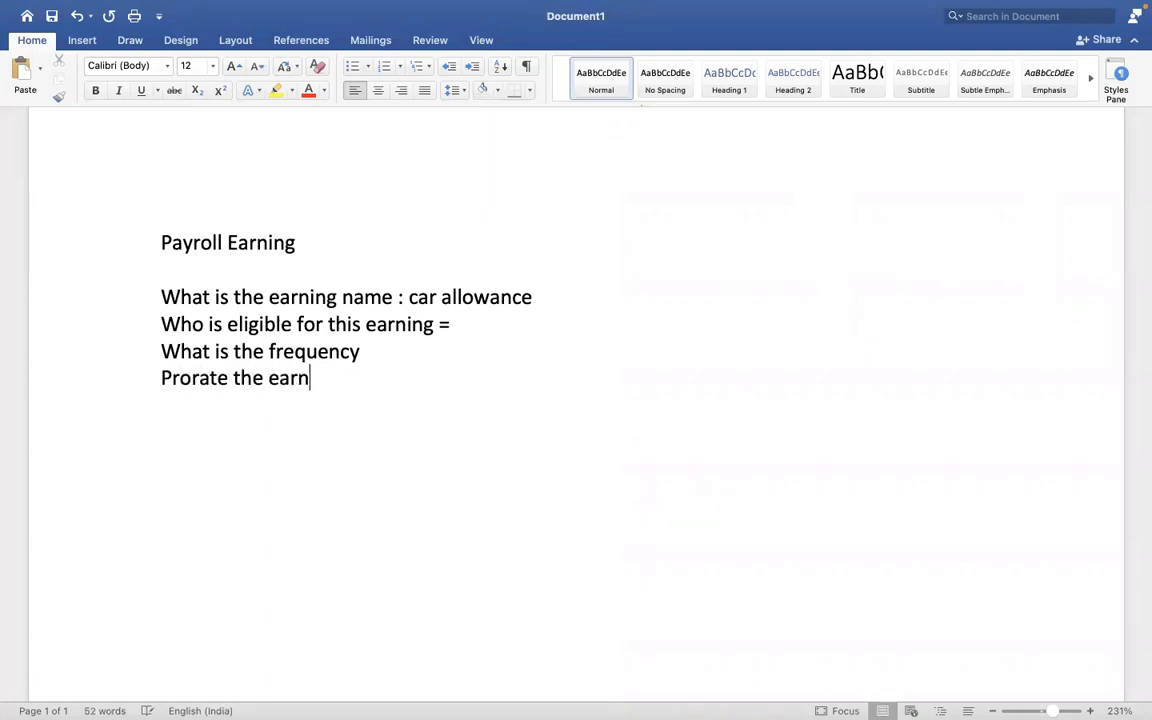
pyautogui.write('ing maount')
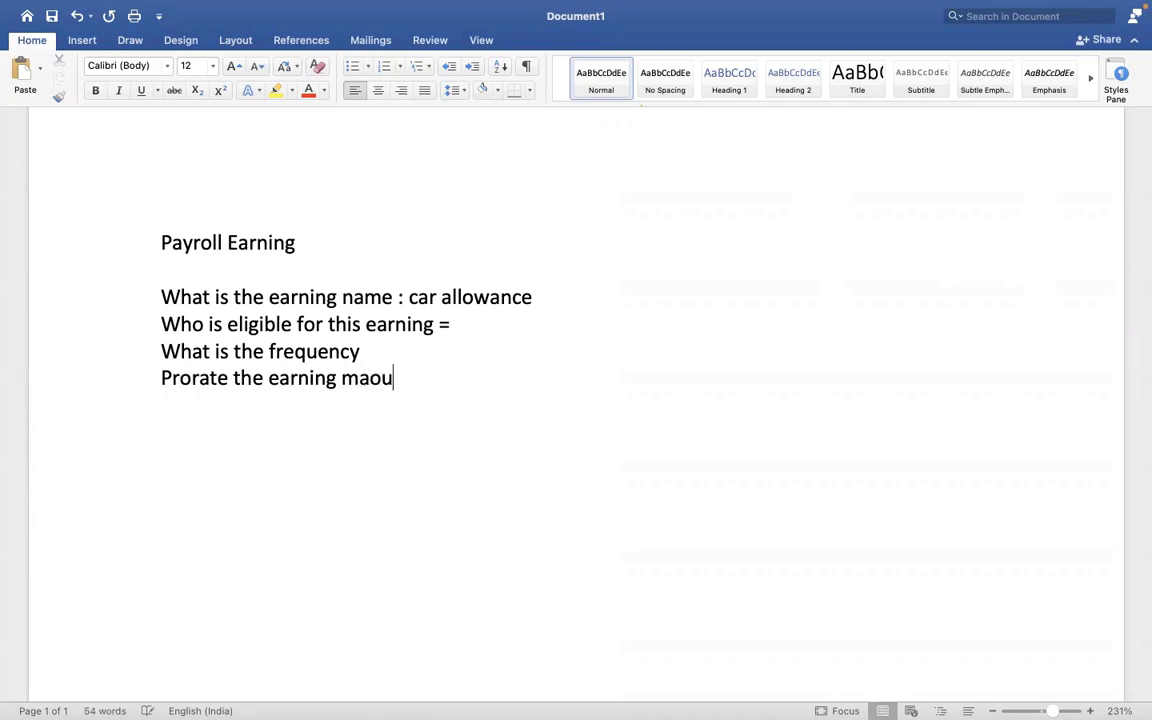
pyautogui.press('BackSpace')
pyautogui.press('BackSpace')
pyautogui.press('BackSpace')
pyautogui.press('BackSpace')
pyautogui.press('BackSpace')
pyautogui.press('BackSpace')
pyautogui.write('amountw')
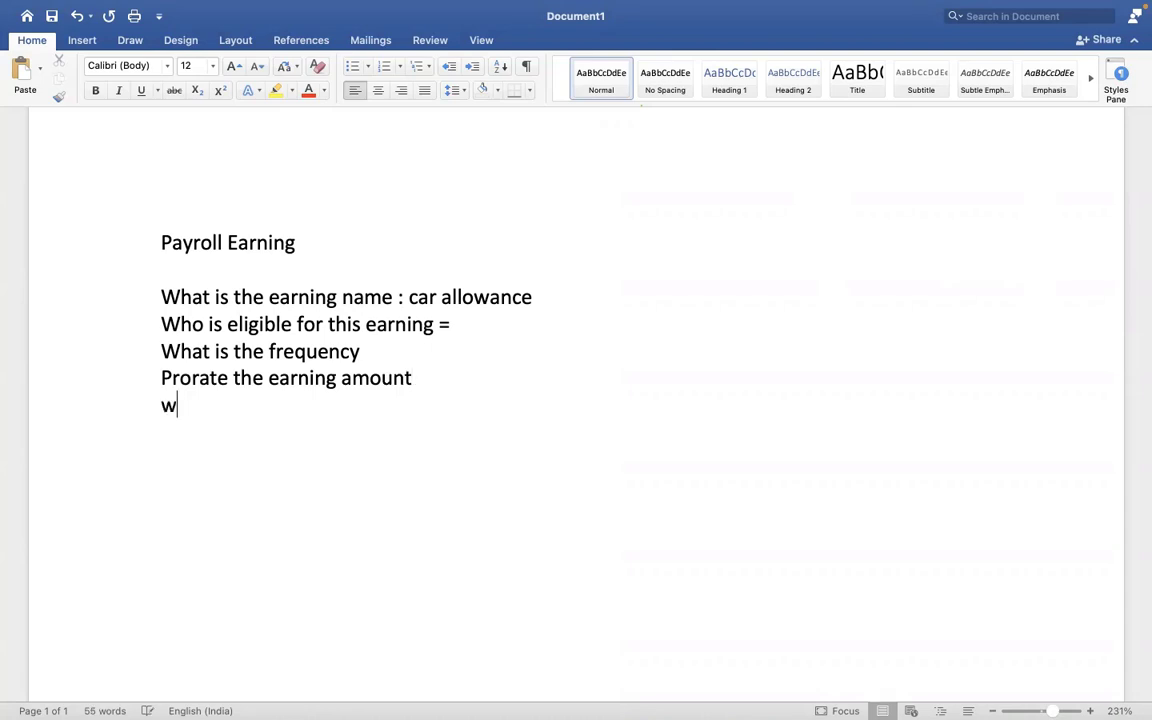
pyautogui.write('hat are all')
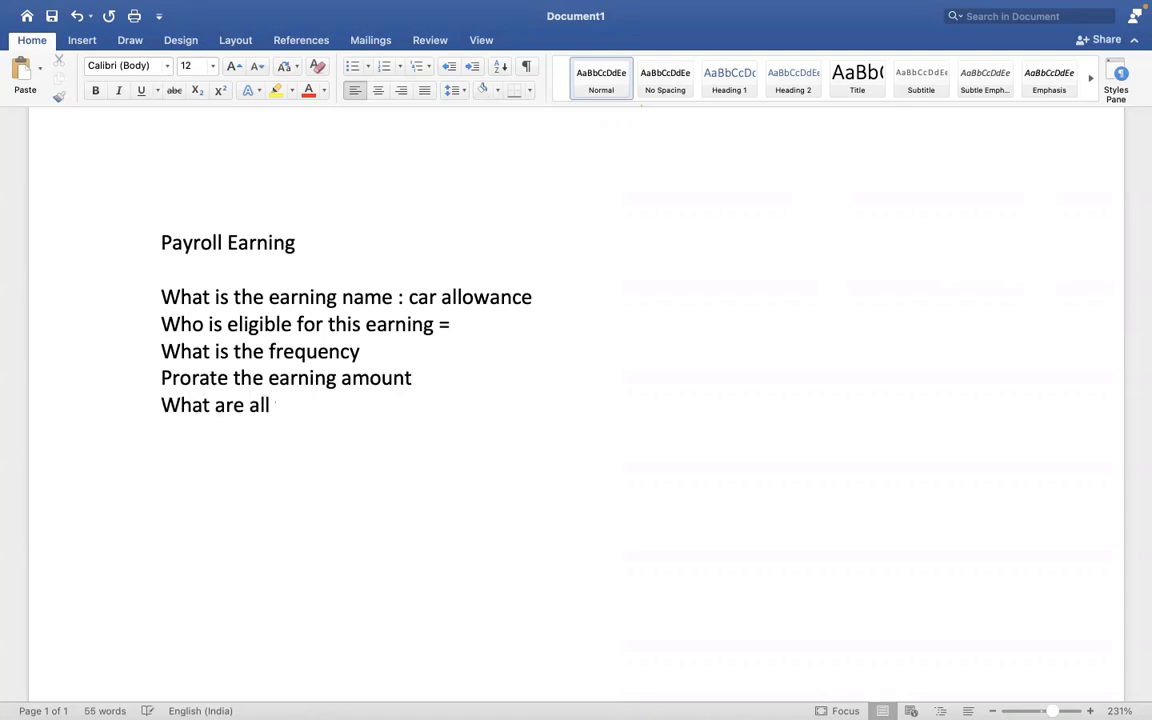
pyautogui.write(' taxes im')
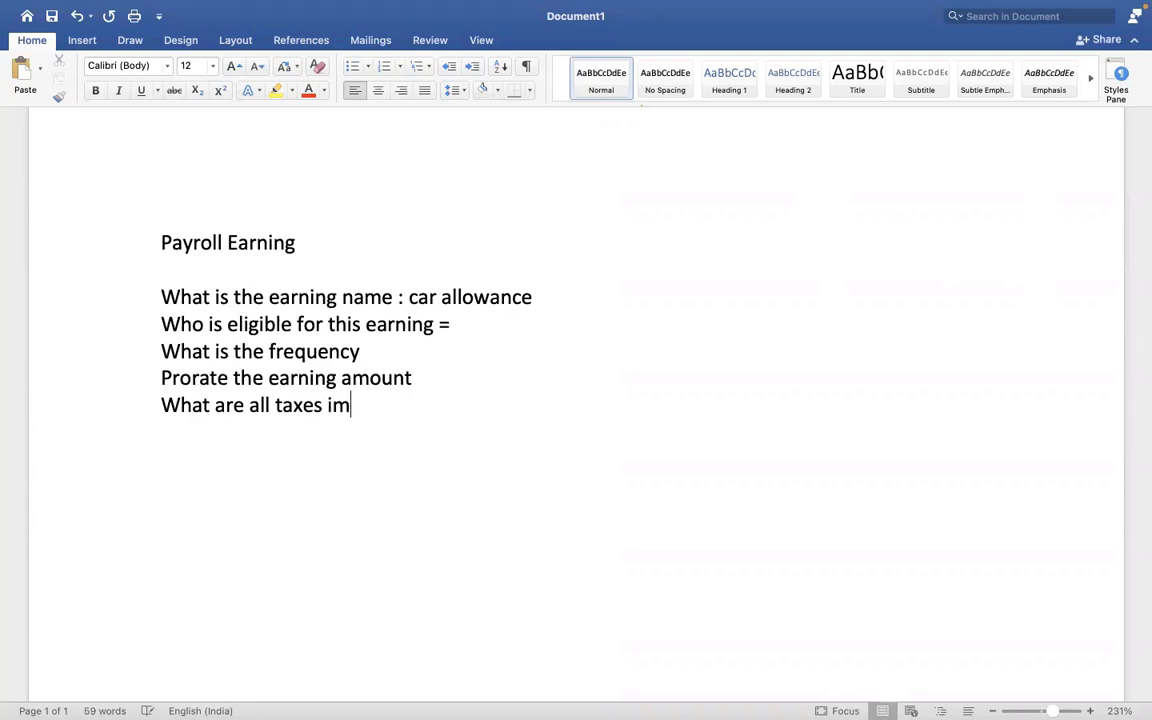
pyautogui.write('pacting this earning')
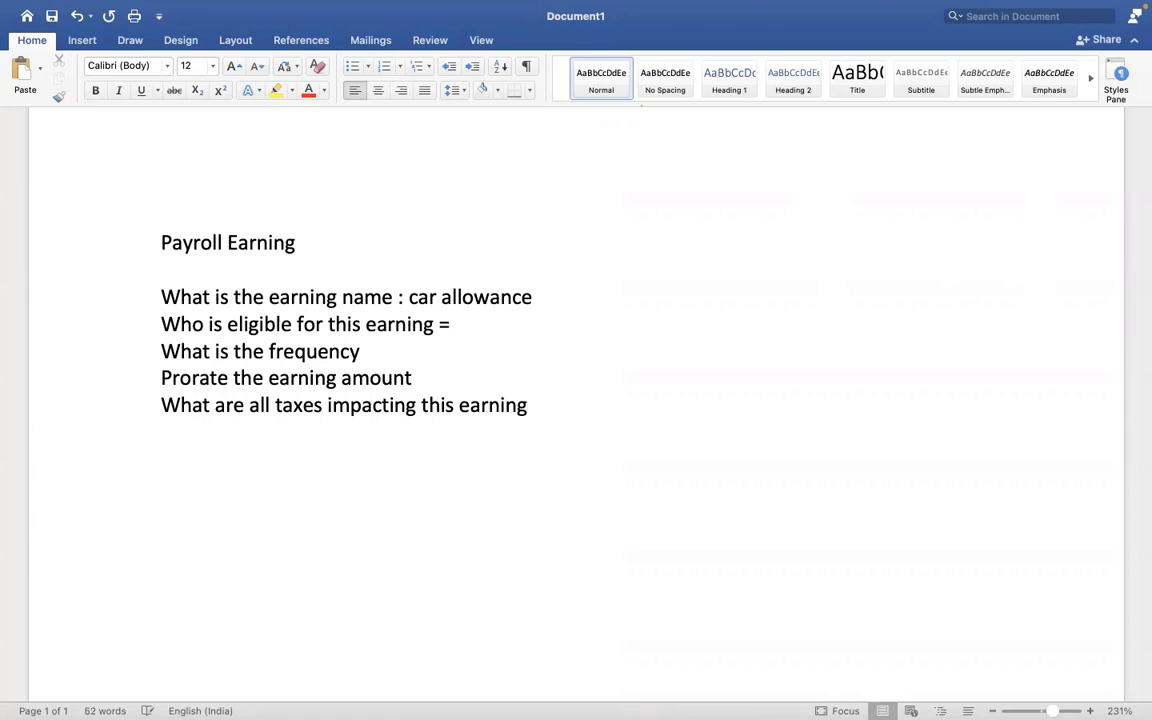
pyautogui.press('Return')
pyautogui.write('benefit deduc')
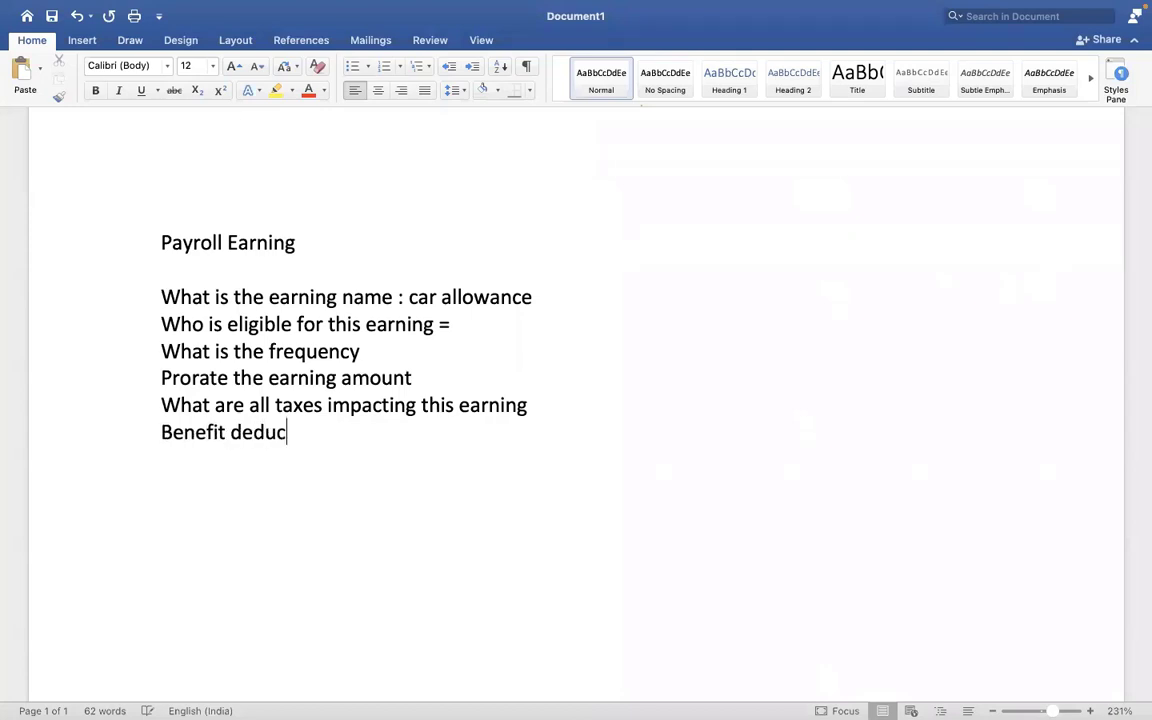
pyautogui.write('tion happen')
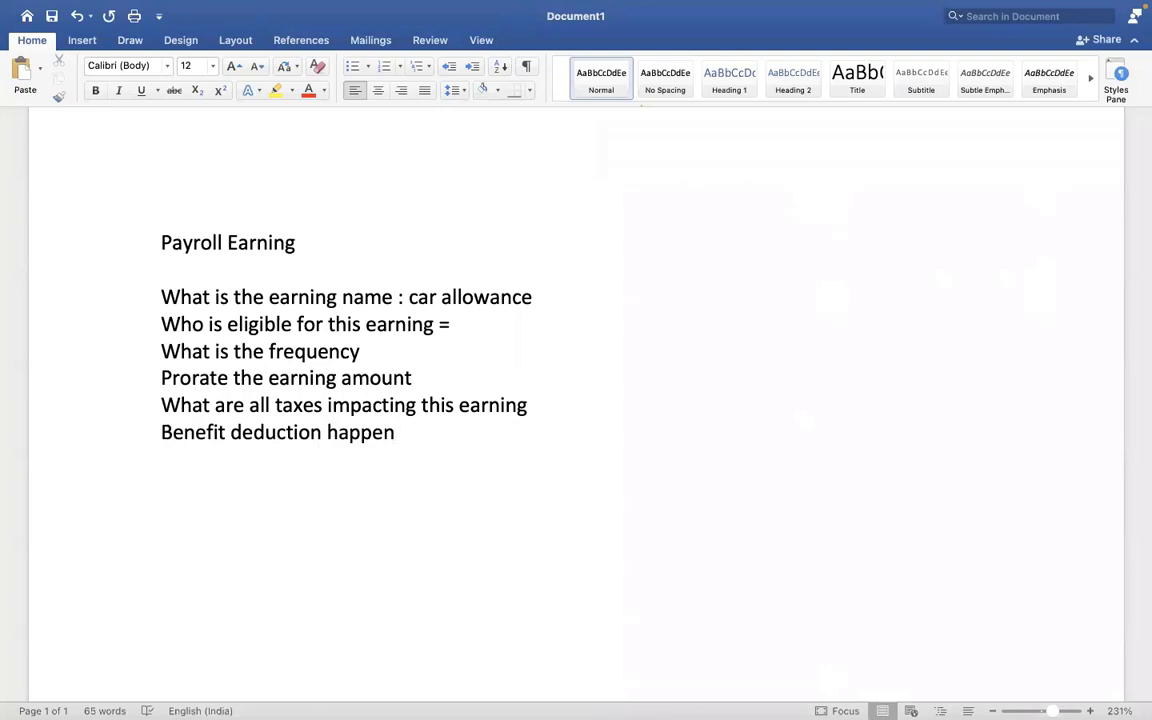
pyautogui.write(' on this earning')
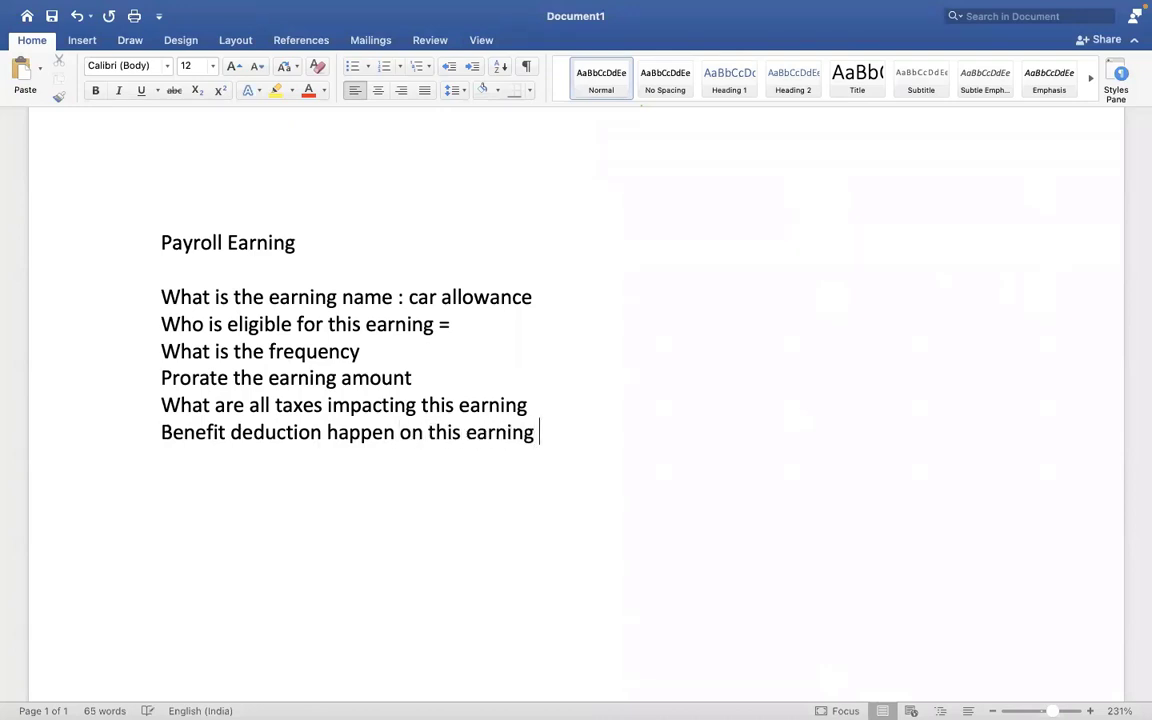
pyautogui.press('Return')
# - Back in Workday, search for the employee by name and open their General Counsel worker profile
pyautogui.hotkey('ctrl', 'Right')
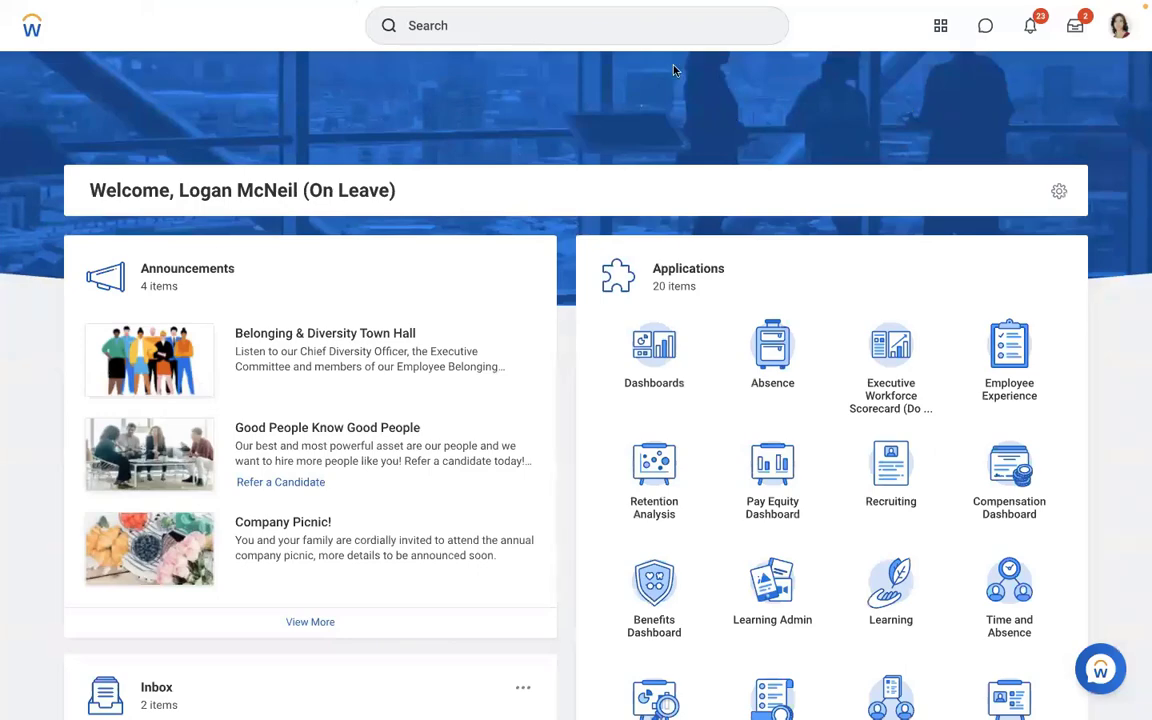
pyautogui.click(565, 40)
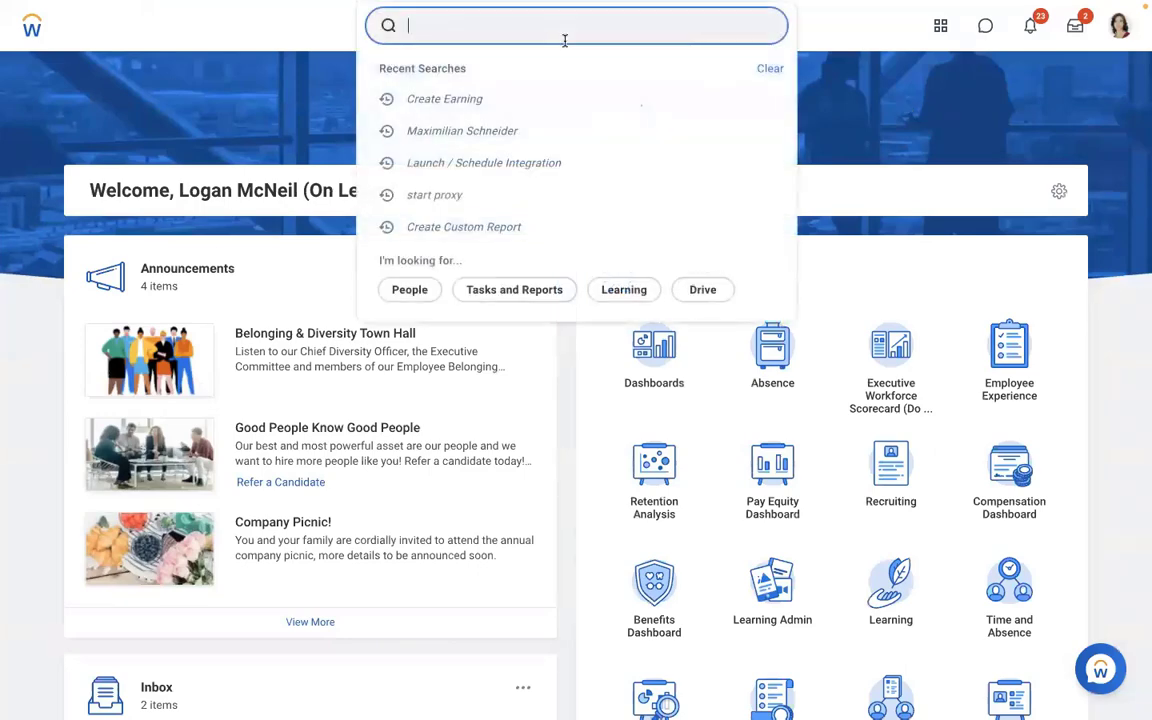
pyautogui.write('run pay calc')
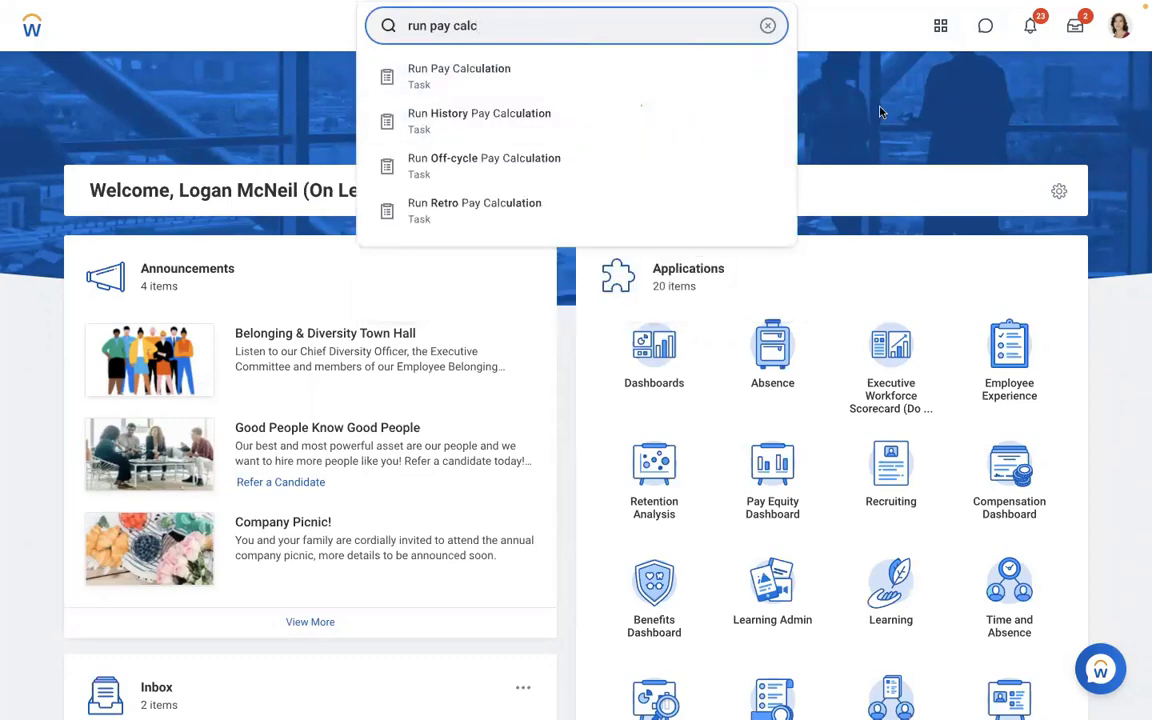
pyautogui.press('Escape')
pyautogui.click(768, 27)
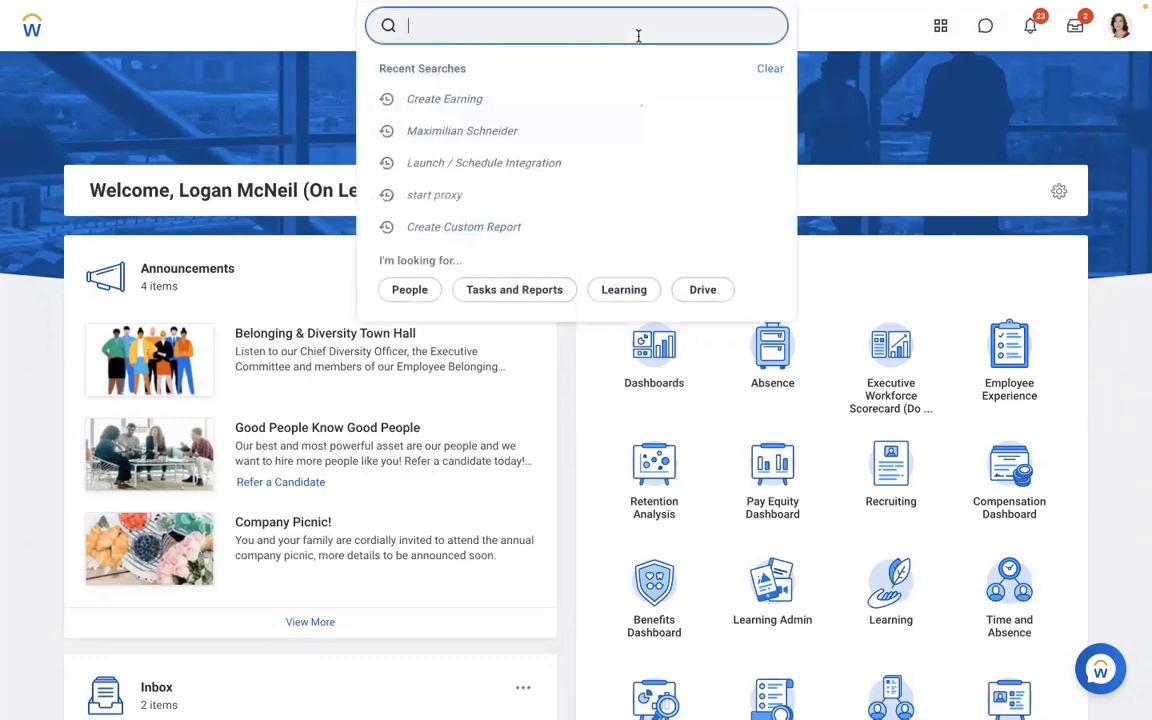
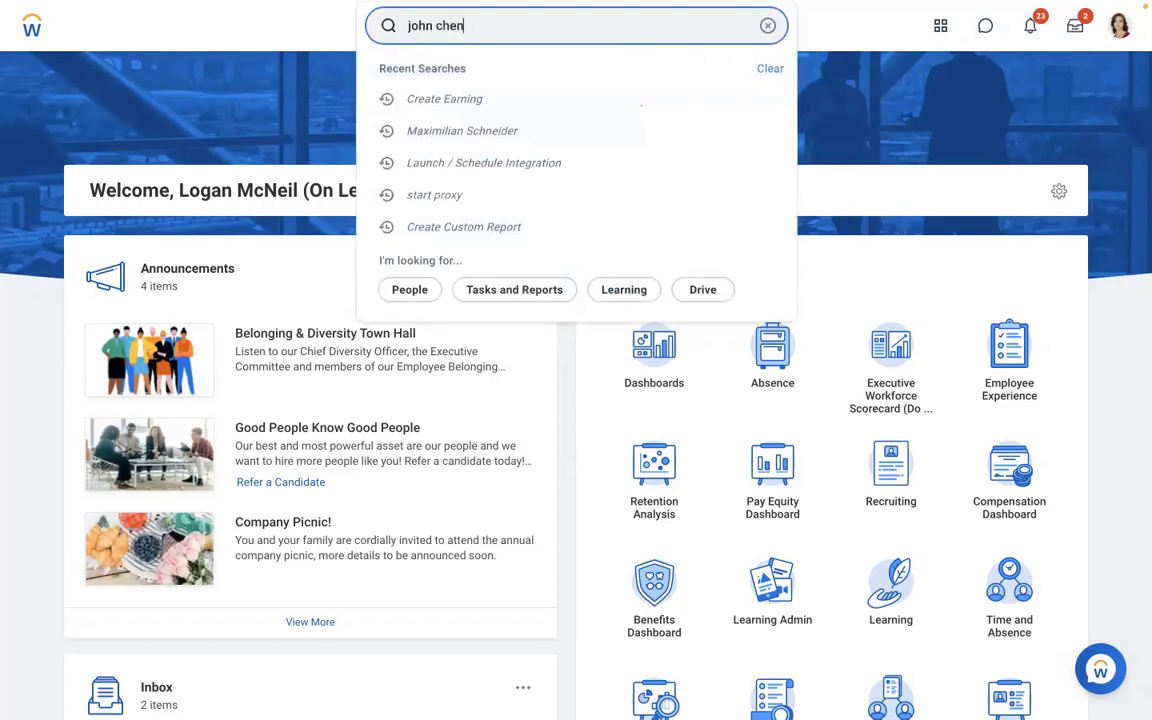
pyautogui.click(494, 86)
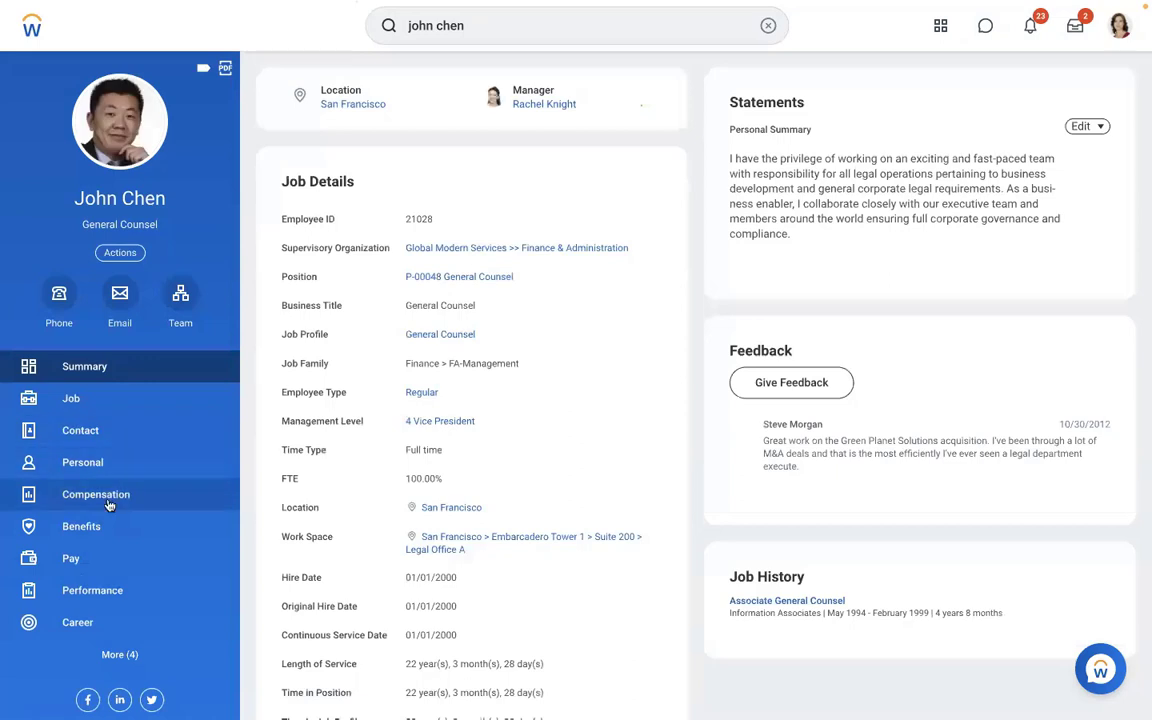
# - Open the employee's Compensation tab and select the 198,778.00 USD Annual salary under Plan Assignments
pyautogui.click(108, 500)
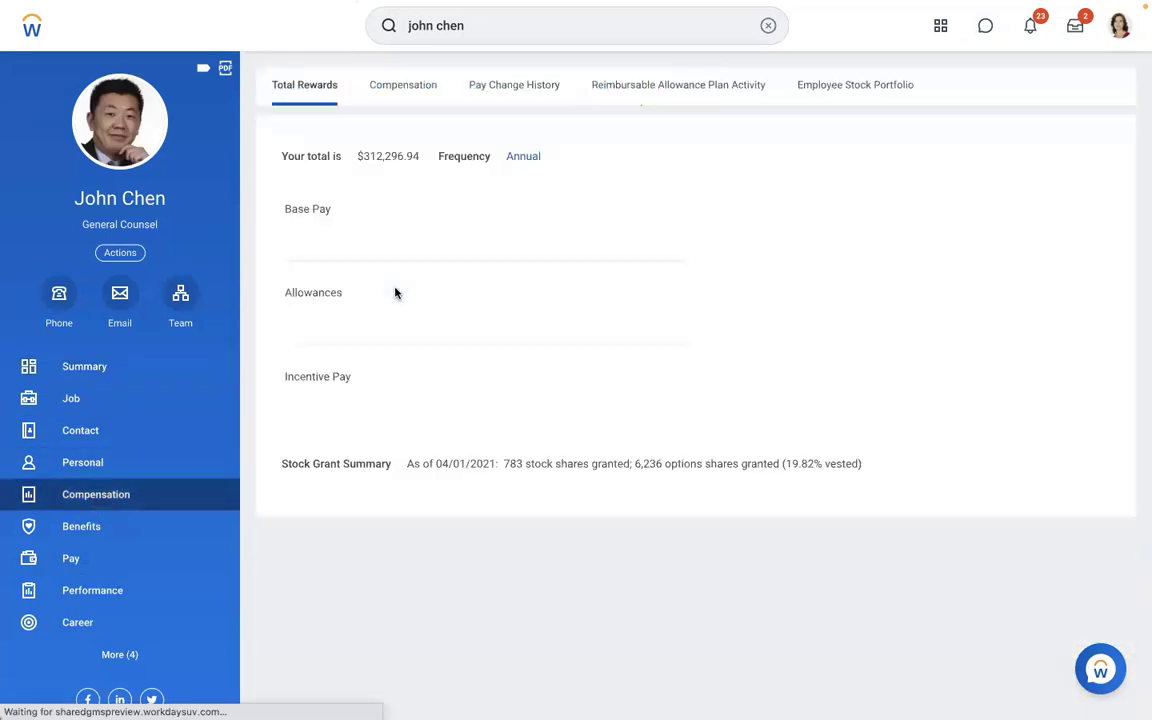
pyautogui.click(404, 97)
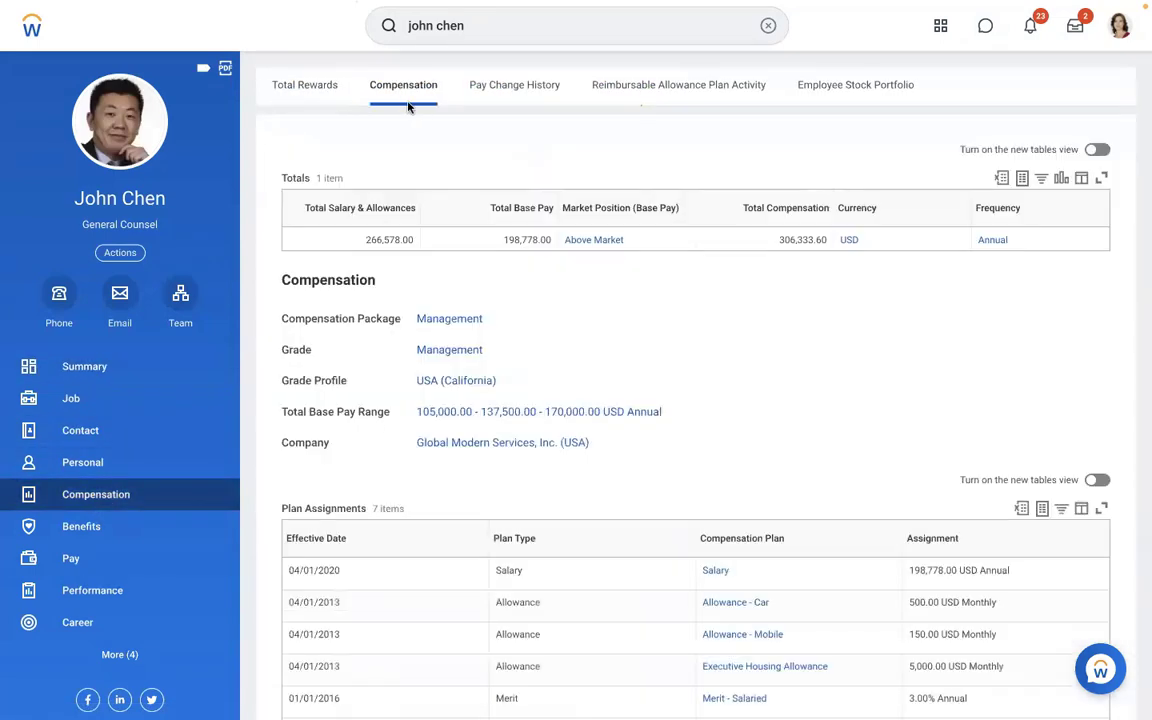
pyautogui.scroll(-5, 591, 314)
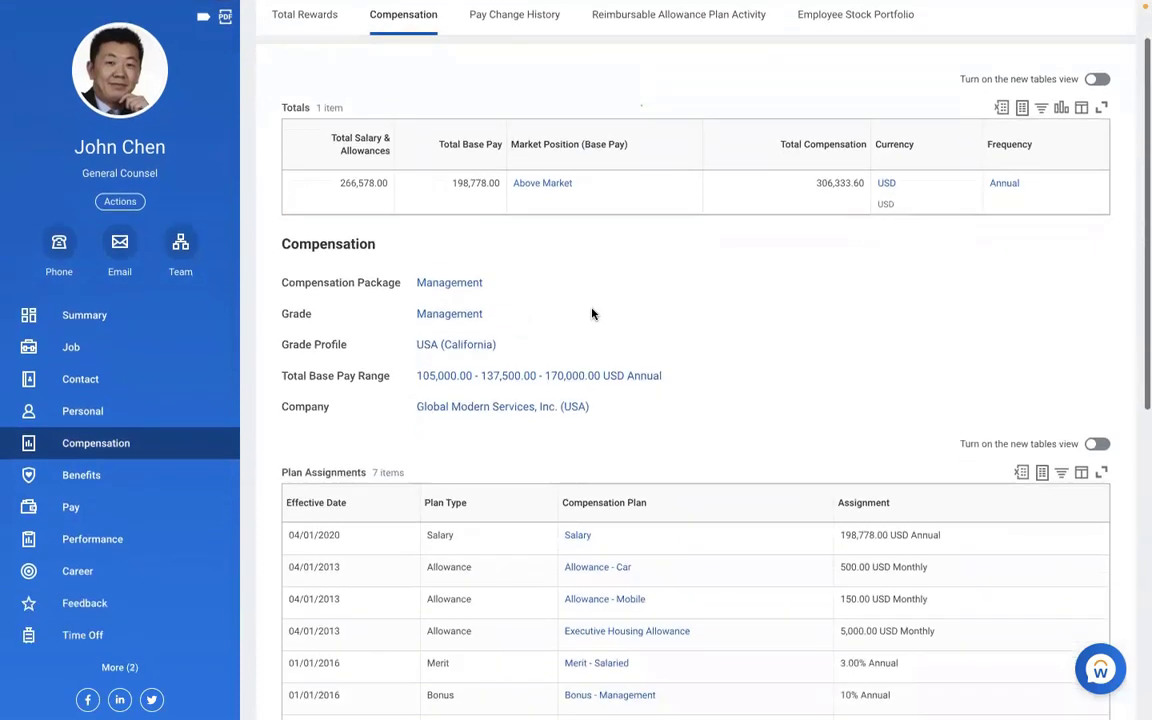
pyautogui.scroll(-4, 594, 315)
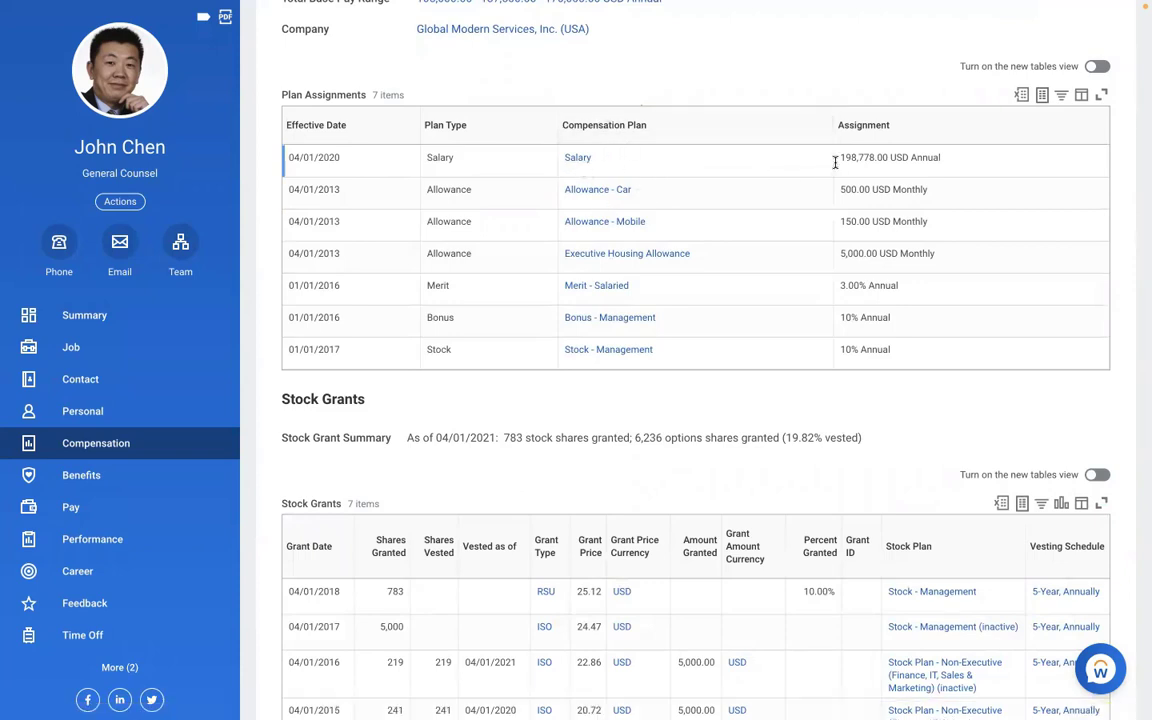
pyautogui.moveTo(840, 160); pyautogui.dragTo(953, 173)
pyautogui.press('super+c')
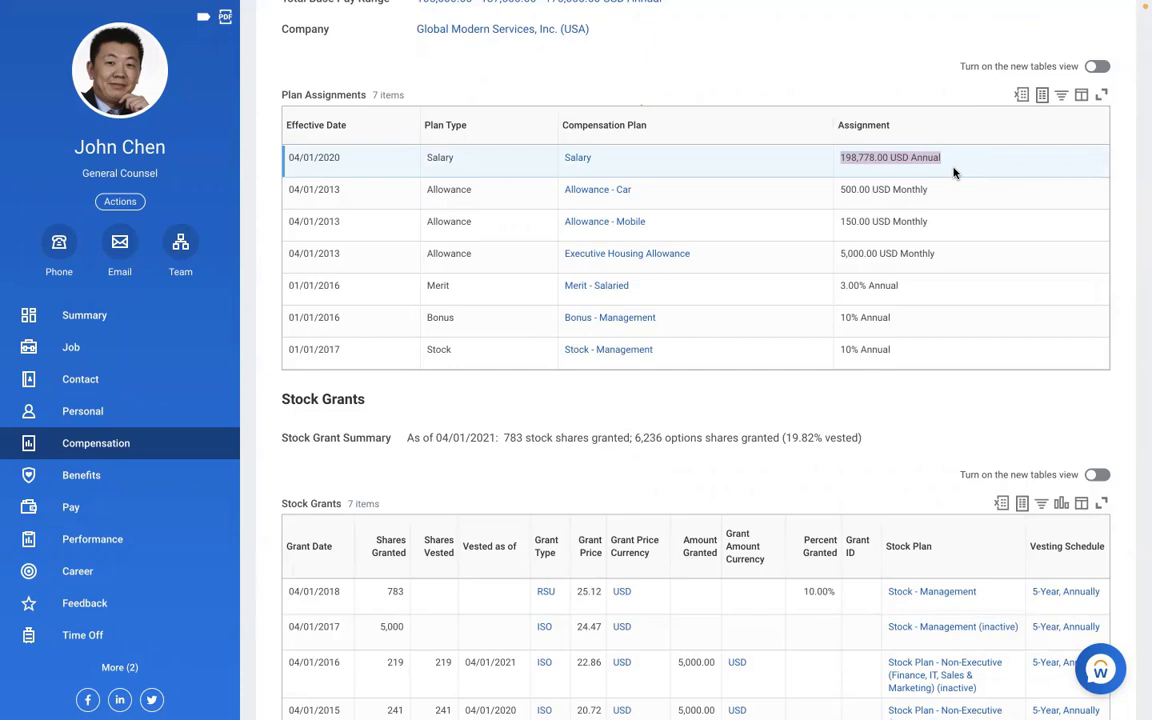
# - Paste the 198,778.00 USD Annual salary and note it is de-annualised based on employee pay frequency
pyautogui.hotkey('ctrl', 'Left')
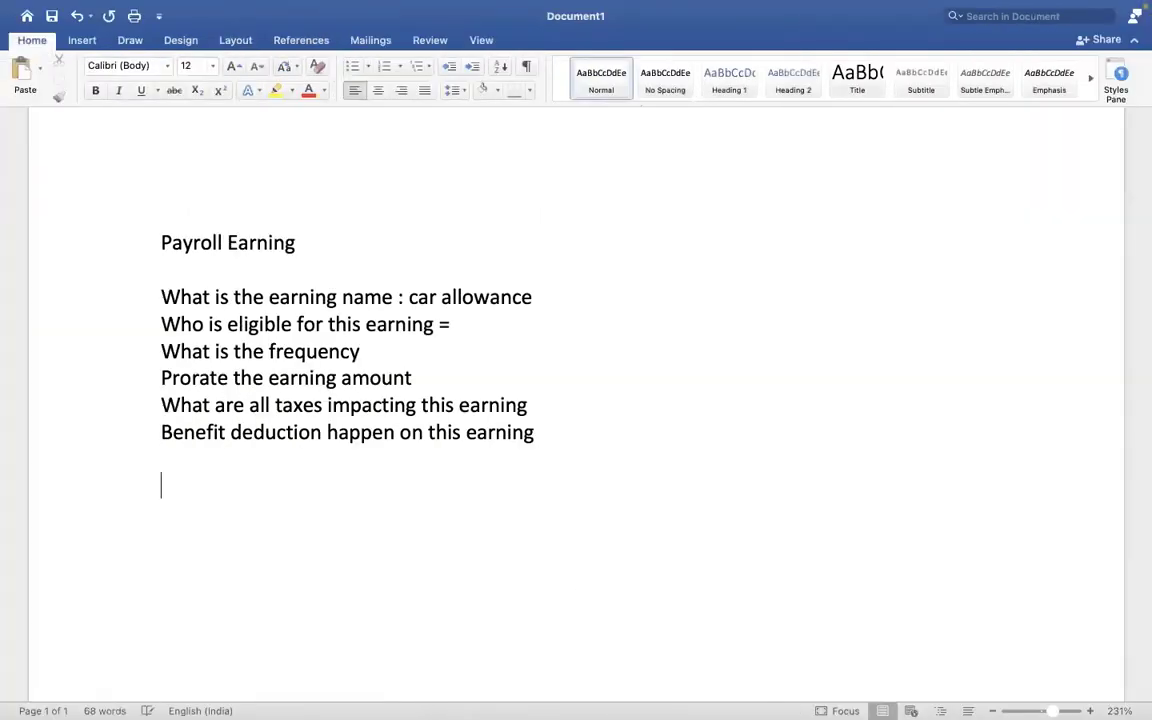
pyautogui.press('super+v')
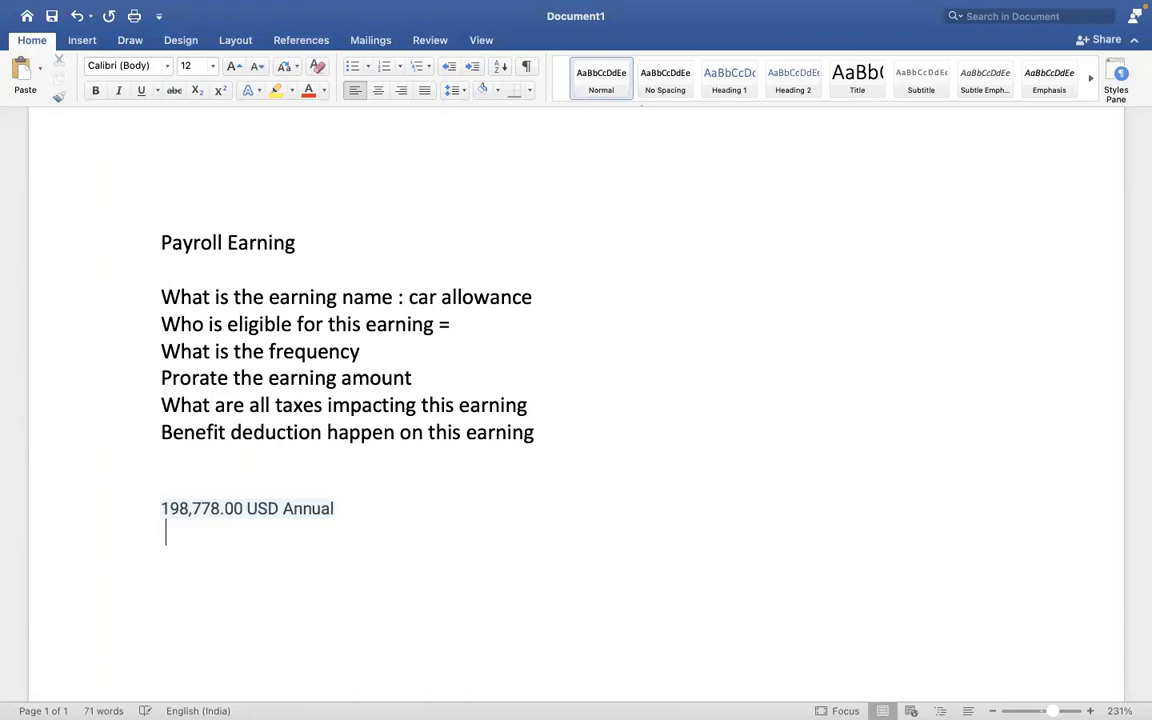
pyautogui.click(381, 509)
pyautogui.press('BackSpace')
pyautogui.write('. then d')
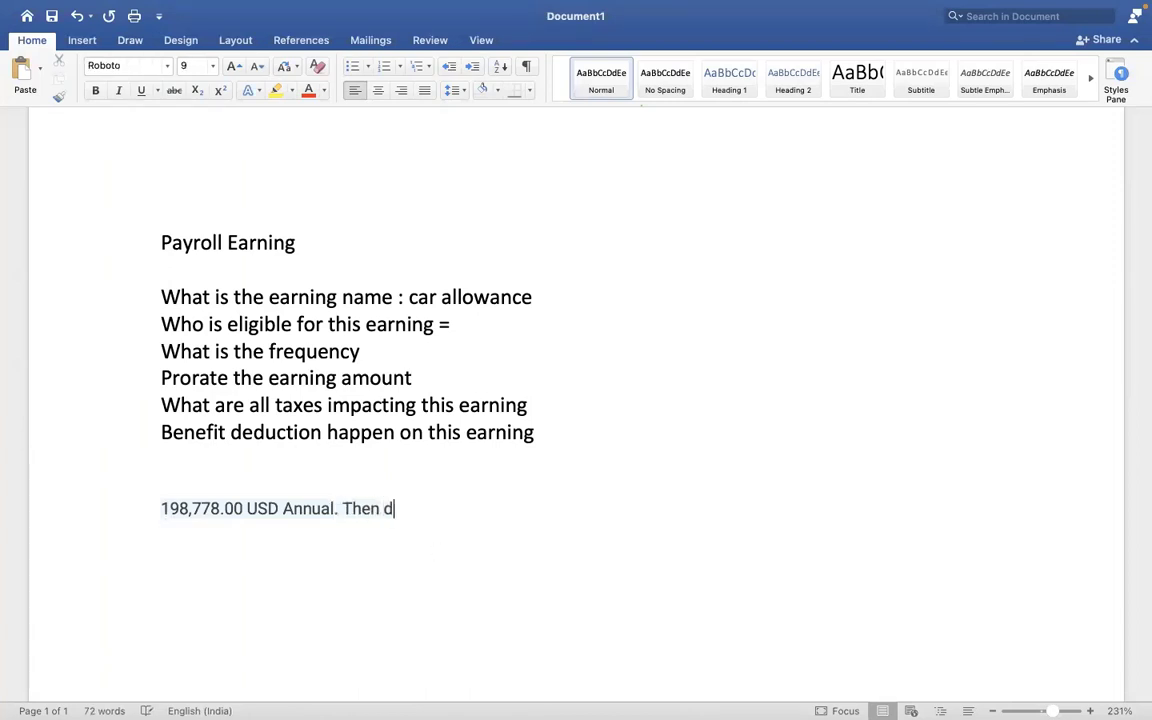
pyautogui.write('eannualise')
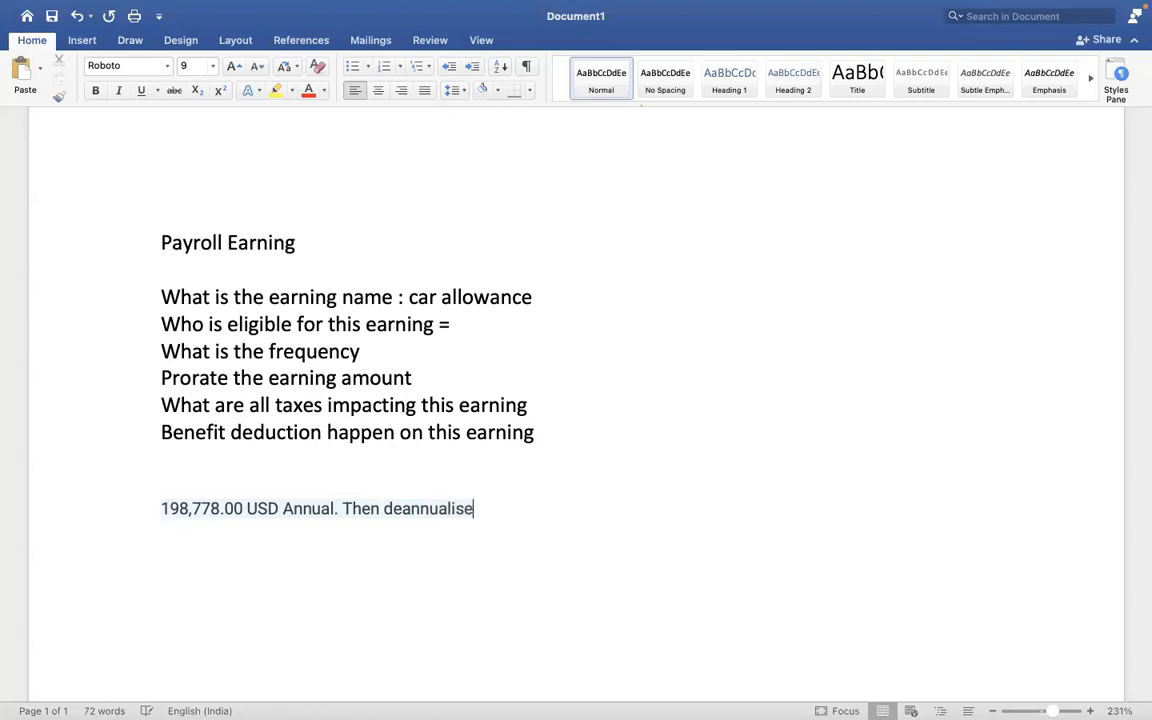
pyautogui.write('d based o')
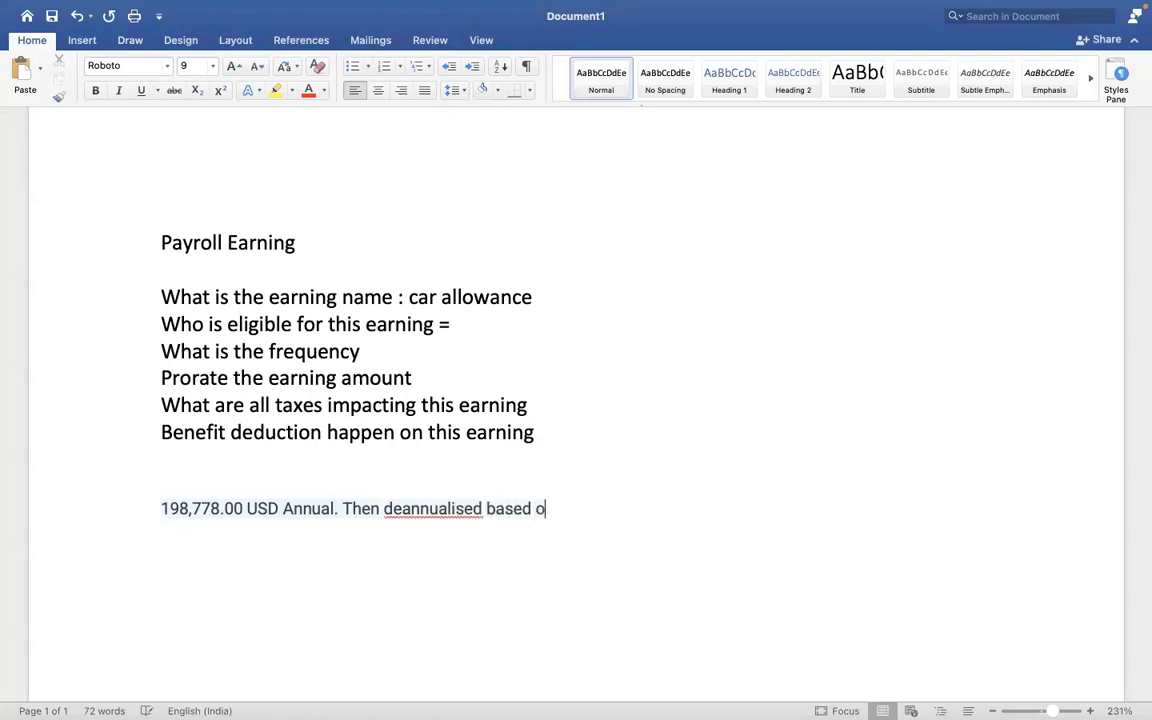
pyautogui.write('n employee ')
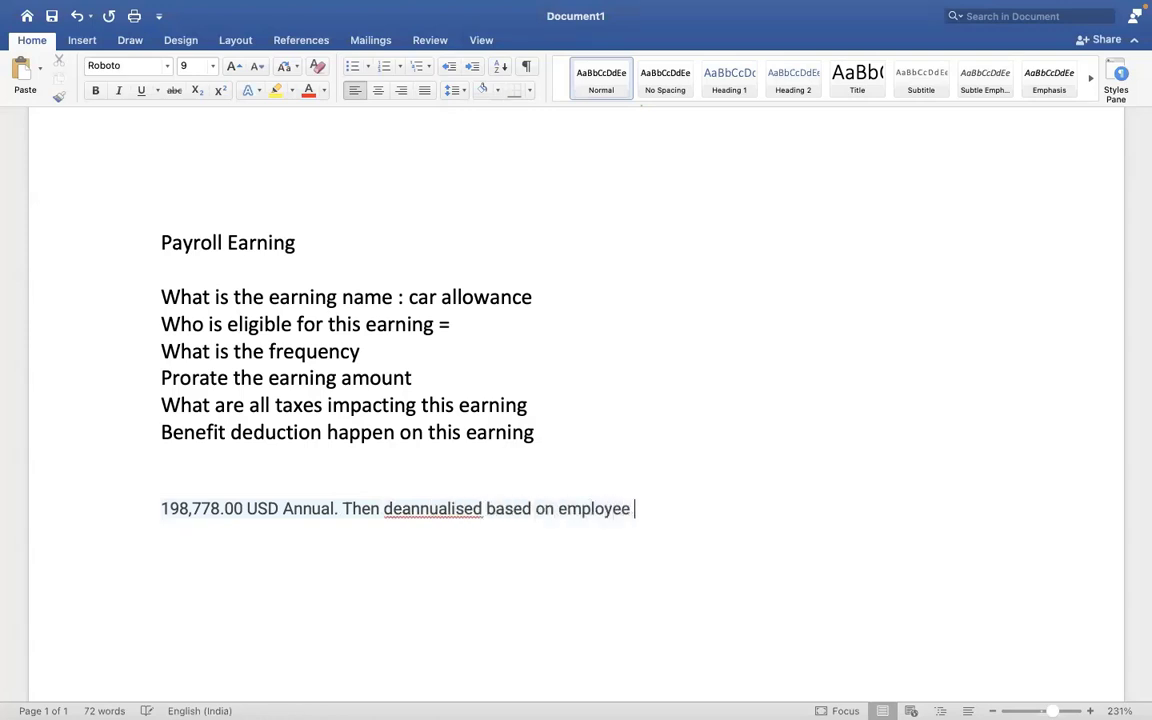
pyautogui.write('pay freq')
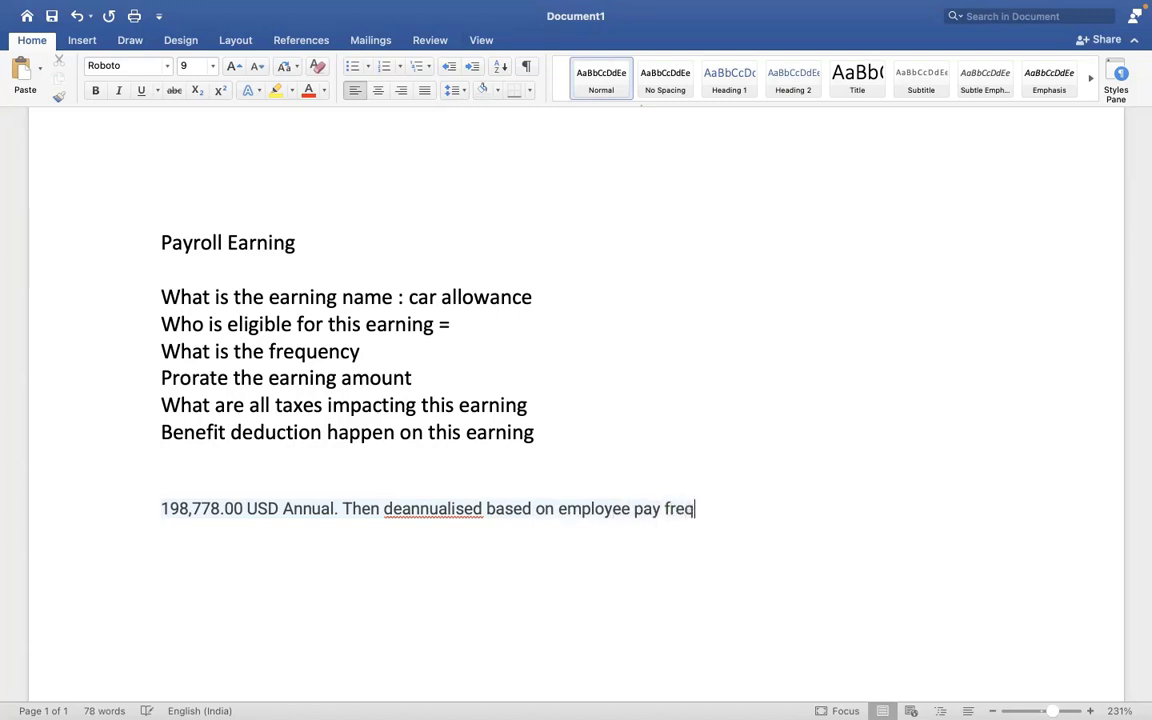
pyautogui.write('uency')
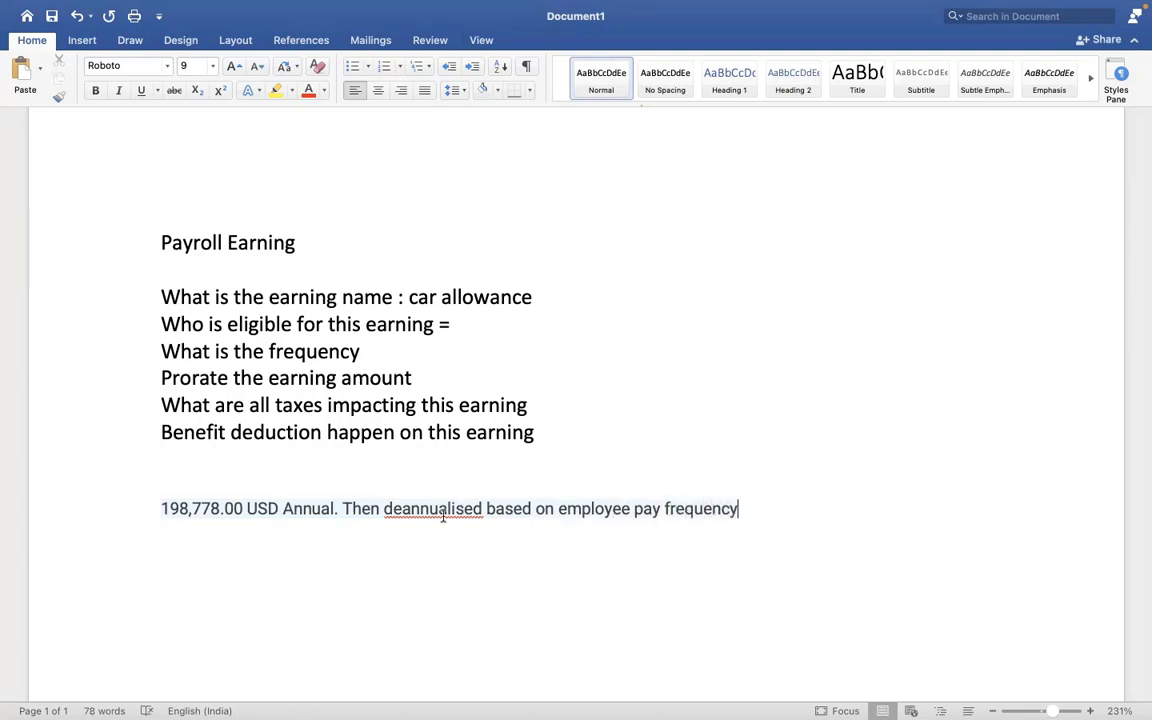
pyautogui.rightClick(446, 508)
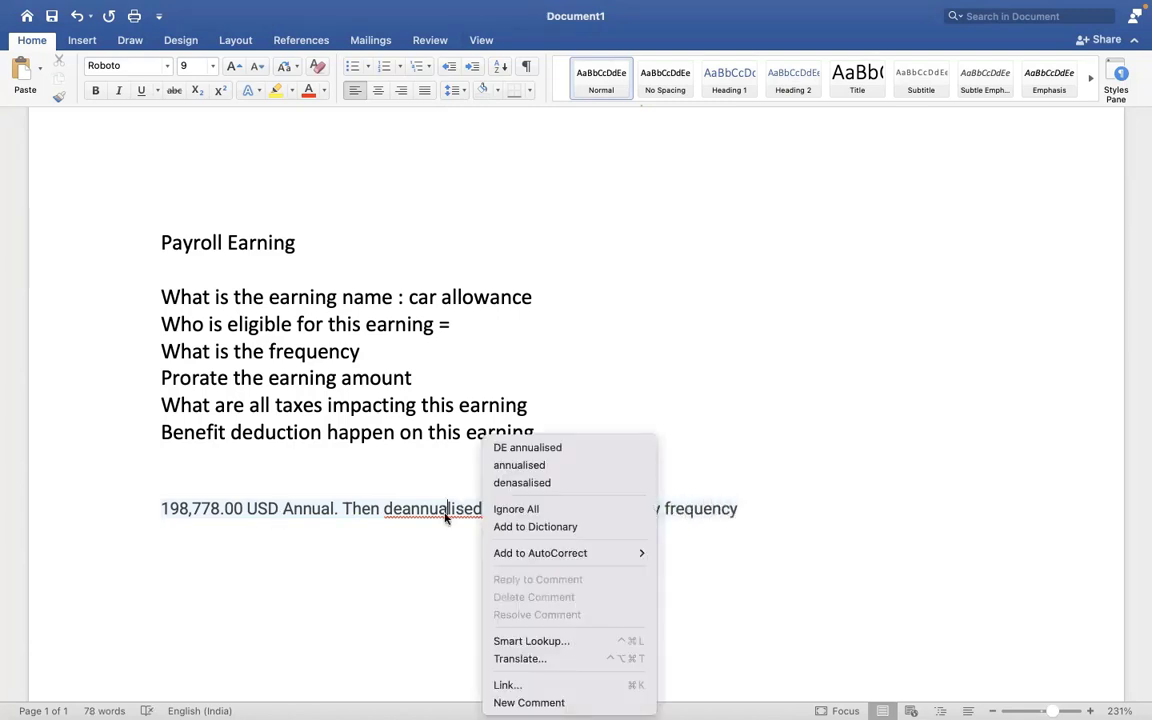
pyautogui.click(522, 465)
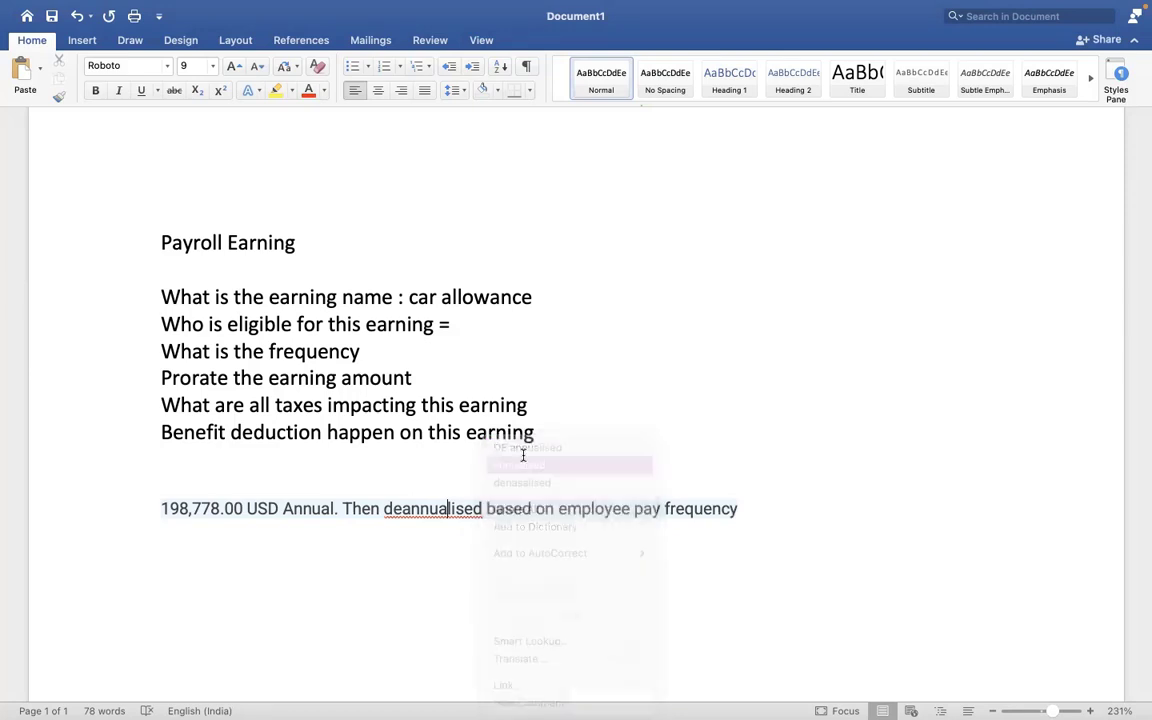
pyautogui.click(388, 510)
pyautogui.write('de')
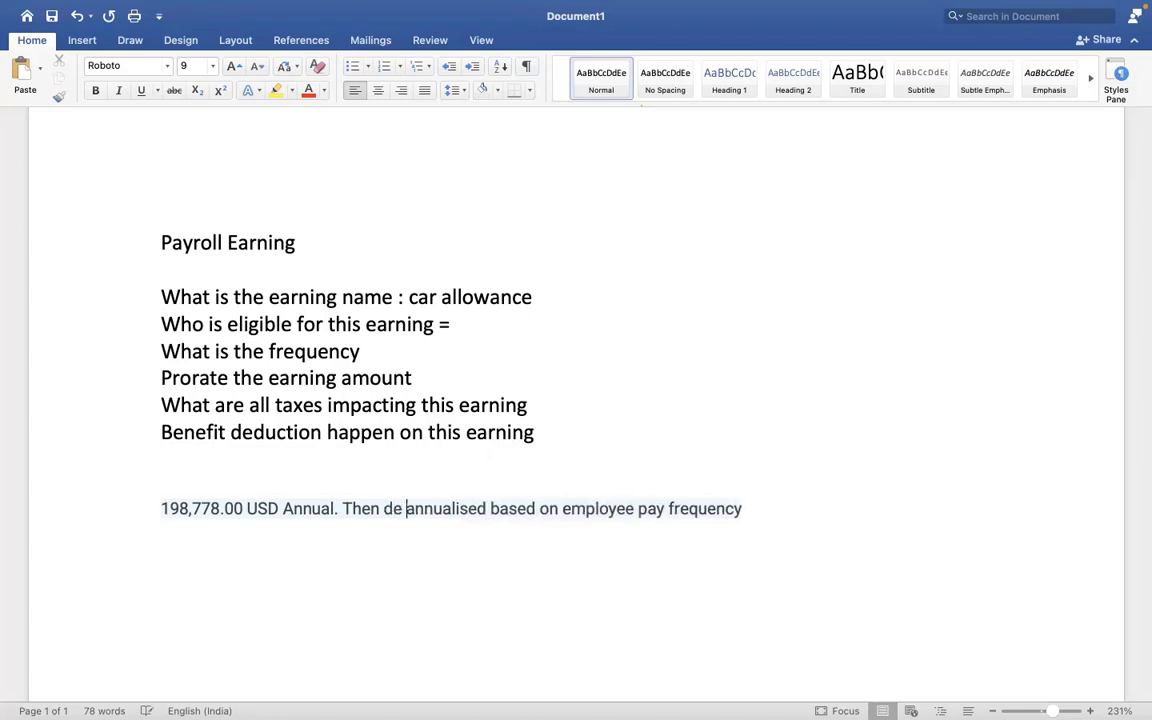
pyautogui.click(743, 508)
# - Add a second salary line stating 'Monthly frequency = 16564.83'
pyautogui.press('Return')
pyautogui.press('super+v')
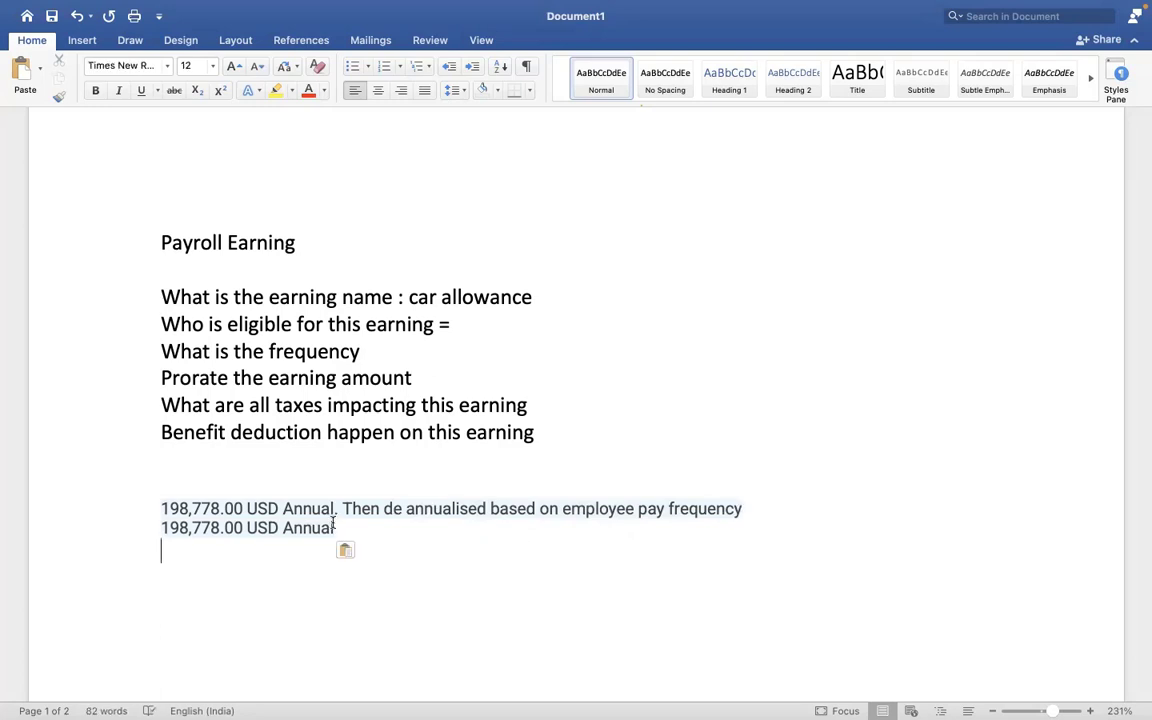
pyautogui.press('BackSpace')
pyautogui.write('- ')
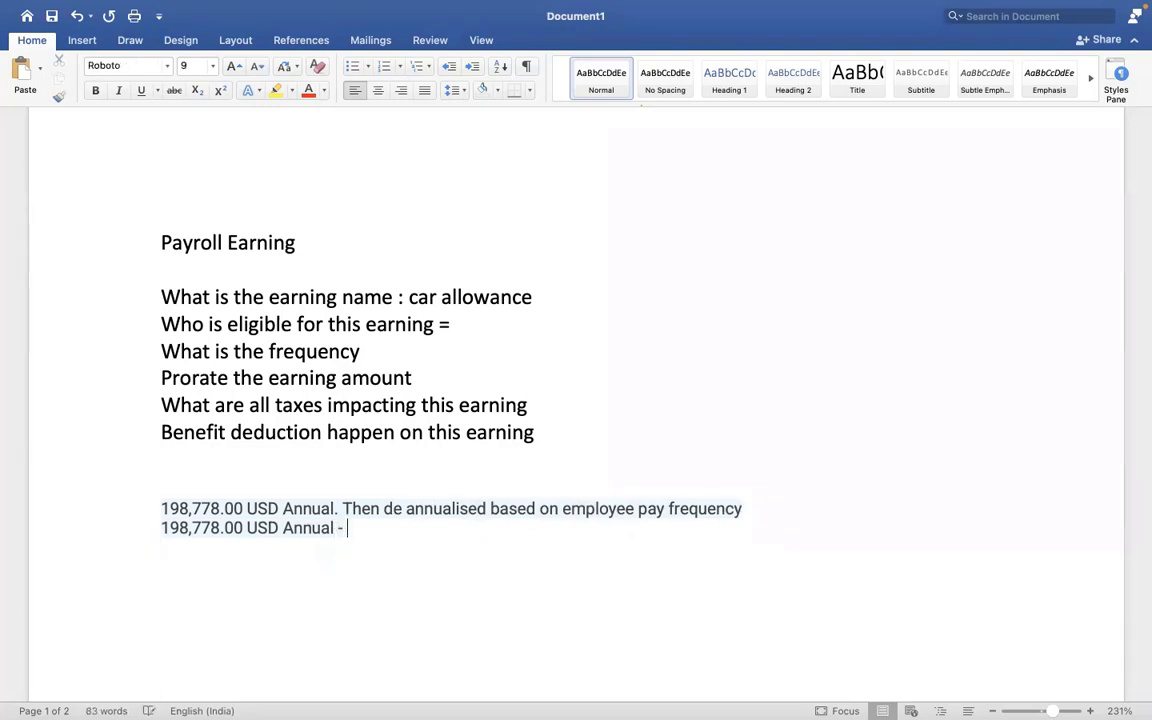
pyautogui.write('Monthly')
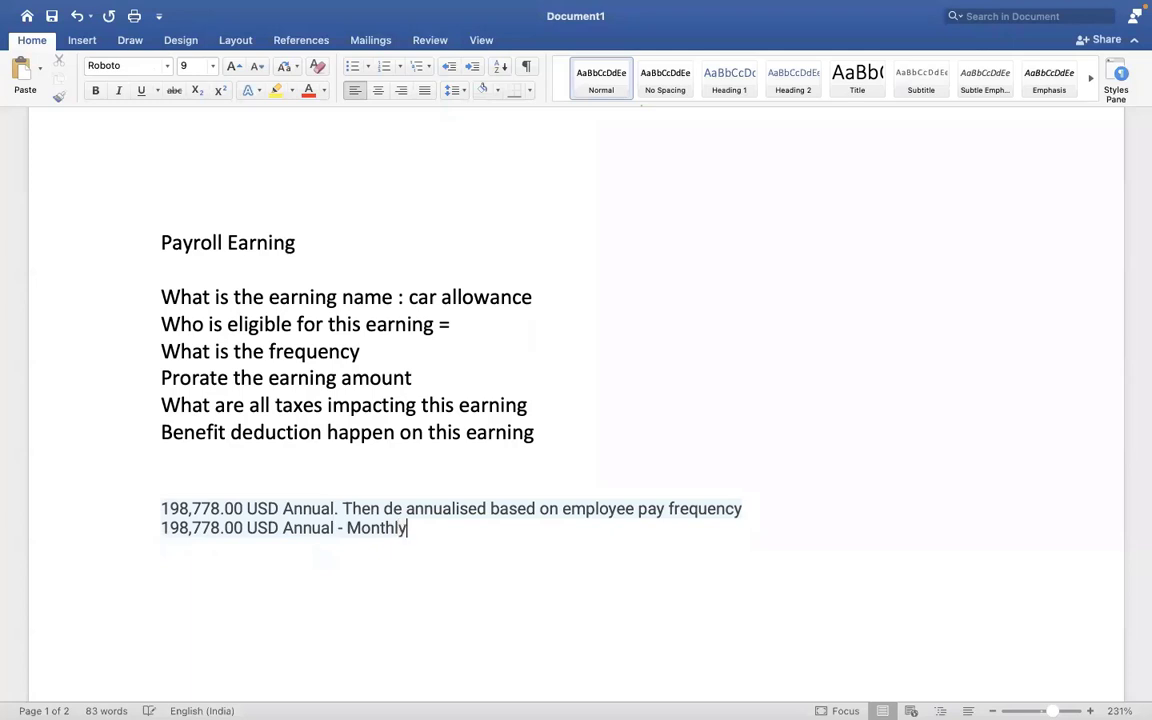
pyautogui.write(' frequen')
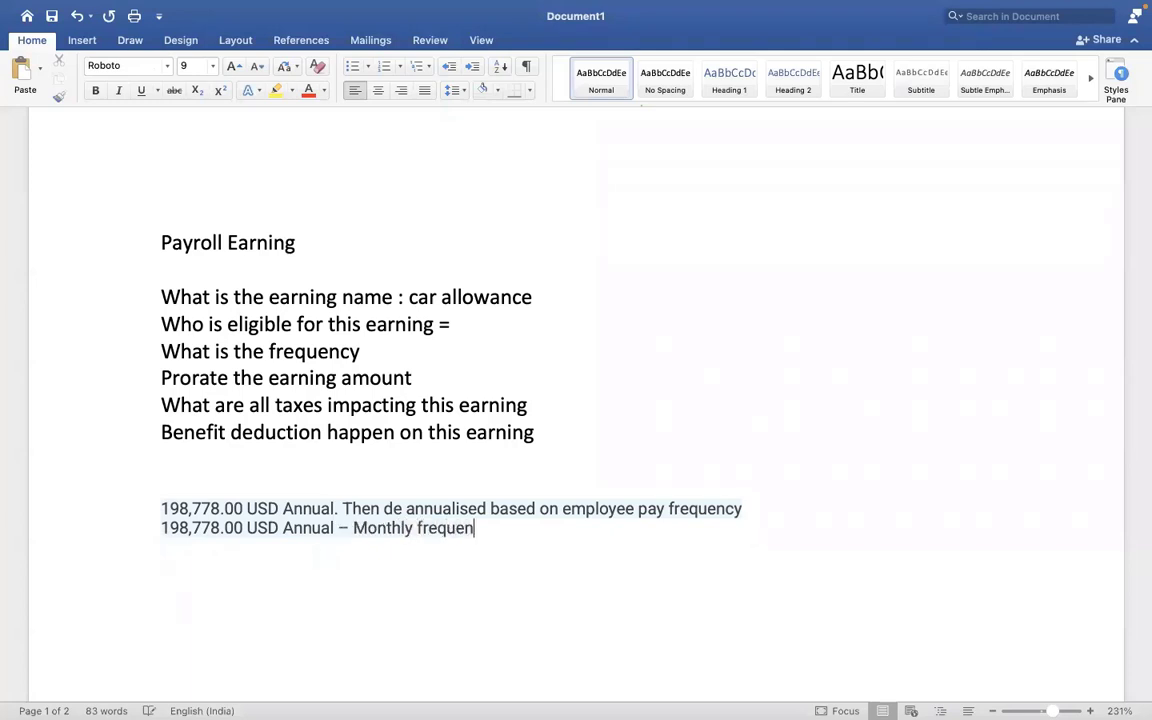
pyautogui.write('cy =')
pyautogui.write('16')
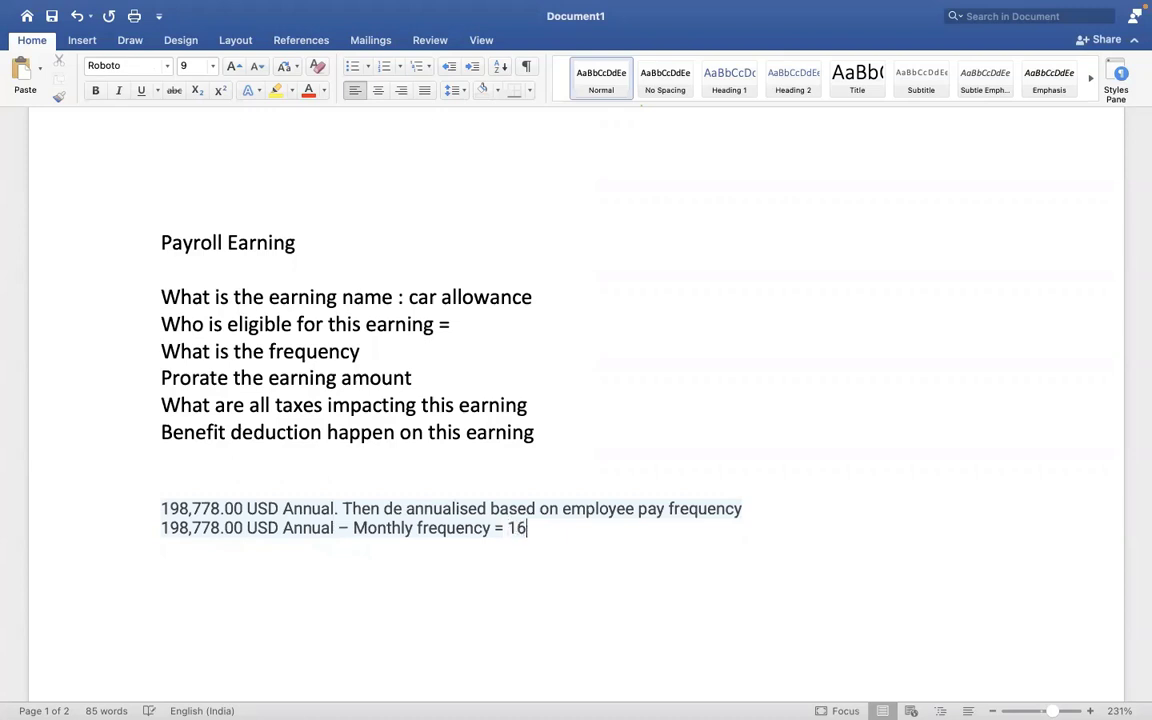
pyautogui.write('564.83')
pyautogui.press('Return')
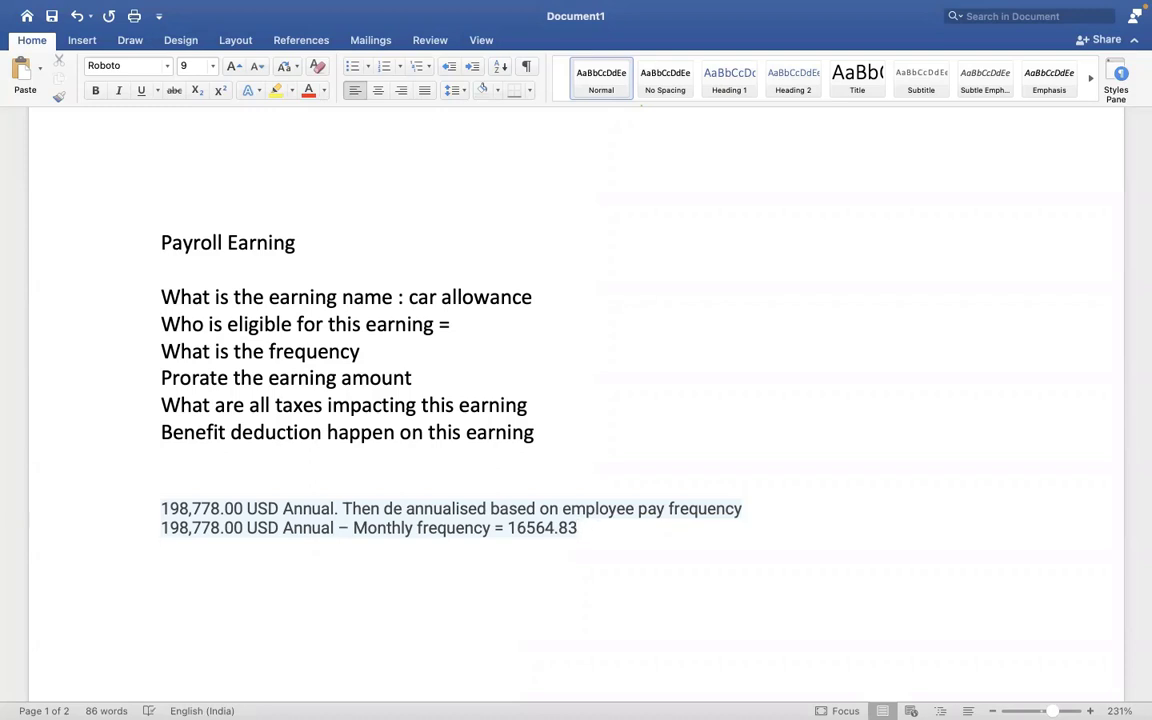
pyautogui.press('super+v')
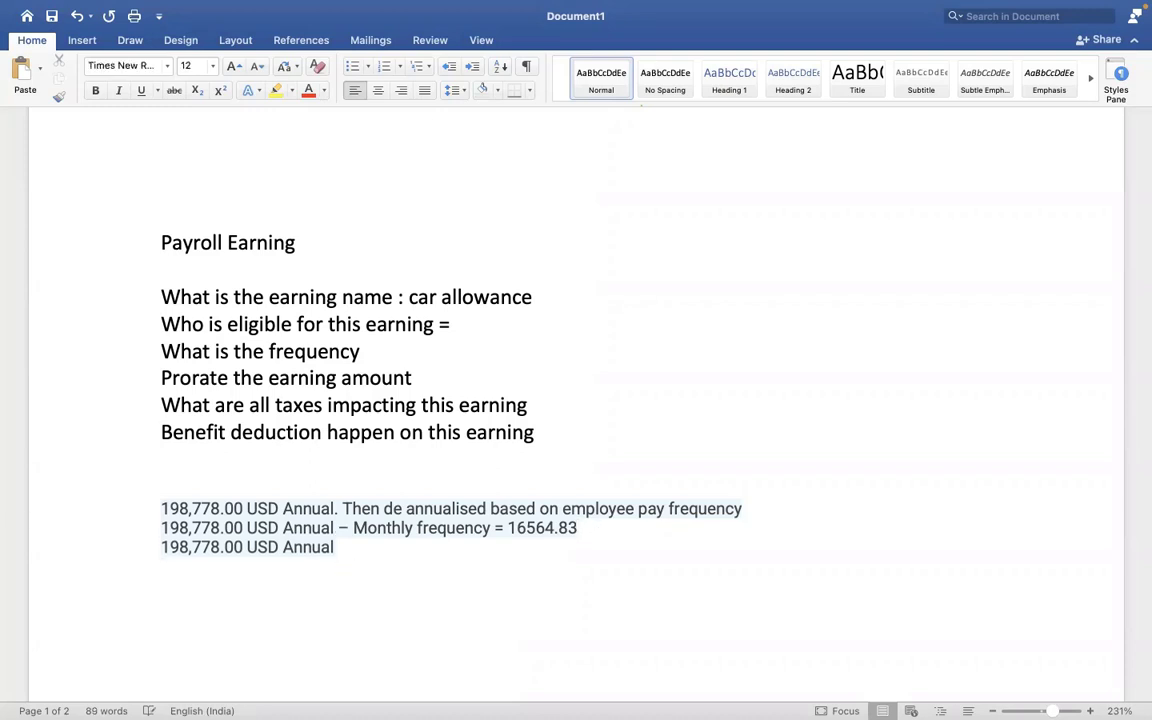
# - Complete the third salary line as 'Semi Monthly frequency = 8282.41'
pyautogui.click(368, 545)
pyautogui.write('- Sem')
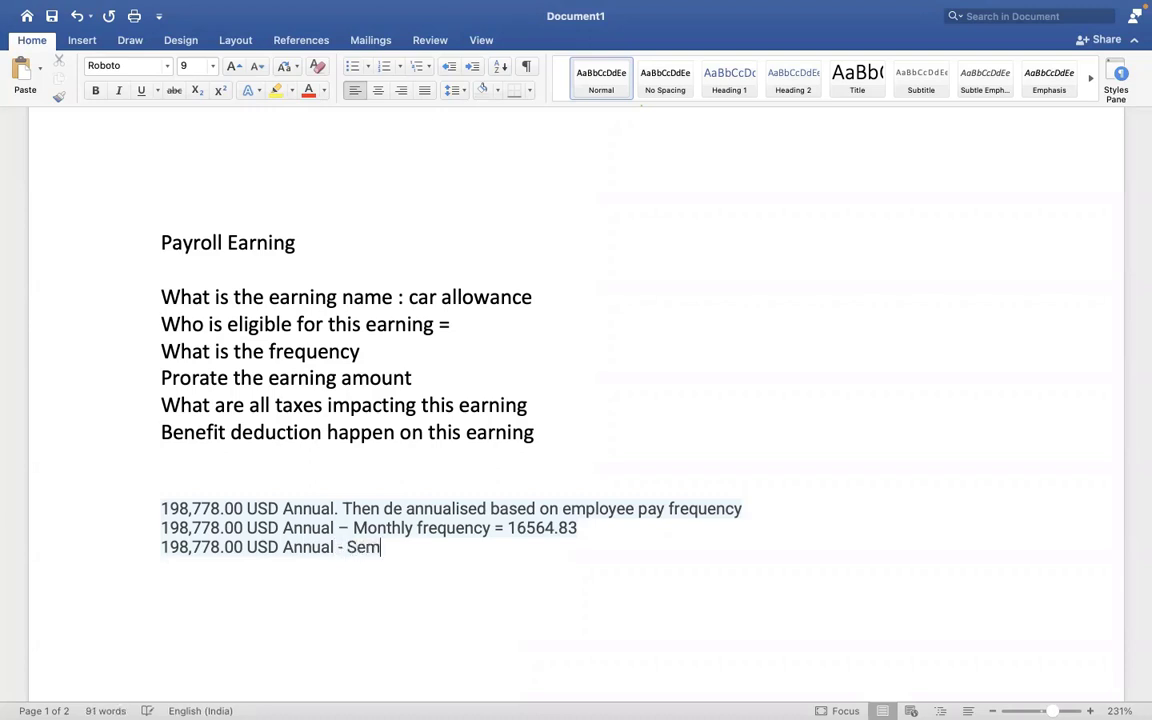
pyautogui.write('i mONTHLY')
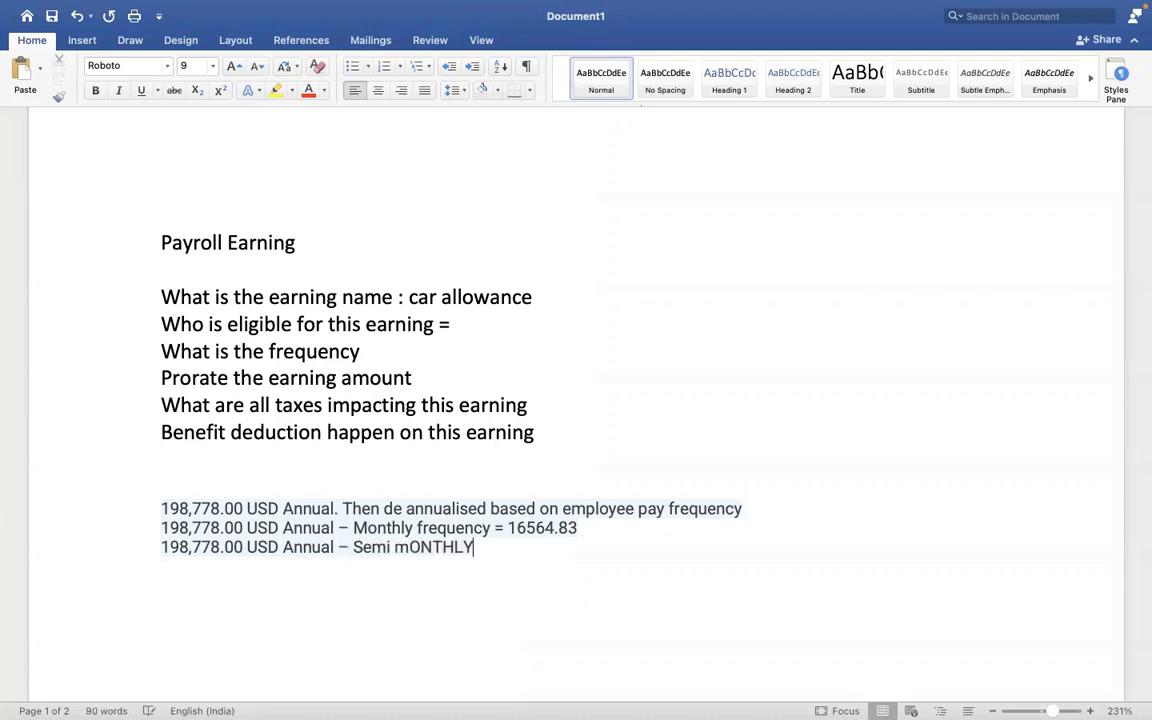
pyautogui.press('BackSpace')
pyautogui.press('BackSpace')
pyautogui.press('BackSpace')
pyautogui.press('BackSpace')
pyautogui.press('BackSpace')
pyautogui.press('BackSpace')
pyautogui.press('BackSpace')
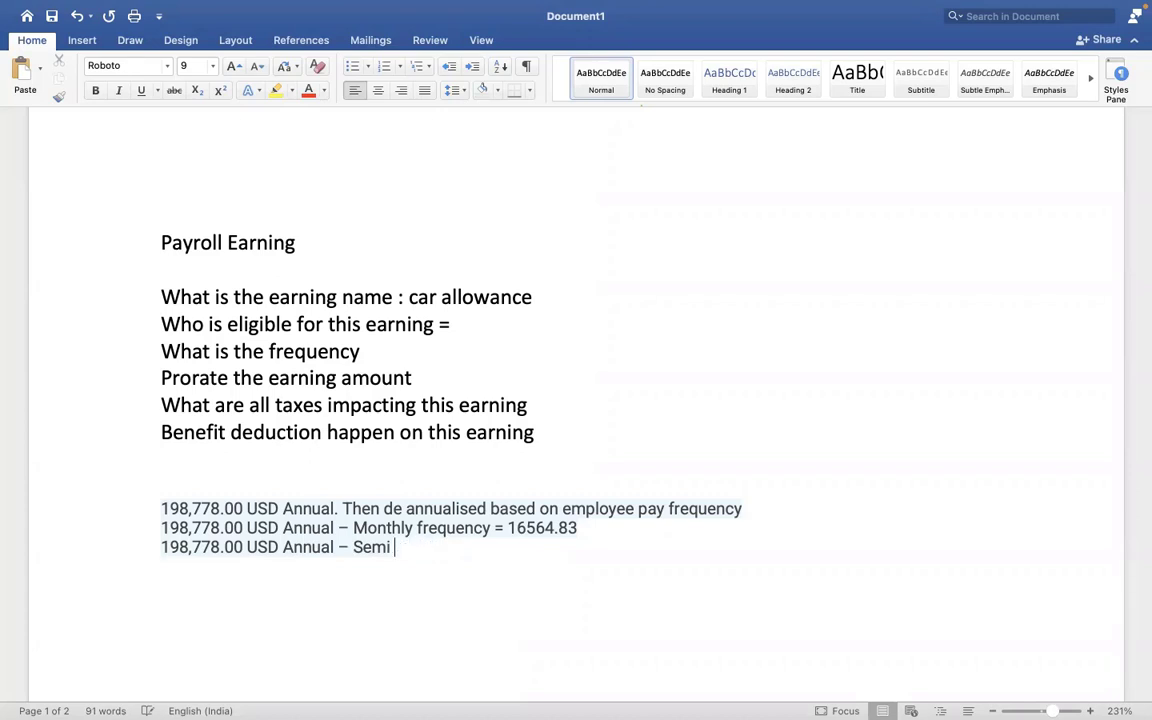
pyautogui.write('Monthly f')
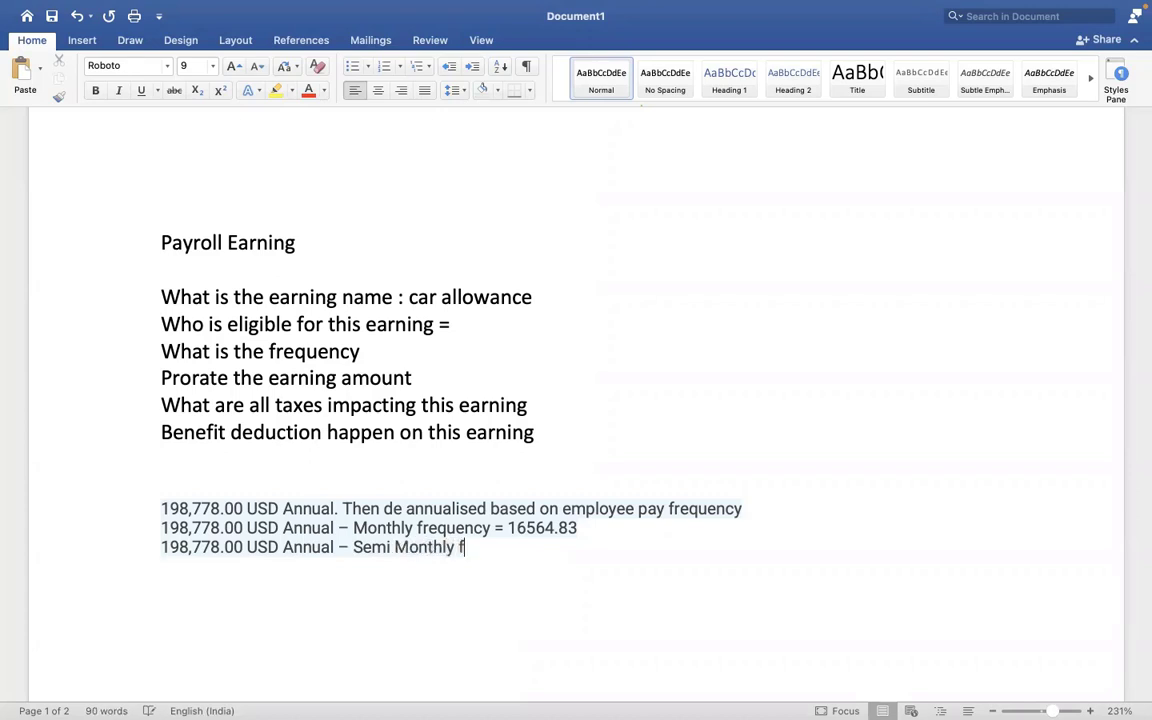
pyautogui.write('requenc')
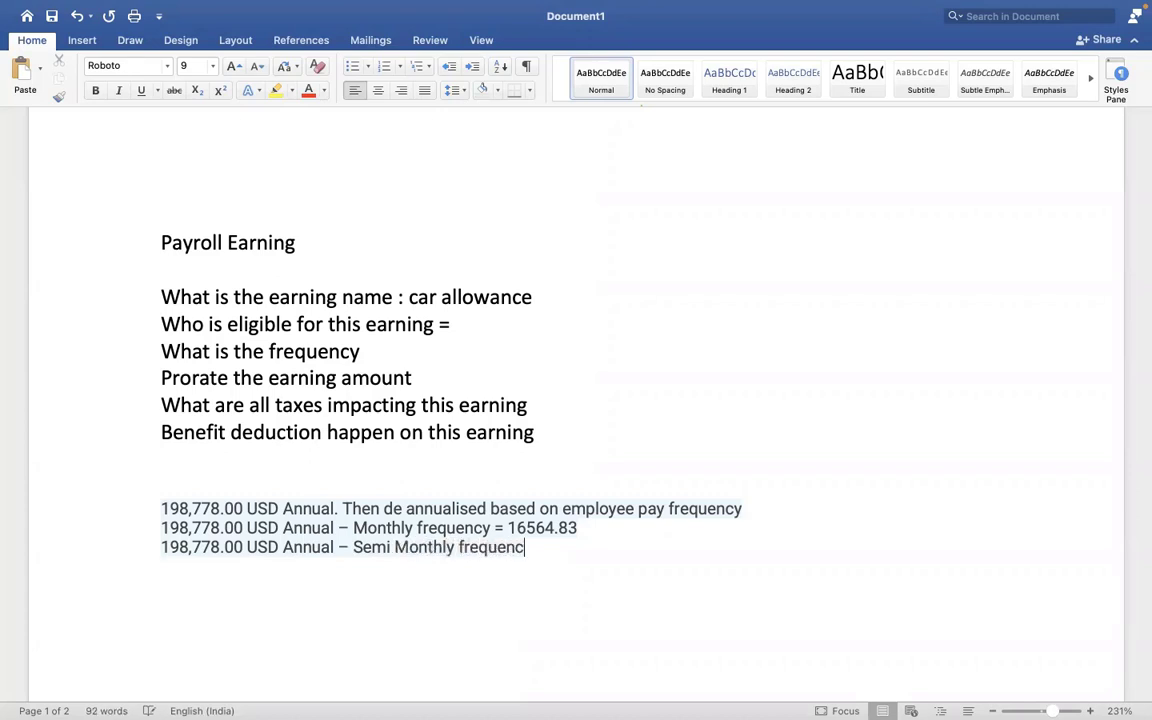
pyautogui.write('y =')
pyautogui.write('8282')
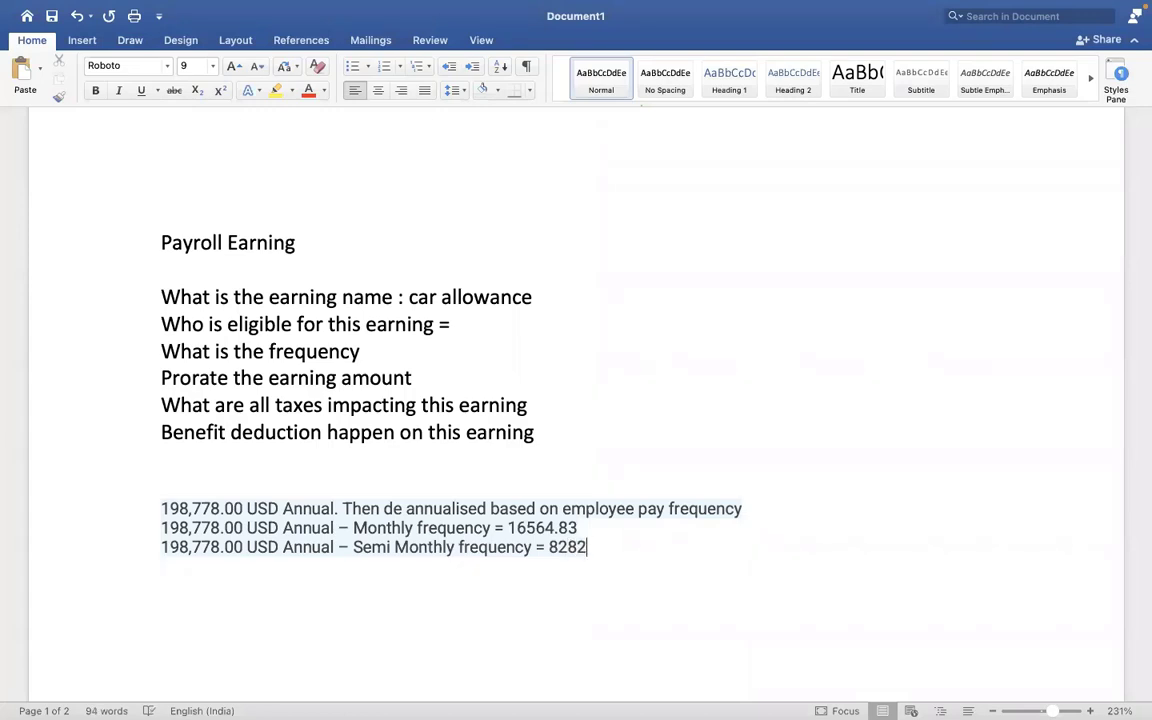
pyautogui.write('.41')
# - Check the employee's pay group is USA Semi-monthly Professional Corporate, then return to Compensation
pyautogui.hotkey('ctrl', 'Right')
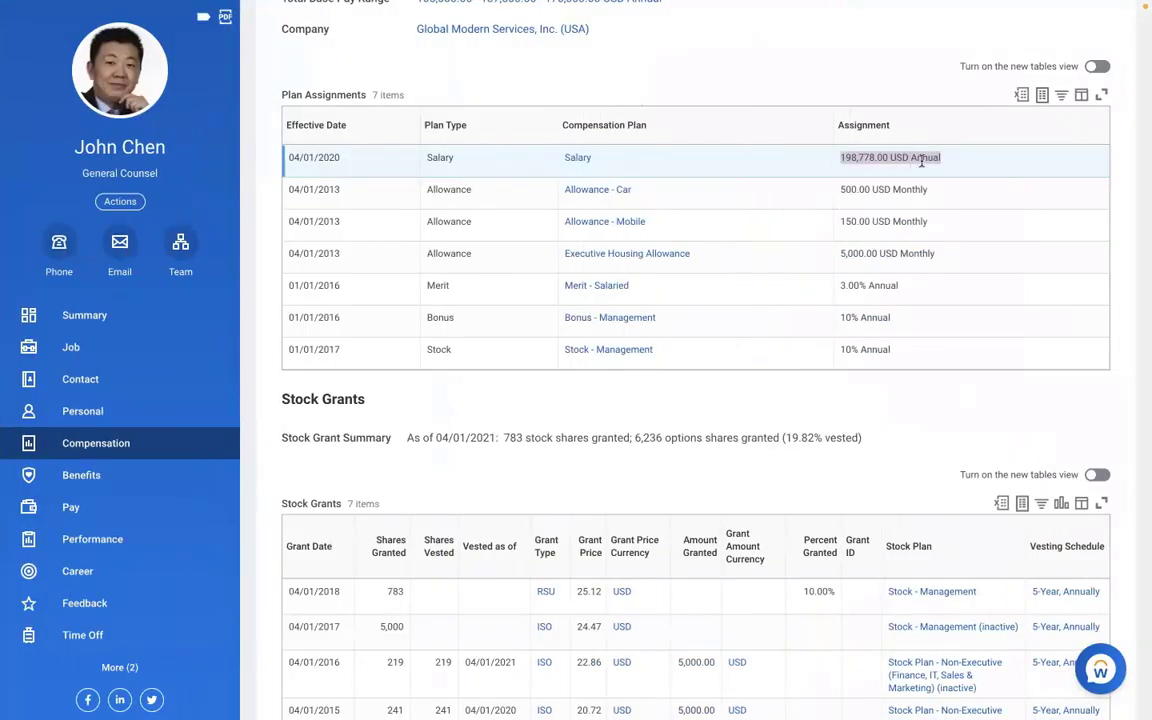
pyautogui.click(950, 168)
pyautogui.click(70, 507)
pyautogui.click(630, 85)
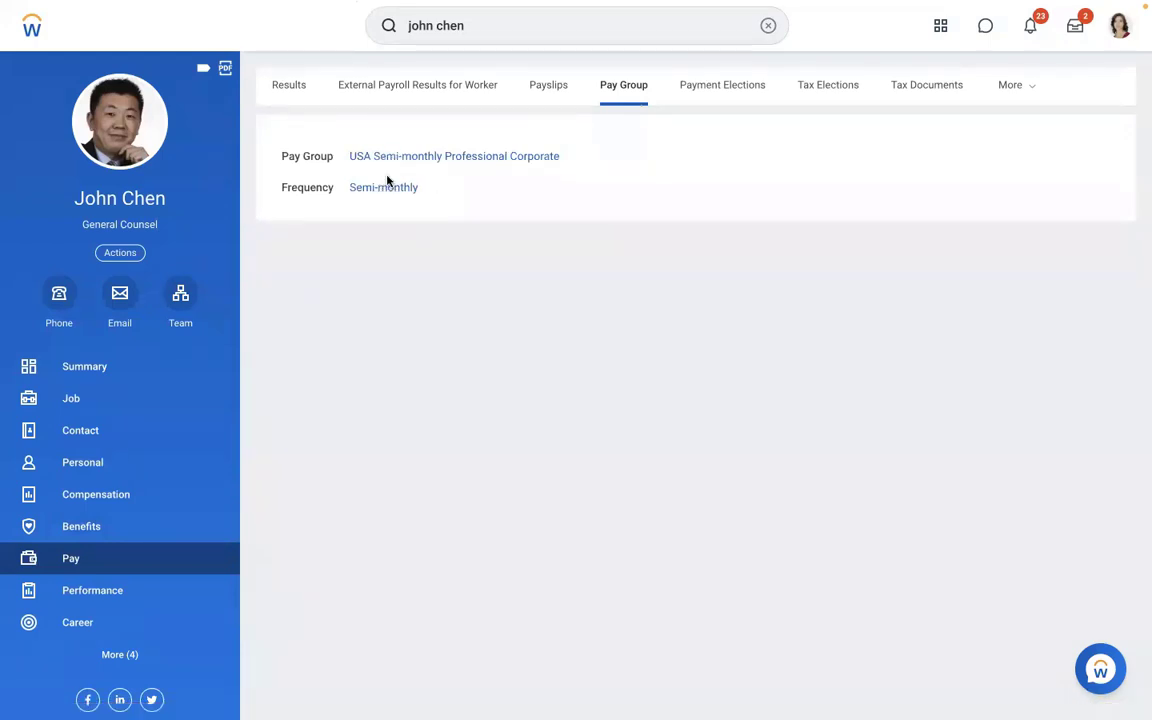
pyautogui.click(92, 492)
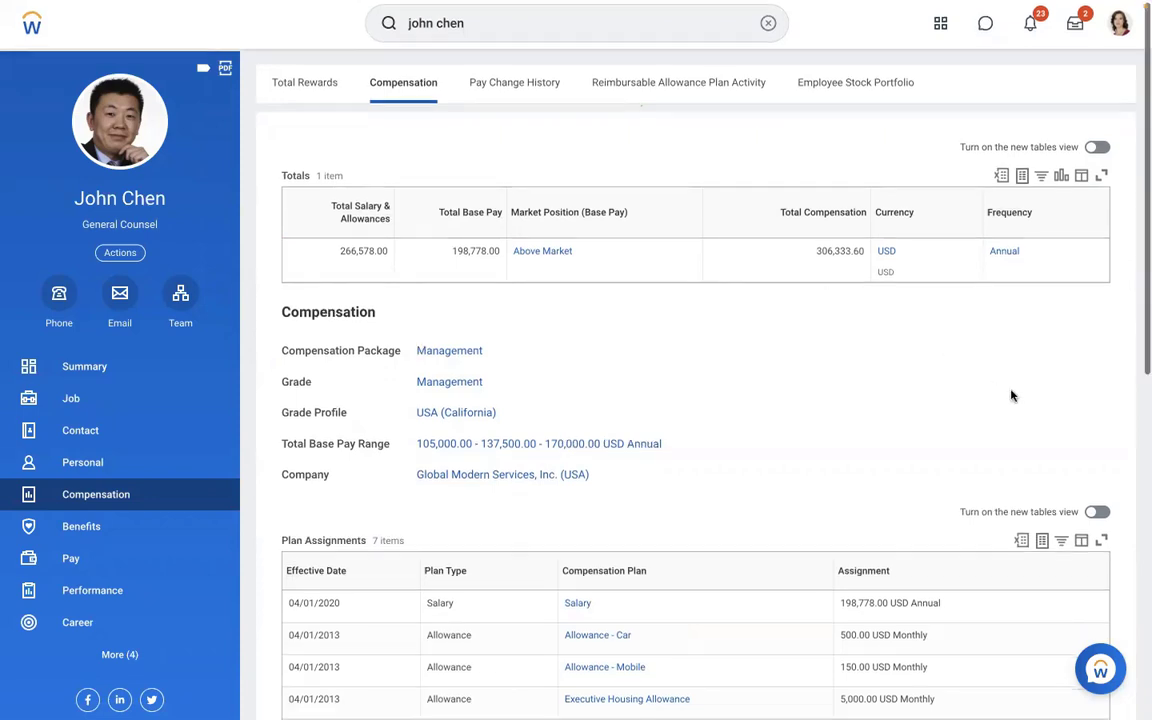
# - Review the compensation totals and plan assignments, then clear the employee search from the search bar
pyautogui.scroll(-2, 1010, 395)
pyautogui.scroll(-1, 1012, 397)
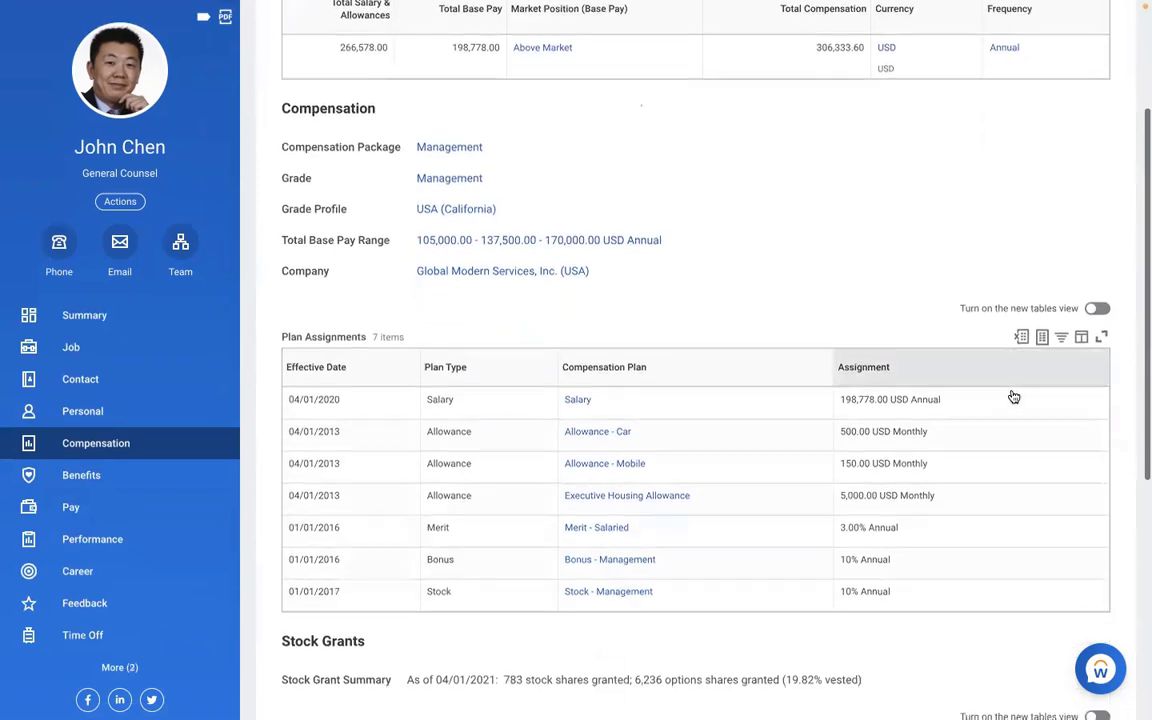
pyautogui.scroll(-1, 1011, 396)
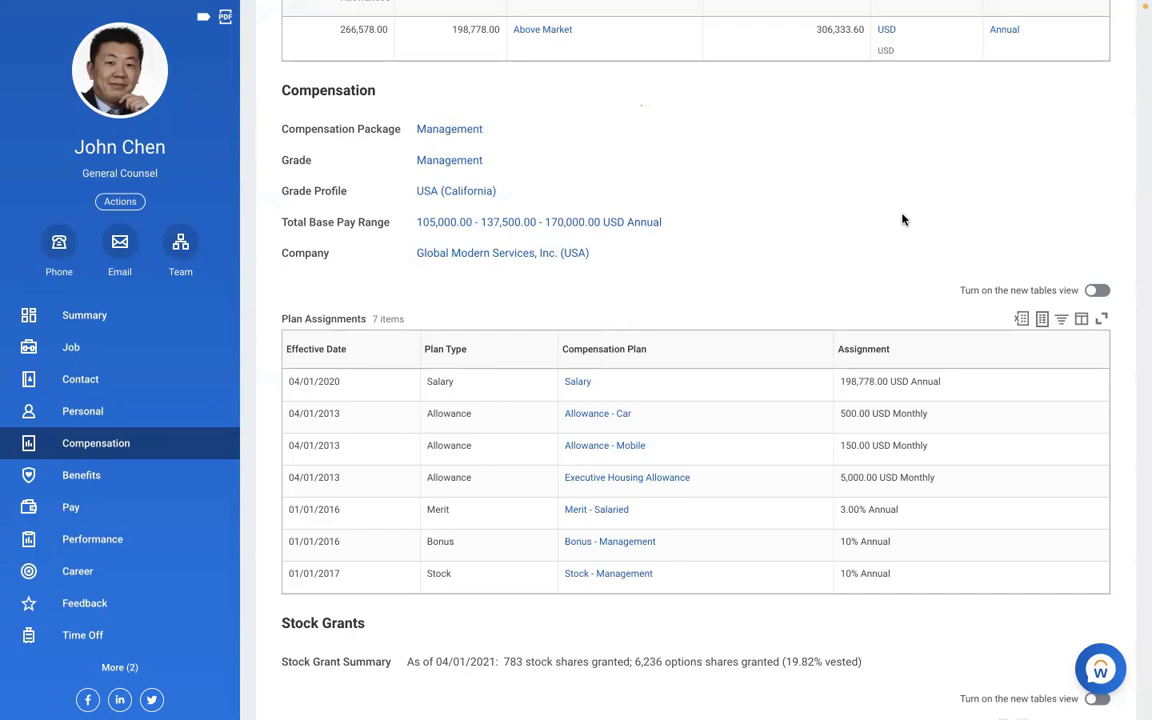
pyautogui.scroll(1, 902, 219)
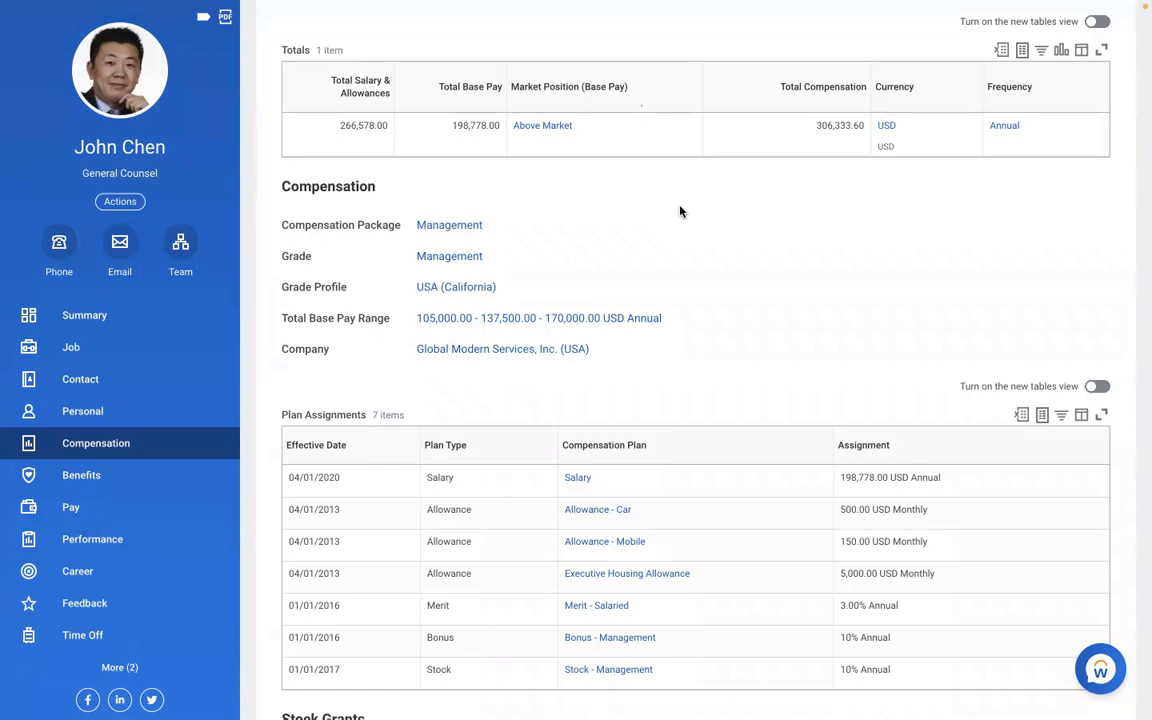
pyautogui.scroll(3, 680, 211)
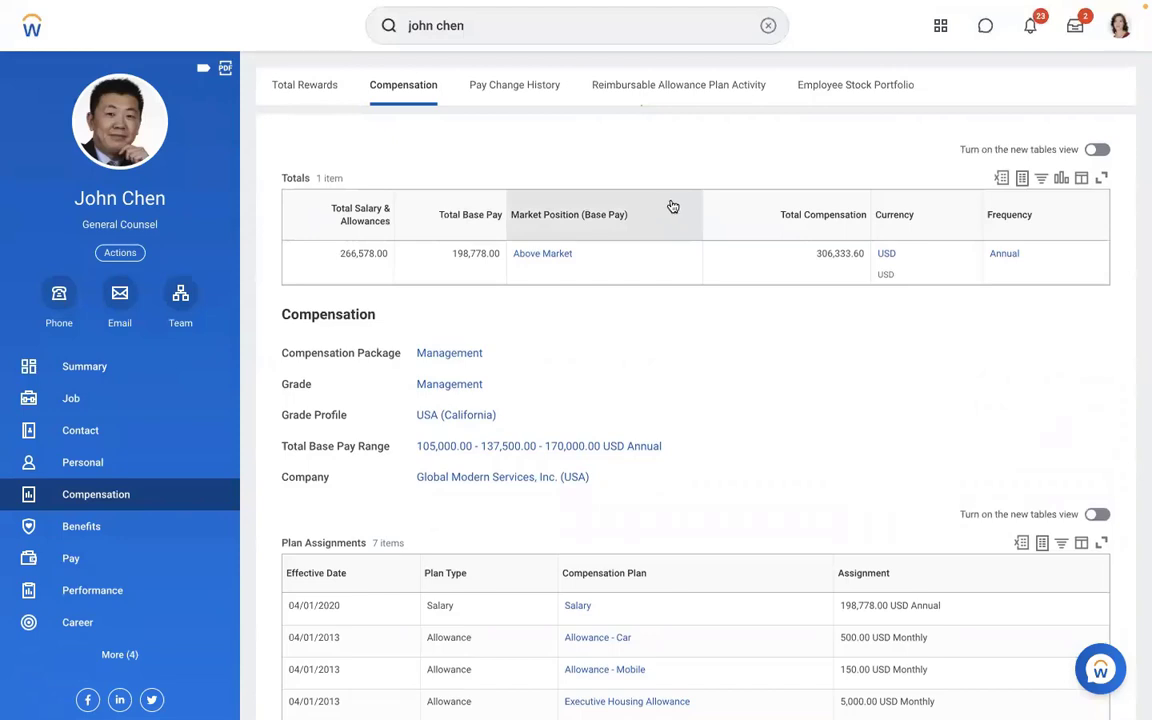
pyautogui.click(768, 26)
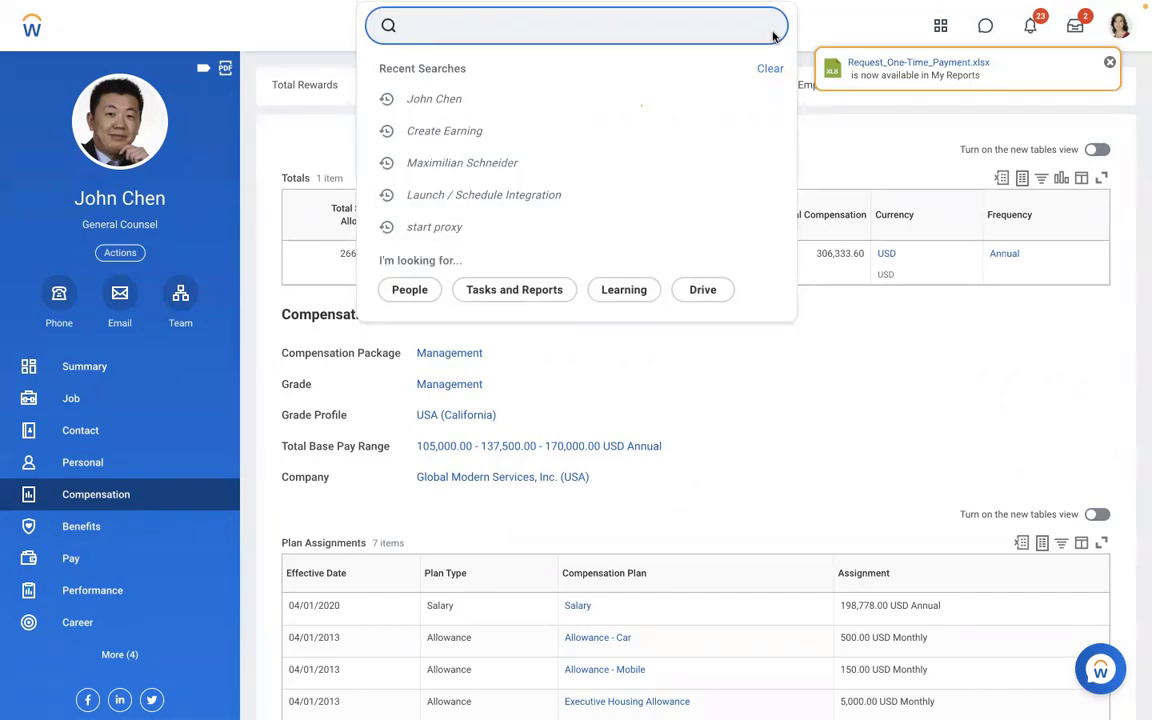
# - Bring up the Create Allowance Plan task, close it unused, and return to the employee's Pay page
pyautogui.click(361, 300)
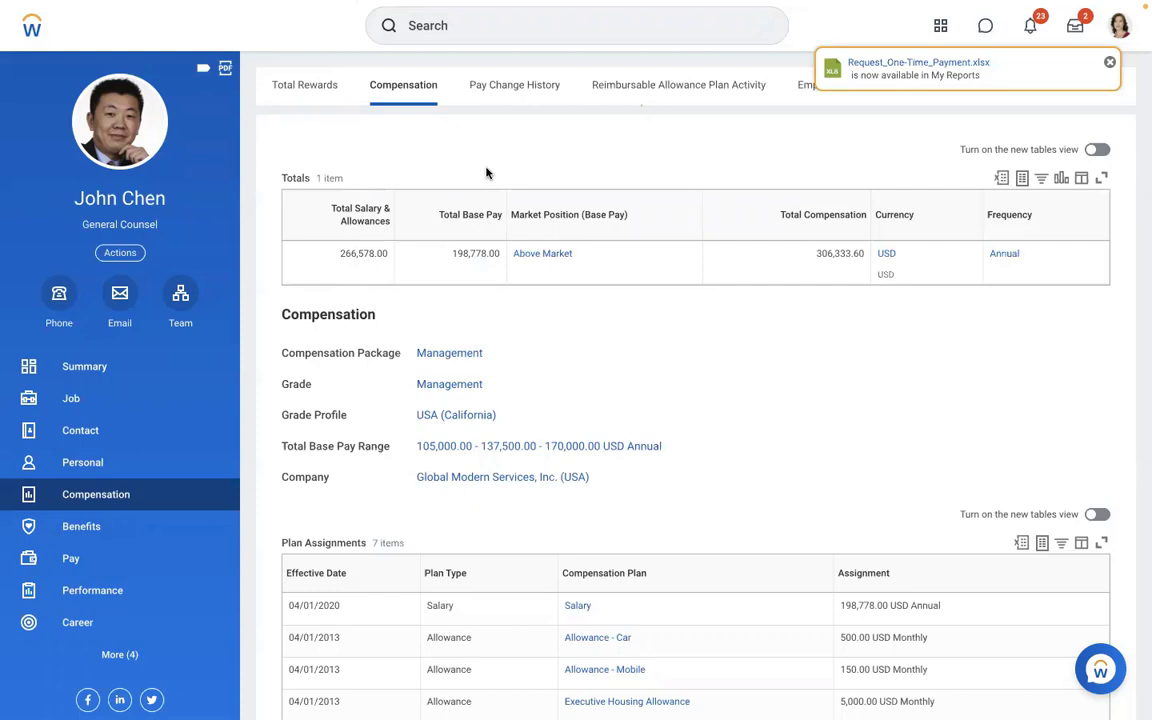
pyautogui.click(521, 34)
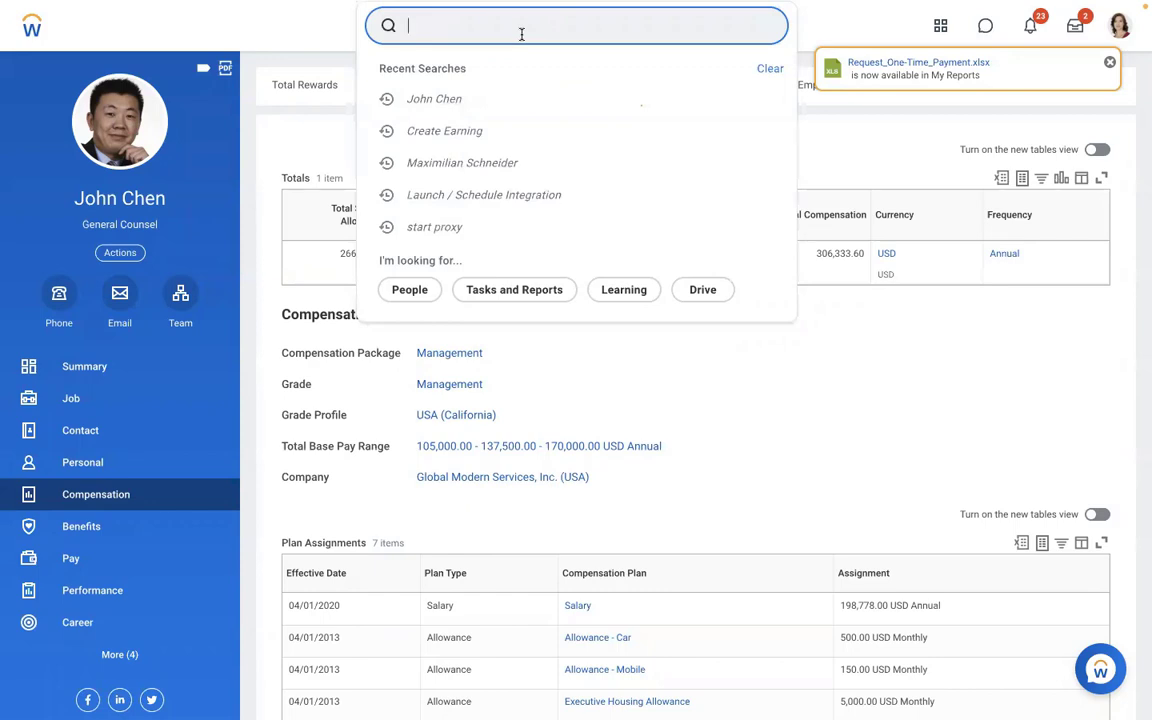
pyautogui.write('create')
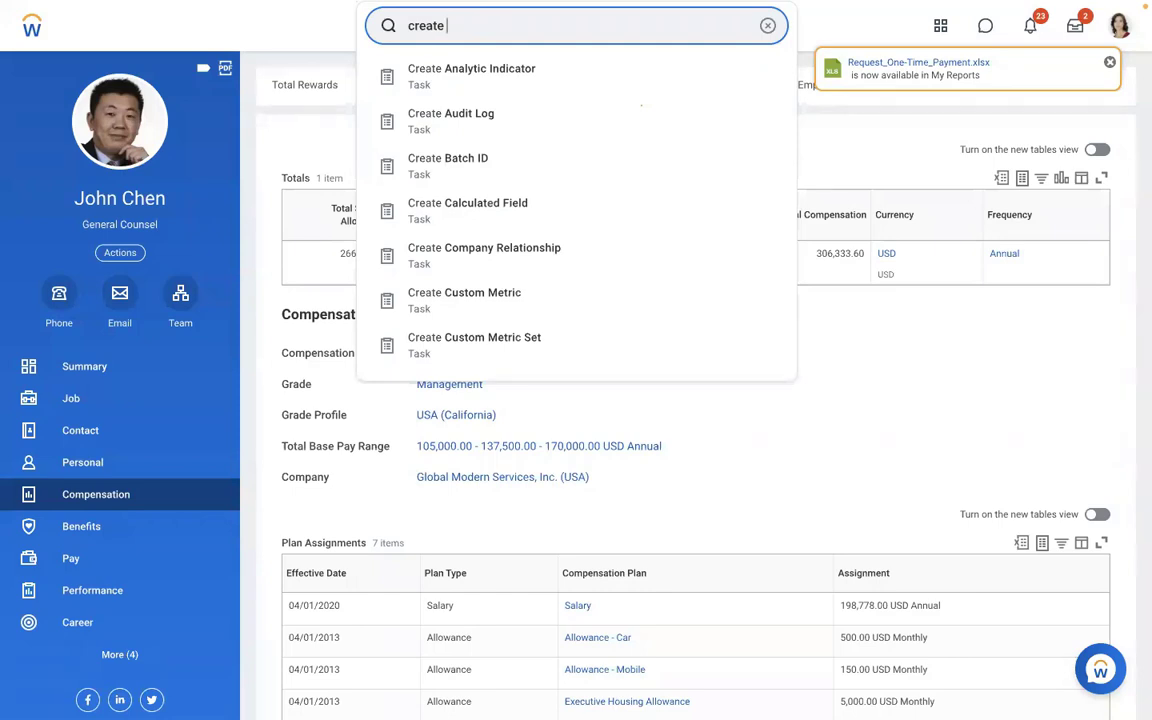
pyautogui.write('allowance plan')
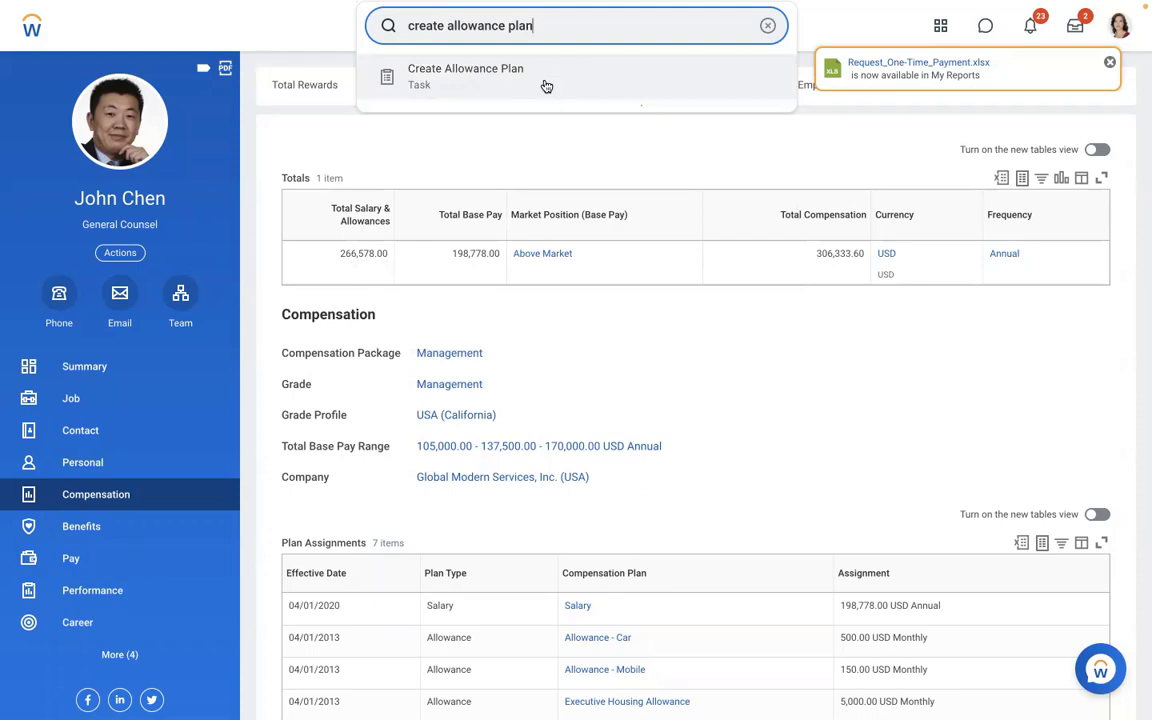
pyautogui.click(544, 85)
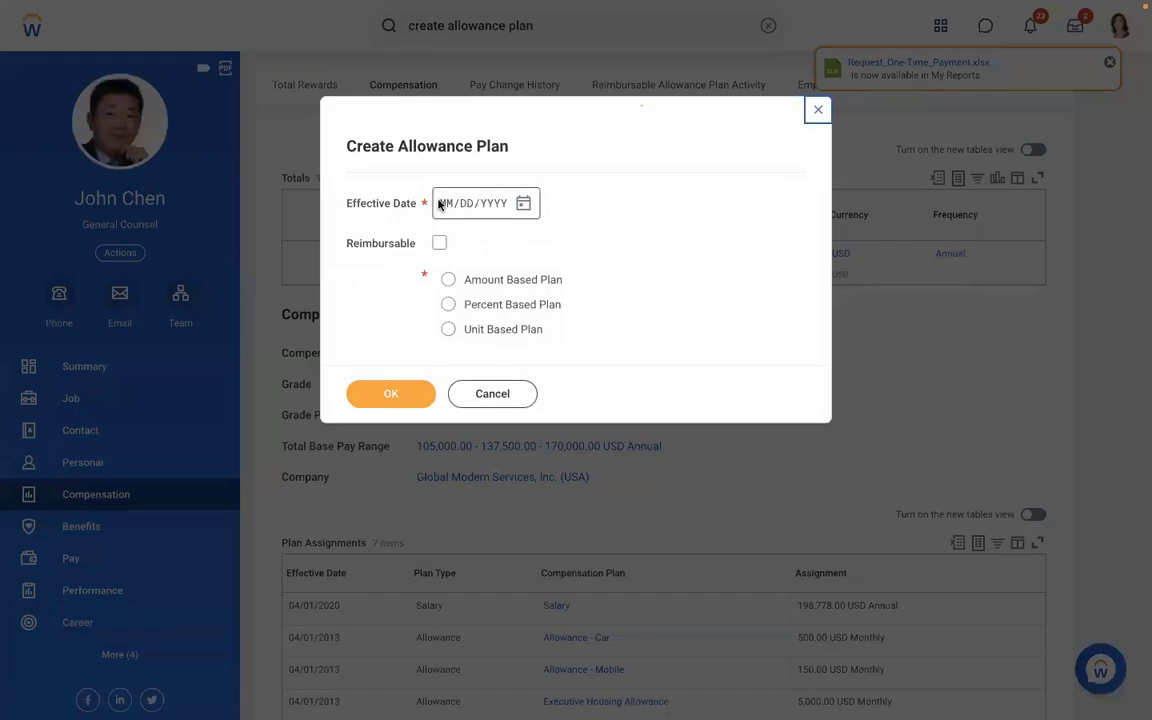
pyautogui.click(814, 112)
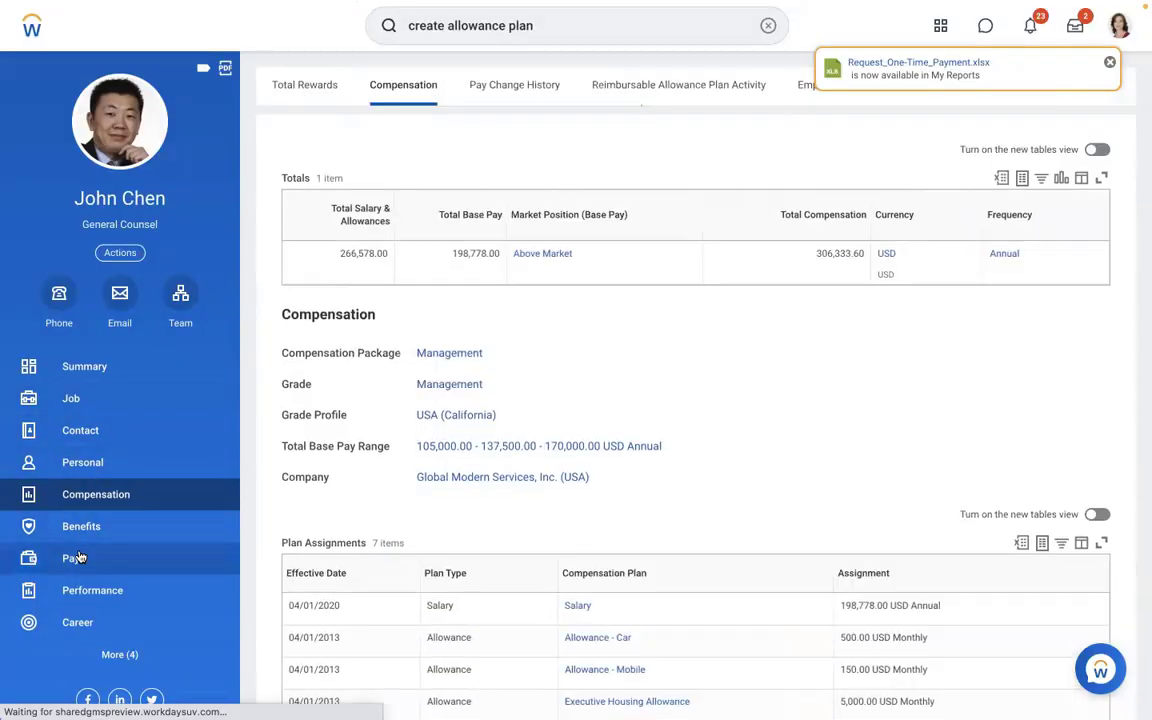
pyautogui.click(80, 558)
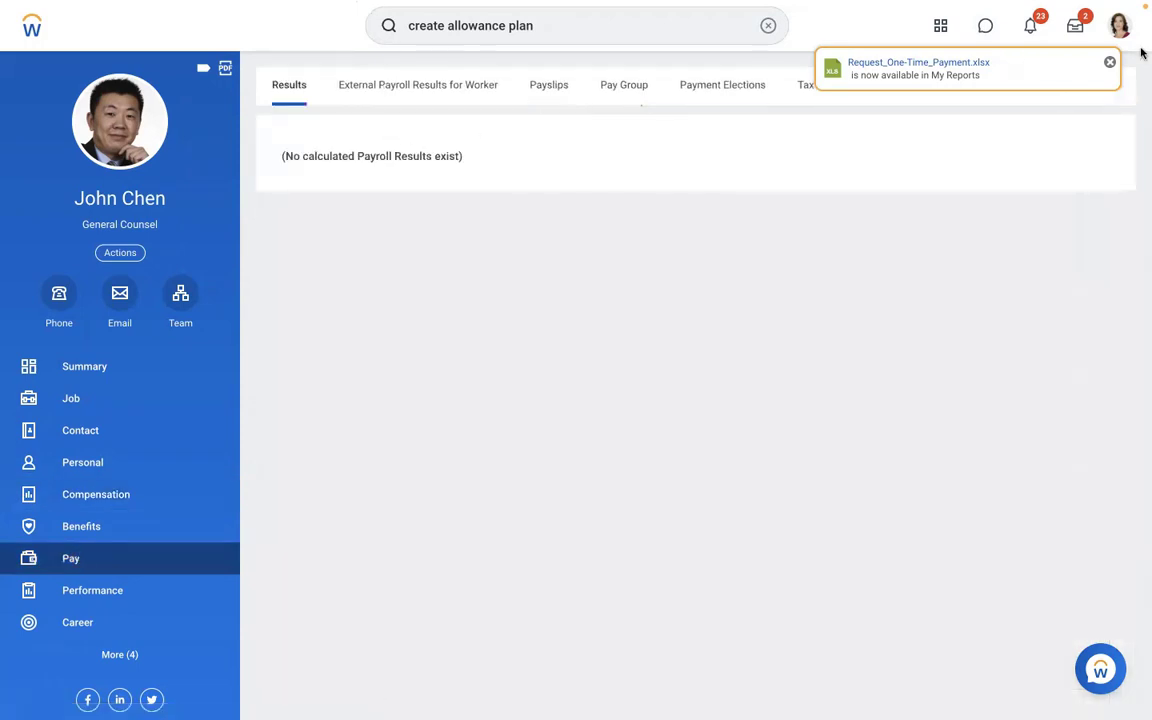
# - Dismiss the report-ready notice and start Run Pay Calculation via a 'run pay calc' search
pyautogui.click(1110, 62)
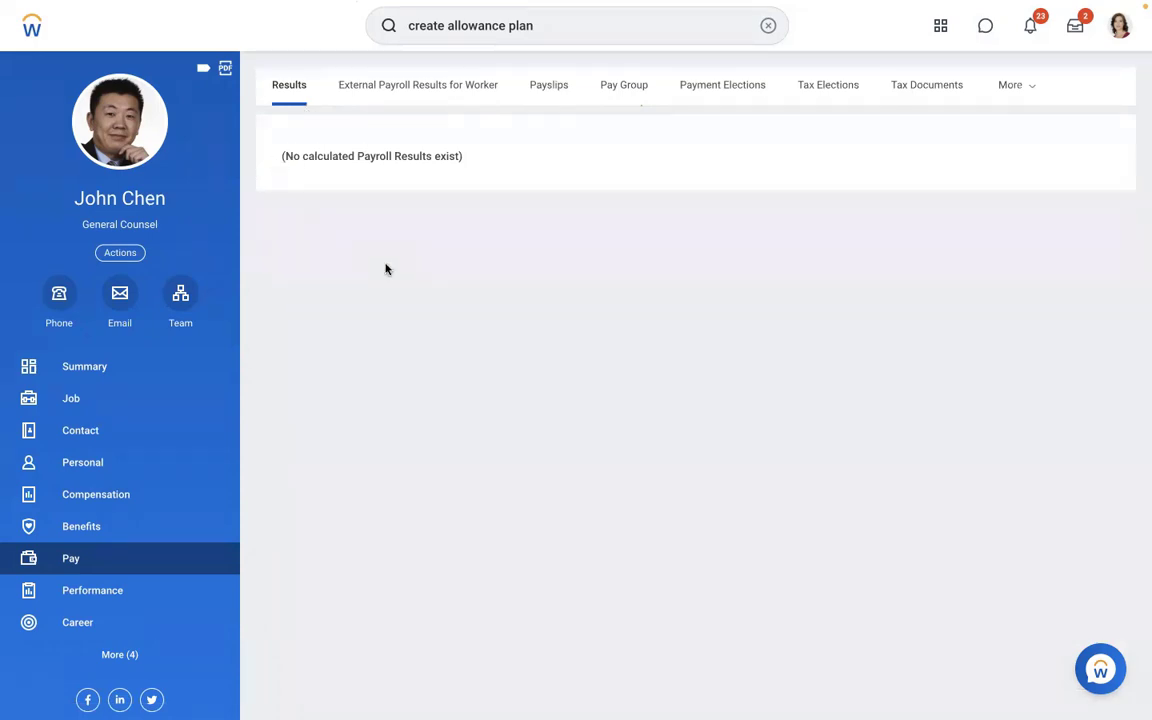
pyautogui.click(758, 32)
pyautogui.write('run ')
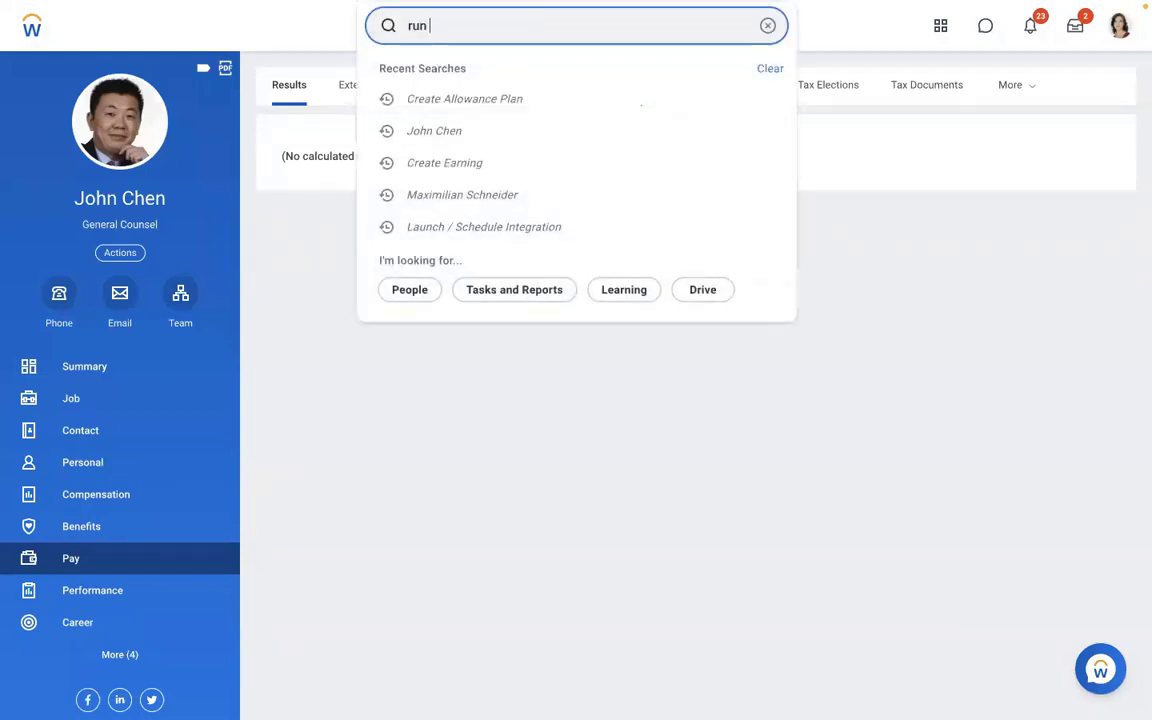
pyautogui.write('pay calc')
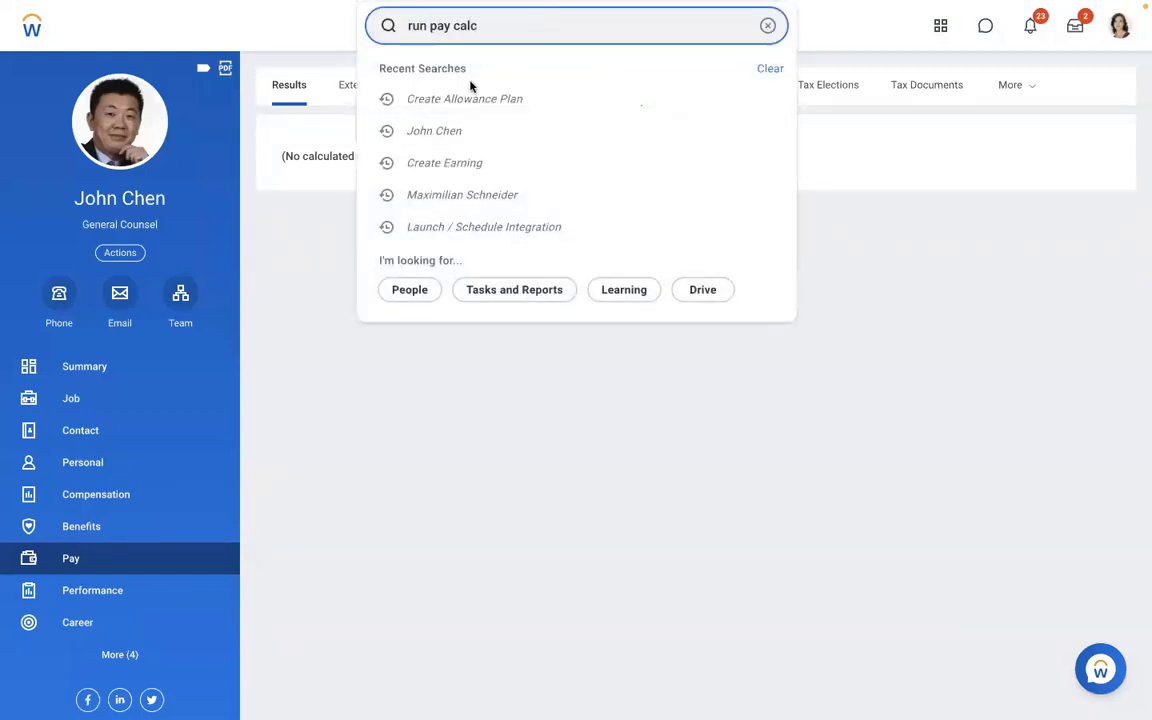
pyautogui.click(471, 86)
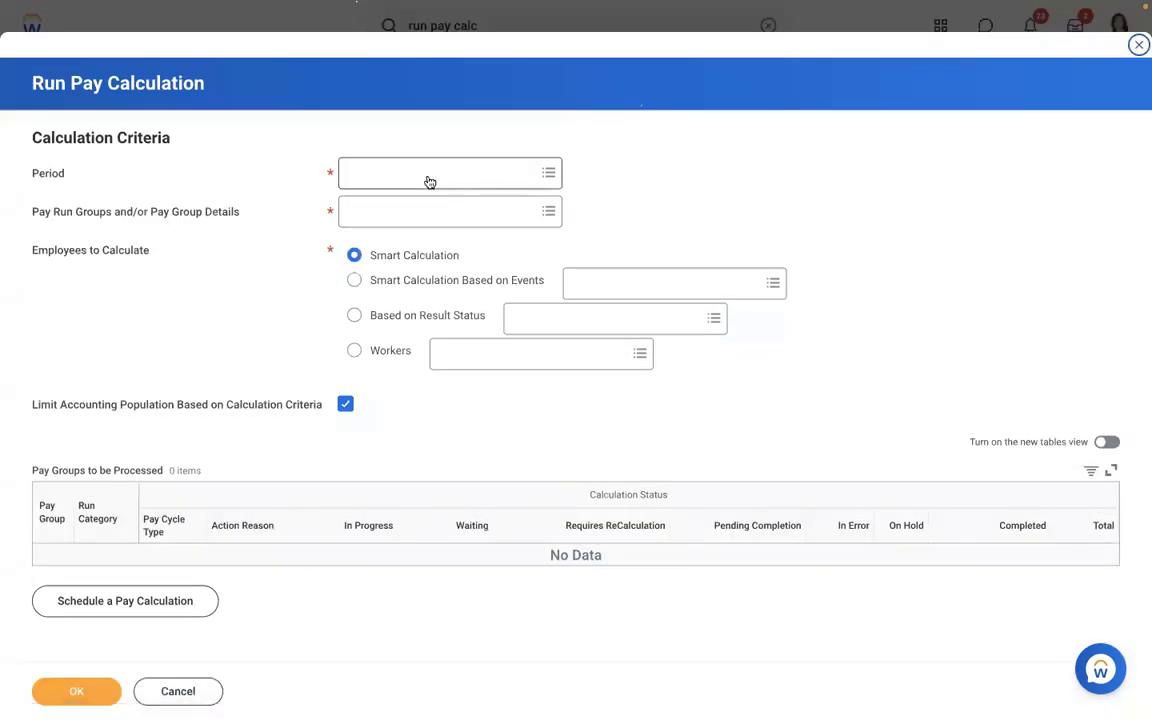
# - Set the period to 01/01/2019 - 01/15/2019 under USA Semi-monthly Admin Regional
pyautogui.click(415, 172)
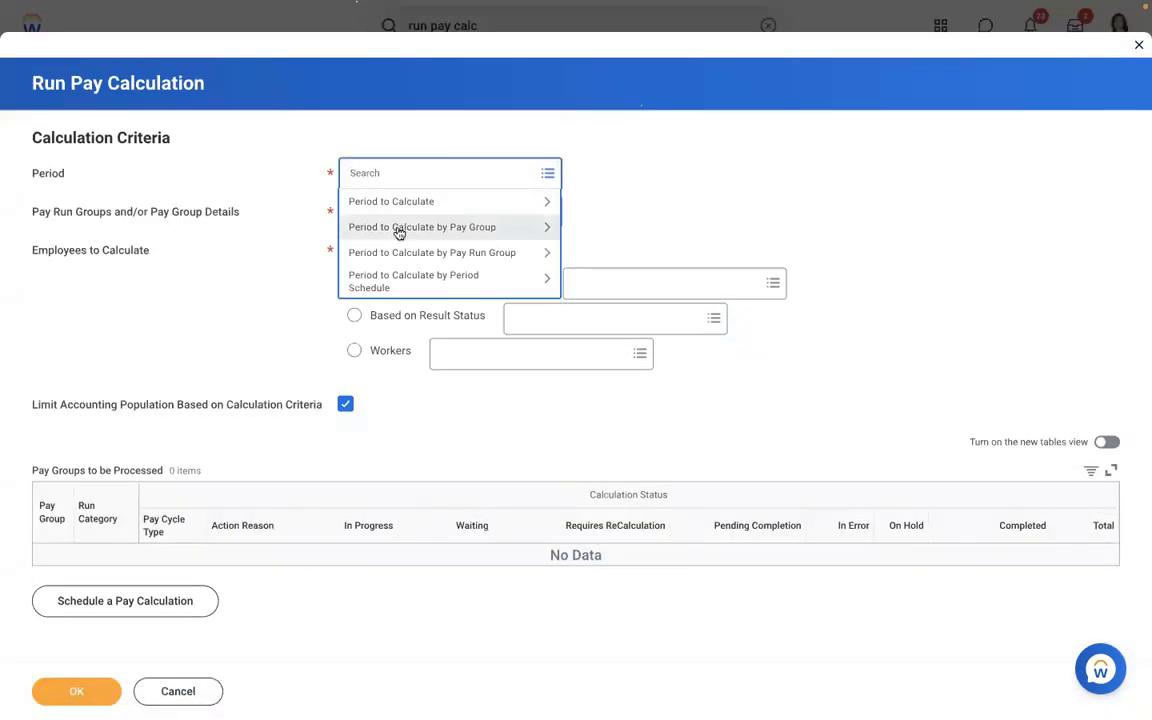
pyautogui.click(400, 228)
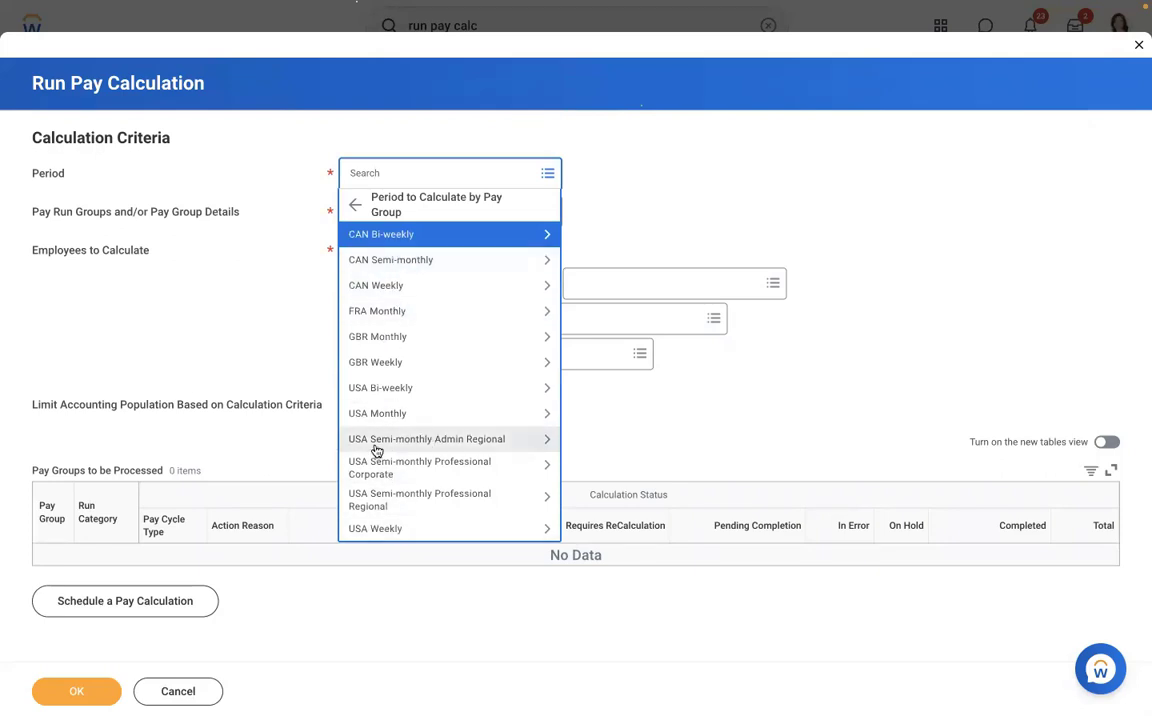
pyautogui.click(376, 446)
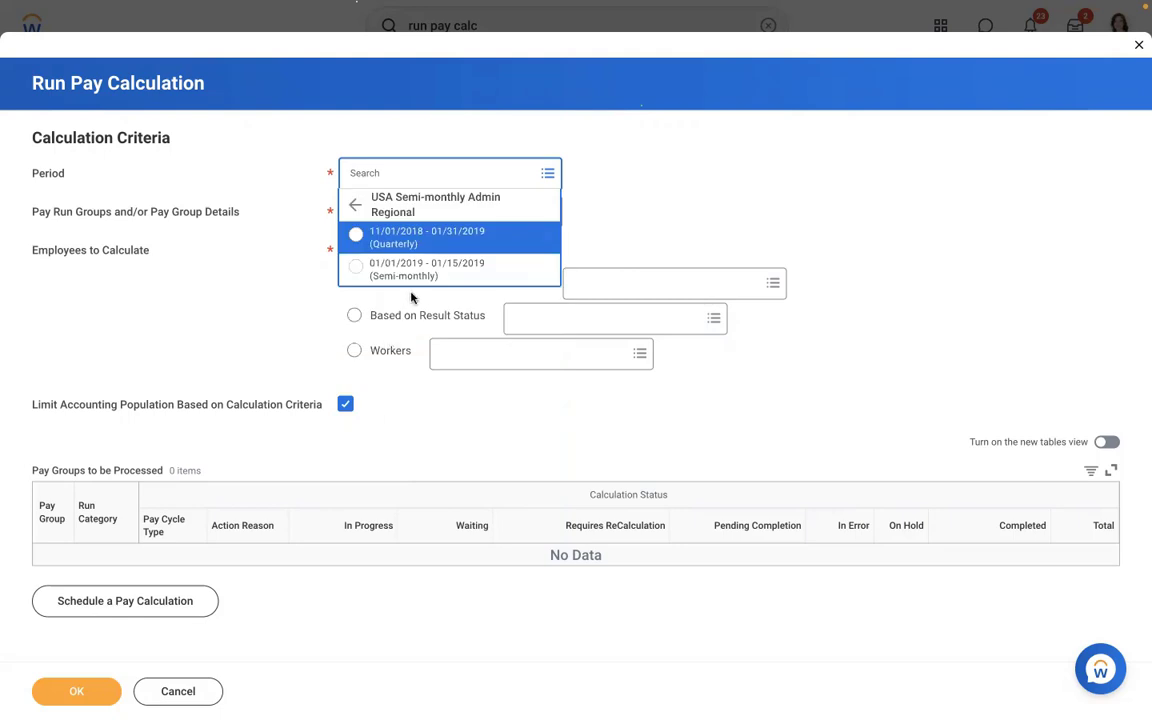
pyautogui.click(382, 270)
# - Add the Admin Regional, Professional Corporate and Professional Regional semi-monthly pay groups, then submit
pyautogui.click(478, 218)
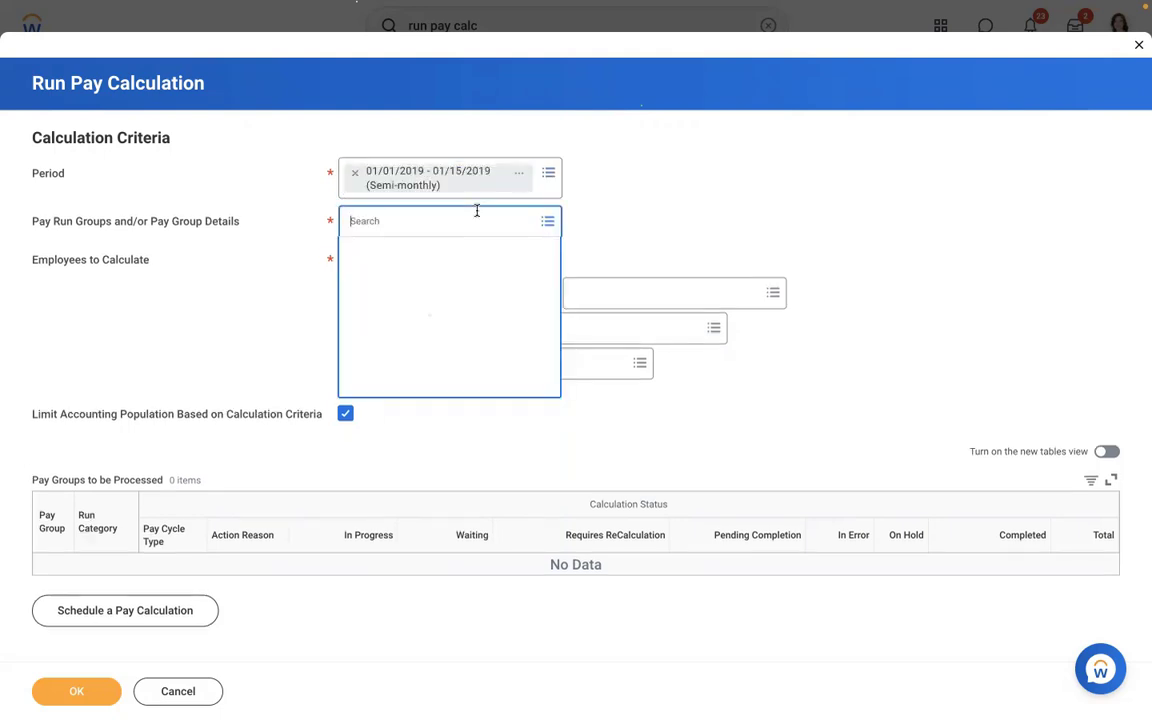
pyautogui.click(391, 275)
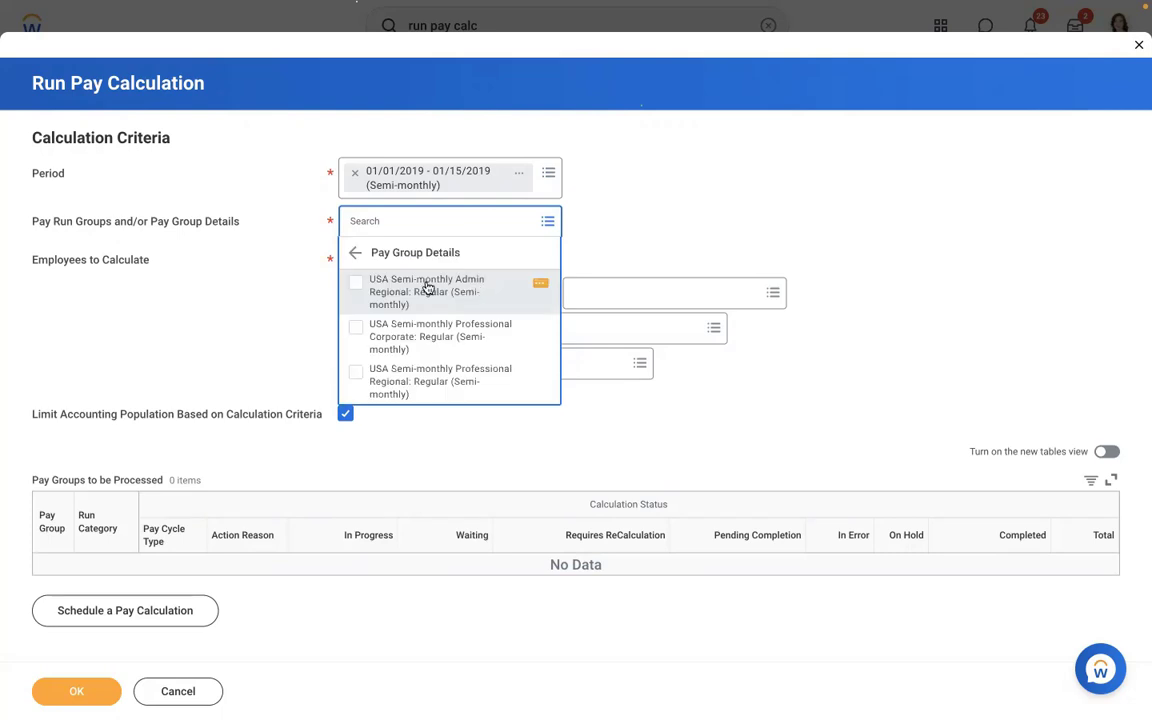
pyautogui.click(427, 289)
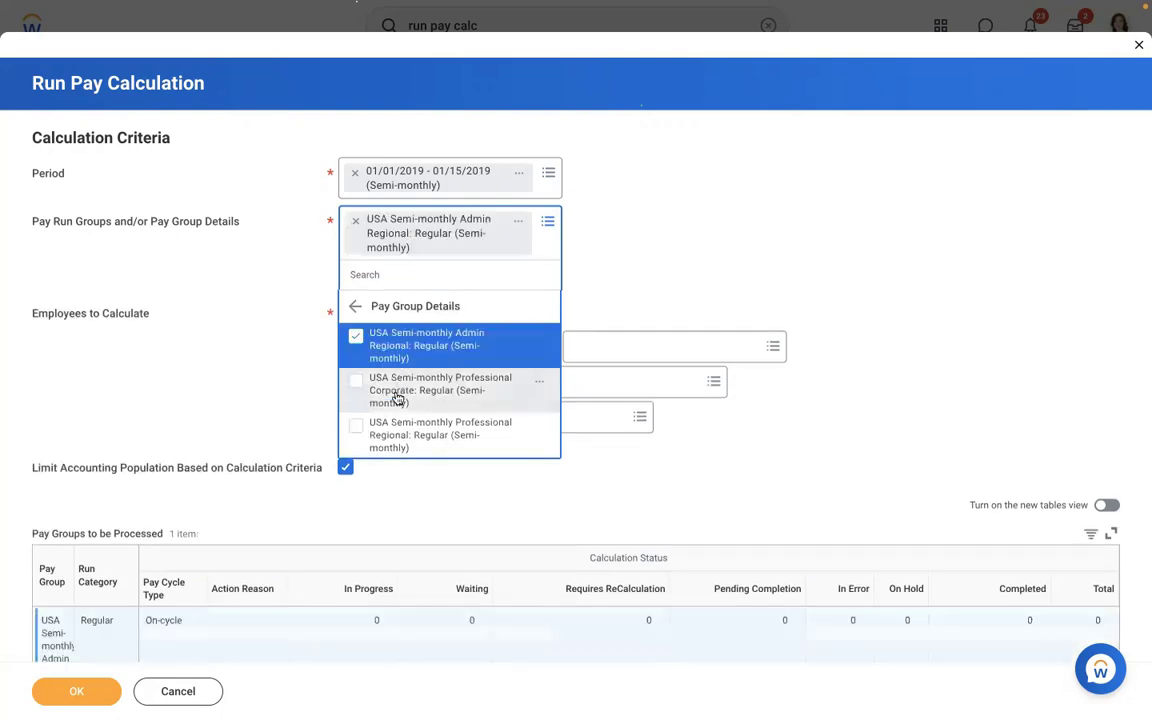
pyautogui.click(400, 399)
pyautogui.click(406, 484)
pyautogui.click(782, 189)
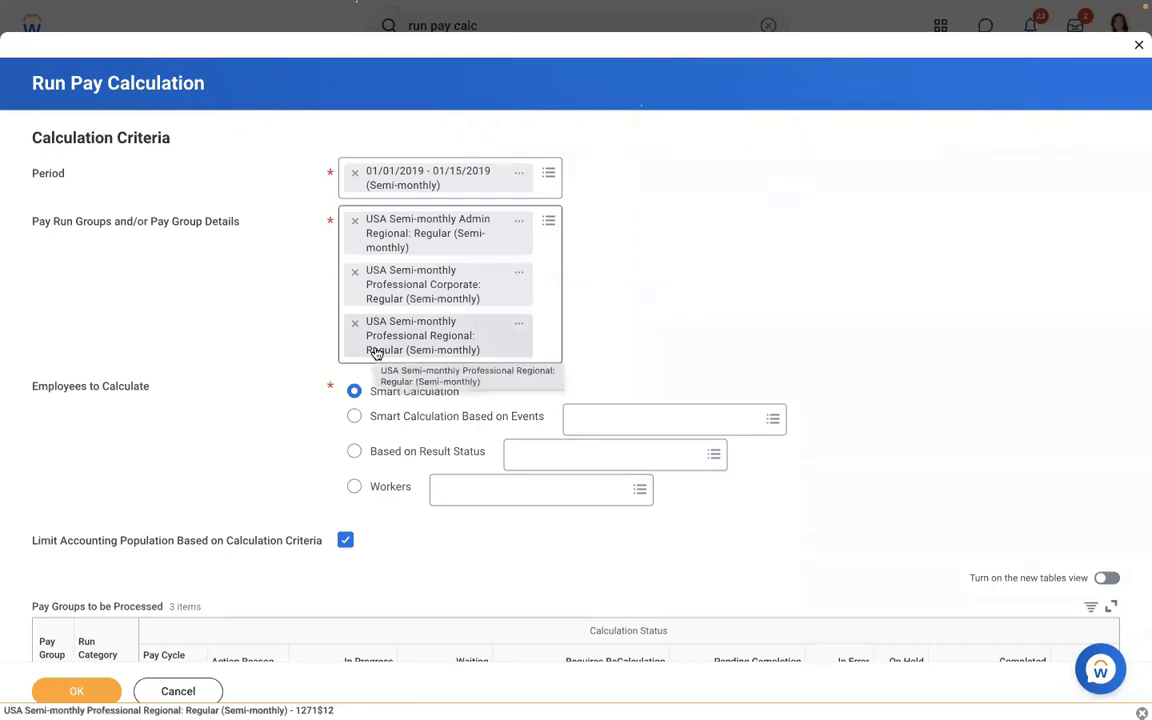
pyautogui.click(70, 692)
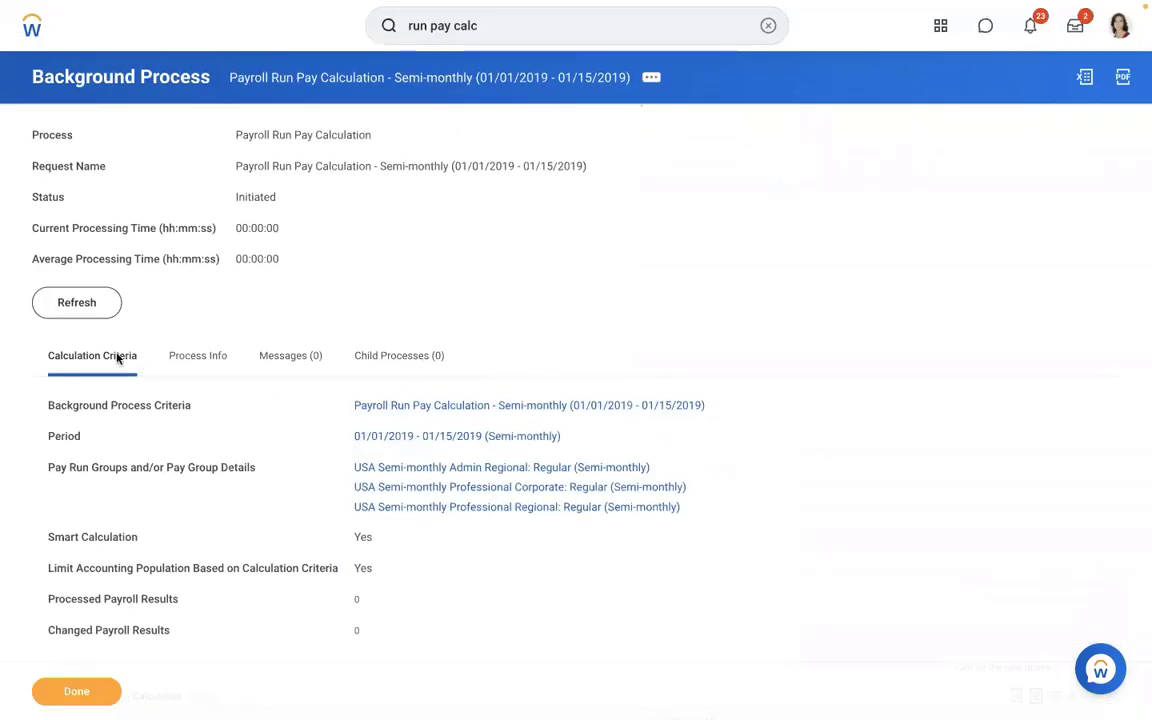
# - Refresh the background process until it reads Completed with 152 processed payroll results
pyautogui.click(64, 310)
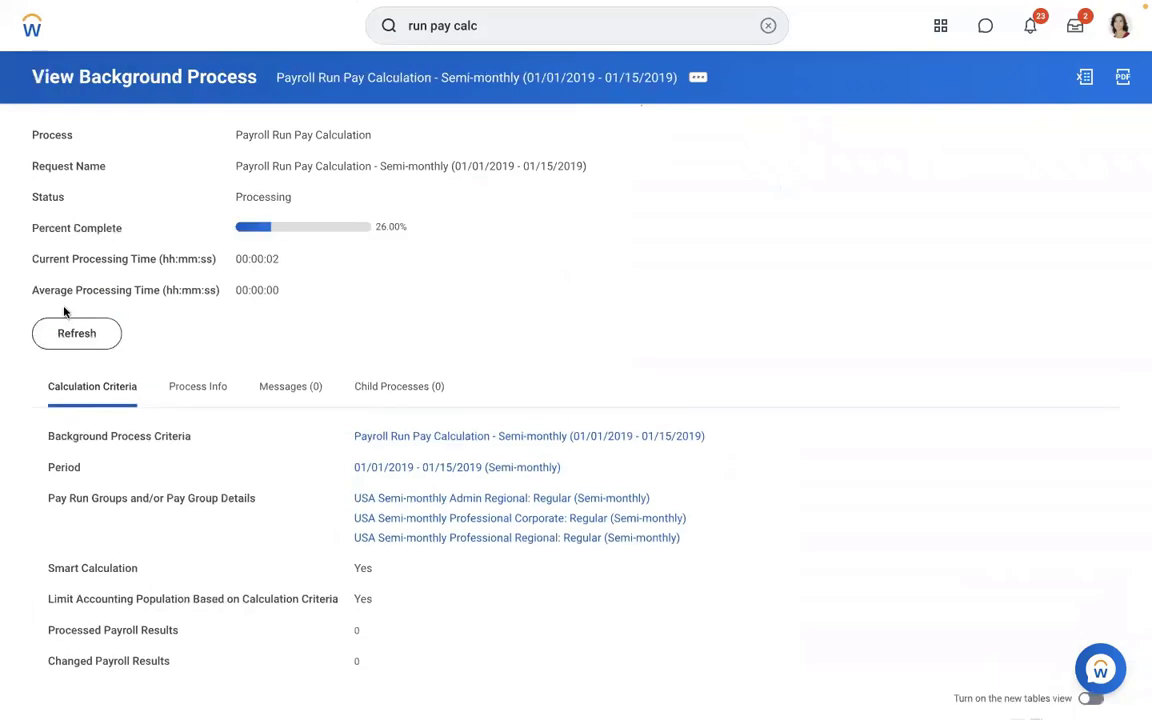
pyautogui.click(70, 342)
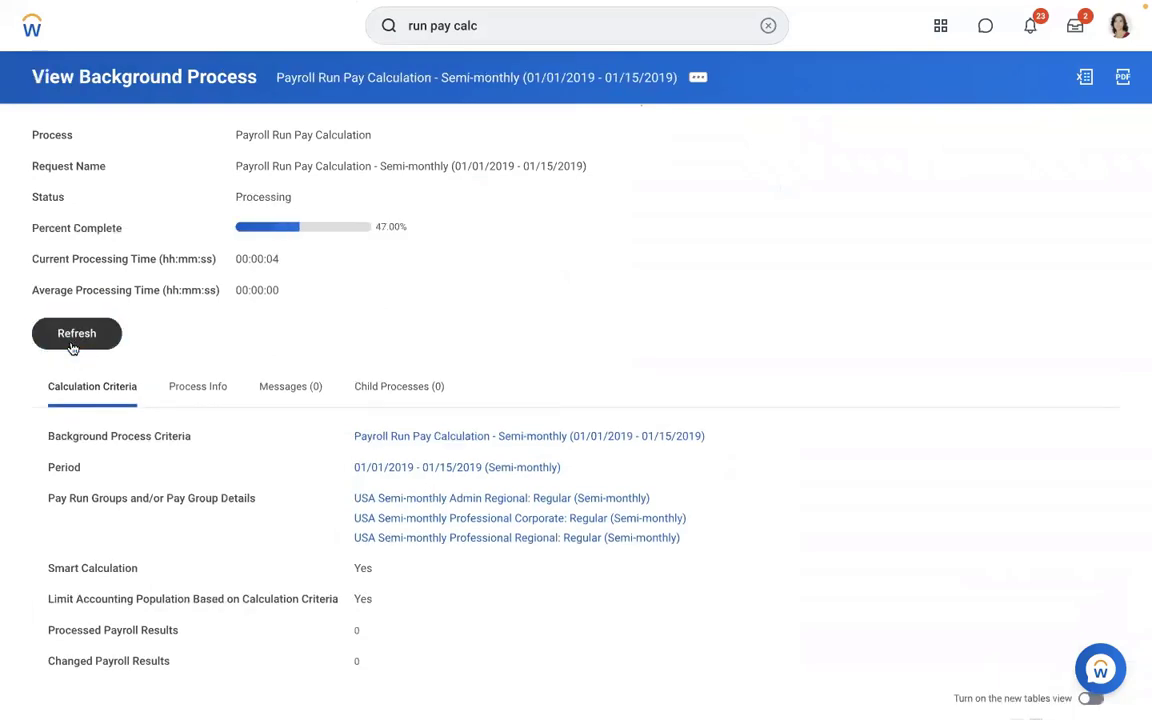
pyautogui.click(71, 345)
pyautogui.click(71, 345)
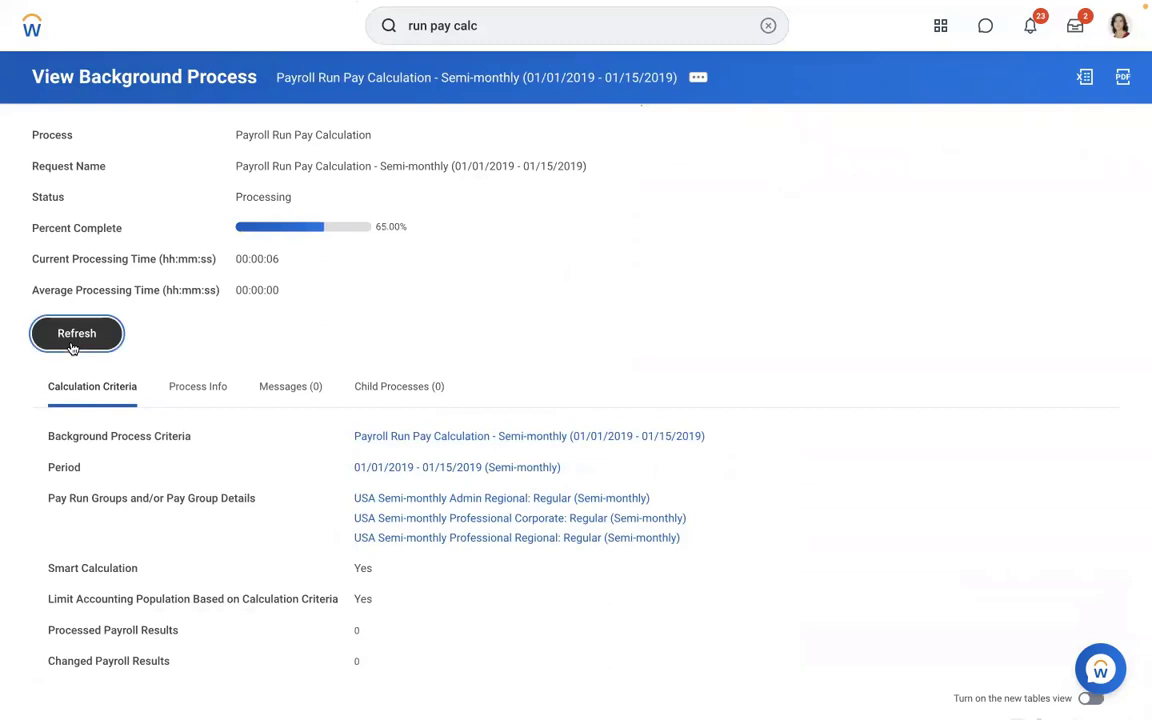
pyautogui.click(71, 345)
pyautogui.click(71, 345)
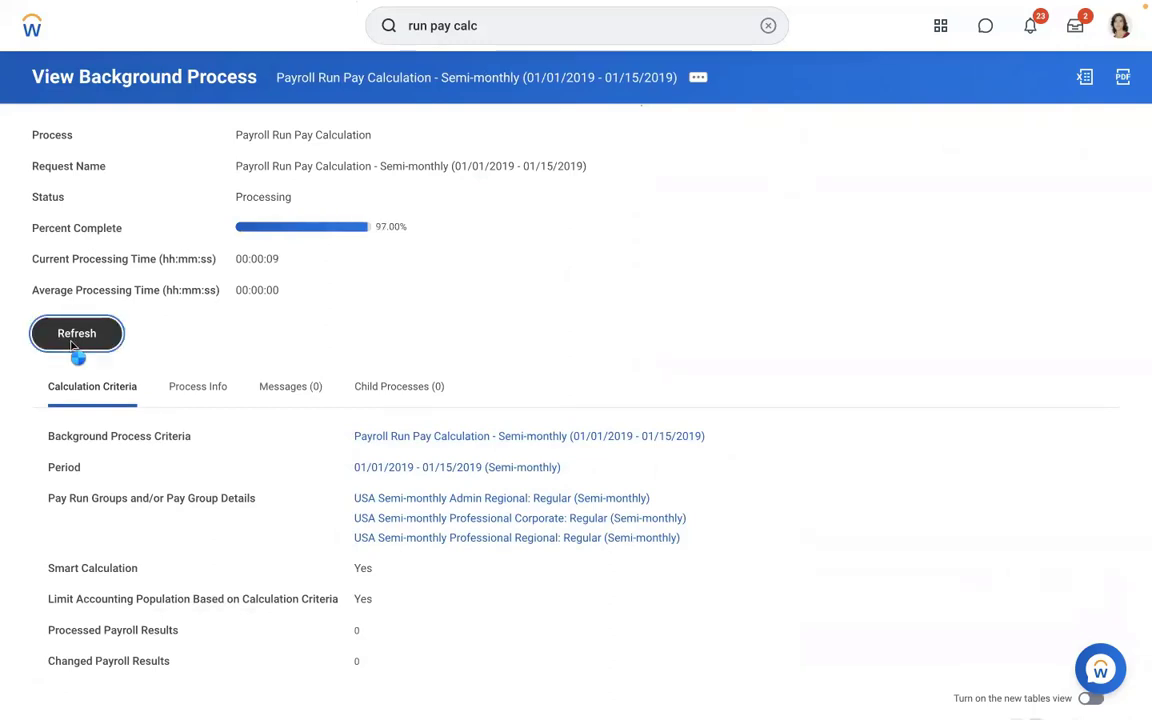
pyautogui.click(71, 345)
pyautogui.click(72, 344)
pyautogui.click(72, 344)
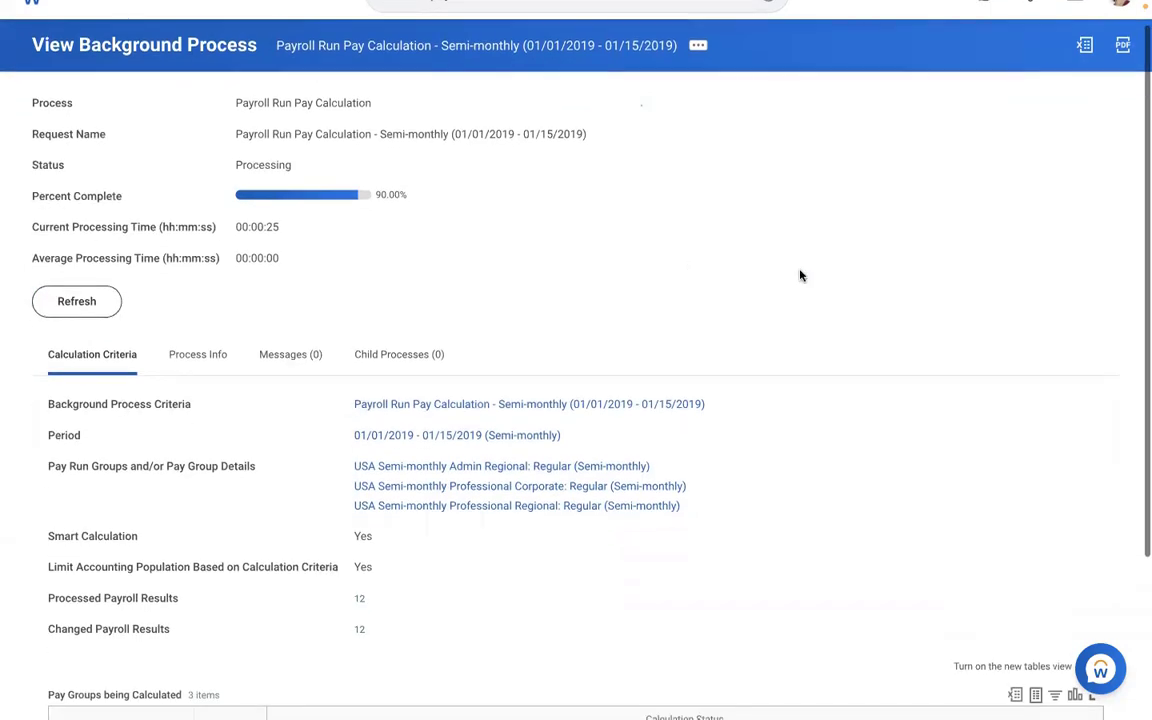
pyautogui.scroll(-1, 800, 276)
pyautogui.scroll(-2, 800, 276)
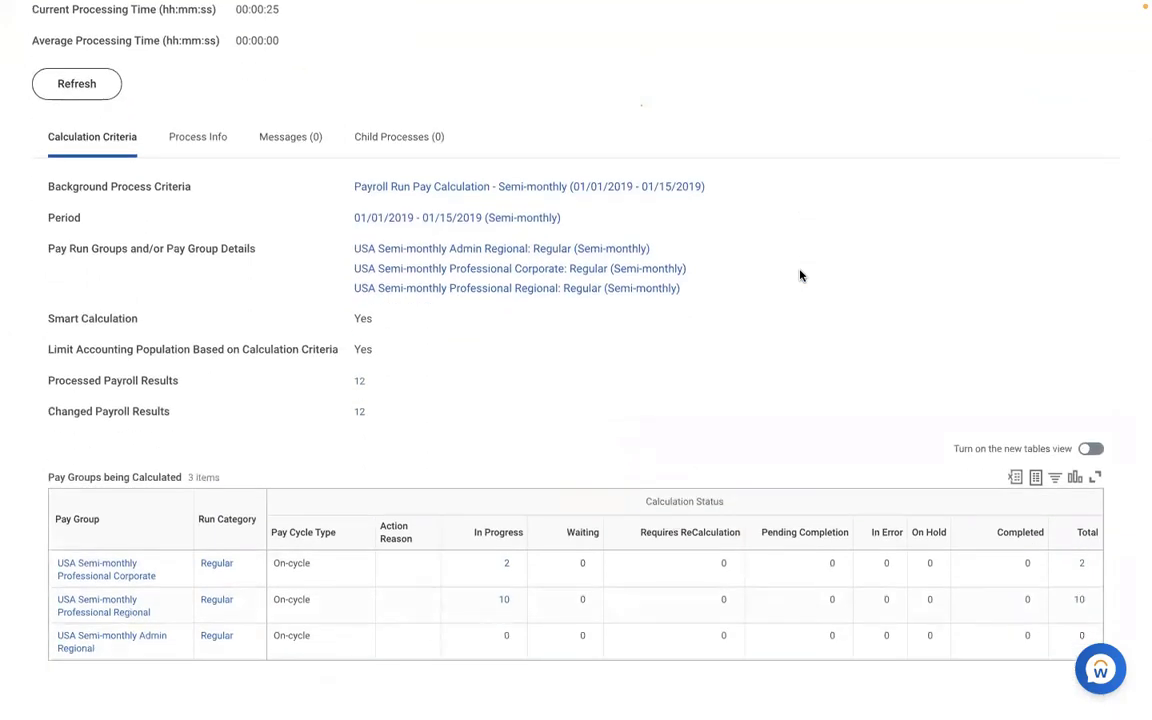
pyautogui.scroll(2, 800, 276)
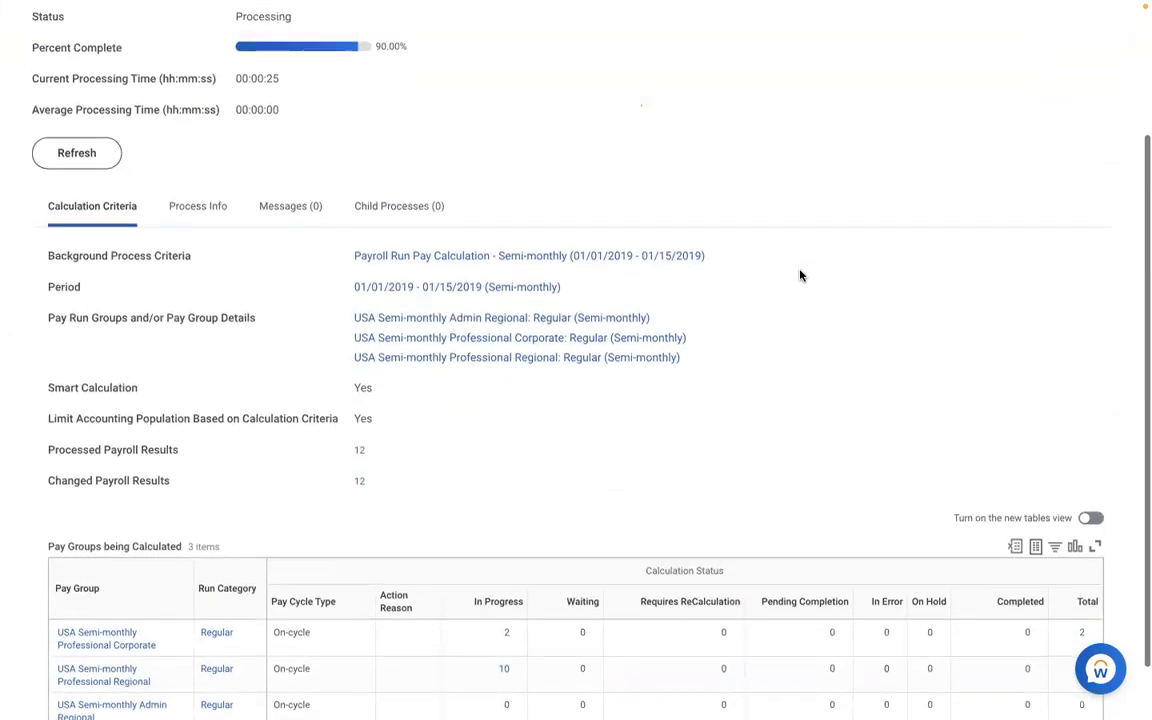
pyautogui.click(75, 243)
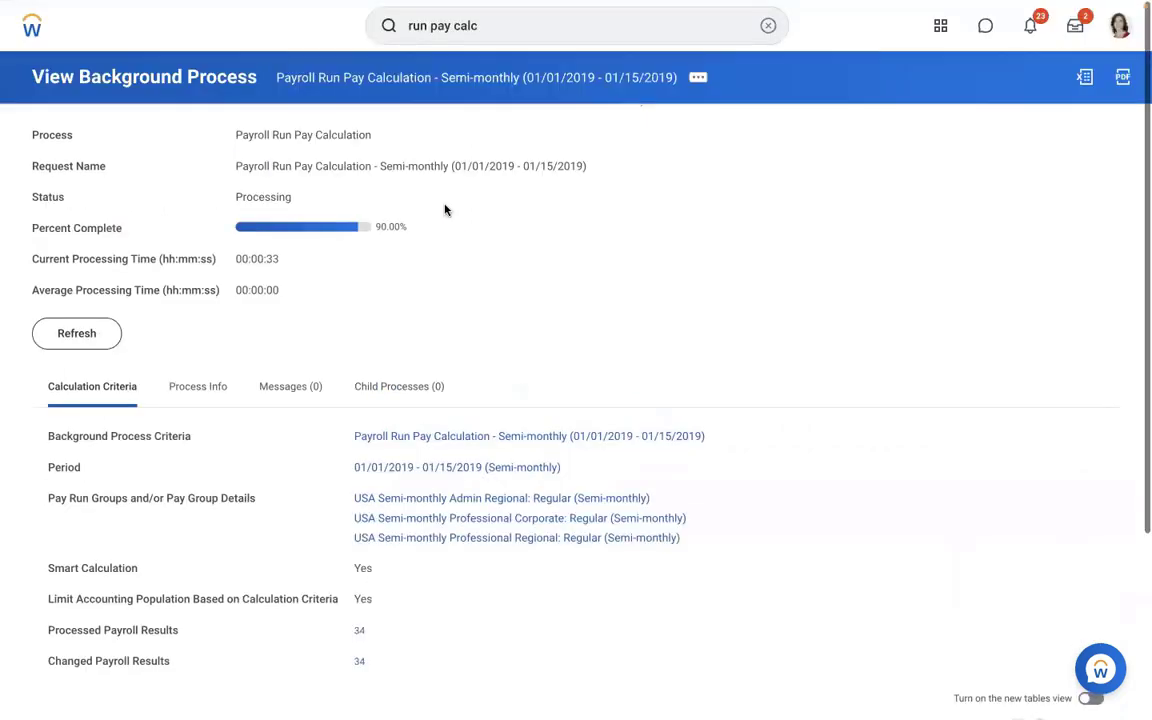
pyautogui.click(89, 344)
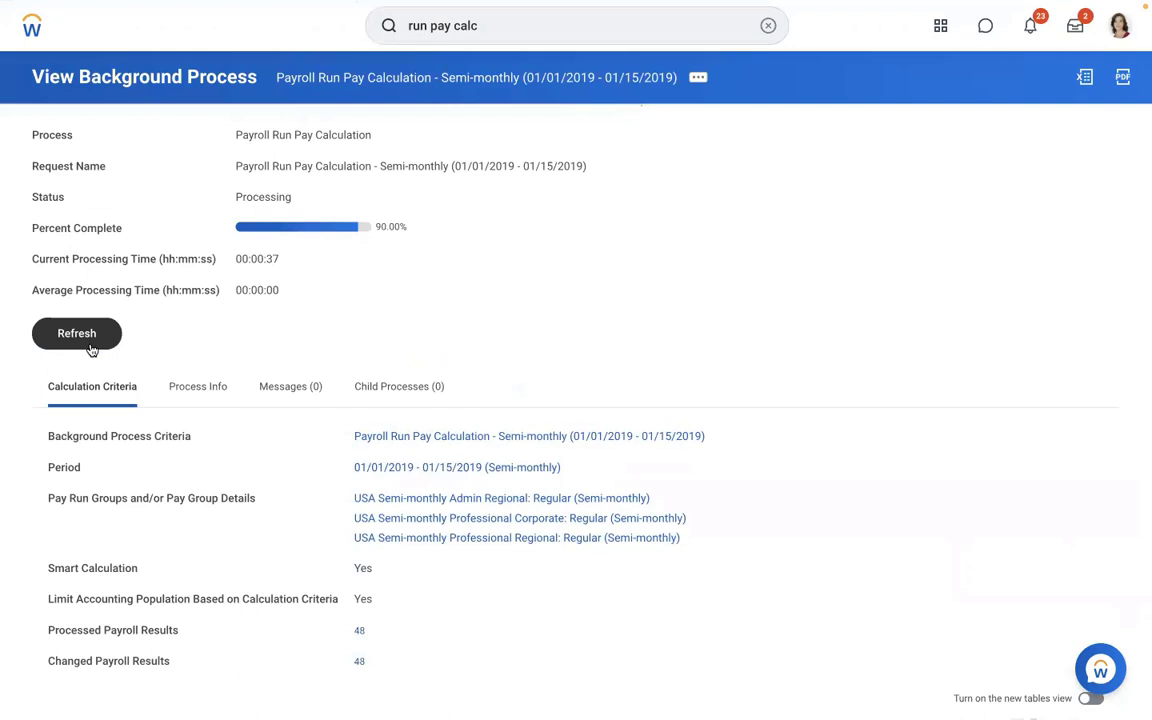
pyautogui.click(90, 347)
pyautogui.click(90, 347)
pyautogui.click(90, 347)
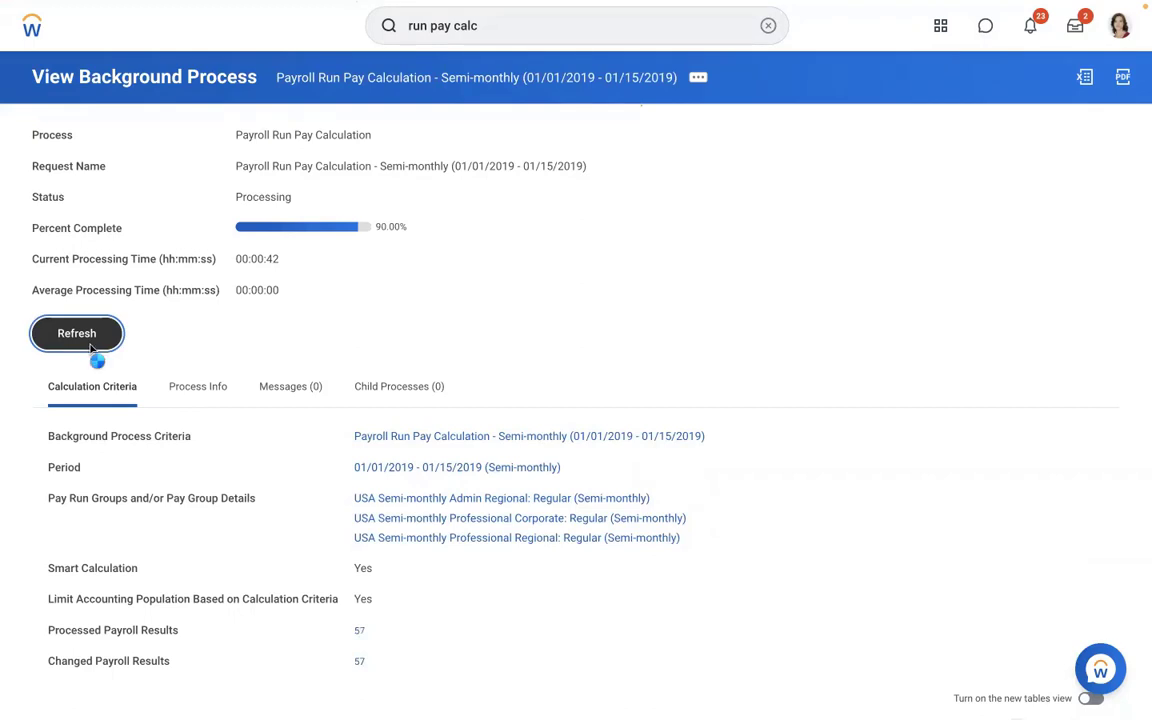
pyautogui.click(90, 347)
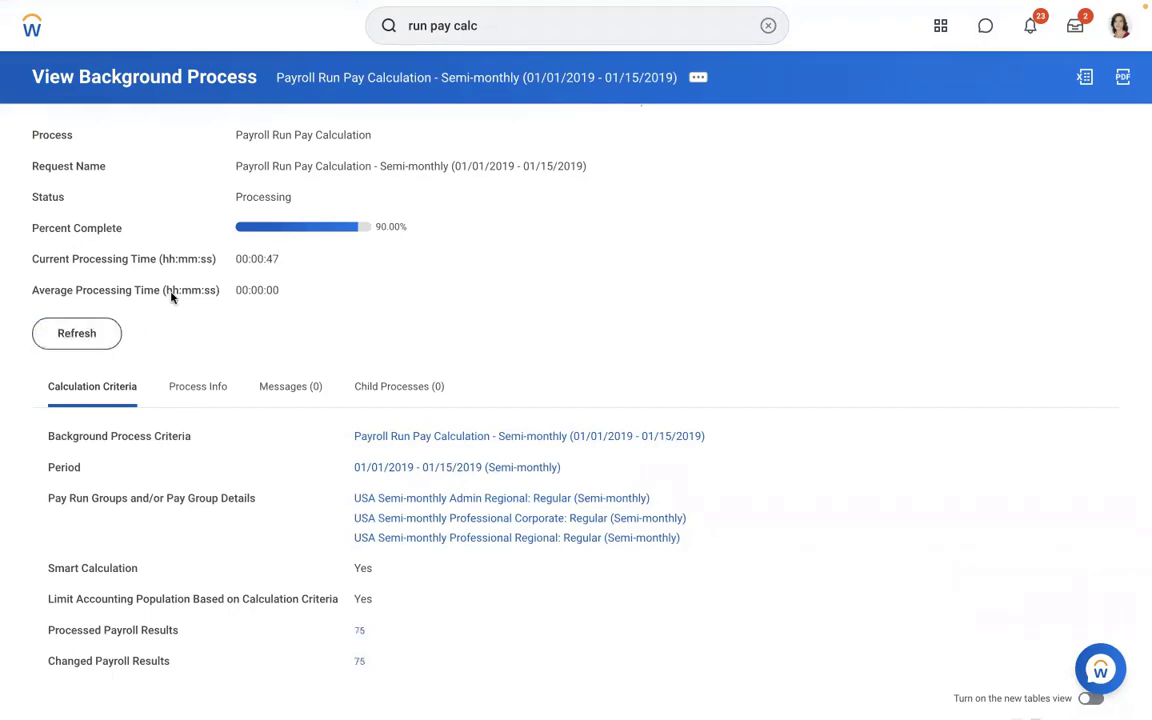
pyautogui.click(80, 333)
pyautogui.click(65, 336)
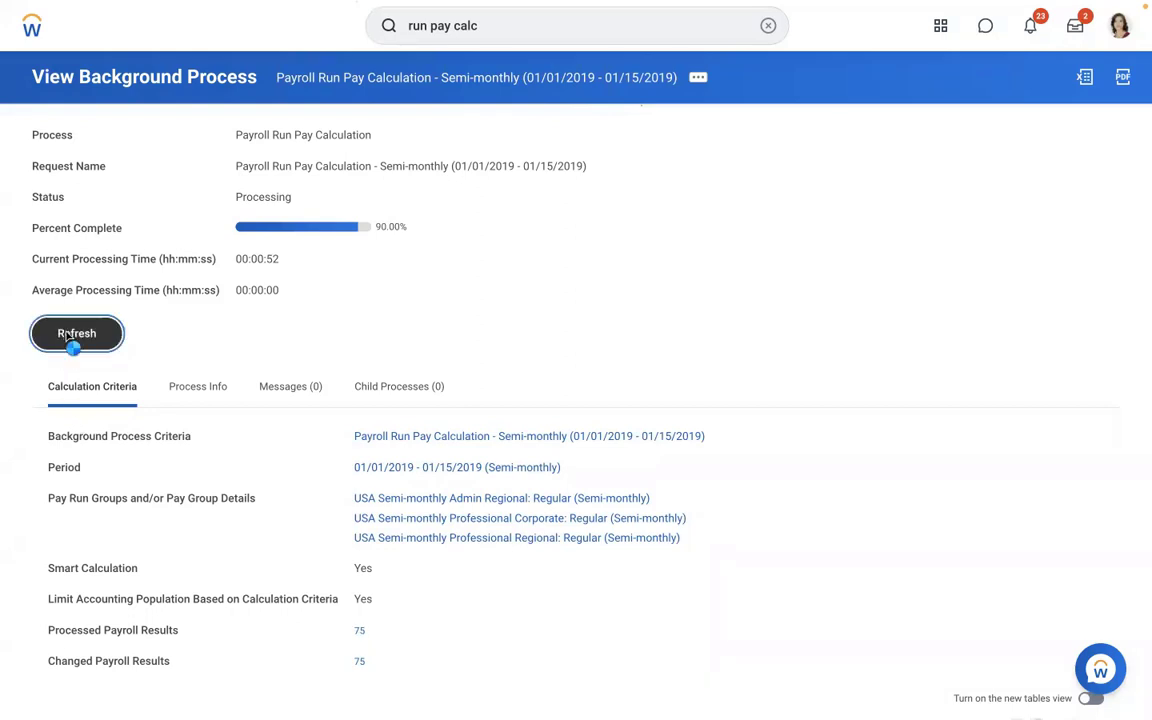
pyautogui.click(67, 336)
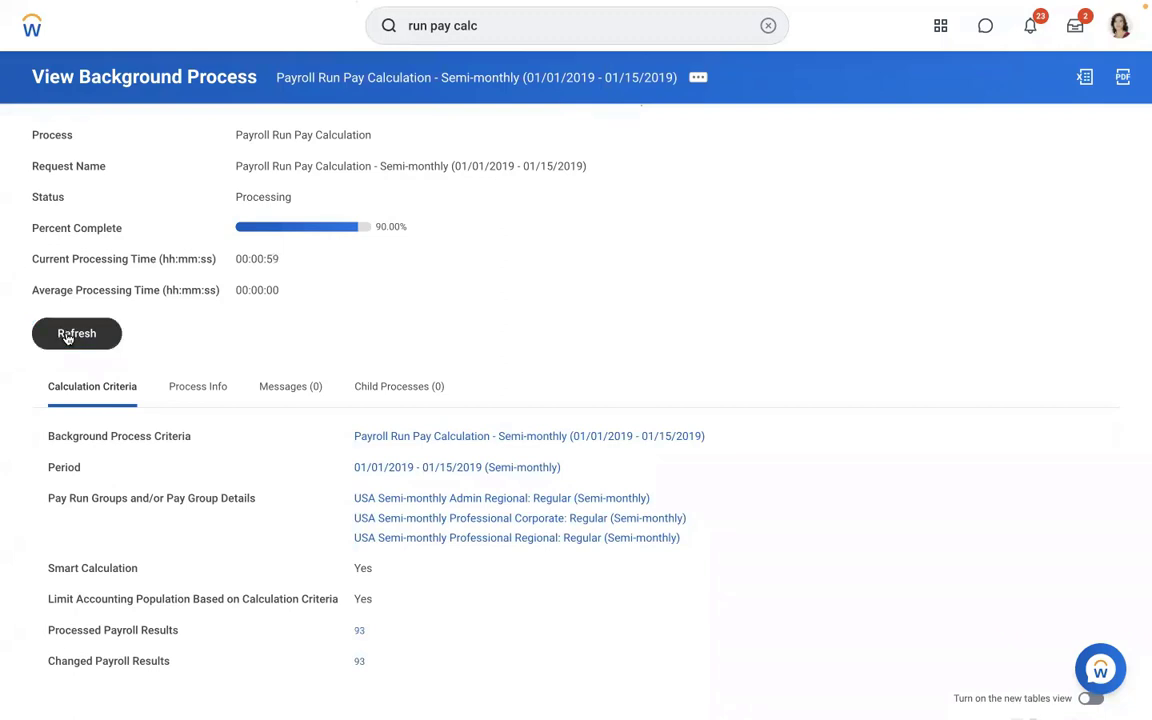
pyautogui.click(67, 336)
pyautogui.click(67, 336)
pyautogui.click(67, 336)
pyautogui.click(67, 336)
pyautogui.click(67, 336)
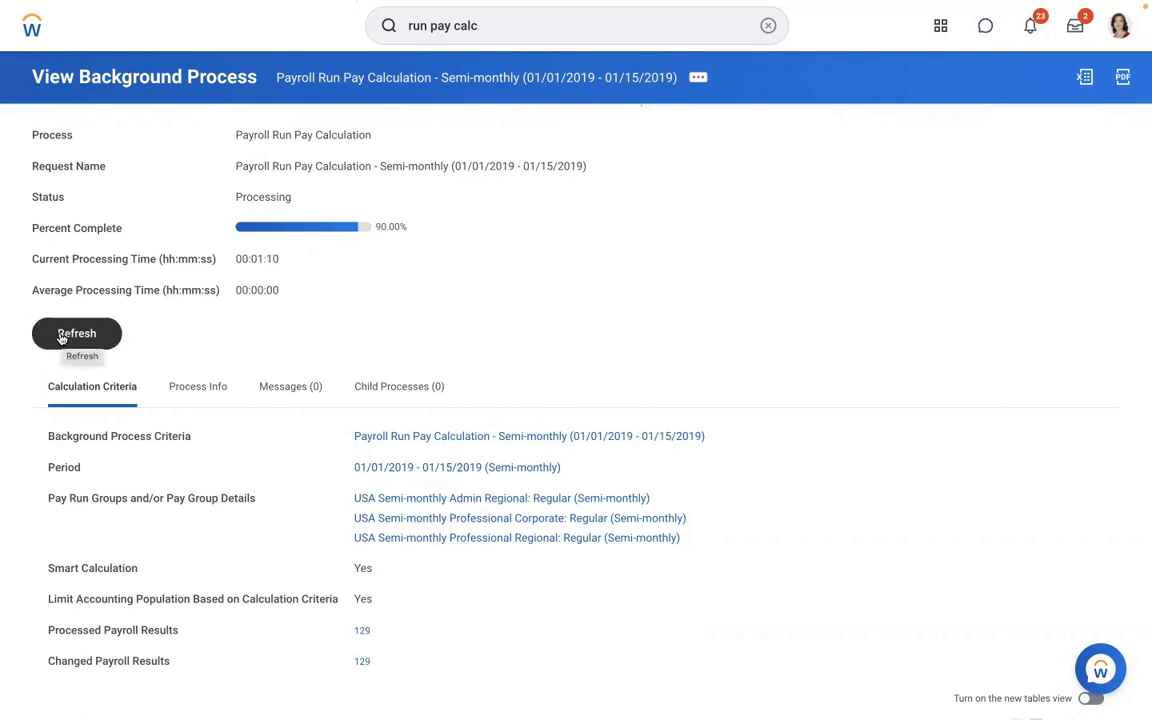
pyautogui.click(60, 338)
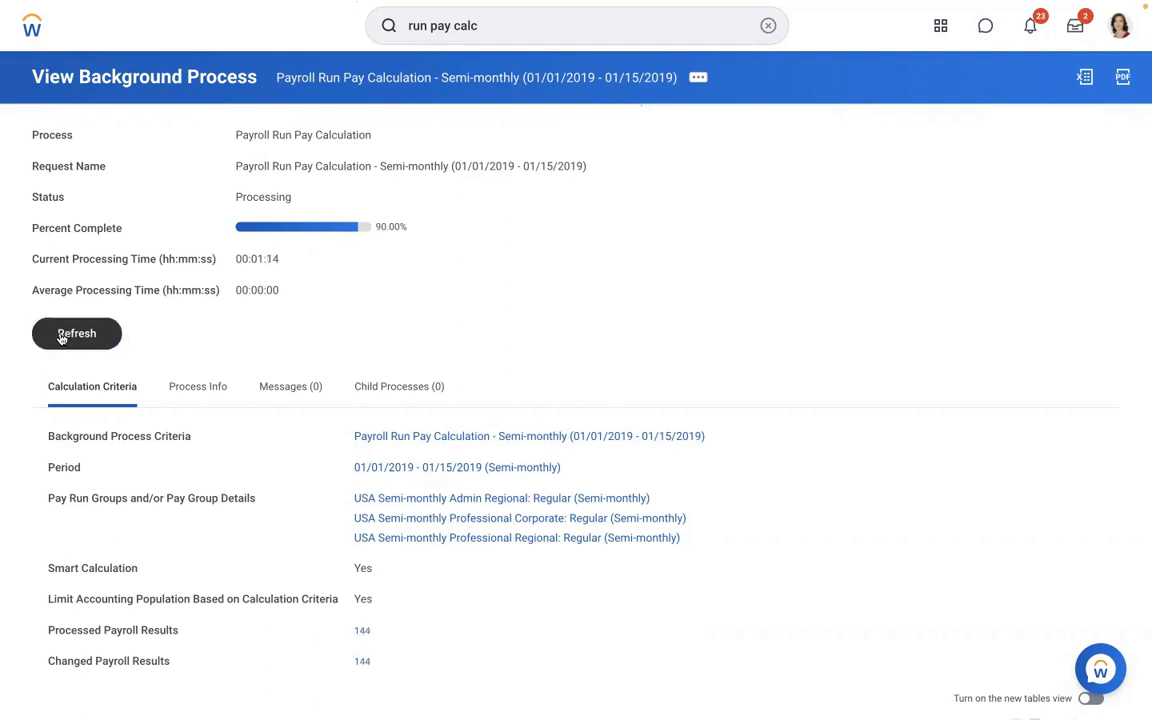
pyautogui.click(60, 338)
pyautogui.click(60, 338)
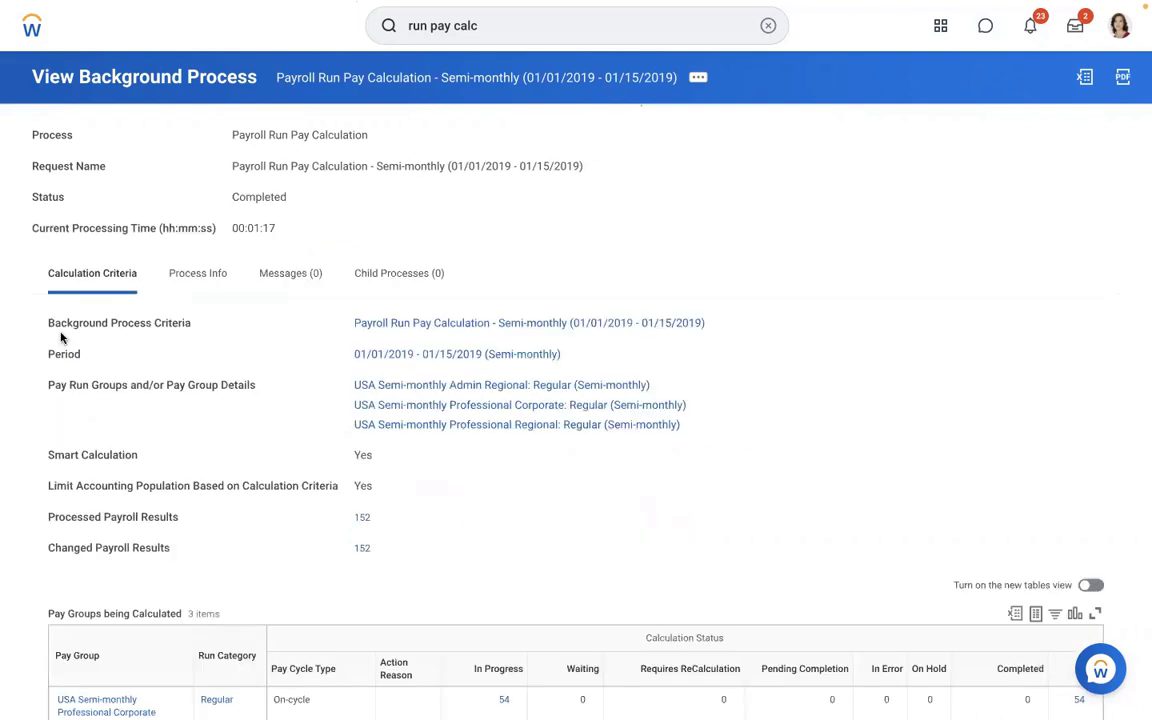
# - From the 54 Professional Corporate results, open the first worker's payroll result (gross 4,887.17, net 2,948.41)
pyautogui.scroll(-1, 904, 208)
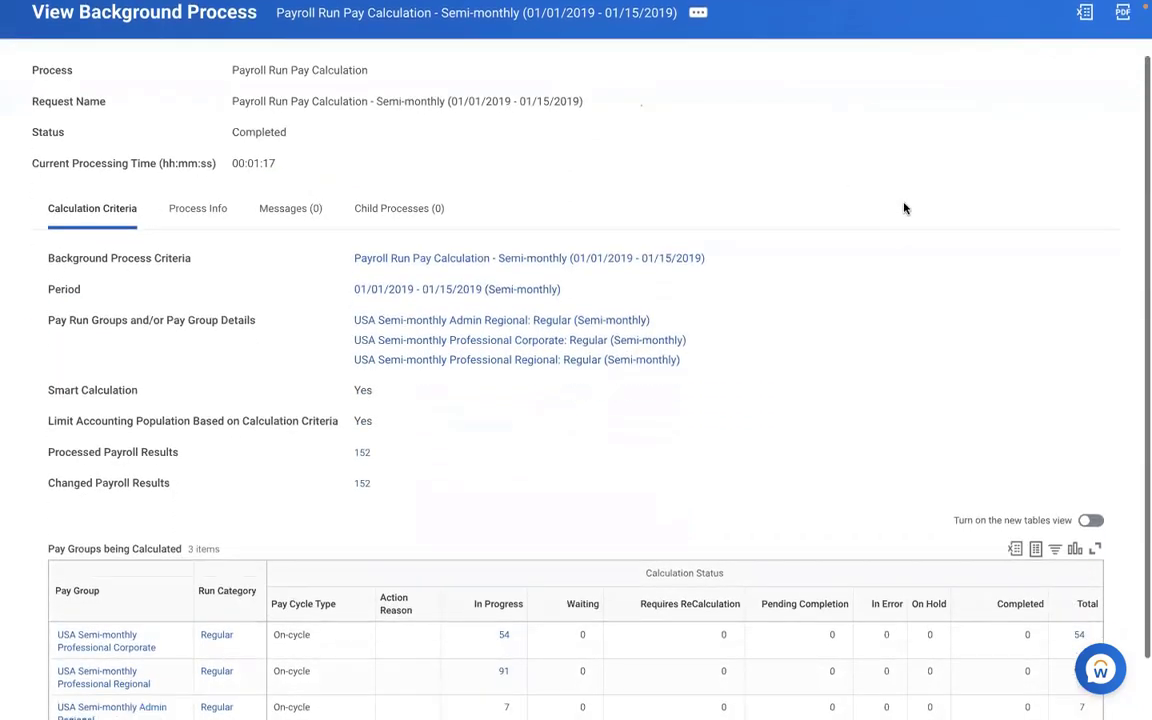
pyautogui.scroll(-1, 904, 208)
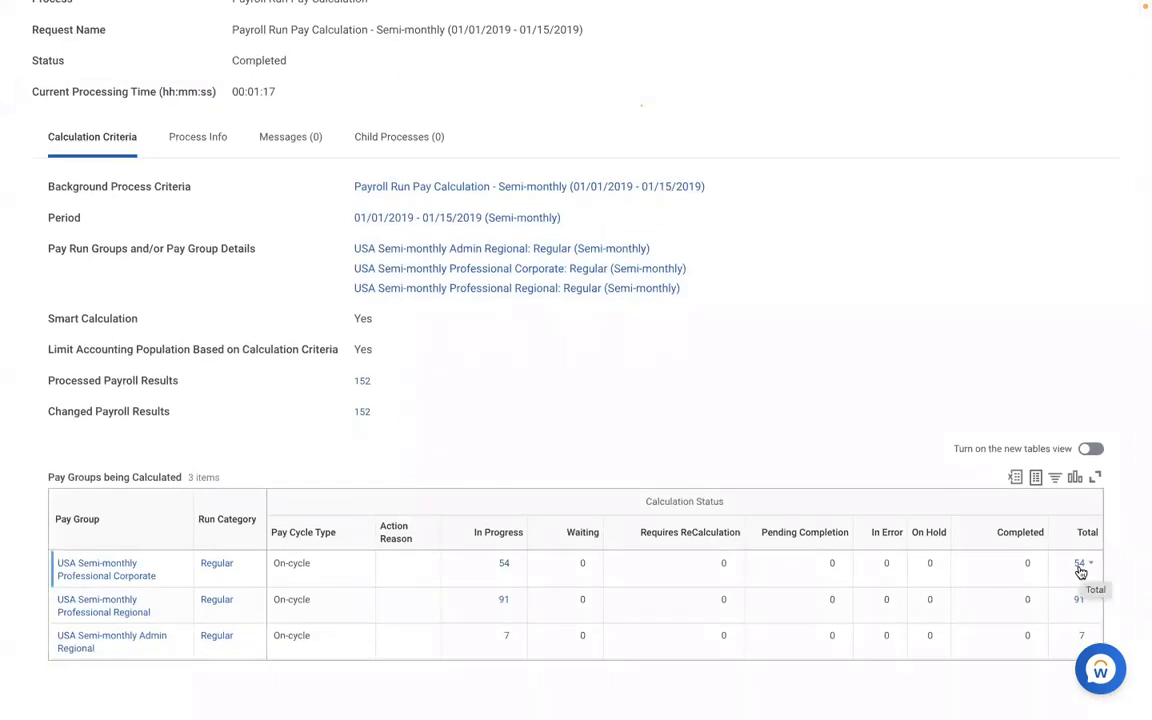
pyautogui.click(1079, 564)
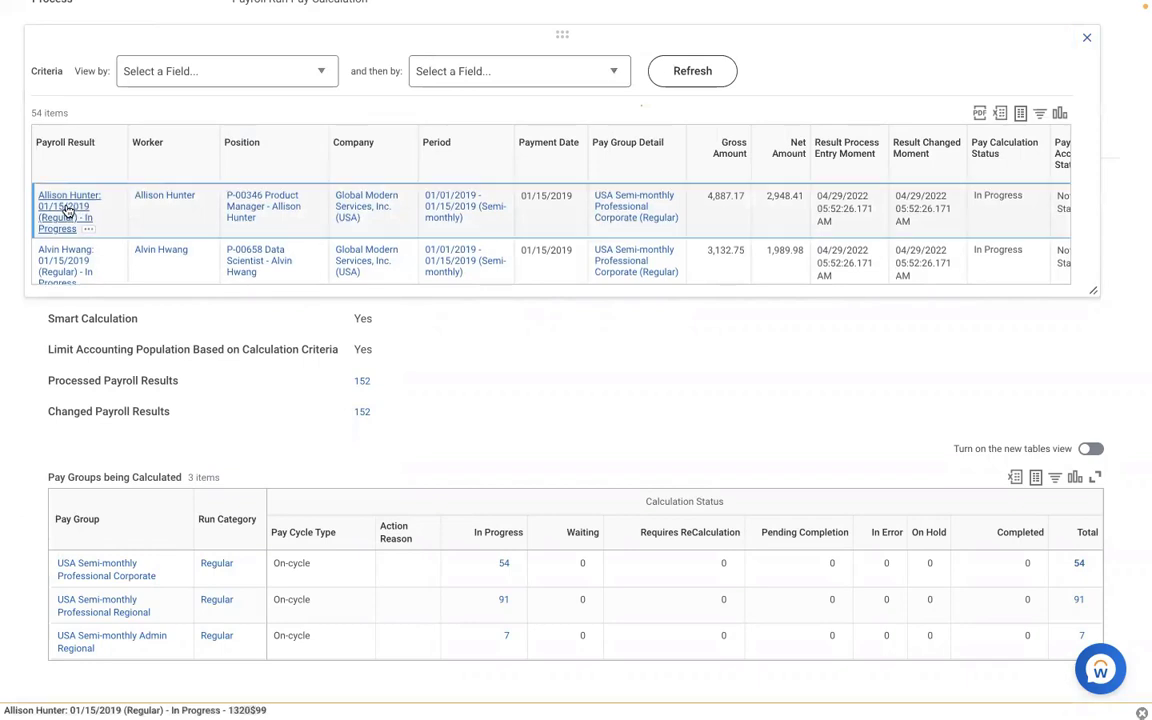
pyautogui.click(66, 206)
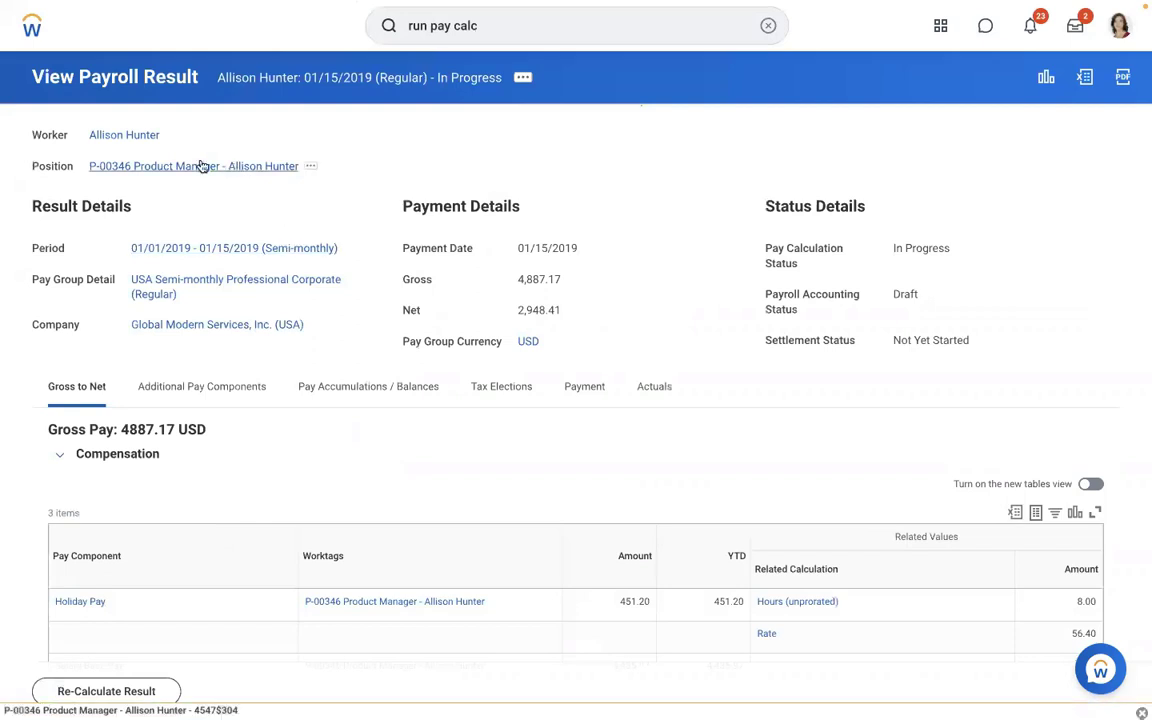
# - Check the worker's compensation plan assignments, then view their in-progress 01/01–01/15/2019 pay result
pyautogui.click(129, 140)
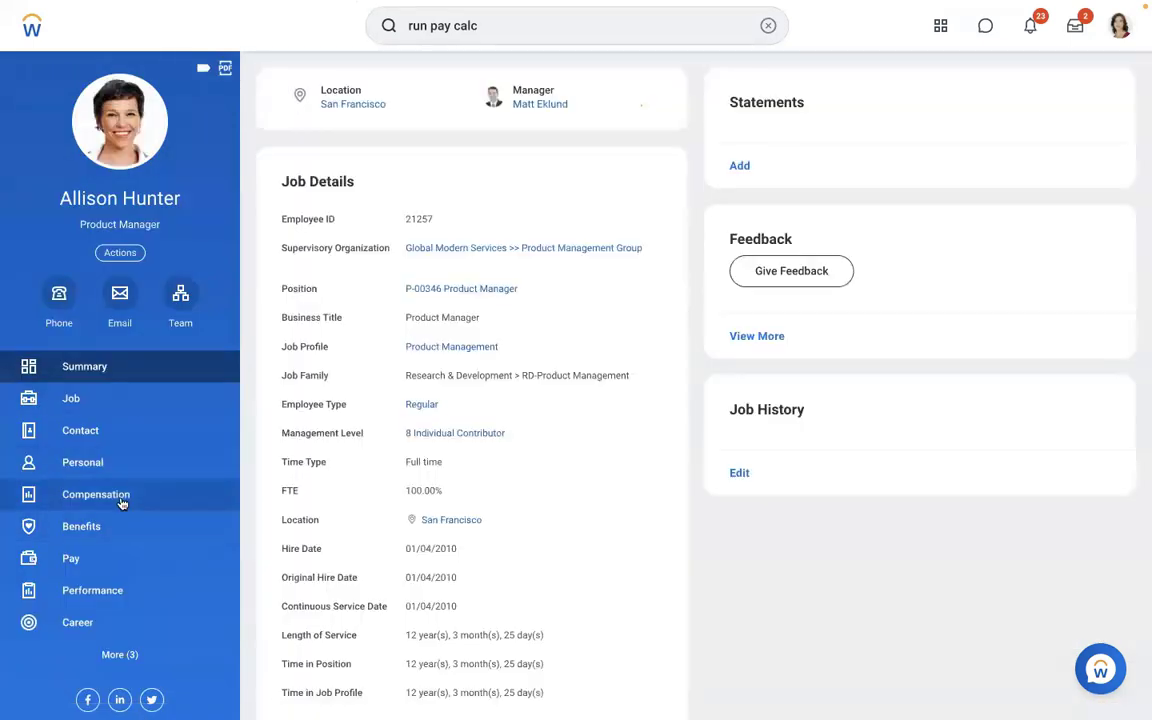
pyautogui.click(121, 500)
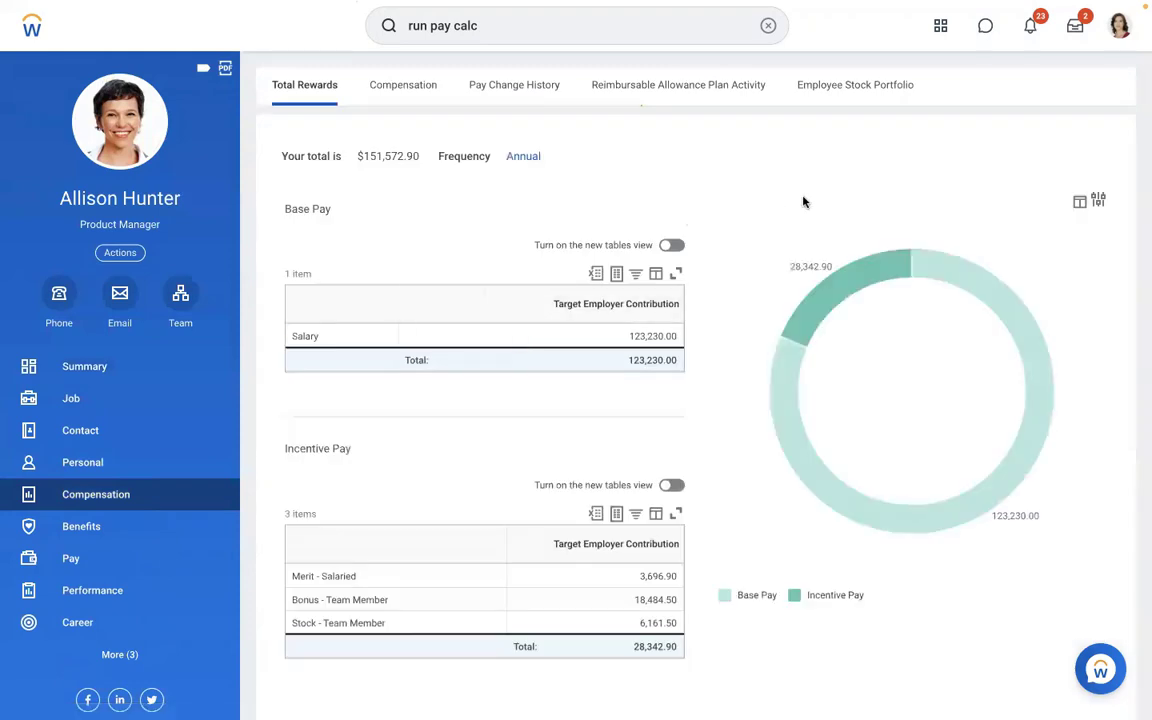
pyautogui.click(405, 86)
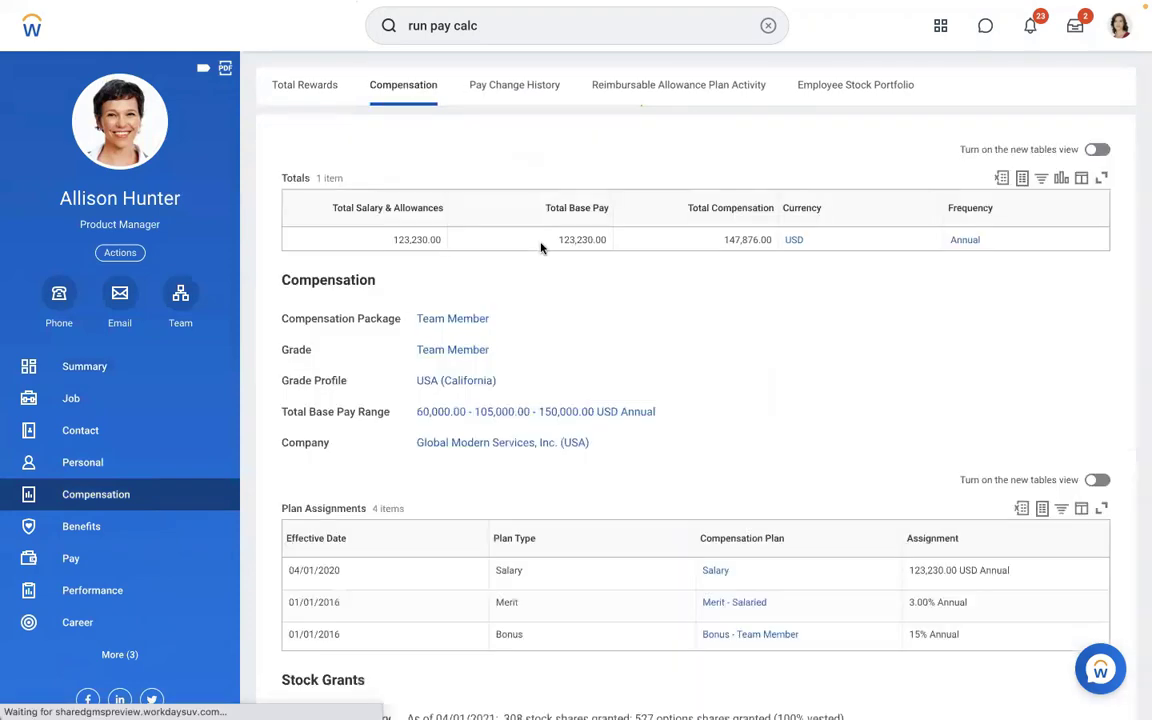
pyautogui.scroll(-2, 1067, 357)
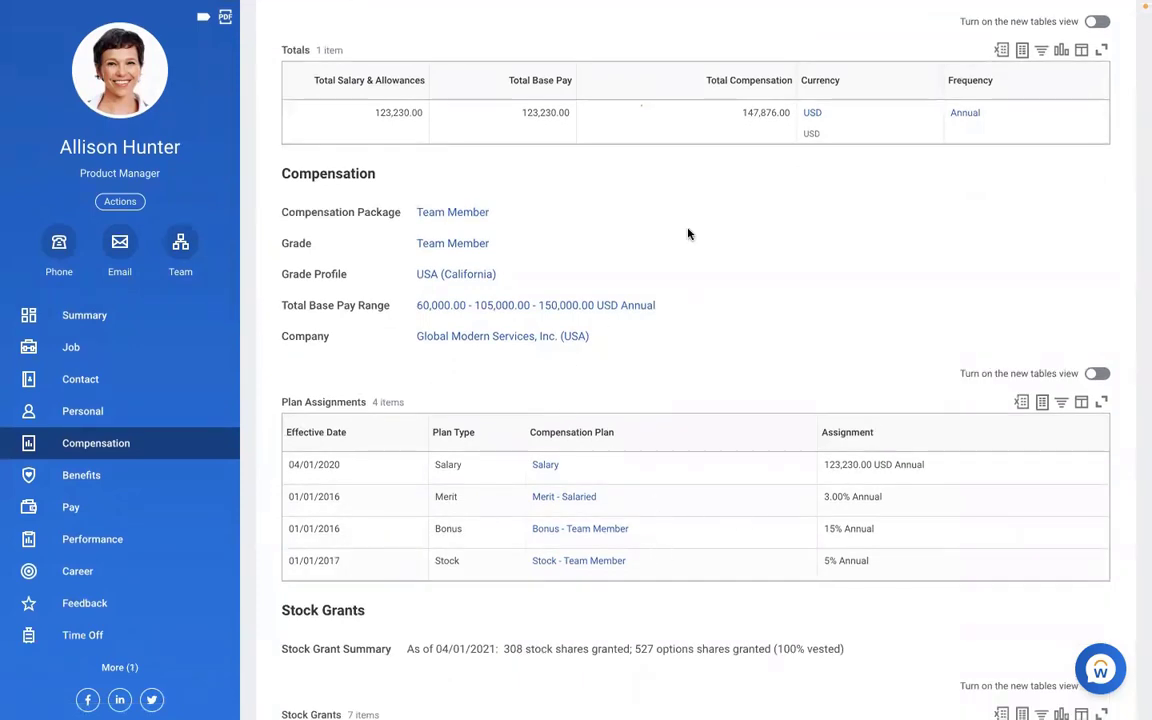
pyautogui.scroll(2, 688, 234)
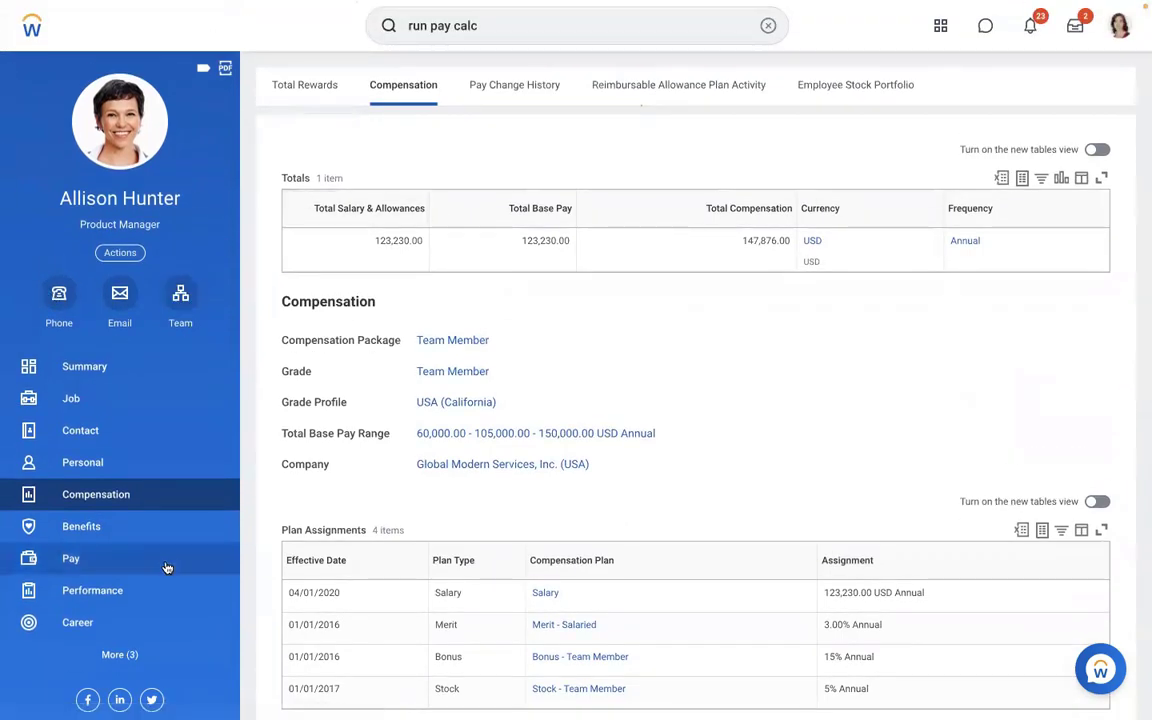
pyautogui.click(103, 556)
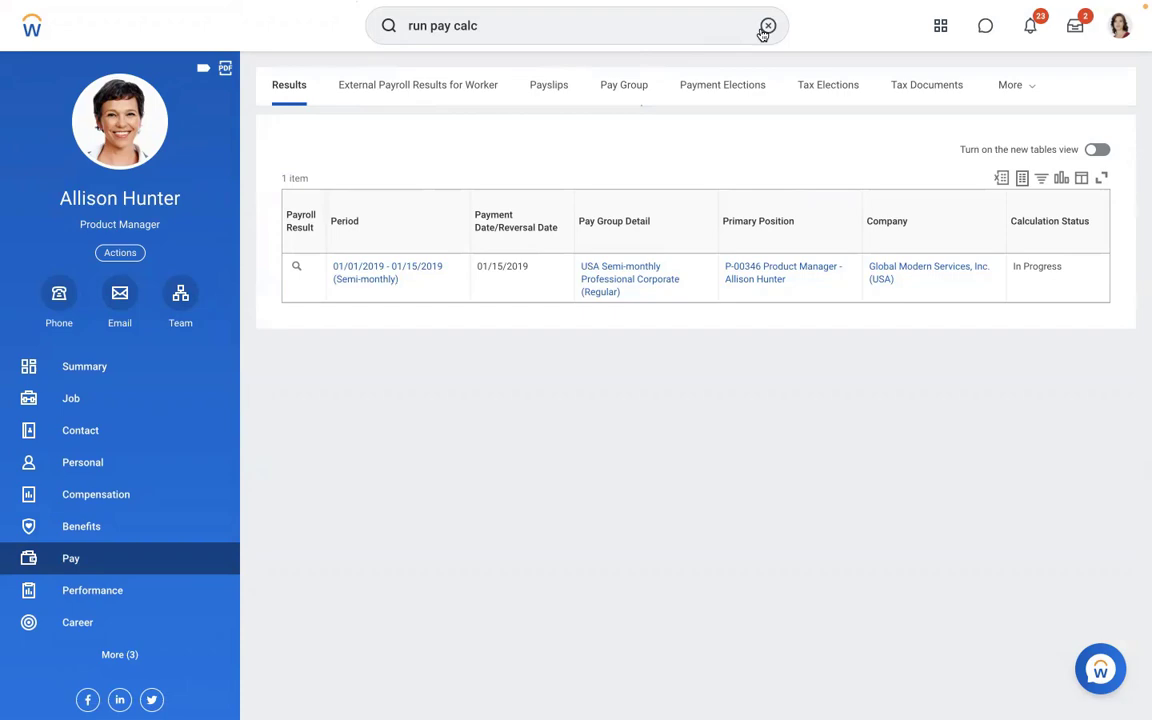
# - Switch to the Word notes and open a blank line below the salary amounts
pyautogui.hotkey('ctrl', 'Left')
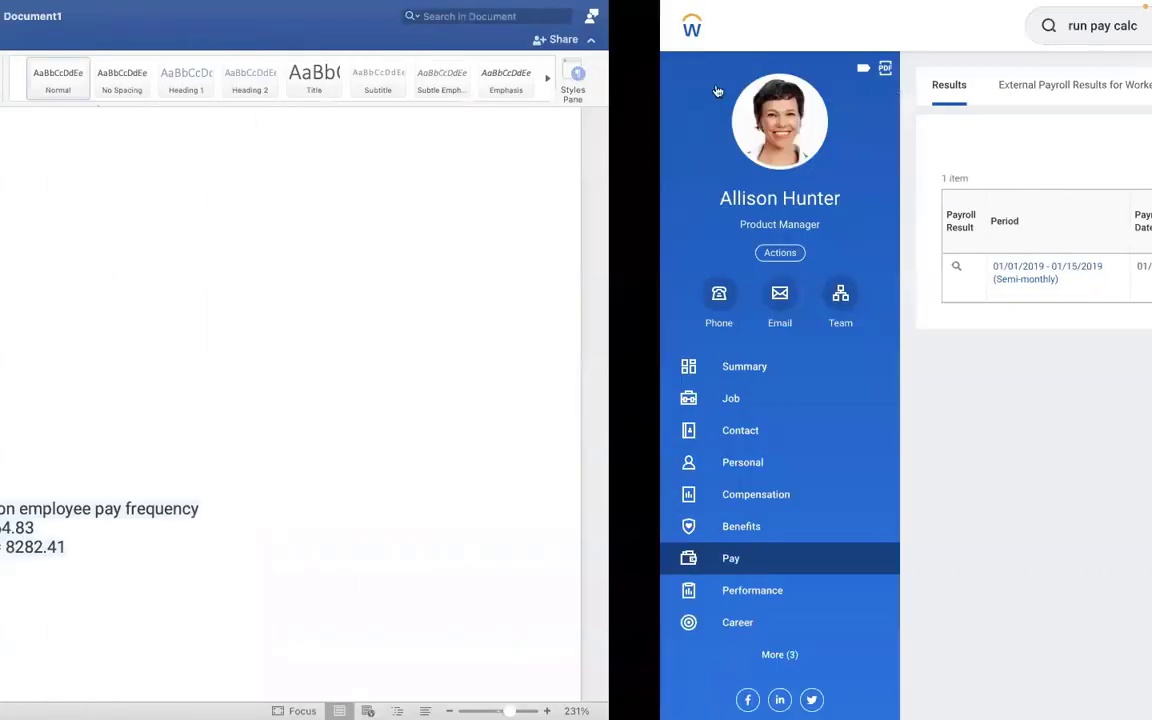
pyautogui.press('Return')
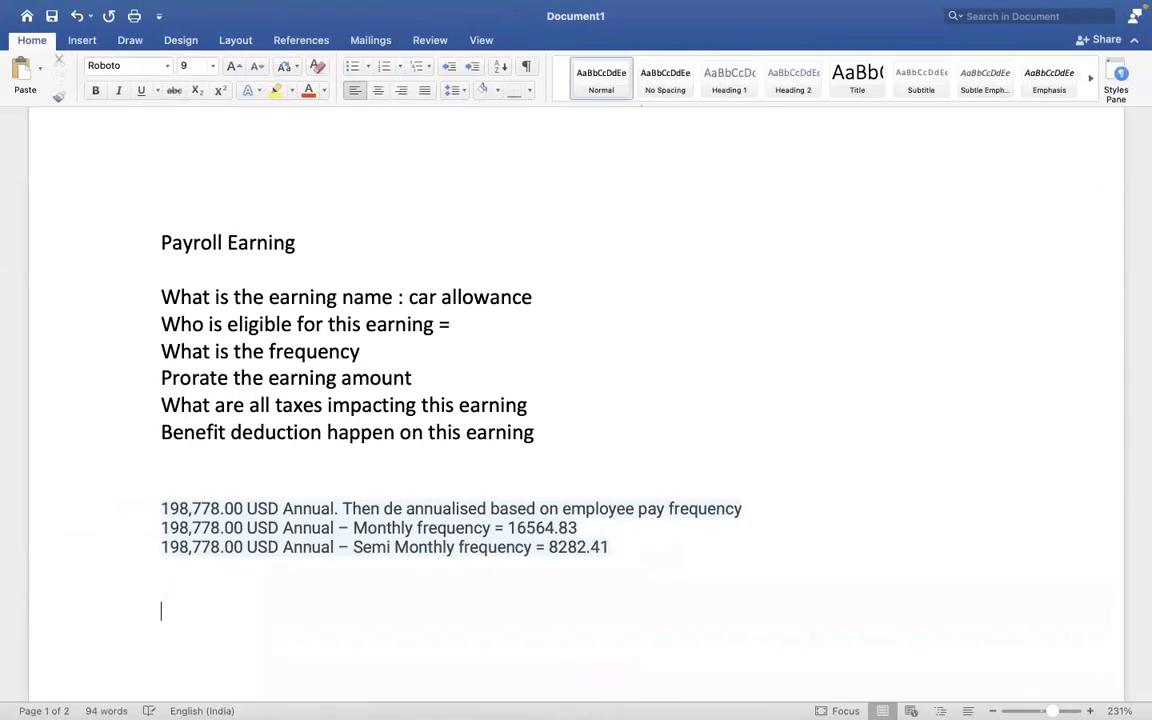
pyautogui.write('MEAL ALLOW')
pyautogui.press('BackSpace')
pyautogui.press('BackSpace')
pyautogui.press('BackSpace')
pyautogui.press('BackSpace')
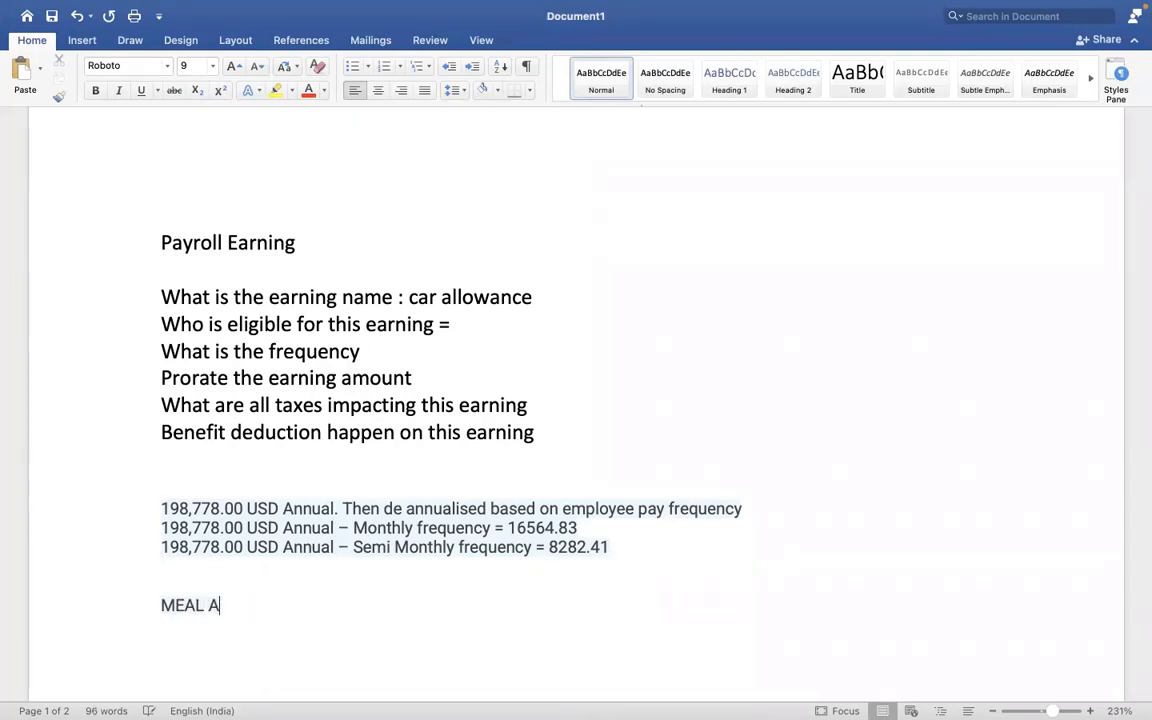
pyautogui.press('BackSpace')
pyautogui.press('BackSpace')
pyautogui.press('BackSpace')
pyautogui.press('BackSpace')
pyautogui.press('BackSpace')
pyautogui.press('BackSpace')
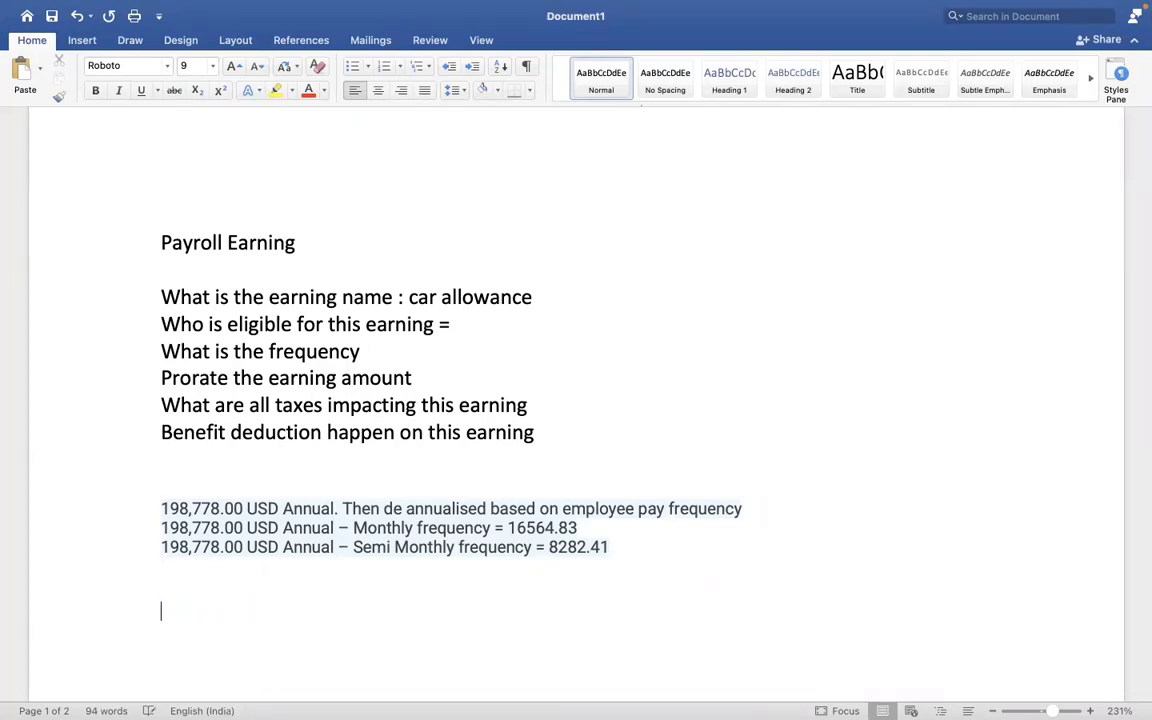
pyautogui.write('M')
pyautogui.press('BackSpace')
# - Add 'Meal Allowance = 1000 USD / MONTH' in the figures' formatting, then return to Workday
pyautogui.click(669, 230)
pyautogui.click(58, 96)
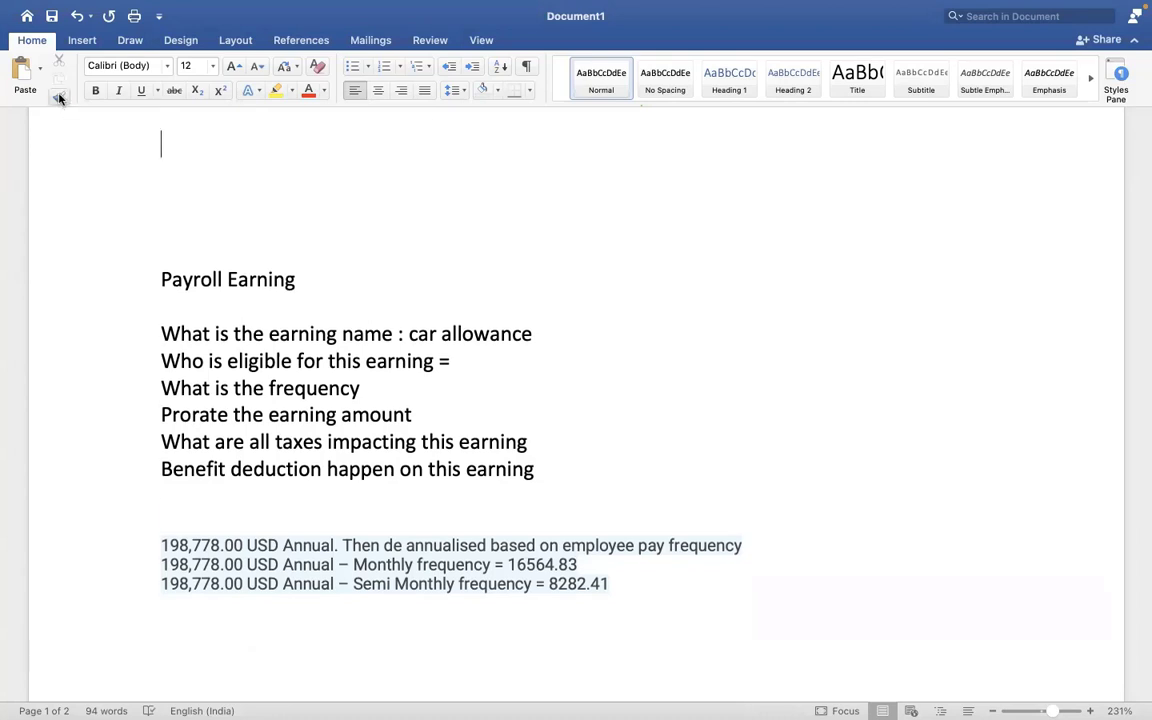
pyautogui.click(213, 665)
pyautogui.write('M')
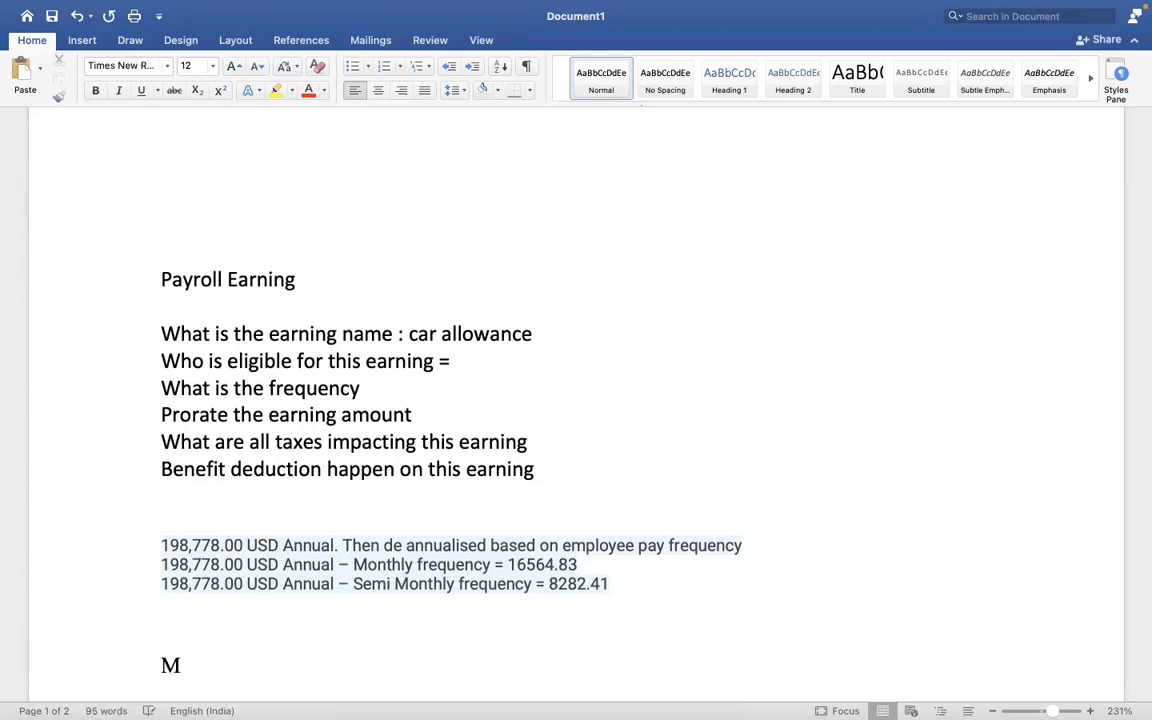
pyautogui.write('eal Allowa')
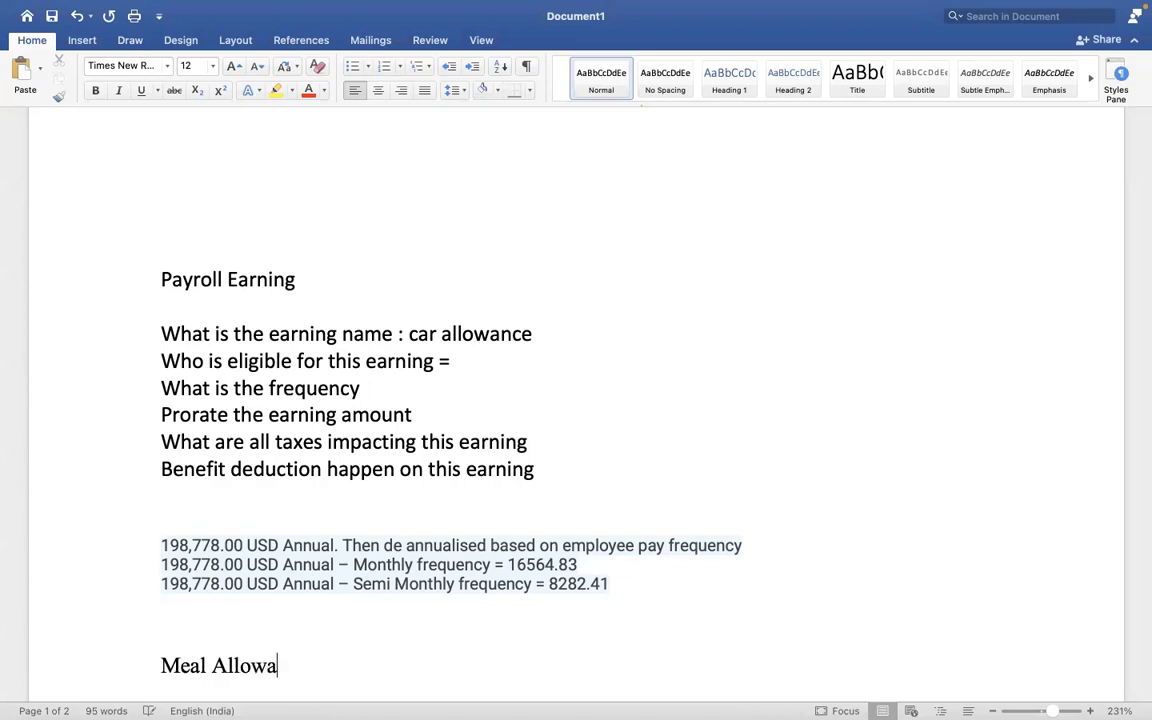
pyautogui.write('nce = 10')
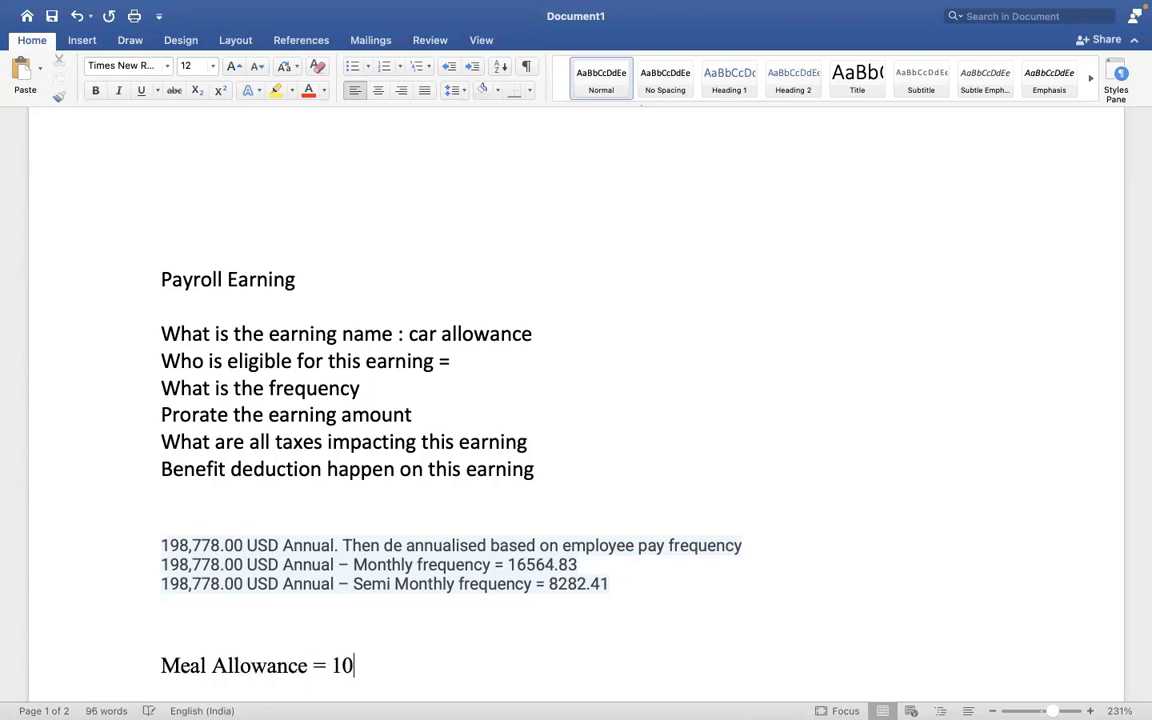
pyautogui.write('00 USD')
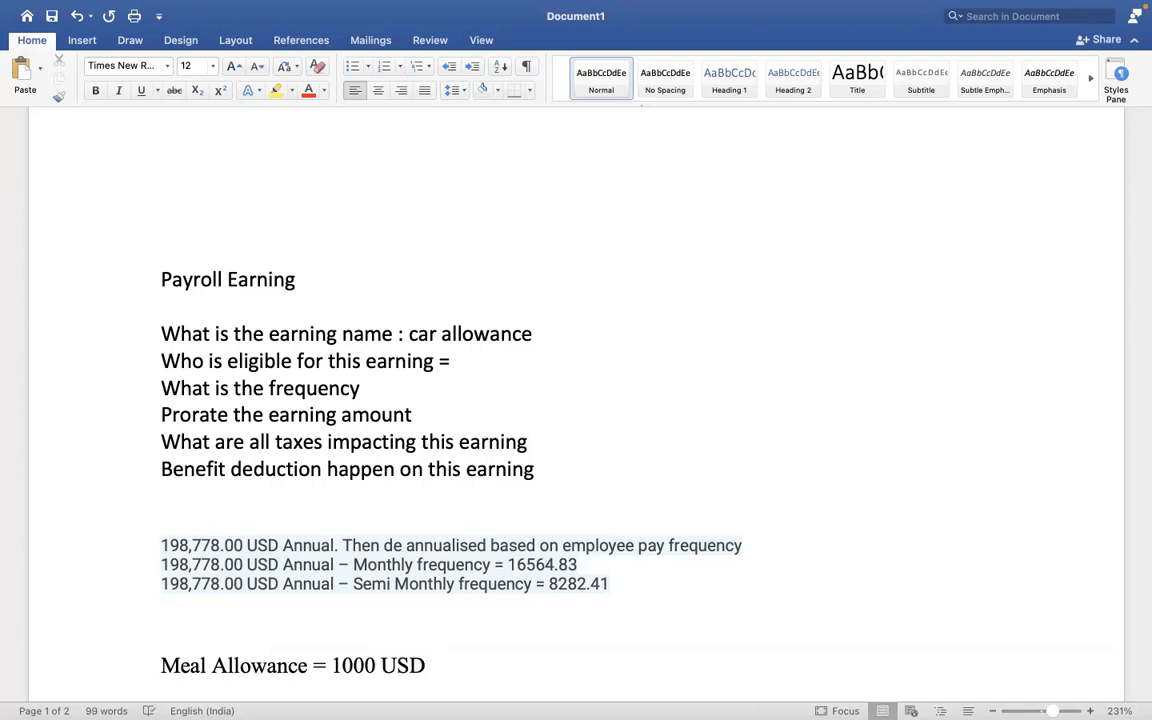
pyautogui.write(' /')
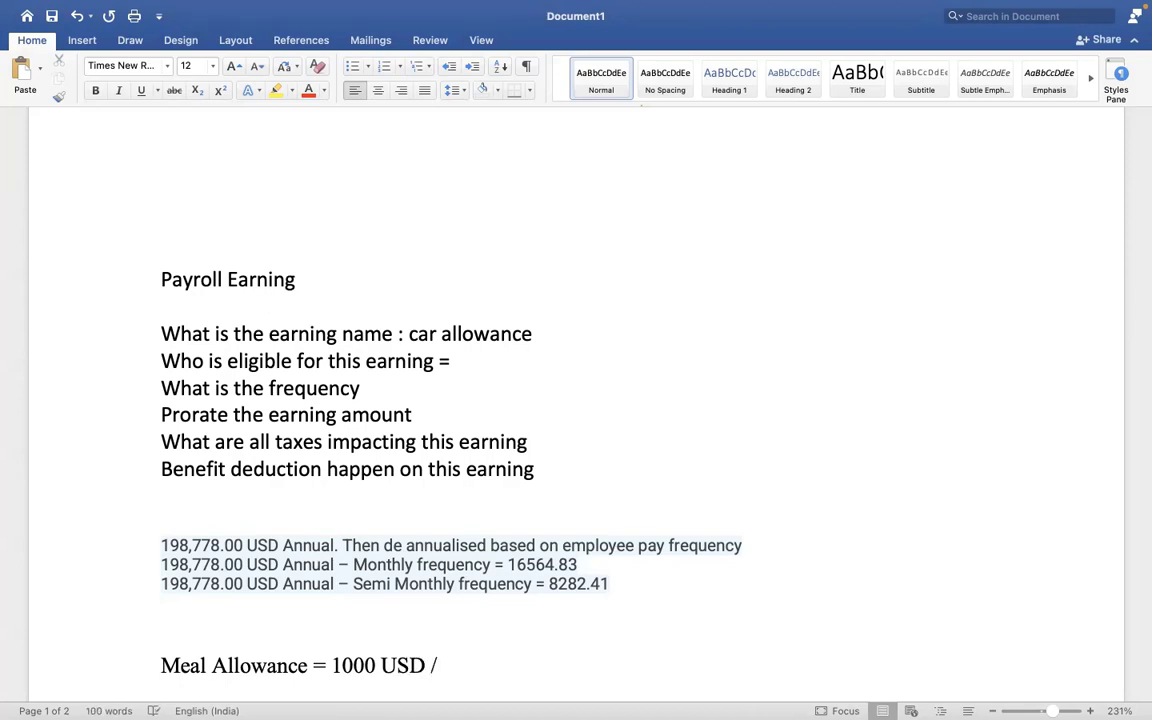
pyautogui.write(' MONTH')
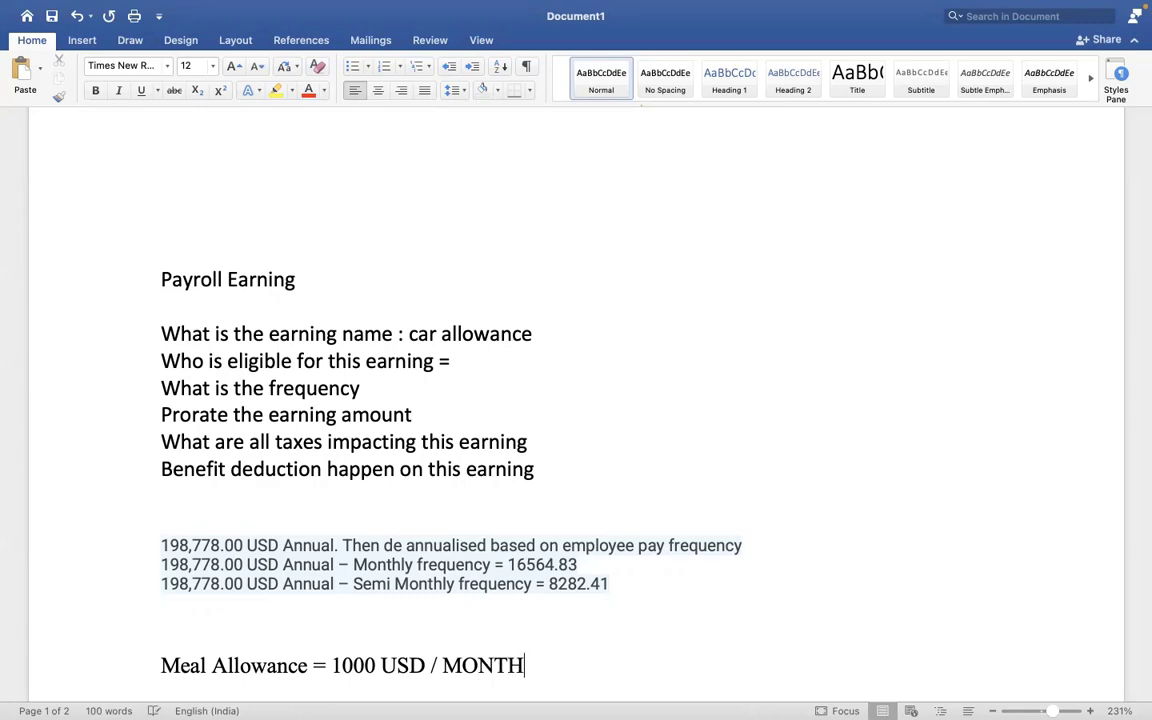
pyautogui.hotkey('ctrl', 'Right')
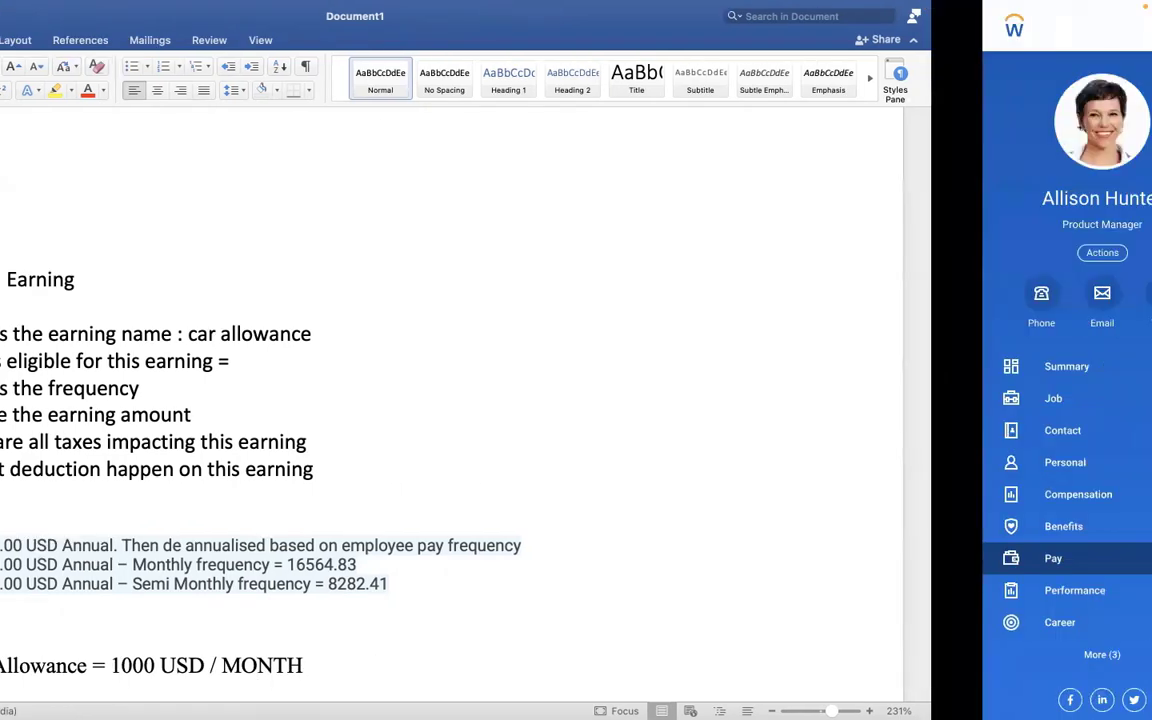
pyautogui.click(768, 27)
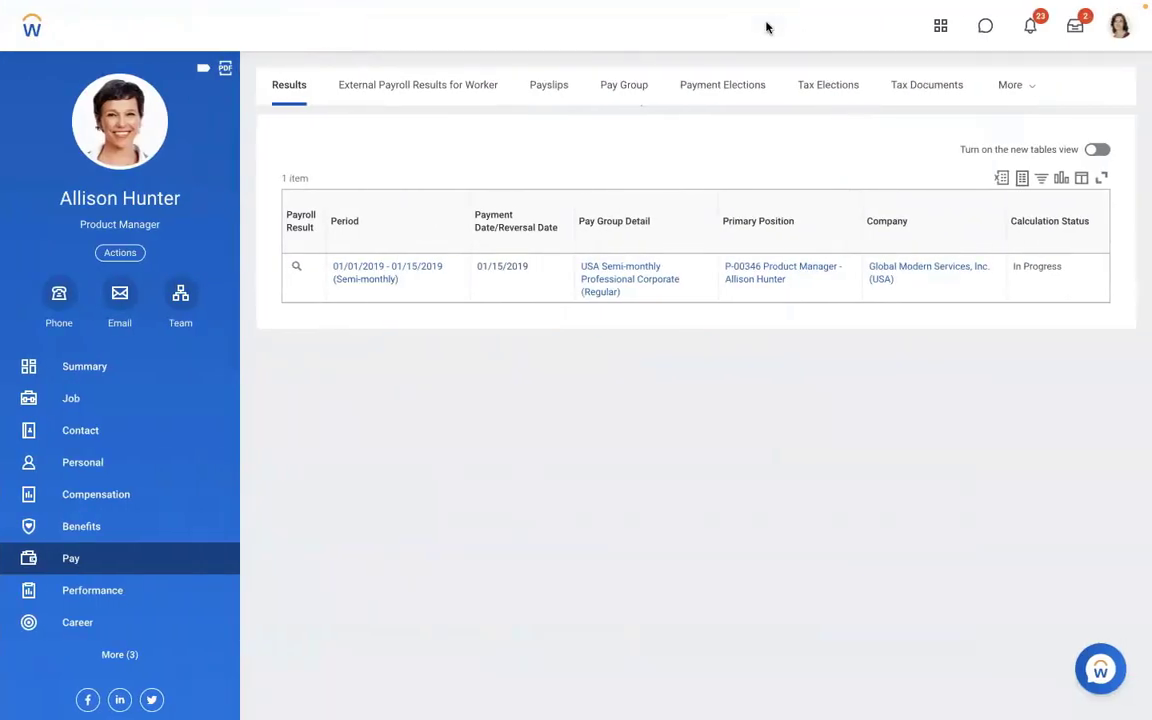
pyautogui.write('CREATE A')
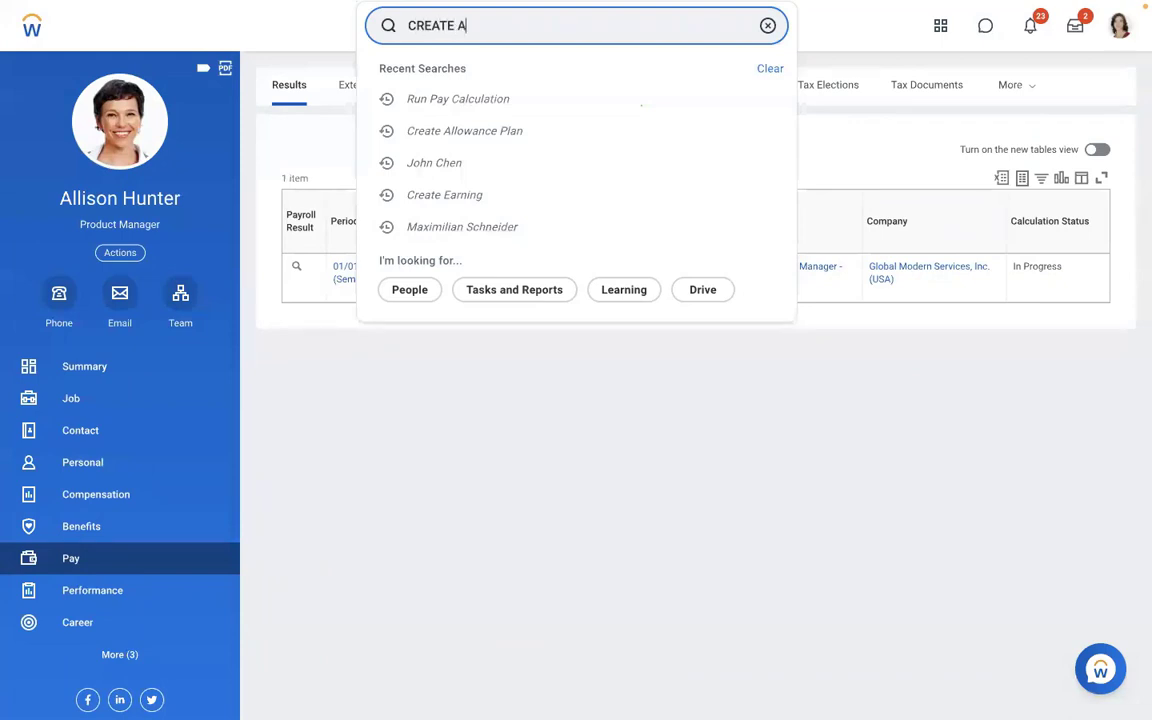
pyautogui.write('LLOW')
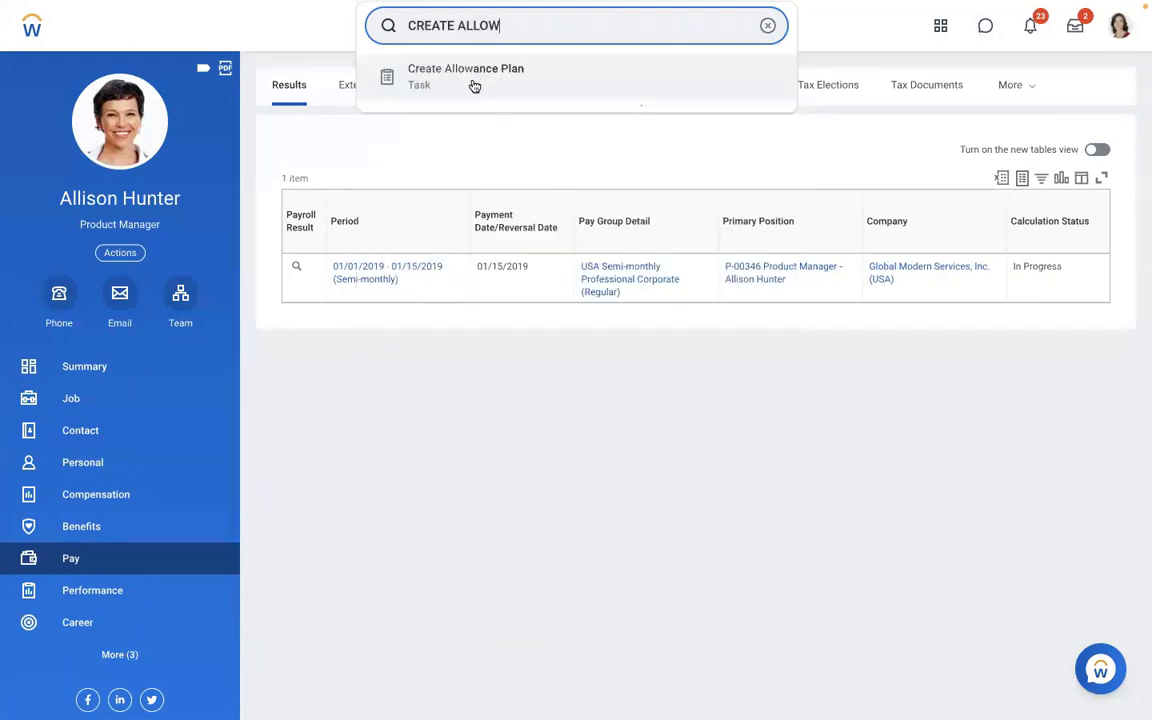
pyautogui.click(470, 82)
pyautogui.click(442, 201)
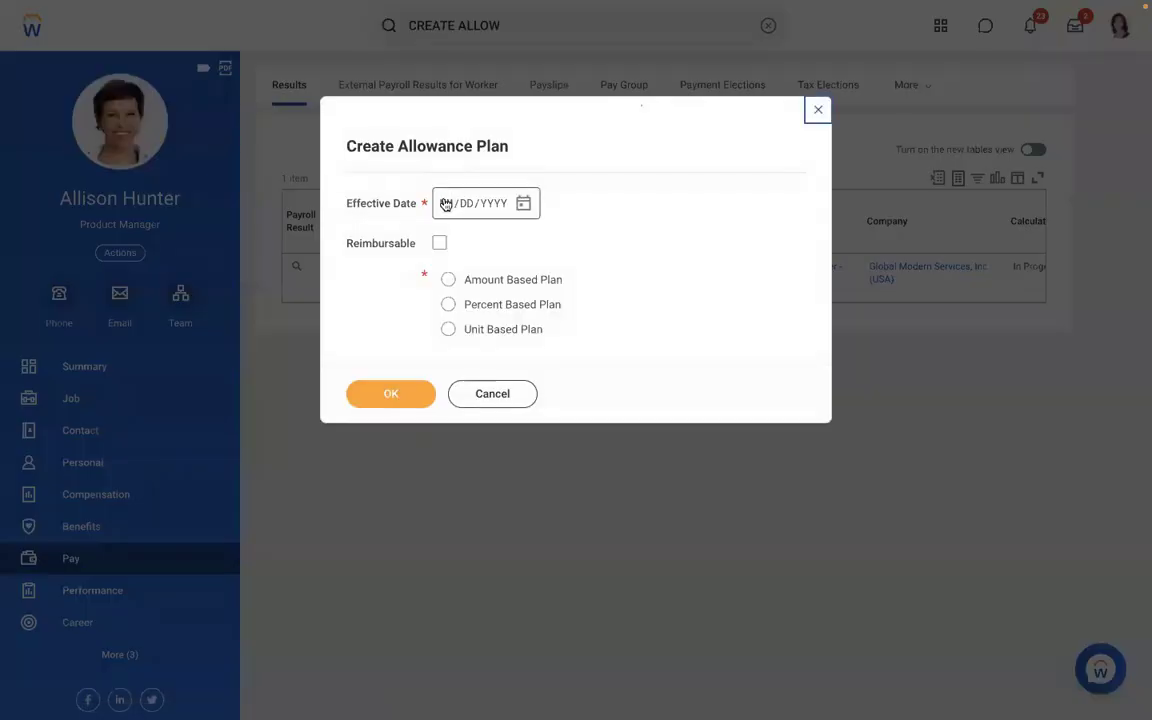
pyautogui.write('01/01/20')
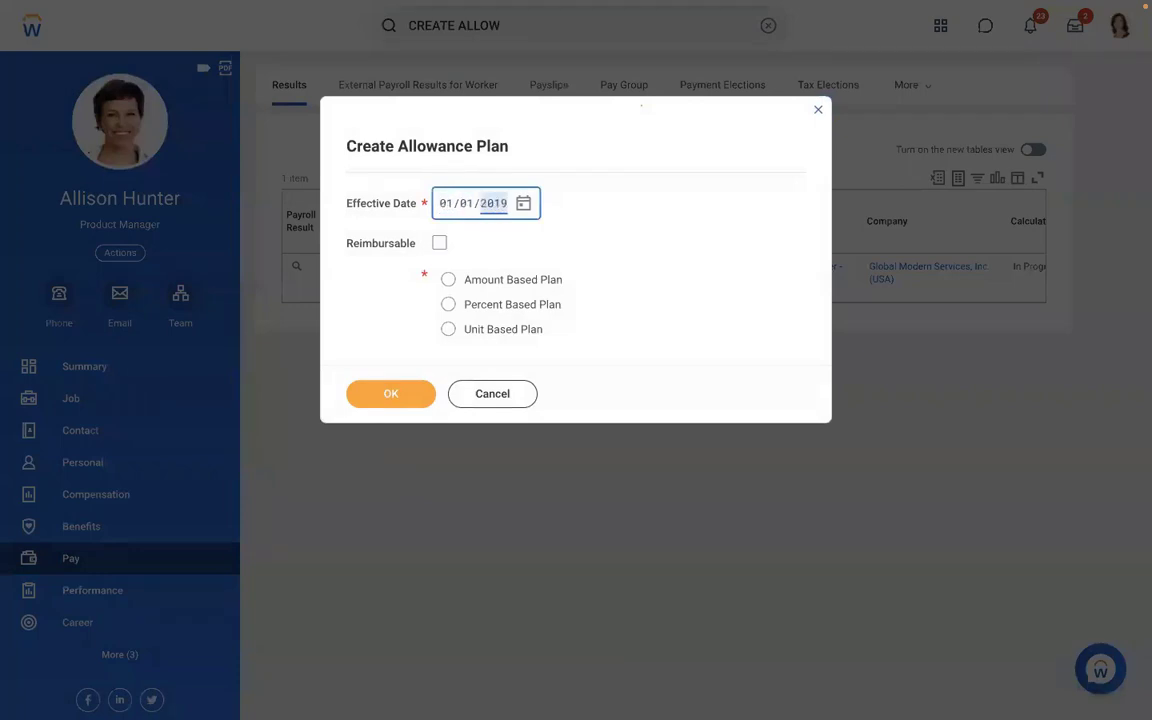
pyautogui.write('19')
pyautogui.click(513, 281)
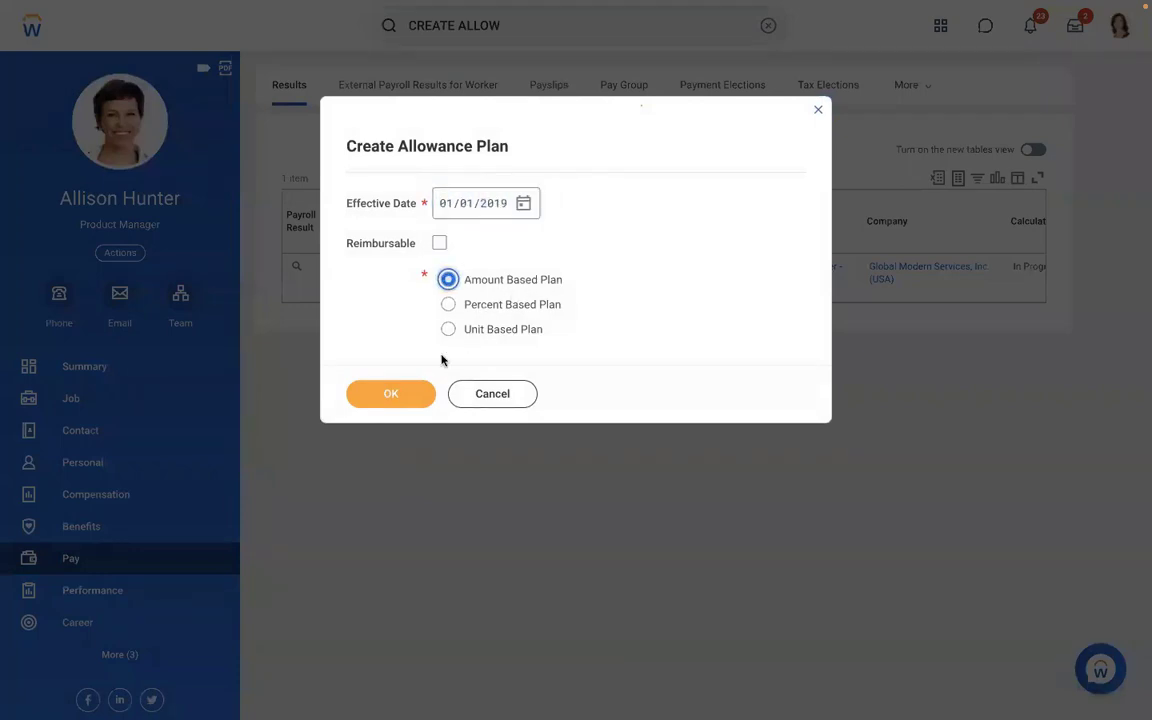
pyautogui.click(377, 403)
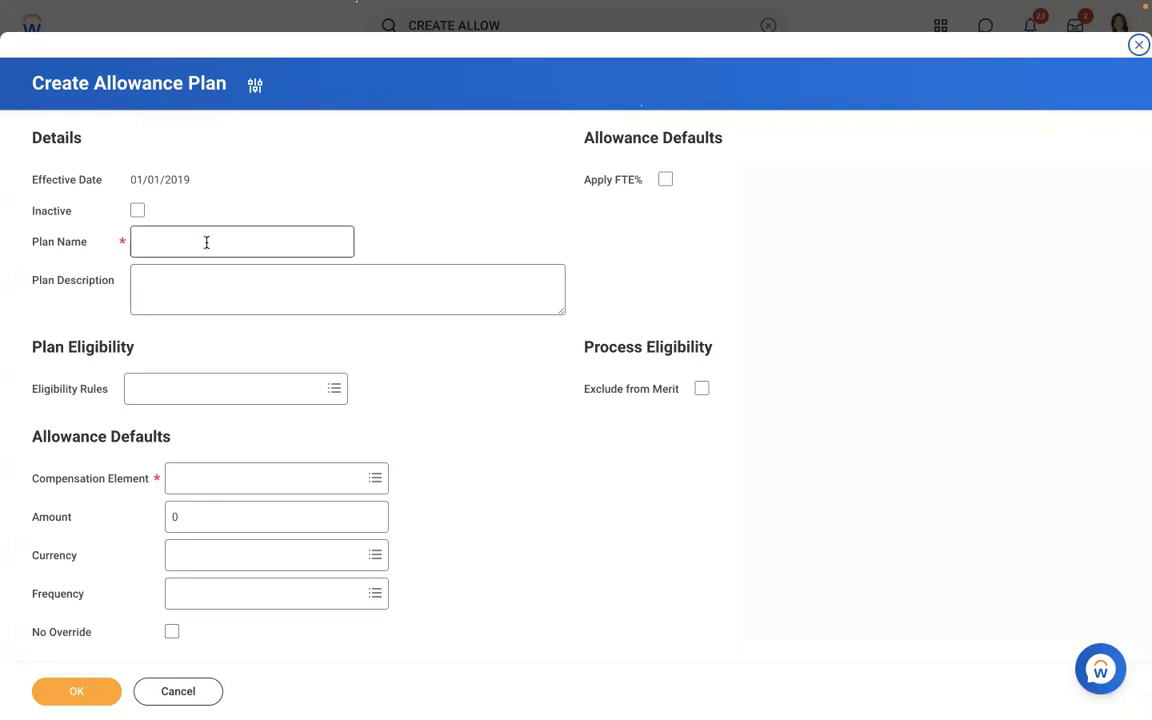
pyautogui.click(224, 486)
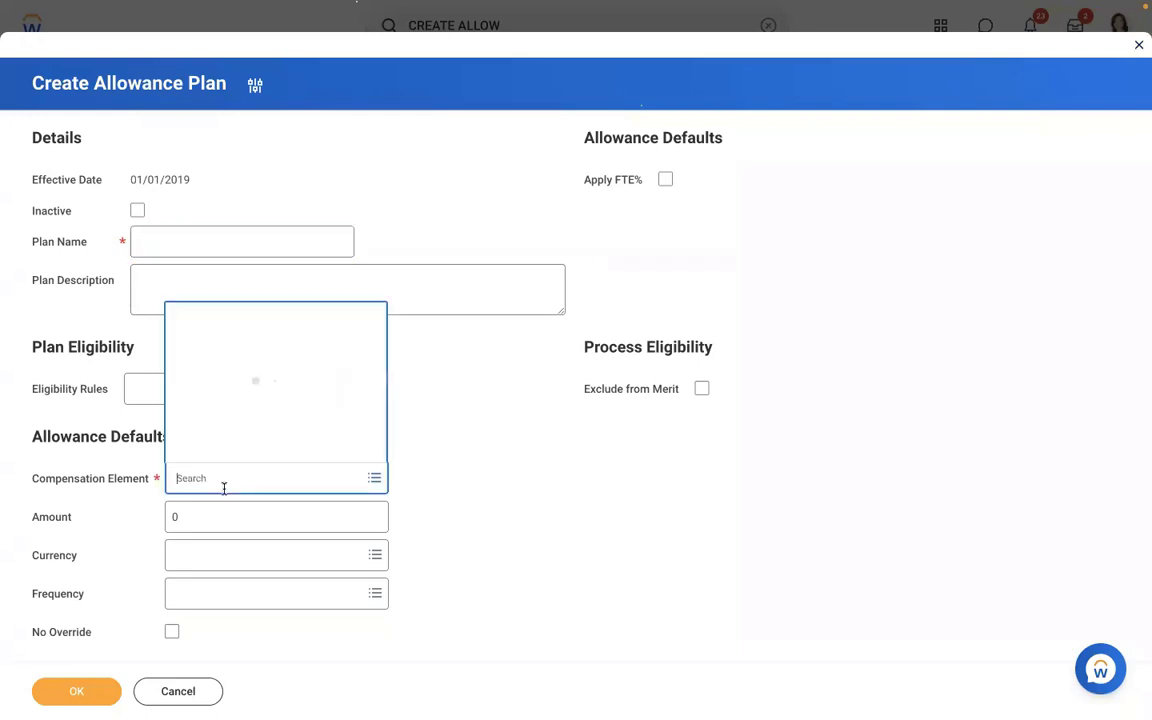
pyautogui.write('MEAL')
pyautogui.press('Return')
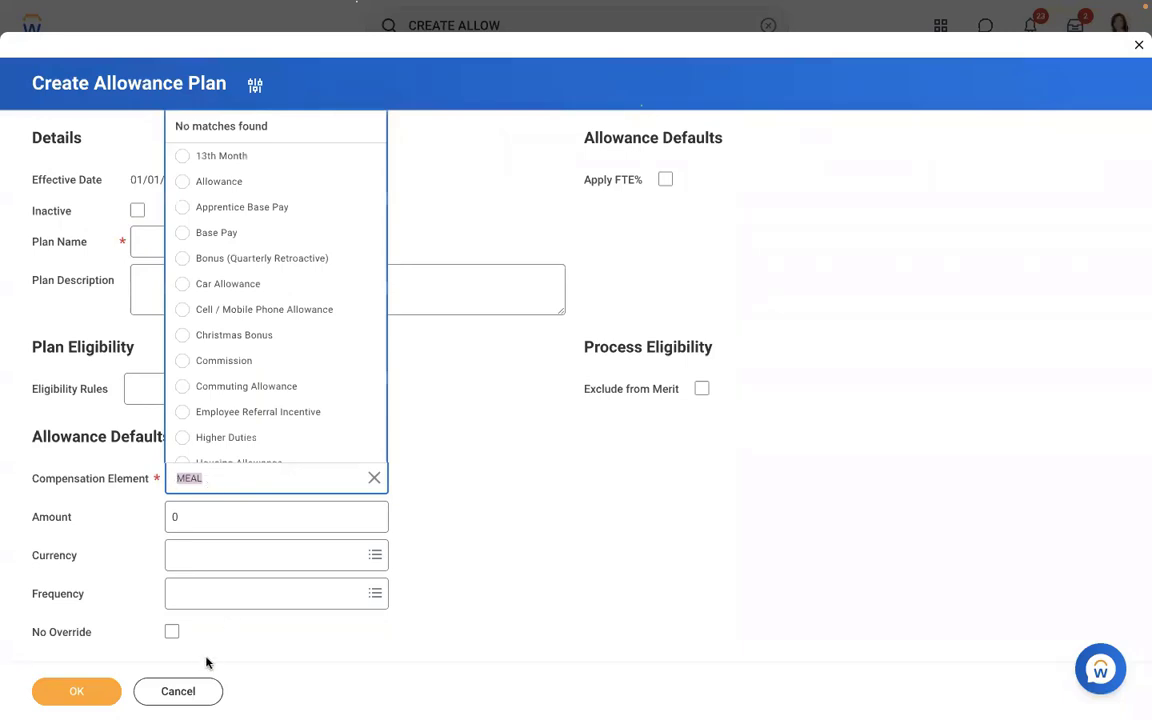
pyautogui.click(178, 692)
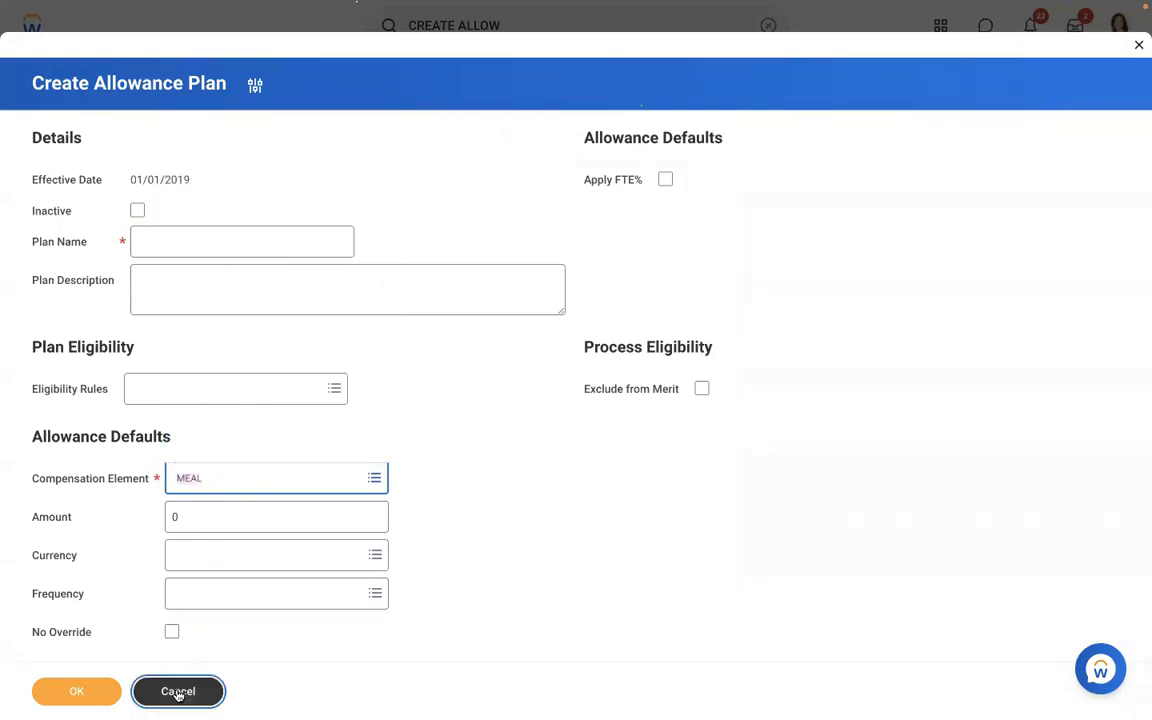
pyautogui.click(178, 692)
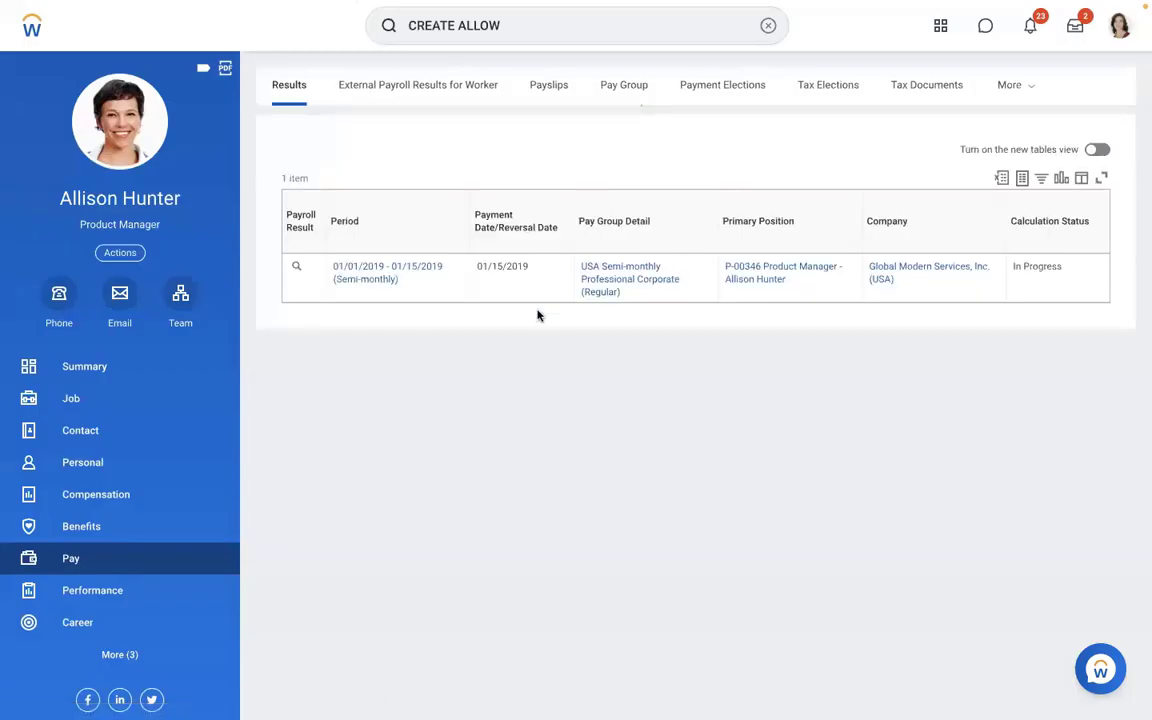
# - Open the Maintain Compensation Elements task by searching 'MAINTAIN COMP ELEMEN'
pyautogui.click(692, 22)
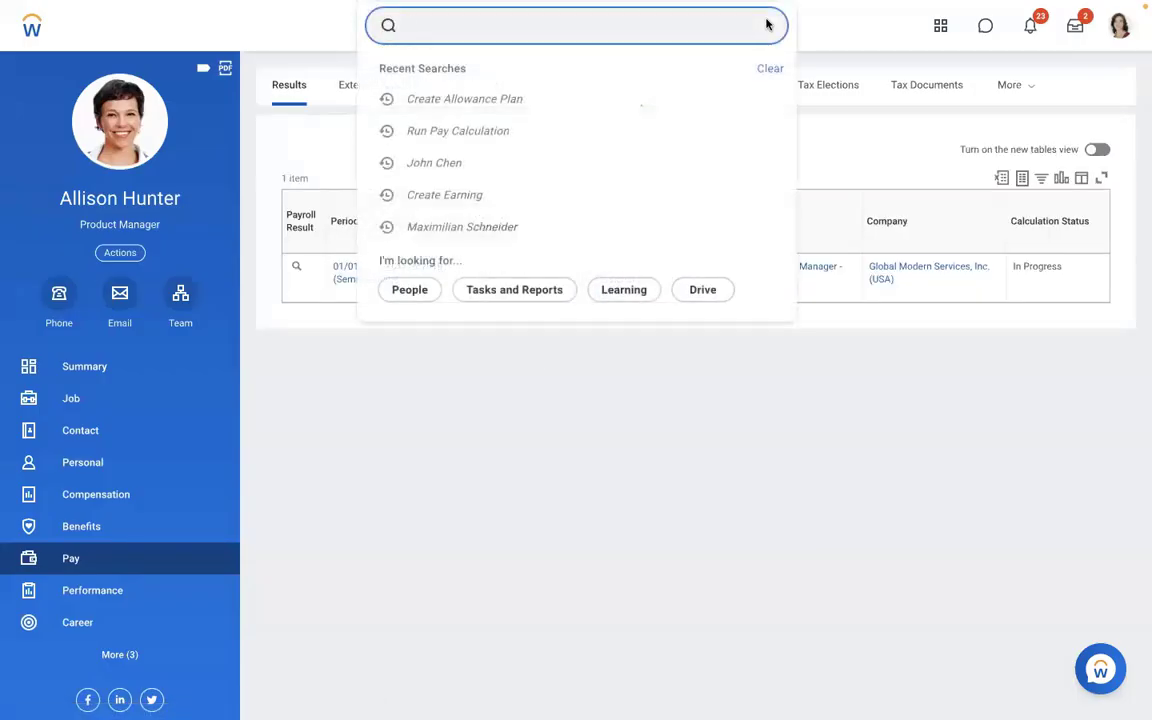
pyautogui.write('MAINTAIN COM')
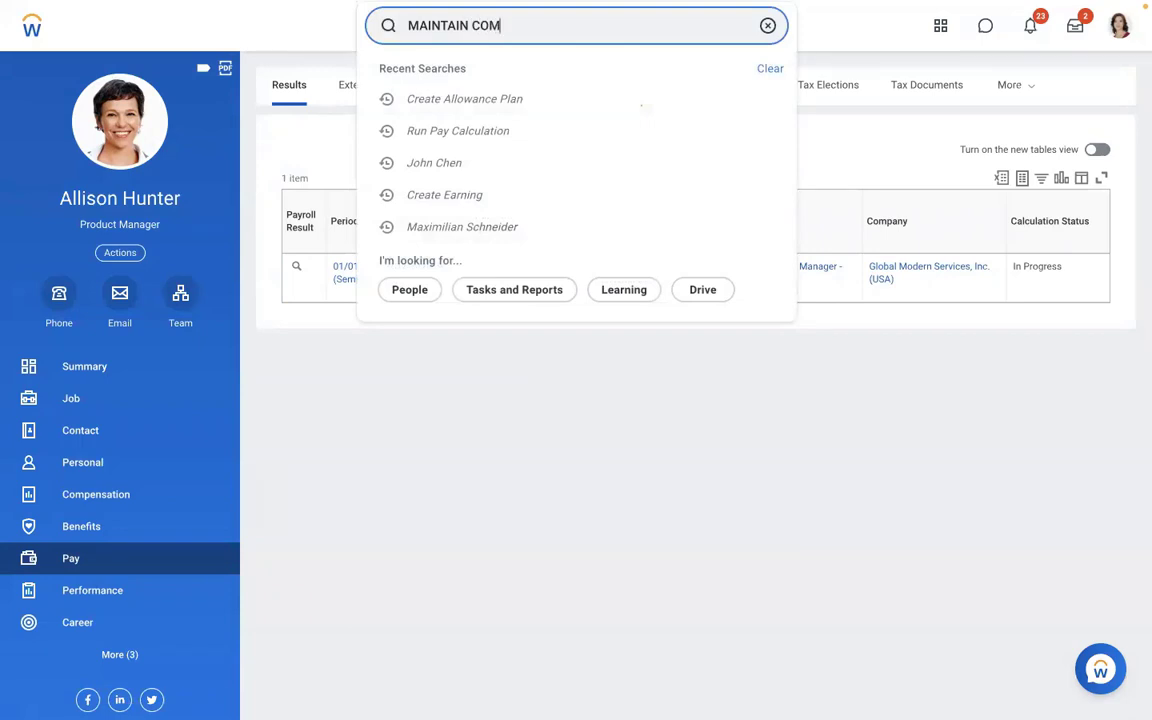
pyautogui.write('P ELEMEN')
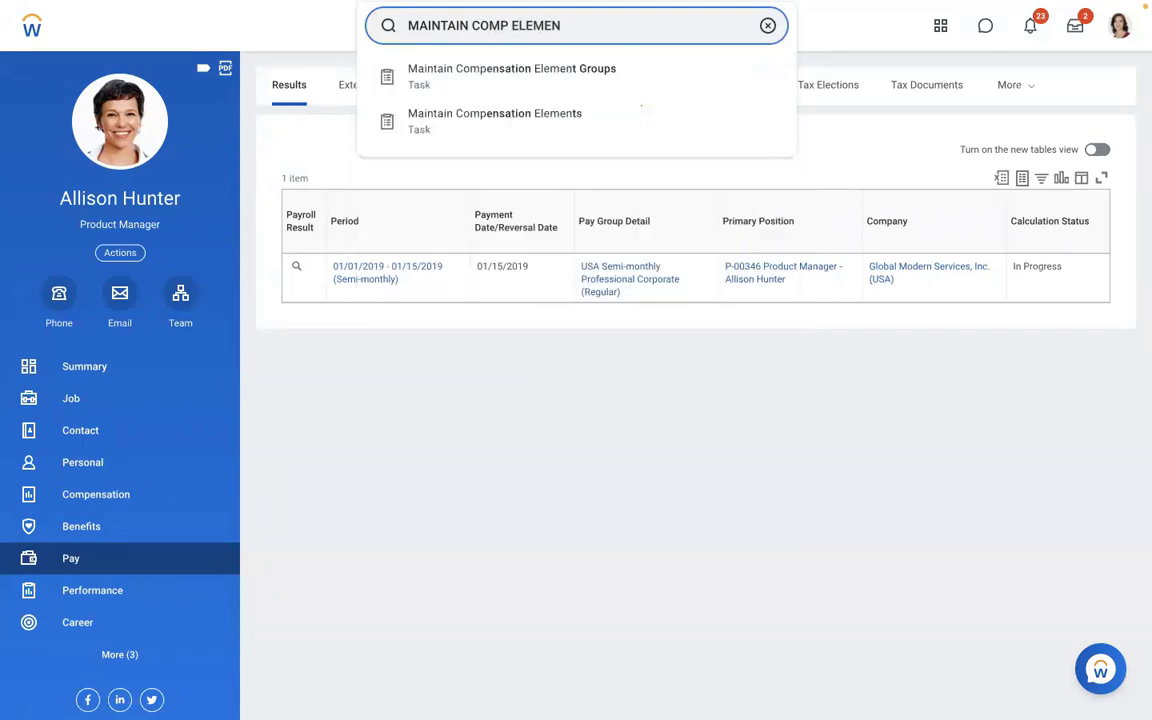
pyautogui.click(534, 118)
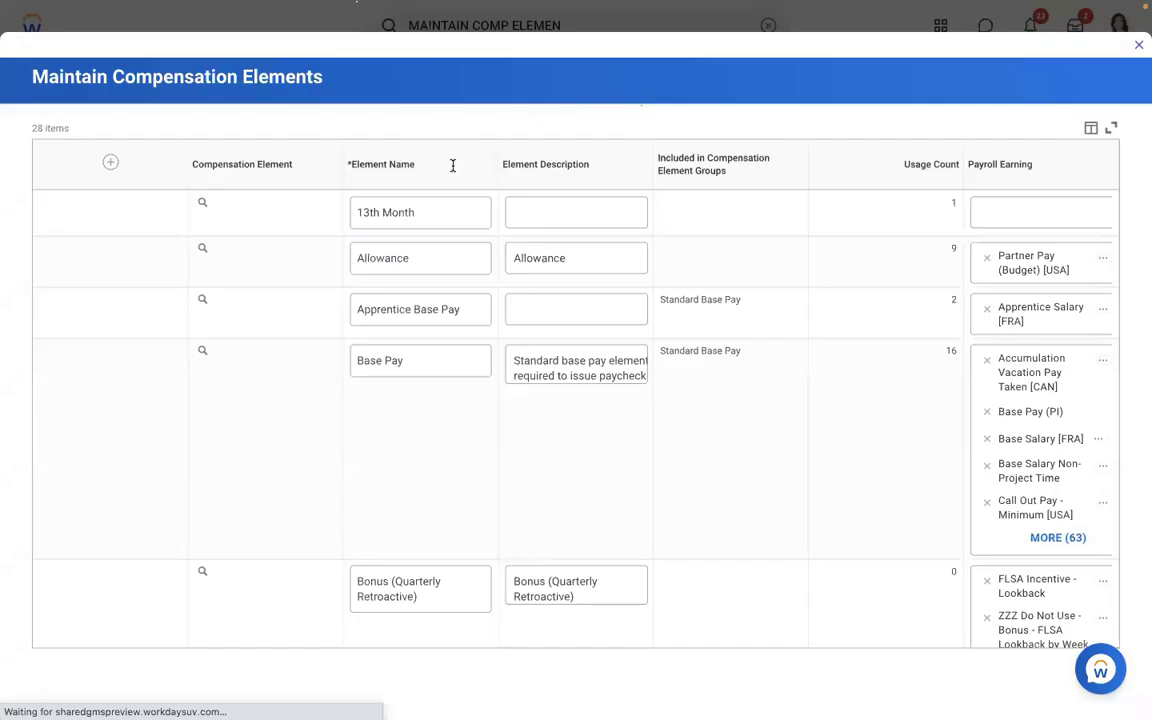
# - Add a Meal Allowance element with 'Meal Allowance' as its description and save it
pyautogui.click(71, 170)
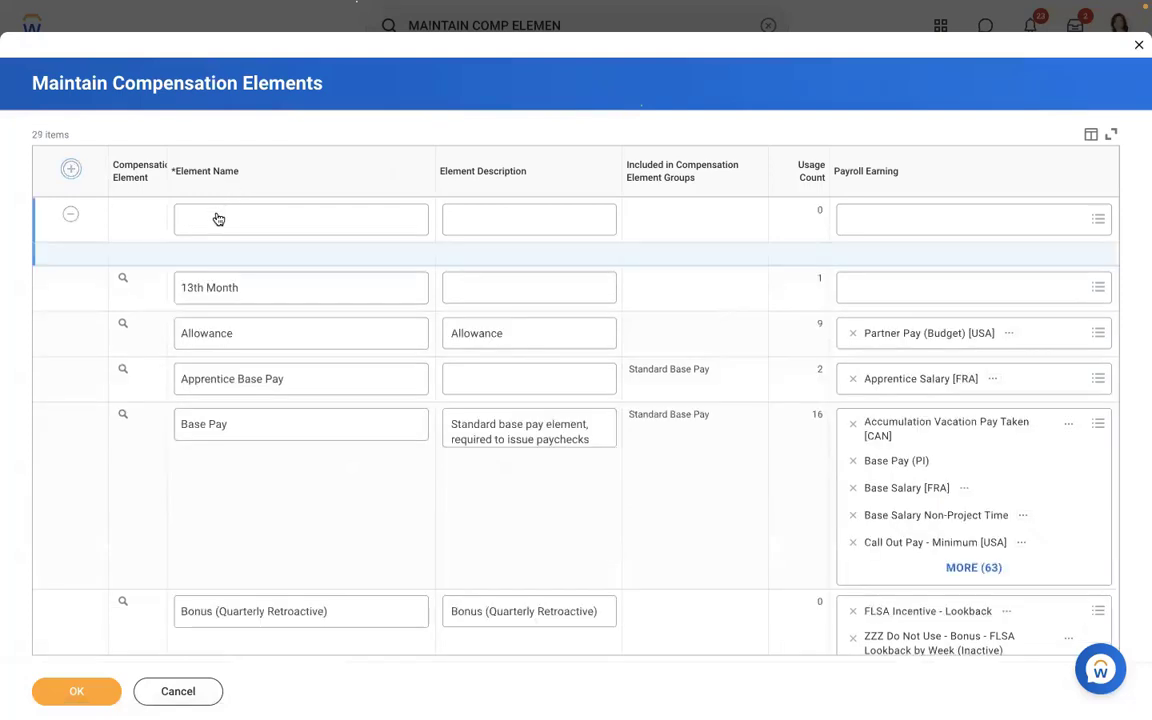
pyautogui.write('Meal Allowance')
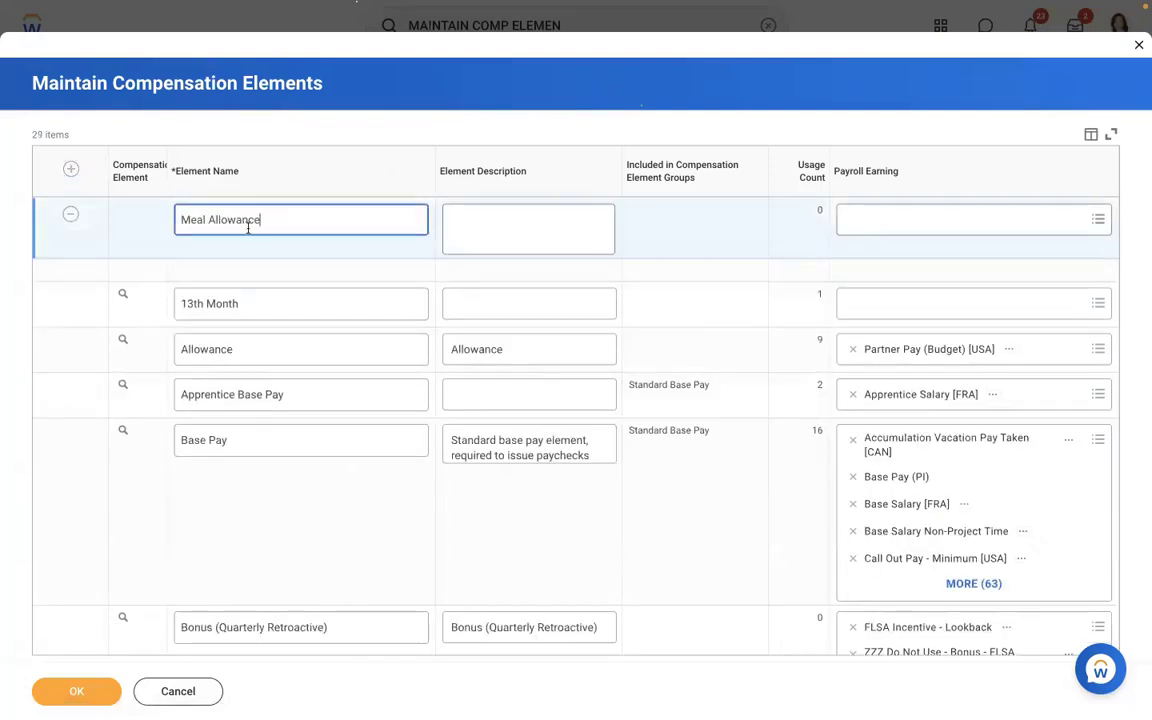
pyautogui.moveTo(280, 226); pyautogui.dragTo(93, 221)
pyautogui.hotkey('ctrl', 'c')
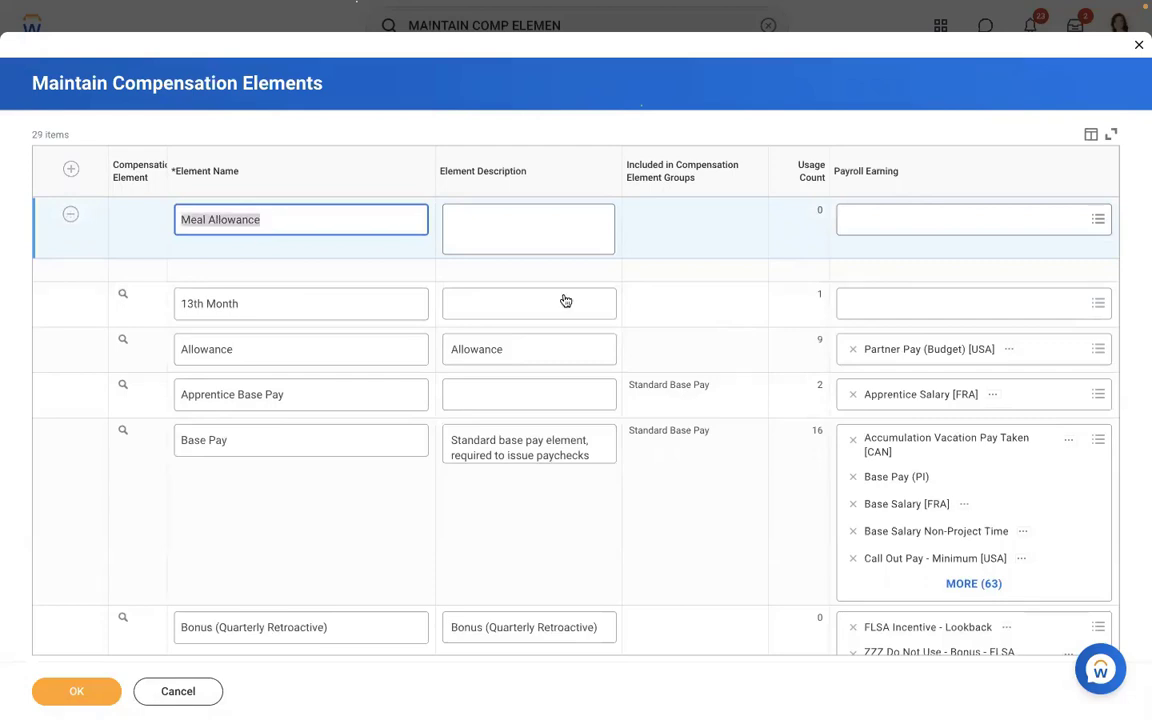
pyautogui.click(584, 226)
pyautogui.hotkey('ctrl', 'v')
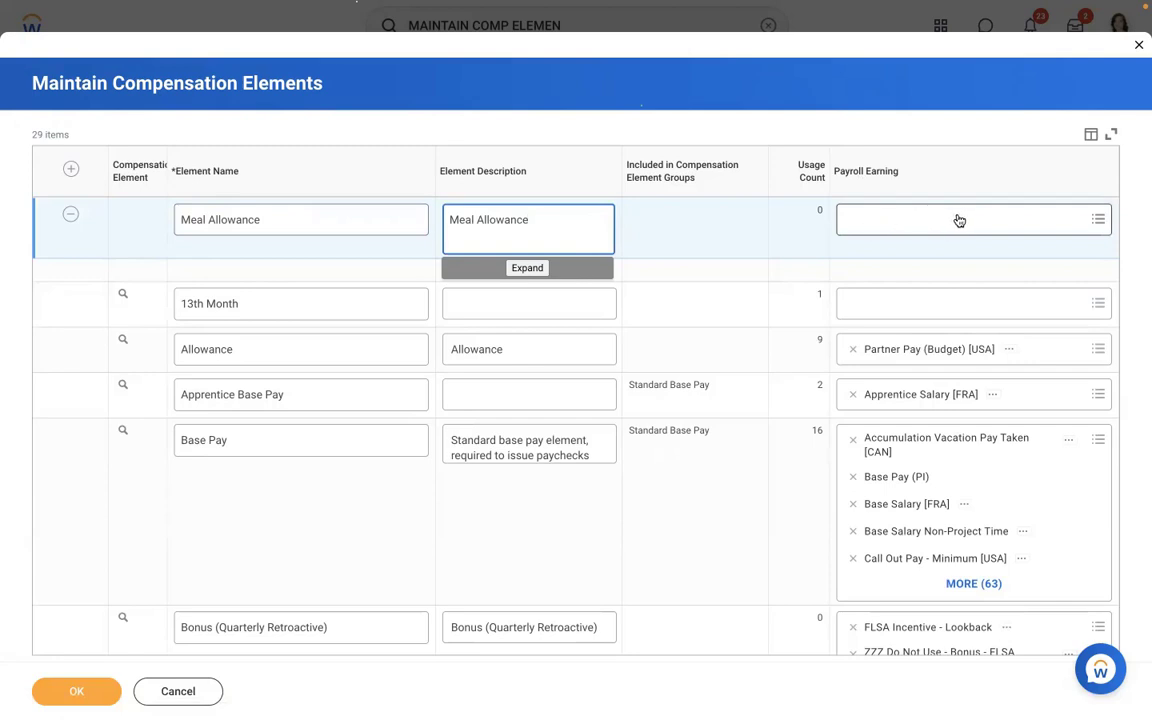
pyautogui.click(82, 693)
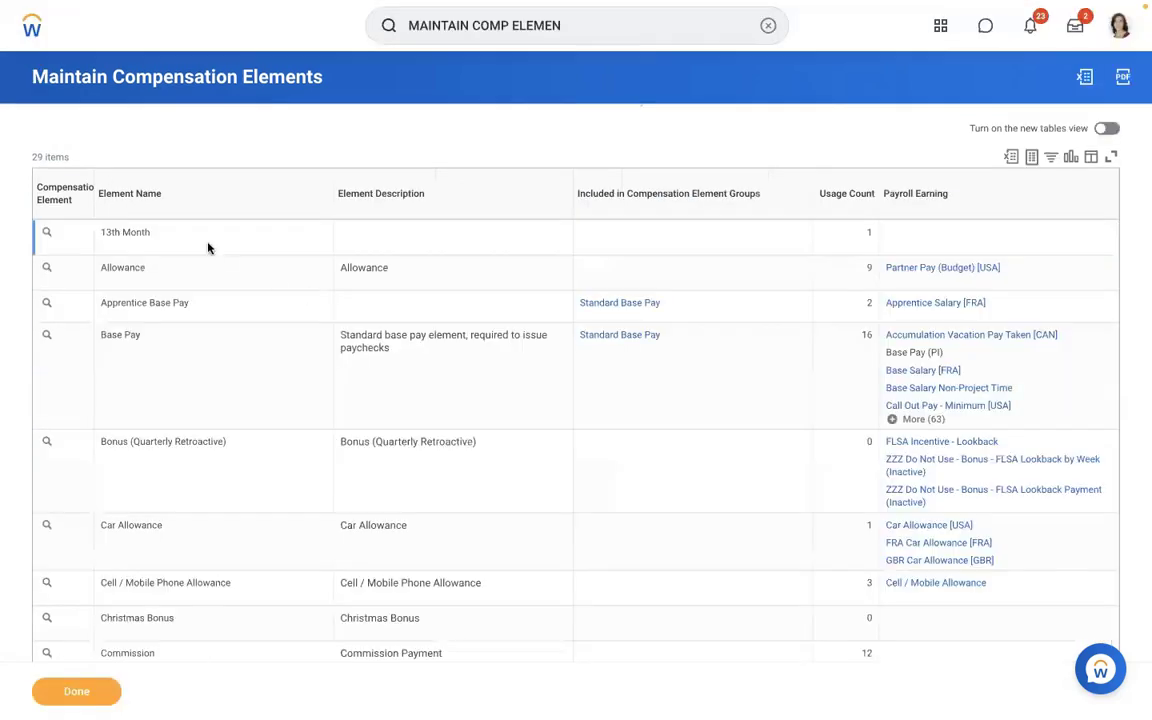
# - Open the Create Allowance Plan task by searching 'create allowance'
pyautogui.click(767, 28)
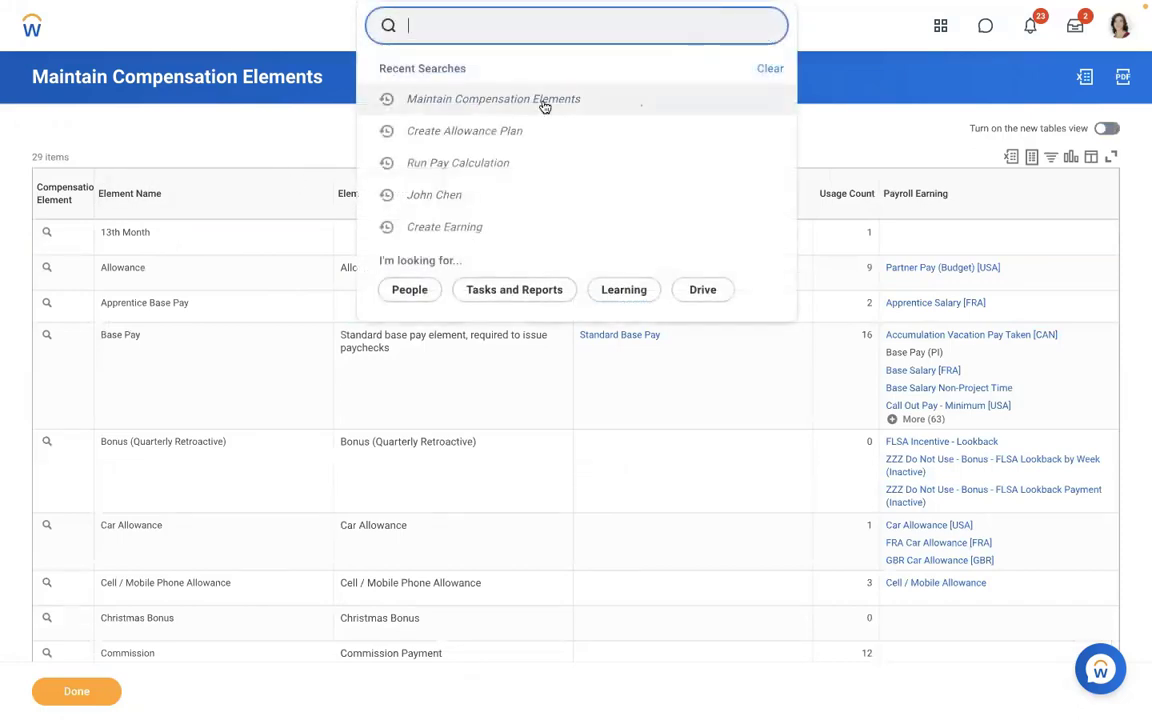
pyautogui.click(489, 138)
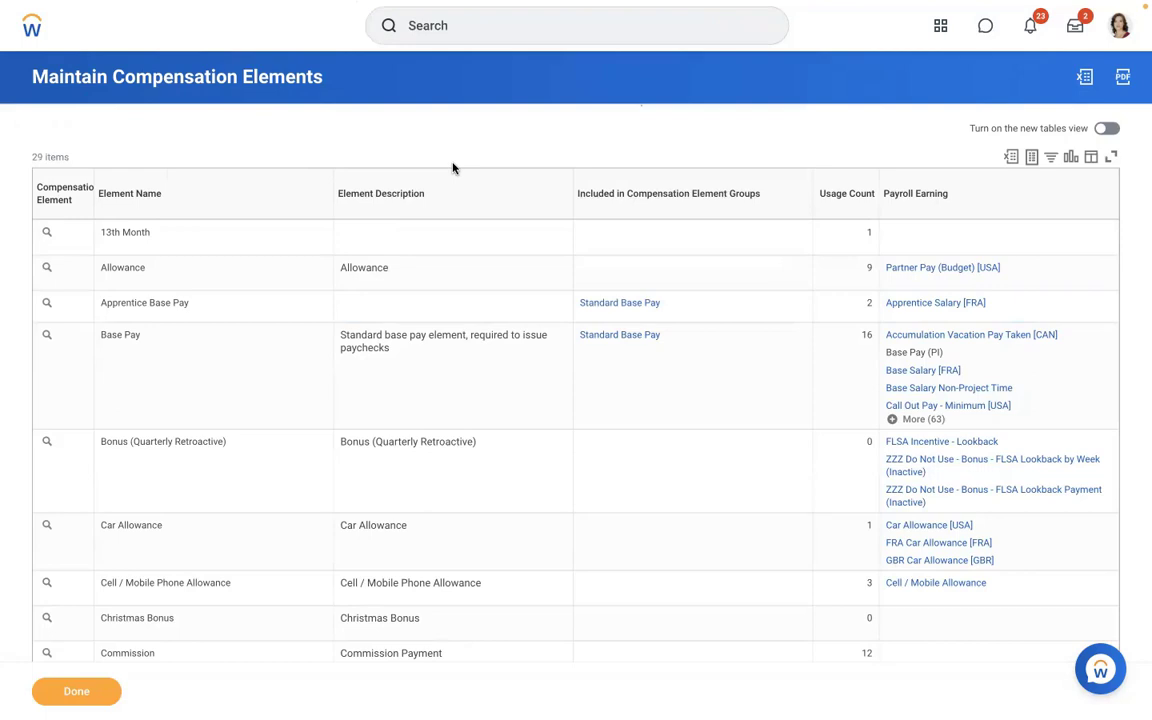
pyautogui.click(438, 28)
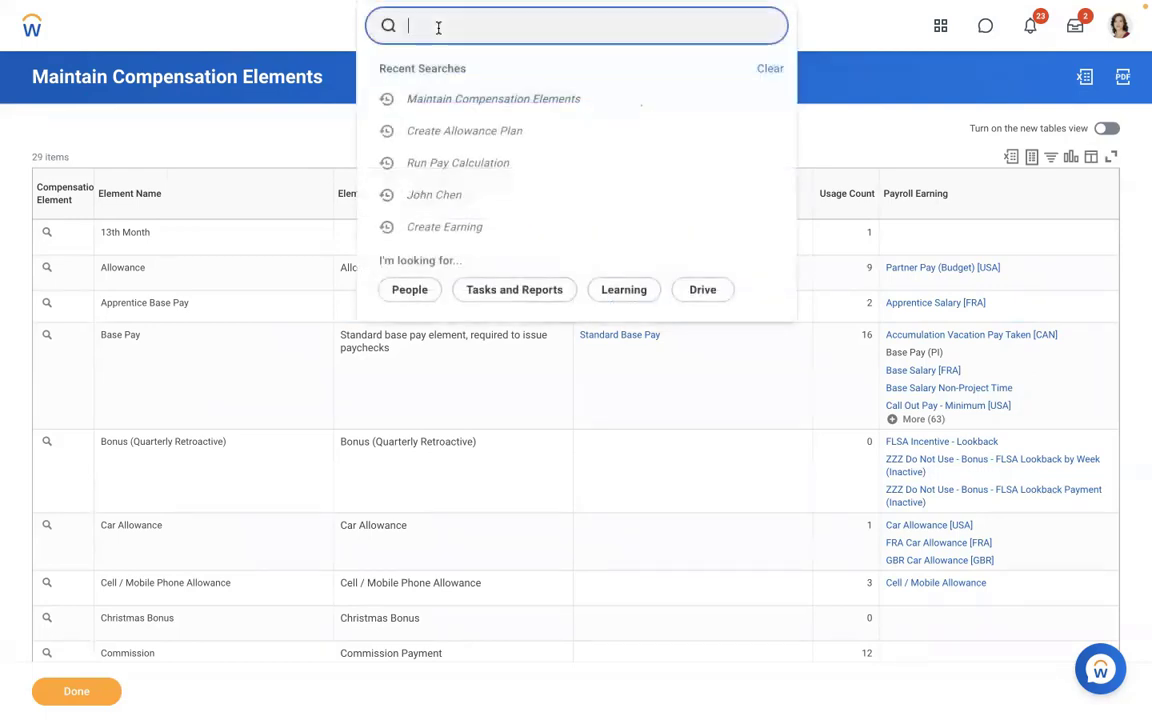
pyautogui.write('create allowance plan')
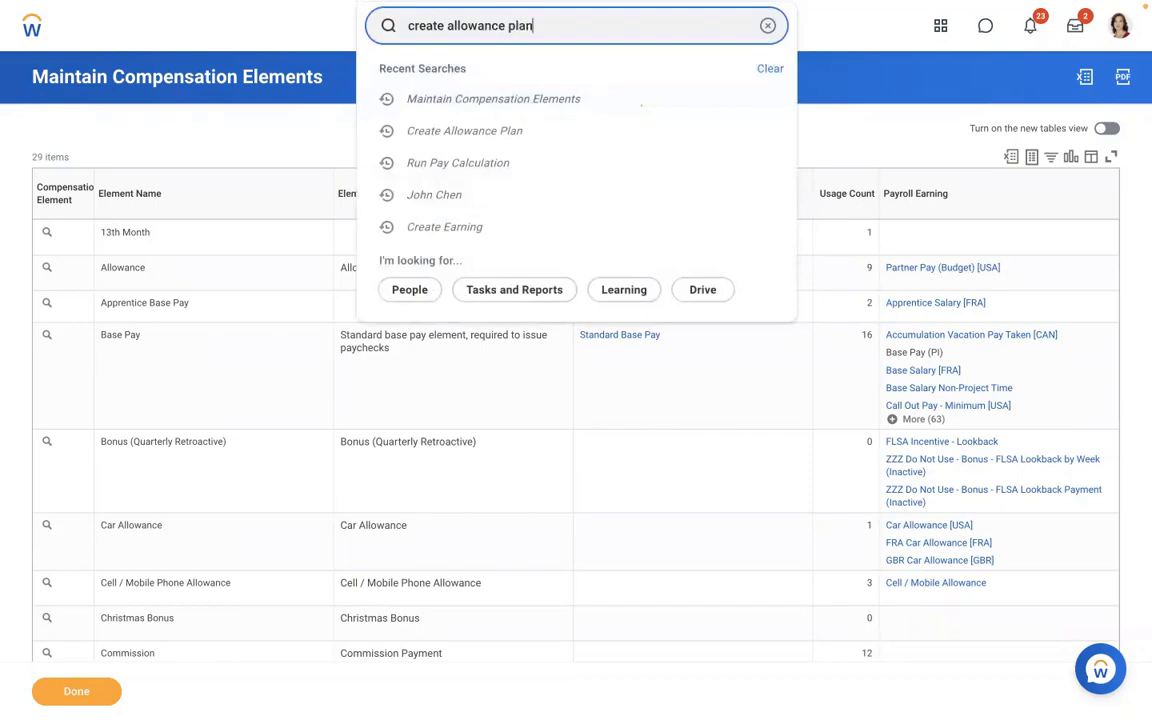
pyautogui.click(437, 72)
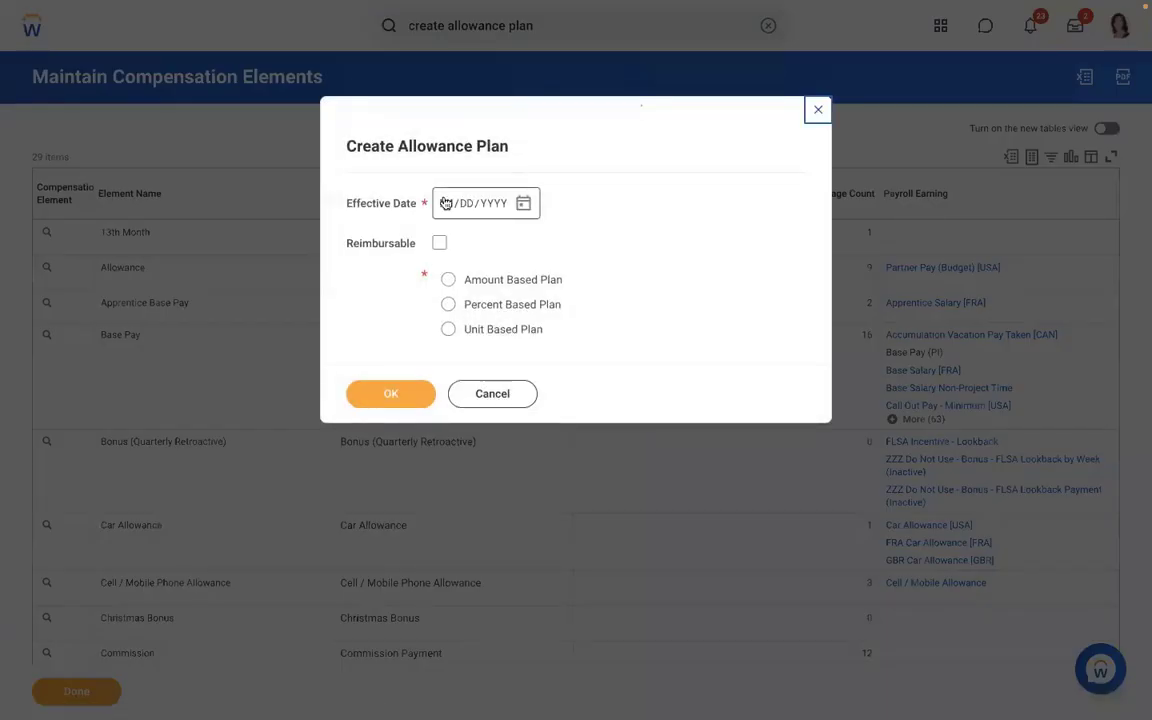
# - Enter effective date 01/01/2019, choose Amount Based Plan, and confirm to open the full form
pyautogui.click(446, 203)
pyautogui.write('01012022')
pyautogui.click(448, 280)
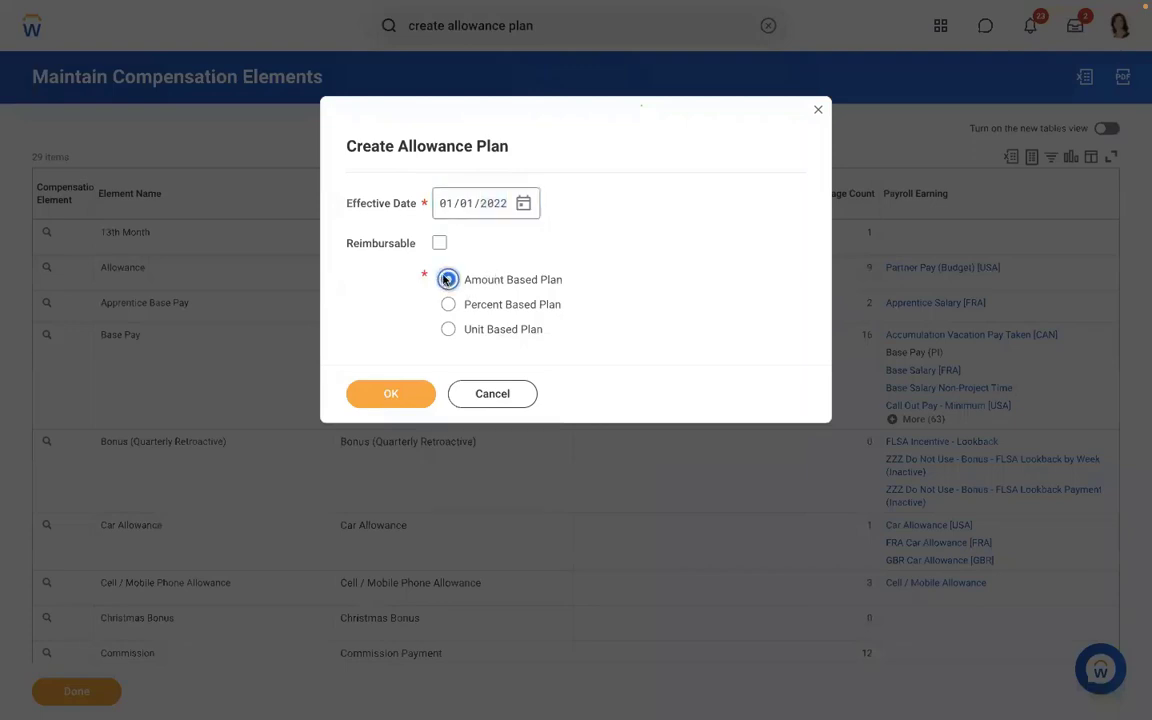
pyautogui.click(380, 397)
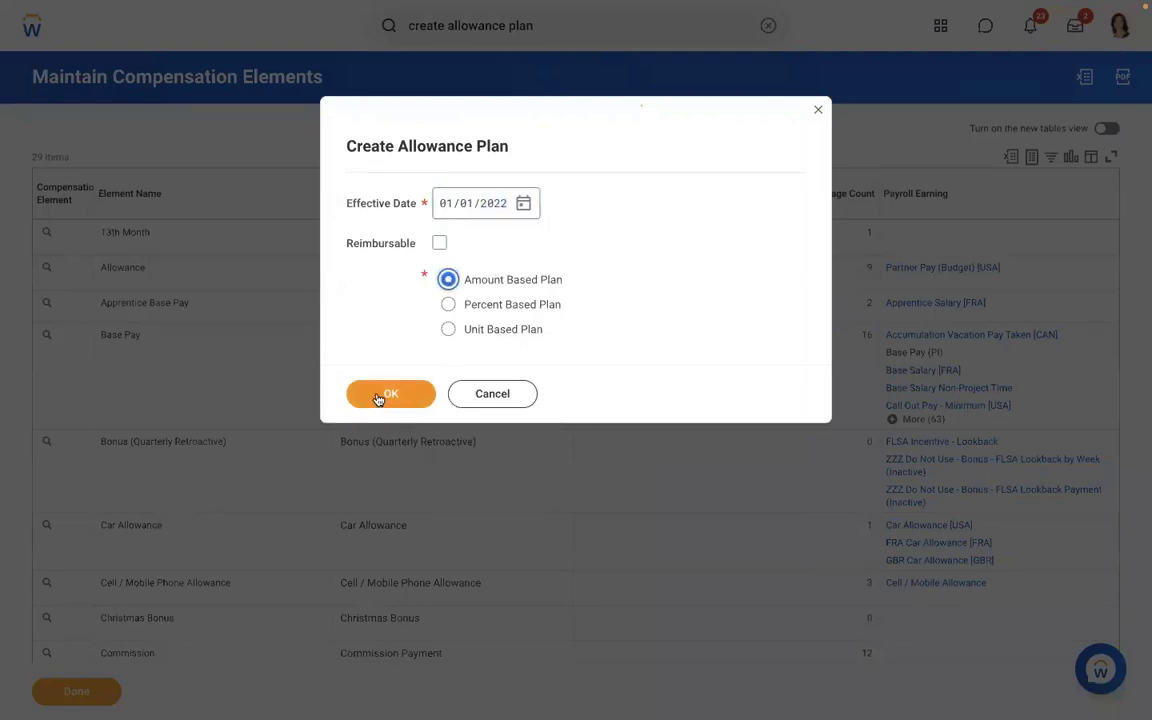
pyautogui.click(489, 208)
pyautogui.write('20')
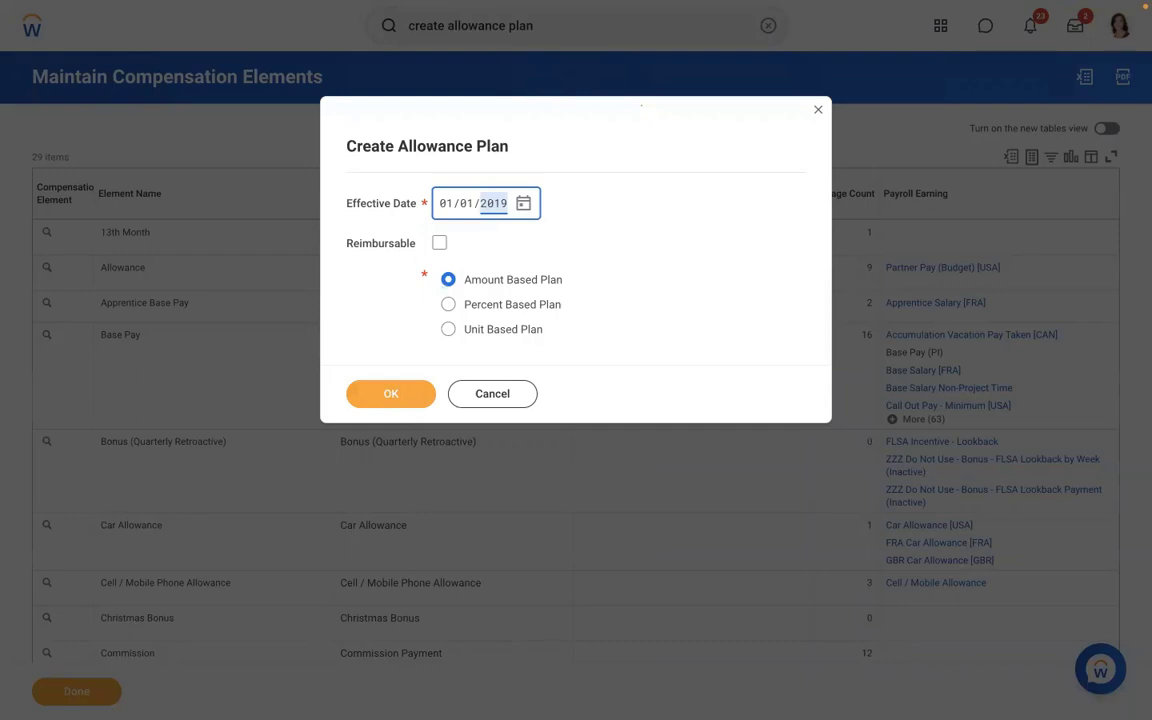
pyautogui.click(378, 400)
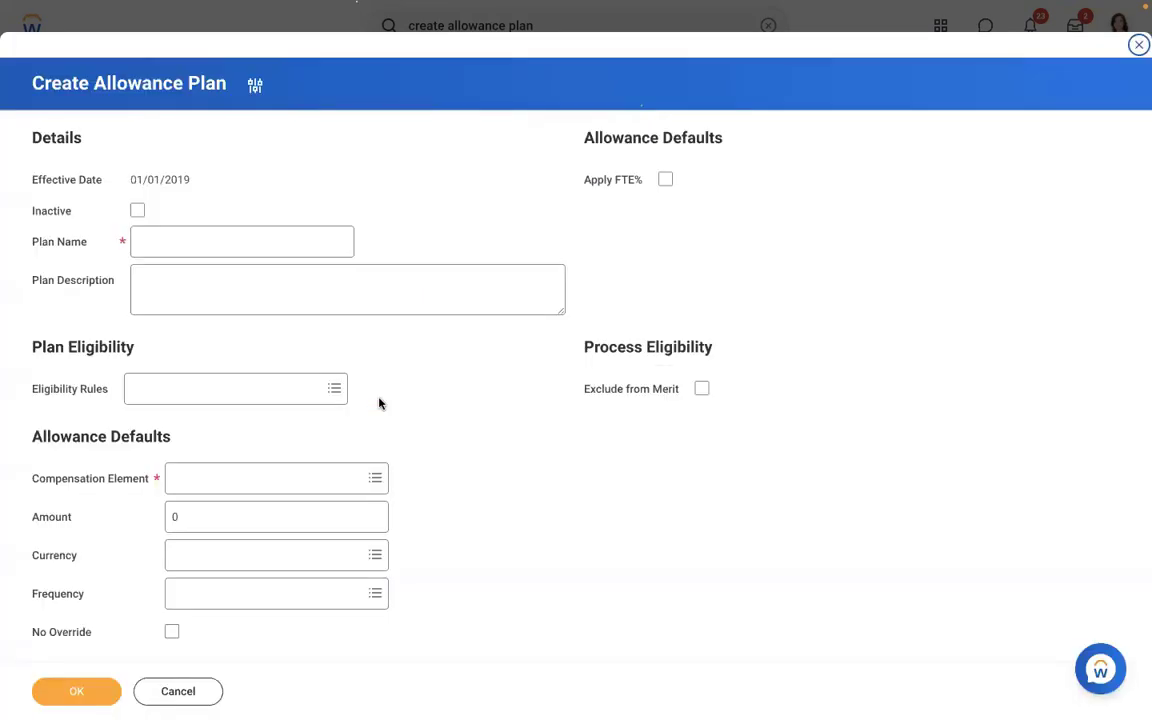
# - Name the plan 'AMD - Meal Allowance' and search eligibility rules for USA
pyautogui.click(177, 244)
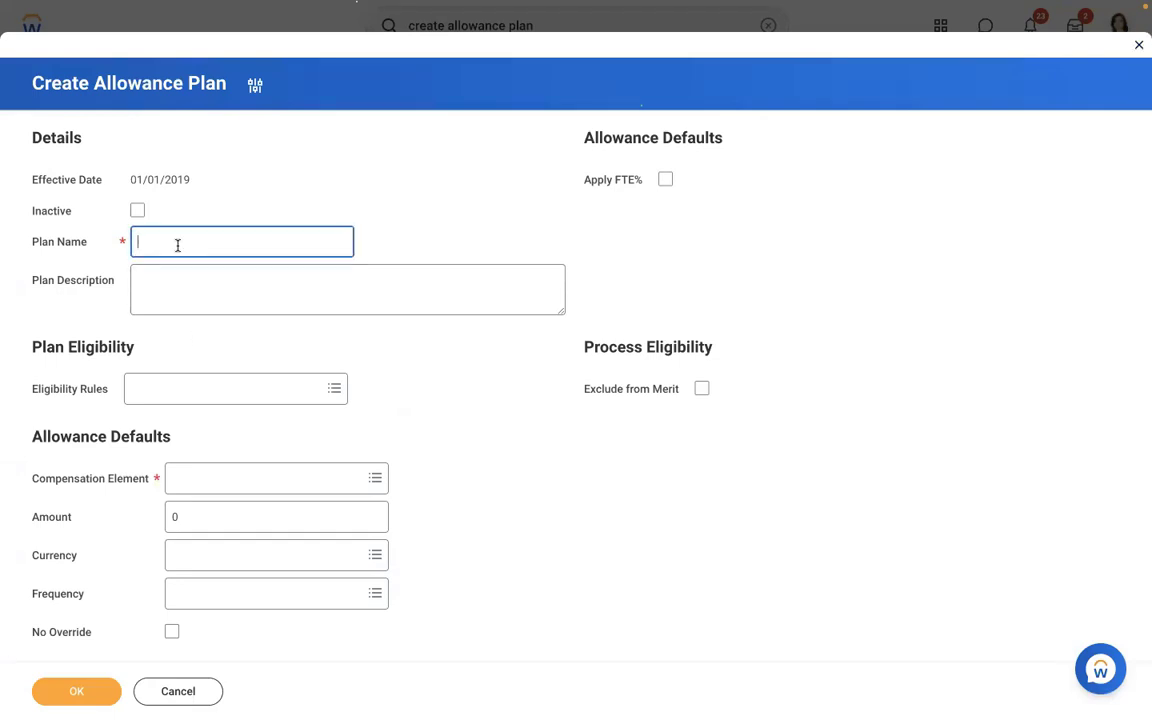
pyautogui.write('AMD - Meal Allowance')
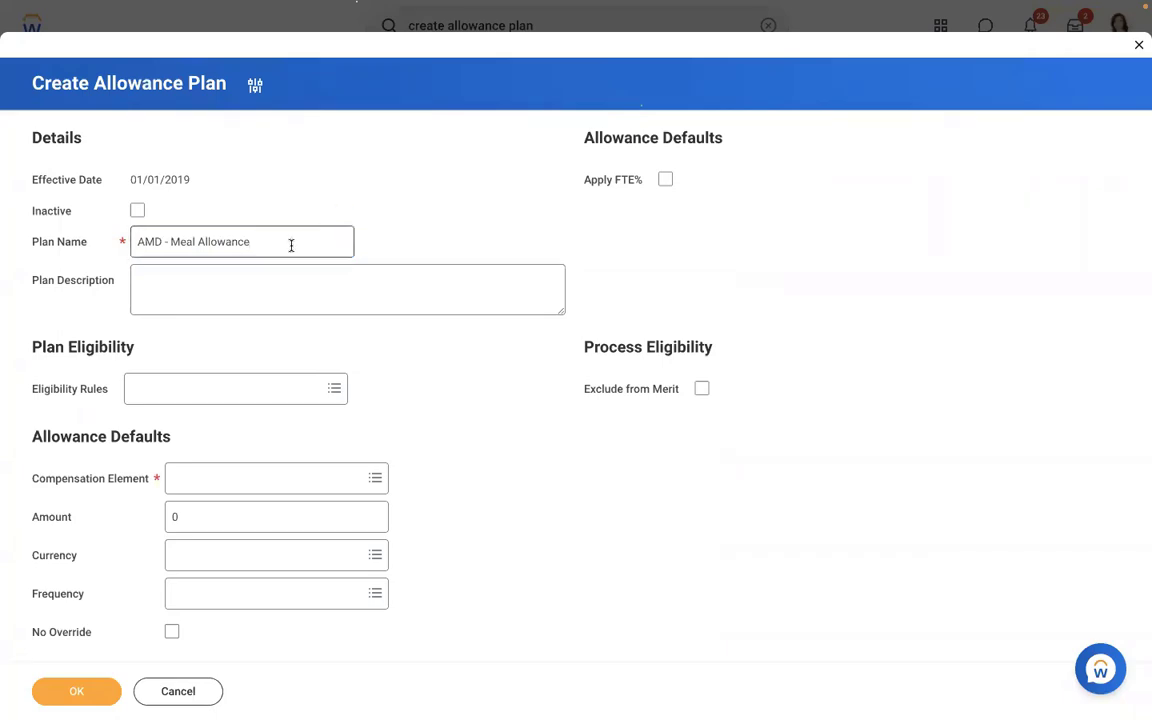
pyautogui.click(190, 394)
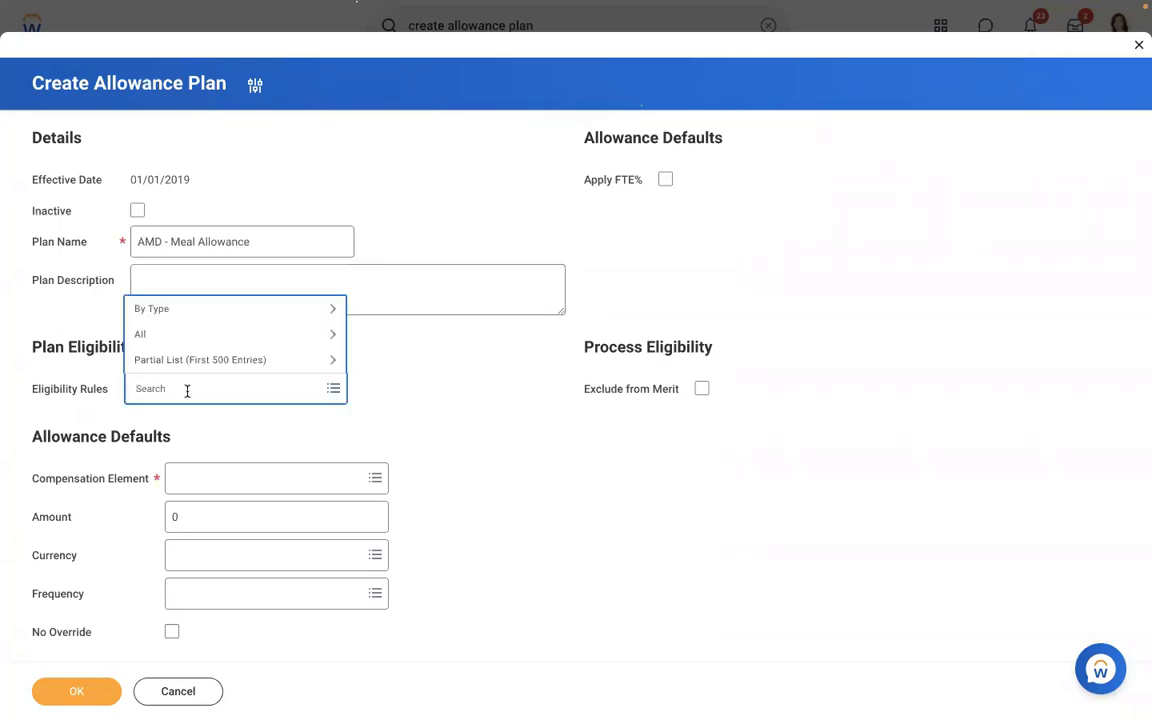
pyautogui.write('USA')
pyautogui.press('Return')
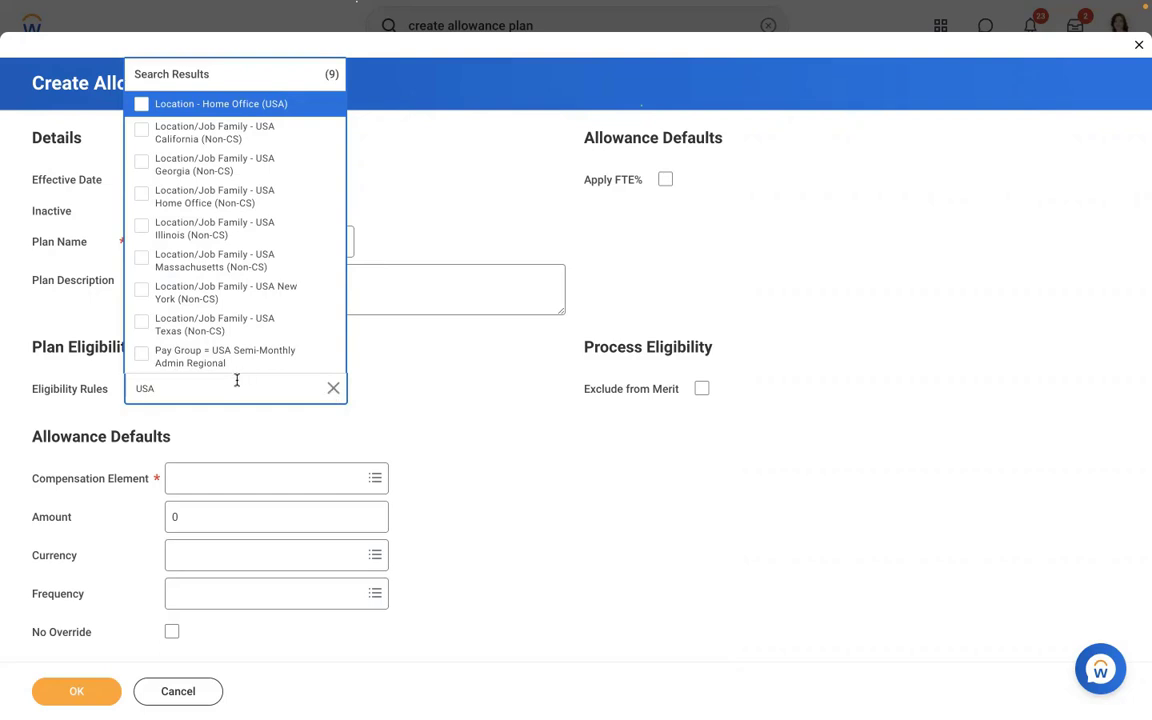
# - Add Location - Home Office (USA) as the plan's eligibility rule
pyautogui.click(332, 388)
pyautogui.write('COUNTRY = usa')
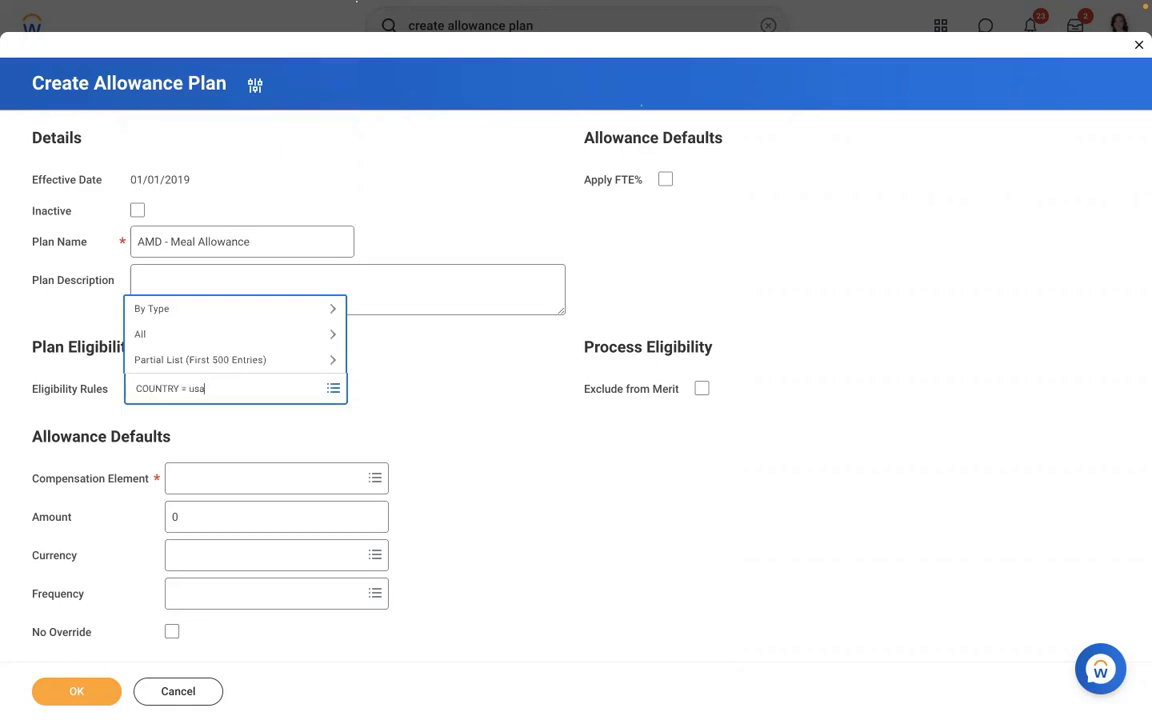
pyautogui.press('Return')
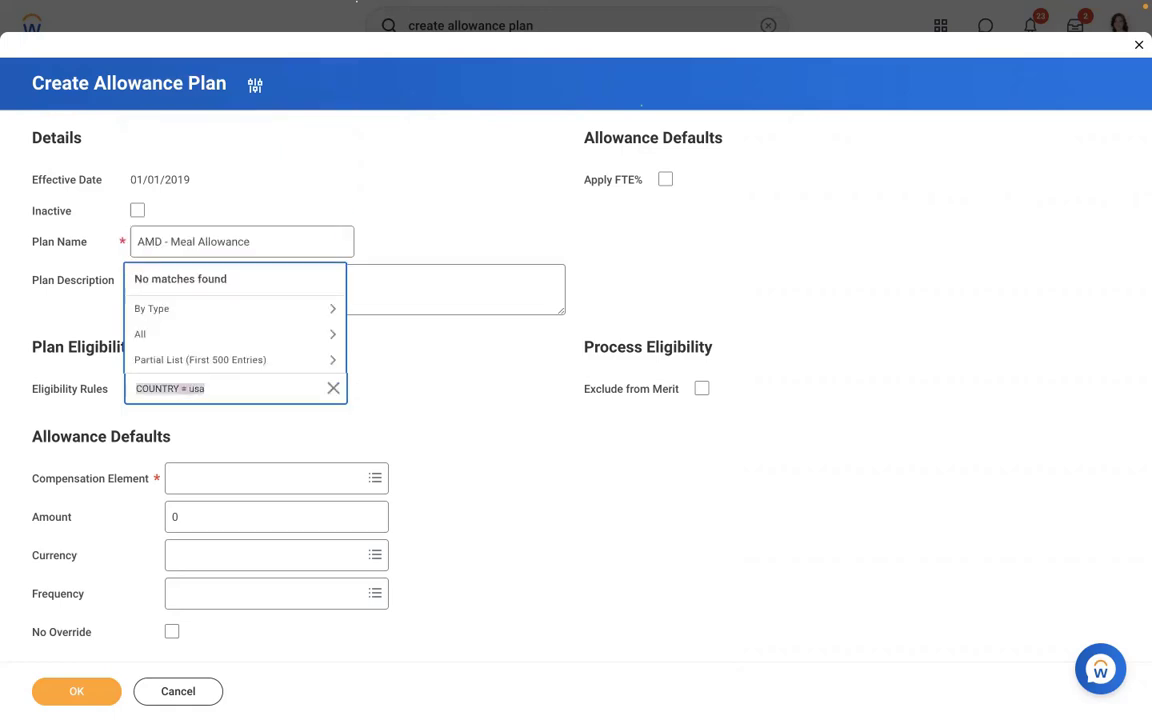
pyautogui.write('USA')
pyautogui.press('Return')
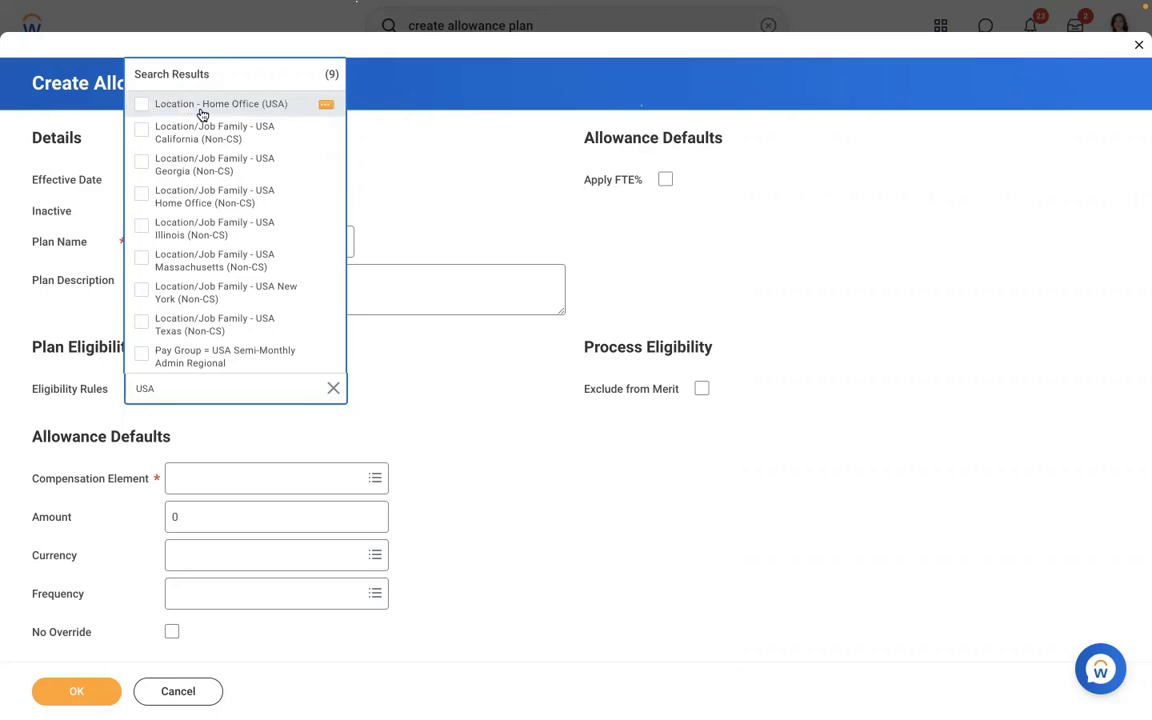
pyautogui.click(202, 113)
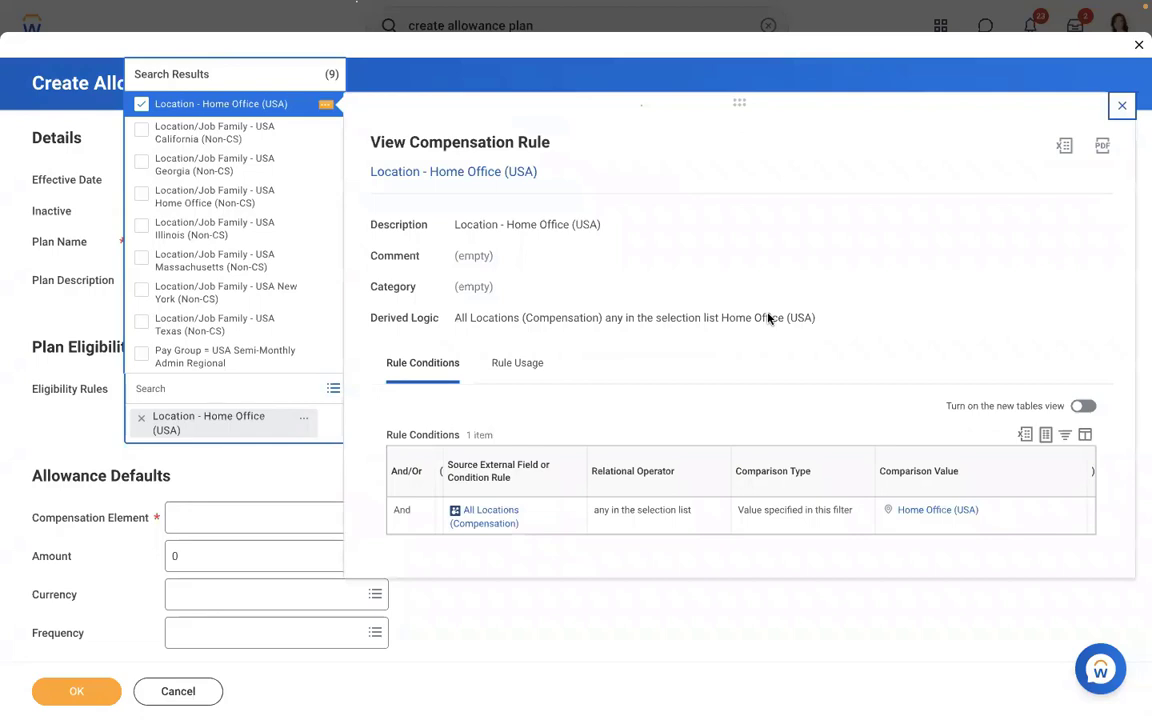
pyautogui.click(689, 624)
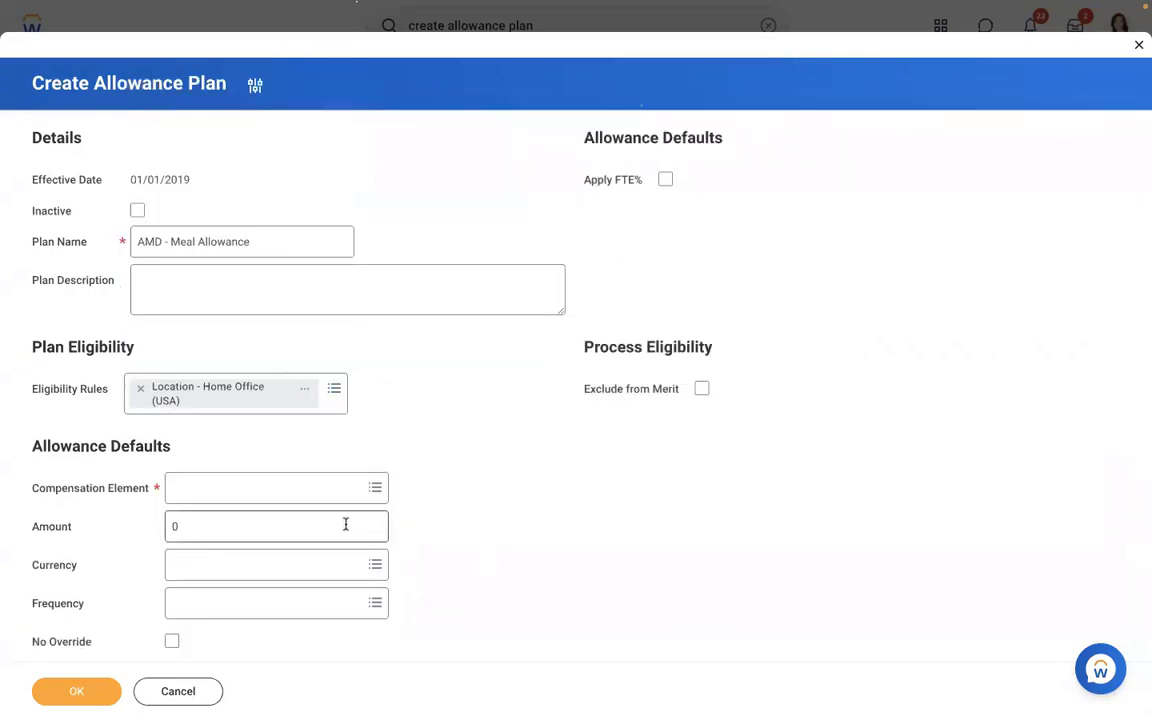
# - Set the Meal Allowance element to 1,000.00 USD Monthly and save the AMD - Meal Allowance plan
pyautogui.click(270, 492)
pyautogui.write('MEA')
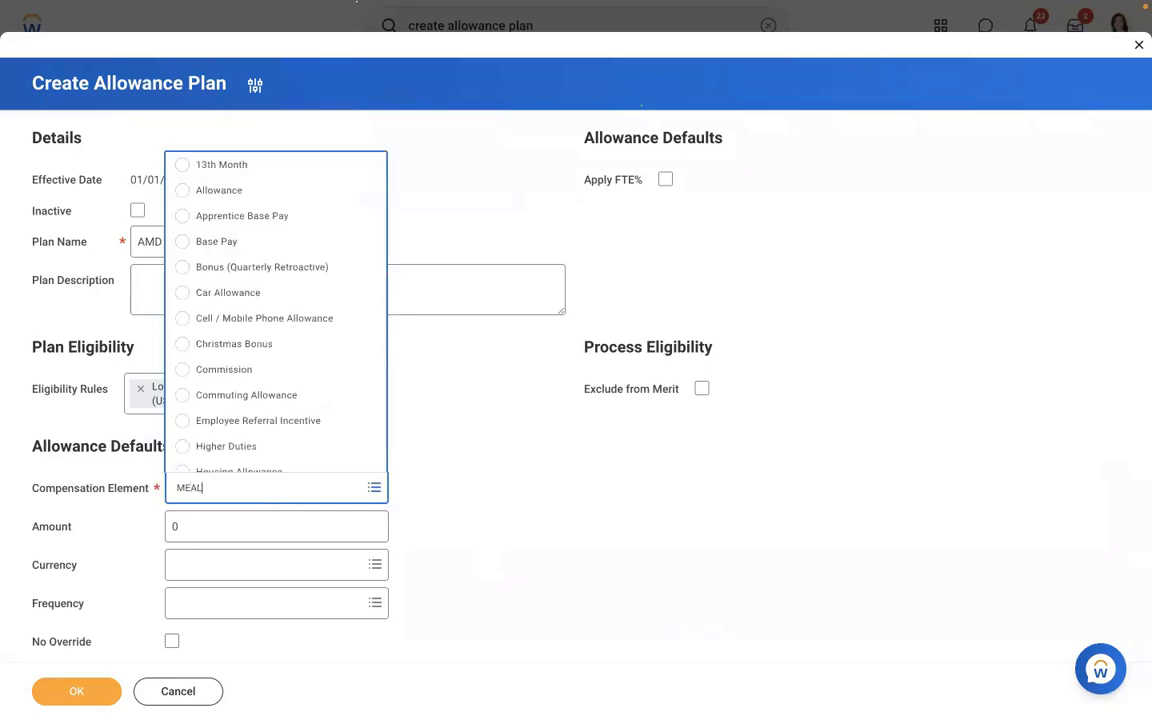
pyautogui.write('L')
pyautogui.press('Return')
pyautogui.click(229, 529)
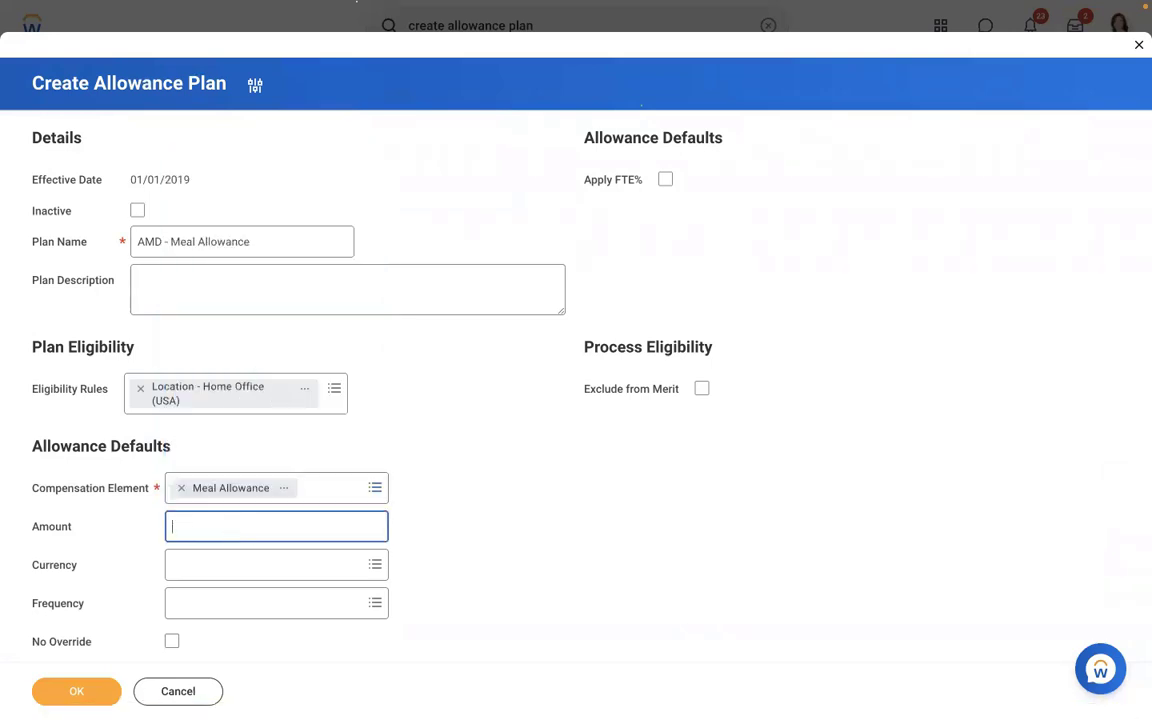
pyautogui.click(274, 563)
pyautogui.write('USD')
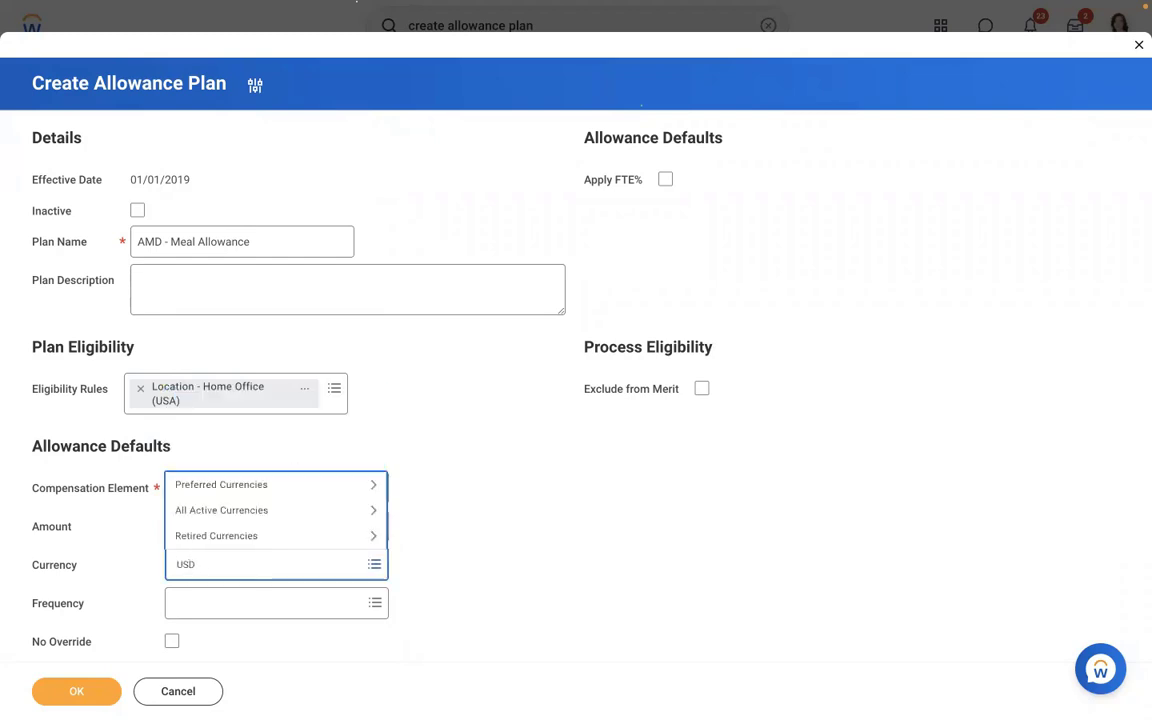
pyautogui.press('Return')
pyautogui.click(265, 606)
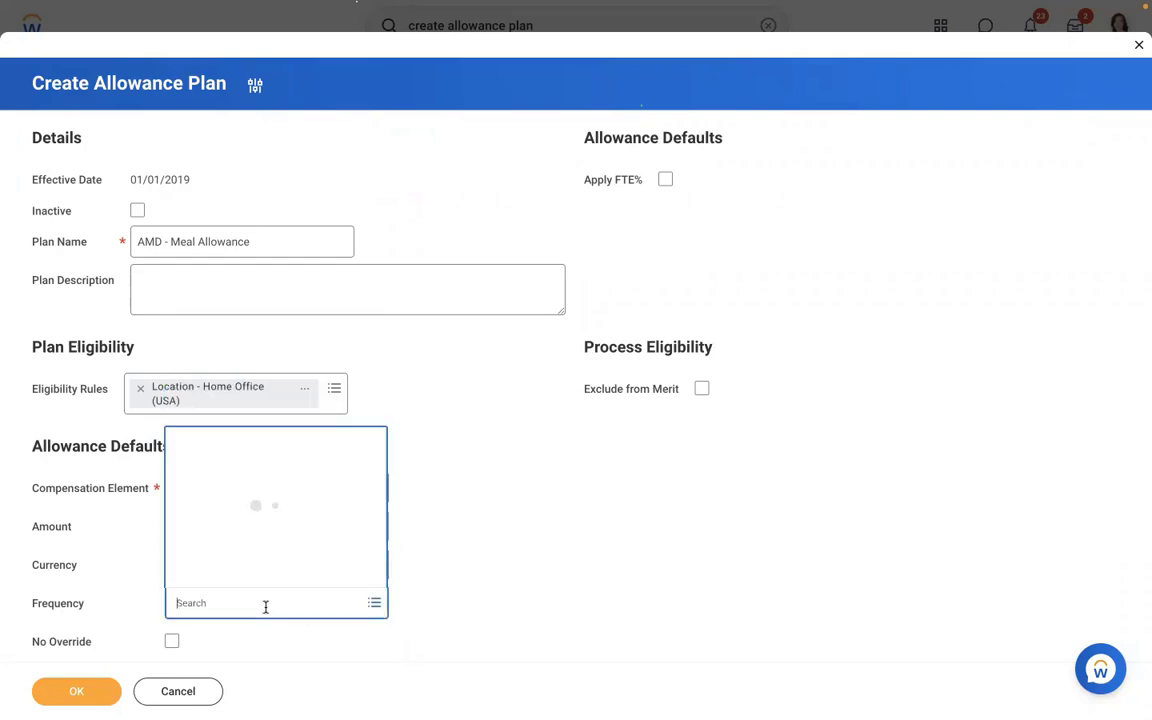
pyautogui.click(221, 499)
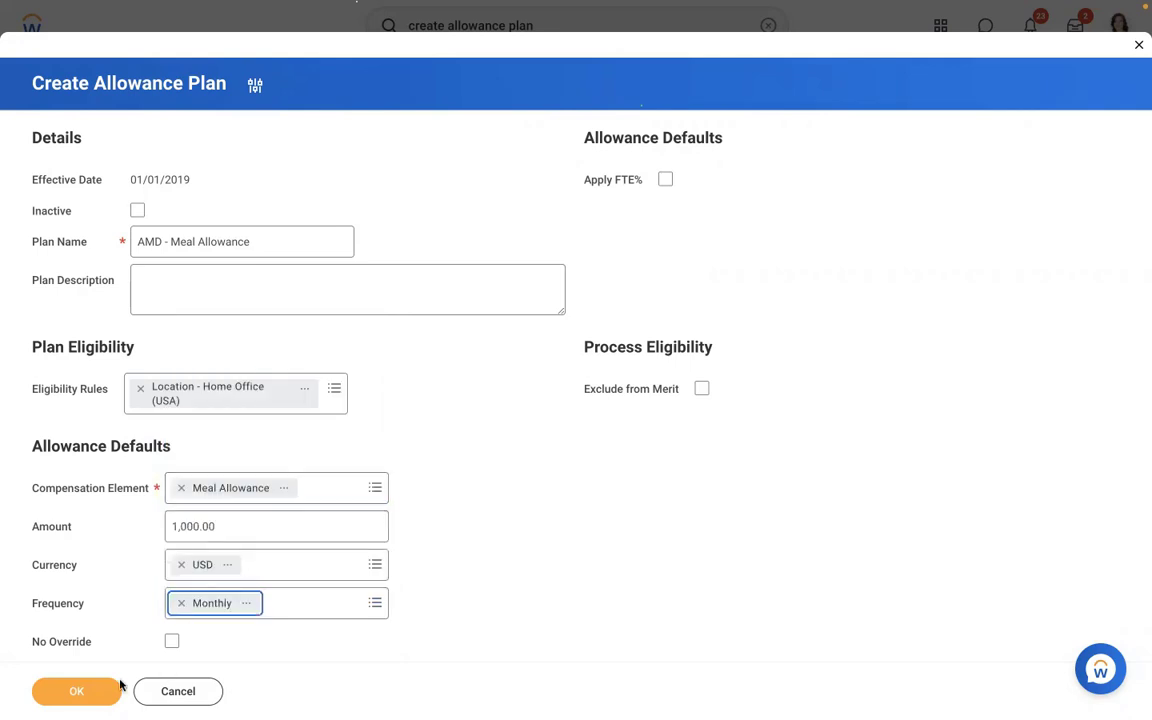
pyautogui.click(70, 691)
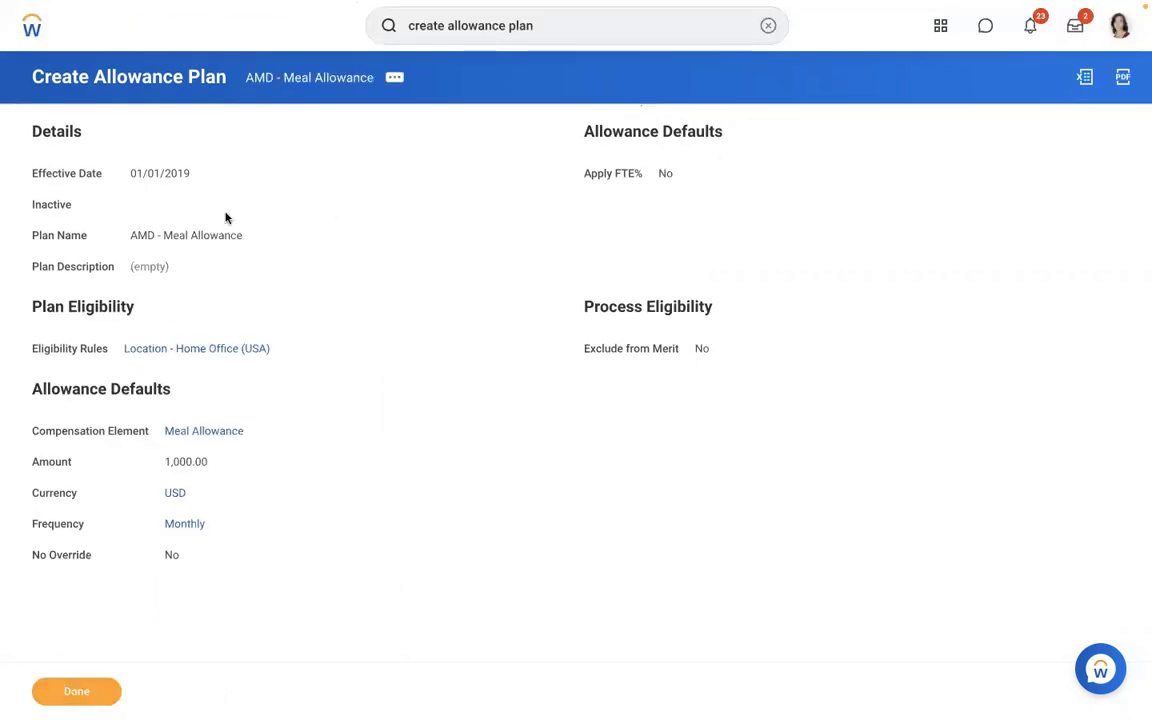
# - Search for the worker by name, open his profile, and show his Pay results
pyautogui.click(768, 27)
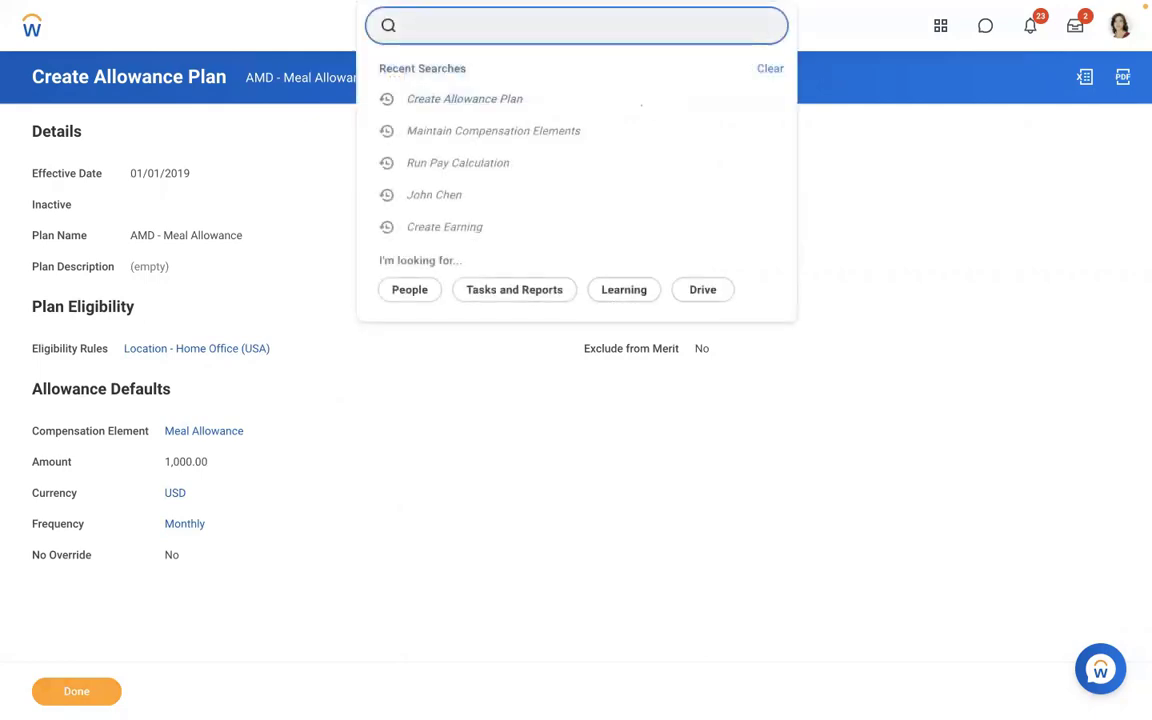
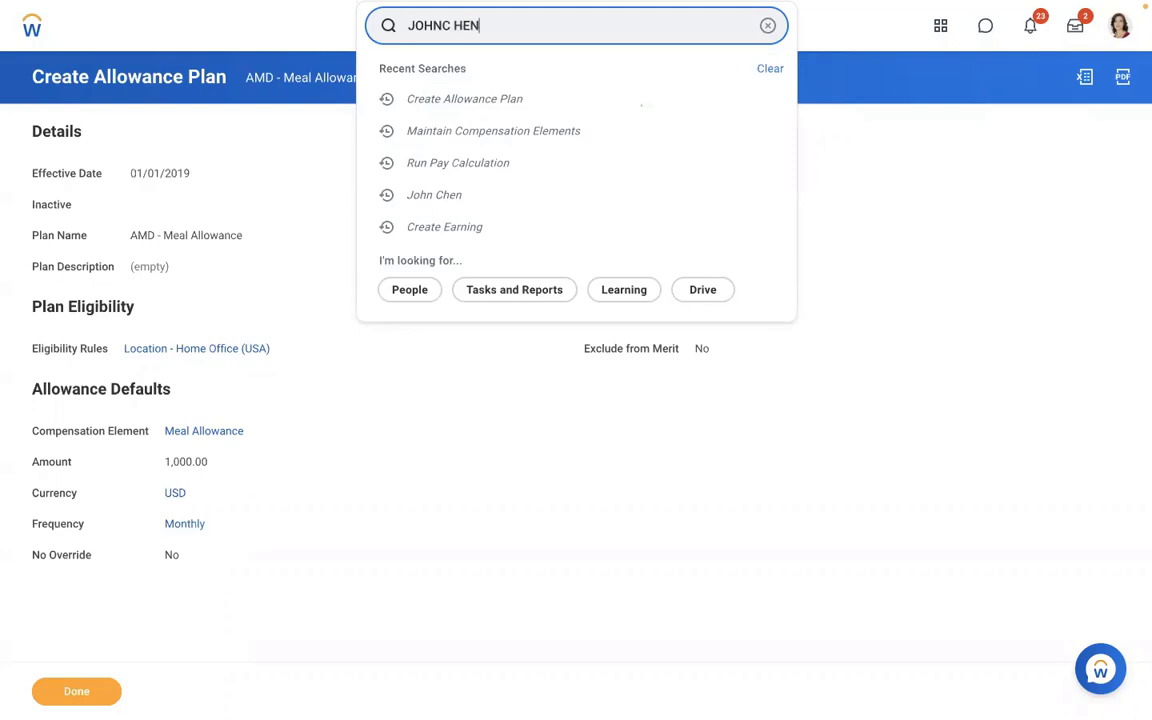
pyautogui.press('Return')
pyautogui.press('BackSpace')
pyautogui.press('BackSpace')
pyautogui.press('BackSpace')
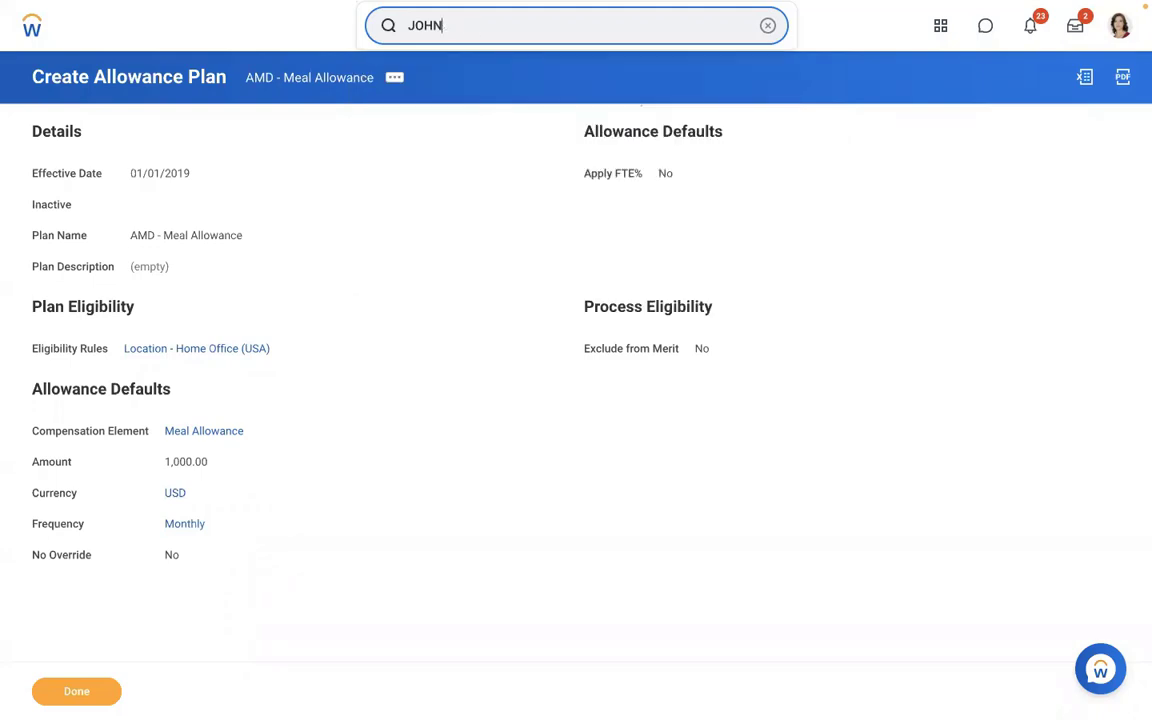
pyautogui.click(497, 88)
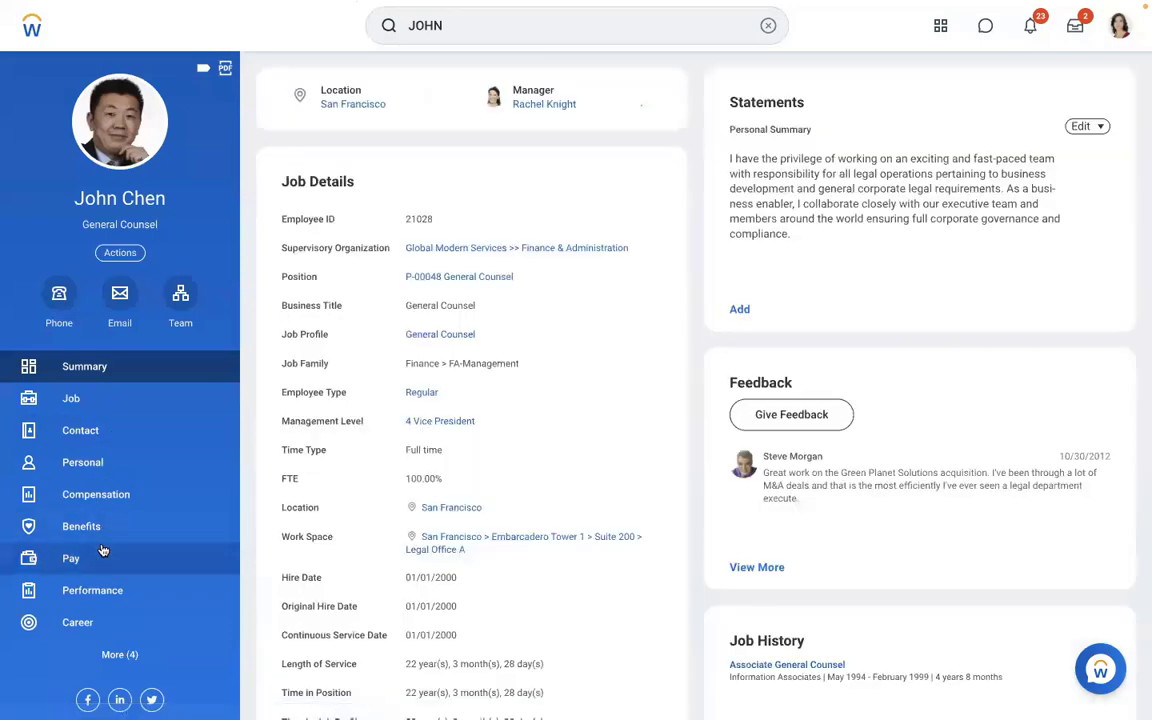
pyautogui.click(103, 555)
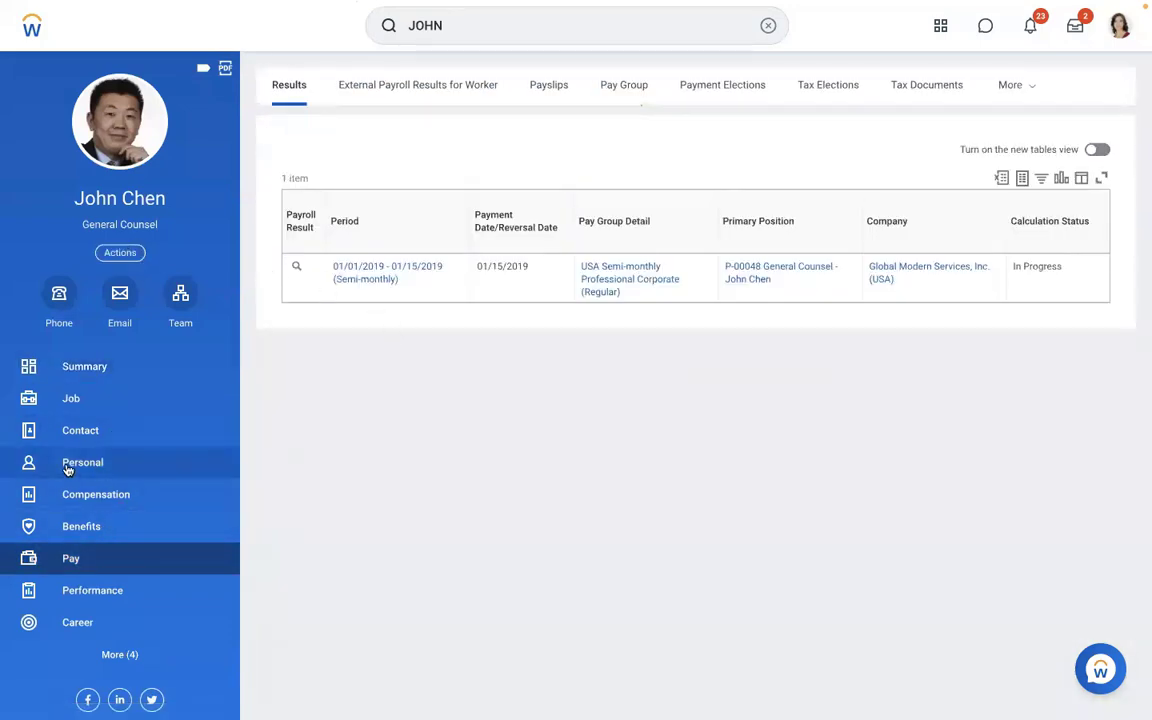
# - Check the worker's Compensation plan assignments and launch Request Compensation Change from his actions
pyautogui.click(77, 500)
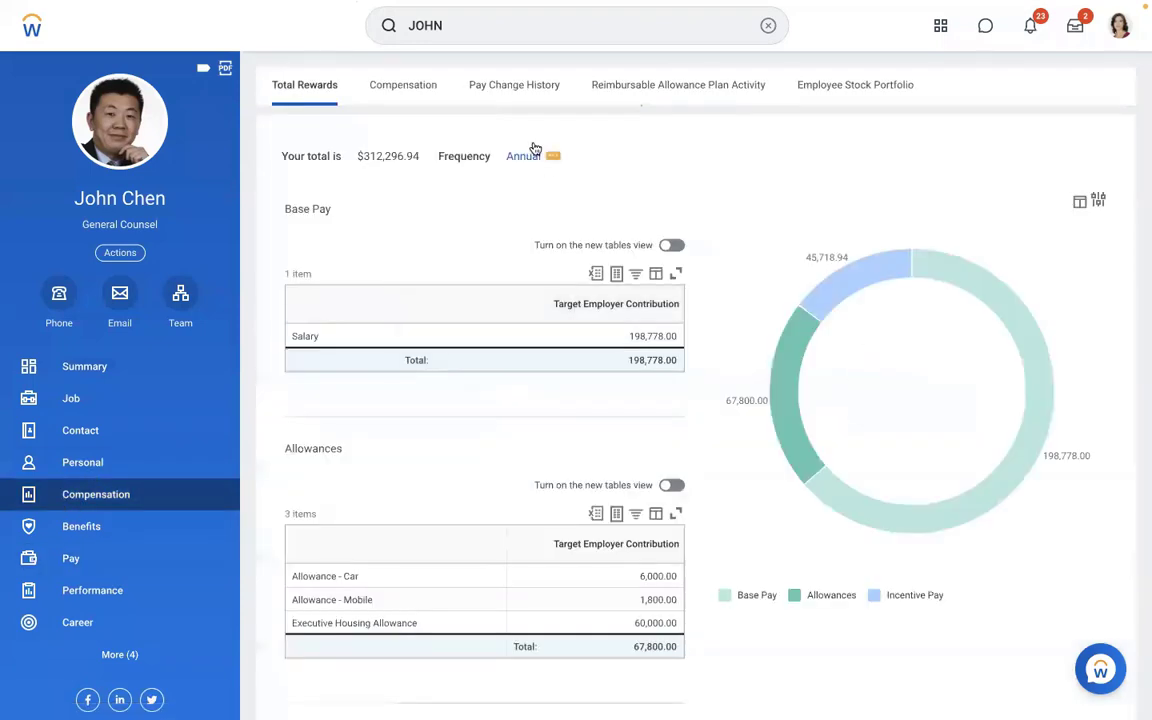
pyautogui.click(404, 88)
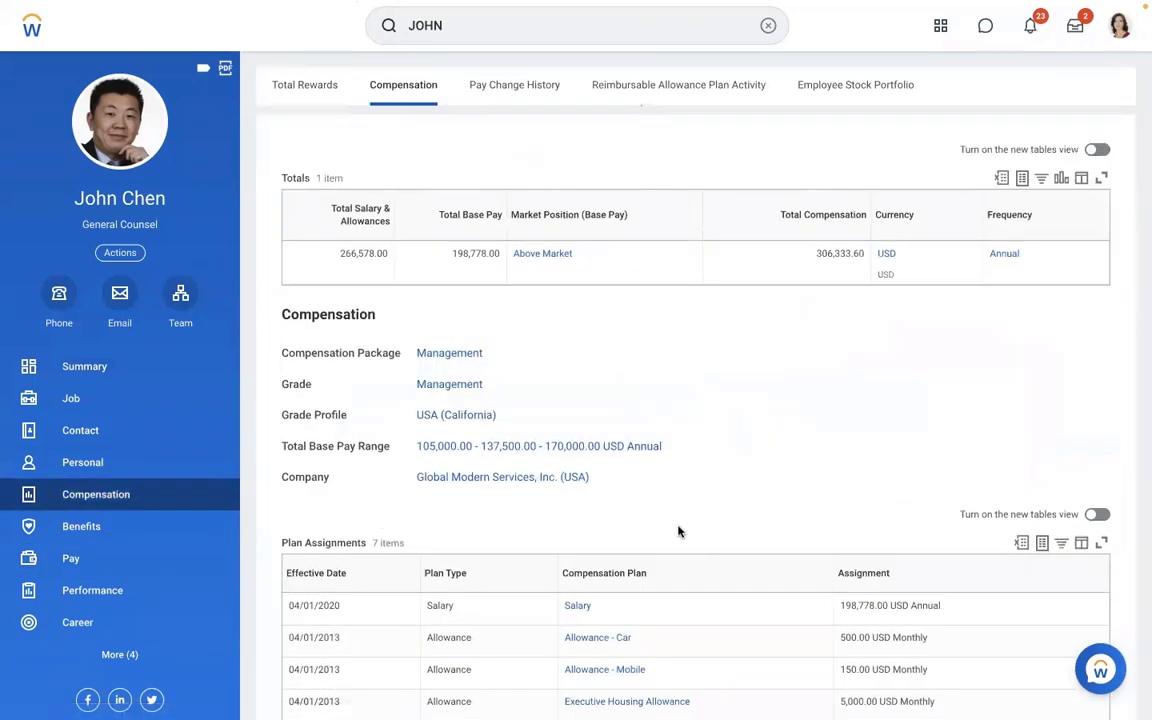
pyautogui.scroll(-3, 679, 531)
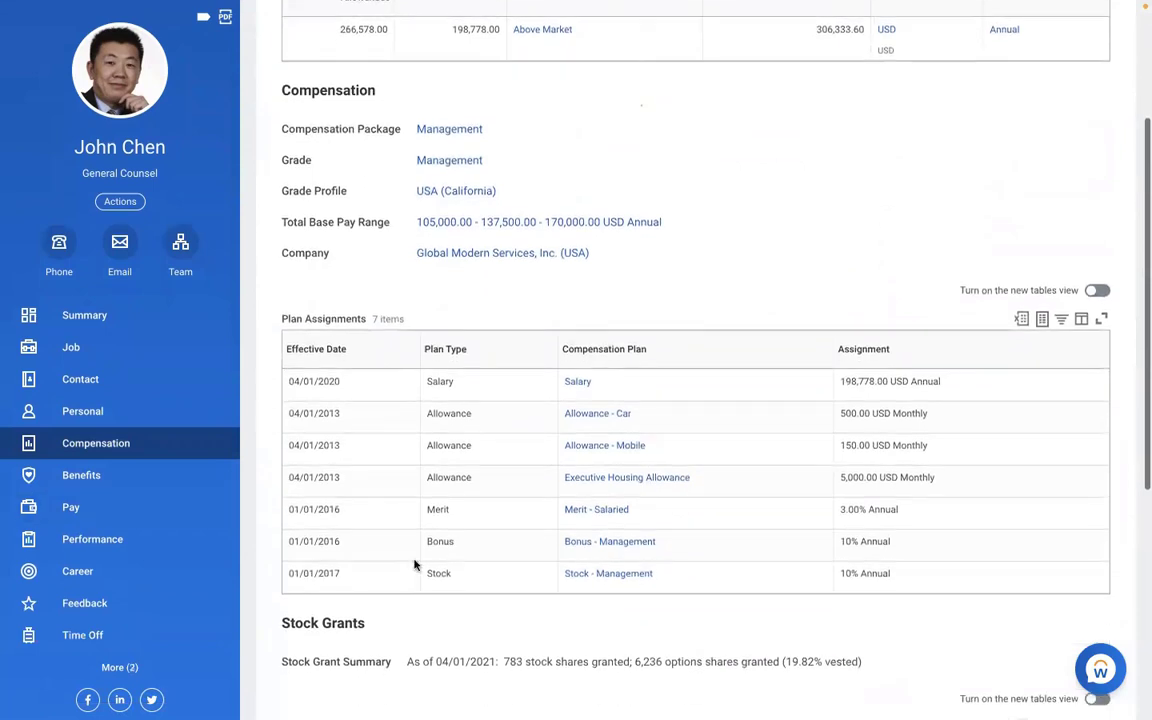
pyautogui.click(120, 202)
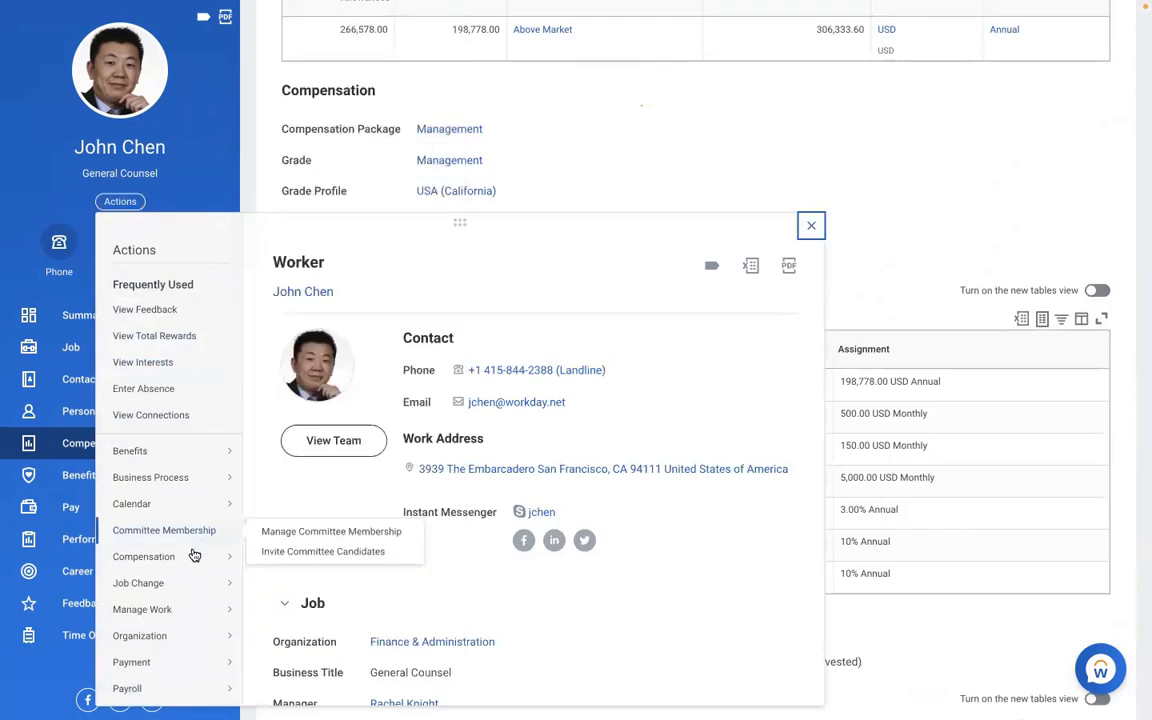
pyautogui.moveTo(180, 565)
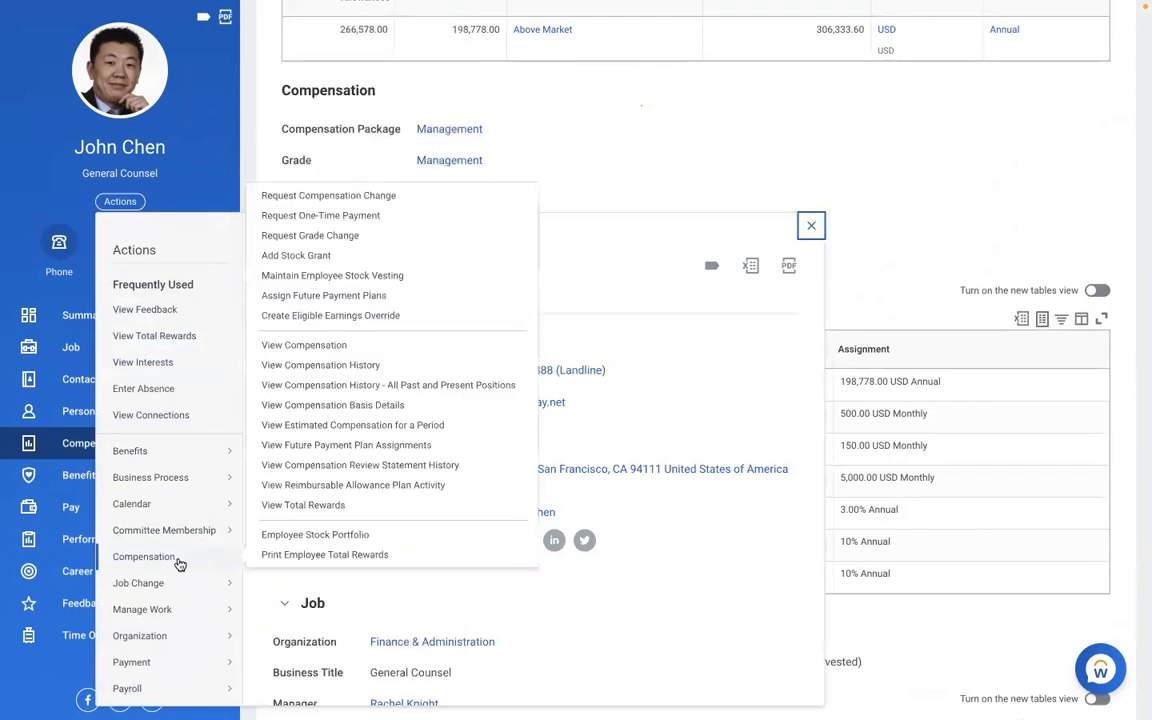
pyautogui.click(320, 196)
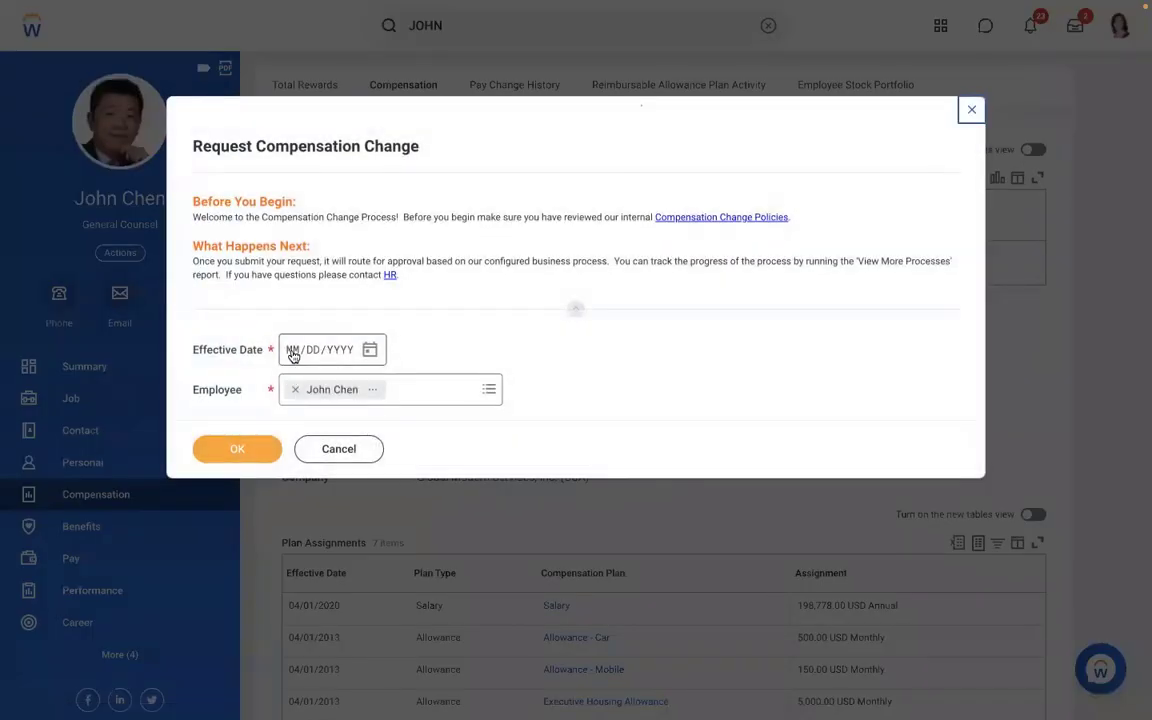
# - Set the change's effective date to 01/01/2019 with reason Adjustment > Ad-hoc
pyautogui.write('01/01/00')
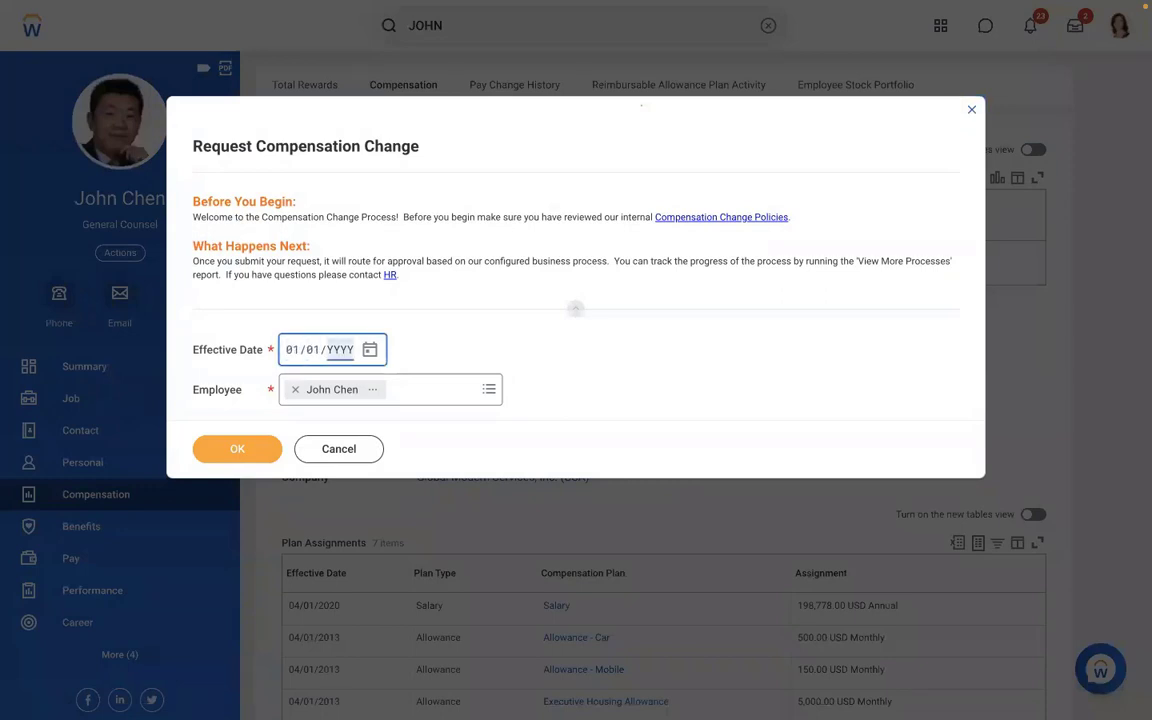
pyautogui.write('2019')
pyautogui.click(239, 450)
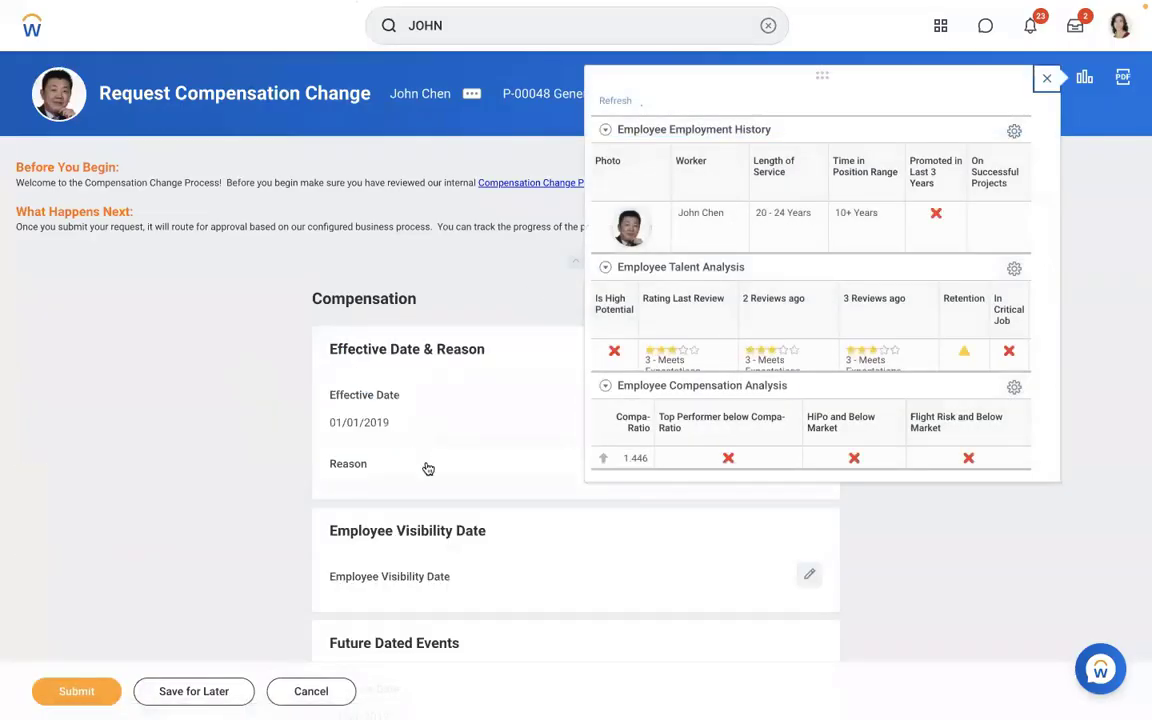
pyautogui.click(427, 465)
pyautogui.click(365, 491)
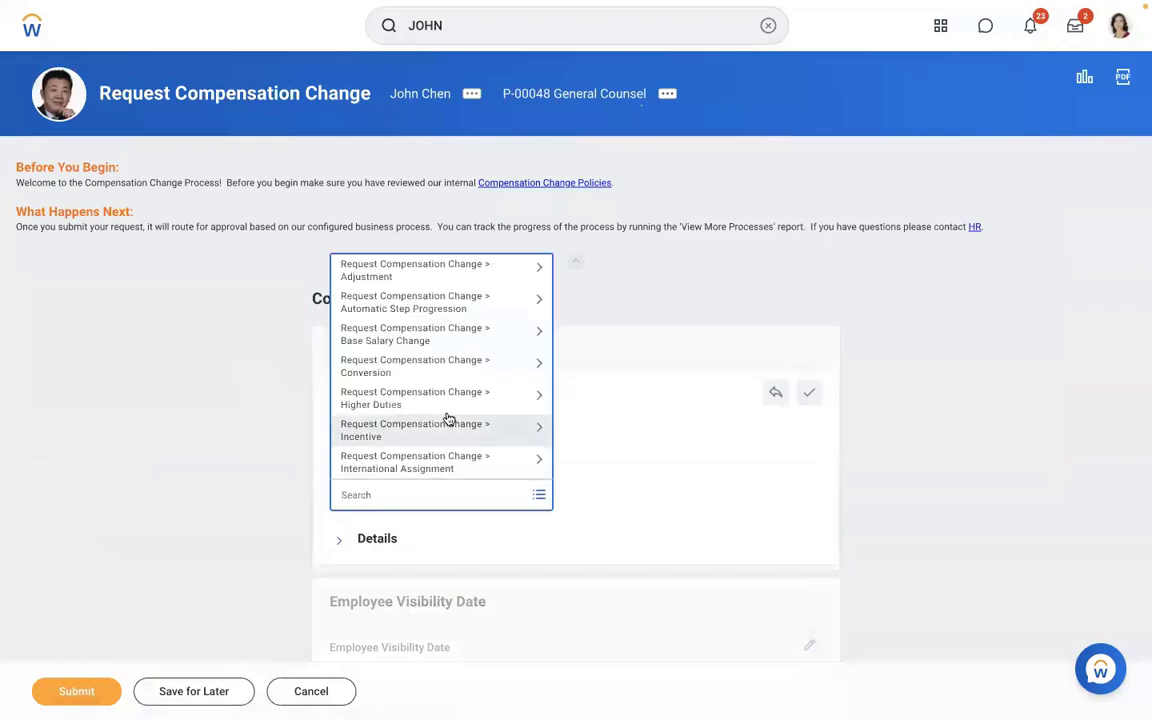
pyautogui.click(392, 279)
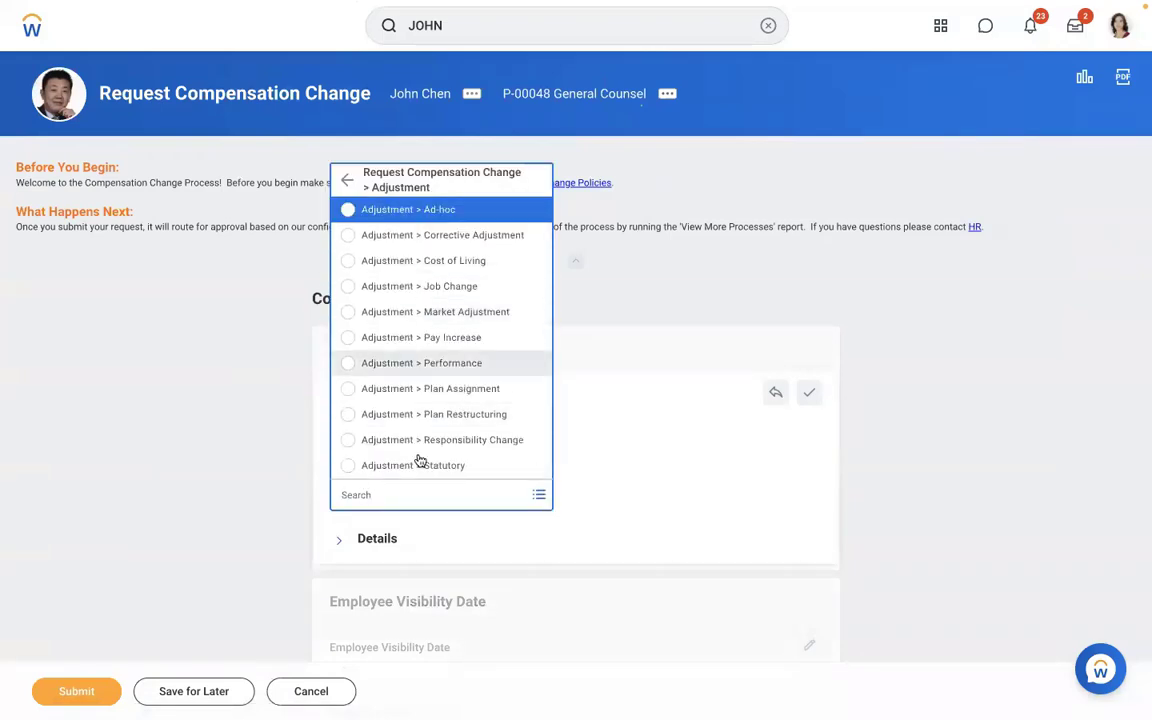
pyautogui.click(447, 207)
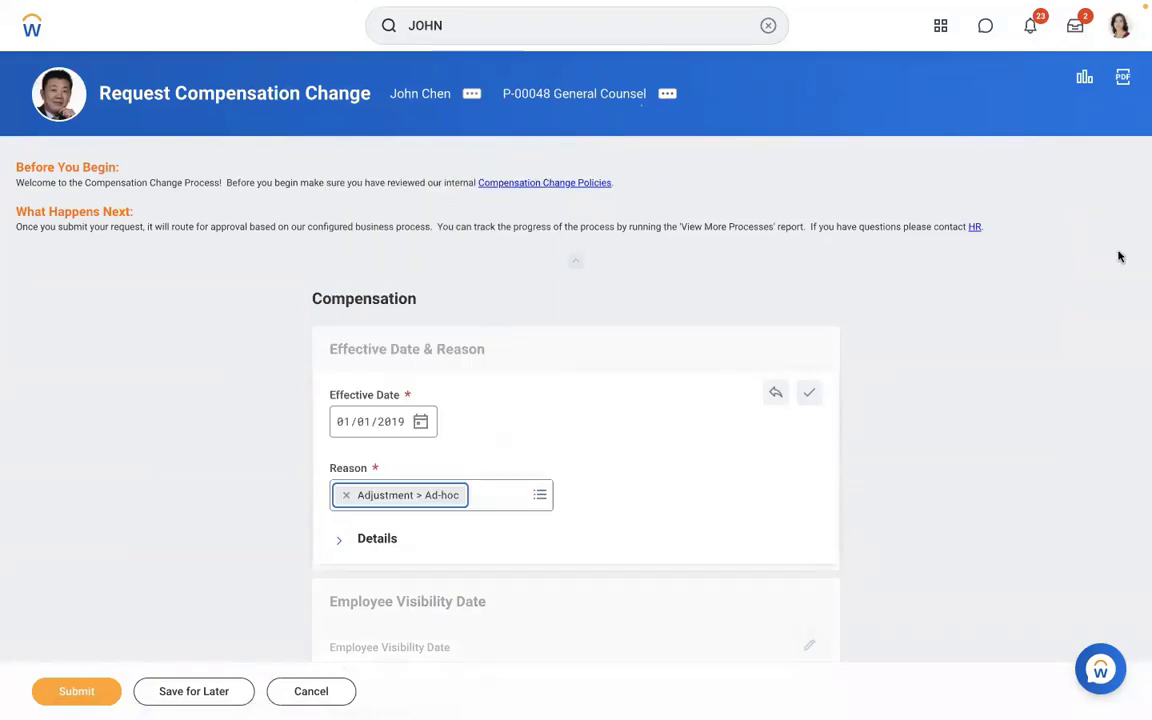
pyautogui.click(1058, 313)
# - Add the AMD - Meal Allowance plan under Allowance, save it, and submit the request
pyautogui.scroll(-8, 1058, 313)
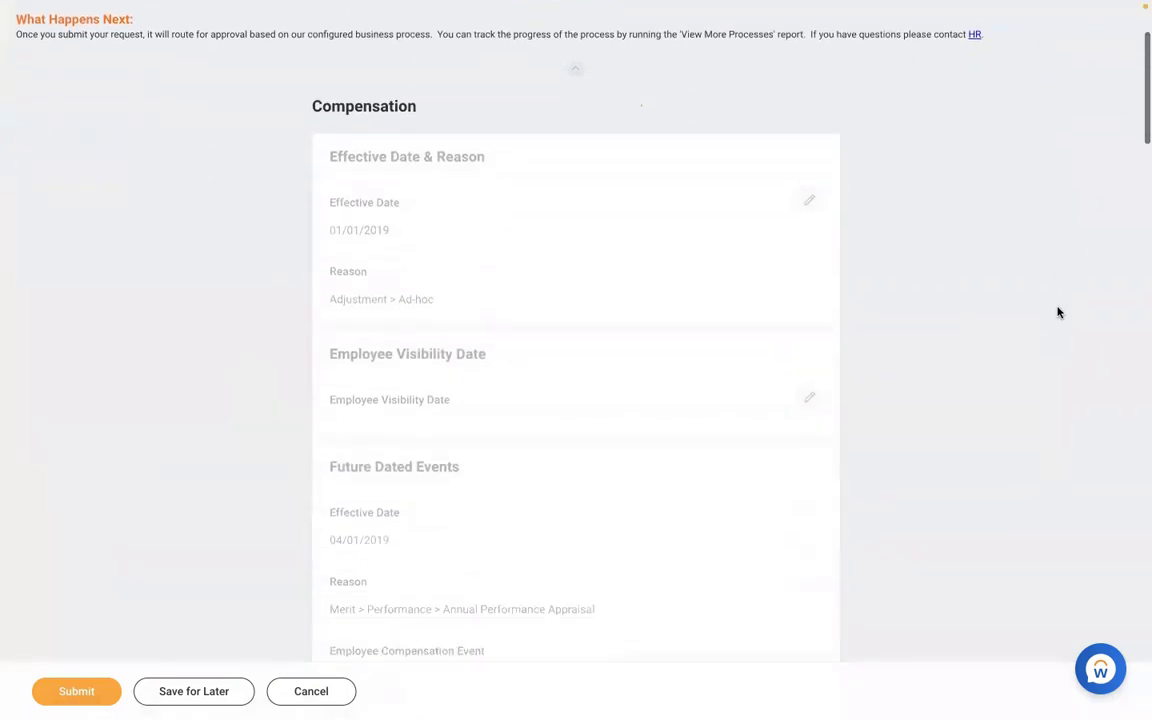
pyautogui.scroll(-8, 1058, 313)
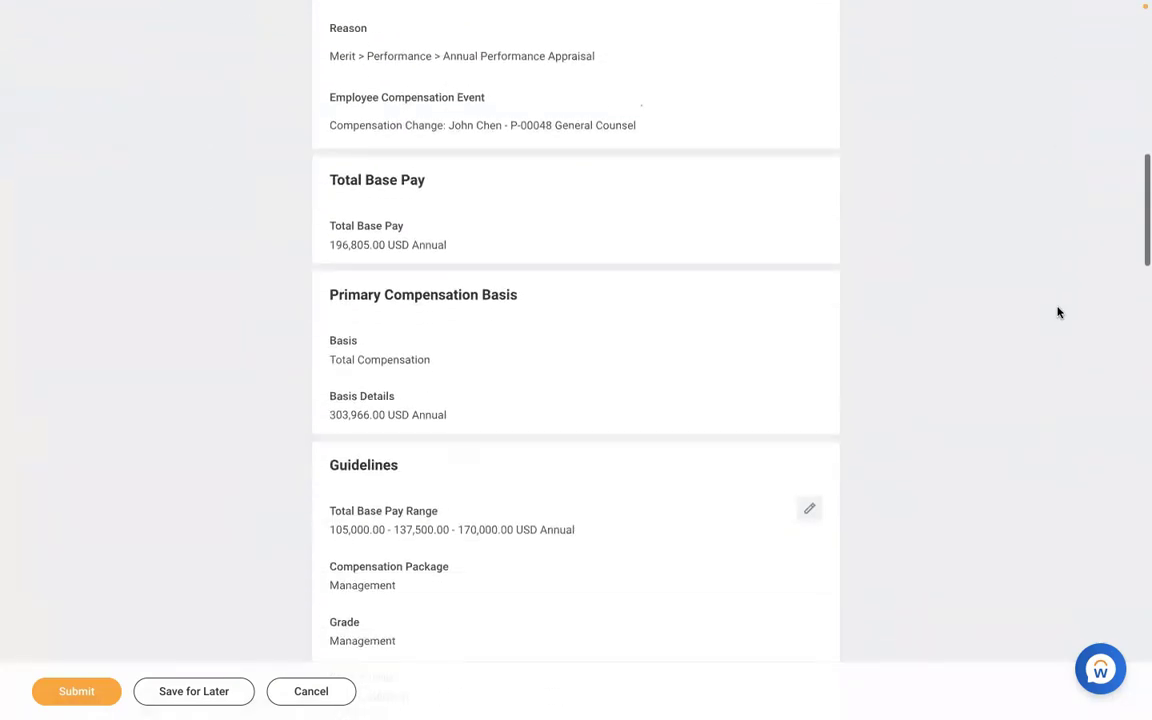
pyautogui.scroll(-8, 1058, 313)
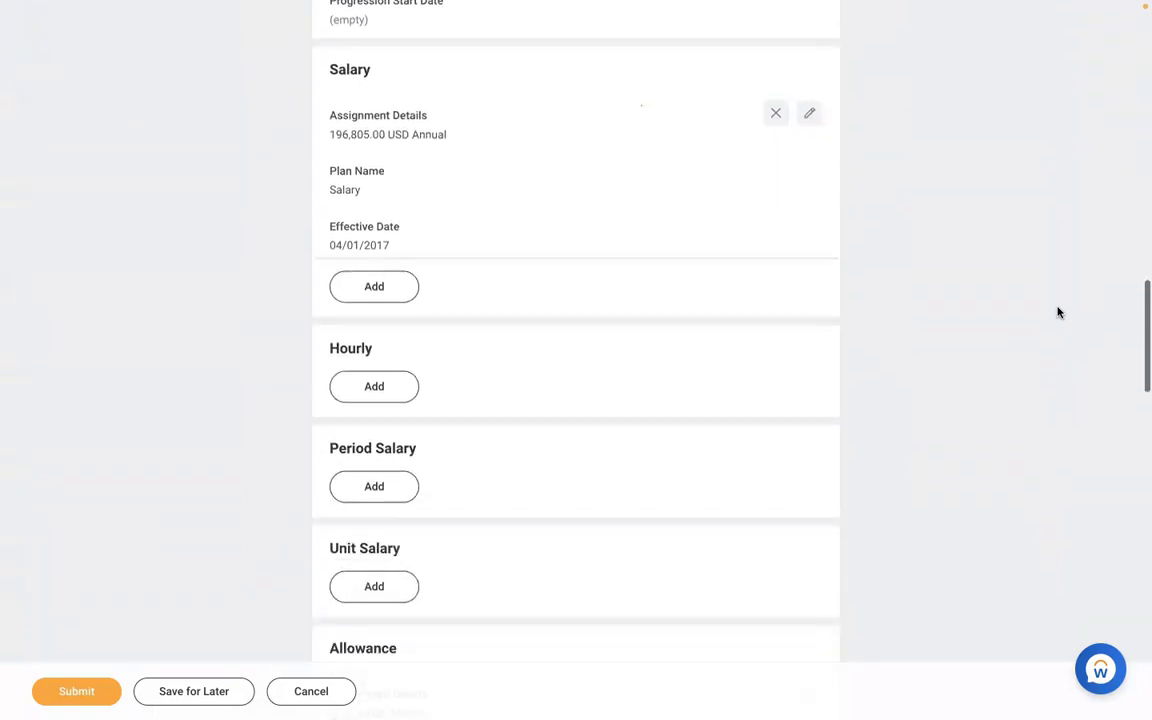
pyautogui.scroll(-5, 1058, 313)
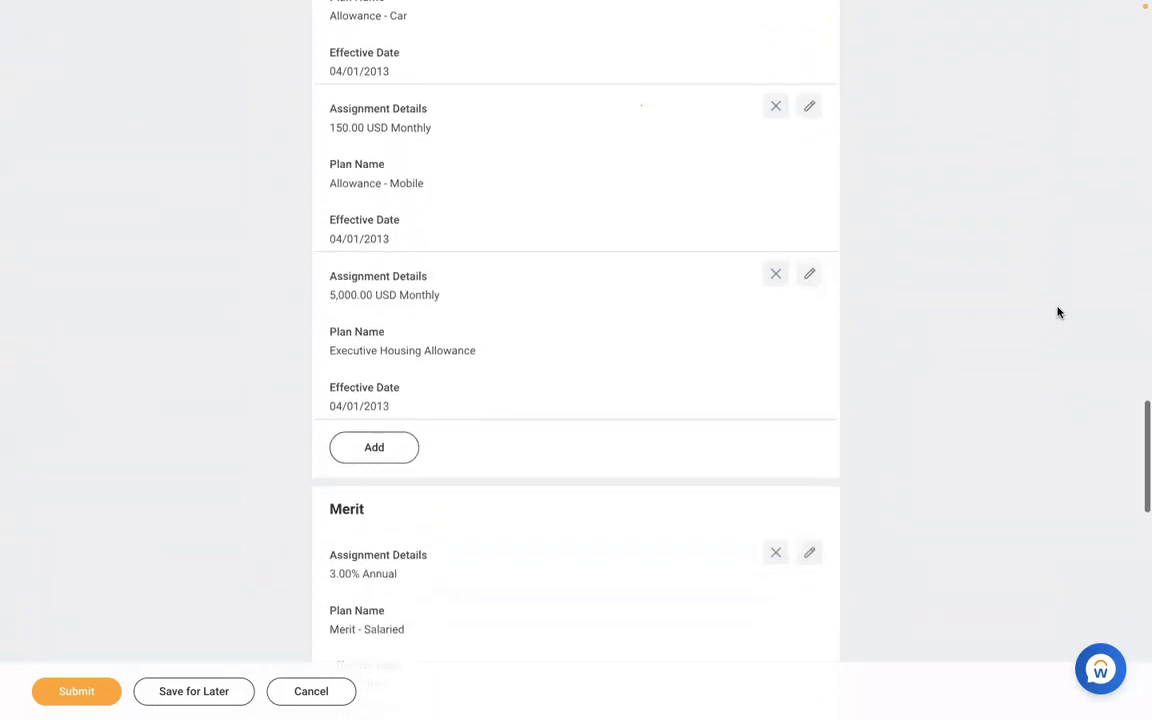
pyautogui.click(362, 465)
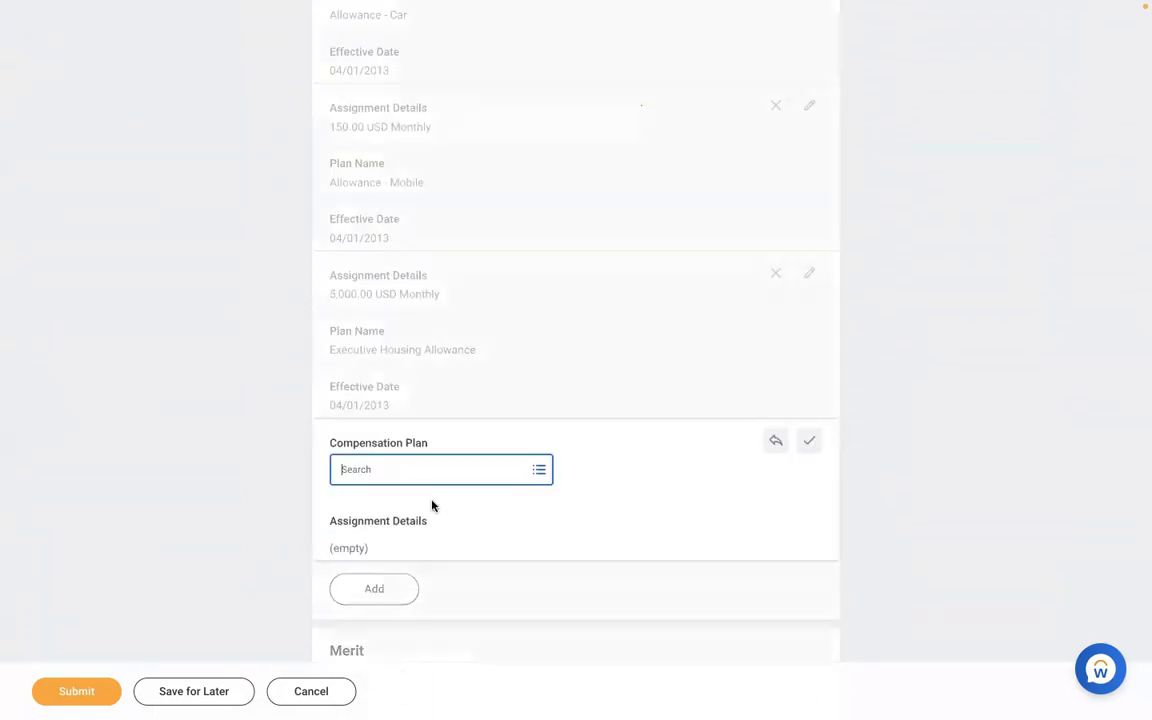
pyautogui.write('MEAL')
pyautogui.press('Return')
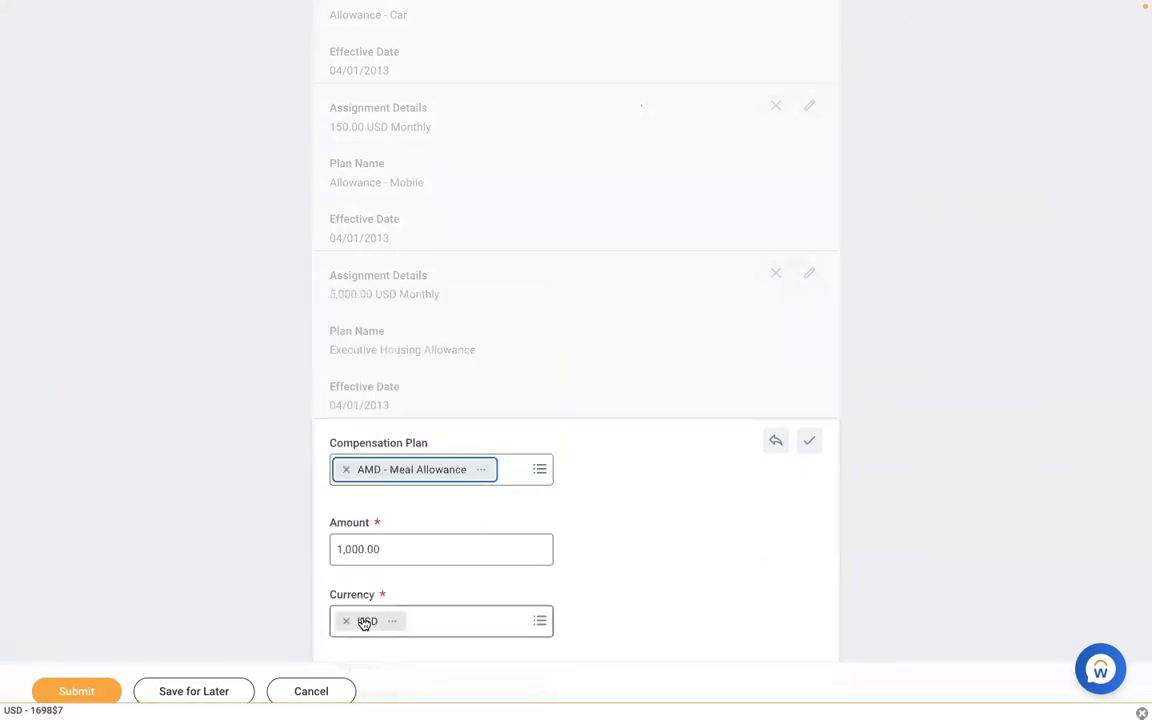
pyautogui.click(97, 696)
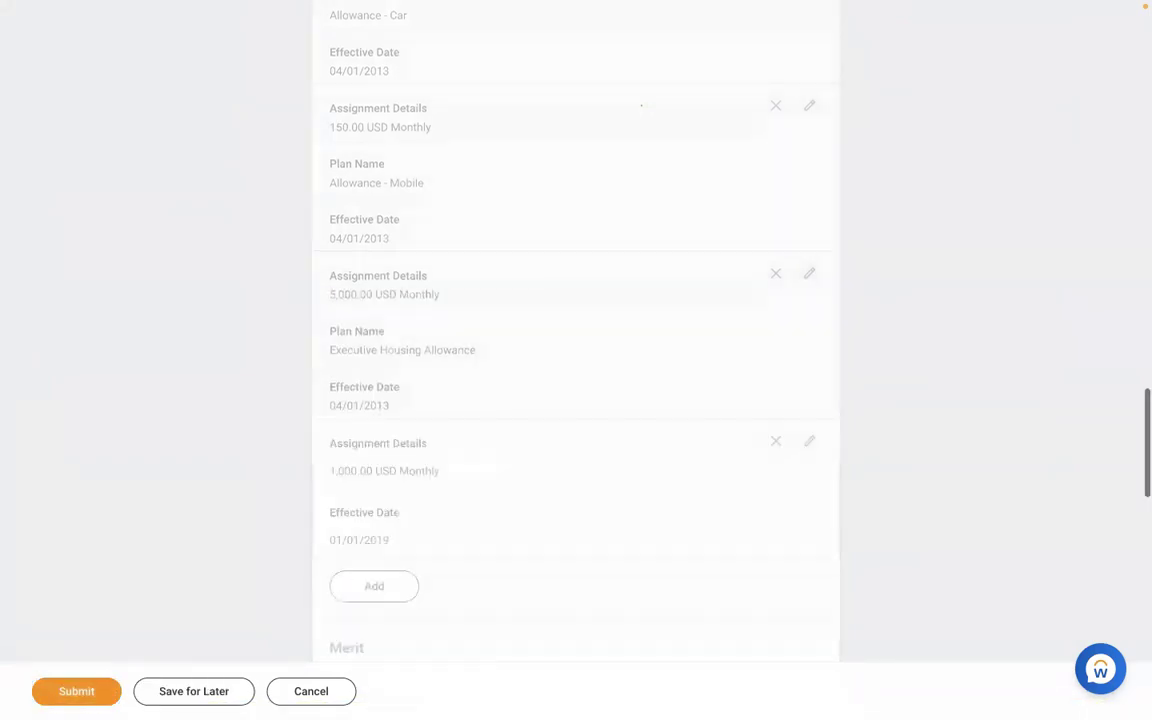
pyautogui.click(97, 695)
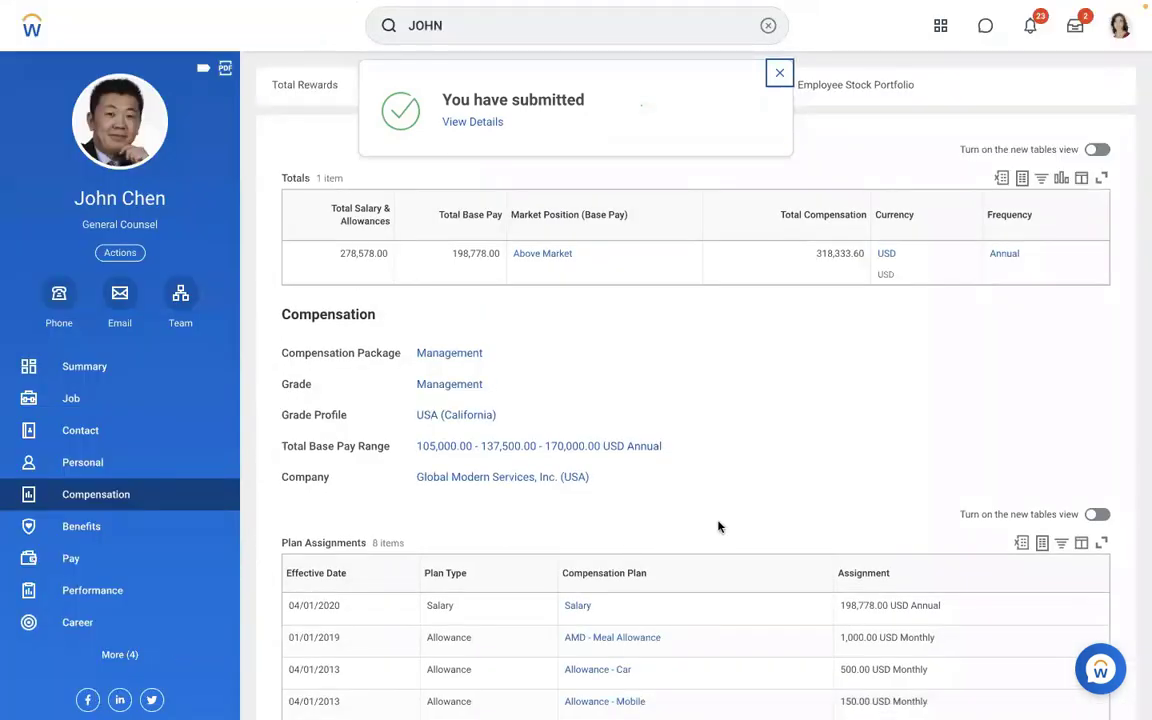
# - Confirm Meal Allowance is in Plan Assignments, then open actions for the 01/15/2019 payroll result
pyautogui.scroll(-2, 765, 501)
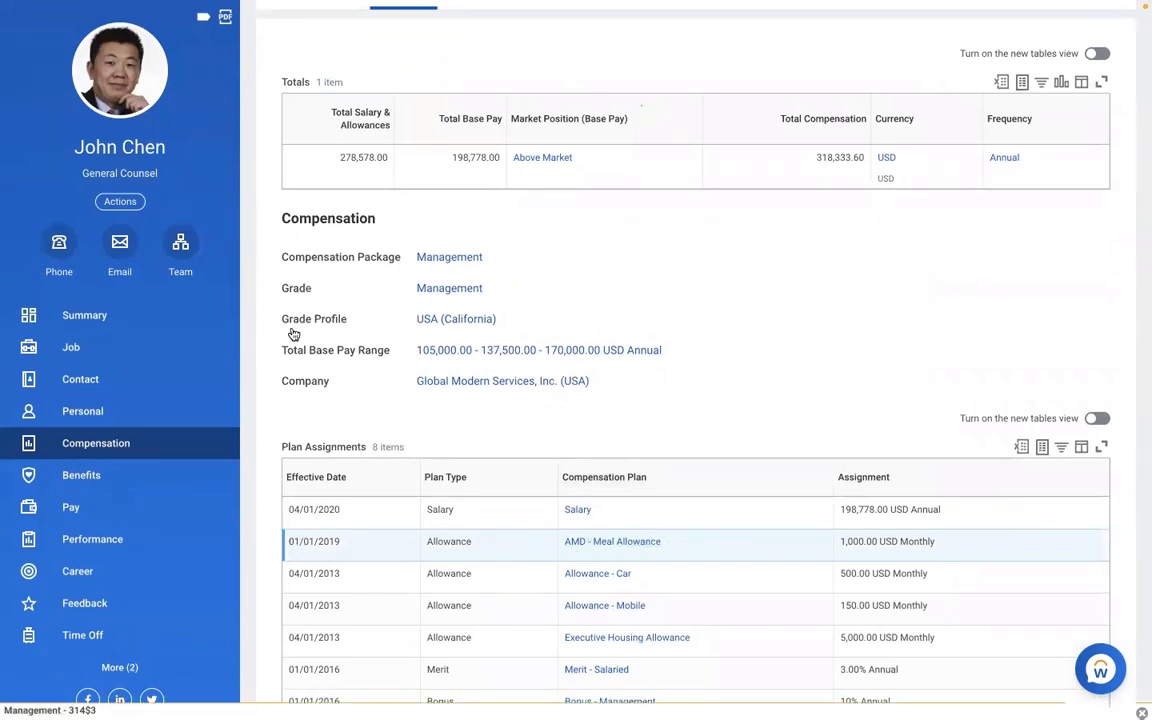
pyautogui.click(90, 510)
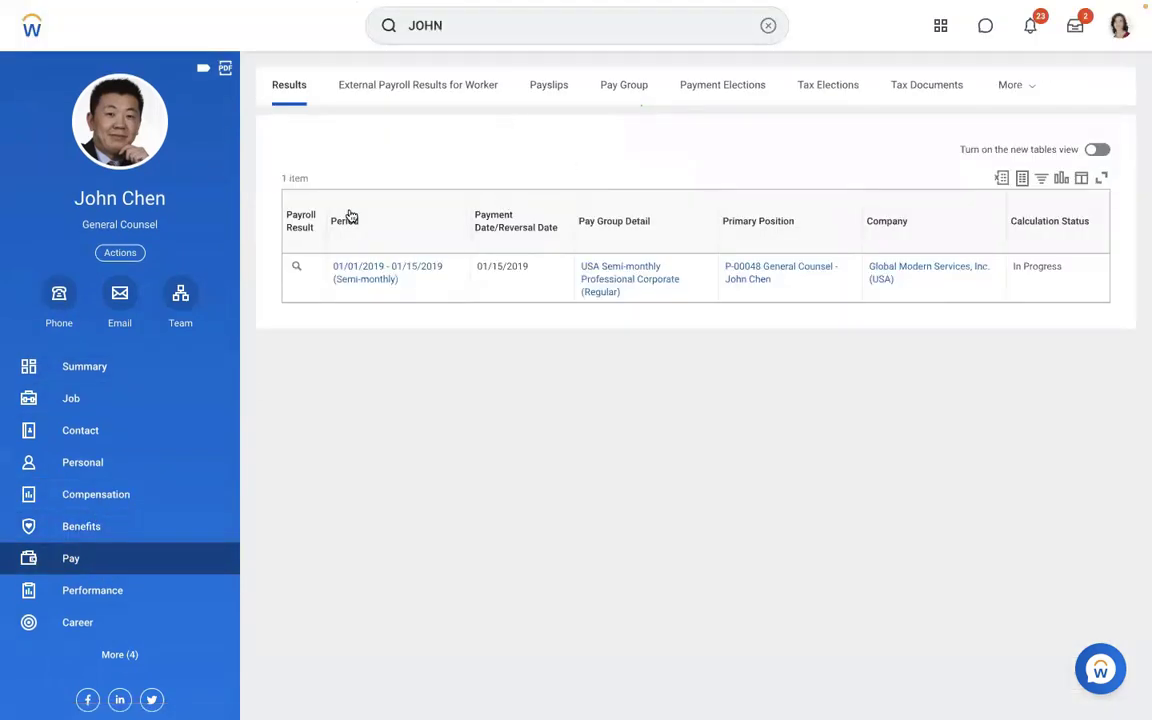
pyautogui.moveTo(306, 269)
pyautogui.click(310, 270)
# - View the 01/15/2019 payslip, review its six earnings totalling 13,783.46, then clear the search
pyautogui.moveTo(404, 330)
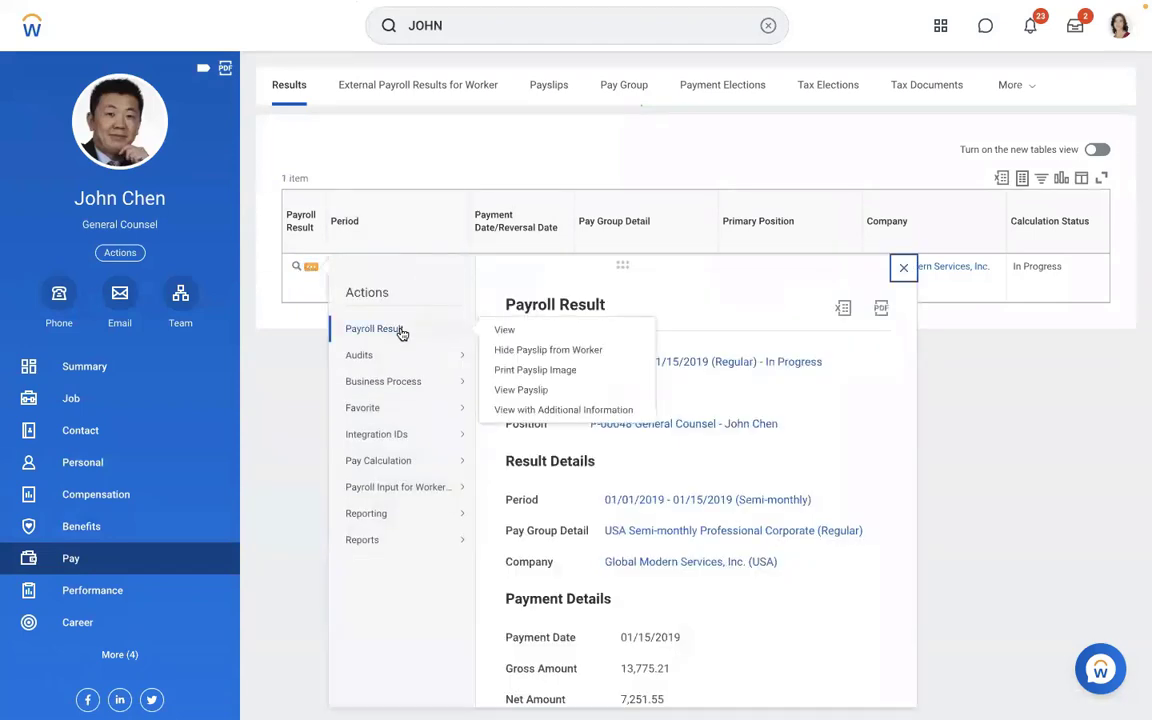
pyautogui.click(504, 392)
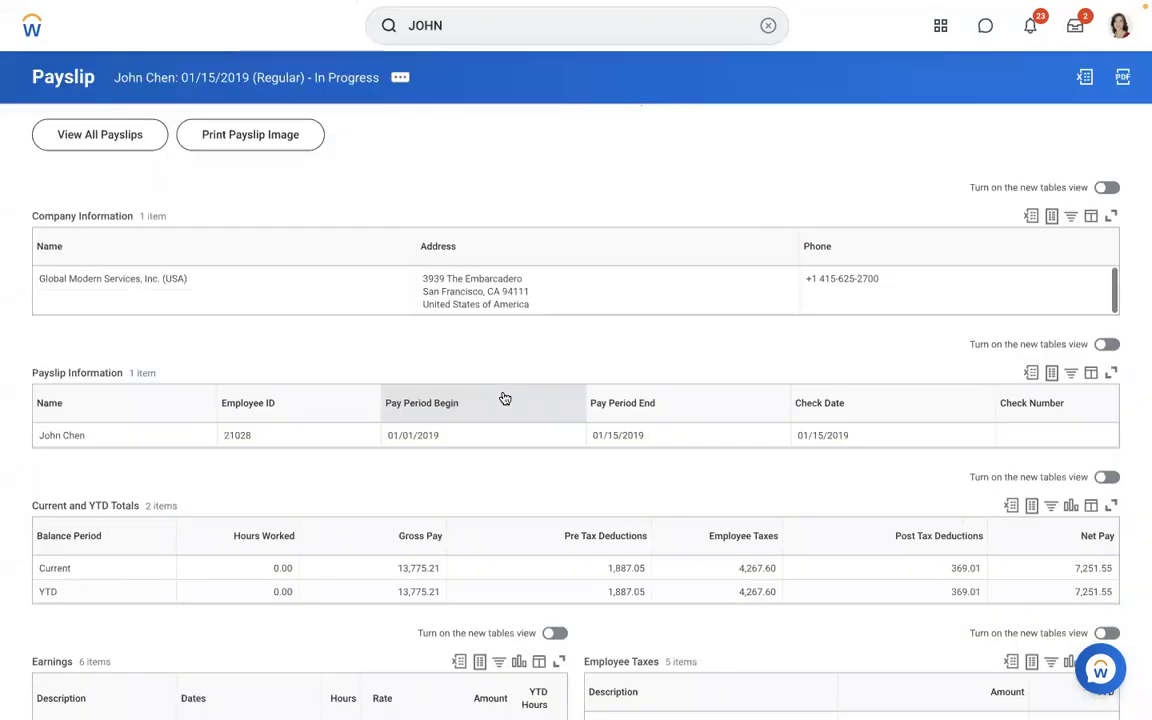
pyautogui.scroll(-1, 366, 494)
pyautogui.scroll(-5, 366, 494)
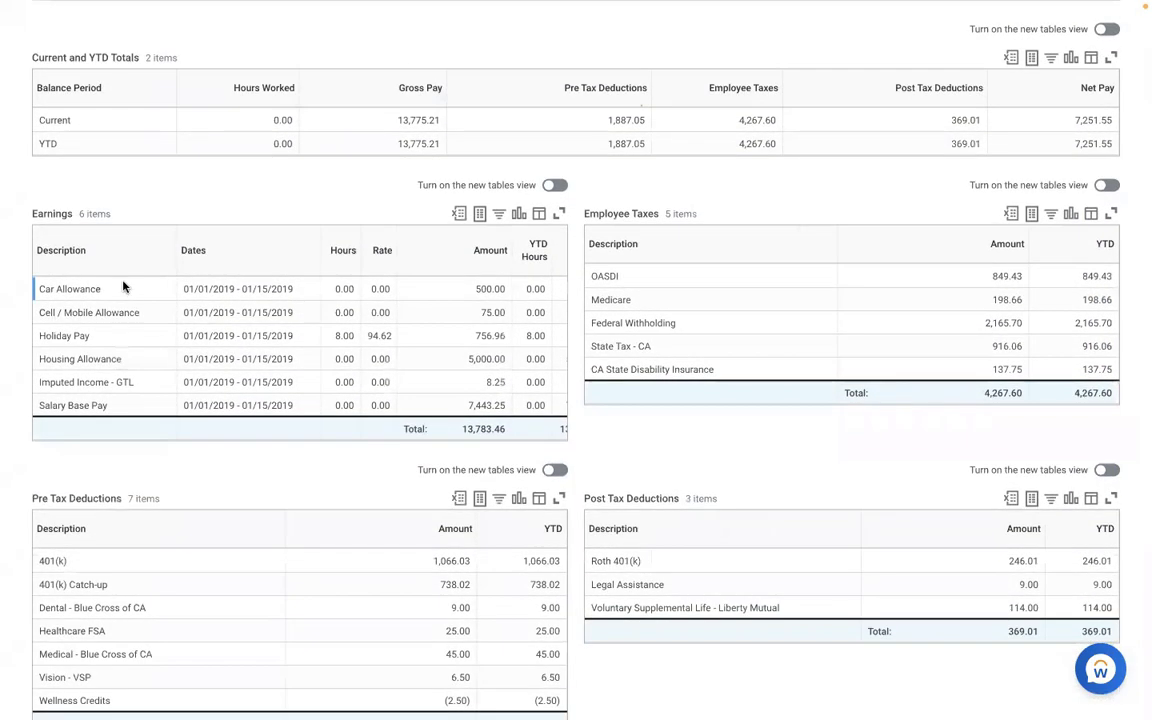
pyautogui.moveTo(36, 285); pyautogui.dragTo(141, 405)
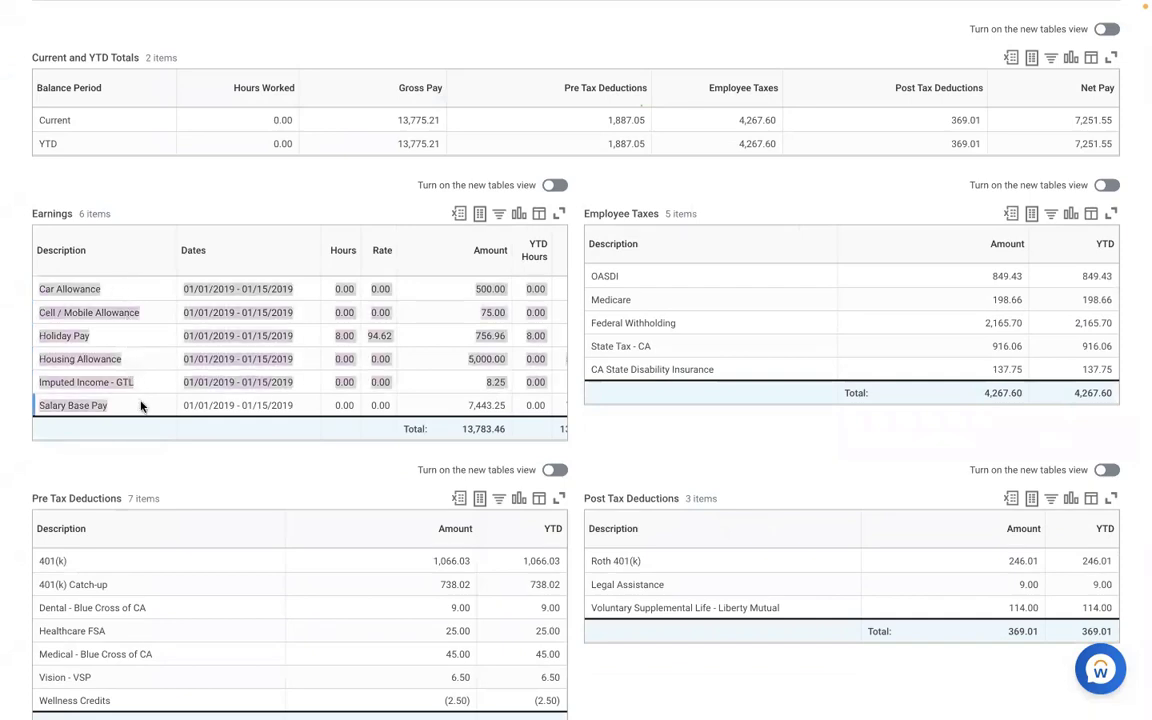
pyautogui.click(142, 475)
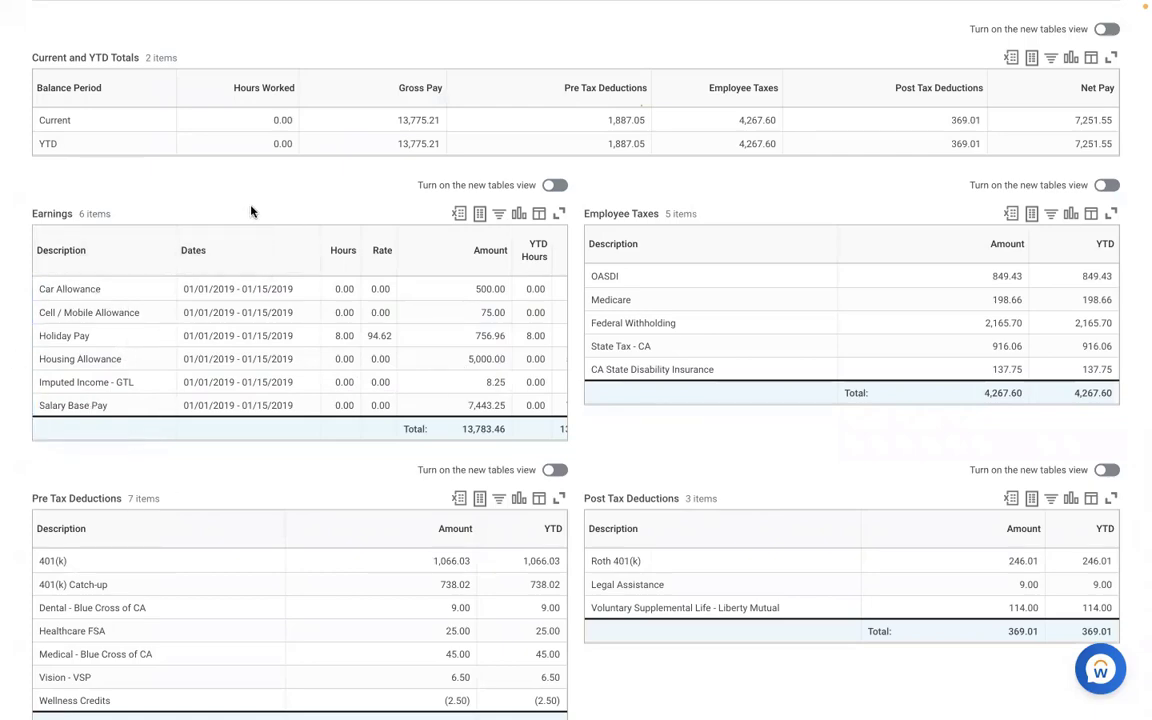
pyautogui.scroll(3, 251, 211)
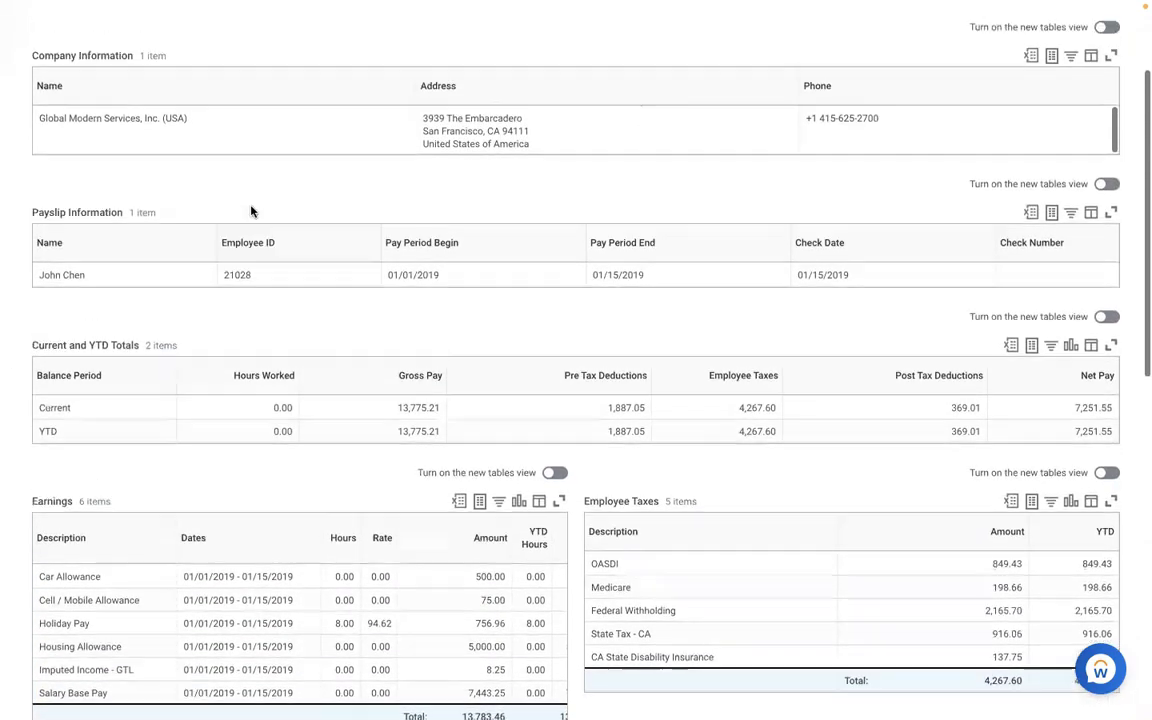
pyautogui.scroll(2, 251, 211)
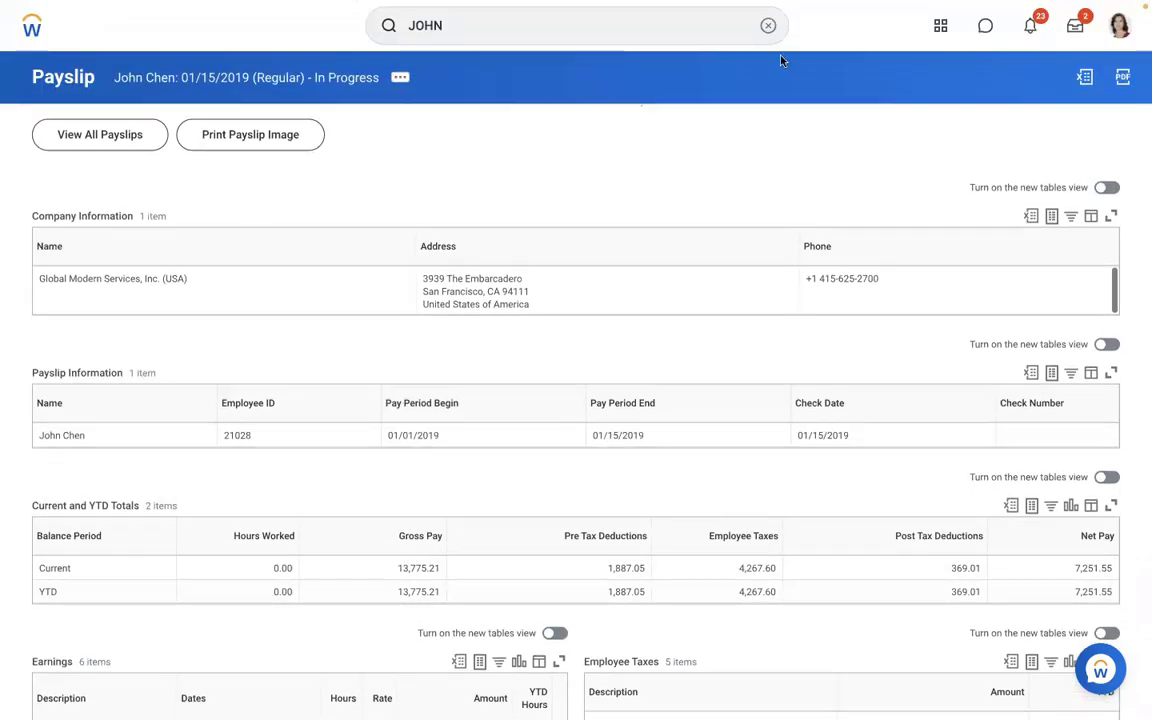
pyautogui.click(768, 27)
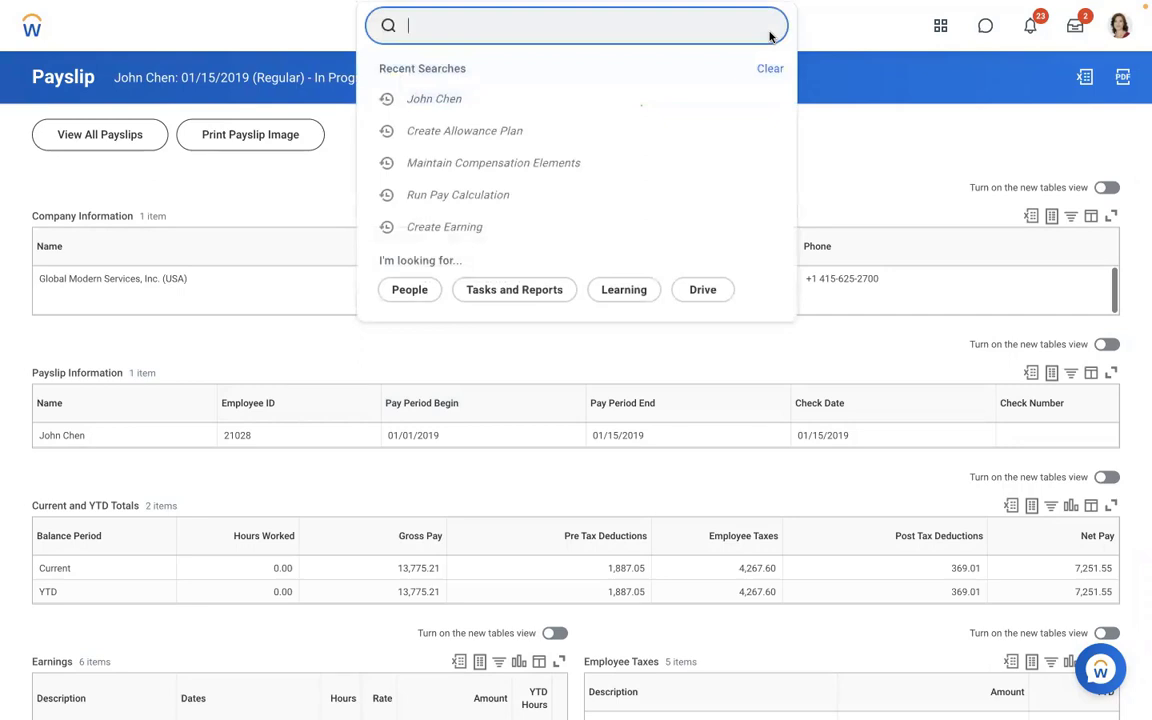
# - Search 'create earning' and open the Create Earning task
pyautogui.click(682, 31)
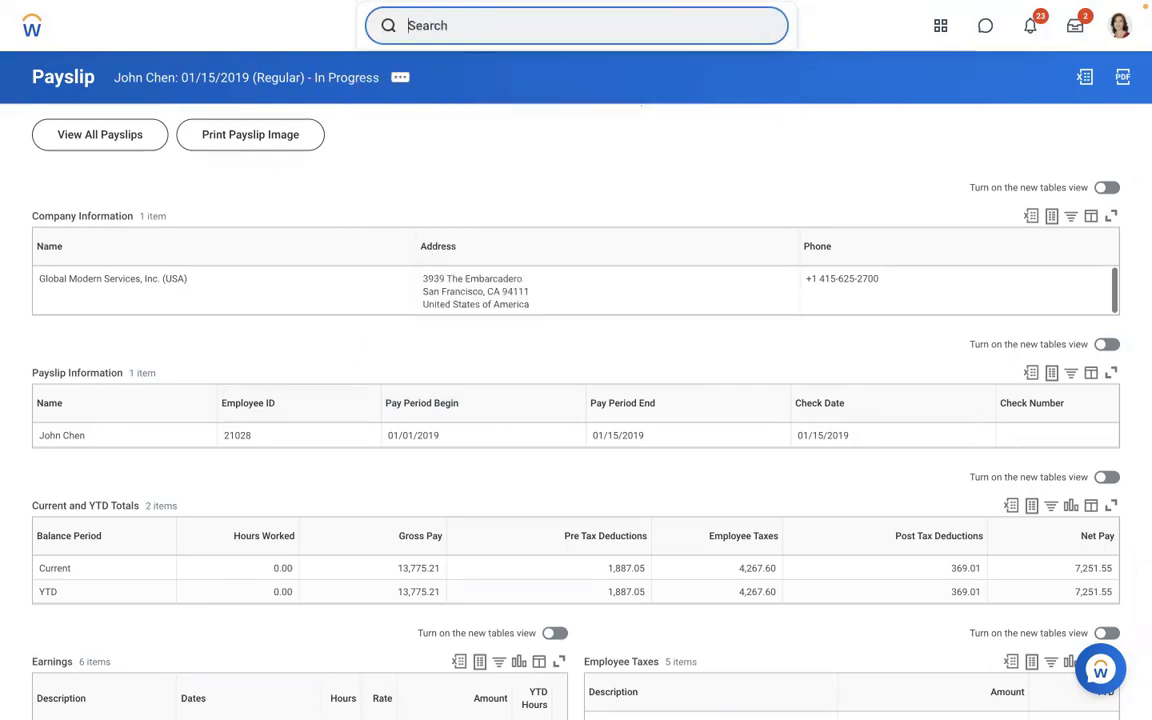
pyautogui.write('A')
pyautogui.click(683, 31)
pyautogui.press('BackSpace')
pyautogui.write('create ea')
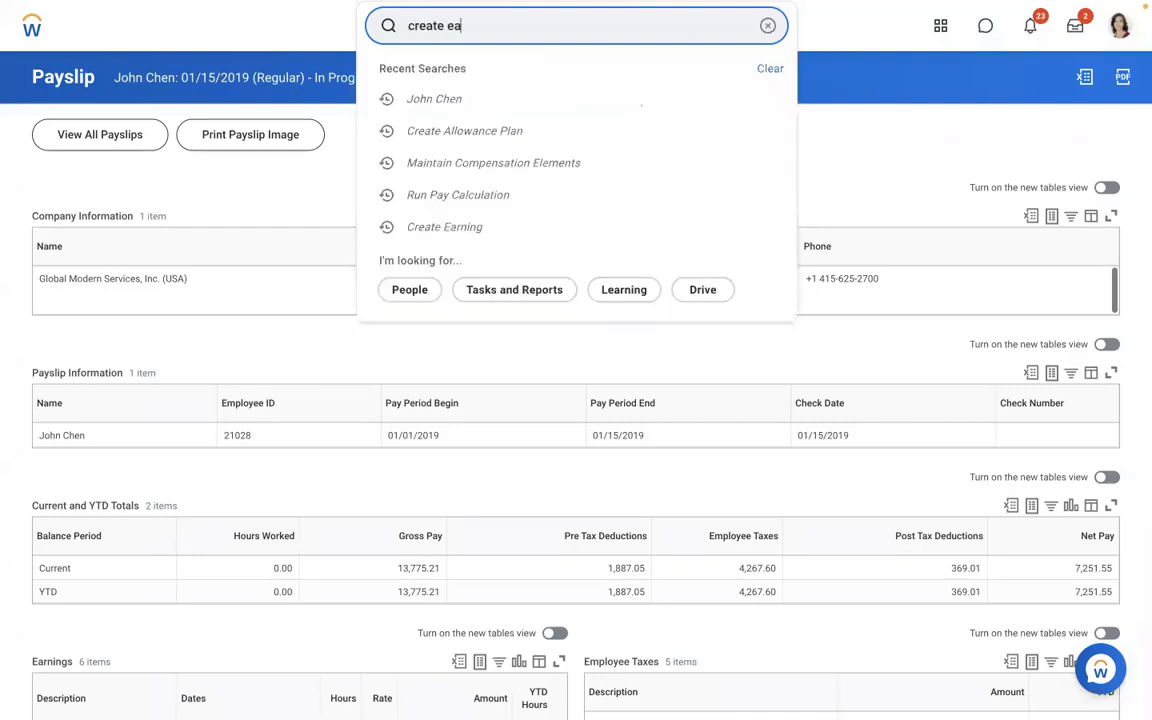
pyautogui.write('rning')
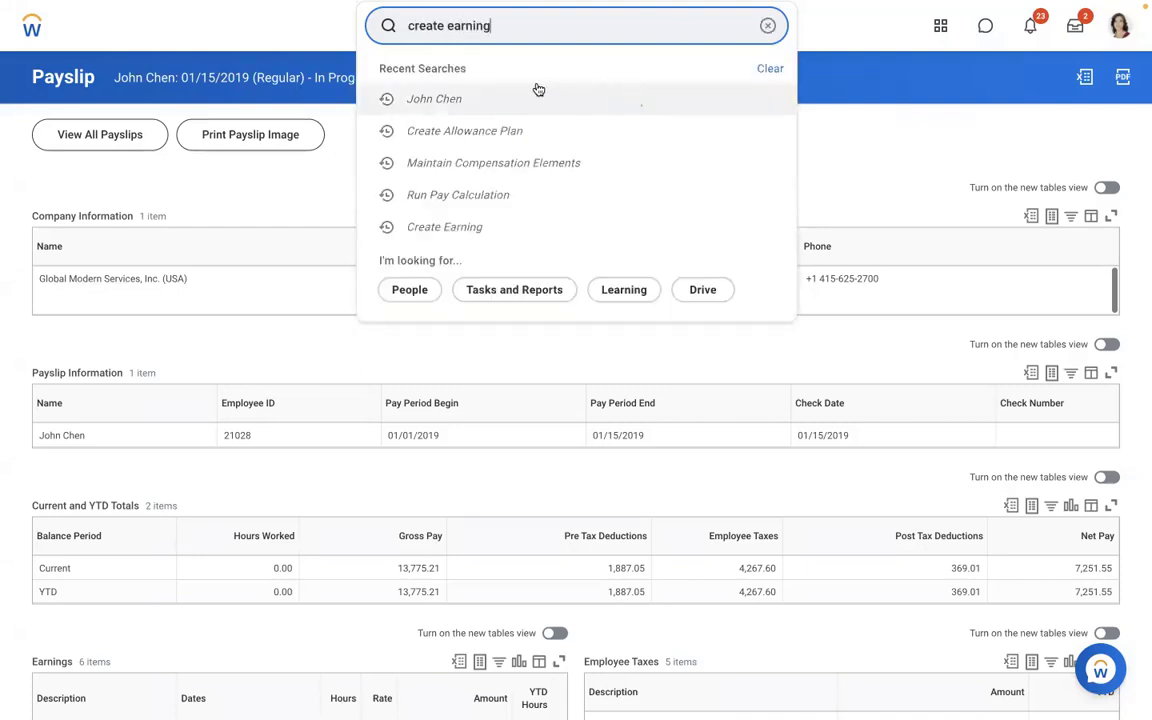
pyautogui.click(537, 86)
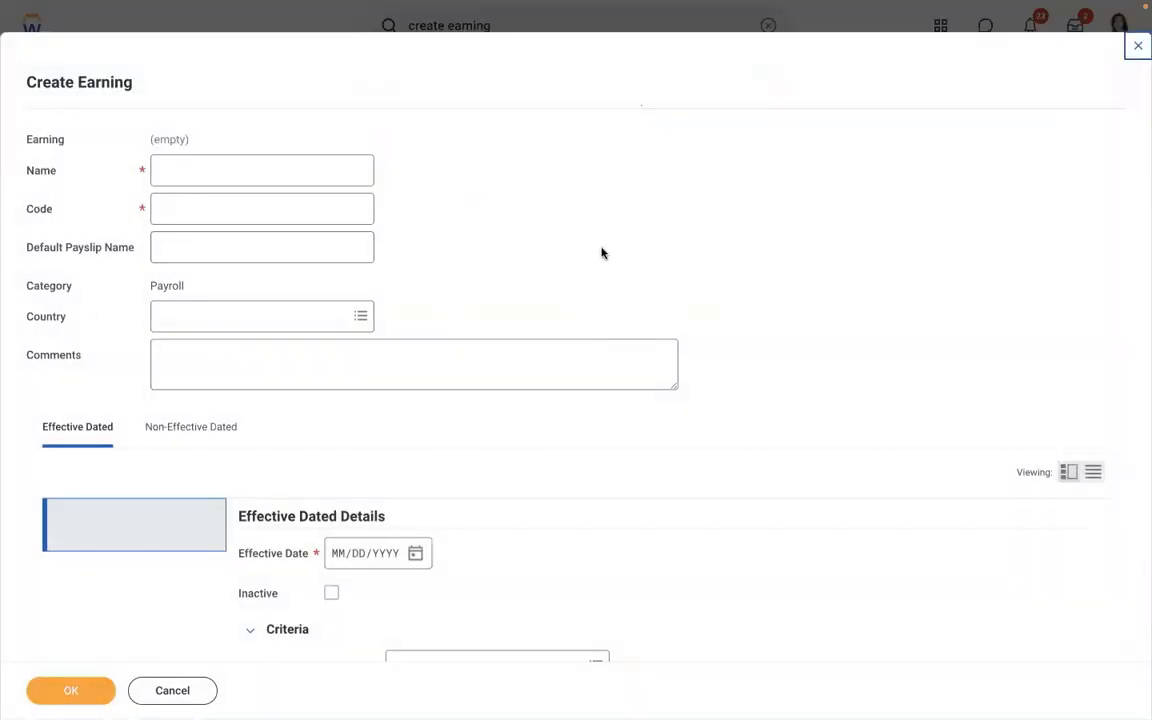
# - Enter the earning Name 'AMD - Meal Allowance' and Code 'AMDMA'
pyautogui.click(273, 175)
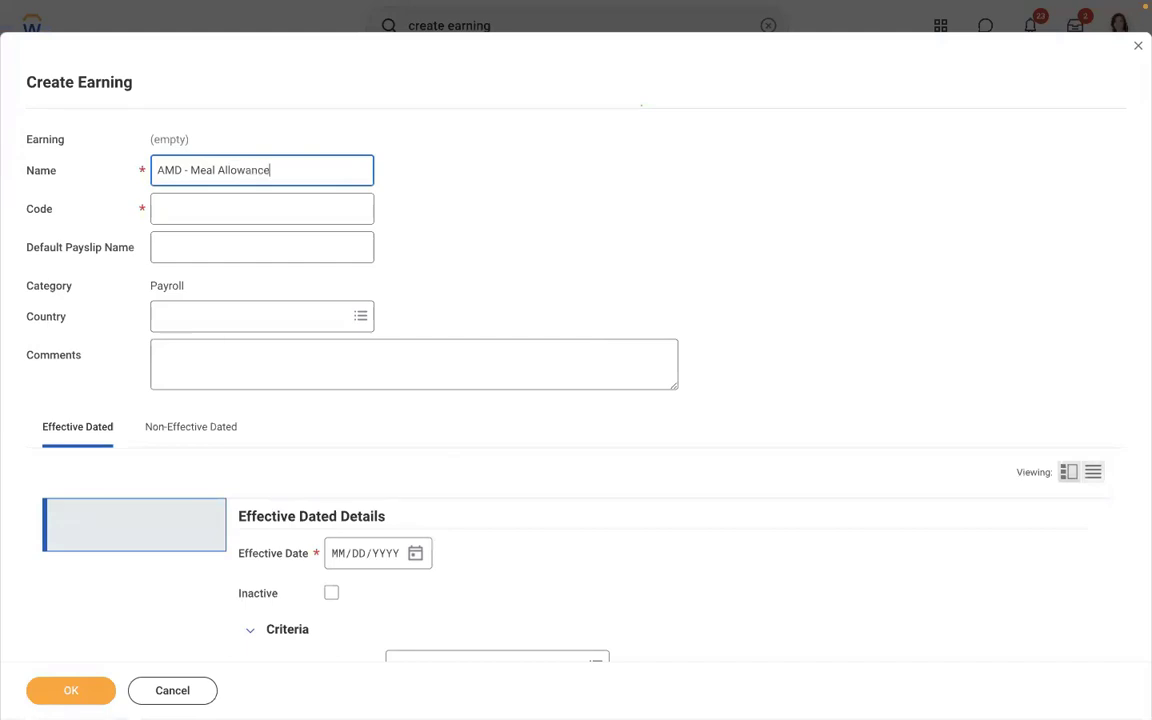
pyautogui.click(252, 211)
pyautogui.write('AMDMA')
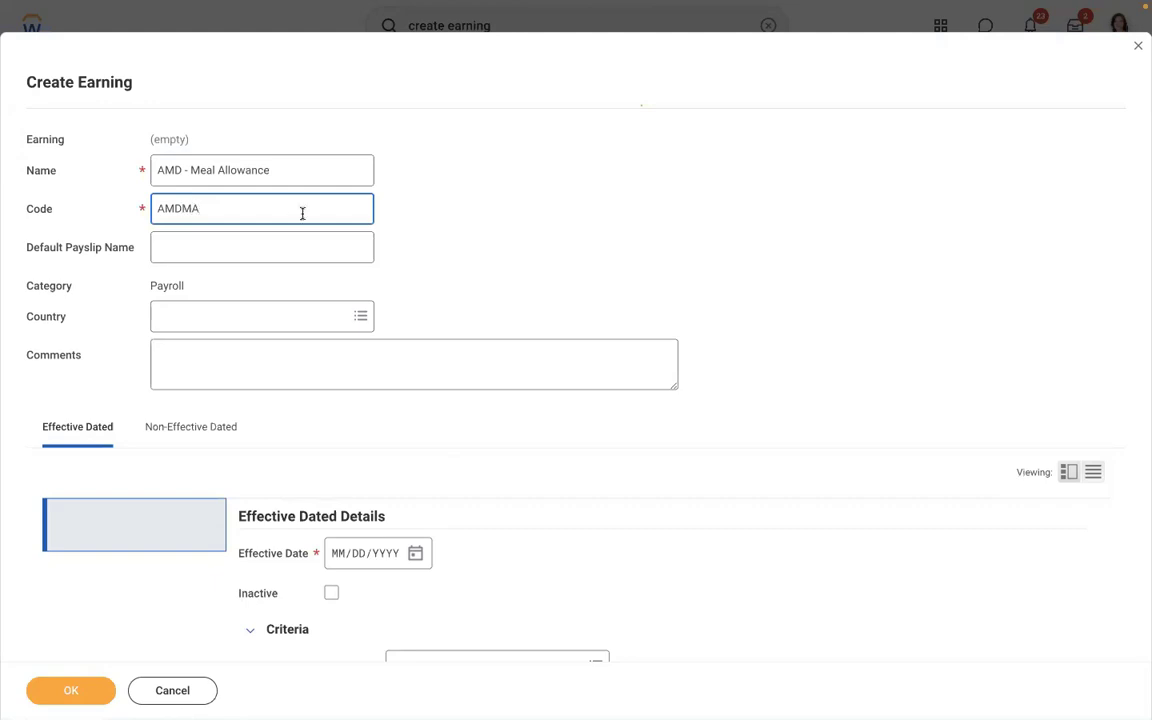
pyautogui.click(203, 253)
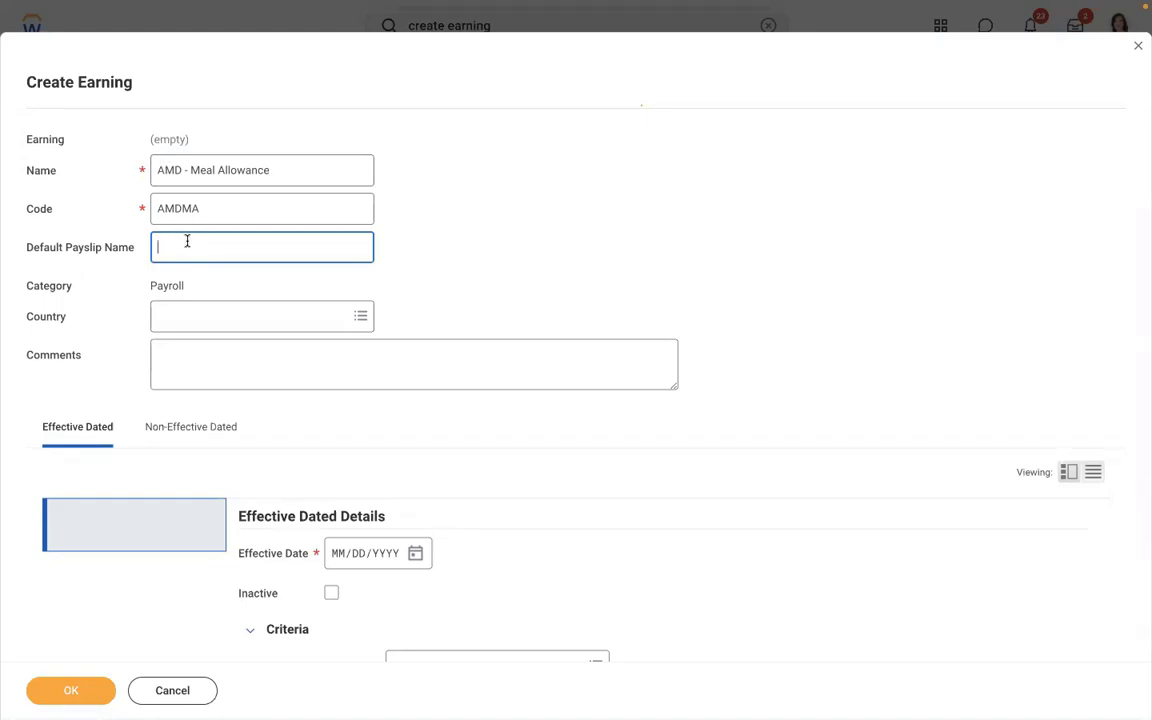
pyautogui.click(285, 163)
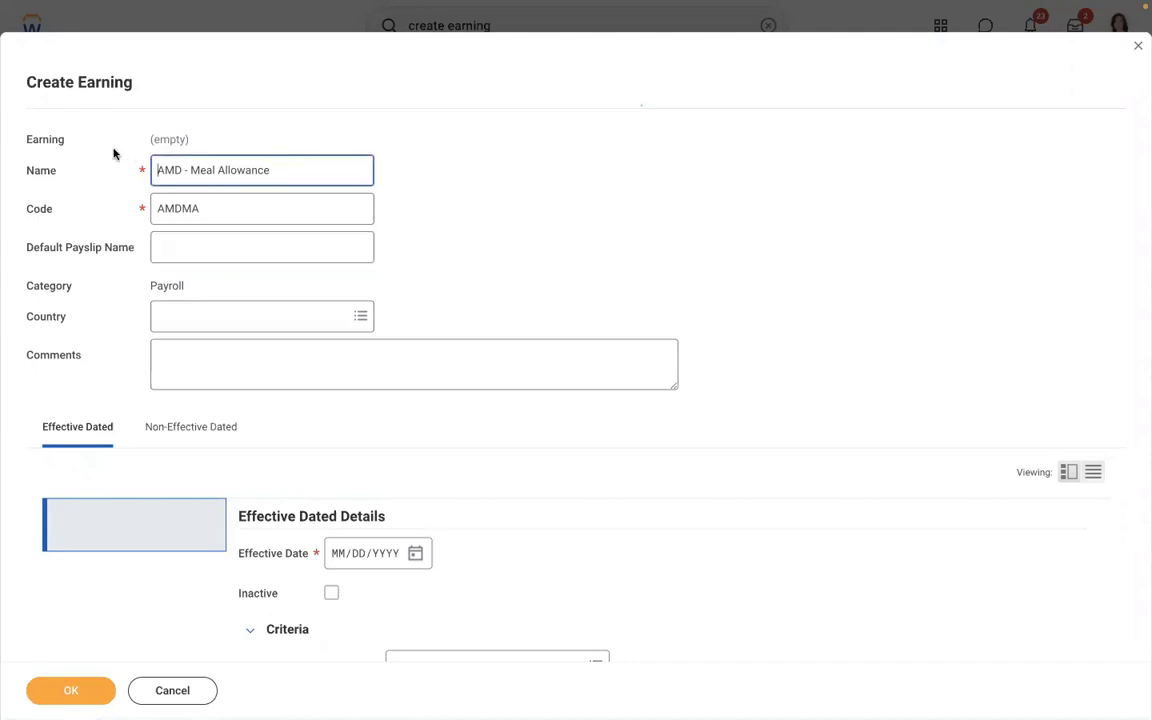
pyautogui.moveTo(270, 170); pyautogui.dragTo(158, 158)
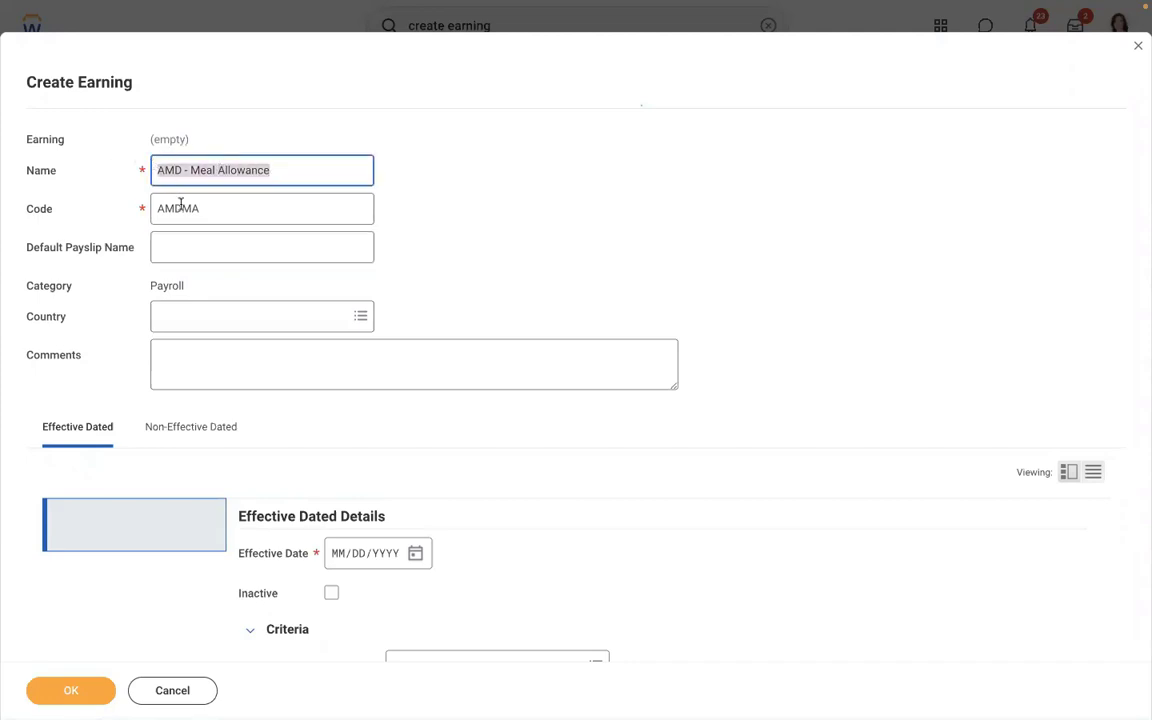
# - Empty the Default Payslip Name field, leaving the earning name unchanged
pyautogui.click(184, 256)
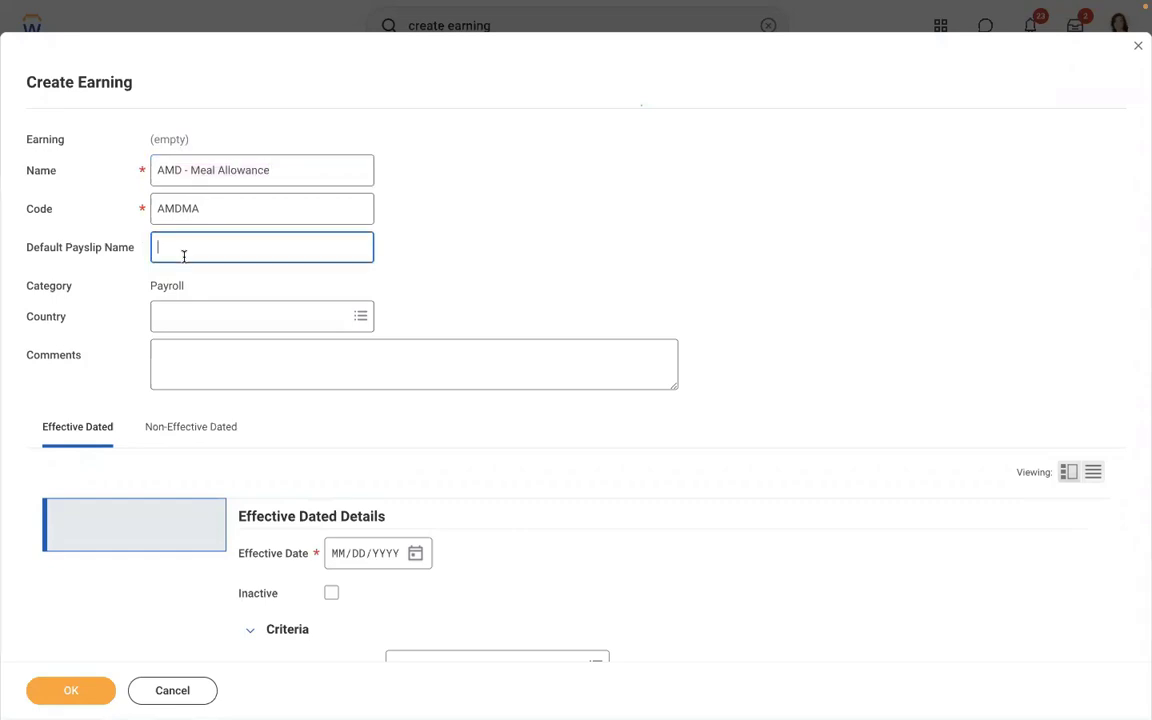
pyautogui.write('Meal Allowance')
pyautogui.moveTo(152, 241); pyautogui.dragTo(110, 235)
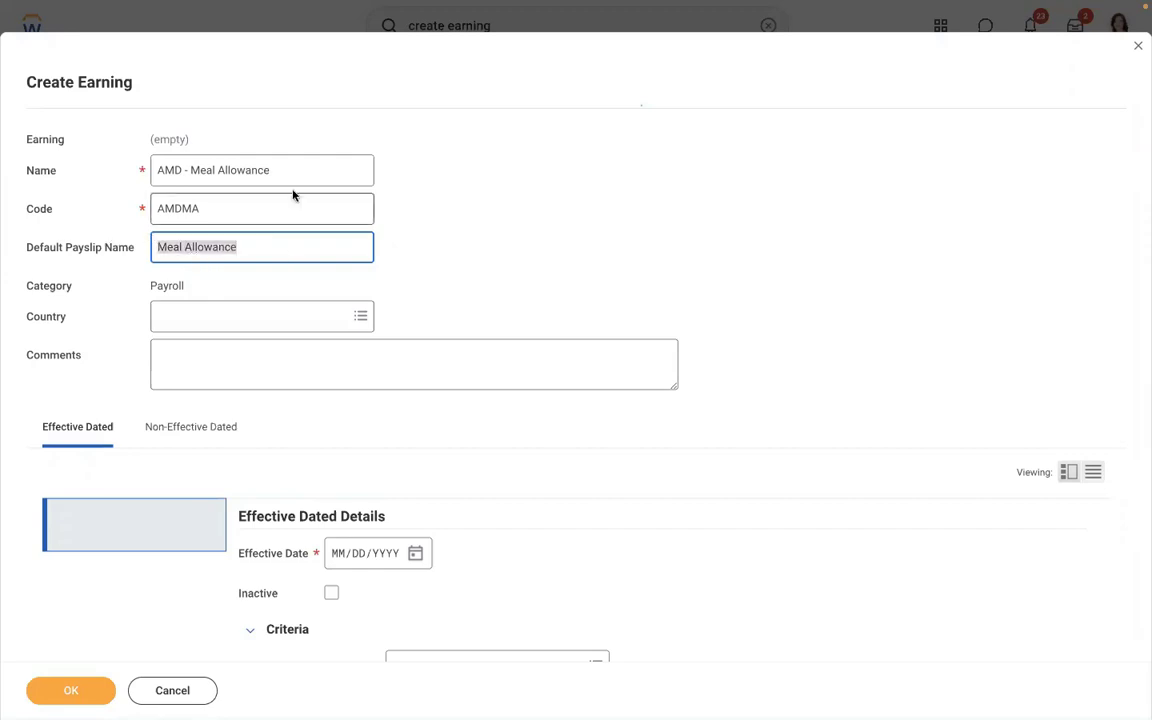
pyautogui.moveTo(286, 174); pyautogui.dragTo(104, 143)
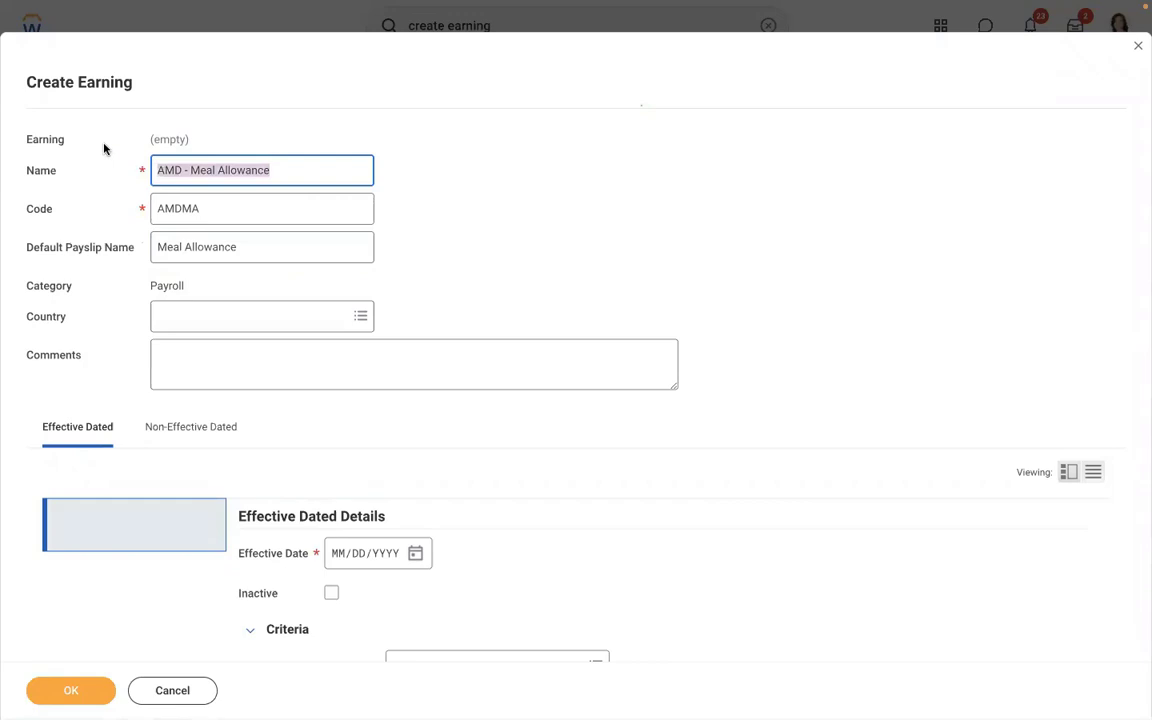
pyautogui.click(268, 172)
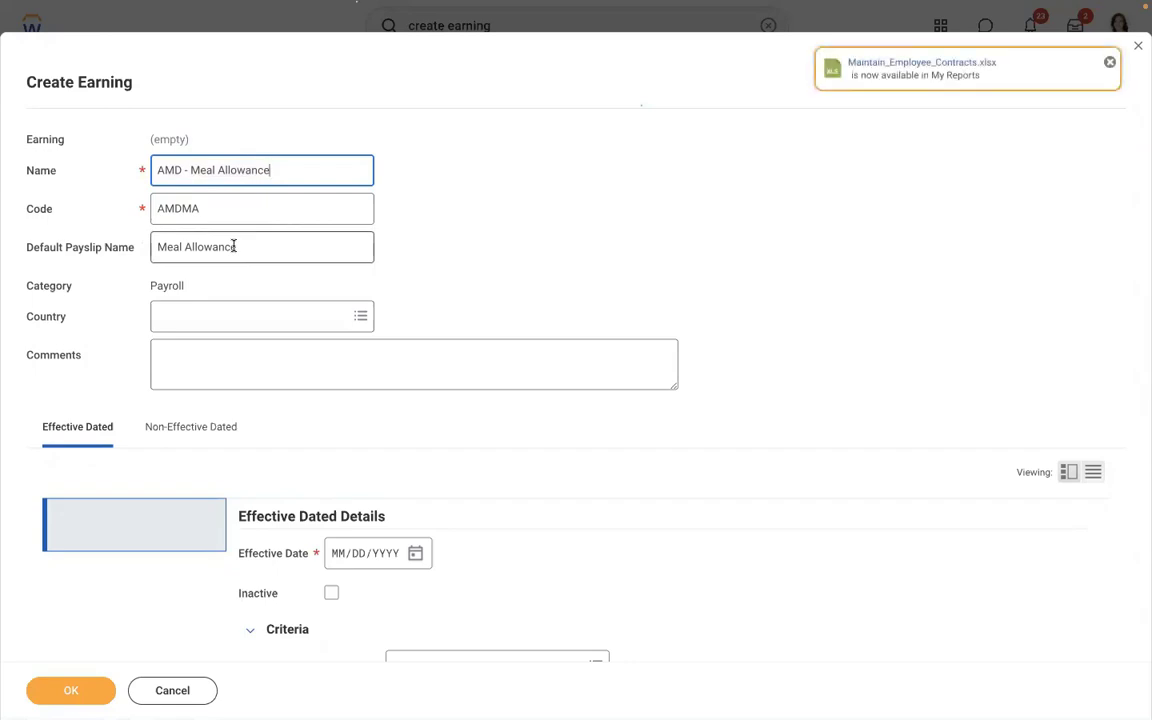
pyautogui.click(234, 247)
pyautogui.doubleClick(244, 248)
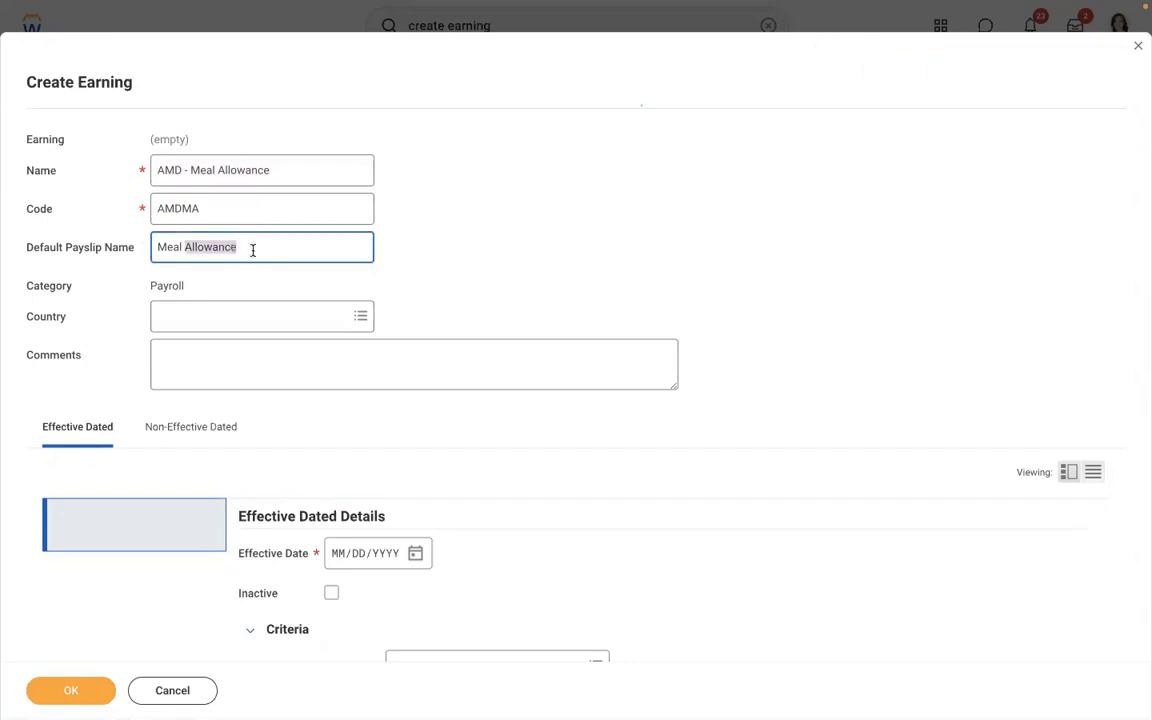
pyautogui.click(252, 249)
pyautogui.moveTo(239, 249); pyautogui.dragTo(161, 229)
pyautogui.press('BackSpace')
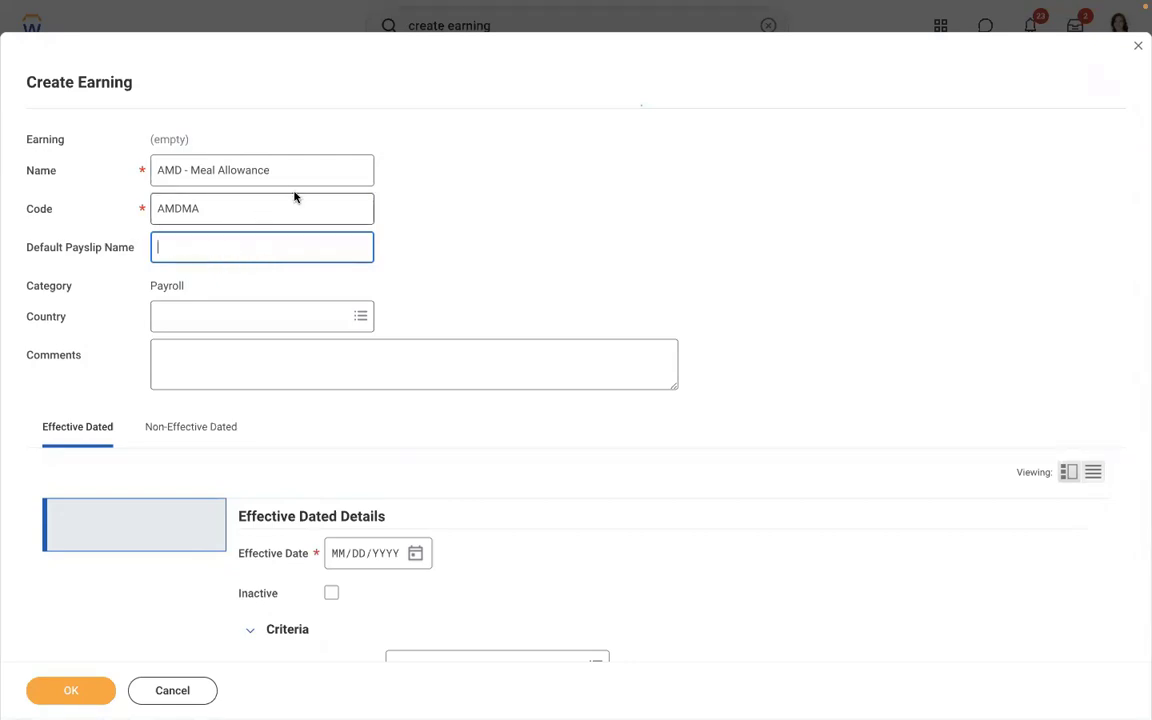
pyautogui.click(270, 170)
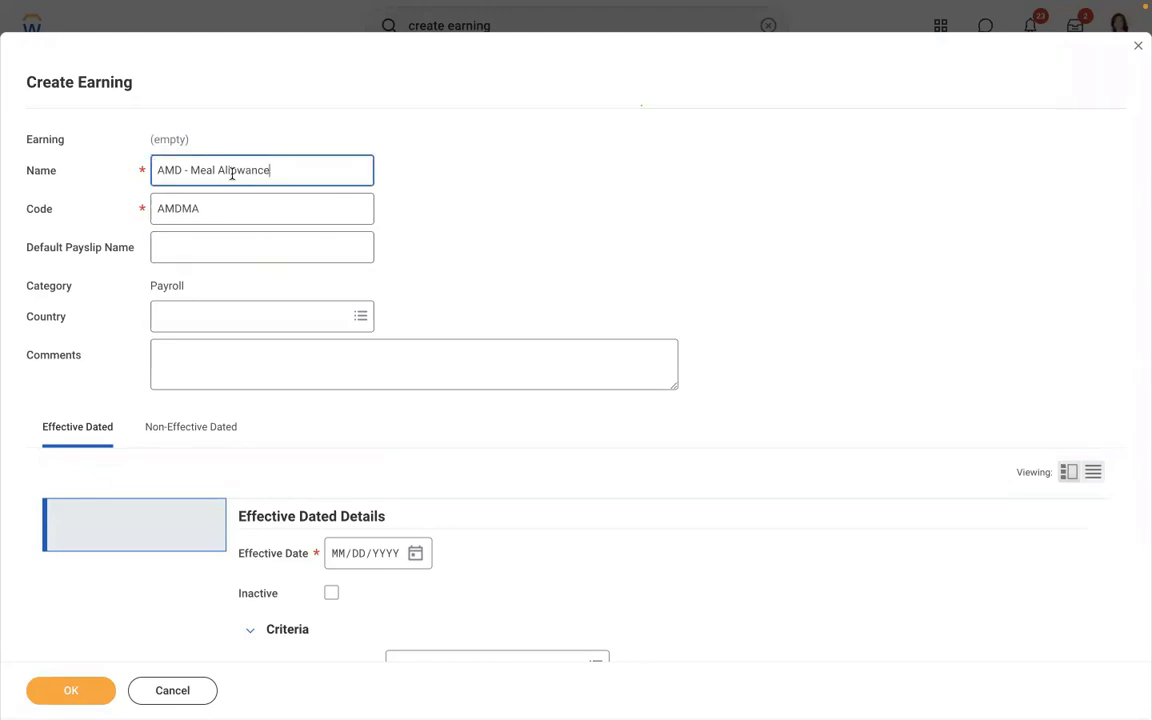
pyautogui.click(345, 138)
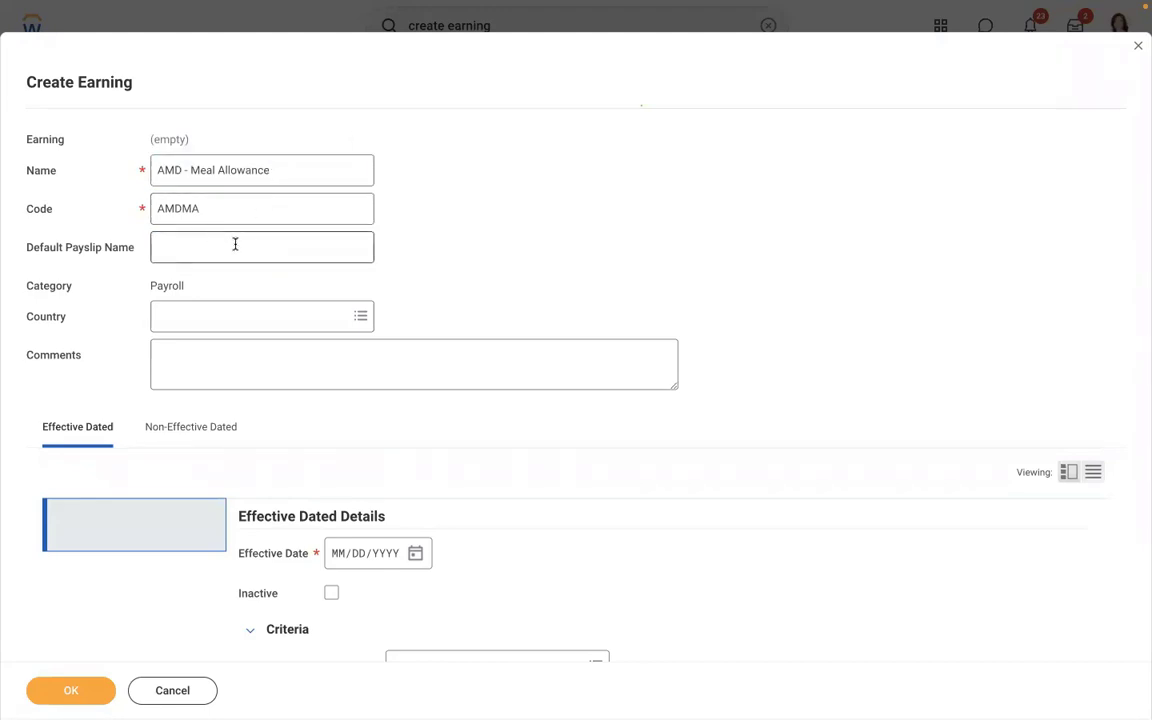
# - Set the earning's country to United States of America and effective date to 01/01/2019
pyautogui.click(202, 316)
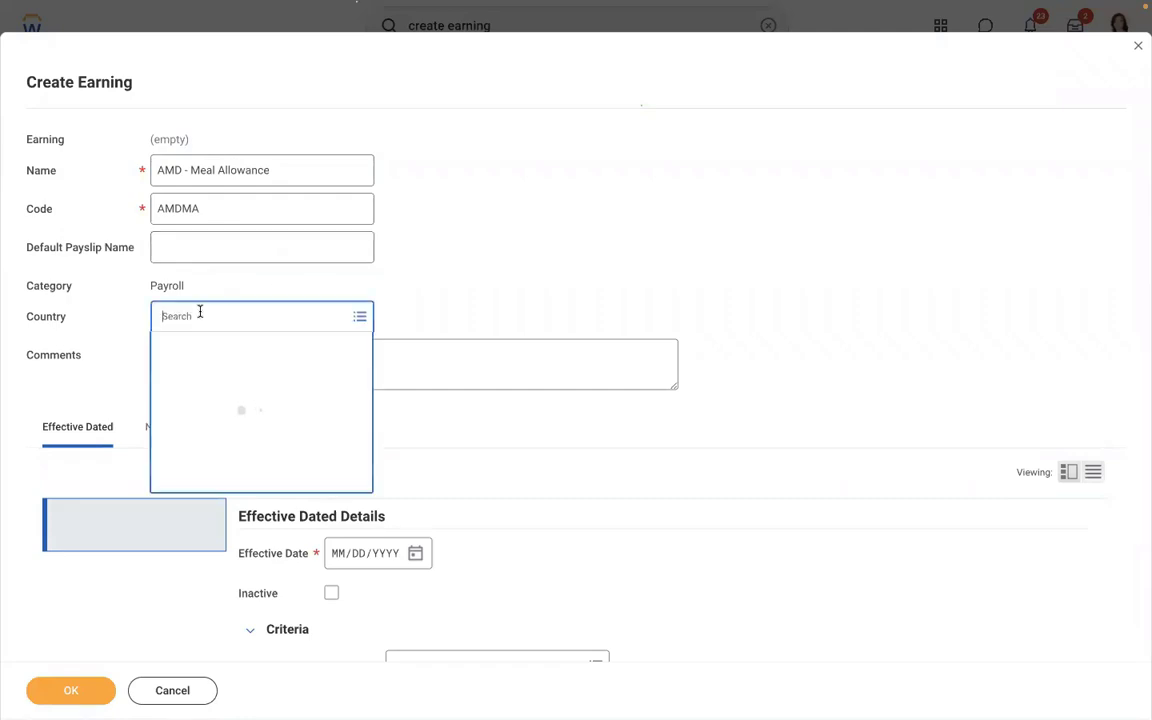
pyautogui.write('usa')
pyautogui.press('Return')
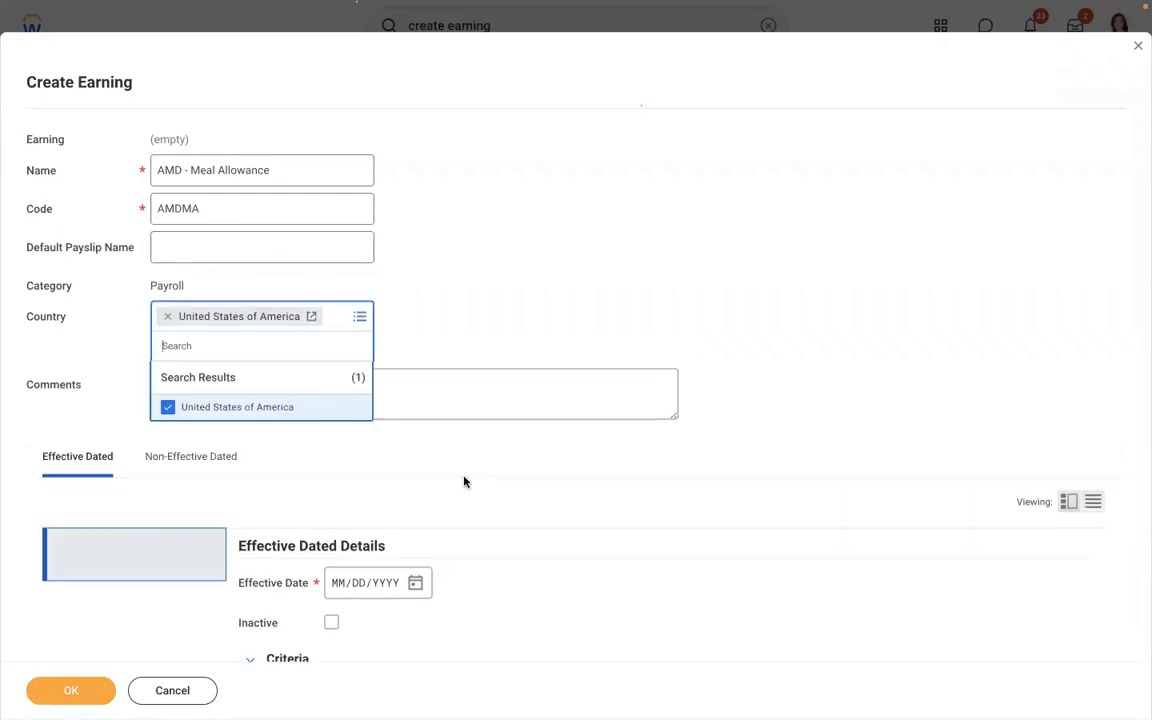
pyautogui.click(464, 482)
pyautogui.scroll(-5, 464, 482)
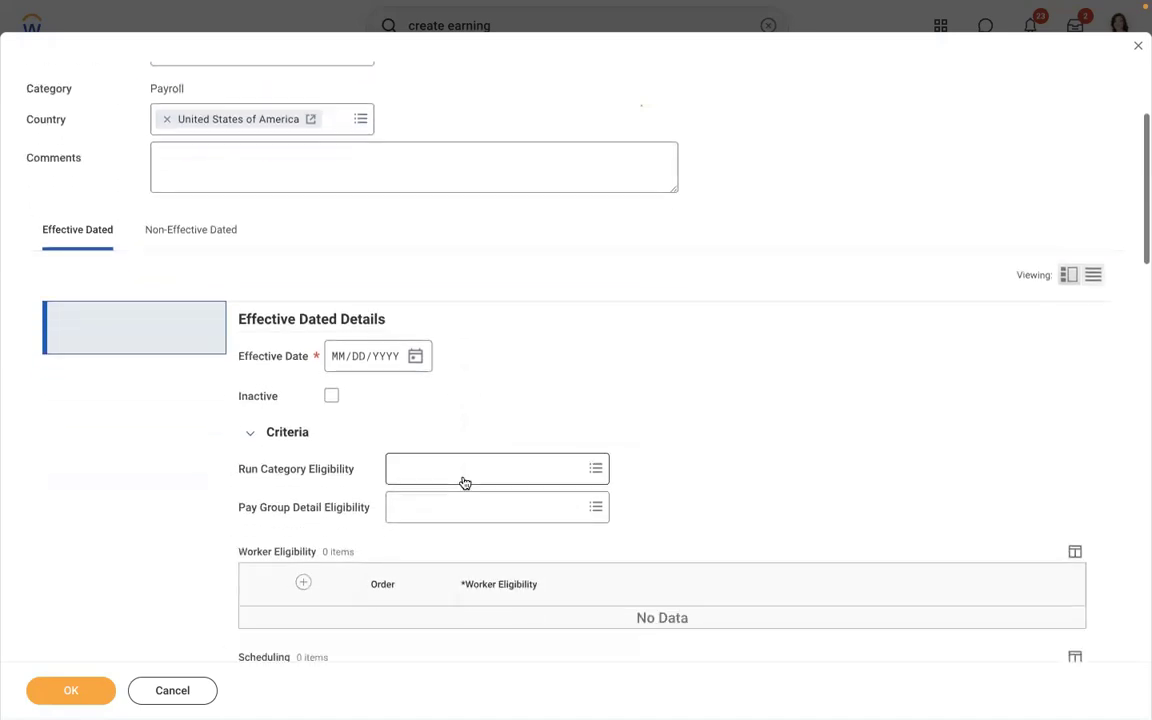
pyautogui.click(340, 298)
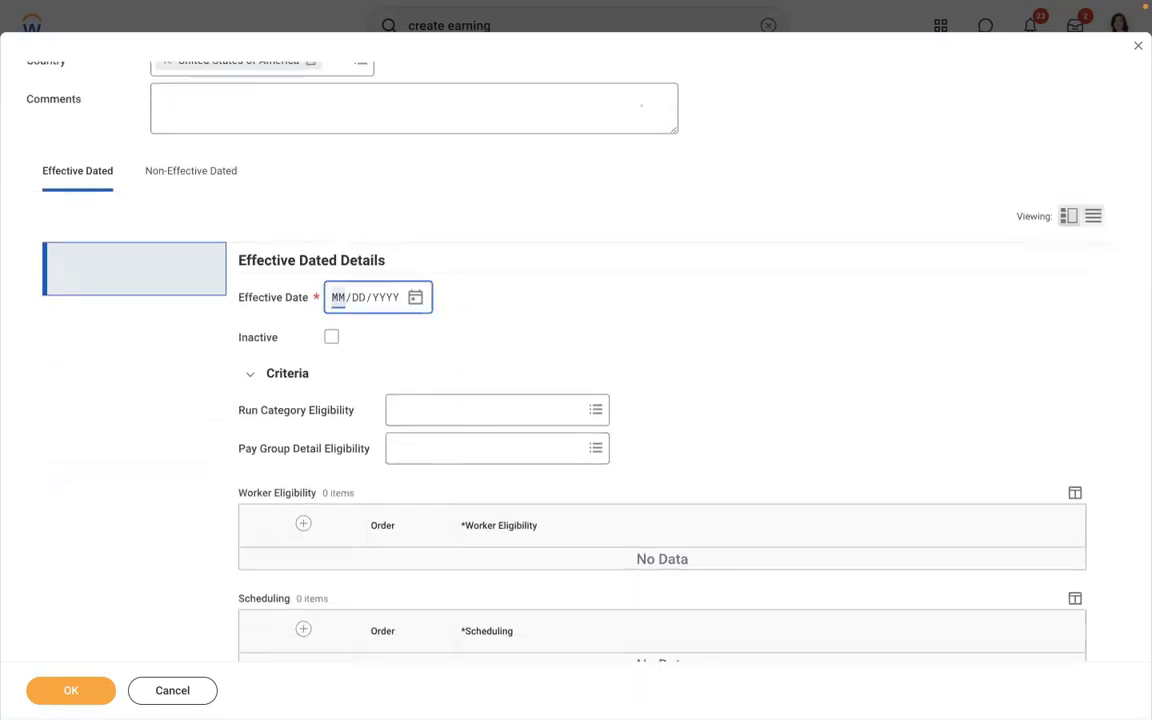
pyautogui.write('01/01/2019')
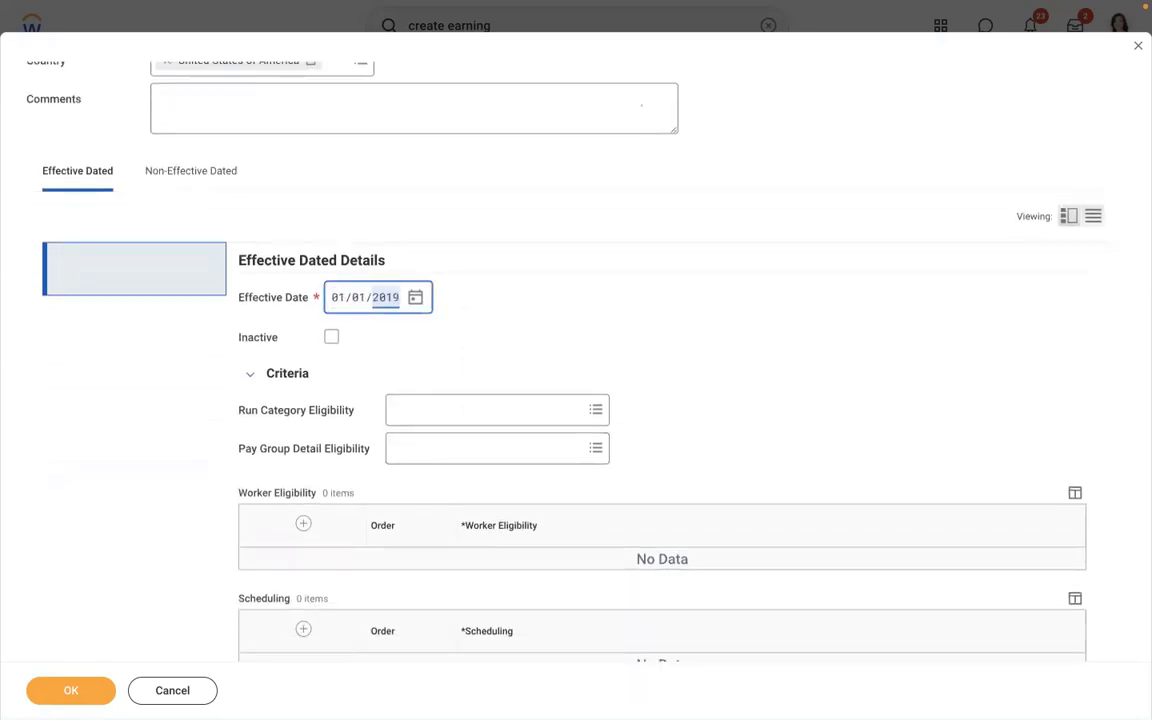
pyautogui.click(593, 273)
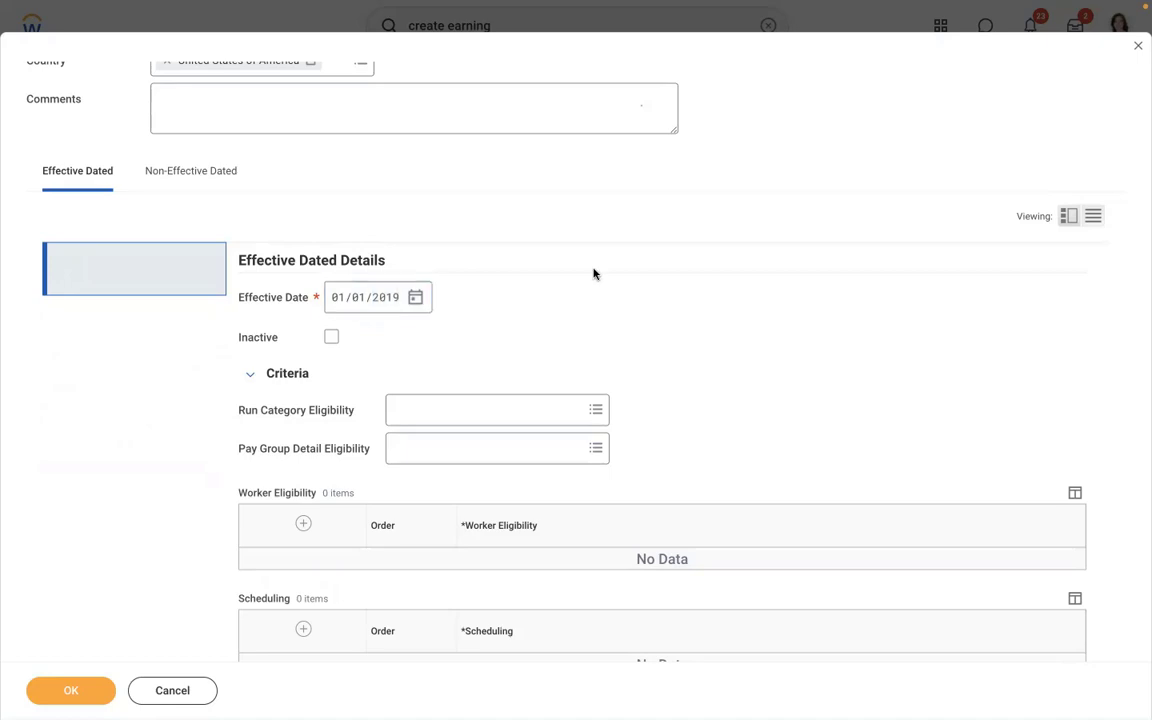
# - Make the earning eligible for the Regular run category
pyautogui.scroll(-2, 593, 273)
pyautogui.click(504, 279)
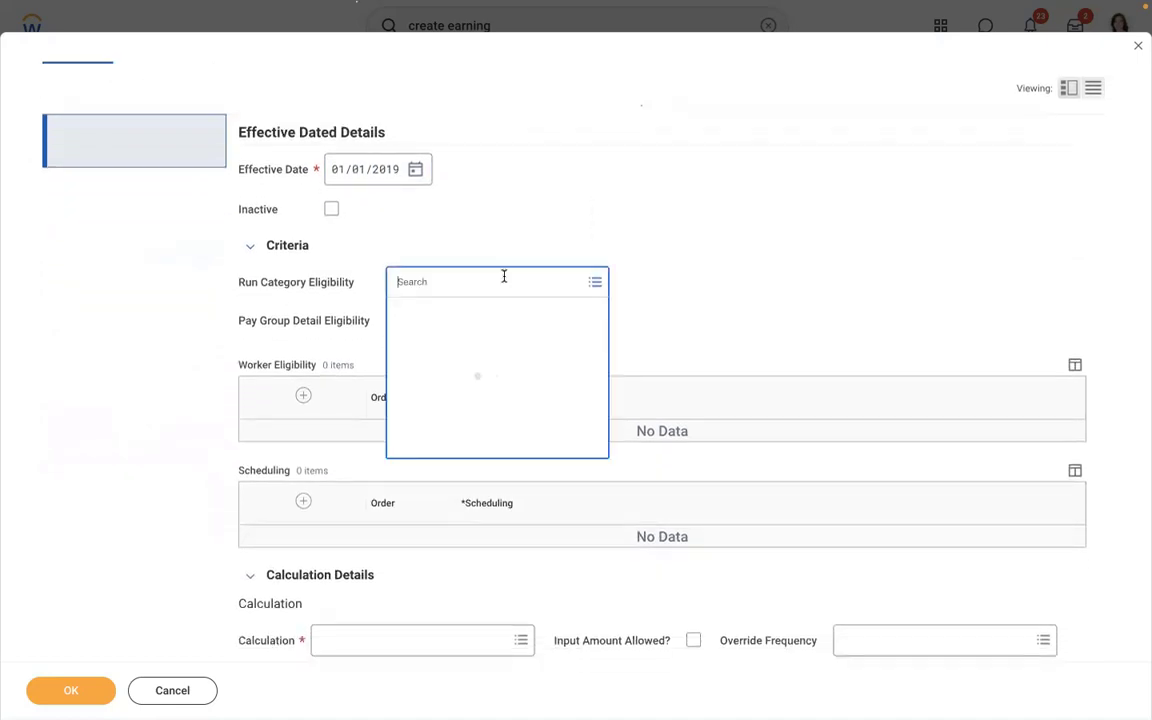
pyautogui.write('regu')
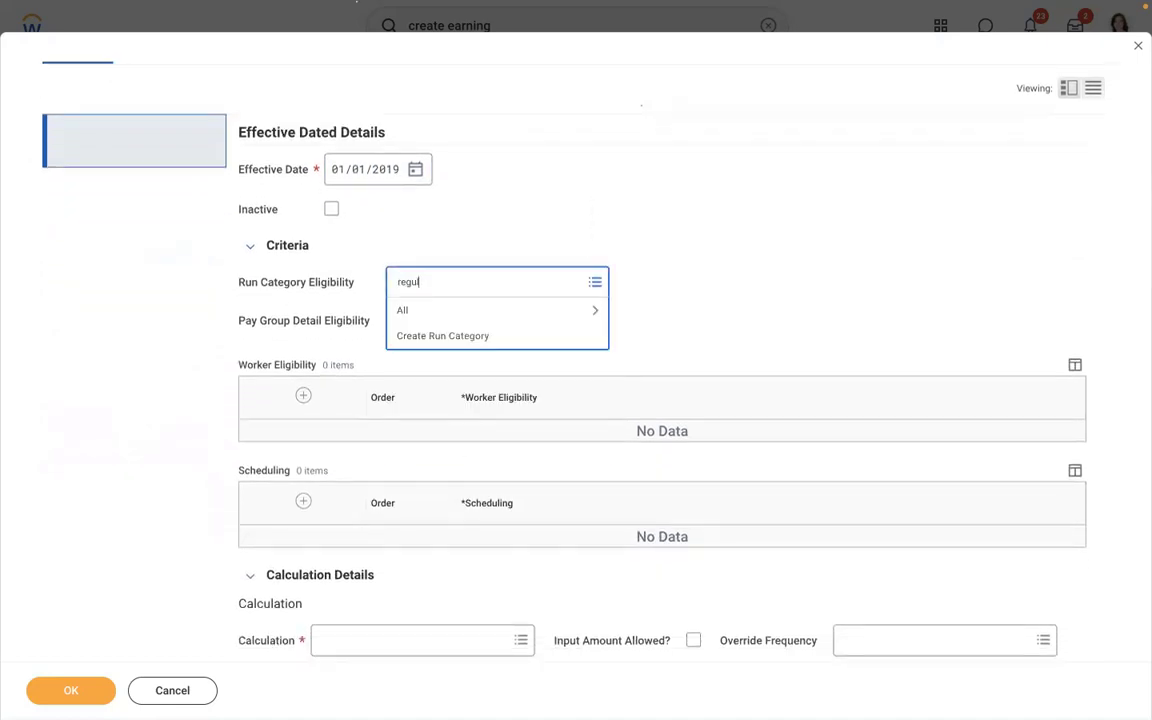
pyautogui.write('lar')
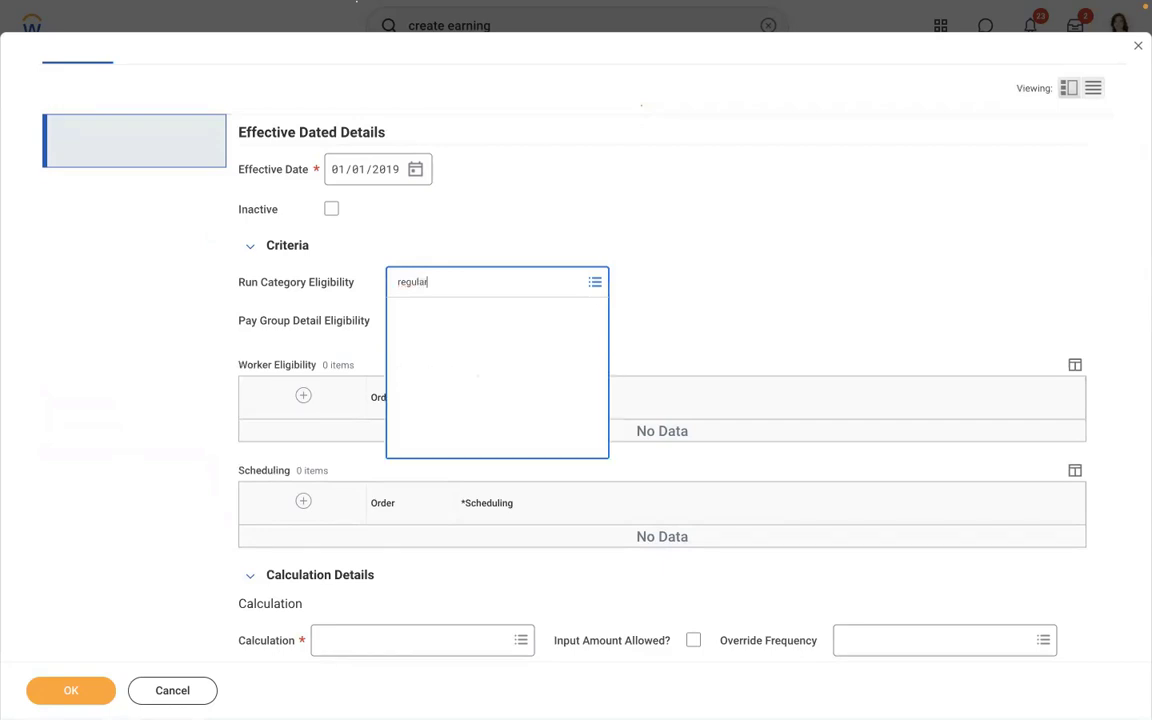
pyautogui.click(445, 344)
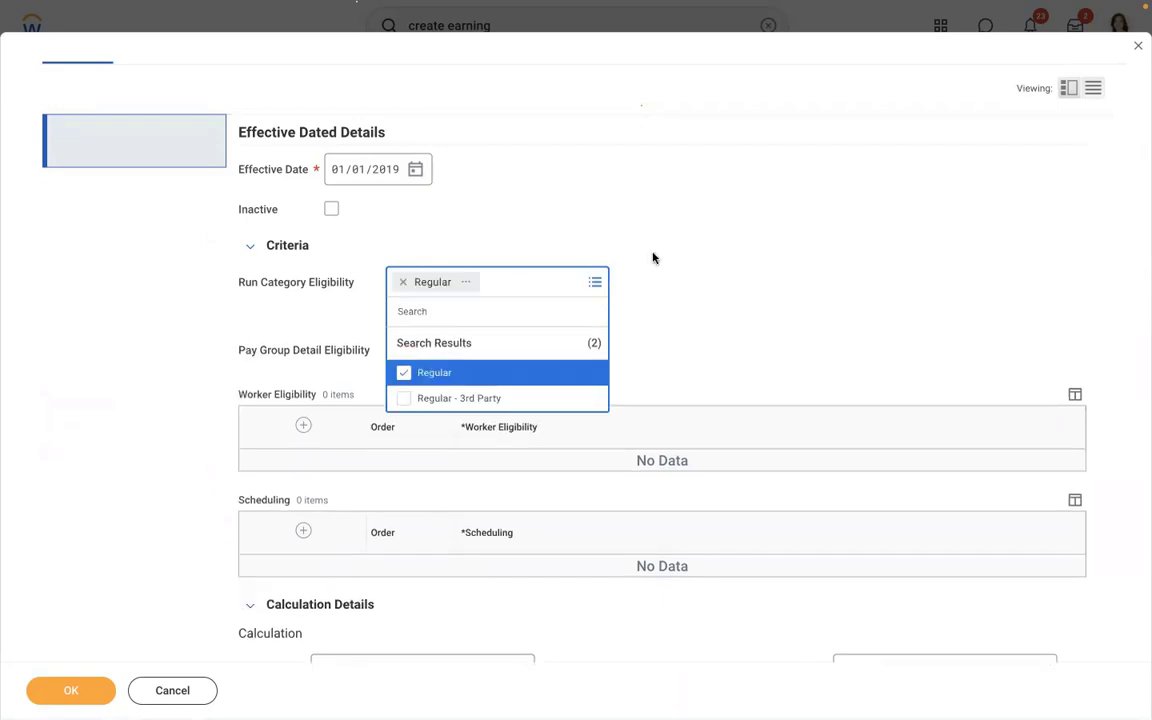
pyautogui.click(652, 258)
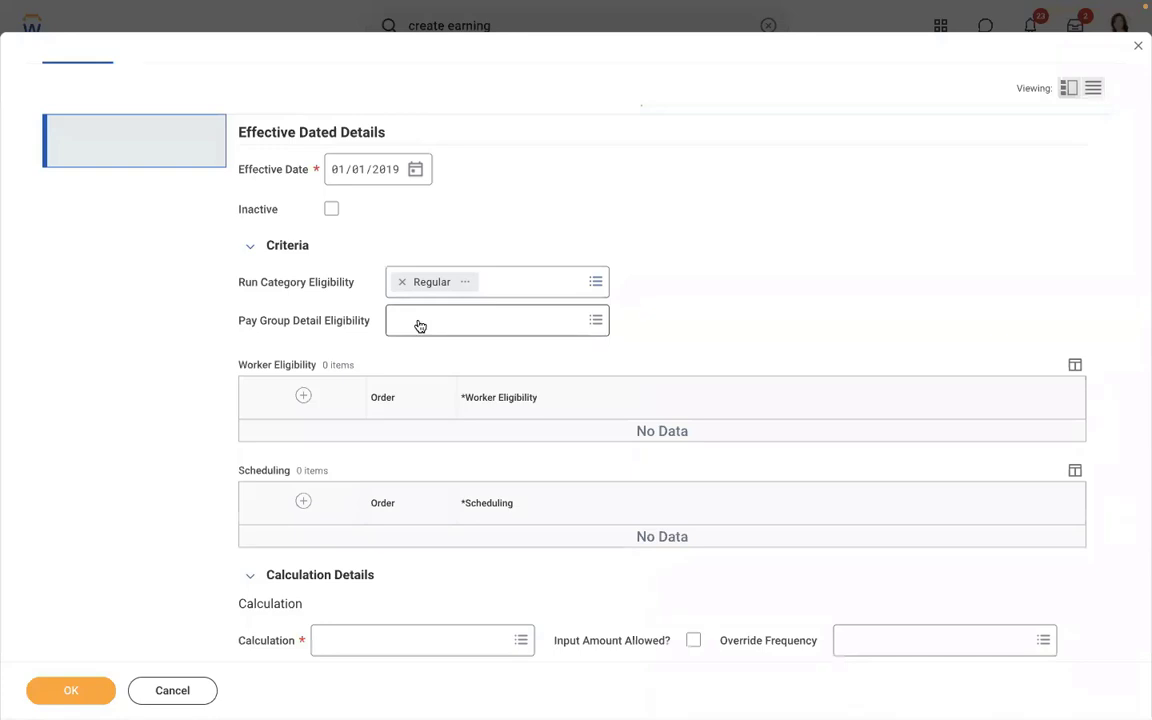
pyautogui.click(412, 322)
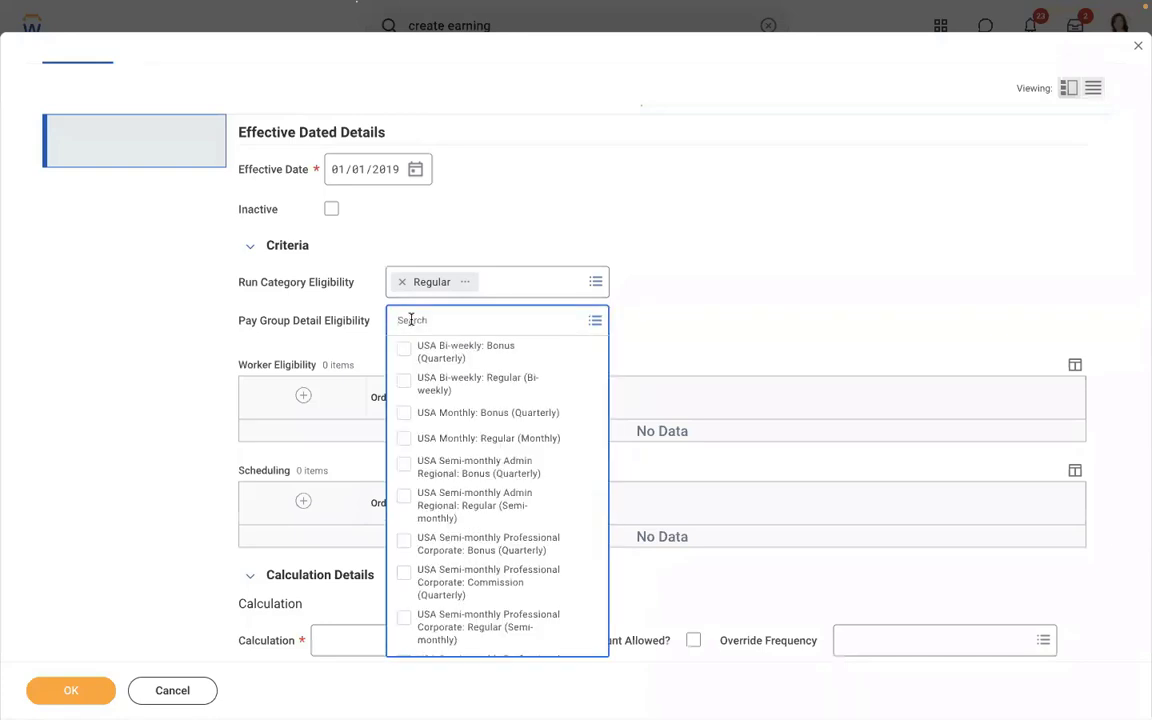
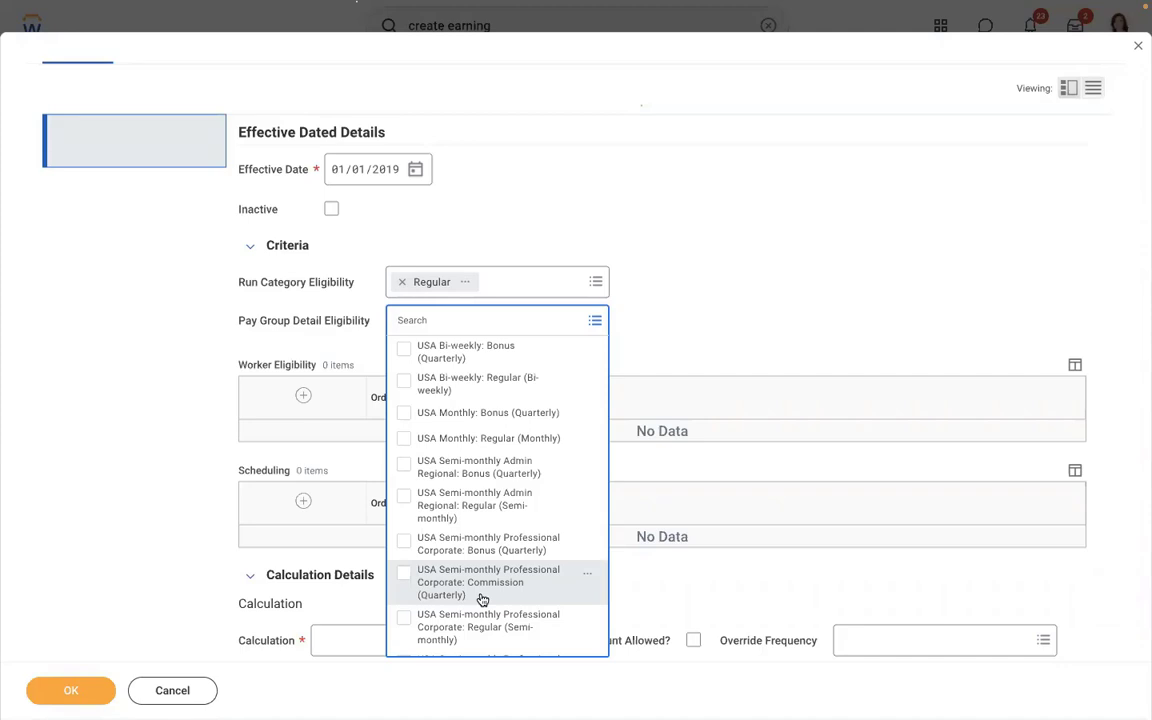
# - Re-select Regular as the eligible run category after removing it
pyautogui.click(785, 226)
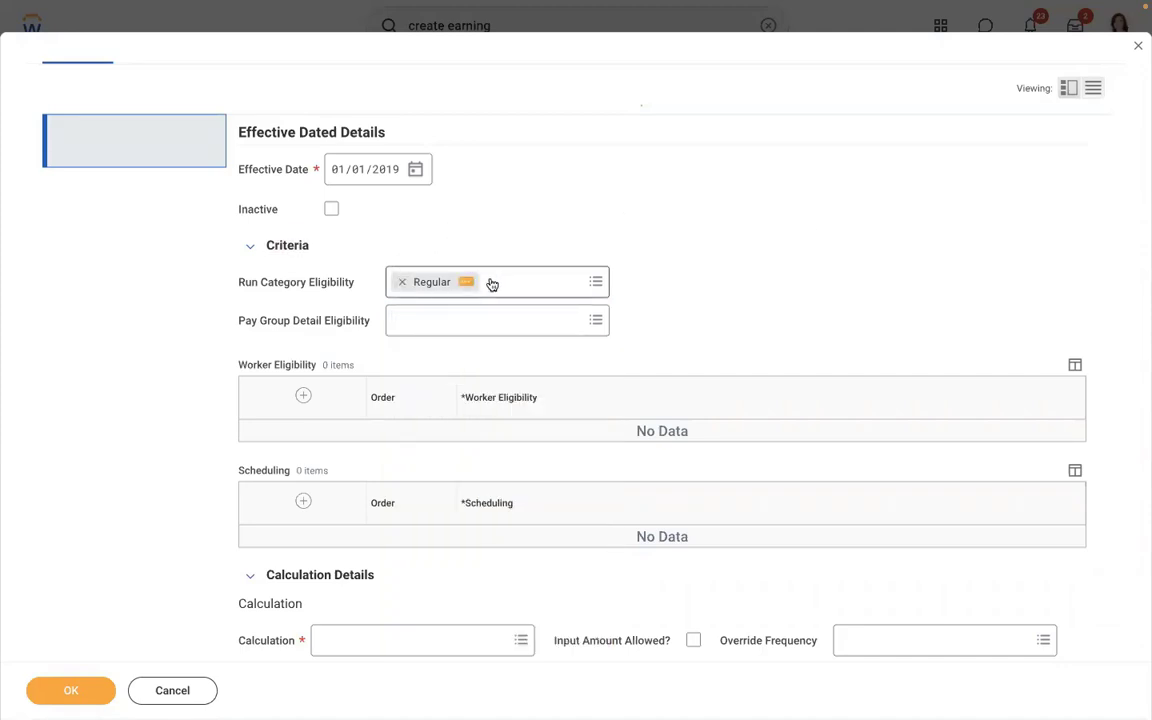
pyautogui.click(402, 287)
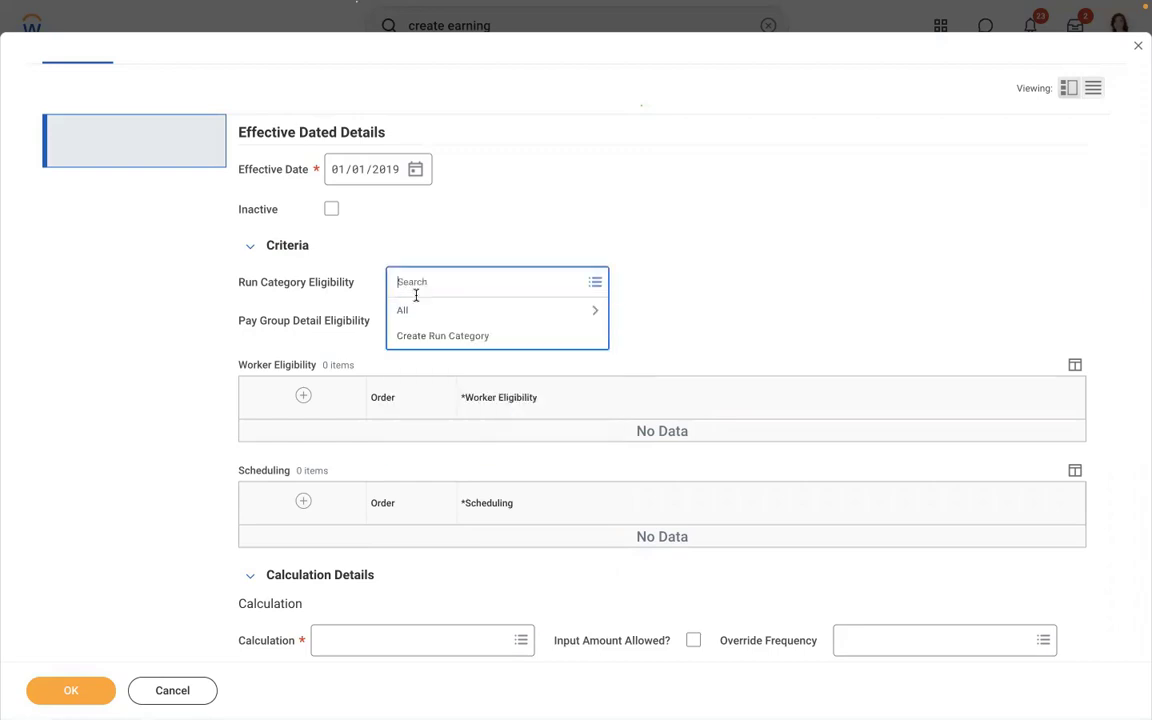
pyautogui.click(430, 311)
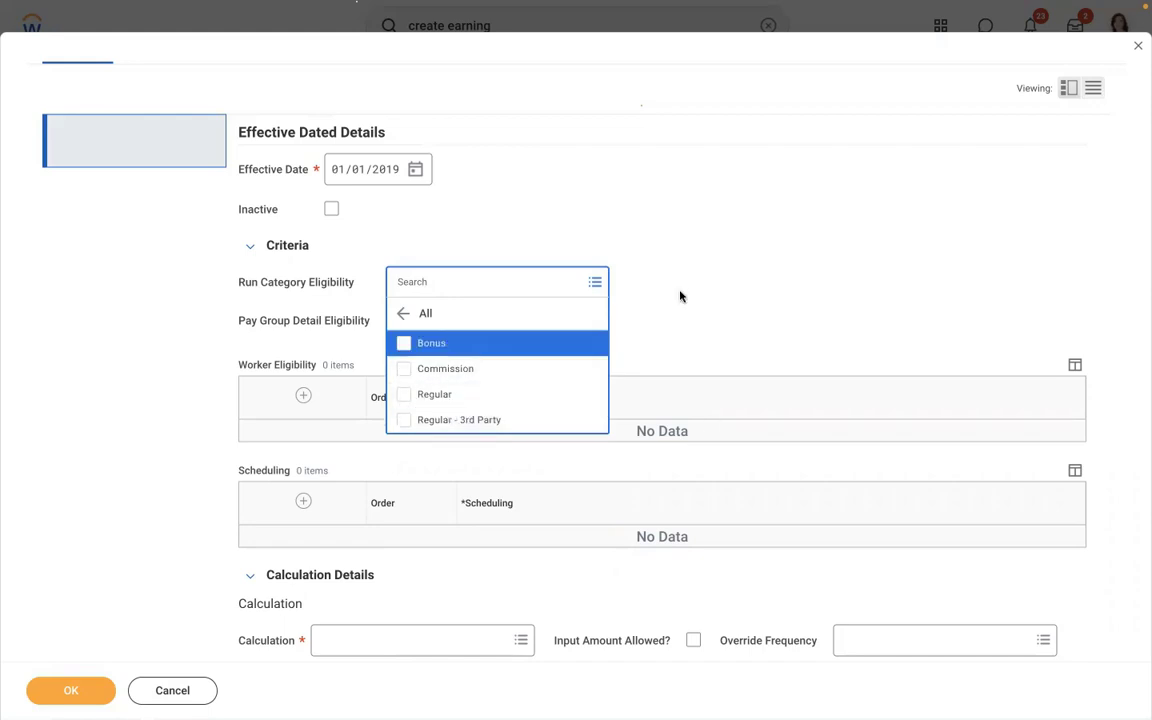
pyautogui.click(700, 273)
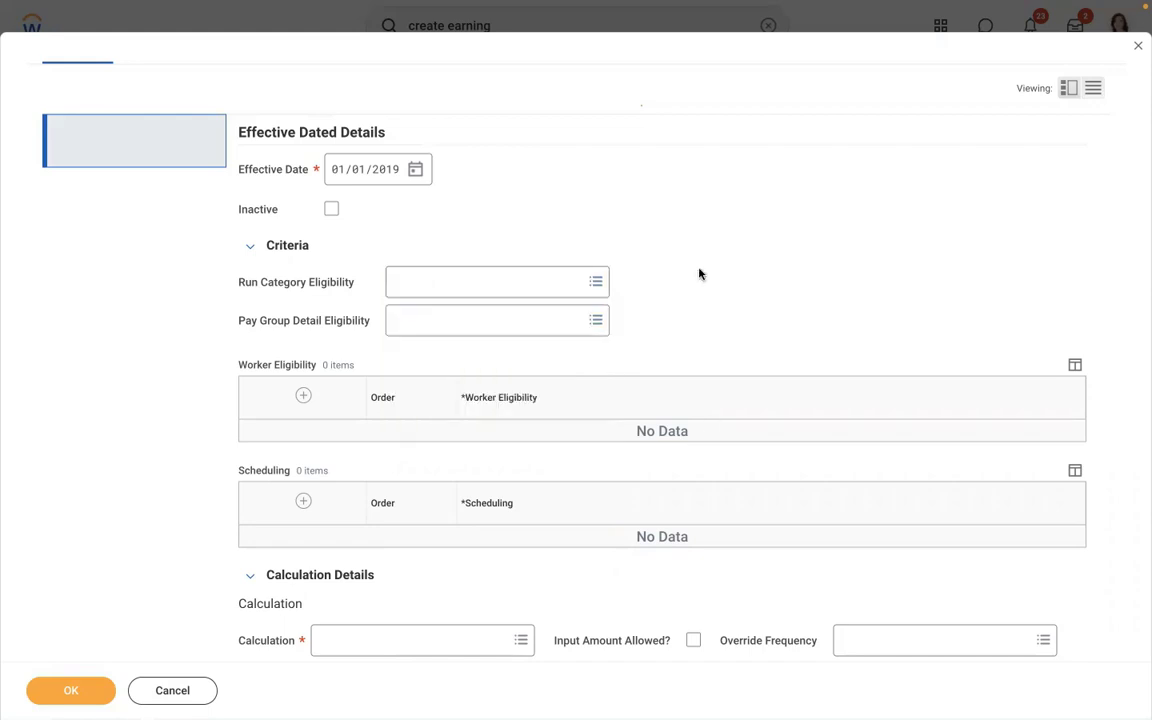
pyautogui.click(432, 287)
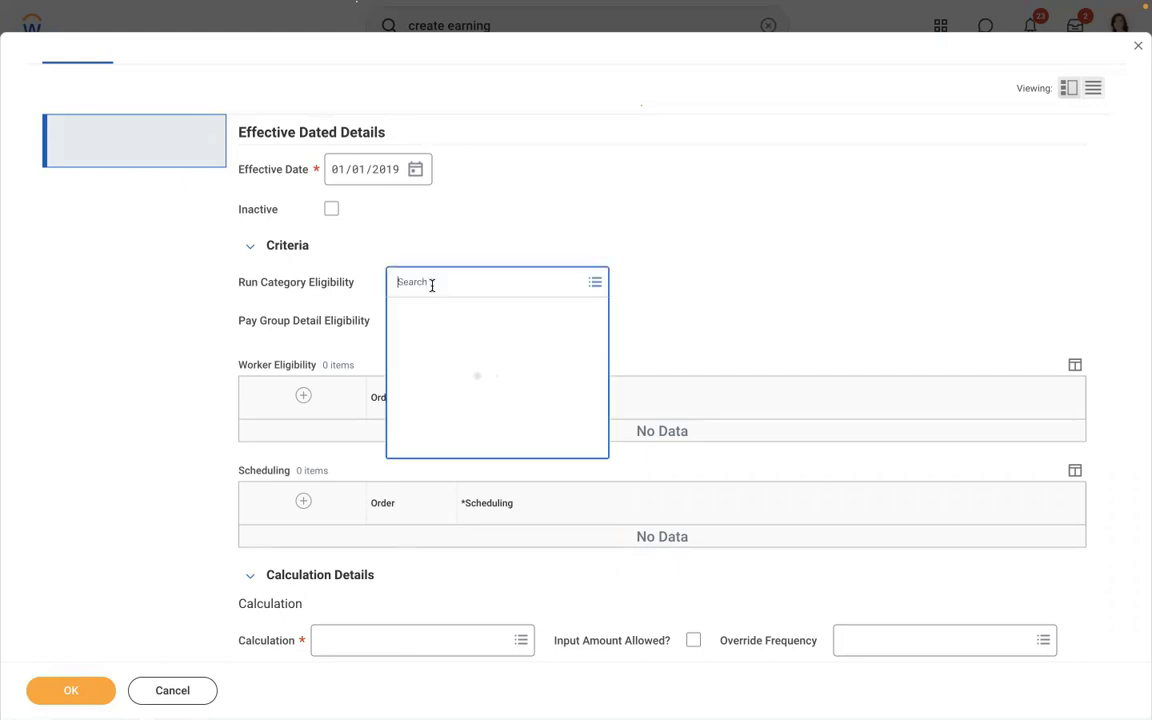
pyautogui.click(428, 313)
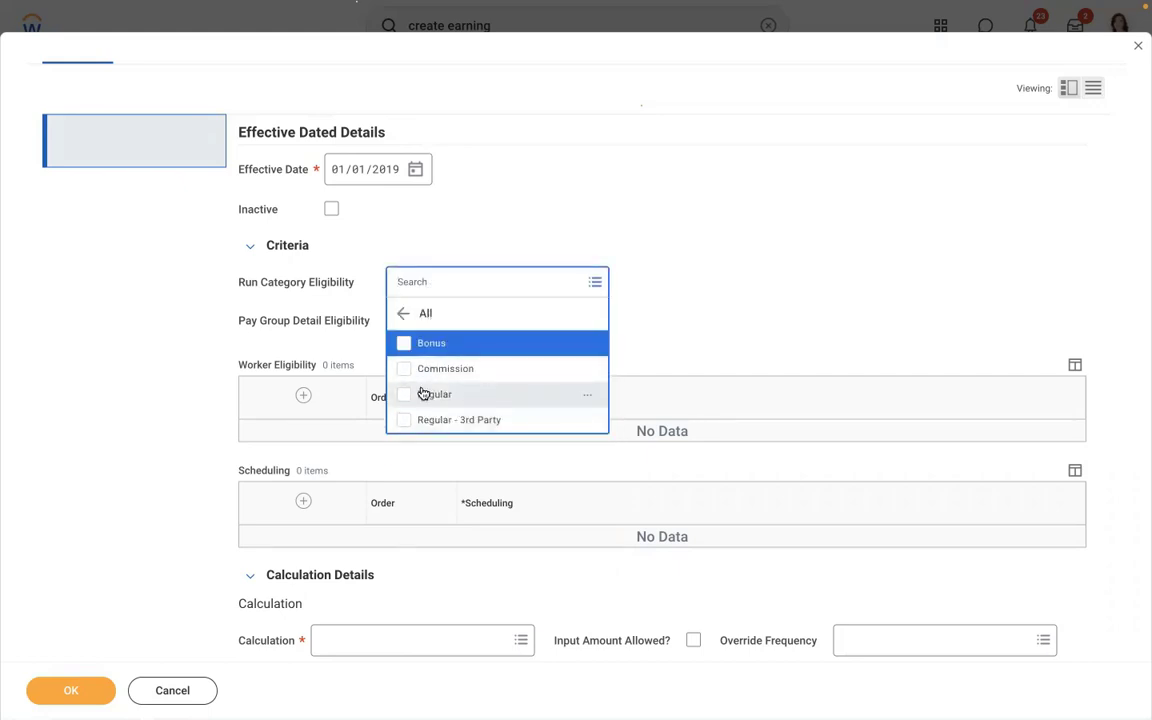
pyautogui.click(423, 394)
pyautogui.click(733, 224)
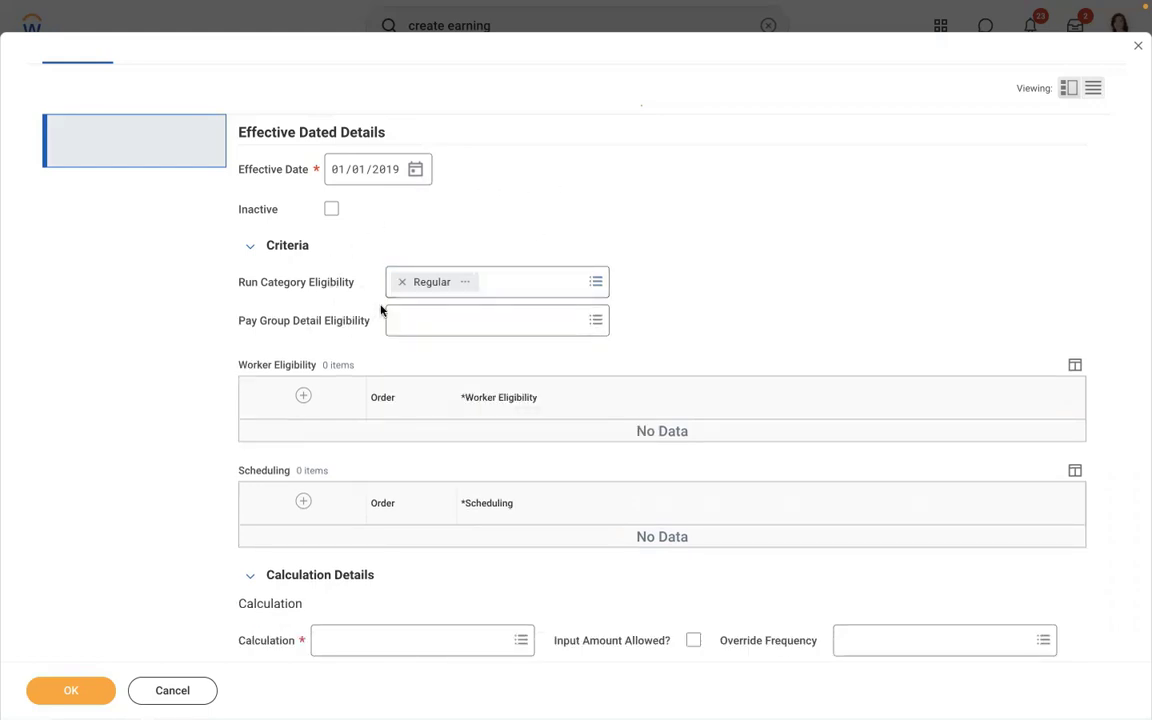
# - Review the Regular run category's details, highlighting Active worker status and Net Pay Accumulation
pyautogui.click(465, 282)
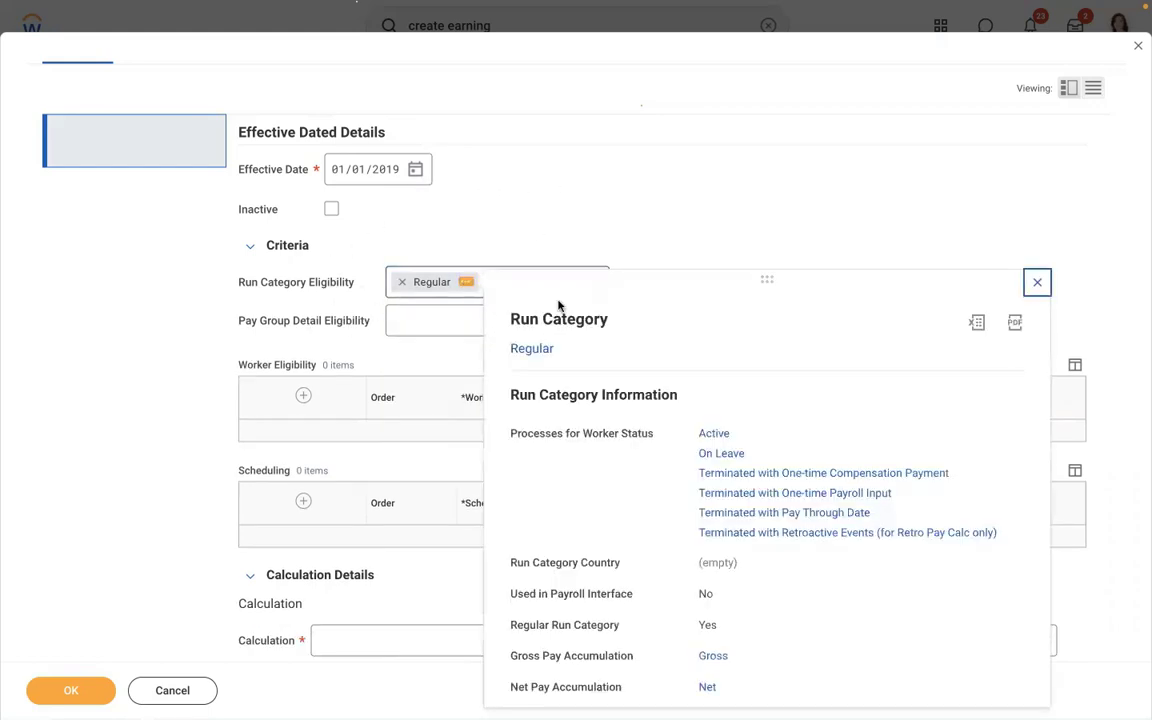
pyautogui.moveTo(767, 435); pyautogui.dragTo(686, 436)
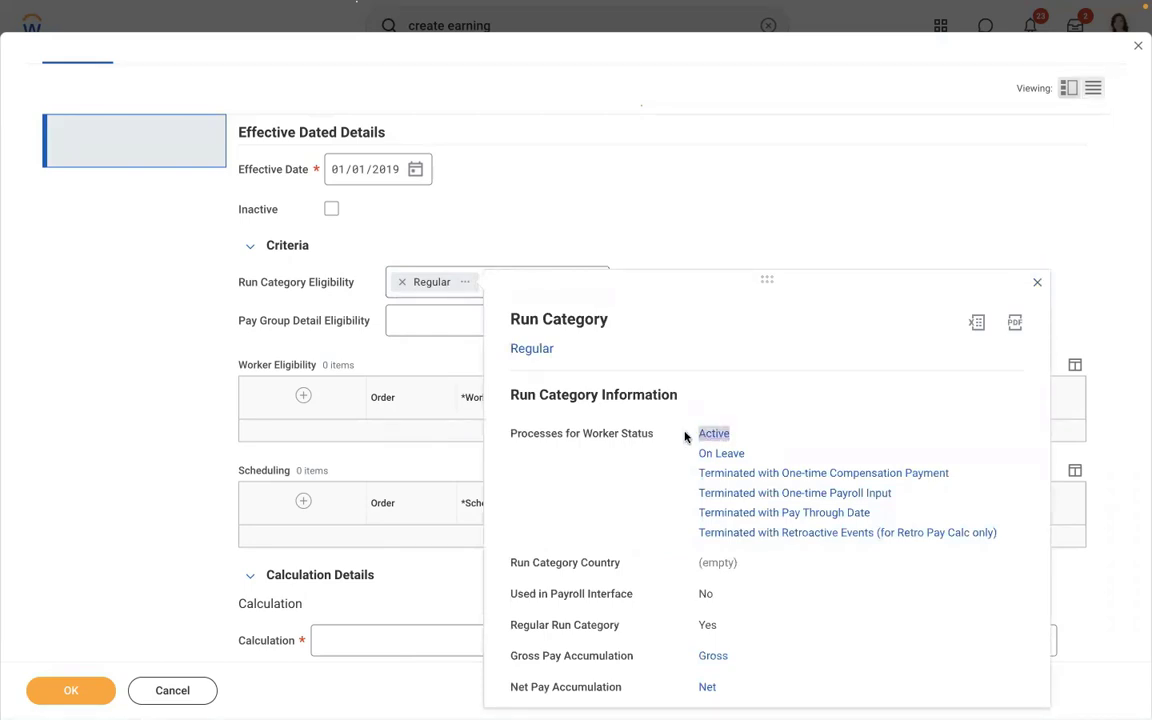
pyautogui.moveTo(746, 689); pyautogui.dragTo(716, 659)
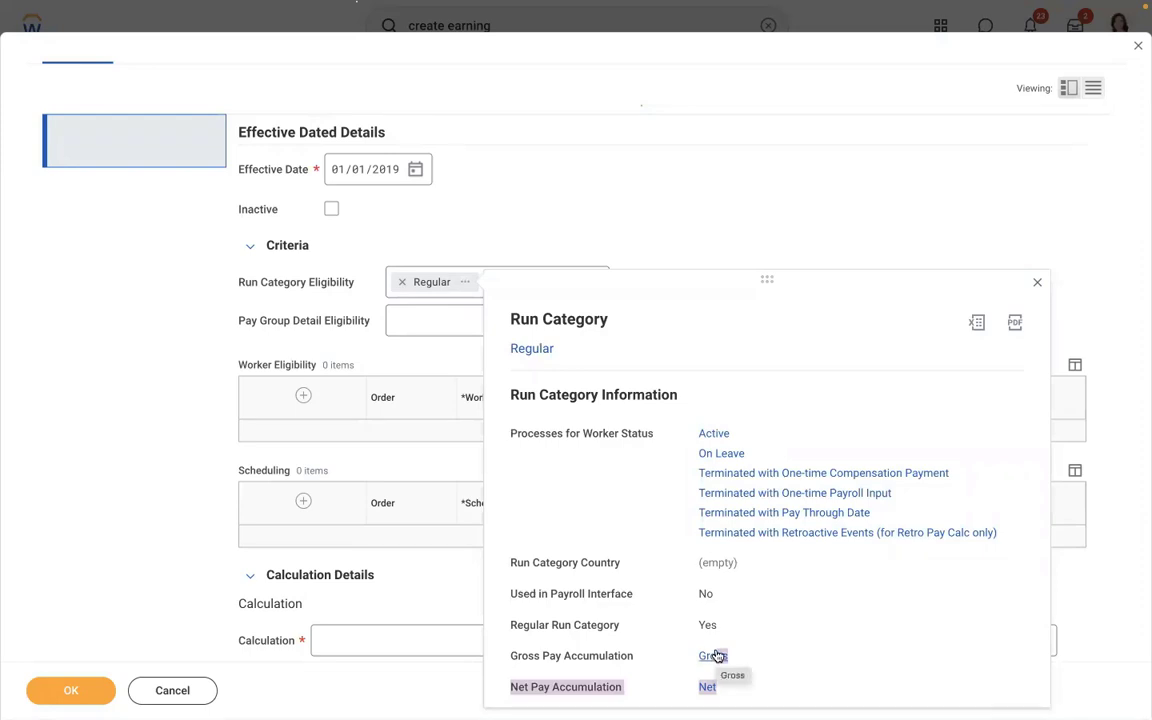
pyautogui.click(648, 214)
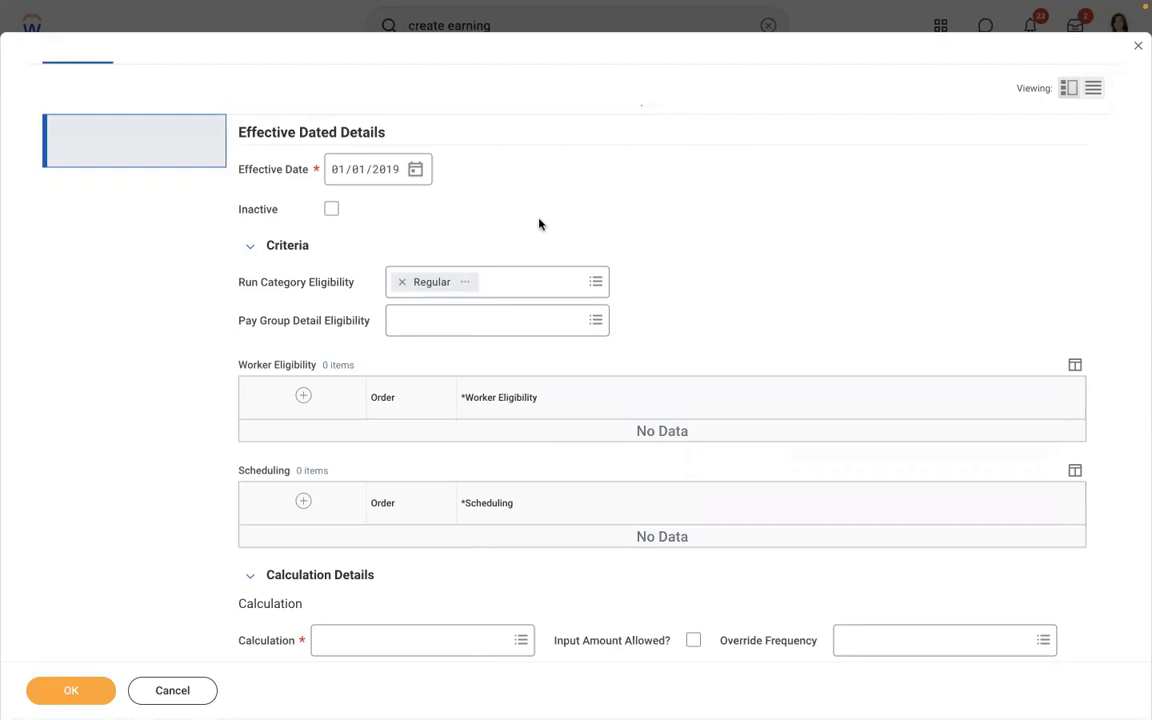
# - Try the Admin Regional semi-monthly pay group as eligible, then remove it
pyautogui.click(476, 320)
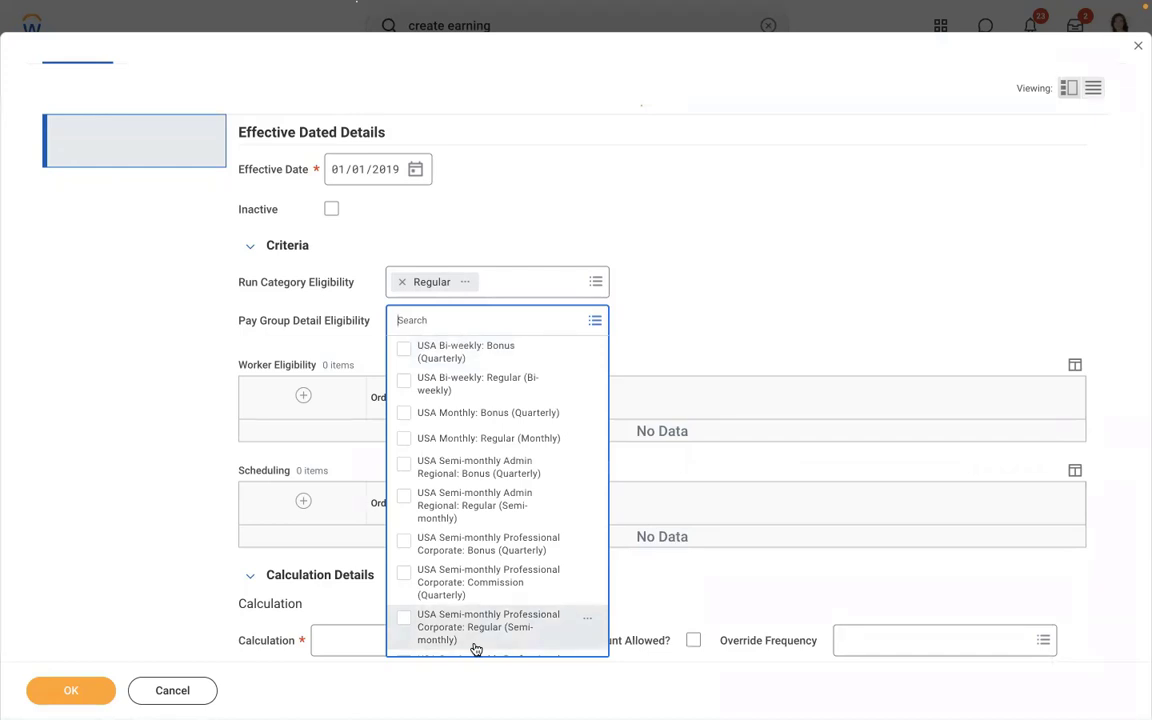
pyautogui.click(458, 500)
pyautogui.click(731, 247)
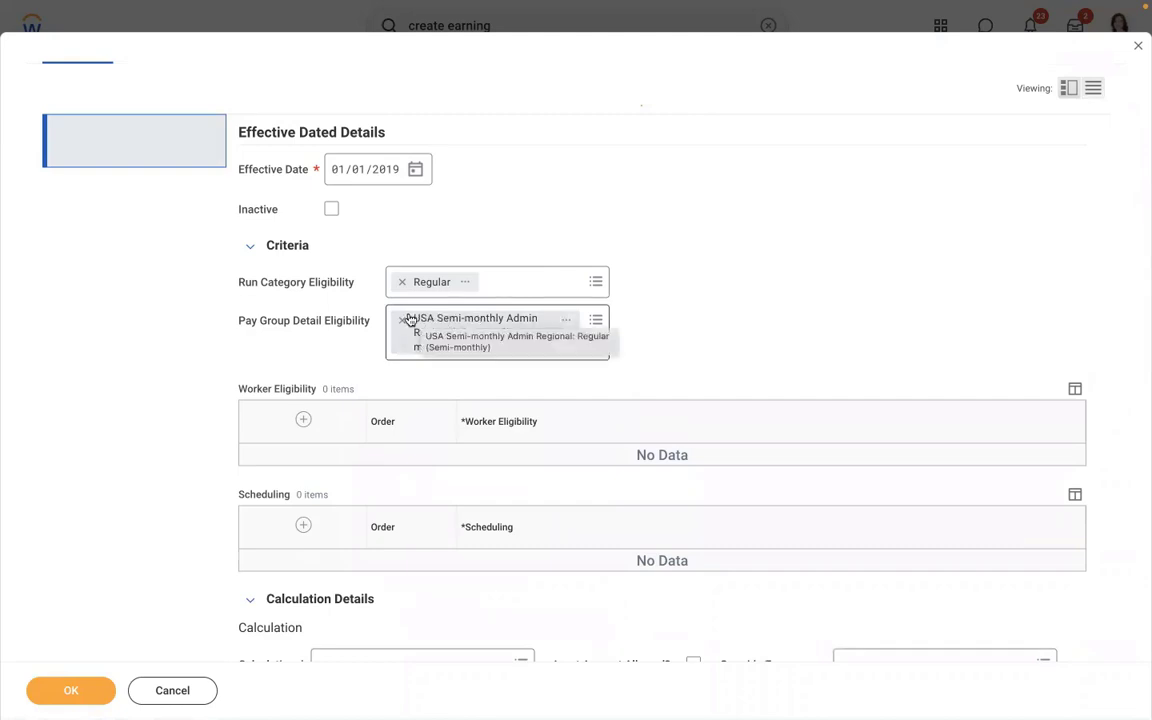
pyautogui.click(402, 320)
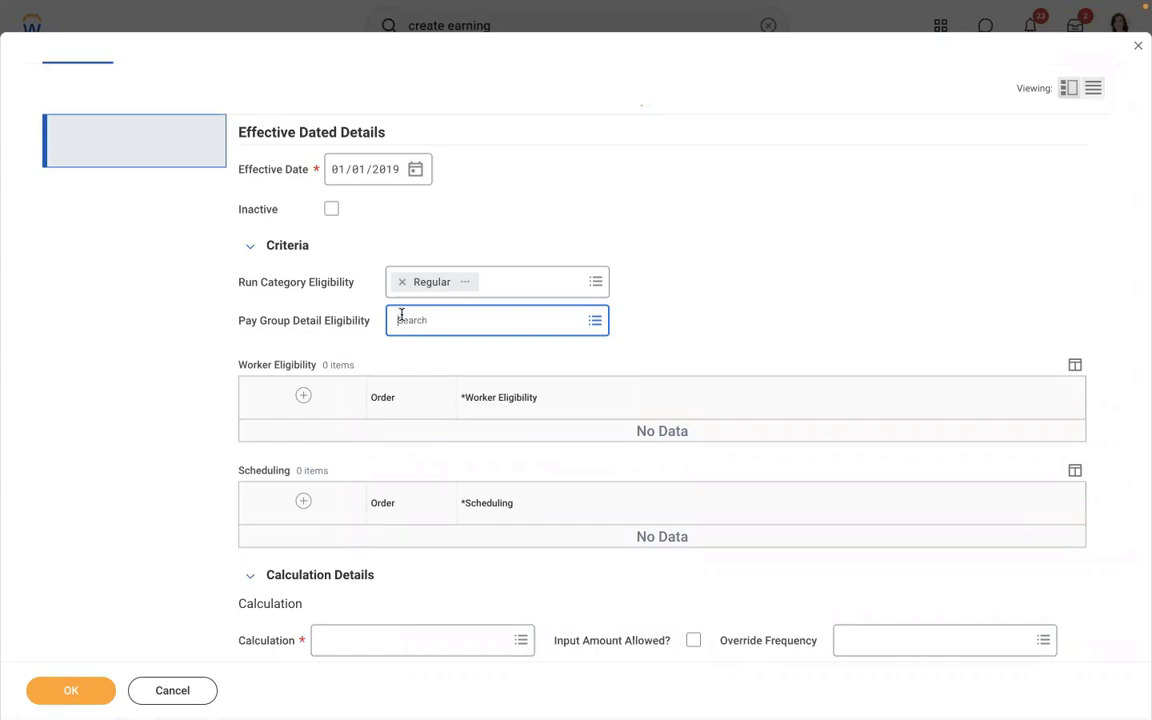
pyautogui.click(401, 316)
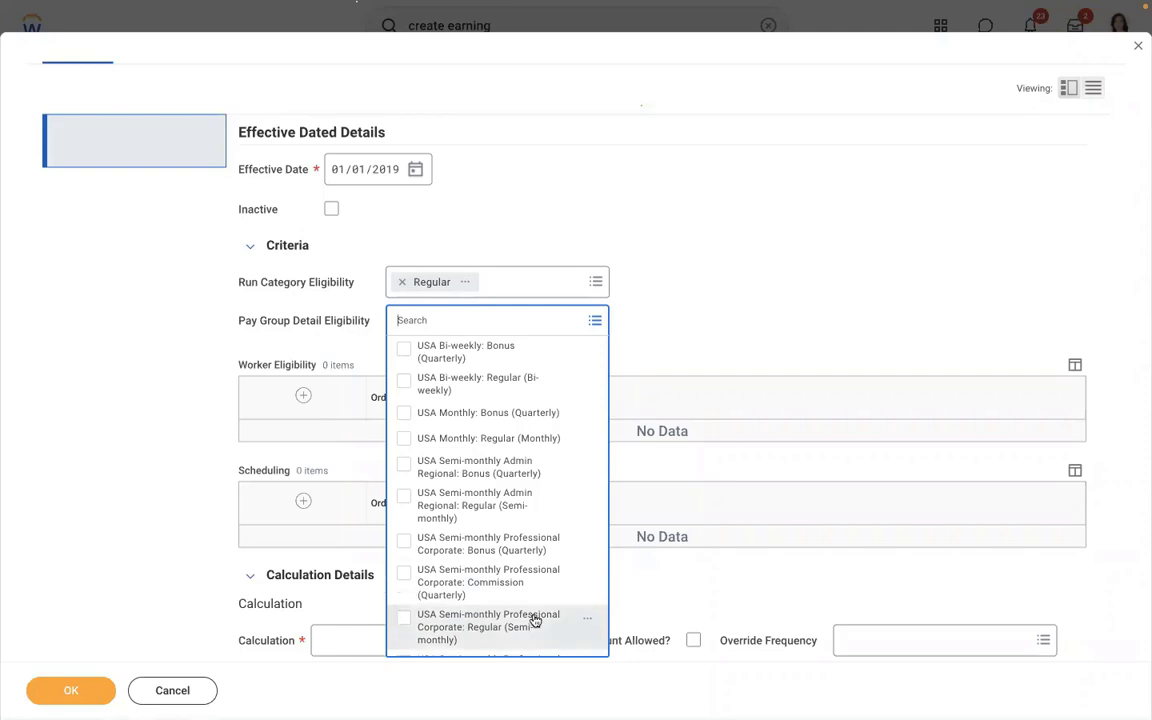
pyautogui.click(643, 311)
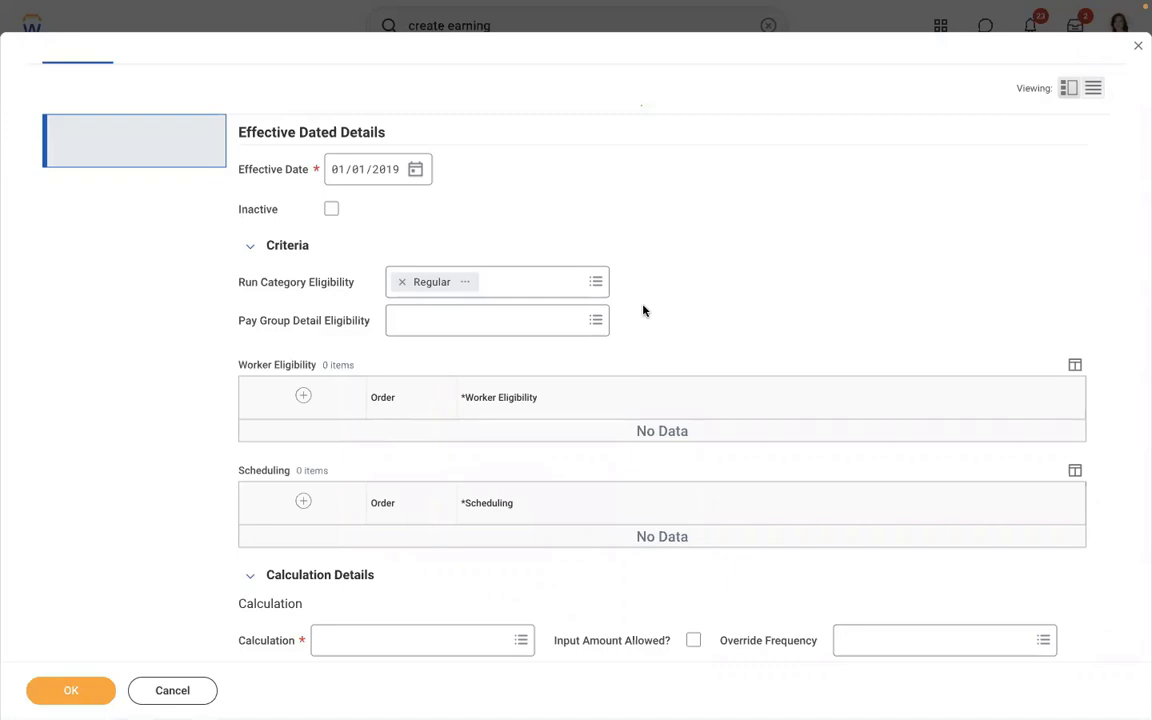
# - Try the Professional Corporate Regular pay group, remove it, and add a Worker Eligibility row
pyautogui.click(432, 316)
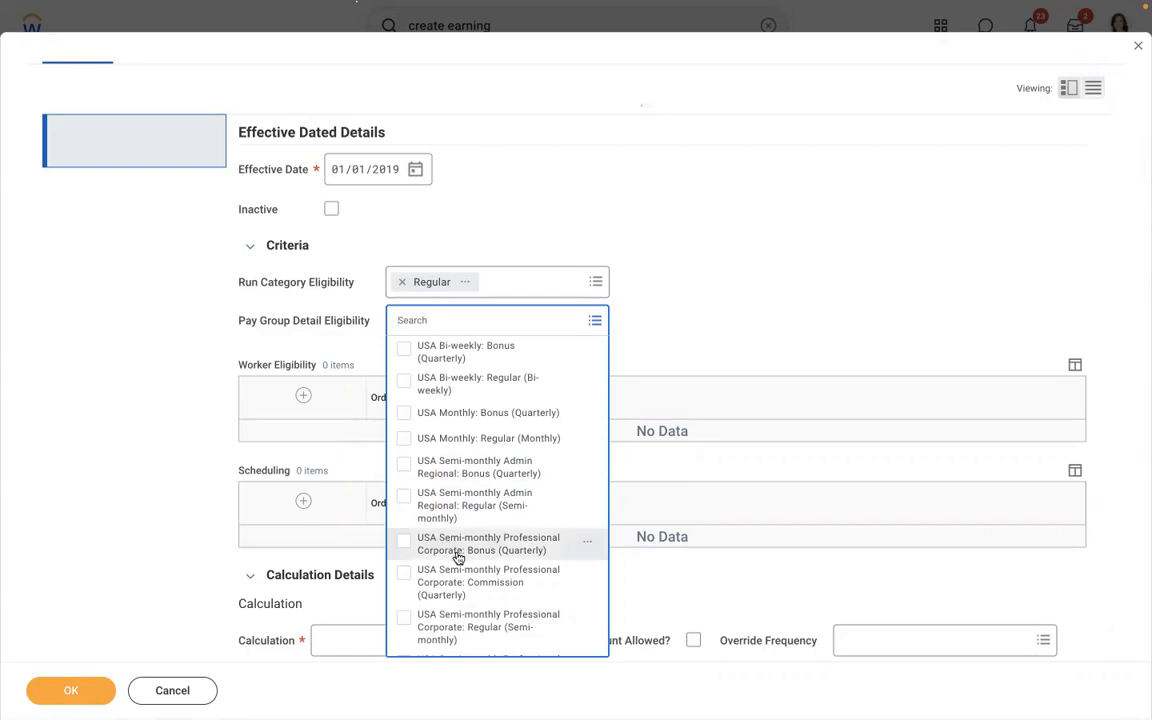
pyautogui.click(466, 622)
pyautogui.click(682, 274)
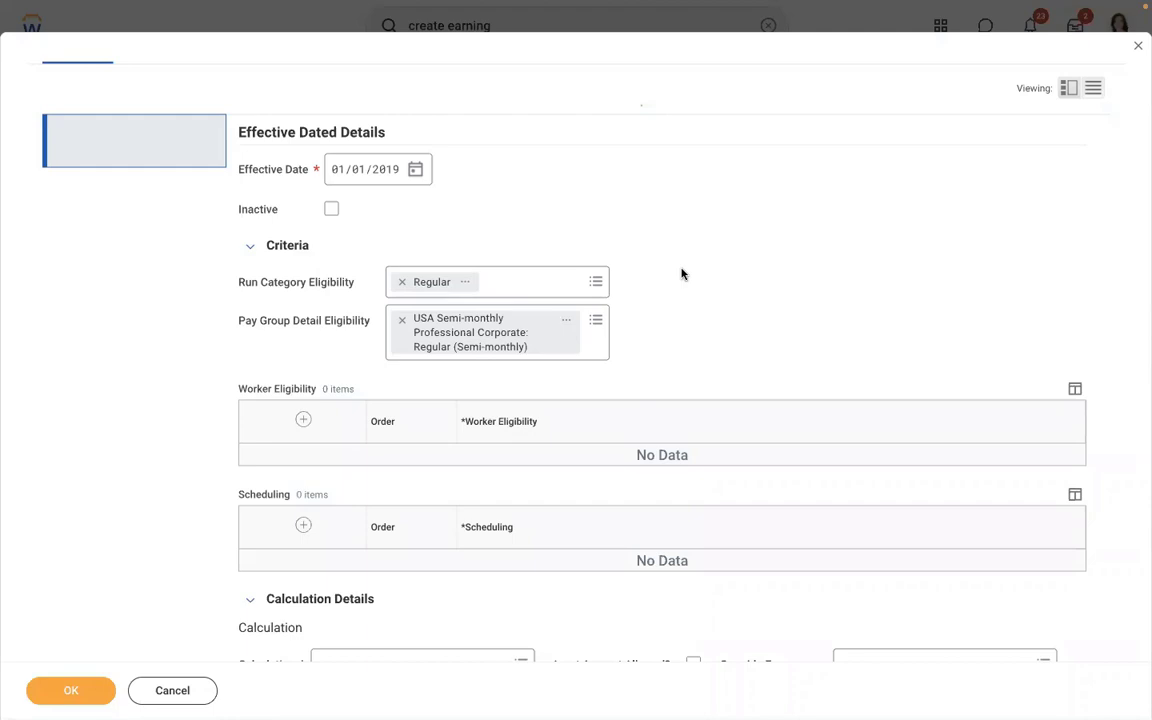
pyautogui.click(401, 324)
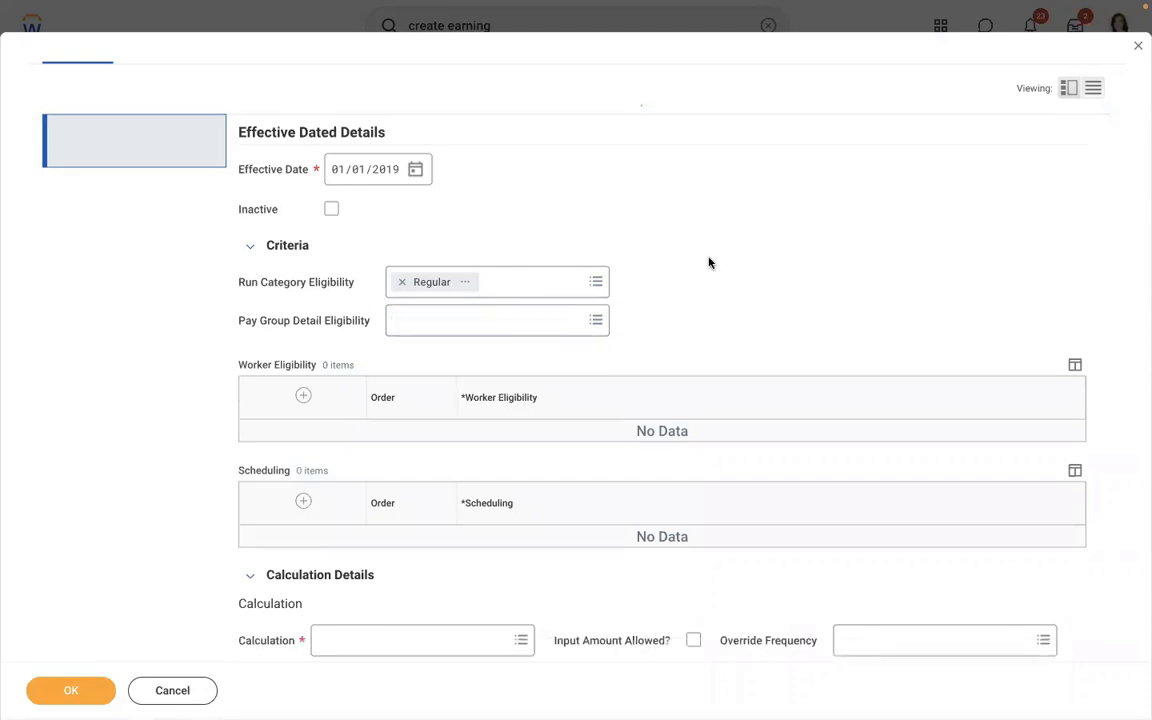
pyautogui.click(303, 396)
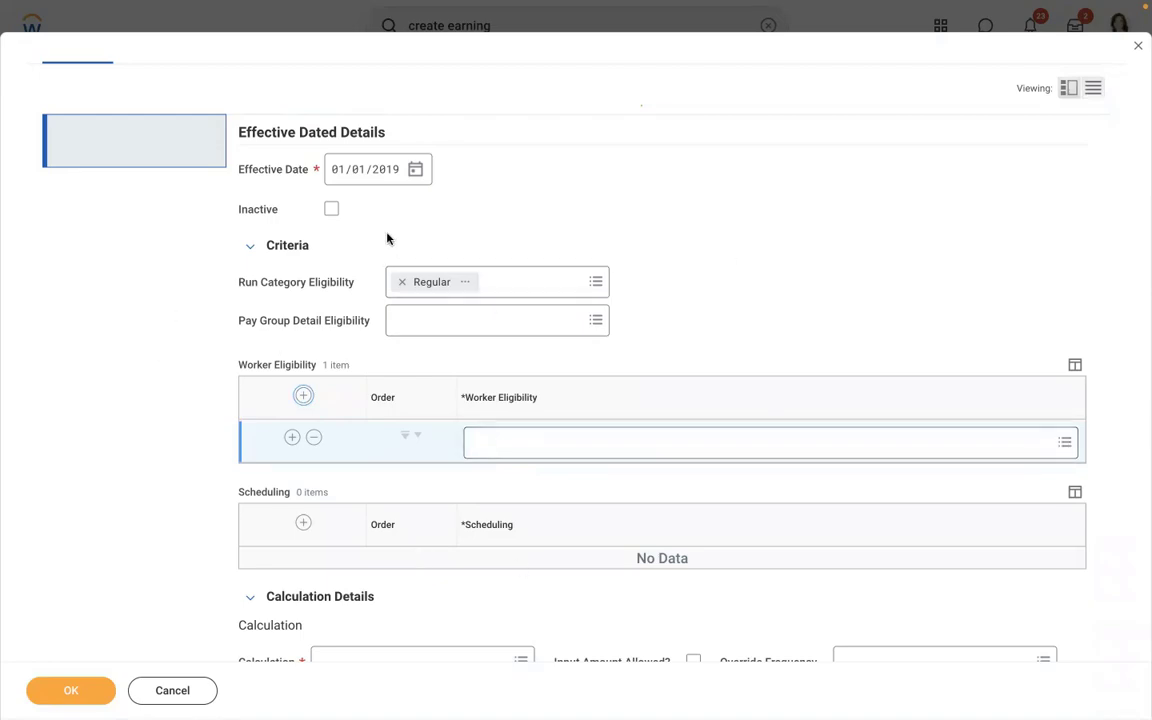
# - In Word, add 'compensation plan = meal allowance eligible for this earning' below Meal Allowance
pyautogui.hotkey('ctrl', 'Left')
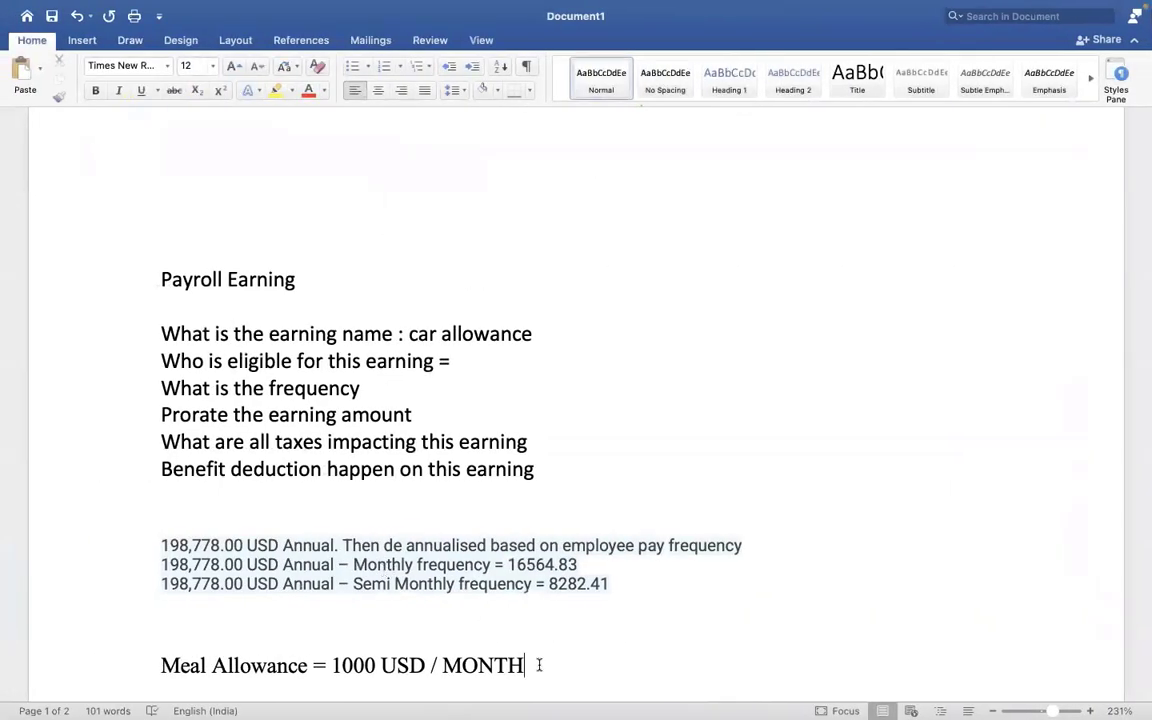
pyautogui.press('Down')
pyautogui.press('Down')
pyautogui.press('Down')
pyautogui.press('Down')
pyautogui.press('Down')
pyautogui.press('Down')
pyautogui.press('Down')
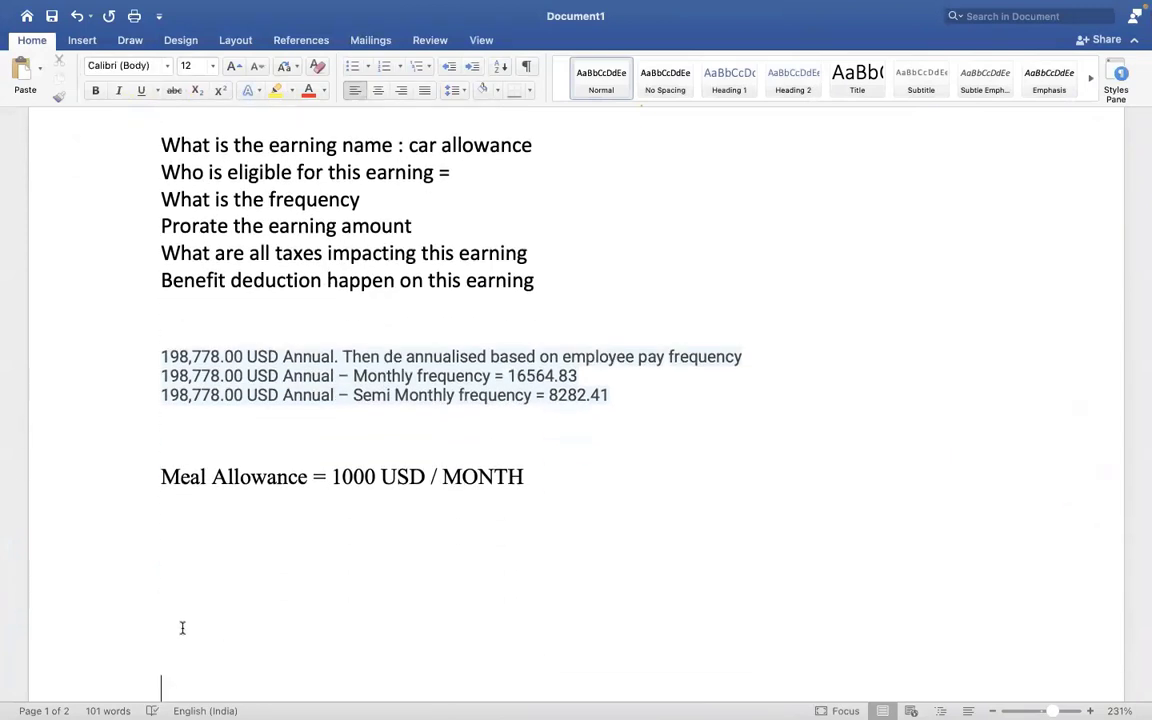
pyautogui.write('compensation')
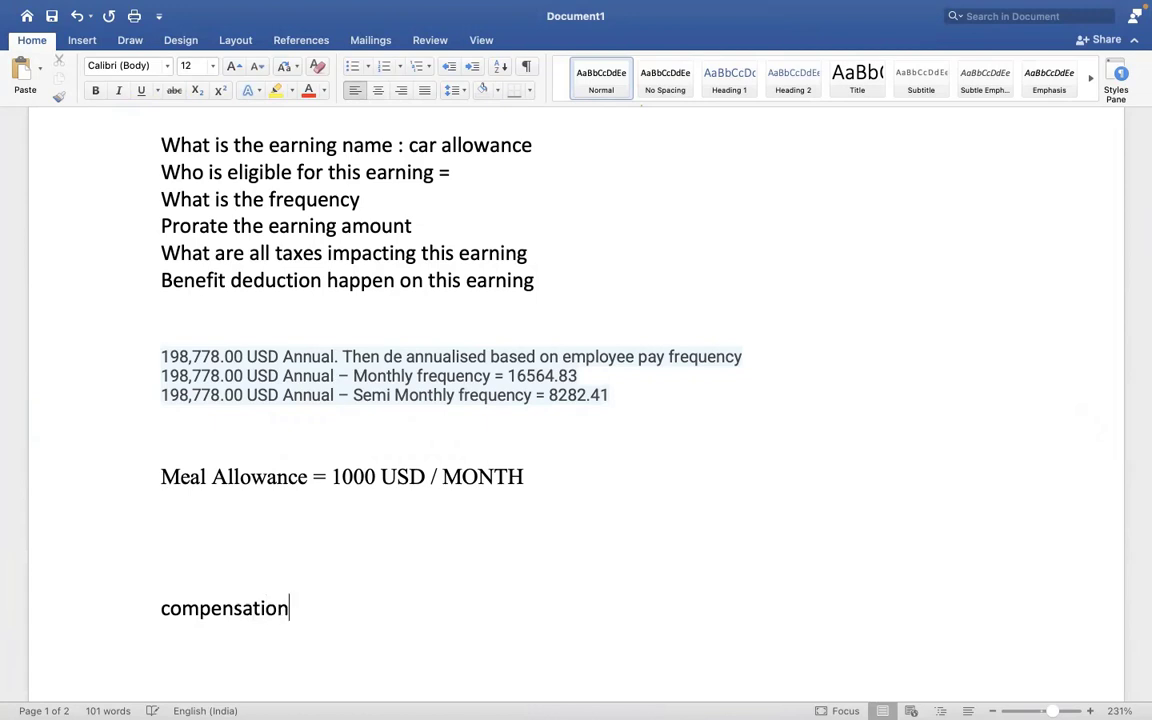
pyautogui.write(' plan = m')
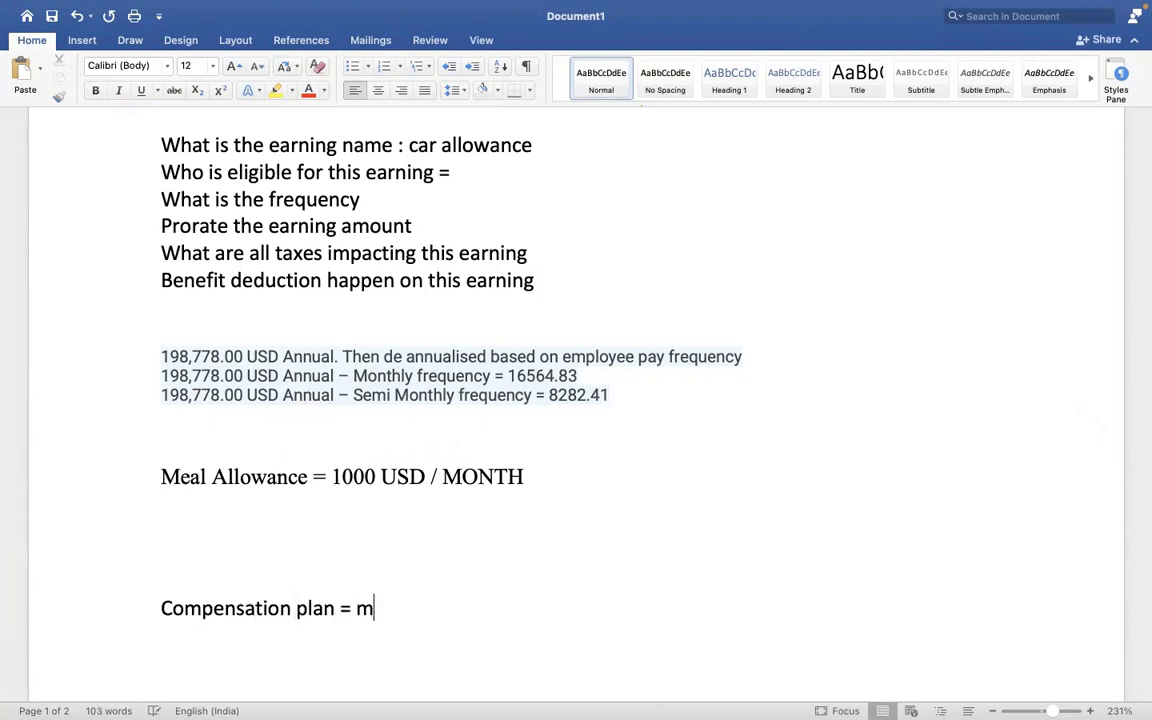
pyautogui.write('eal allowance ')
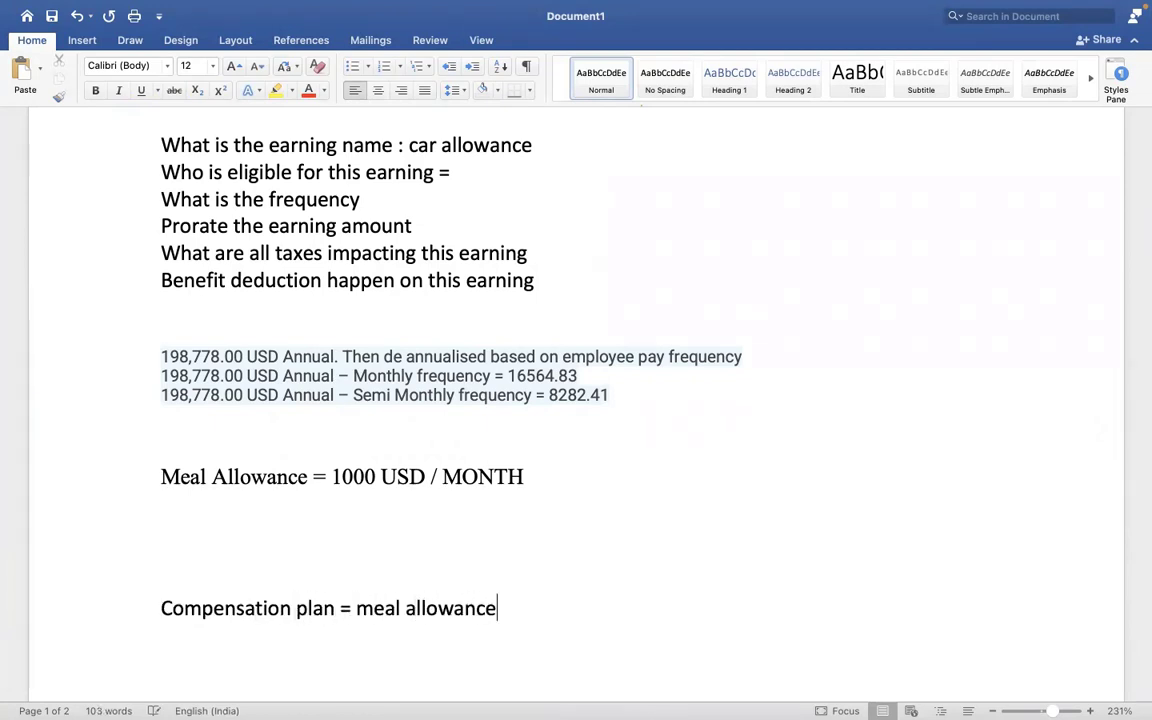
pyautogui.write('eligible fo')
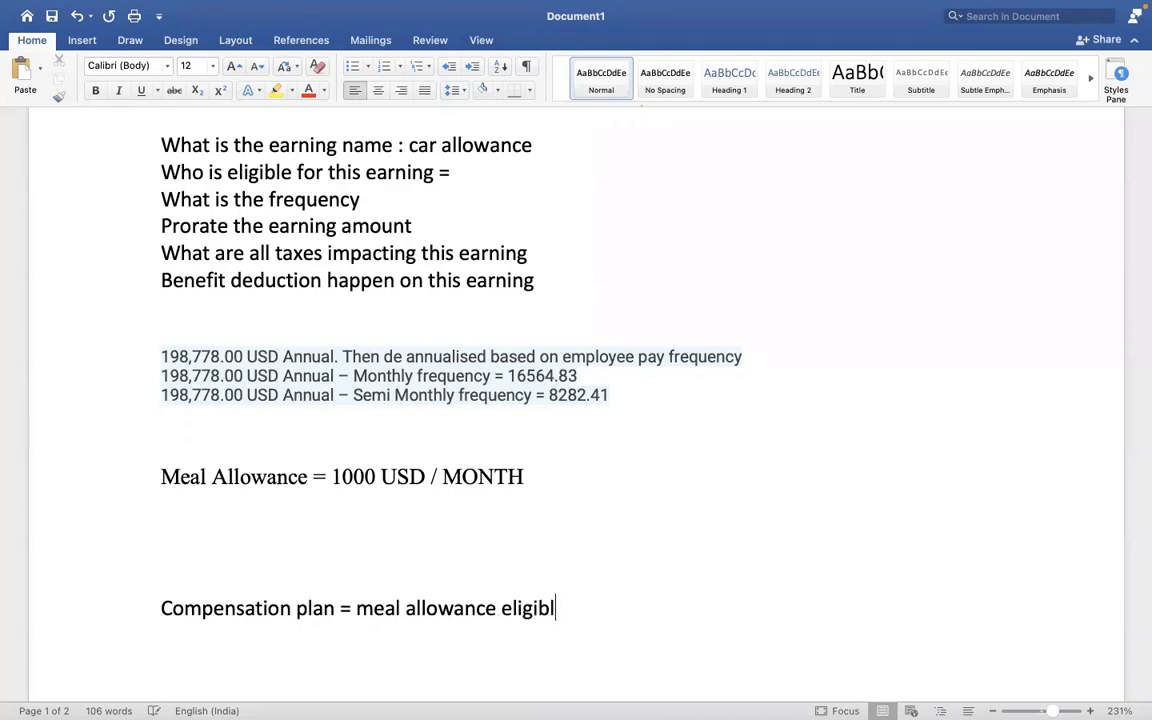
pyautogui.write('r this earning')
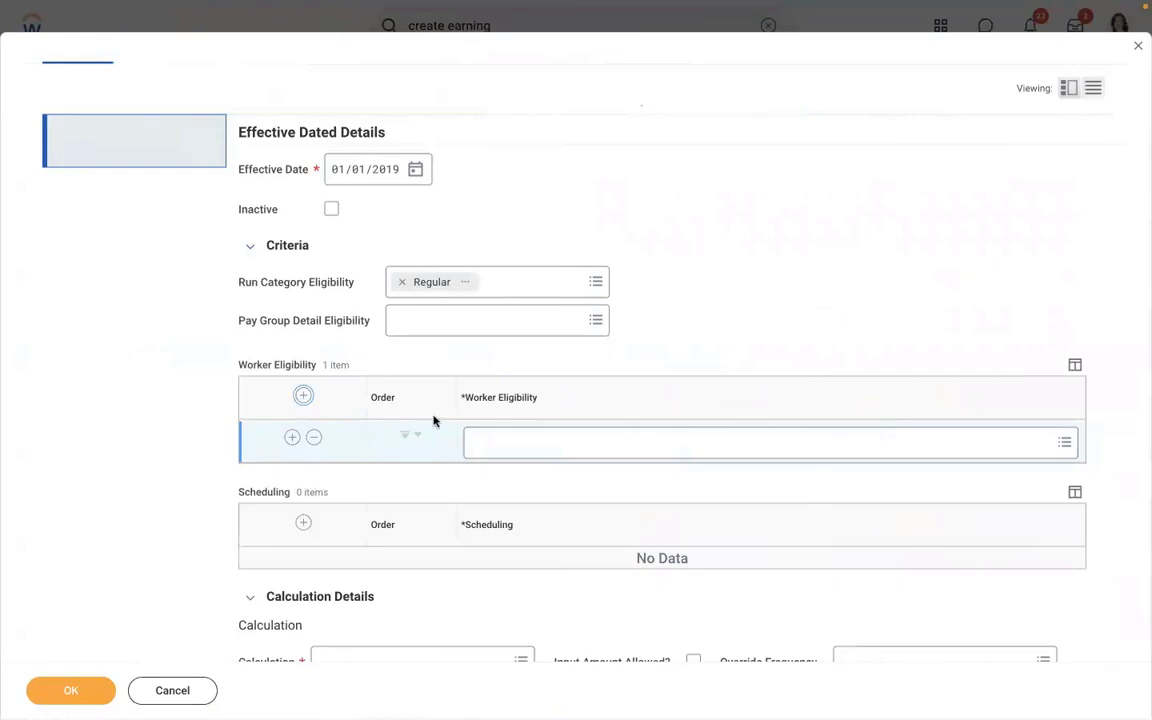
# - Make the Professional Corporate Regular (Semi-monthly) pay group eligible and review its details
pyautogui.click(425, 322)
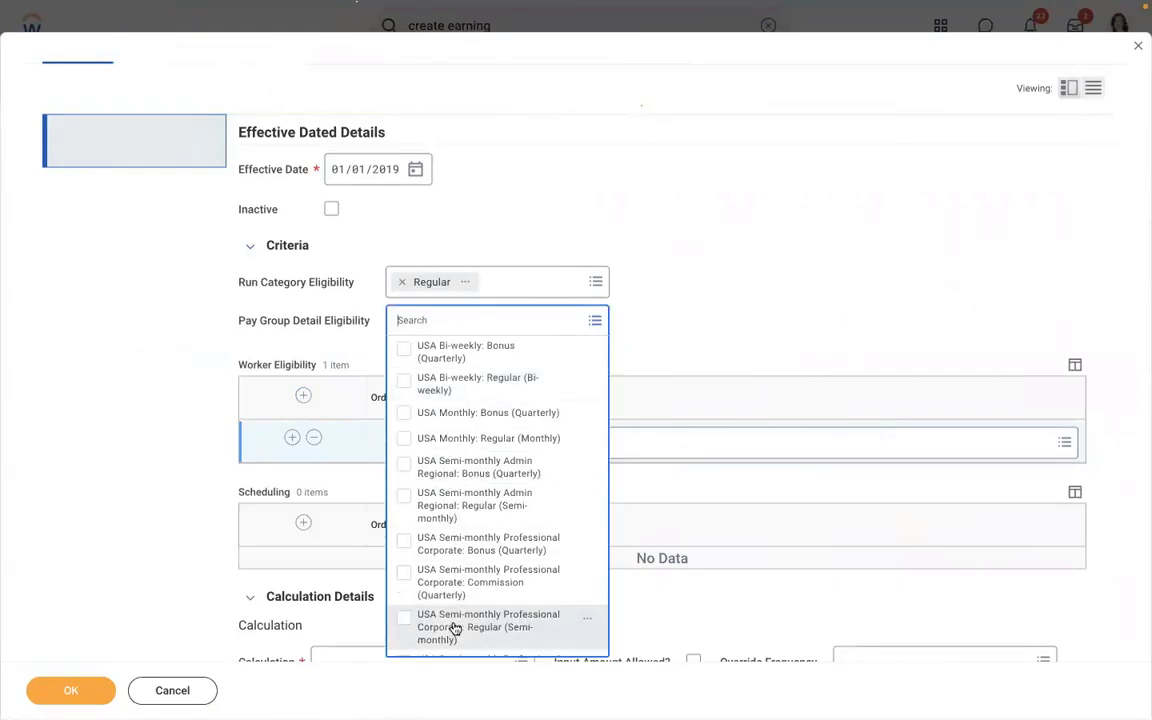
pyautogui.click(463, 627)
pyautogui.click(635, 249)
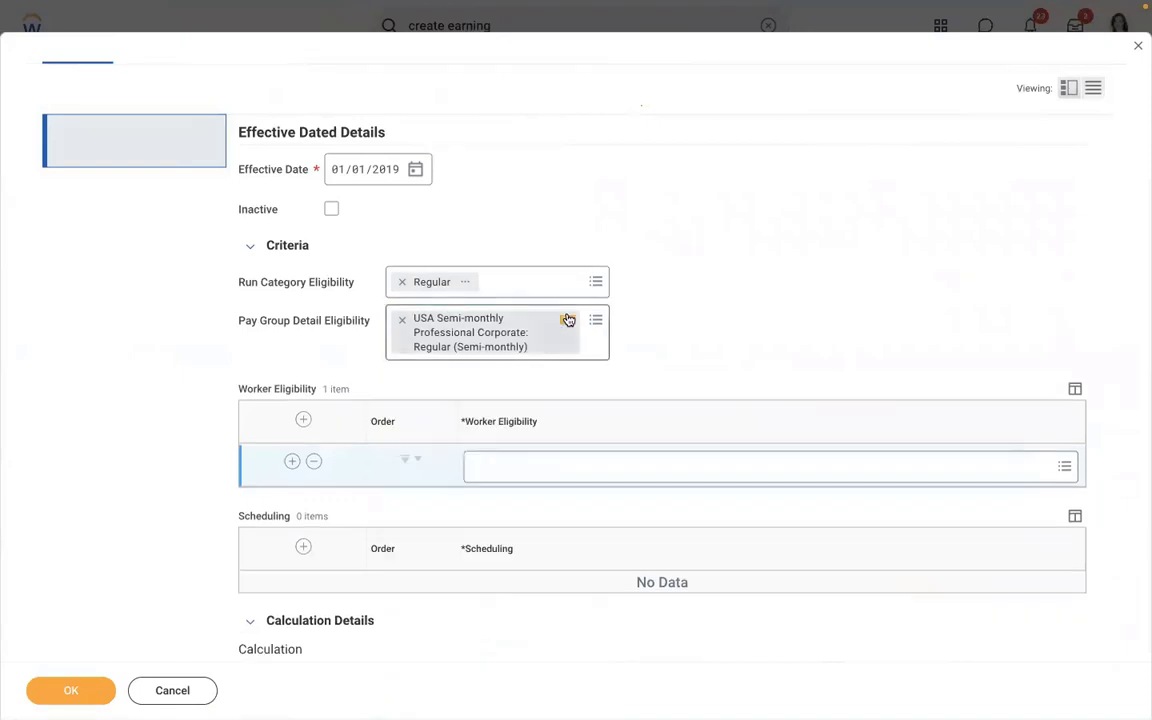
pyautogui.click(567, 319)
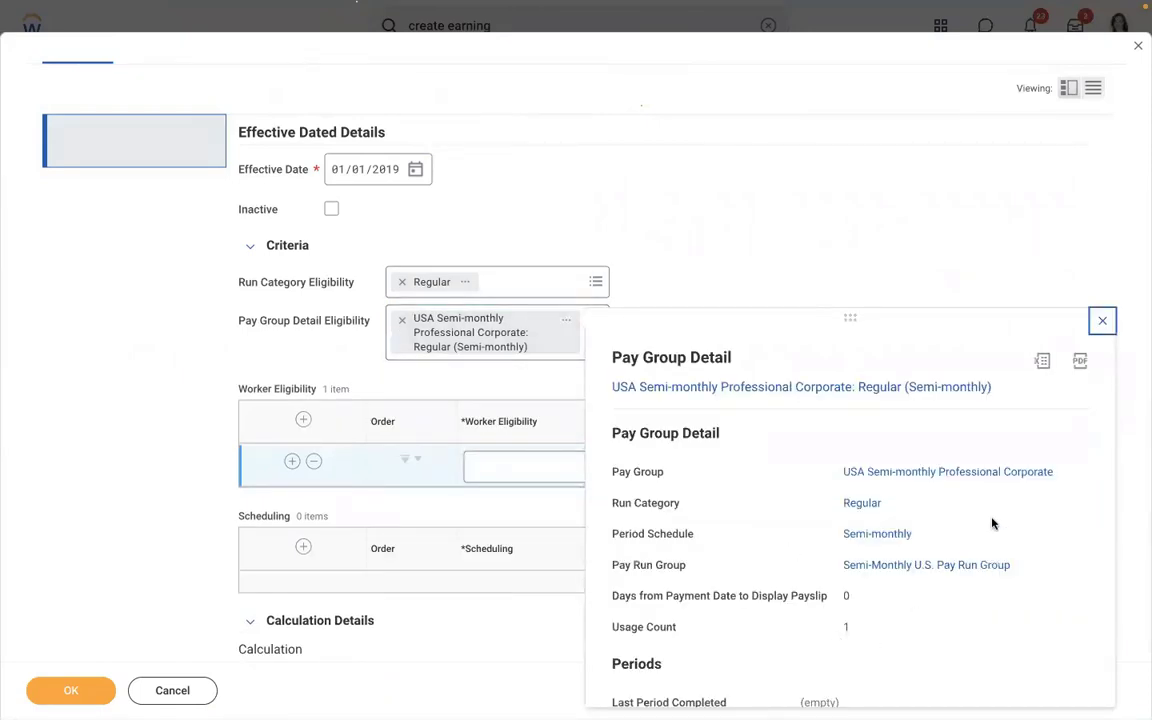
pyautogui.scroll(-2, 990, 520)
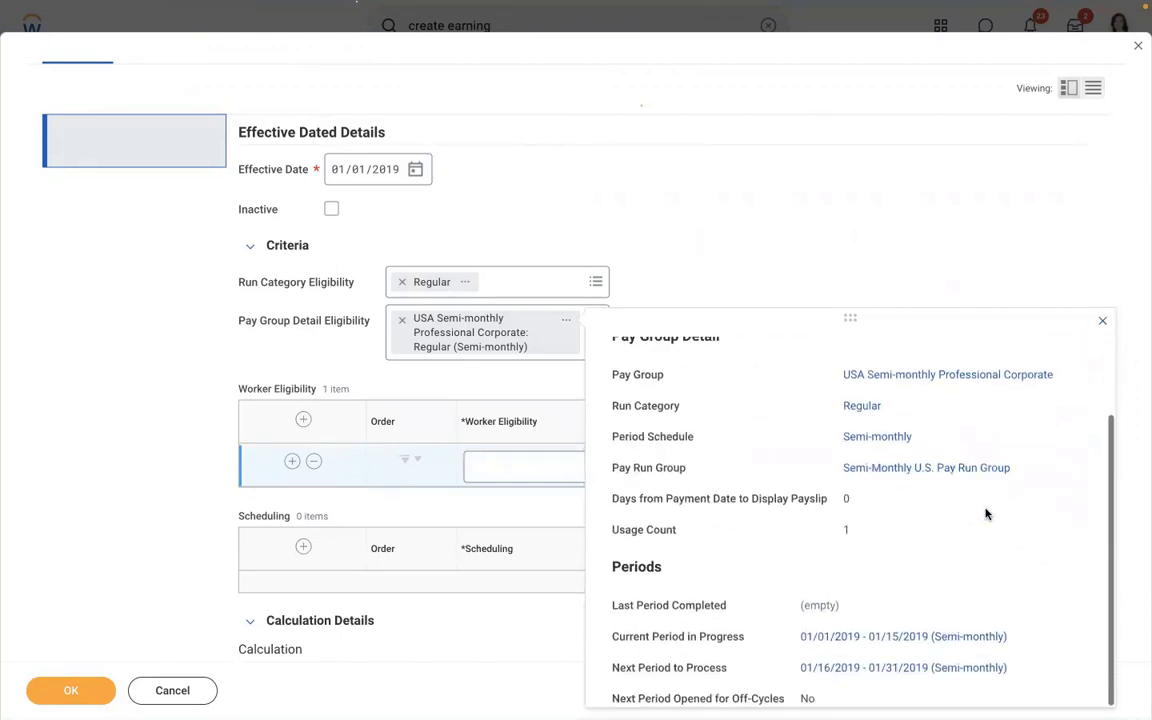
pyautogui.click(667, 290)
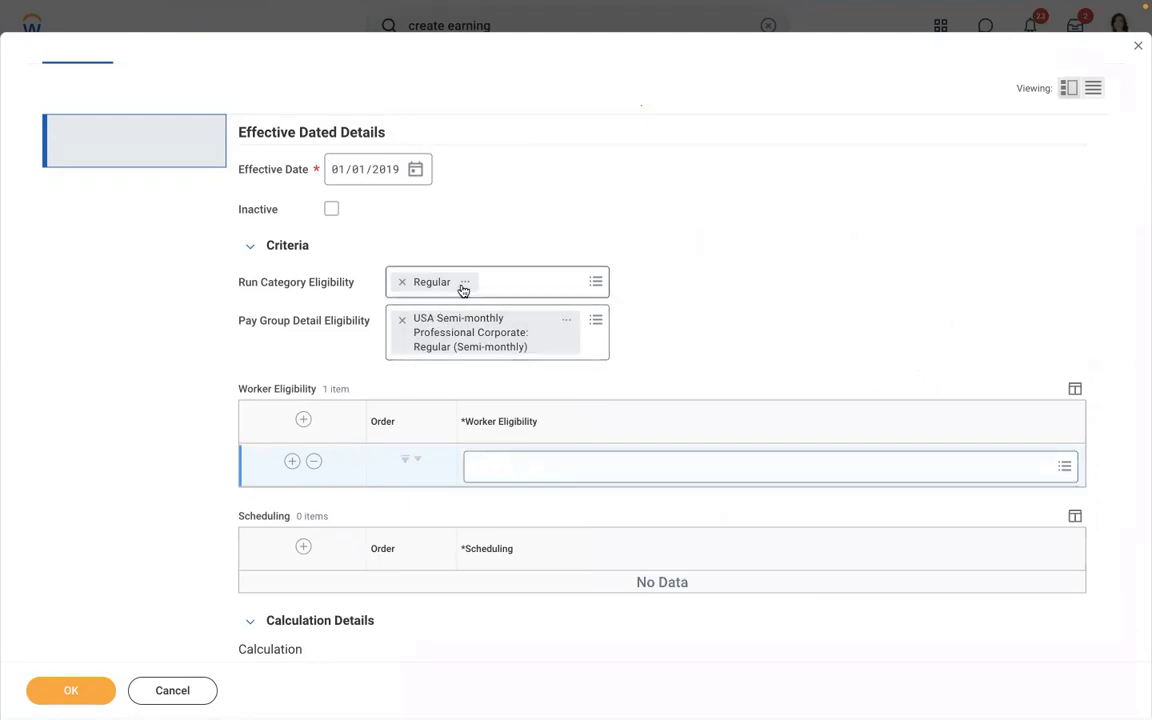
# - Replace the worker eligibility row with a new empty one and bring up its choices
pyautogui.click(314, 464)
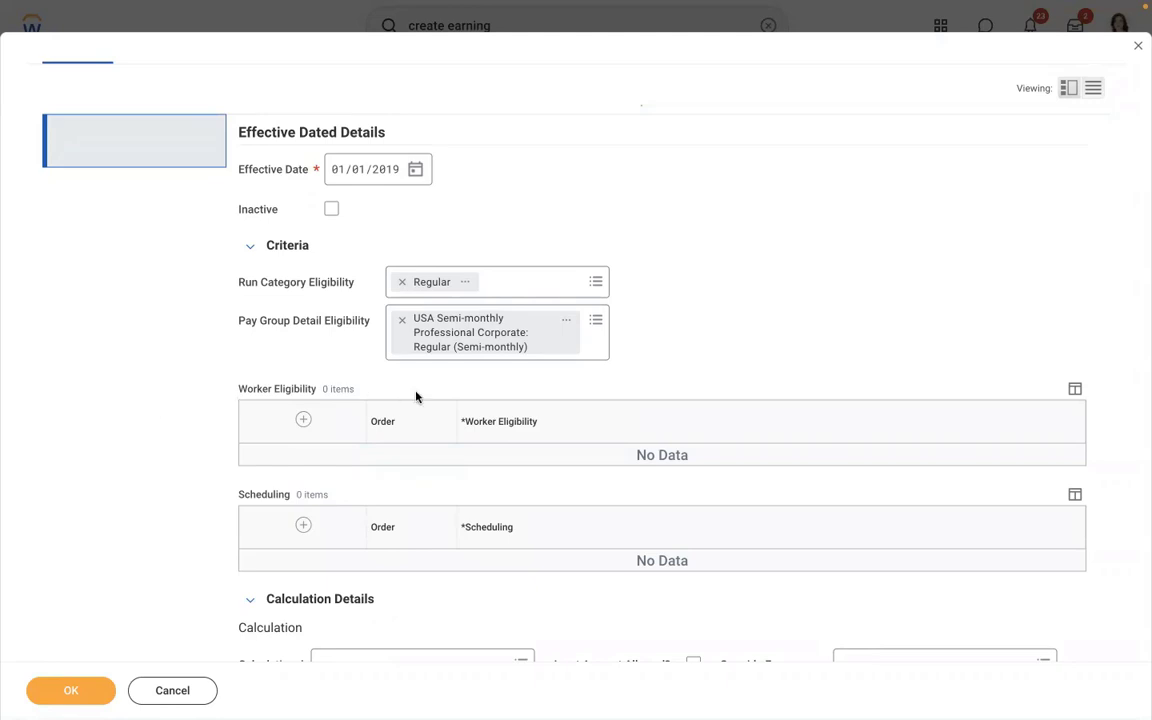
pyautogui.click(302, 420)
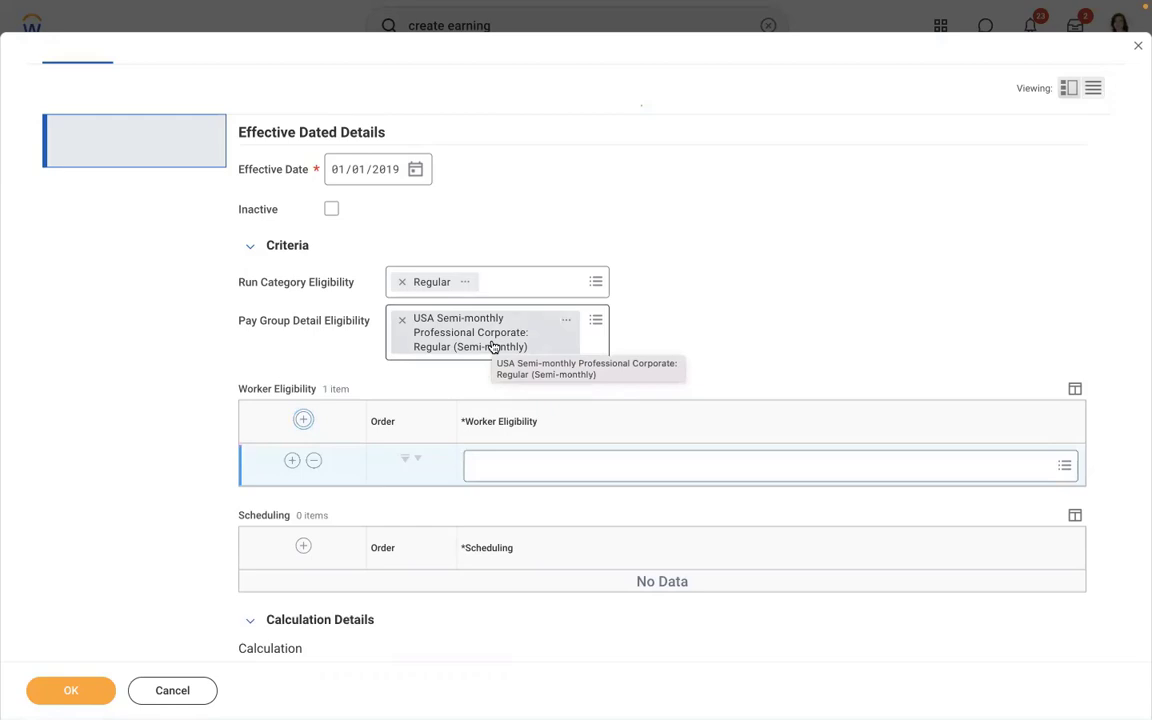
pyautogui.click(510, 466)
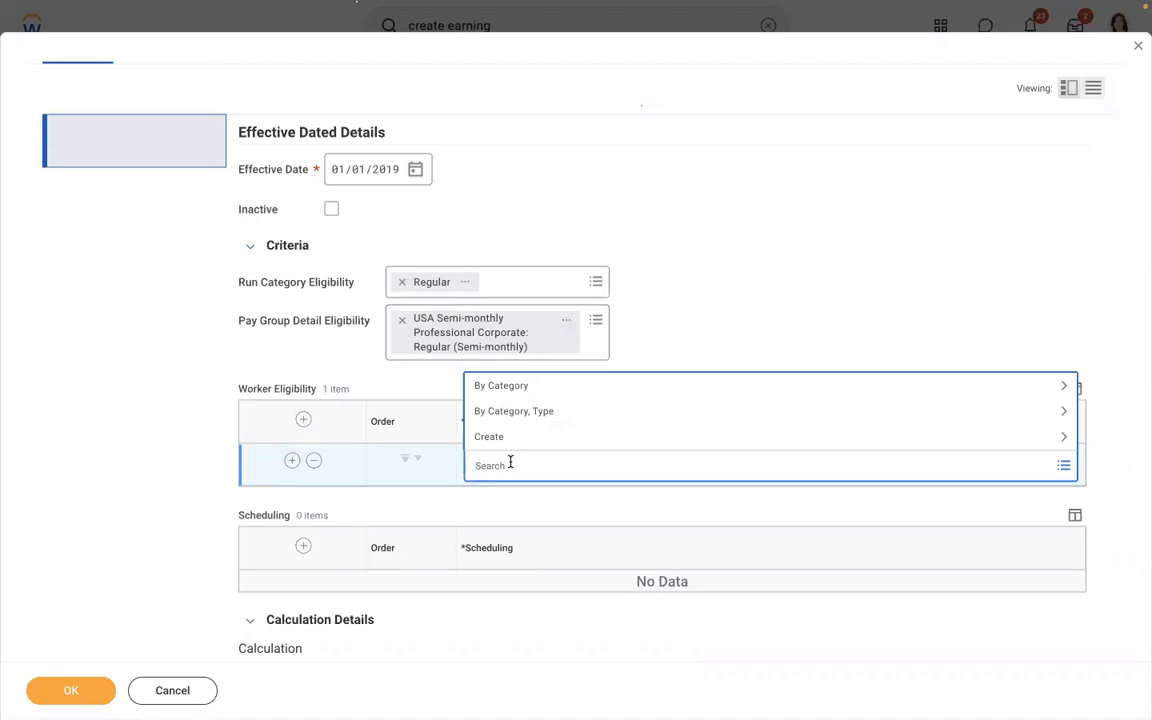
# - Remove the pay group eligibility and browse the worker eligibility create options
pyautogui.click(401, 320)
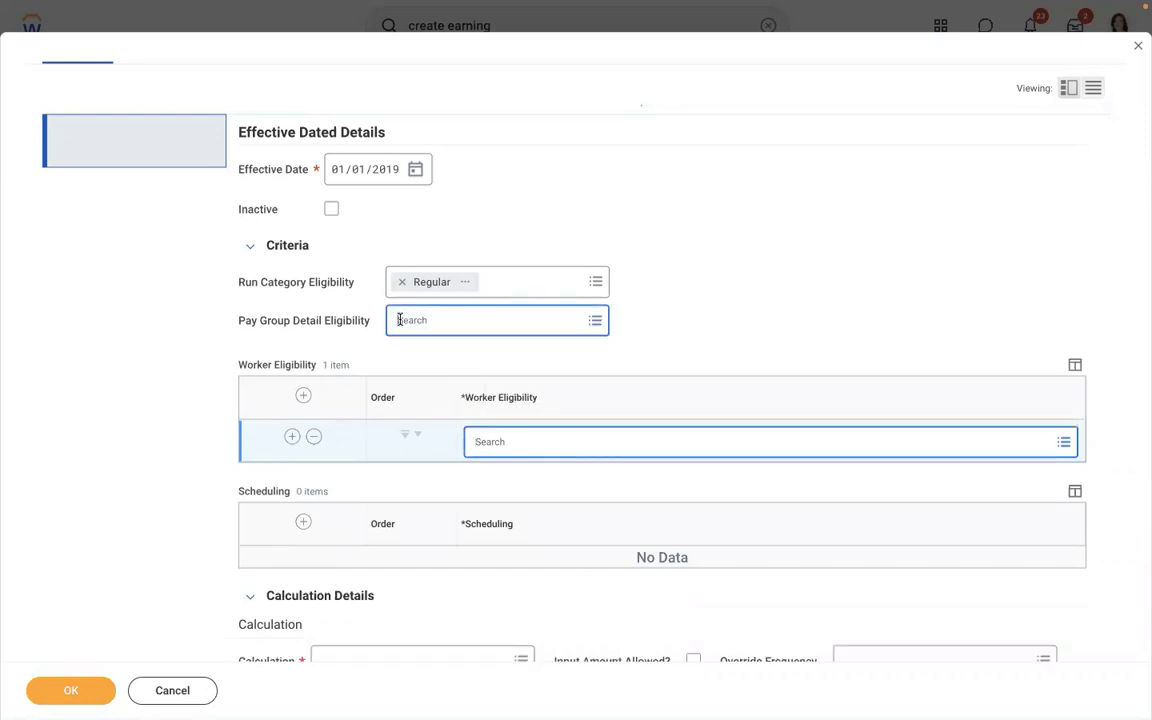
pyautogui.click(530, 442)
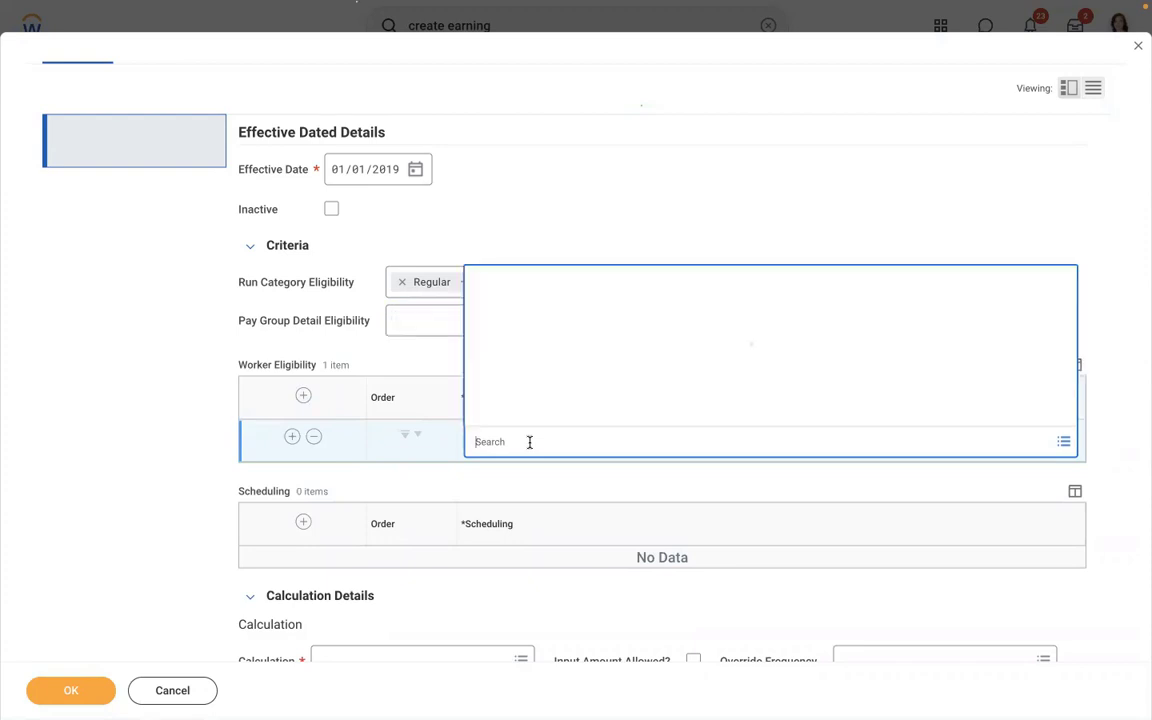
pyautogui.click(489, 412)
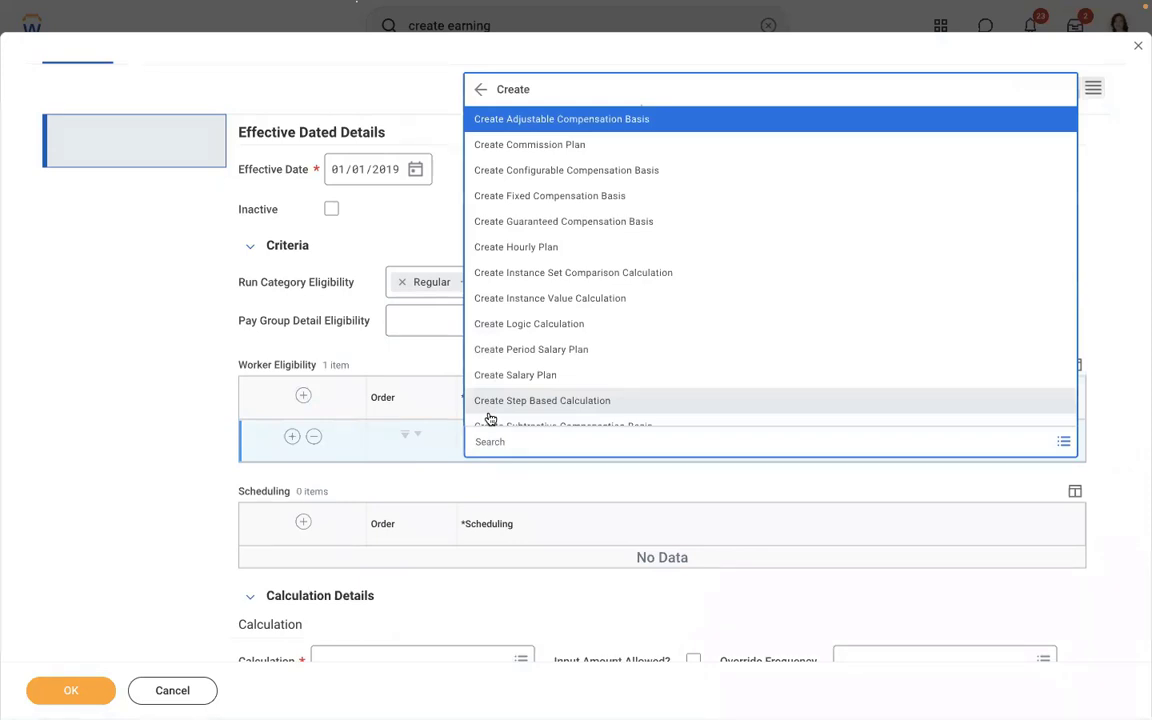
pyautogui.press('Down')
pyautogui.press('Down')
pyautogui.press('Down')
pyautogui.press('Down')
pyautogui.press('Down')
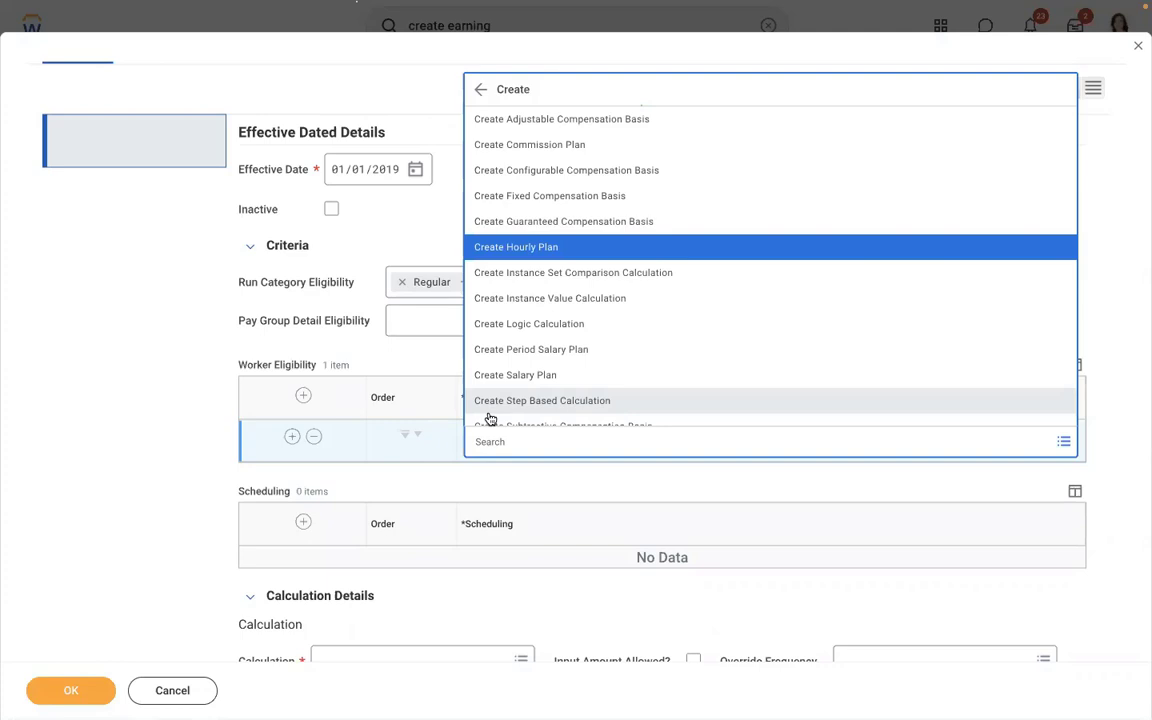
pyautogui.click(429, 619)
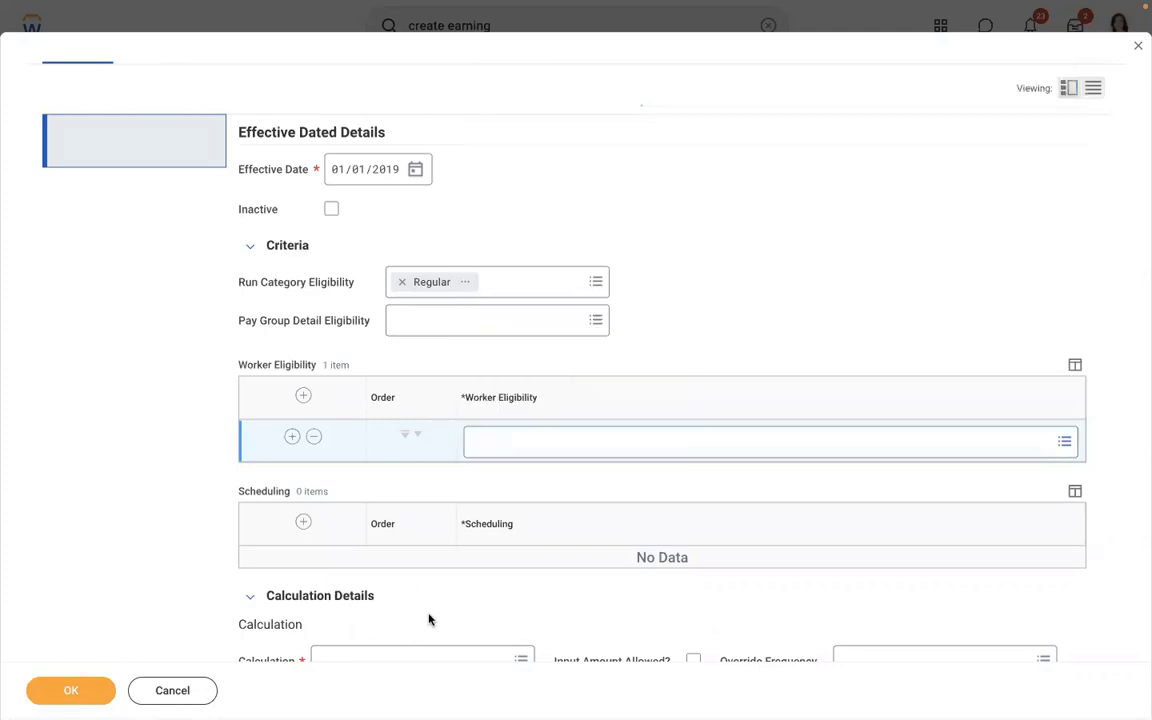
pyautogui.scroll(-3, 429, 619)
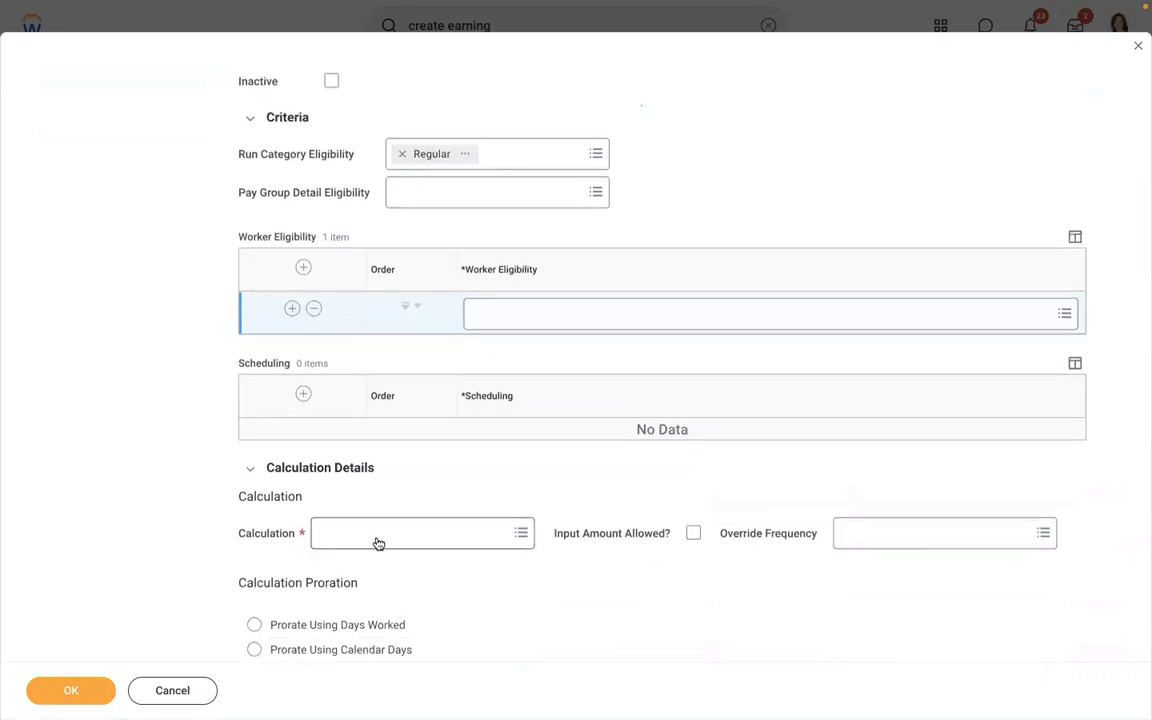
# - Start a new Instance Set Comparison Calculation from the worker eligibility prompt
pyautogui.click(937, 310)
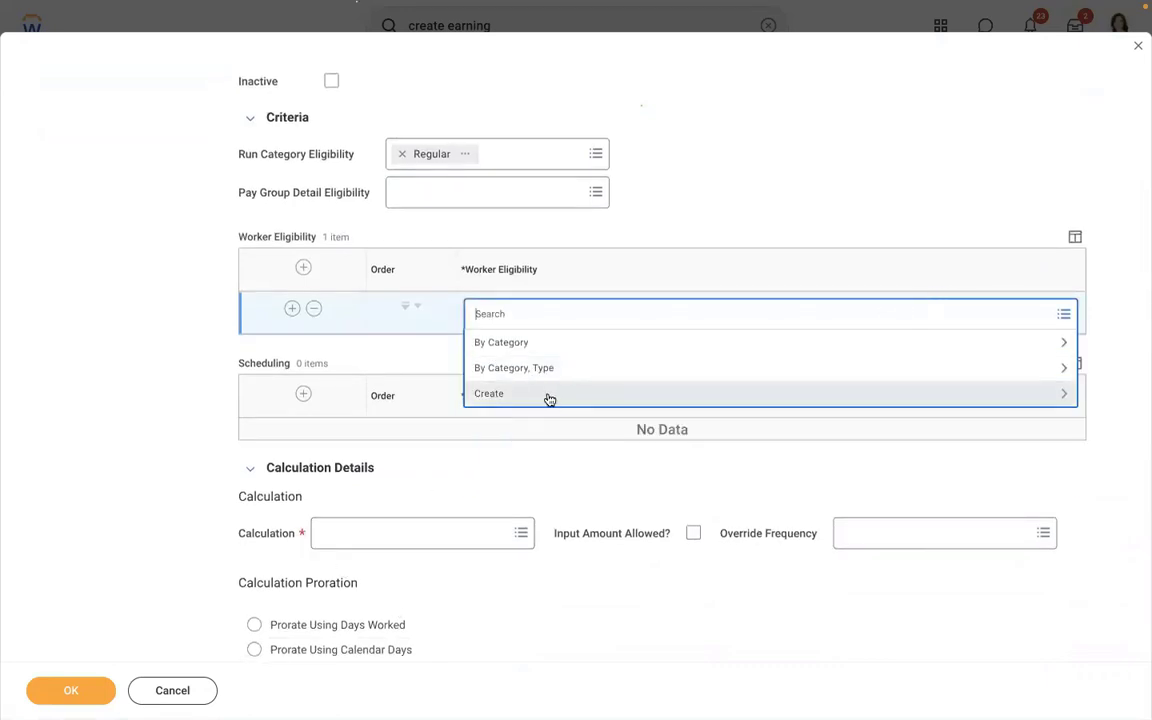
pyautogui.click(549, 398)
pyautogui.press('Down')
pyautogui.press('Down')
pyautogui.press('Down')
pyautogui.press('Down')
pyautogui.press('Down')
pyautogui.press('Down')
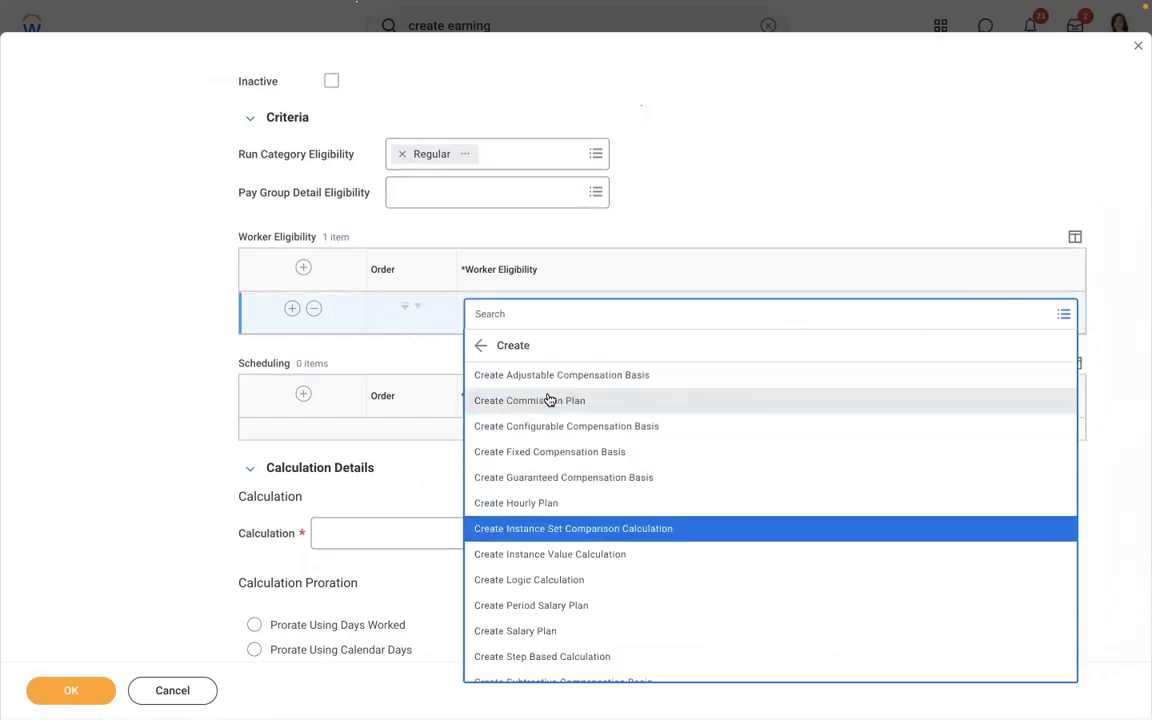
pyautogui.press('Return')
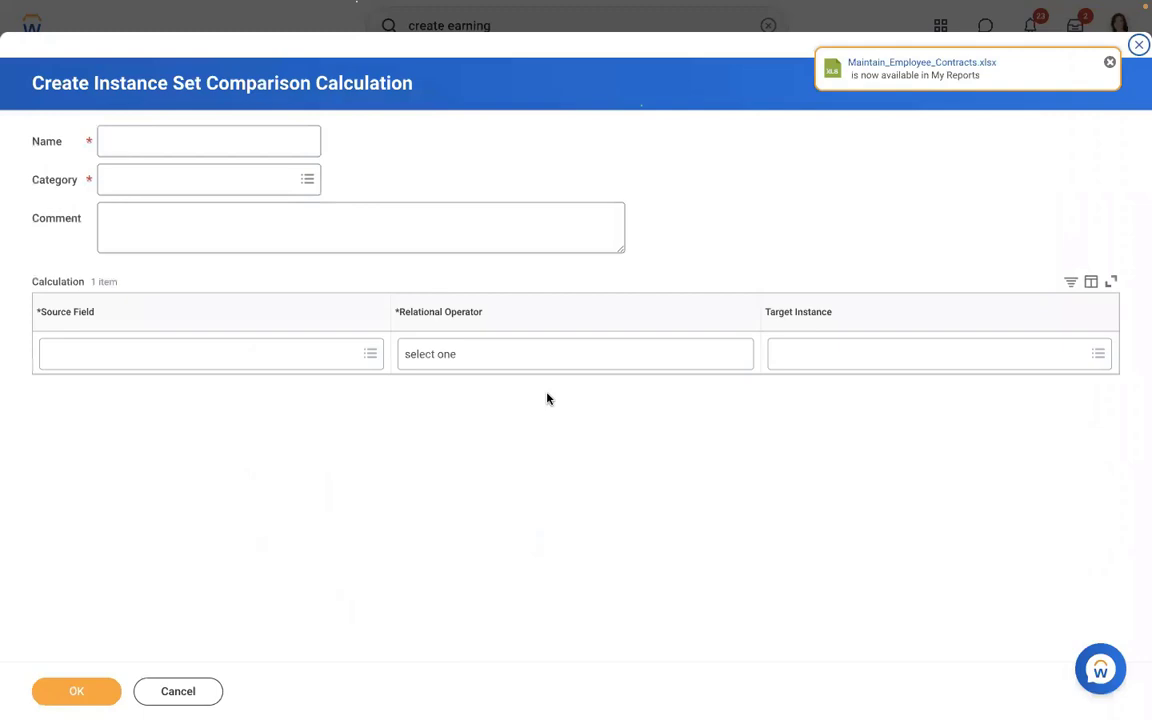
# - Name the calculation 'Allowance Plan = Meal Allowance' in the Payroll category
pyautogui.click(139, 143)
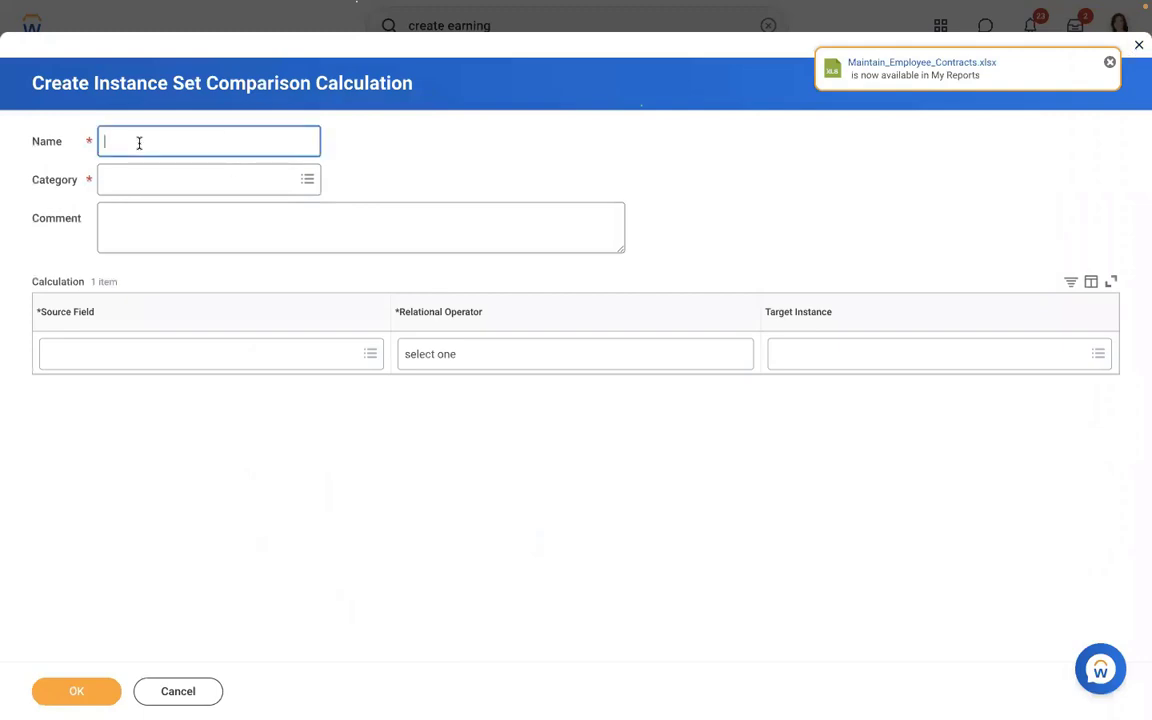
pyautogui.write('Allowance Plan = Meal Allow')
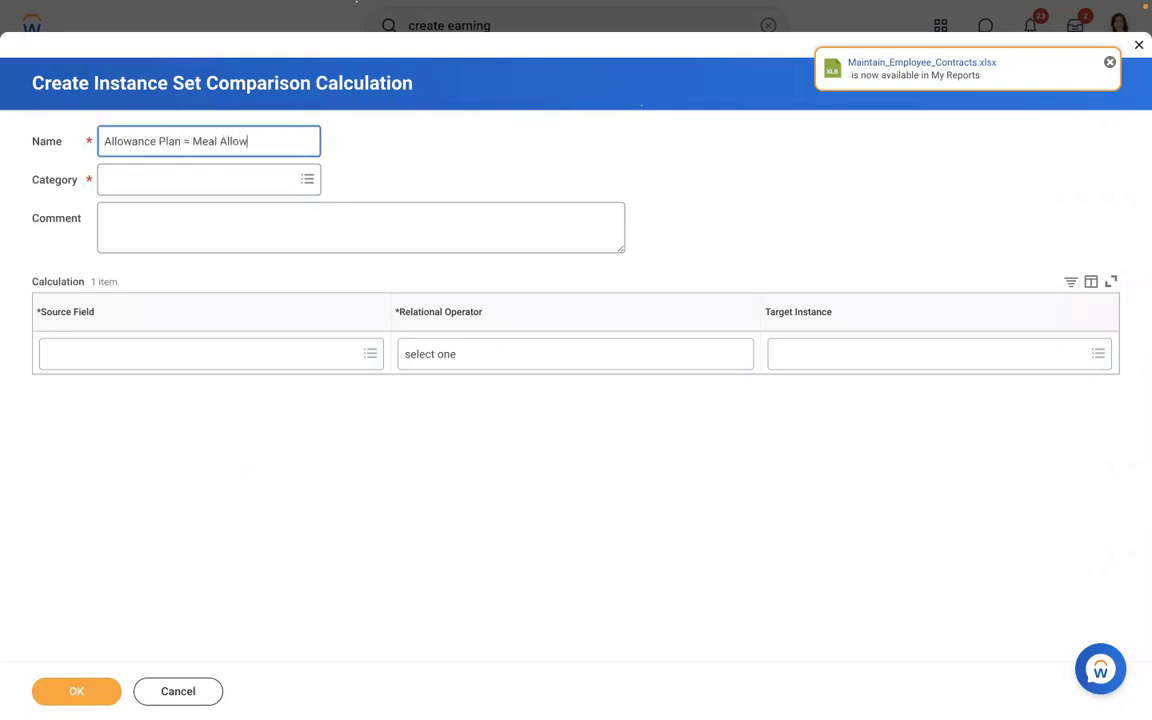
pyautogui.write('ance')
pyautogui.click(205, 177)
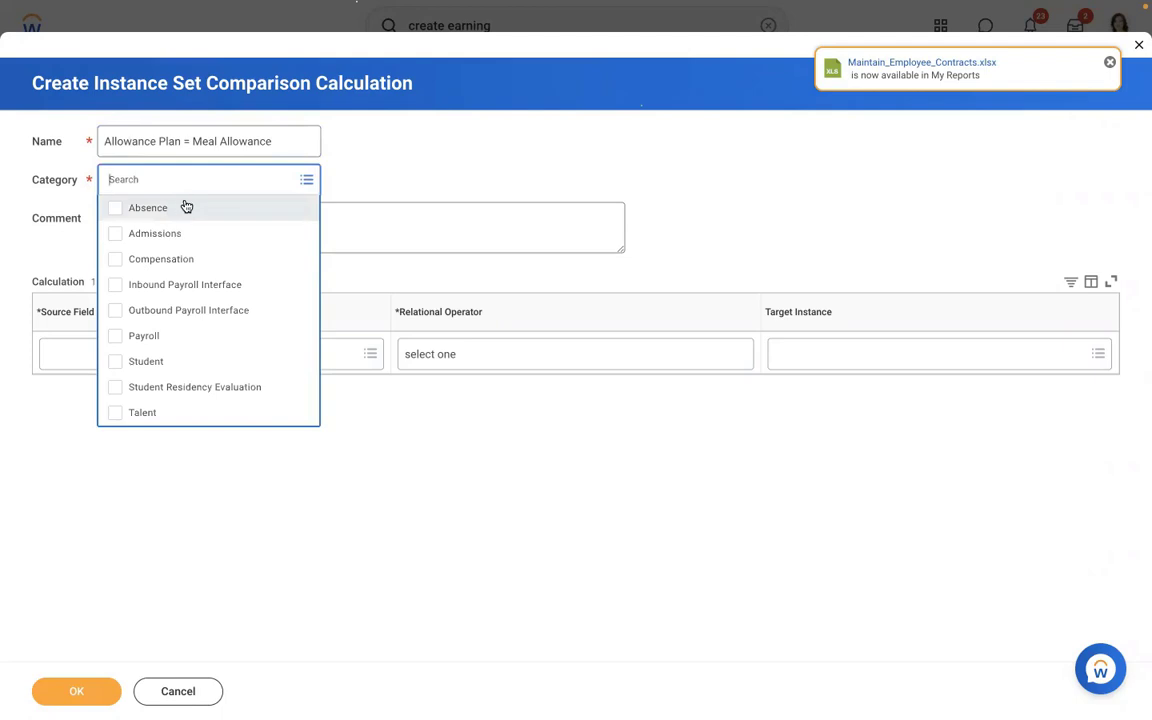
pyautogui.click(171, 341)
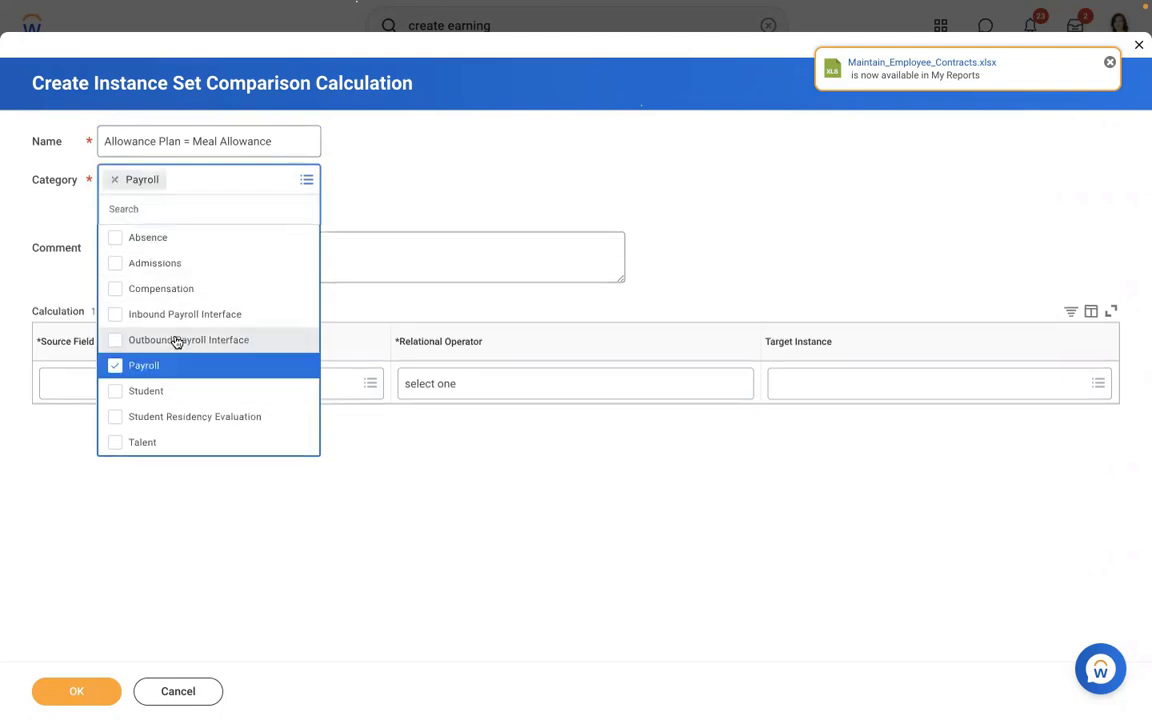
pyautogui.click(417, 181)
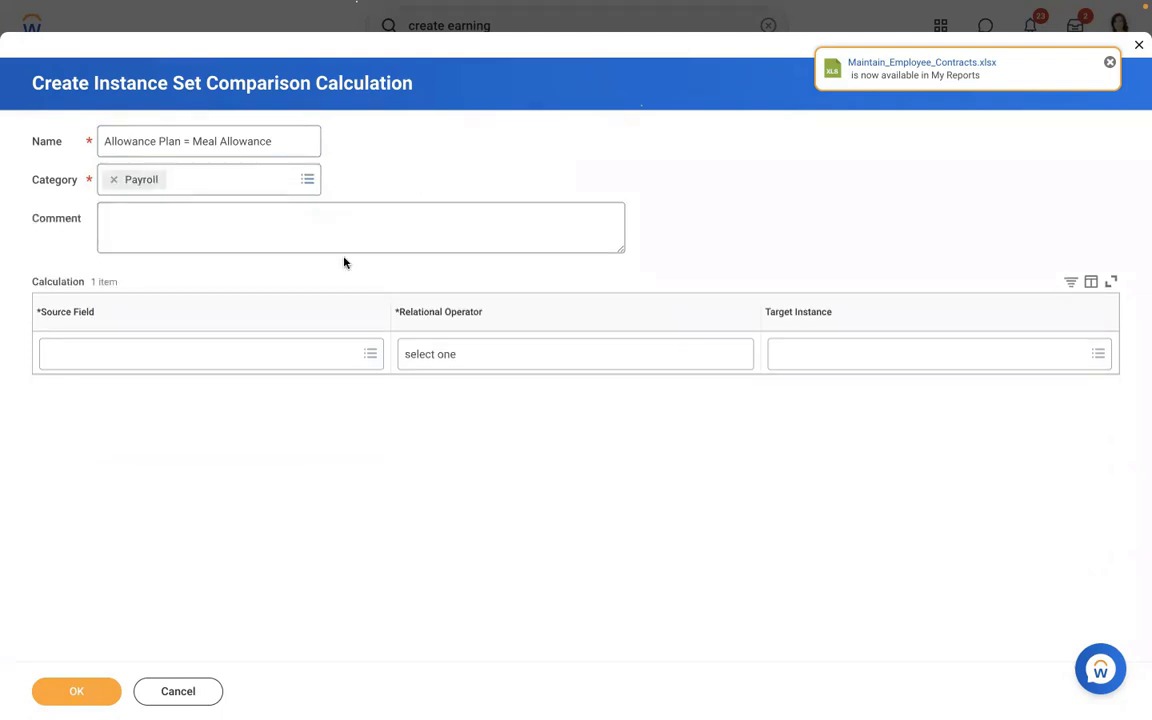
# - Compare Compensation Plans as of Period End Date 'in the selection list' AMD - Meal Allowance
pyautogui.click(202, 355)
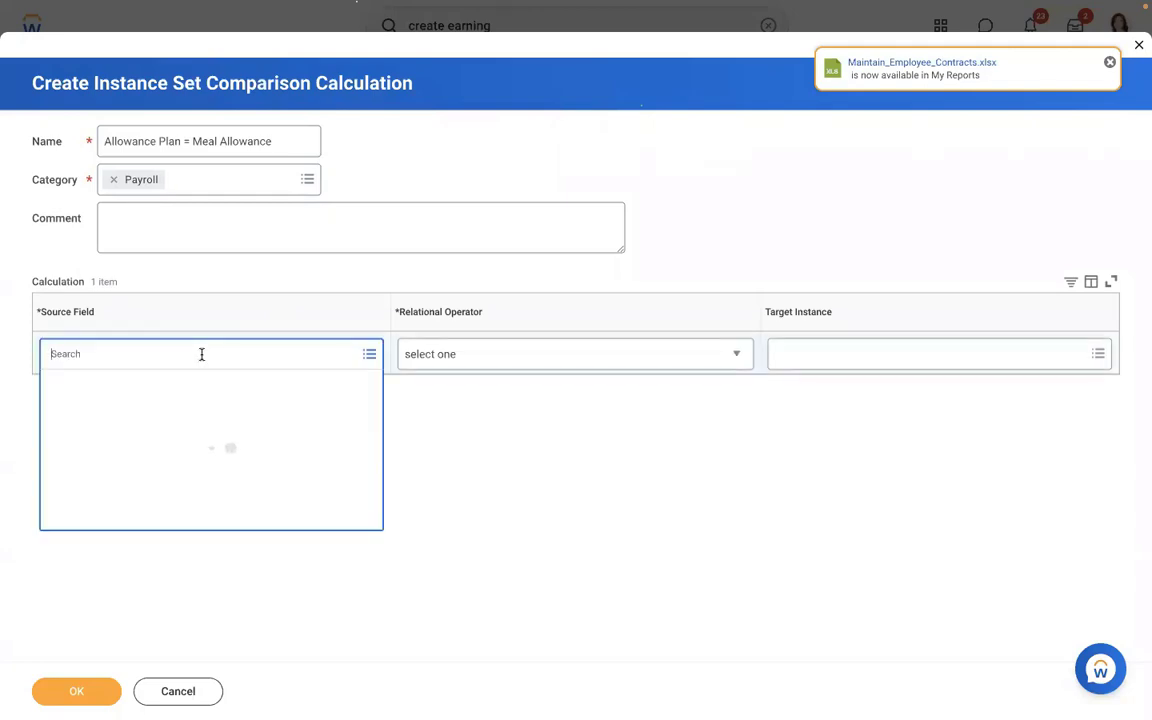
pyautogui.write('compensation plan')
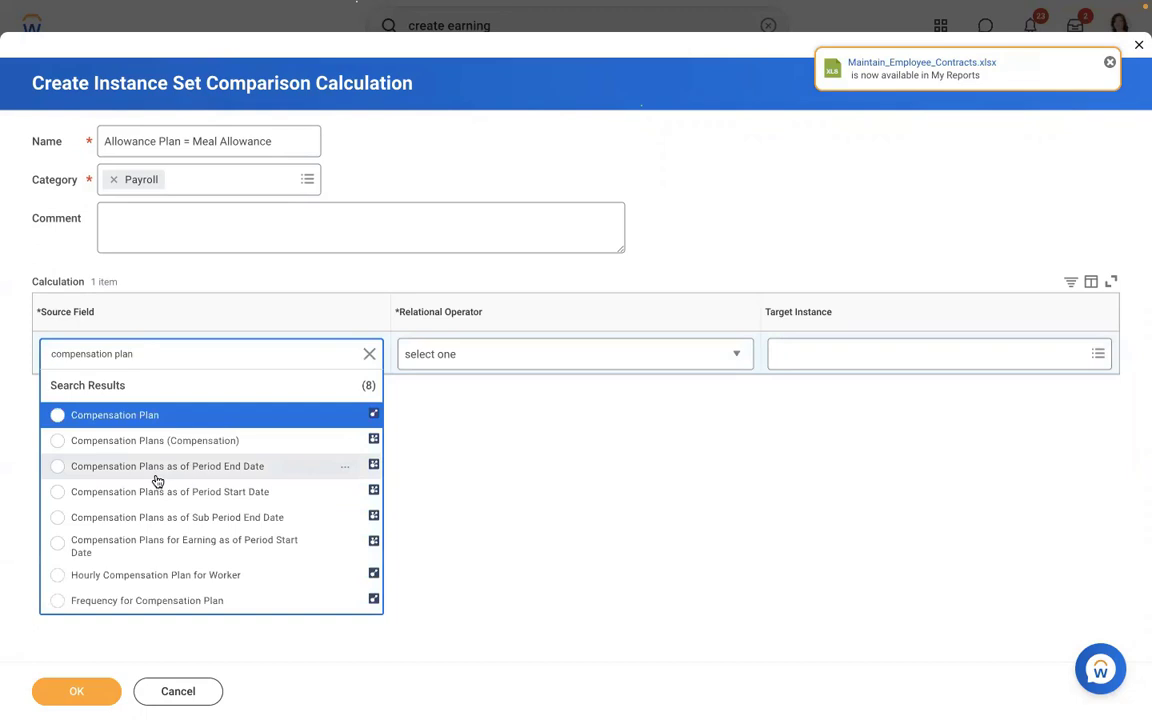
pyautogui.click(157, 481)
pyautogui.click(489, 352)
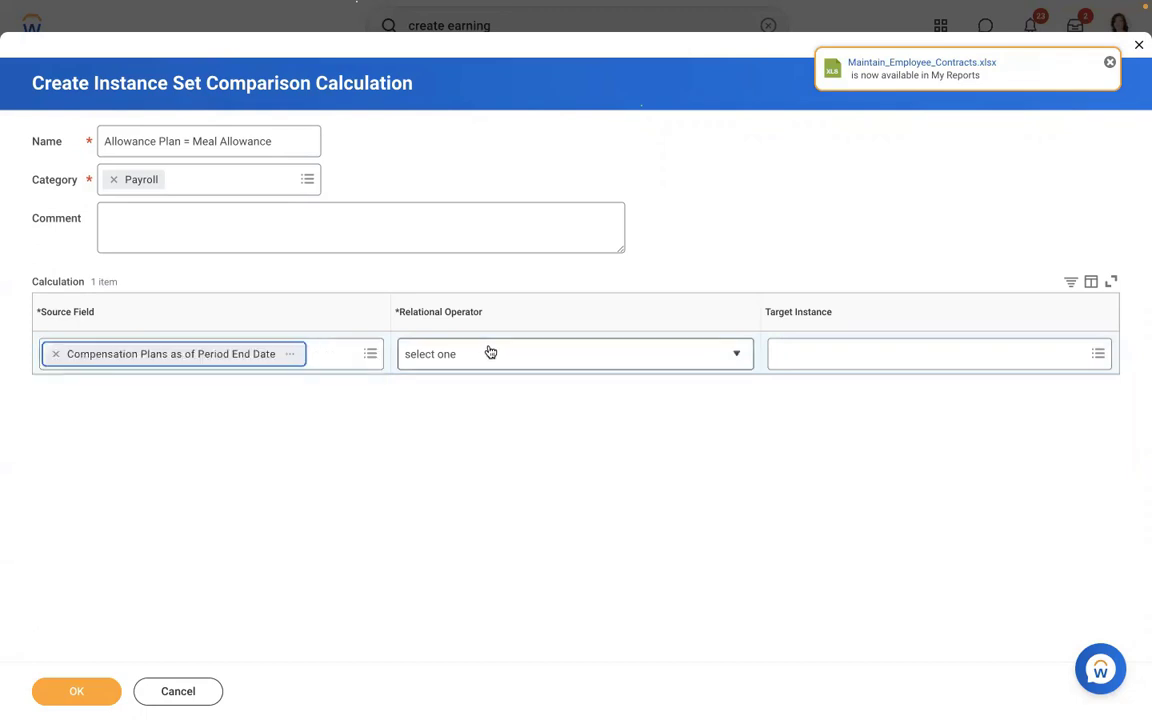
pyautogui.click(447, 436)
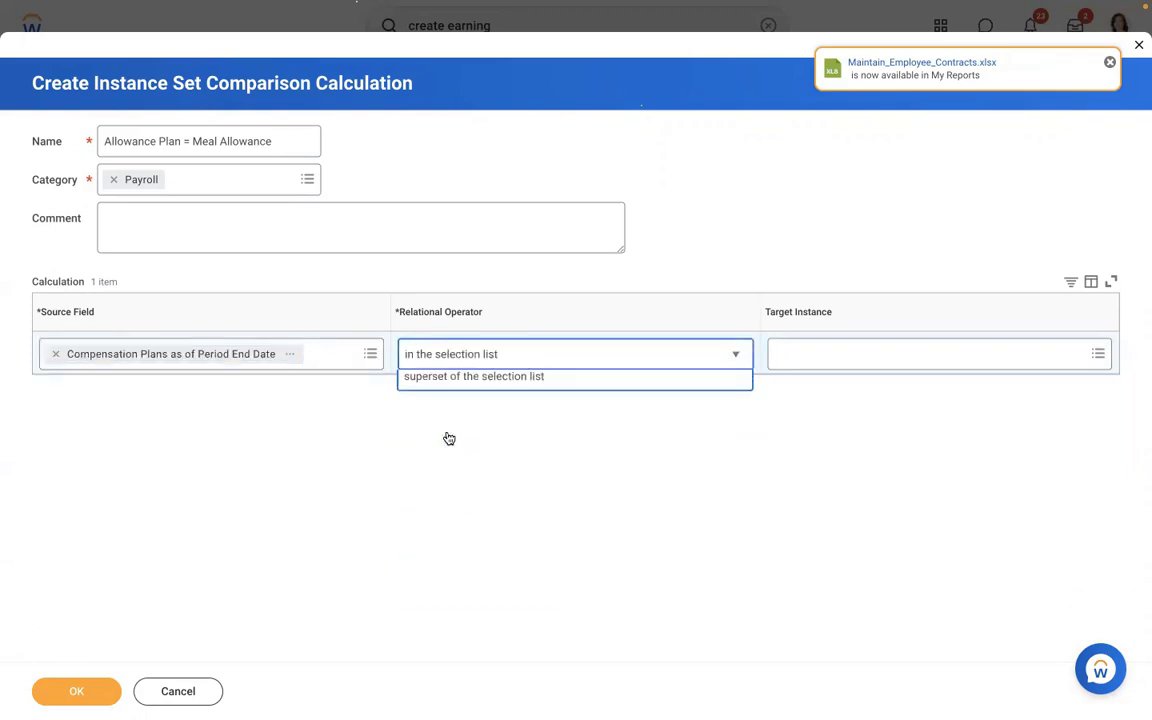
pyautogui.click(849, 362)
pyautogui.write('meal')
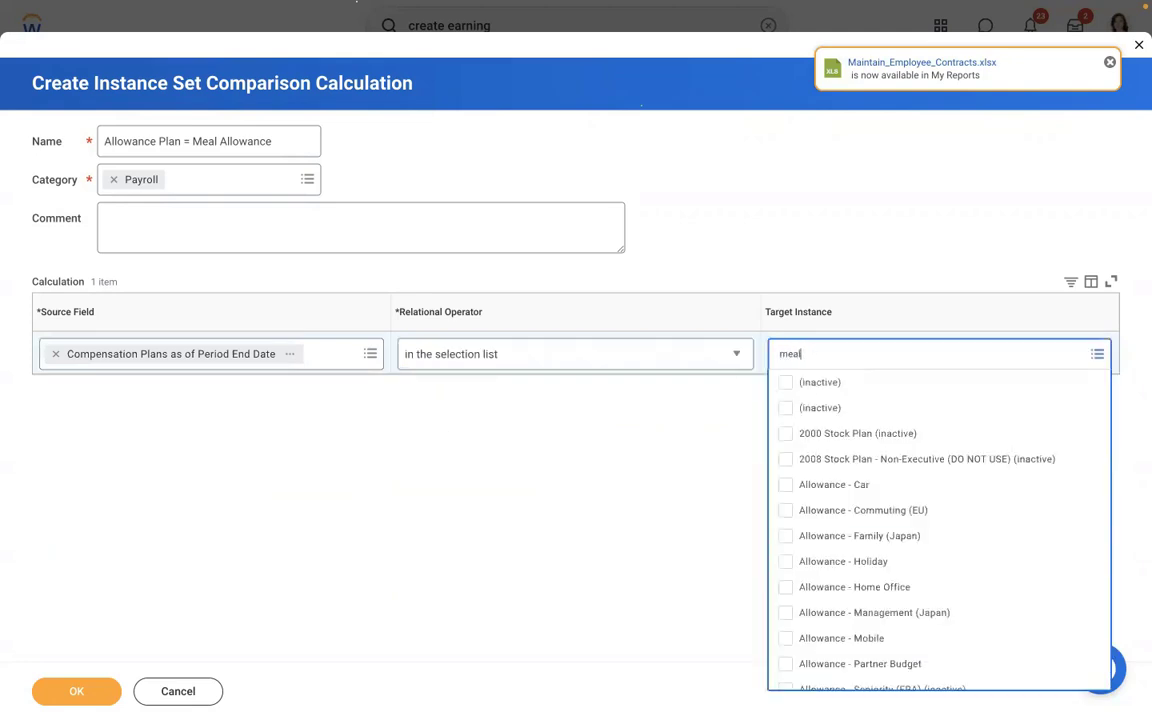
pyautogui.press('Return')
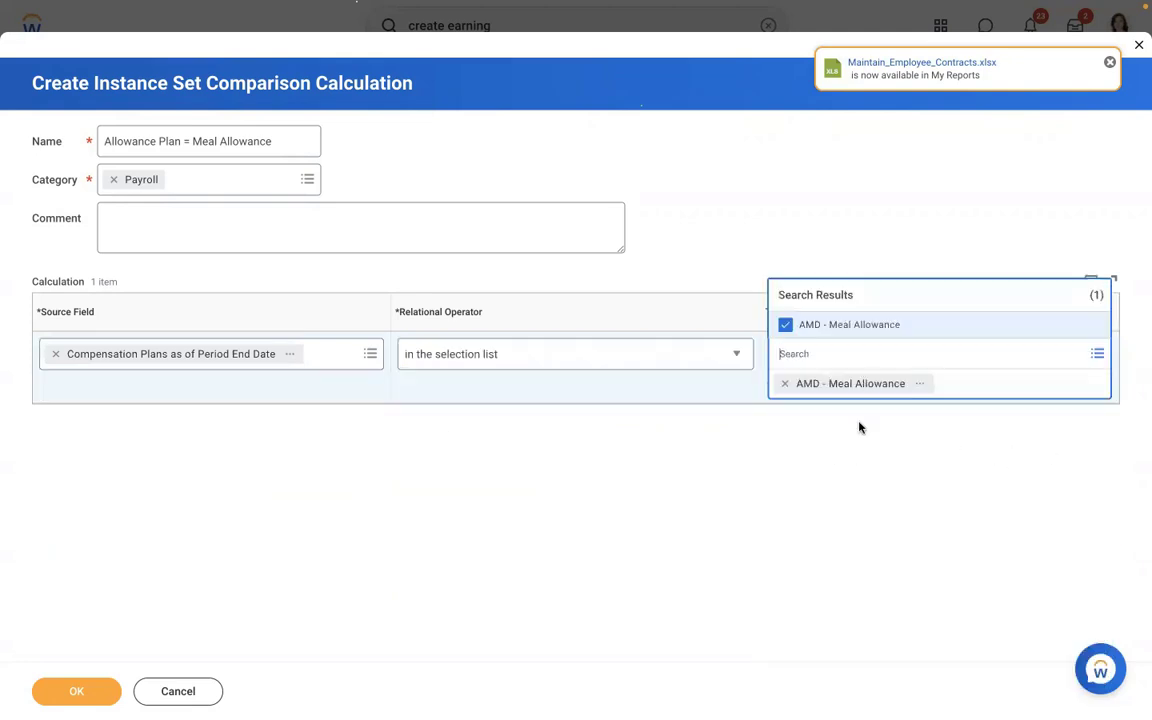
pyautogui.click(707, 518)
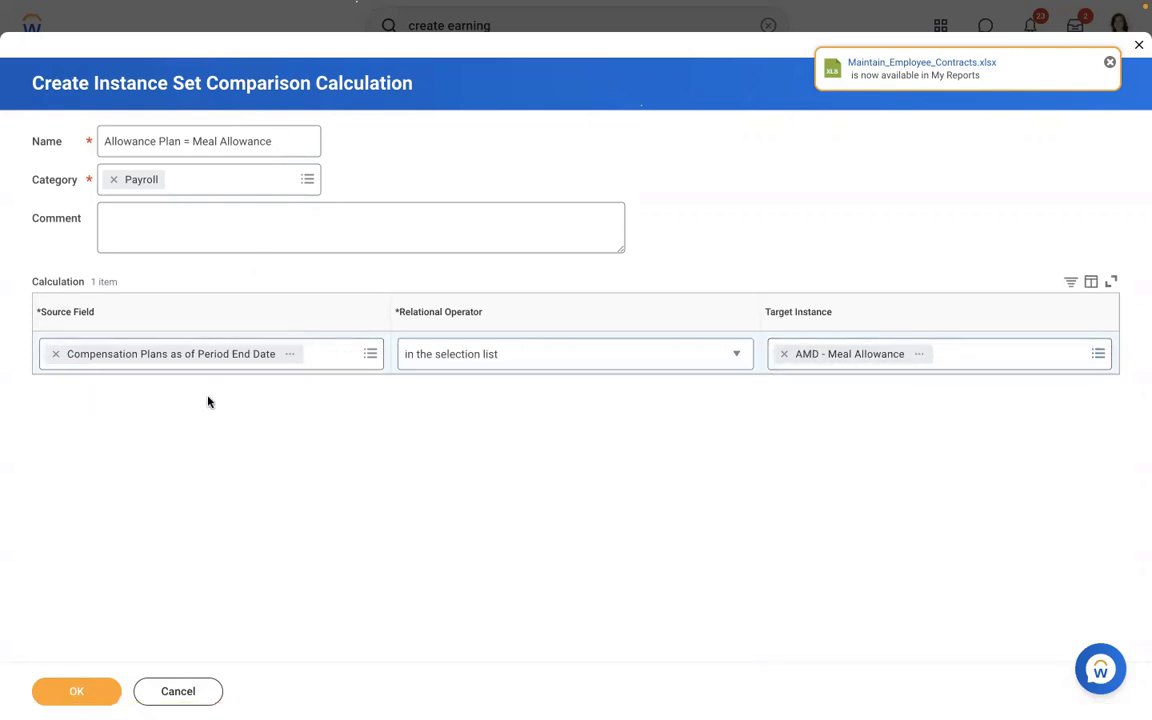
# - Save the comparison, set calculation to Compensation Element Value (using PC Freq Override), and view its details
pyautogui.click(57, 697)
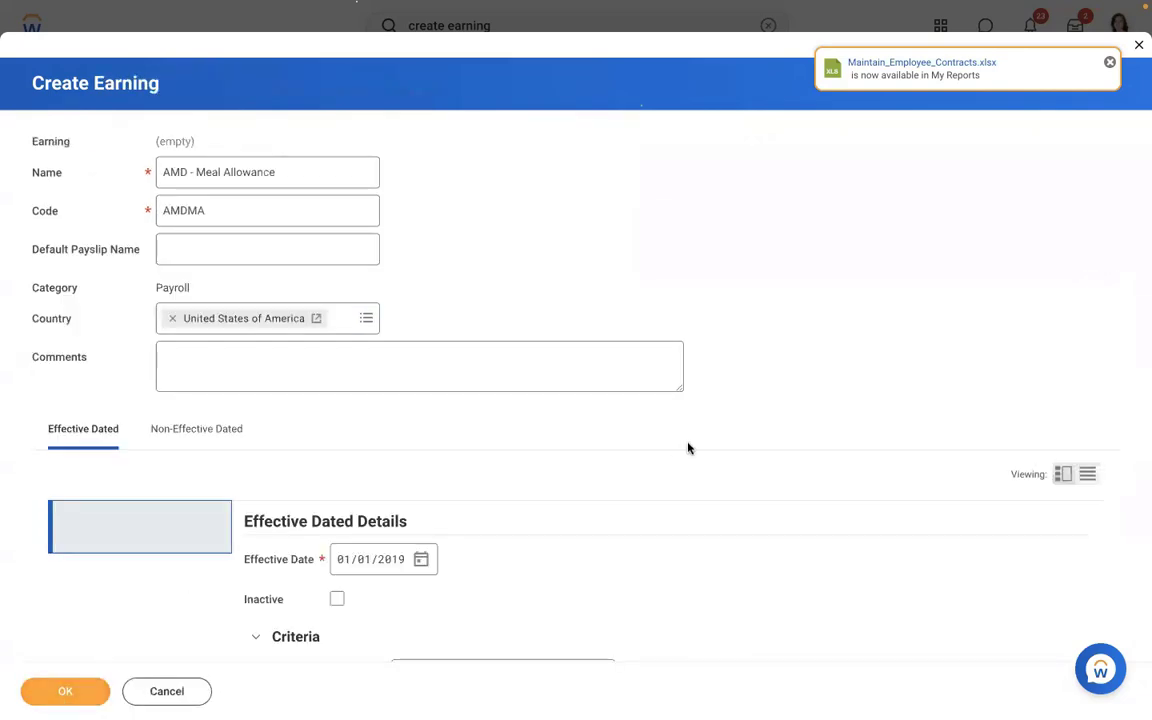
pyautogui.scroll(-10, 49, 332)
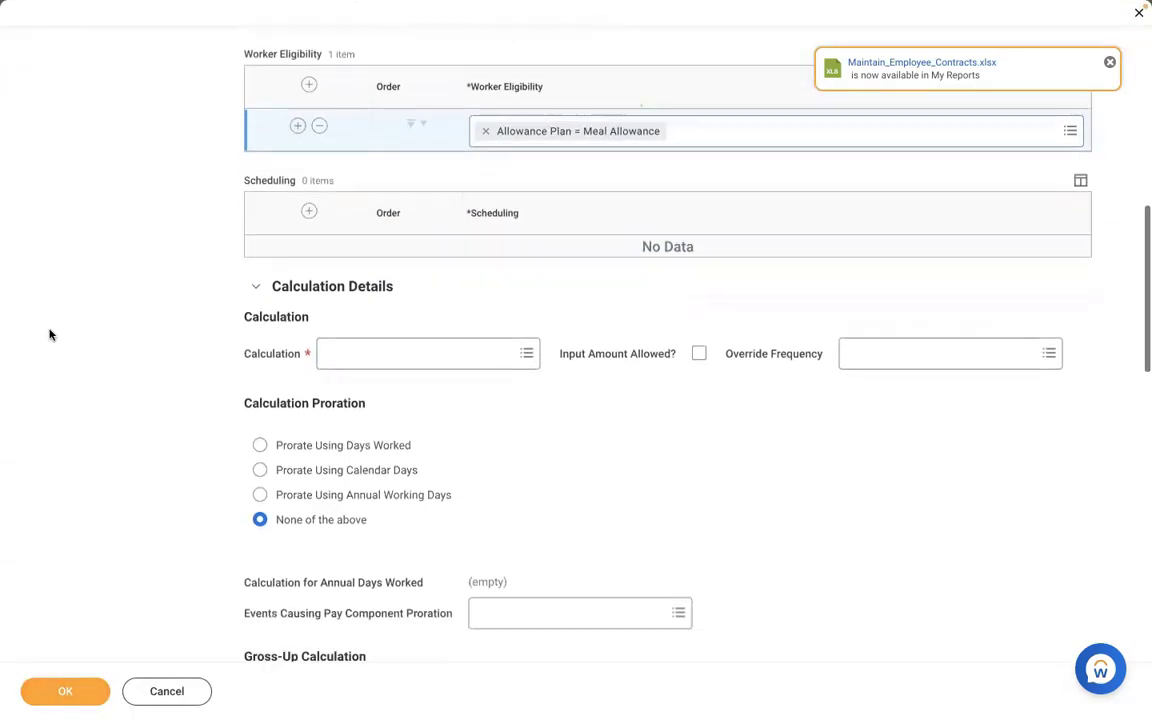
pyautogui.scroll(-1, 49, 334)
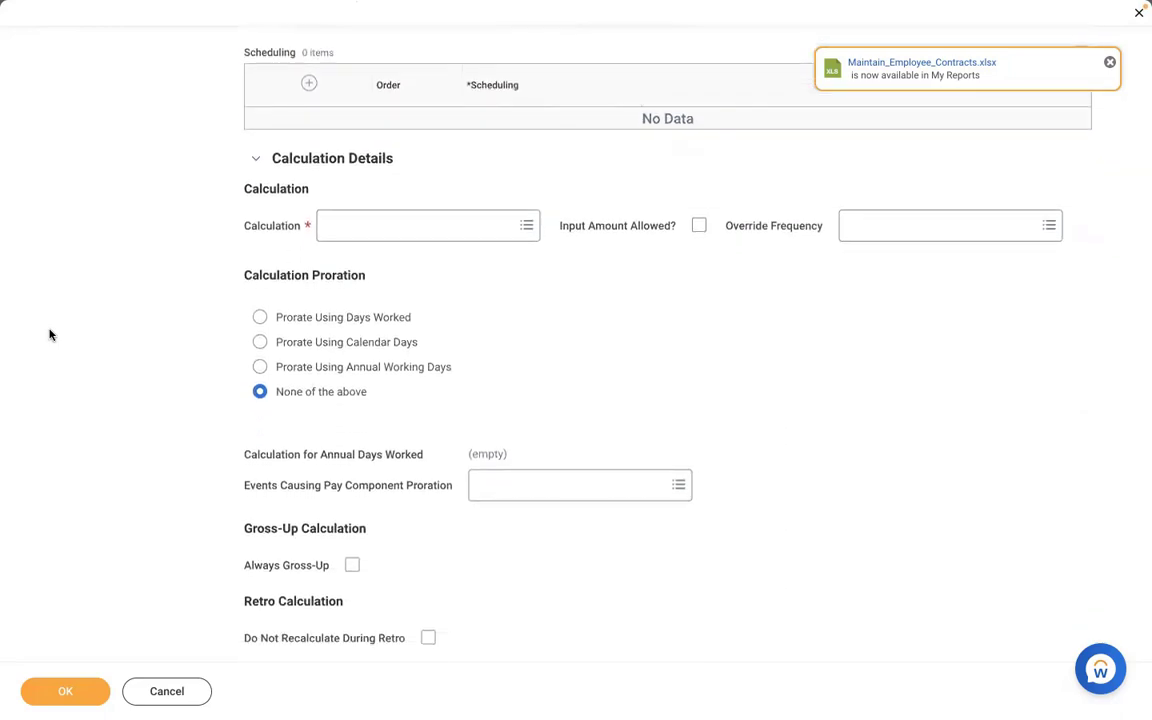
pyautogui.click(393, 240)
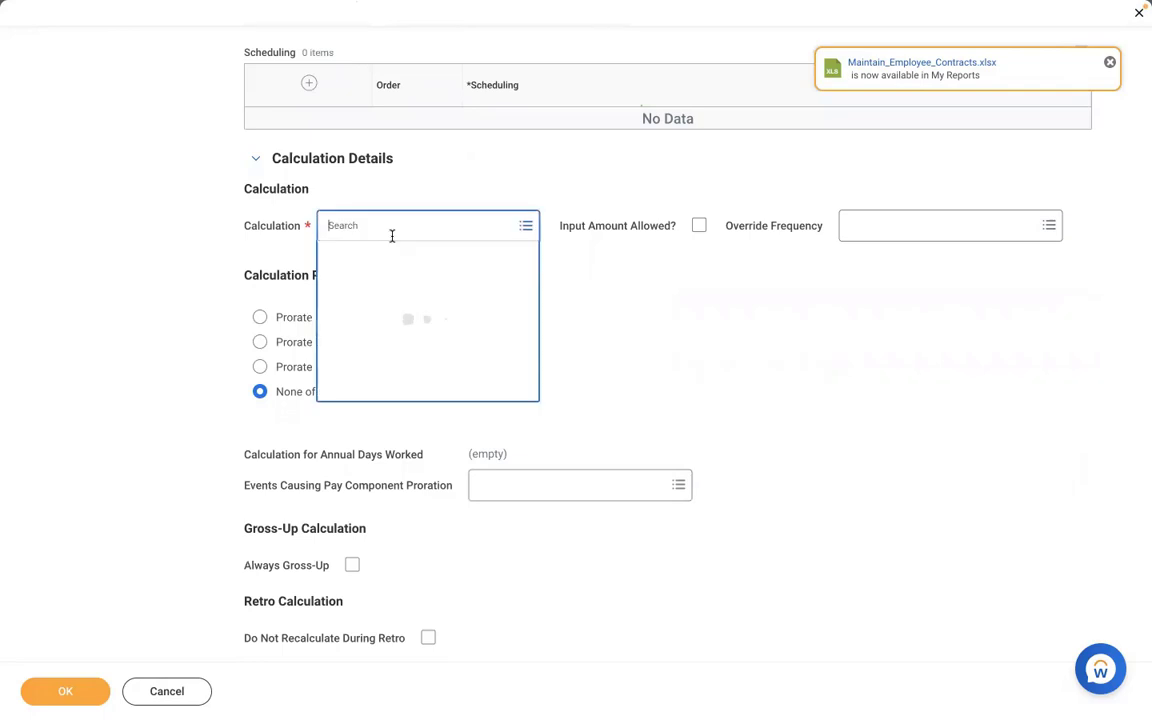
pyautogui.write('compen')
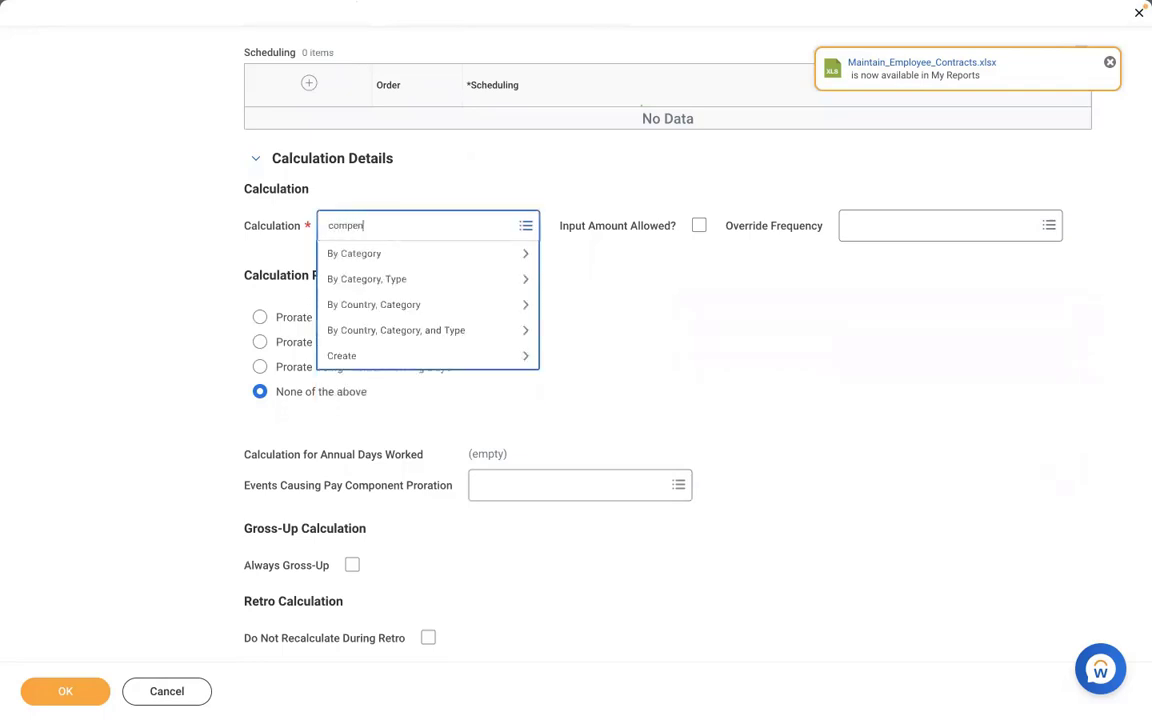
pyautogui.write('sation element value')
pyautogui.press('Return')
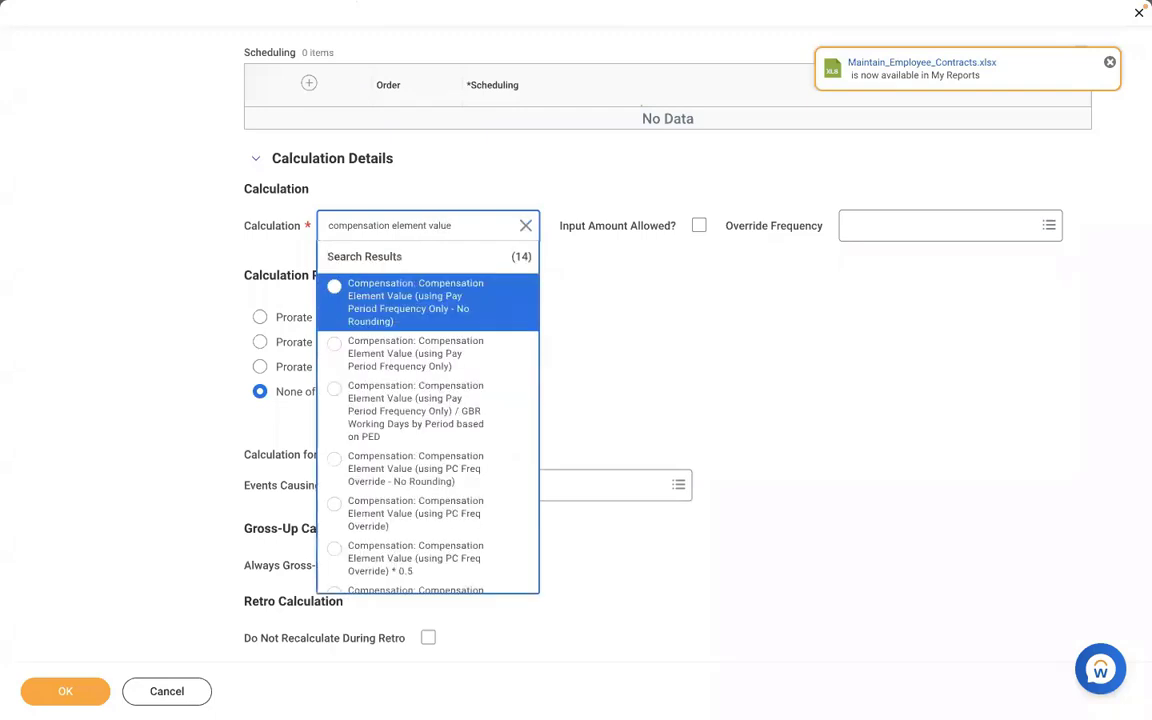
pyautogui.press('Down')
pyautogui.press('Down')
pyautogui.press('Down')
pyautogui.press('Down')
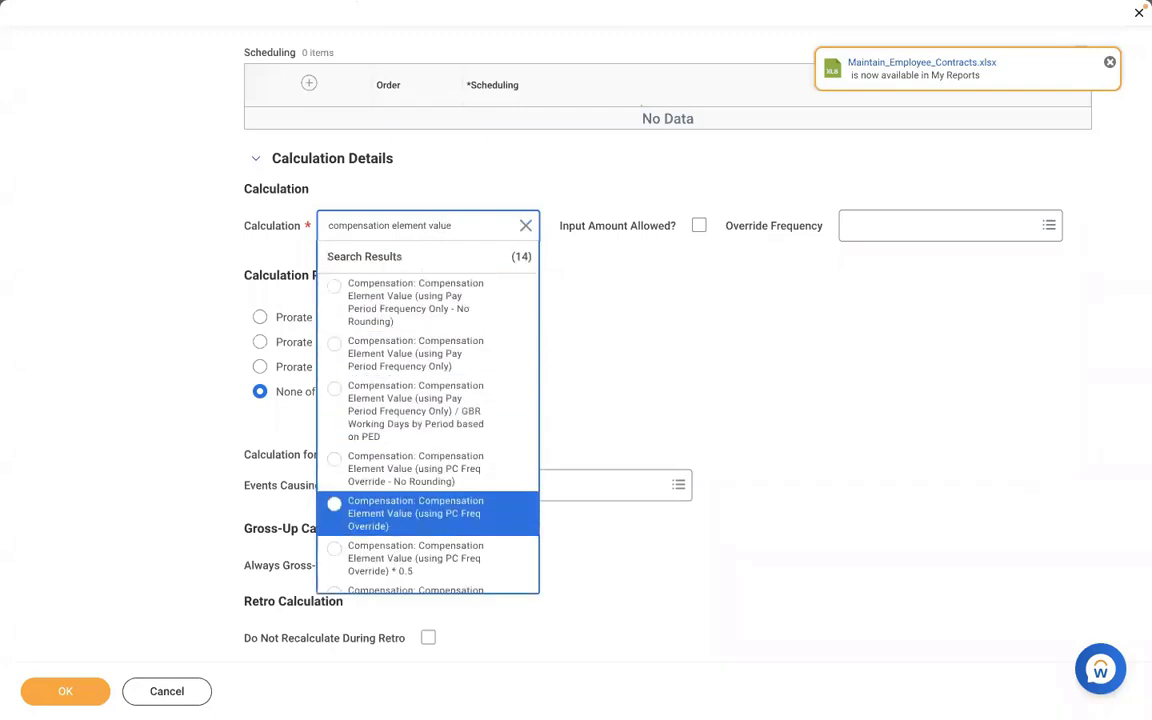
pyautogui.press('Return')
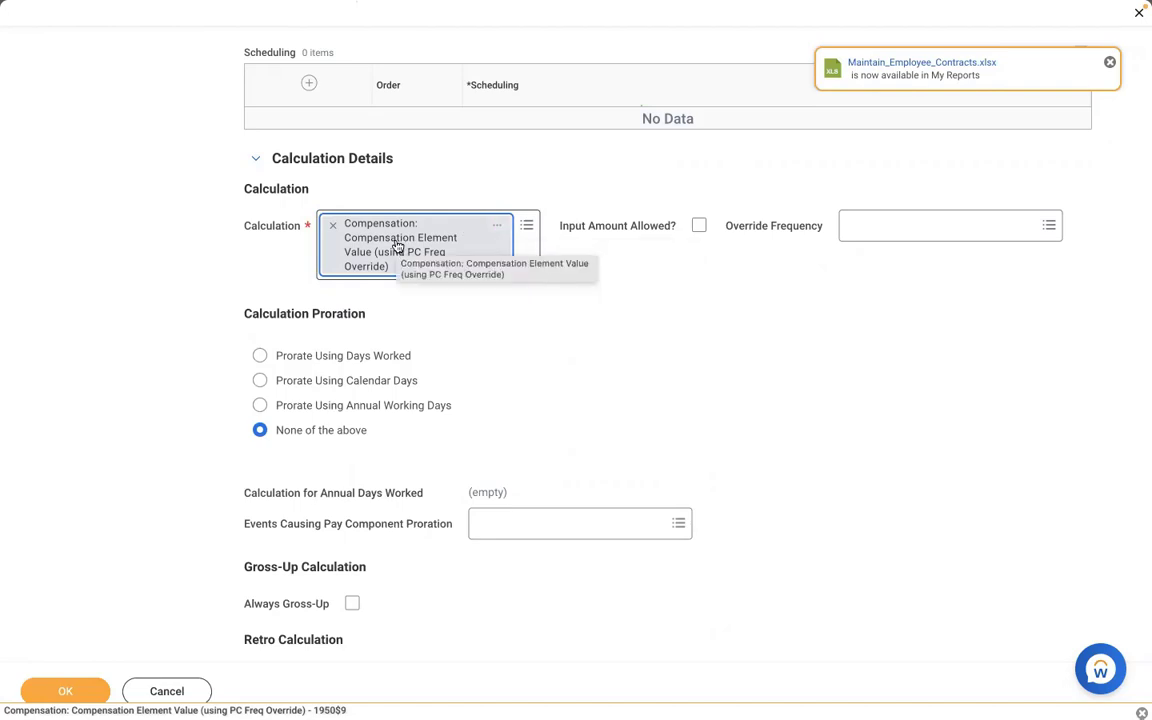
pyautogui.click(497, 231)
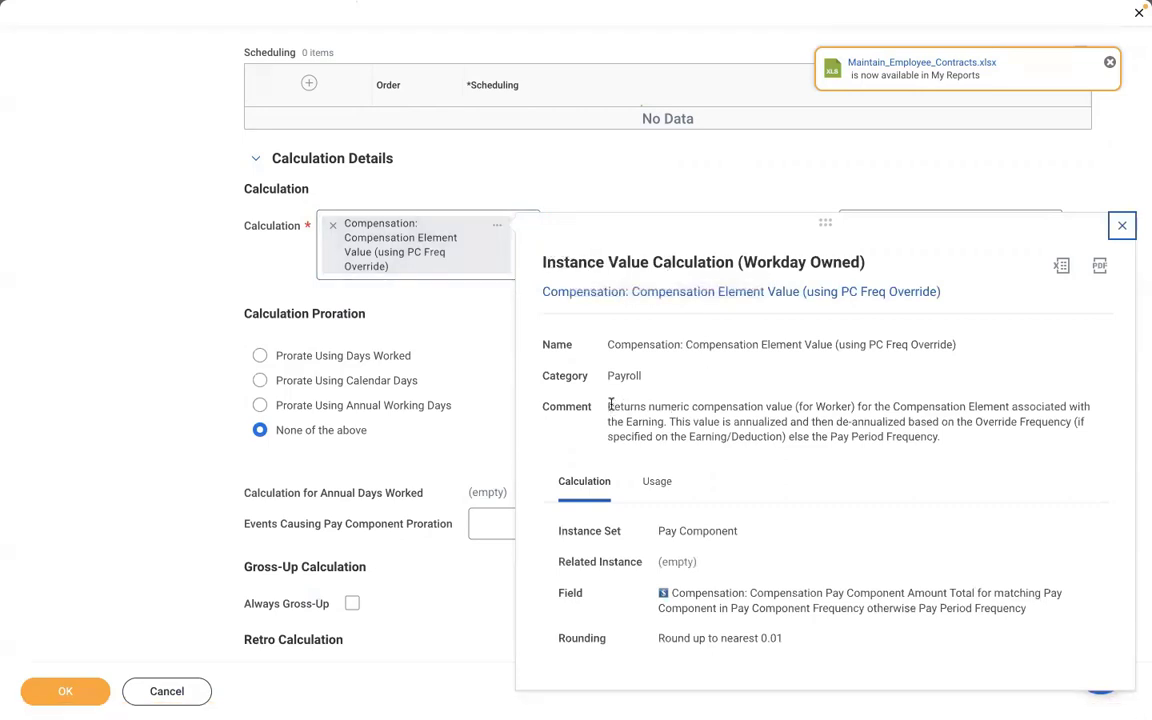
# - Highlight the Instance Value Calculation's comment, then switch to the Word notes
pyautogui.moveTo(610, 406); pyautogui.dragTo(940, 441)
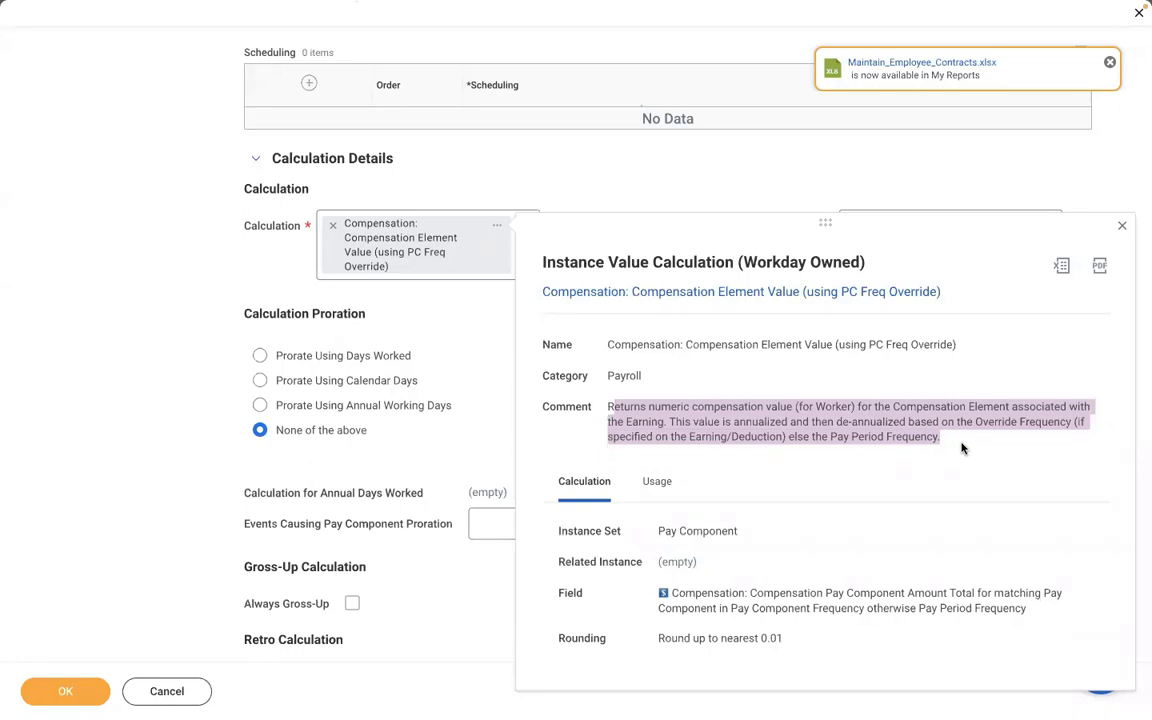
pyautogui.hotkey('ctrl', 'Left')
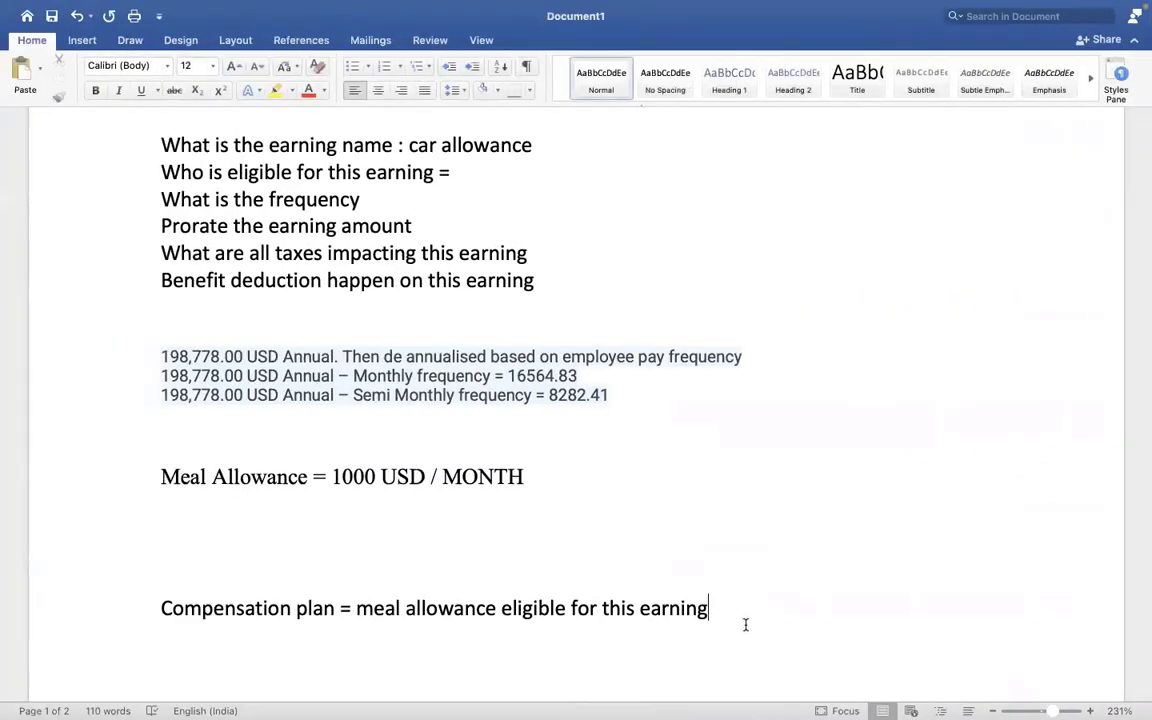
# - Start page 2 with a '3 TYPES' heading and 'AMOUNT = 1000 USD'
pyautogui.click(745, 625)
pyautogui.press('Return')
pyautogui.press('Return')
pyautogui.press('Return')
pyautogui.press('Return')
pyautogui.press('Return')
pyautogui.press('Return')
pyautogui.press('Return')
pyautogui.press('Return')
pyautogui.press('Return')
pyautogui.press('Return')
pyautogui.press('Return')
pyautogui.press('Return')
pyautogui.press('Return')
pyautogui.press('Return')
pyautogui.press('Return')
pyautogui.press('Return')
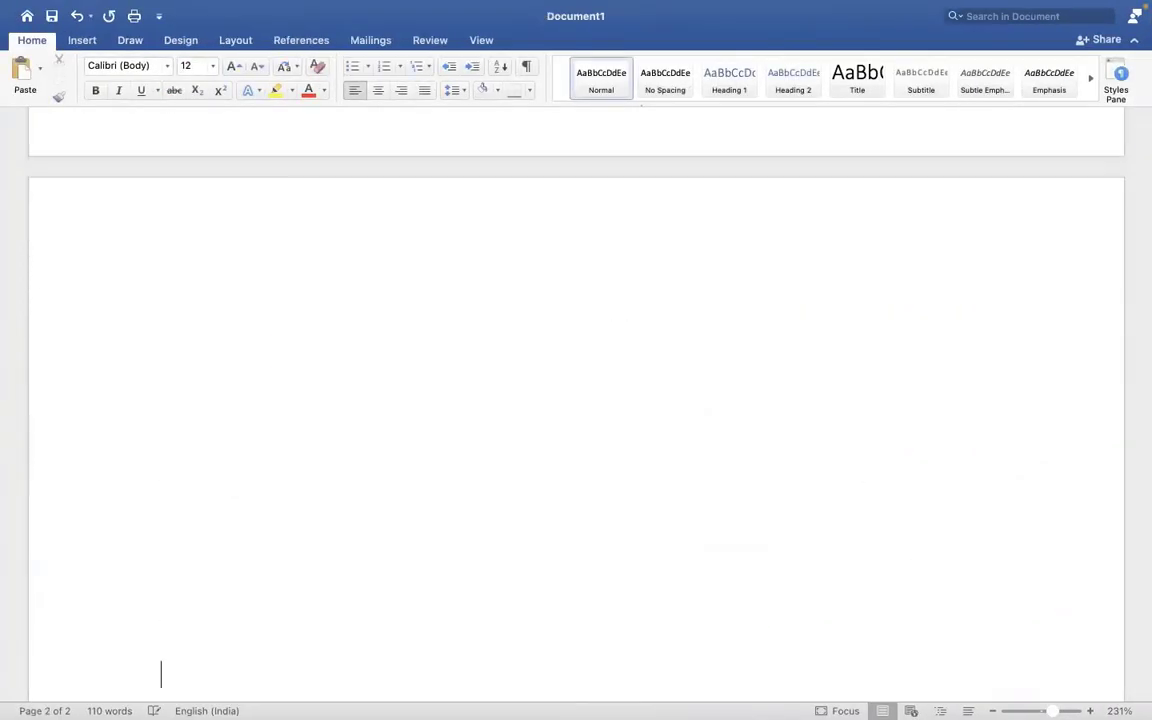
pyautogui.click(253, 274)
pyautogui.write('3 TYPE')
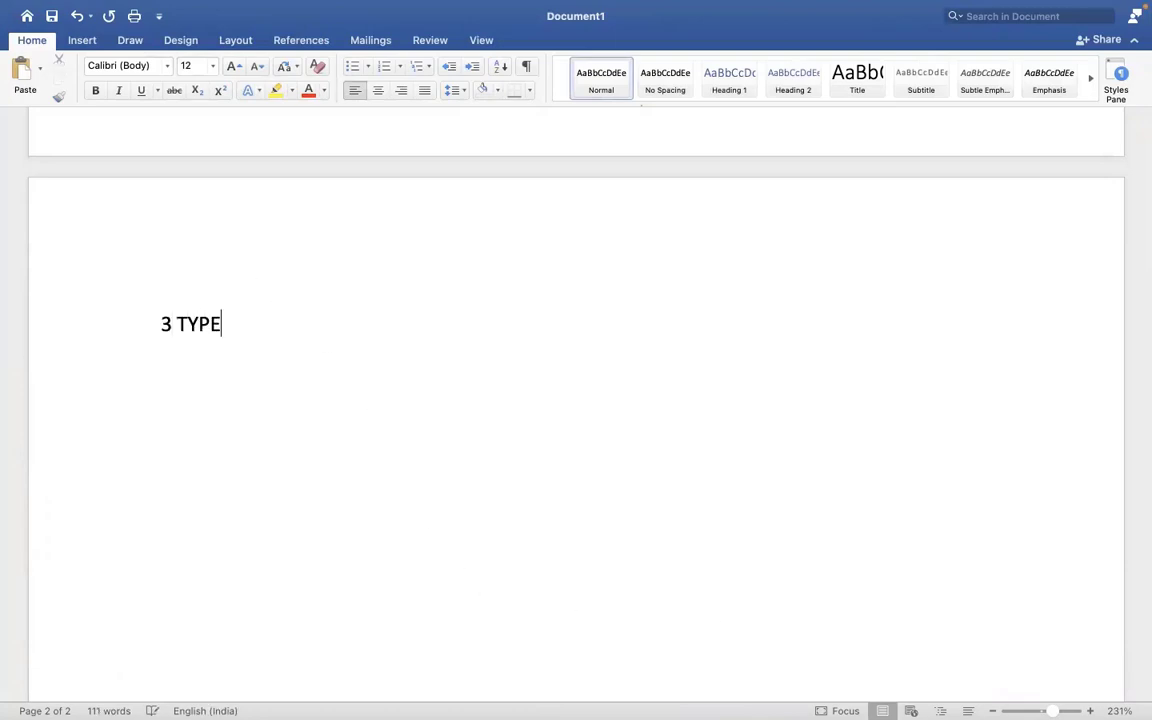
pyautogui.write('S')
pyautogui.press('Return')
pyautogui.write('AM')
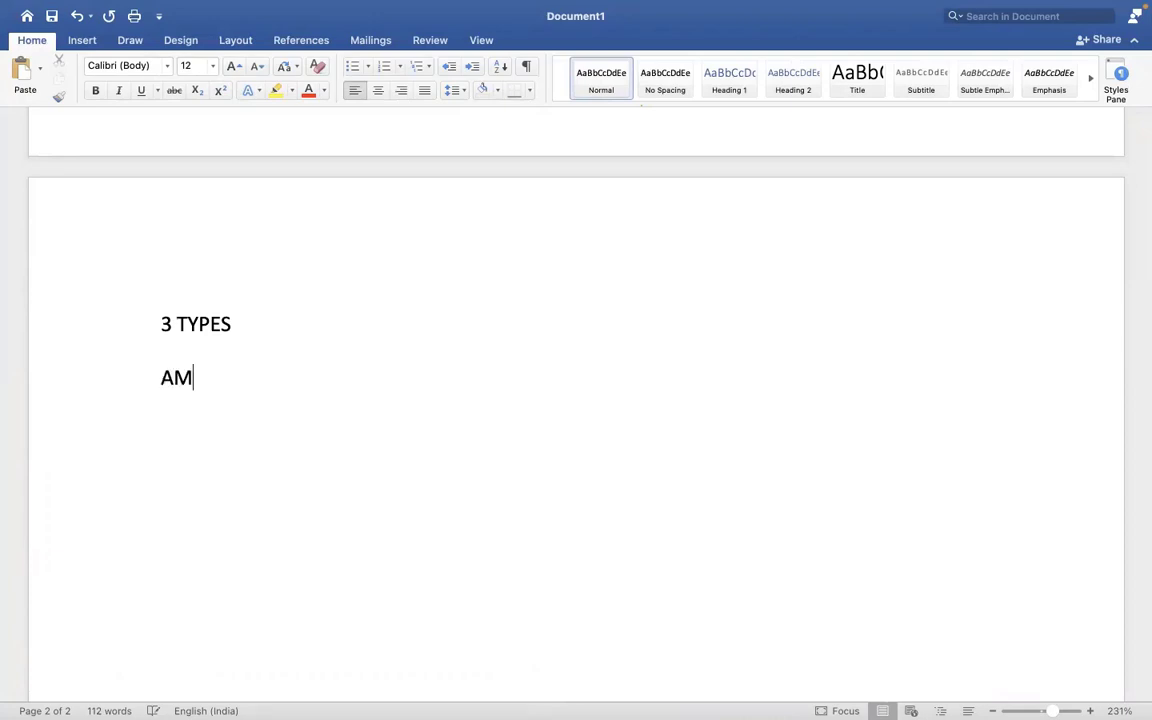
pyautogui.write('OUNT =')
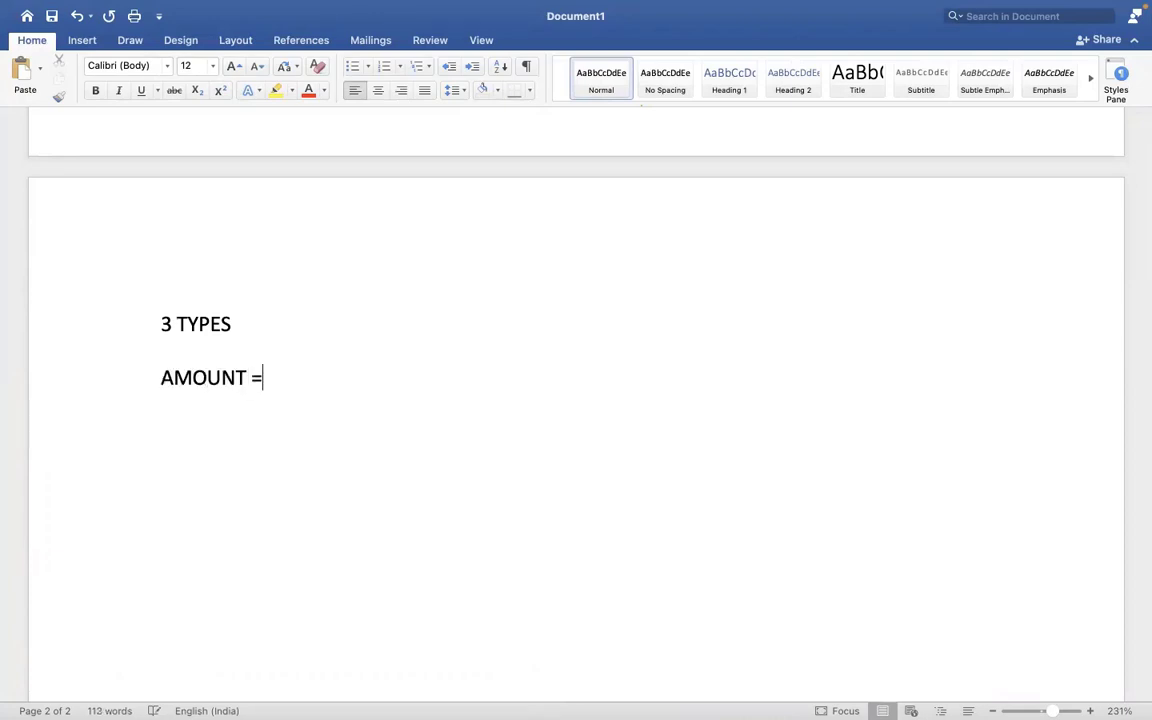
pyautogui.write(' 1000 USD')
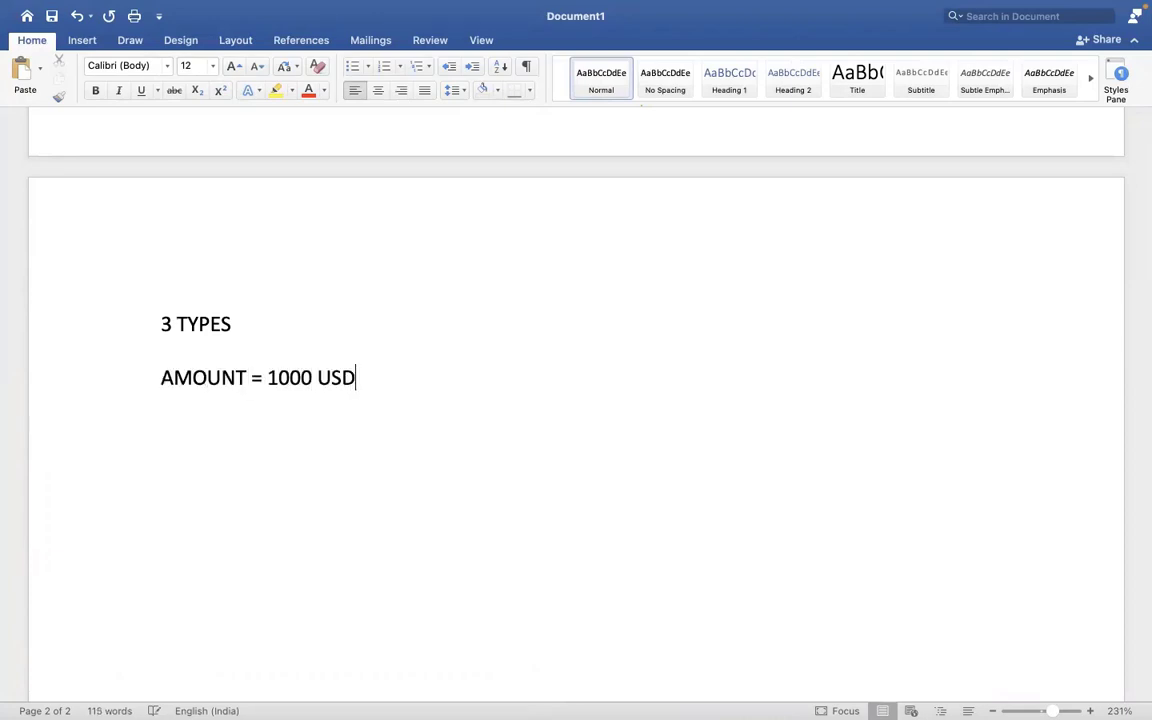
# - Add 'PERCENTAGE = 1000=10%' and 'RATE = 100 USD', then select the AMOUNT line
pyautogui.press('Return')
pyautogui.write('PERCENTAGE =')
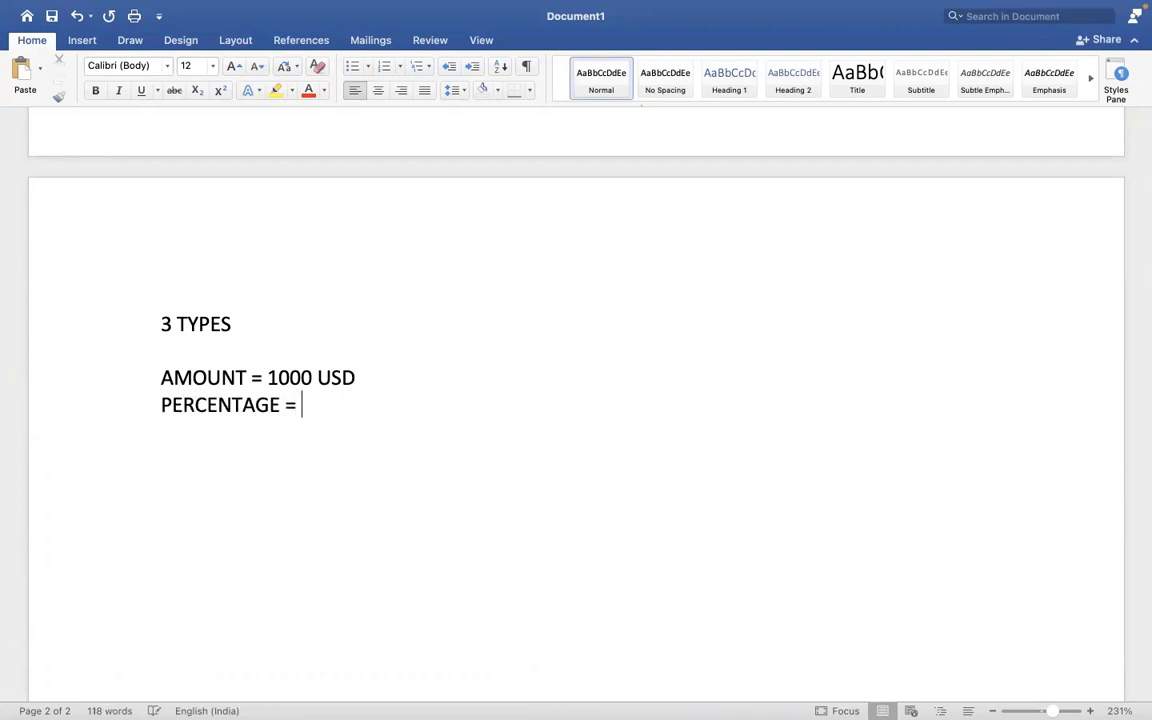
pyautogui.write(' 1000/10%')
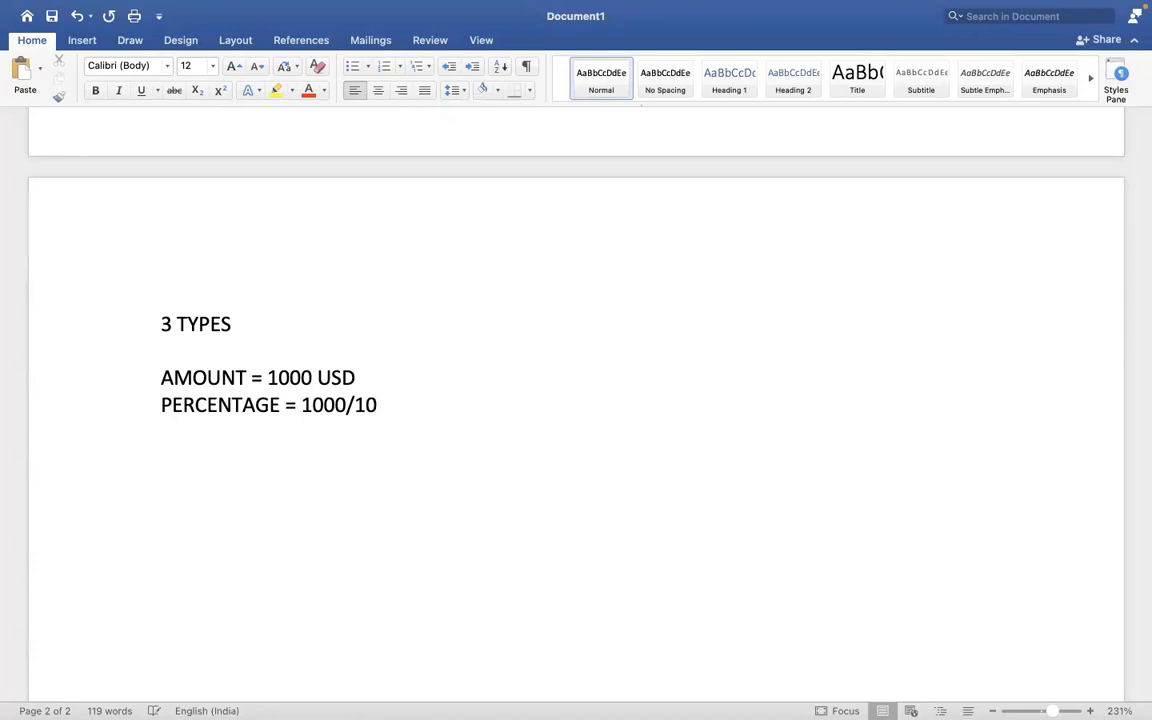
pyautogui.press('BackSpace')
pyautogui.press('BackSpace')
pyautogui.press('BackSpace')
pyautogui.press('BackSpace')
pyautogui.press('BackSpace')
pyautogui.write('0=10%')
pyautogui.press('Return')
pyautogui.write('RATE = ')
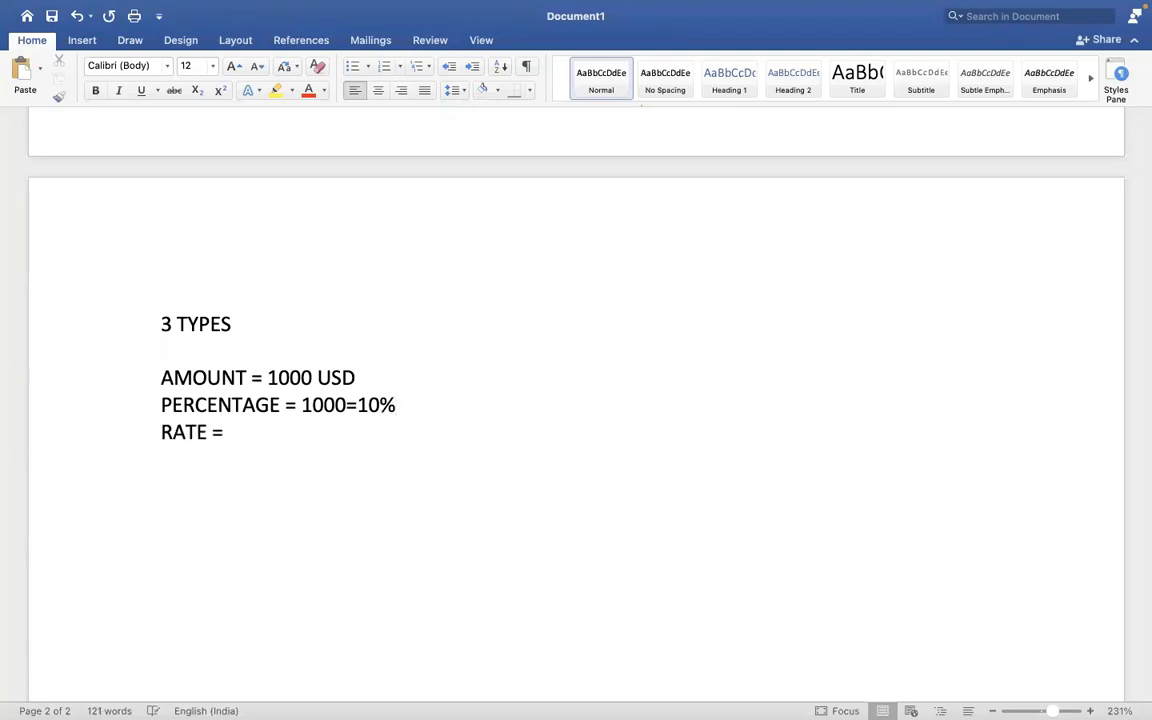
pyautogui.write('100 USD')
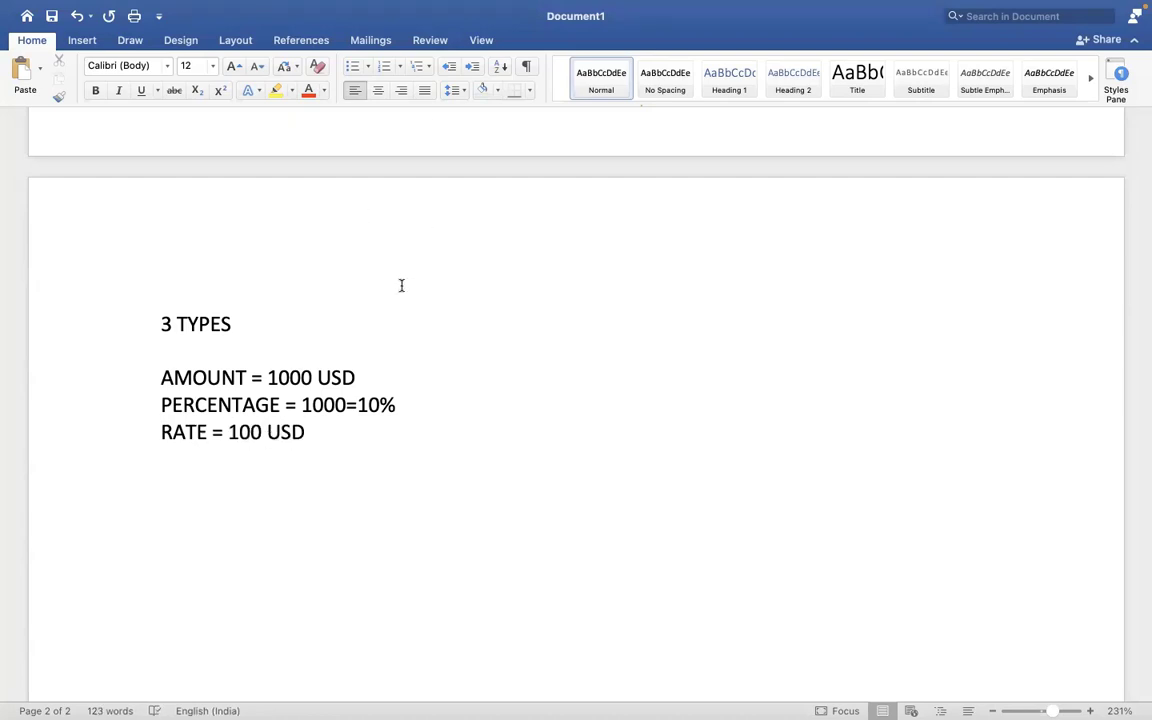
pyautogui.click(373, 375)
pyautogui.moveTo(373, 372); pyautogui.dragTo(221, 350)
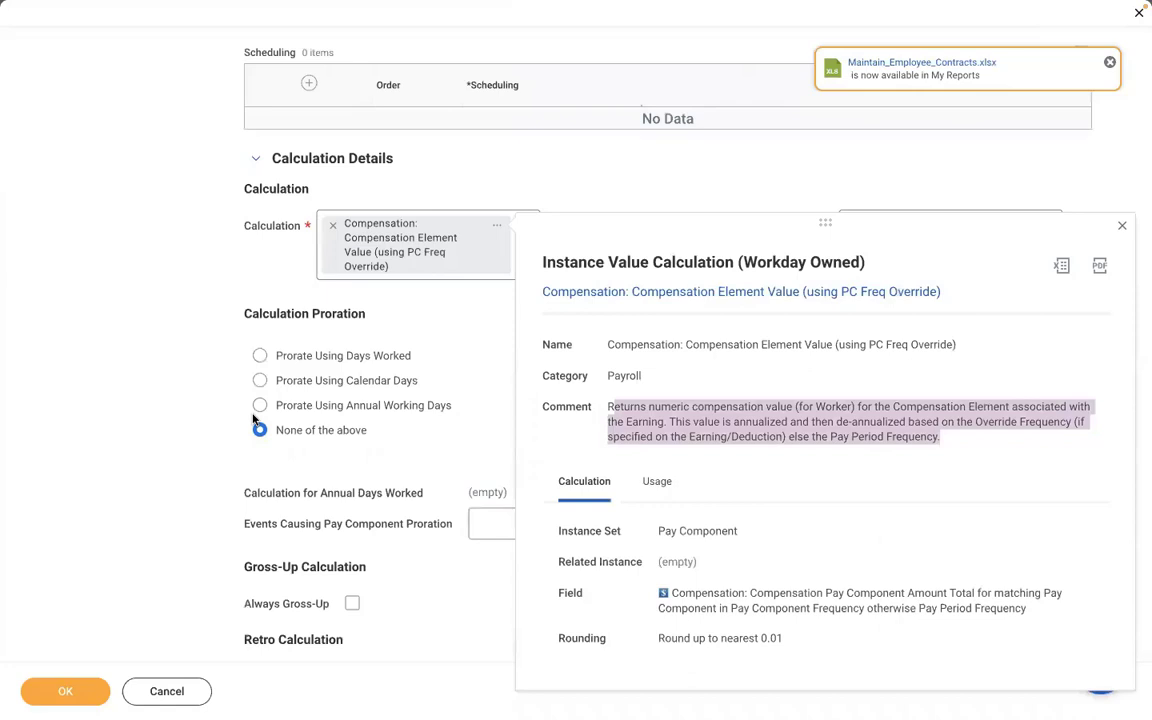
# - Close the calculation details and set Compensation Element to Meal Allowance via a MEAL search
pyautogui.click(160, 290)
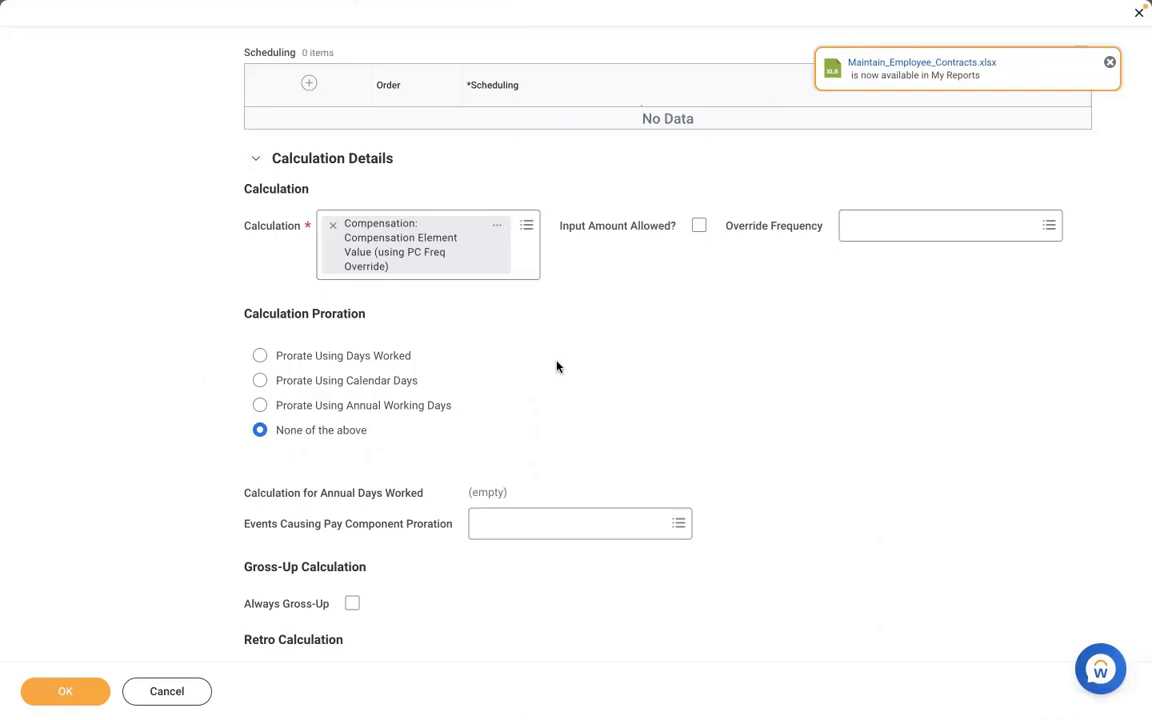
pyautogui.scroll(-1, 557, 367)
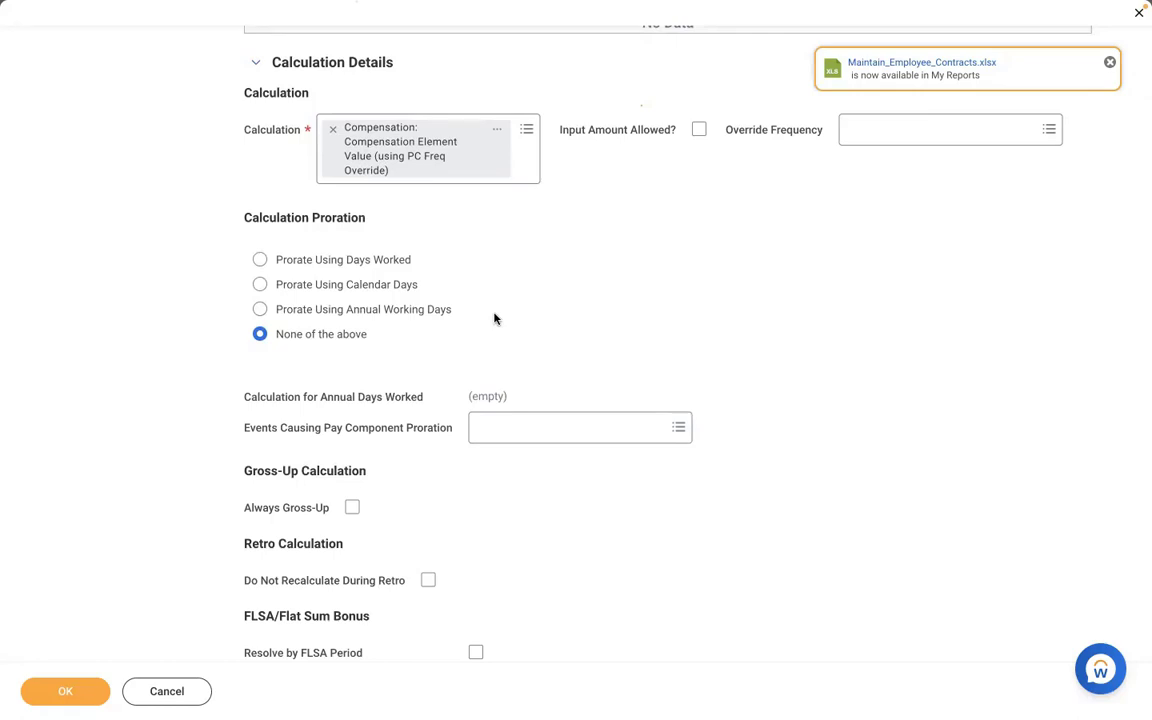
pyautogui.scroll(-5, 494, 318)
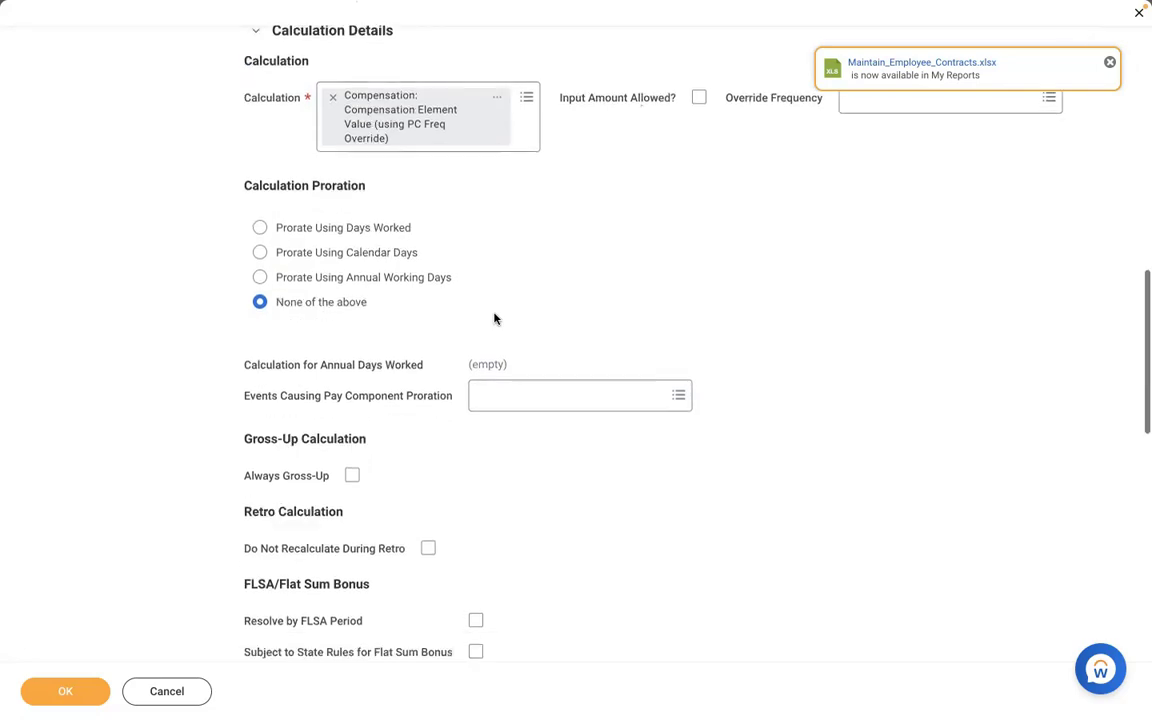
pyautogui.scroll(-3, 494, 318)
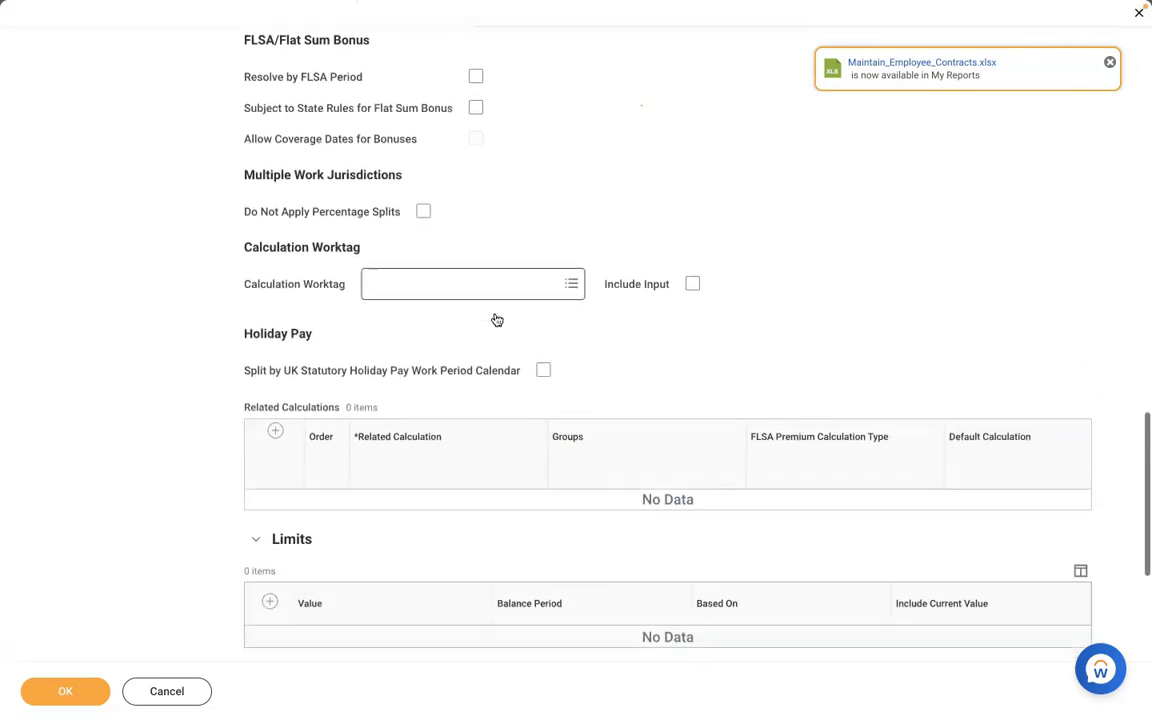
pyautogui.scroll(-1, 494, 318)
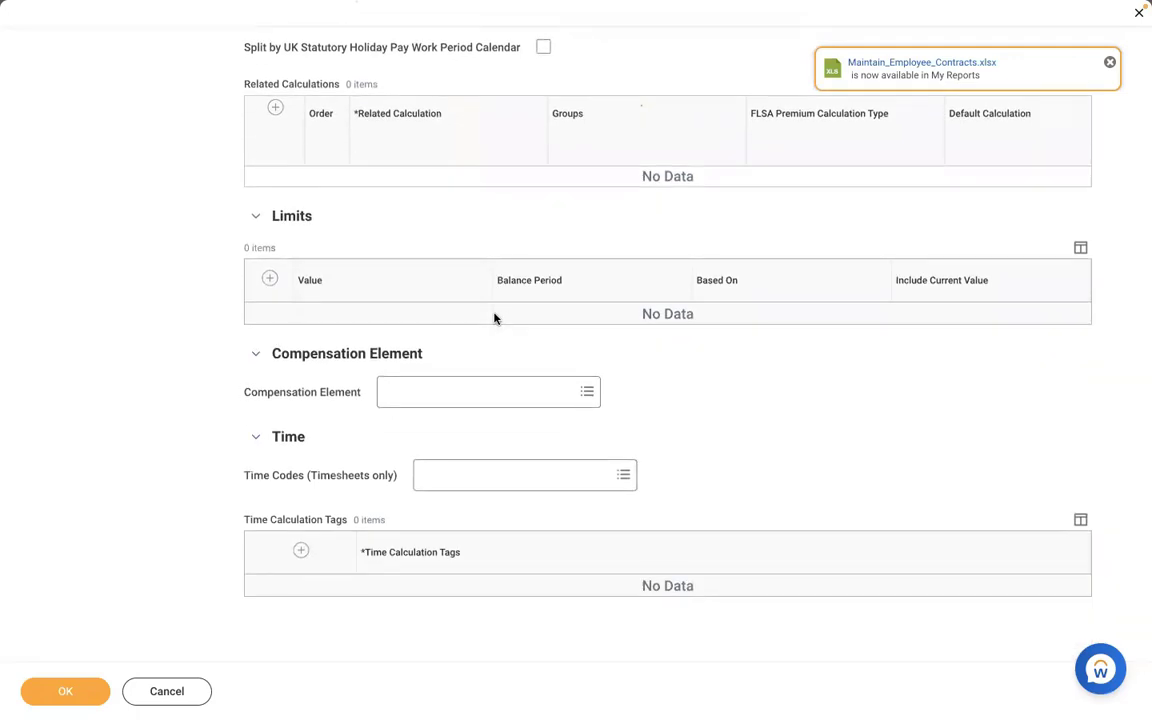
pyautogui.click(435, 391)
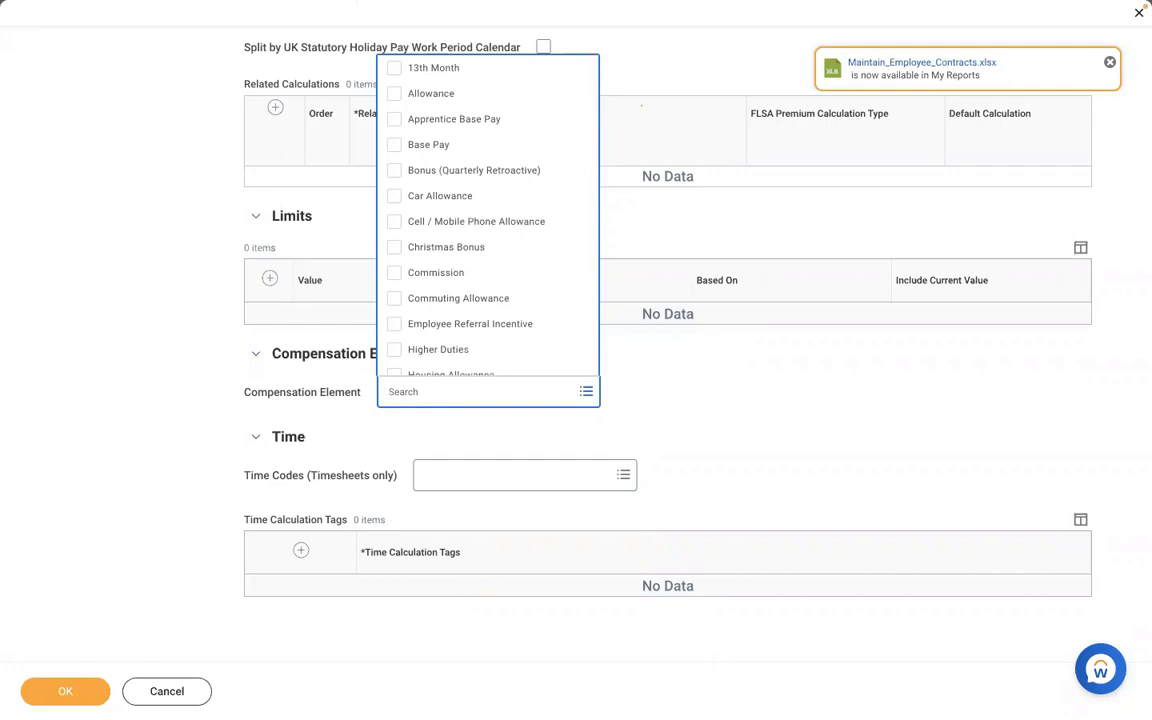
pyautogui.write('MEAL')
pyautogui.press('Return')
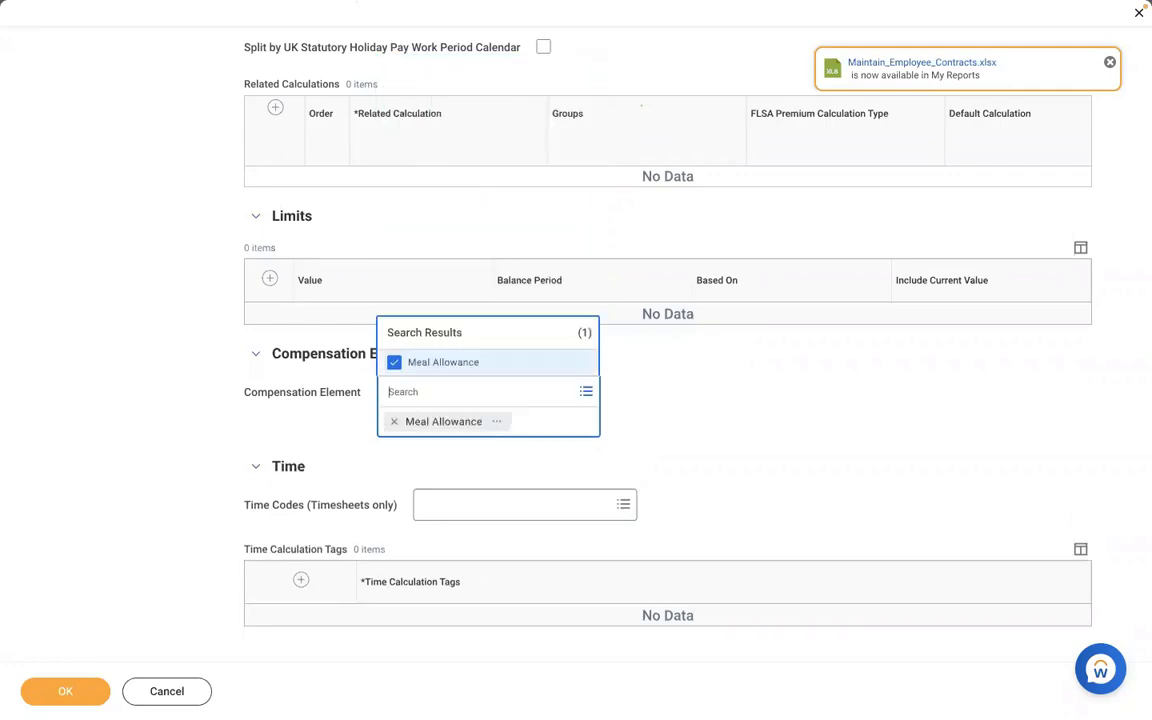
pyautogui.click(167, 406)
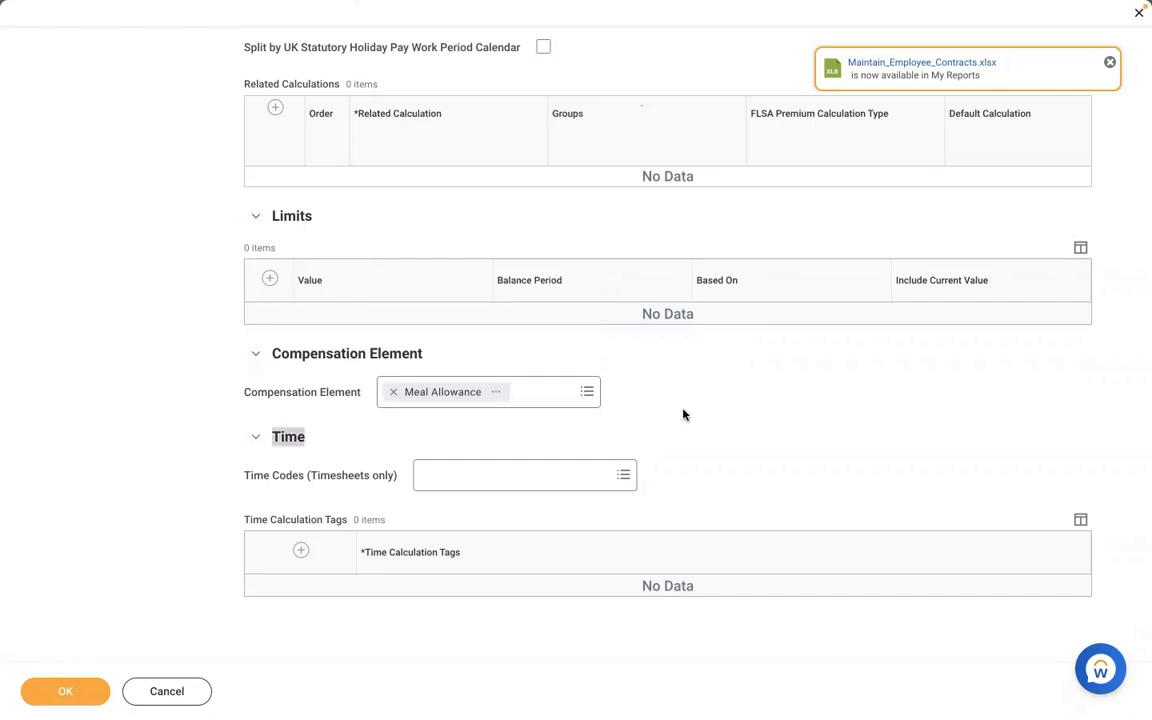
# - Scroll back to the top of the earning form and switch to its Non-Effective Dated tab
pyautogui.scroll(5, 683, 414)
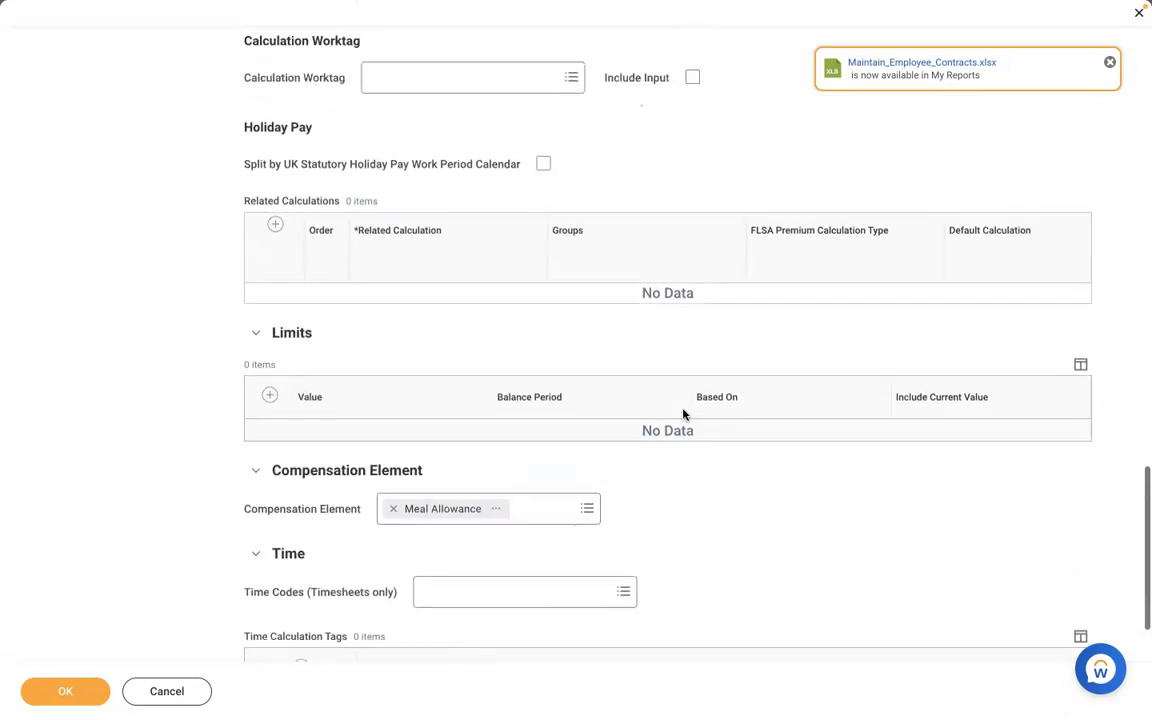
pyautogui.scroll(8, 683, 414)
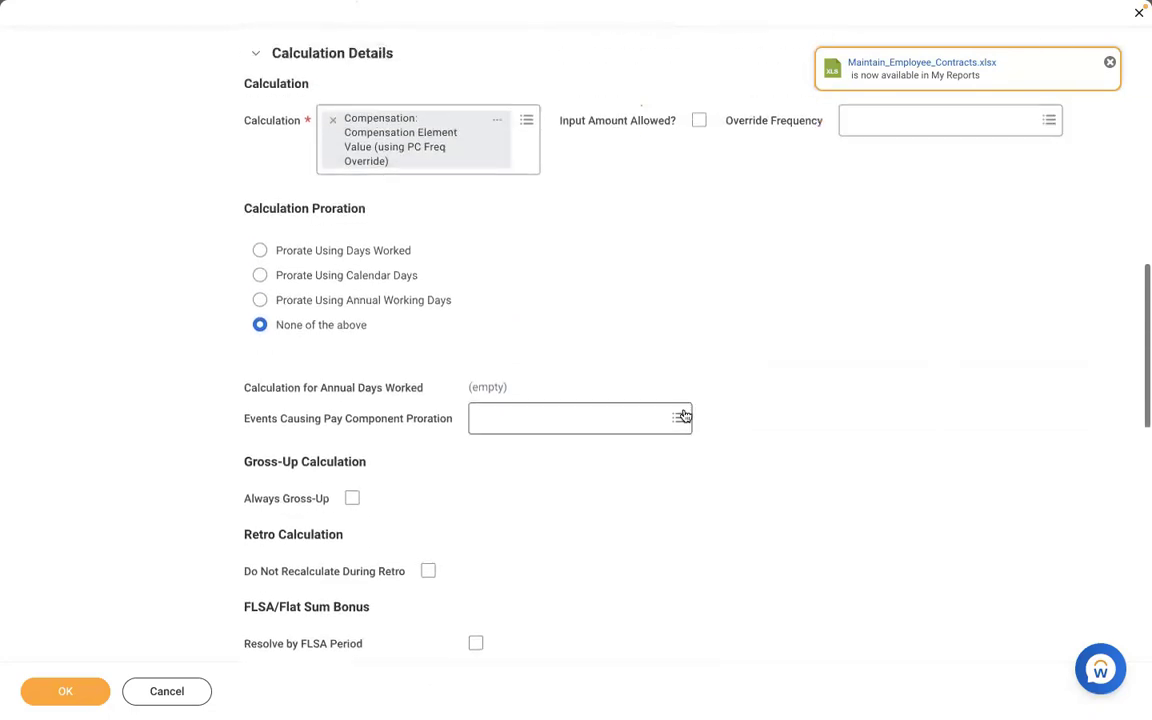
pyautogui.scroll(4, 683, 414)
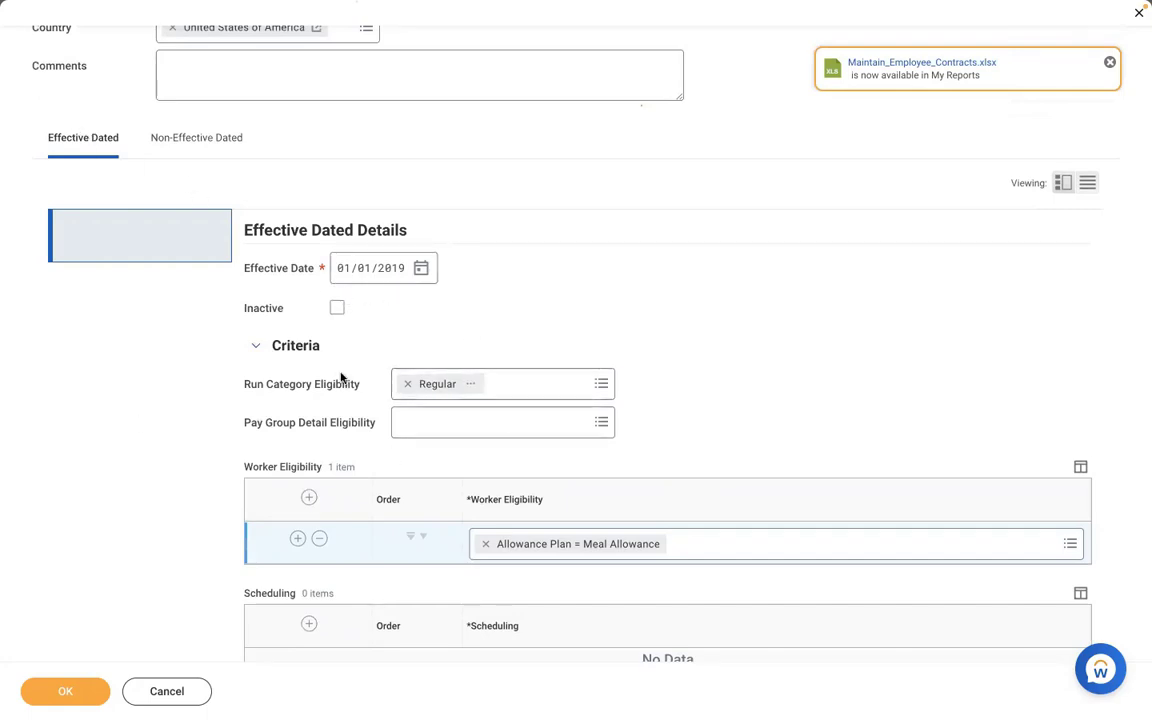
pyautogui.click(207, 155)
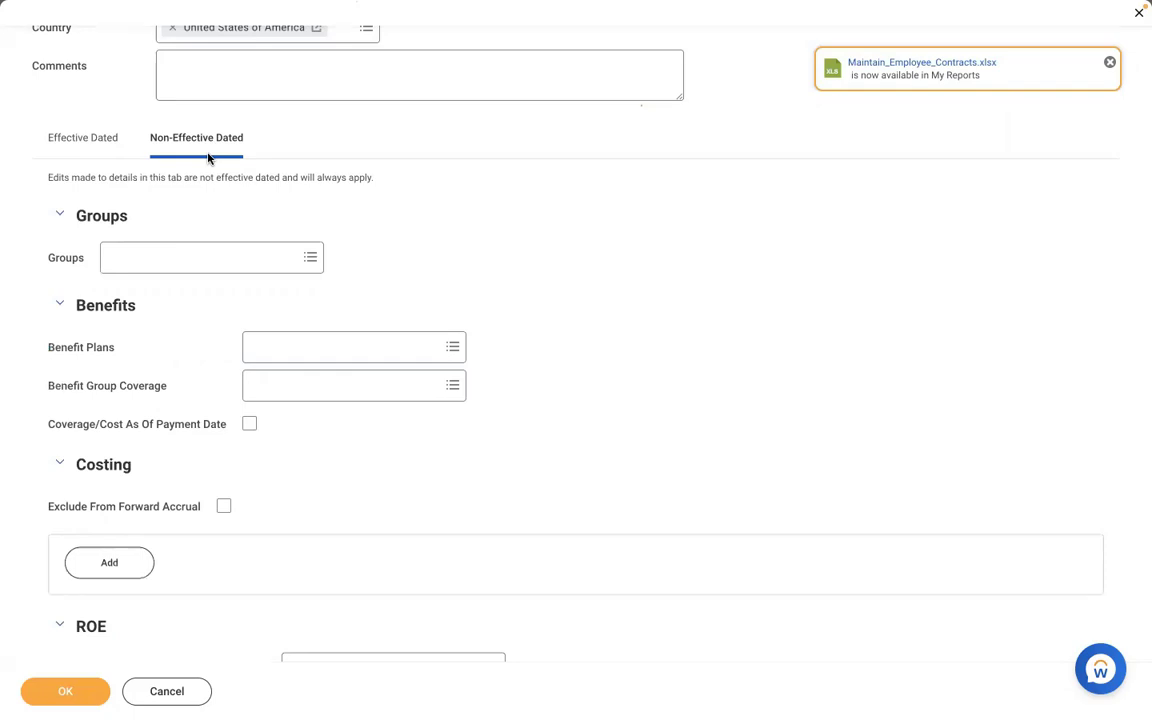
# - Add the Adds to Gross [CAN USA] and Federal Taxable (Withhold Taxes) [USA] groups to the earning
pyautogui.click(172, 255)
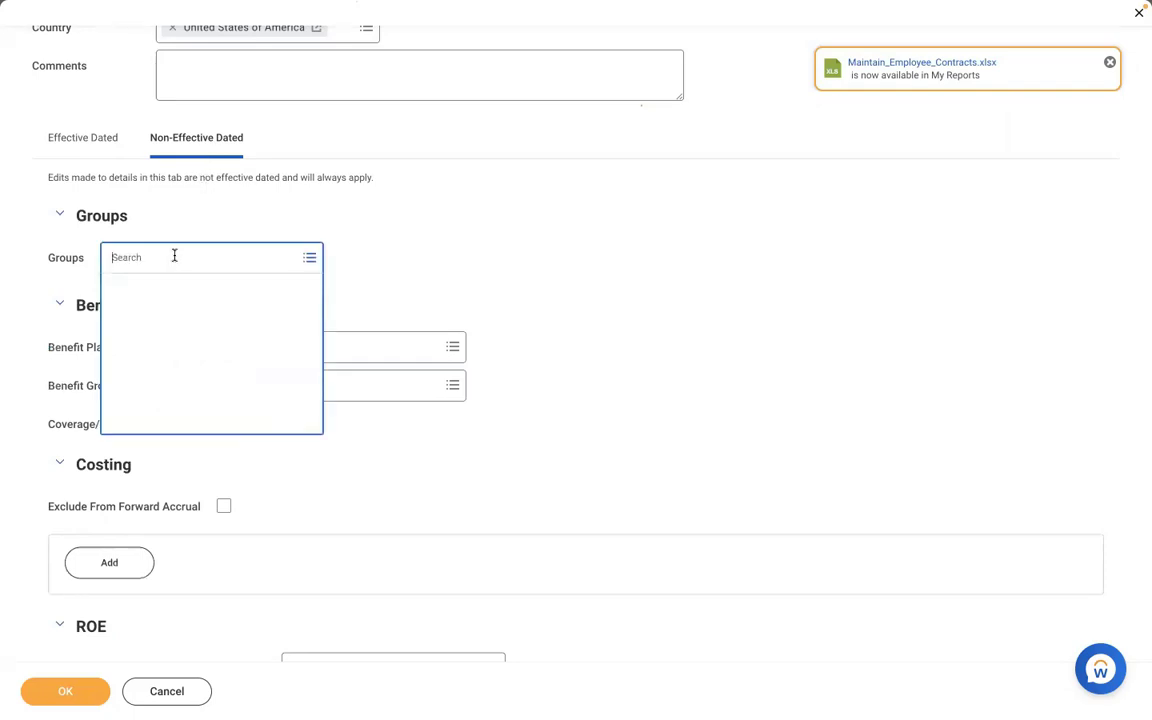
pyautogui.write('ADD TO GROSS')
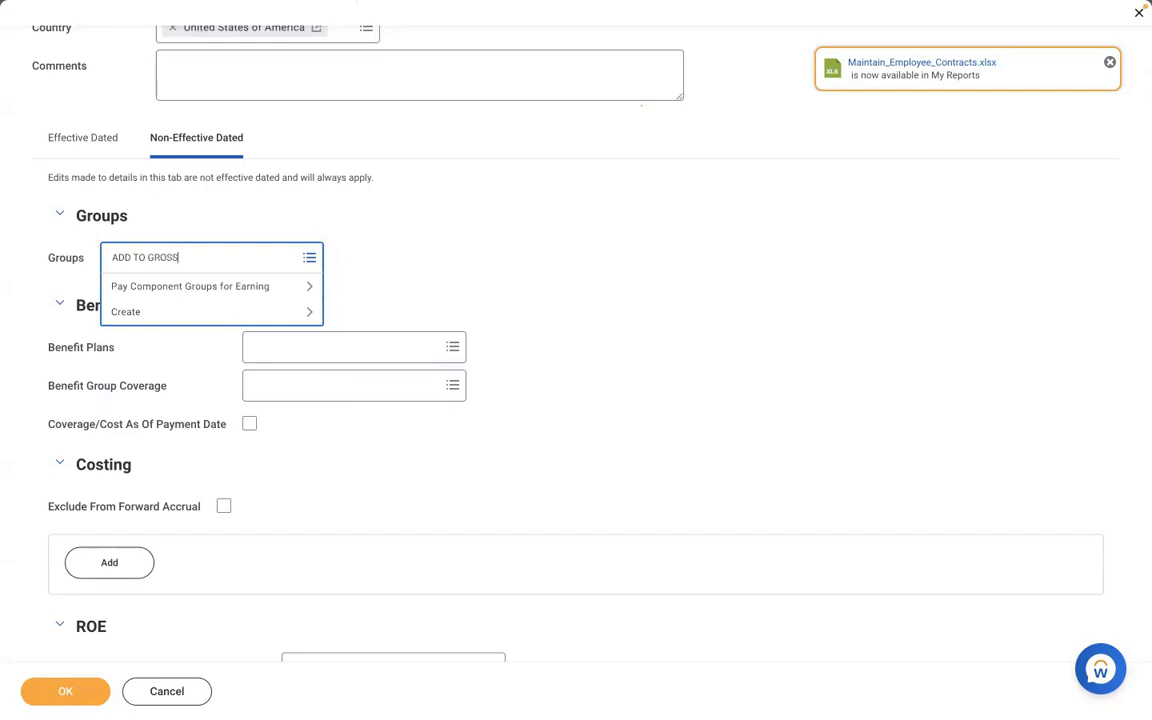
pyautogui.press('Return')
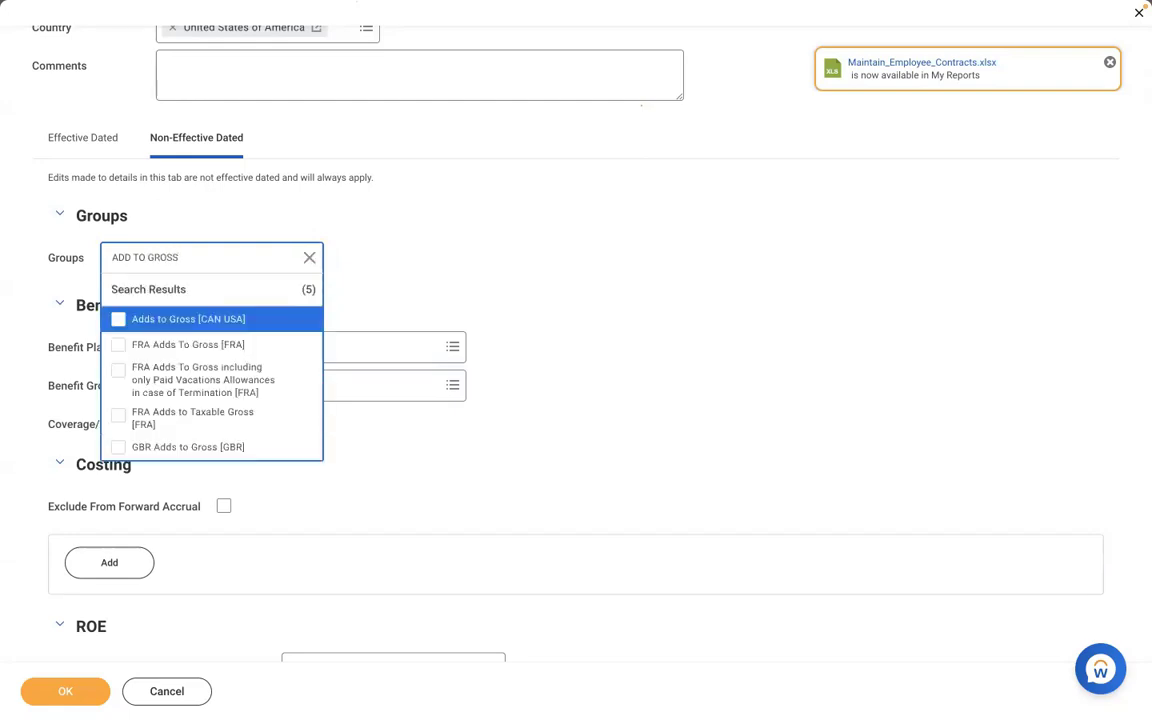
pyautogui.click(147, 321)
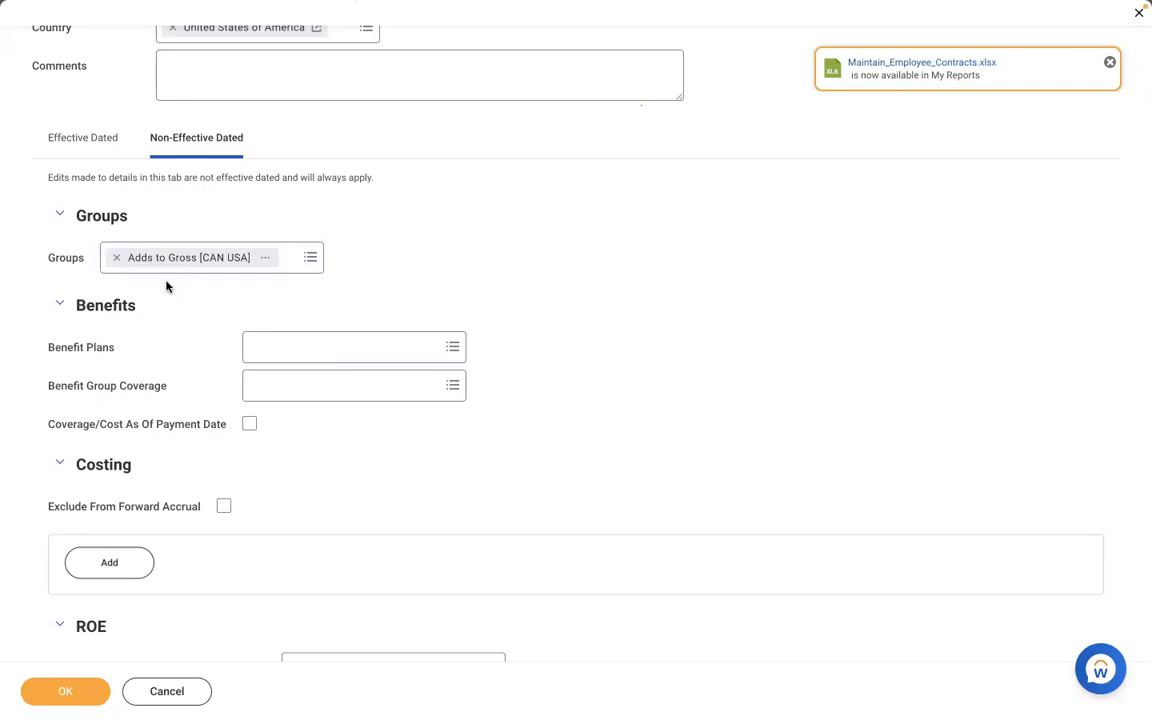
pyautogui.click(296, 262)
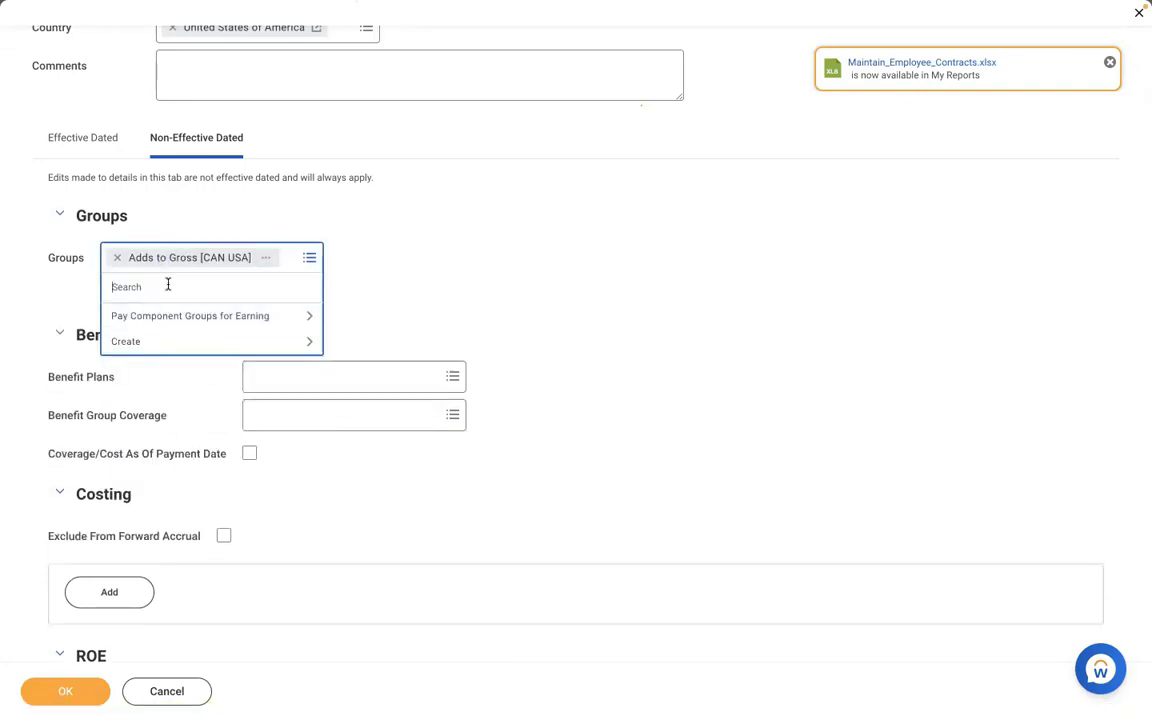
pyautogui.write('FEDERAL')
pyautogui.press('Return')
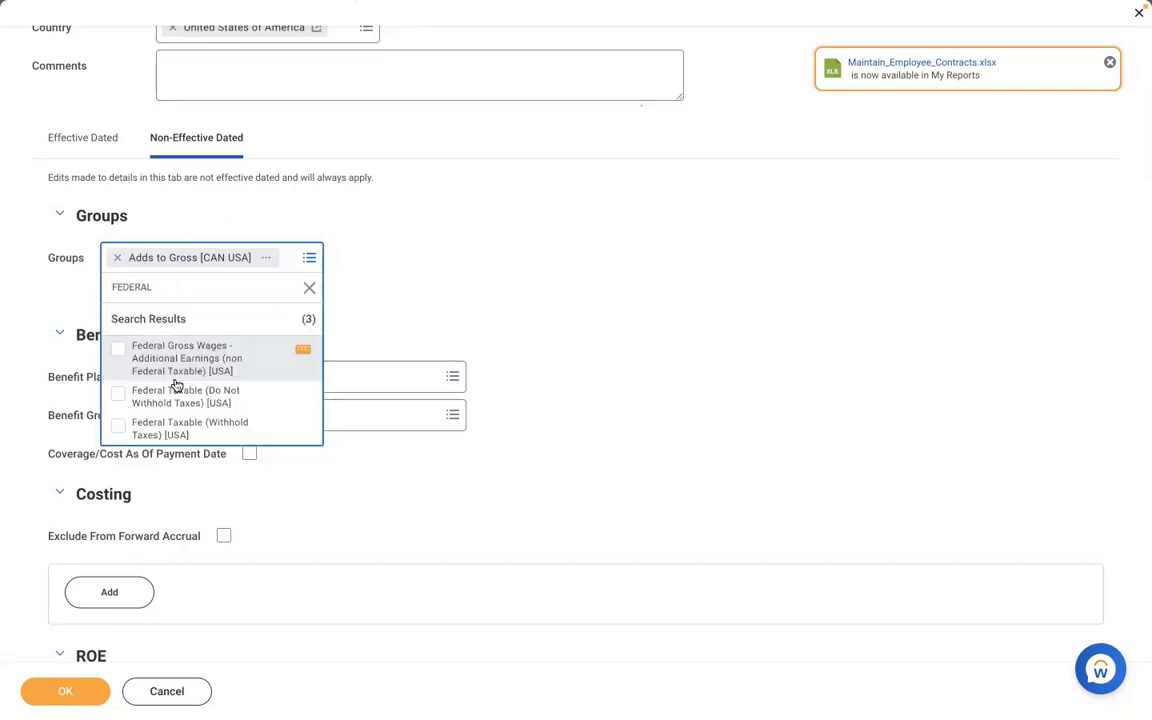
pyautogui.click(173, 431)
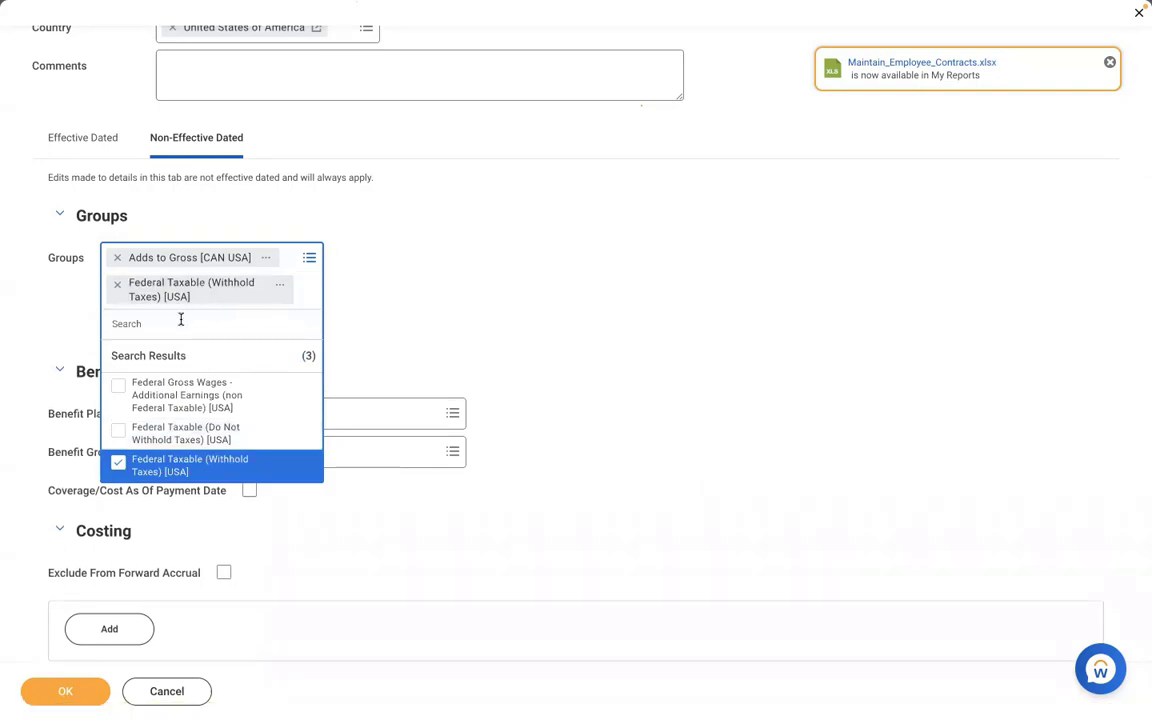
# - Add the State Withholding, Local Withholding and FUI Taxable groups, then return to Effective Dated details
pyautogui.write('STATE')
pyautogui.press('Return')
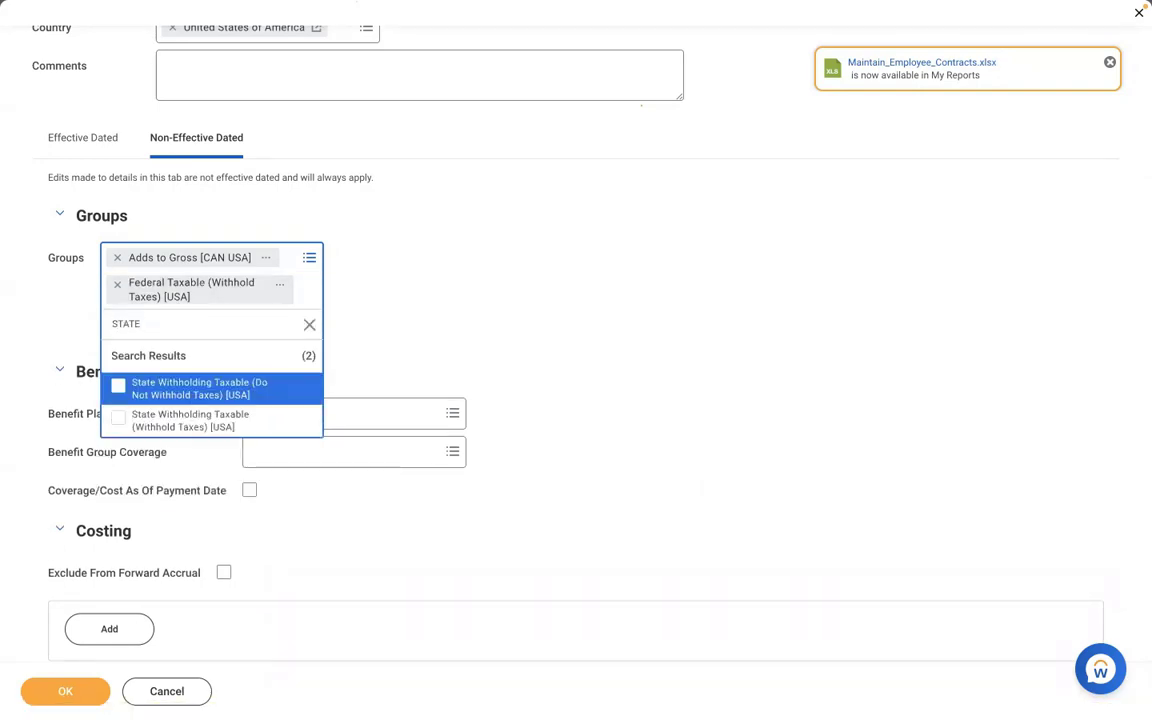
pyautogui.click(182, 422)
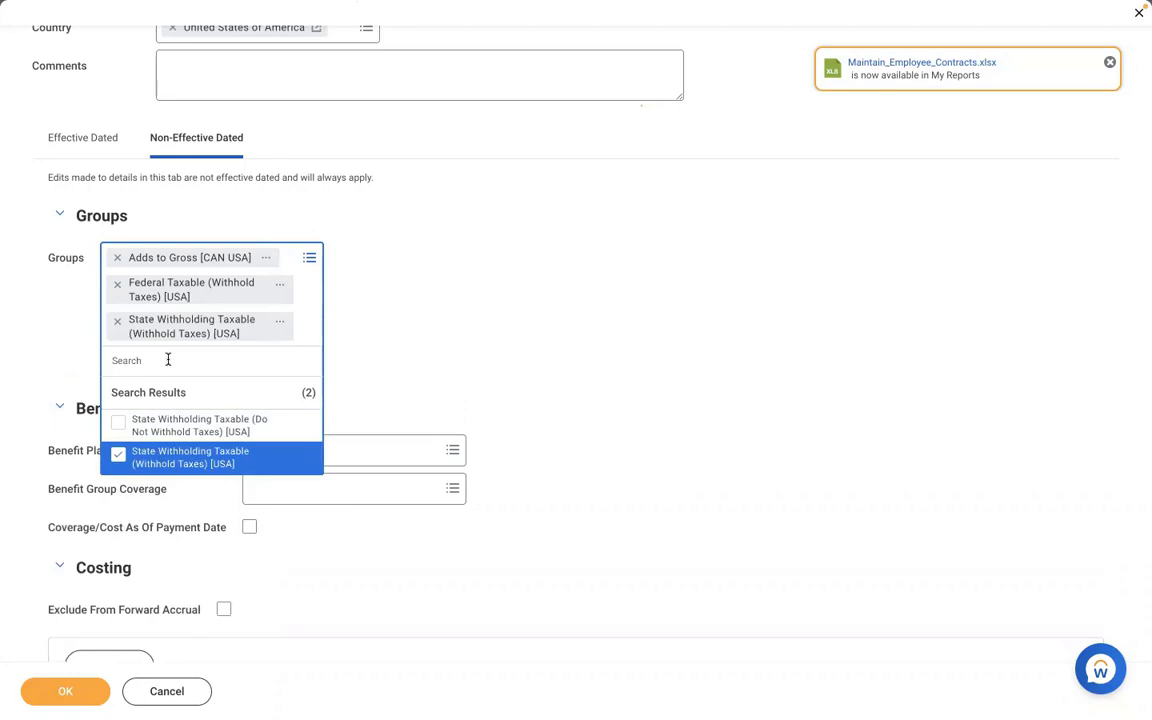
pyautogui.write('CITY')
pyautogui.press('Return')
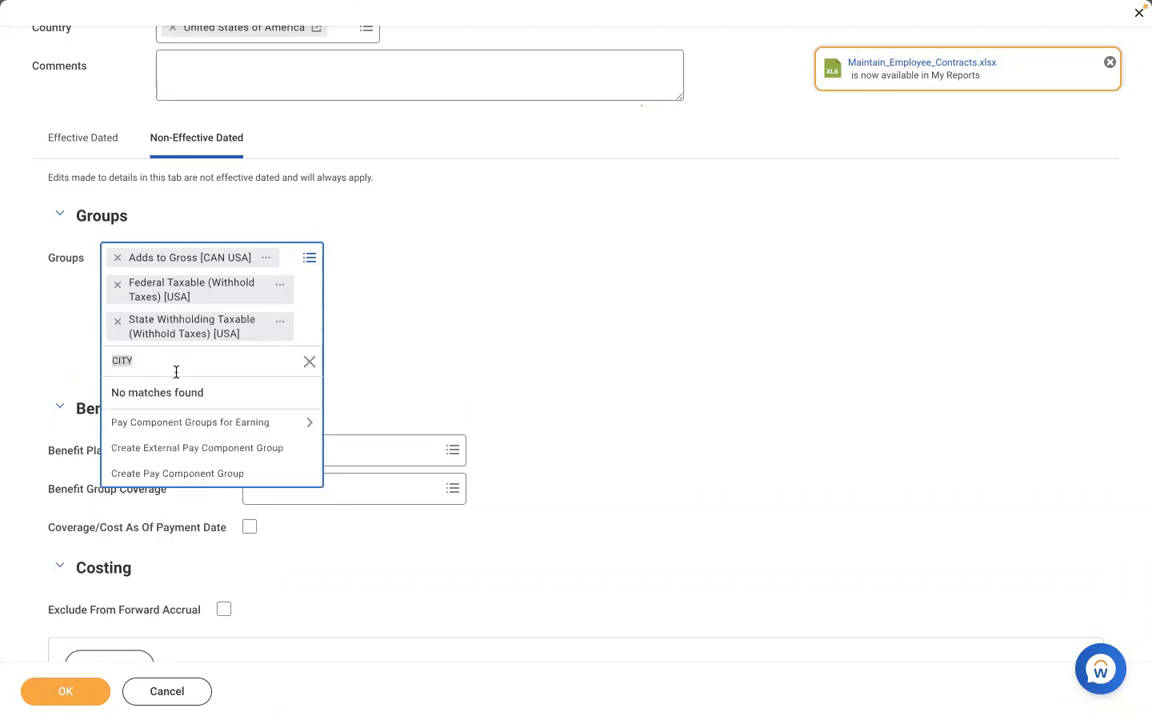
pyautogui.write('LOCAL')
pyautogui.press('Return')
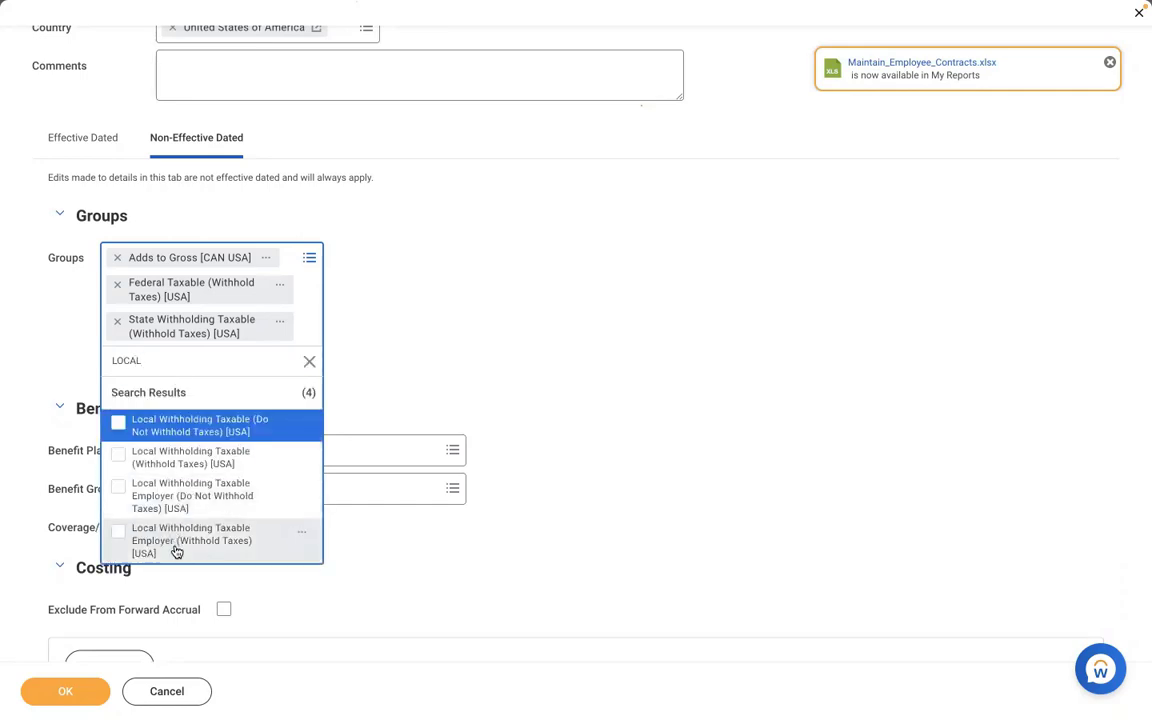
pyautogui.click(146, 455)
pyautogui.write('SUI')
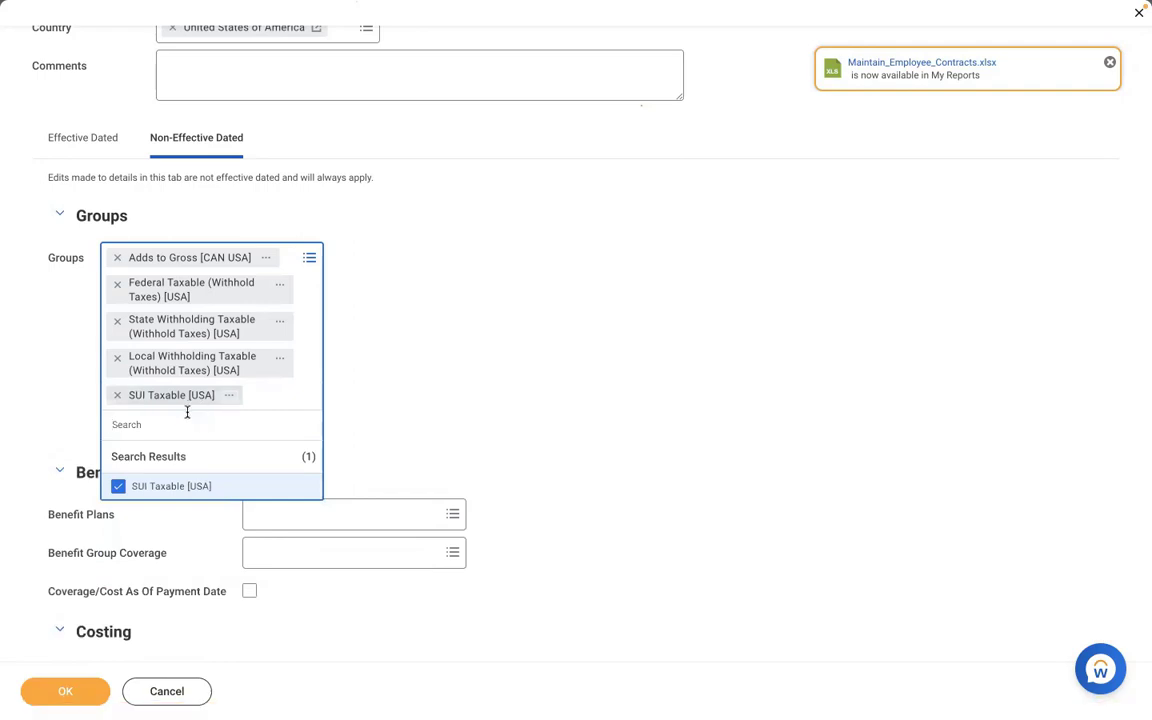
pyautogui.write('FUI')
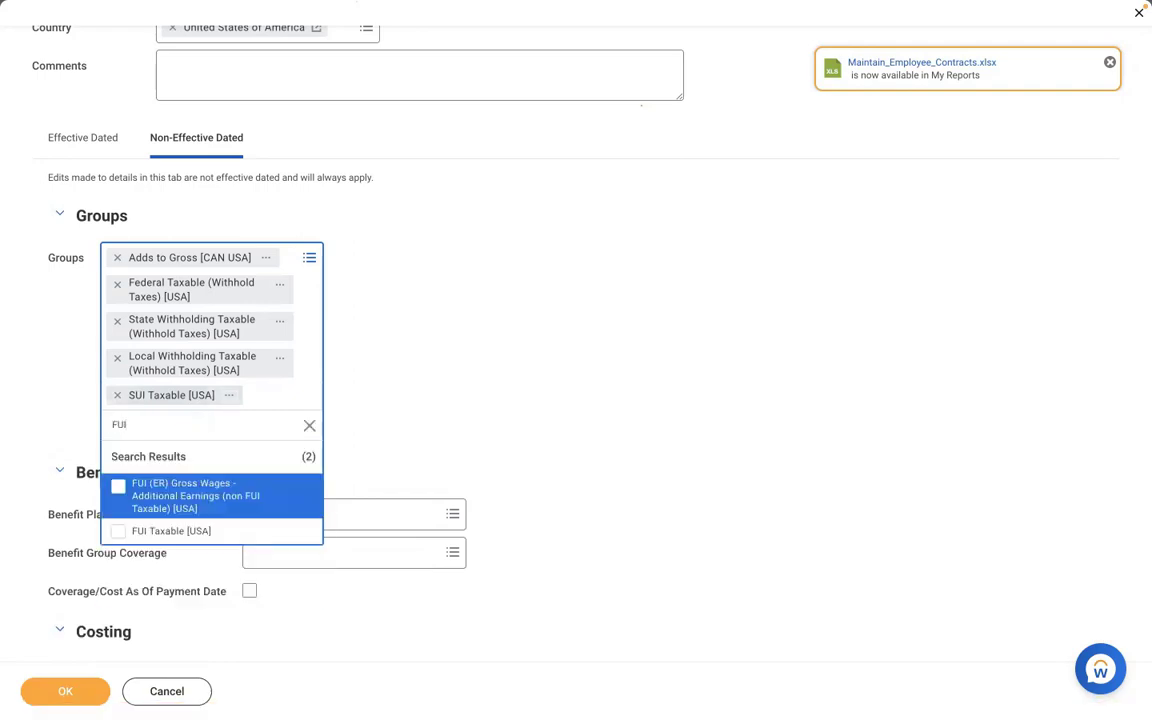
pyautogui.click(175, 533)
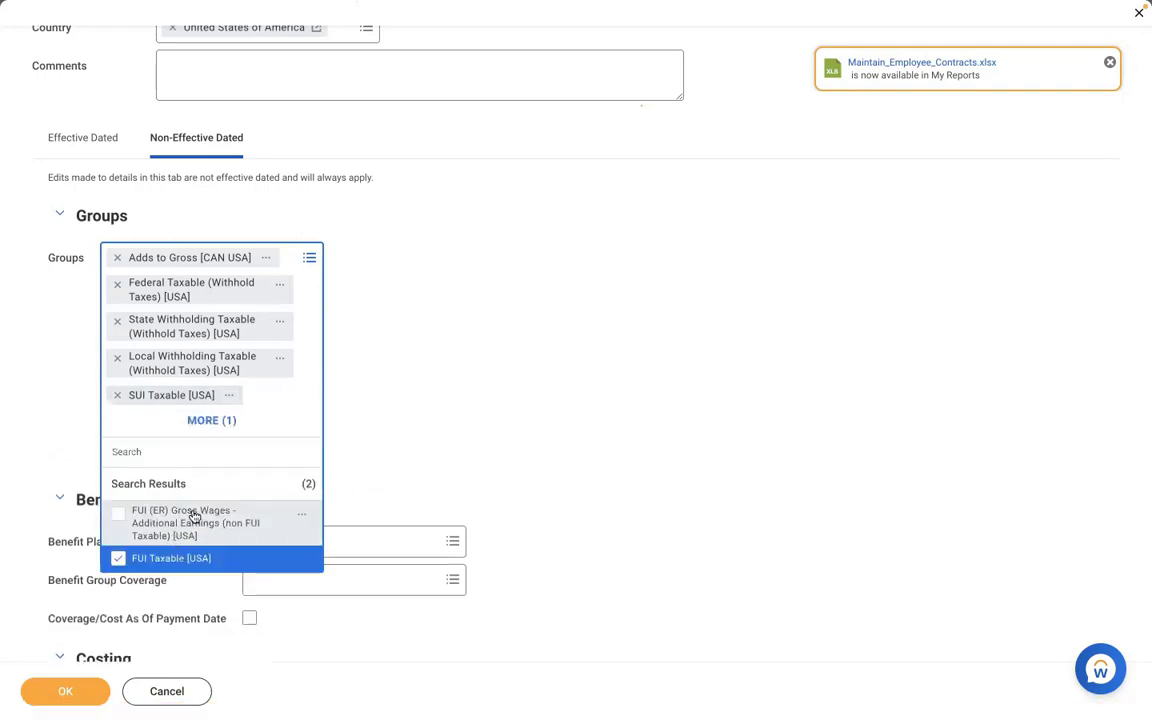
pyautogui.click(444, 429)
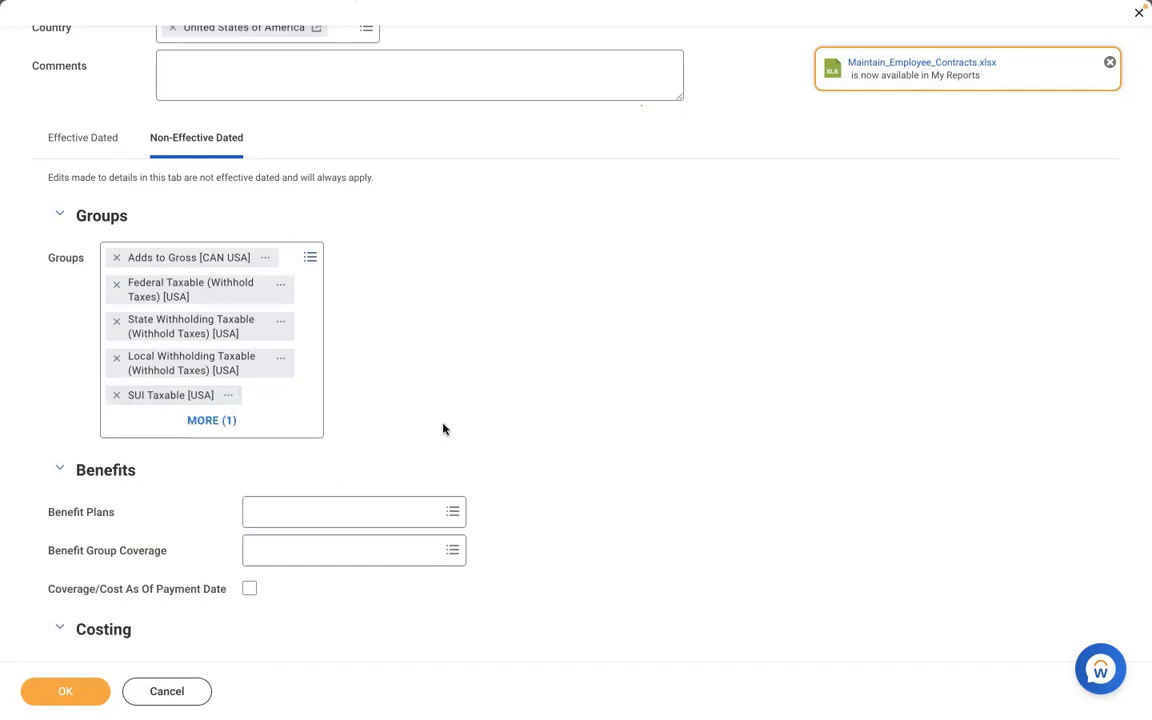
pyautogui.click(101, 146)
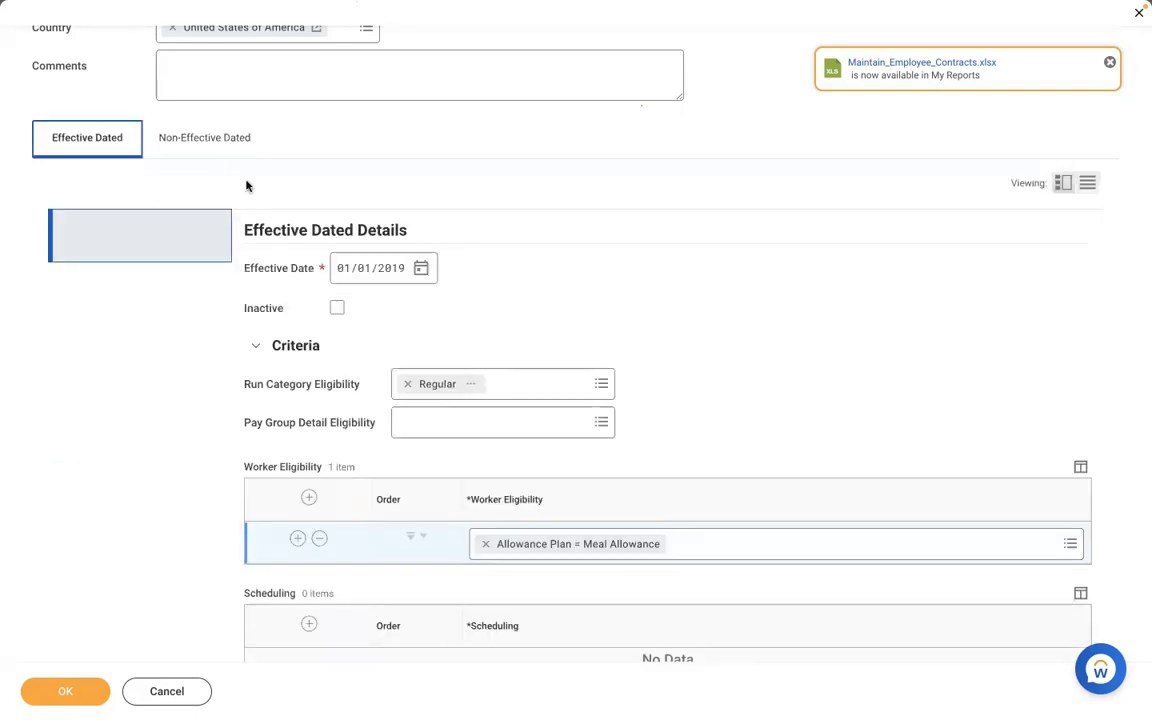
# - Review the AMD - Meal Allowance calculation details and submit the earning with code AMDMA
pyautogui.click(550, 245)
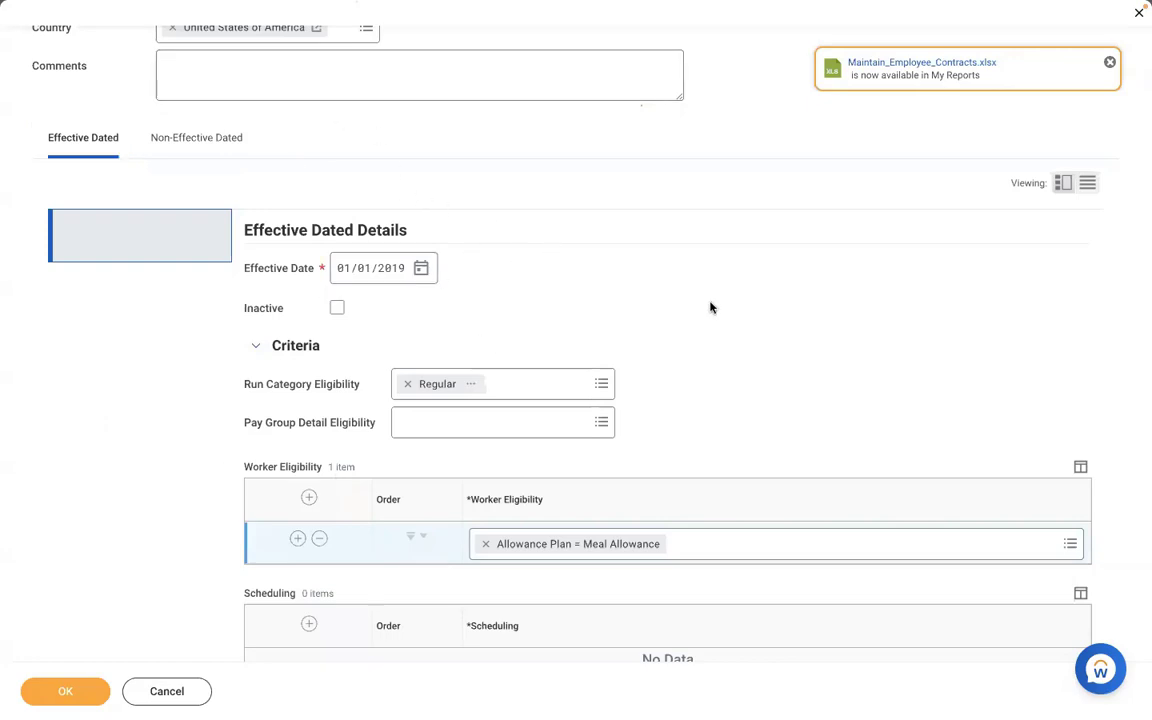
pyautogui.scroll(-3, 710, 307)
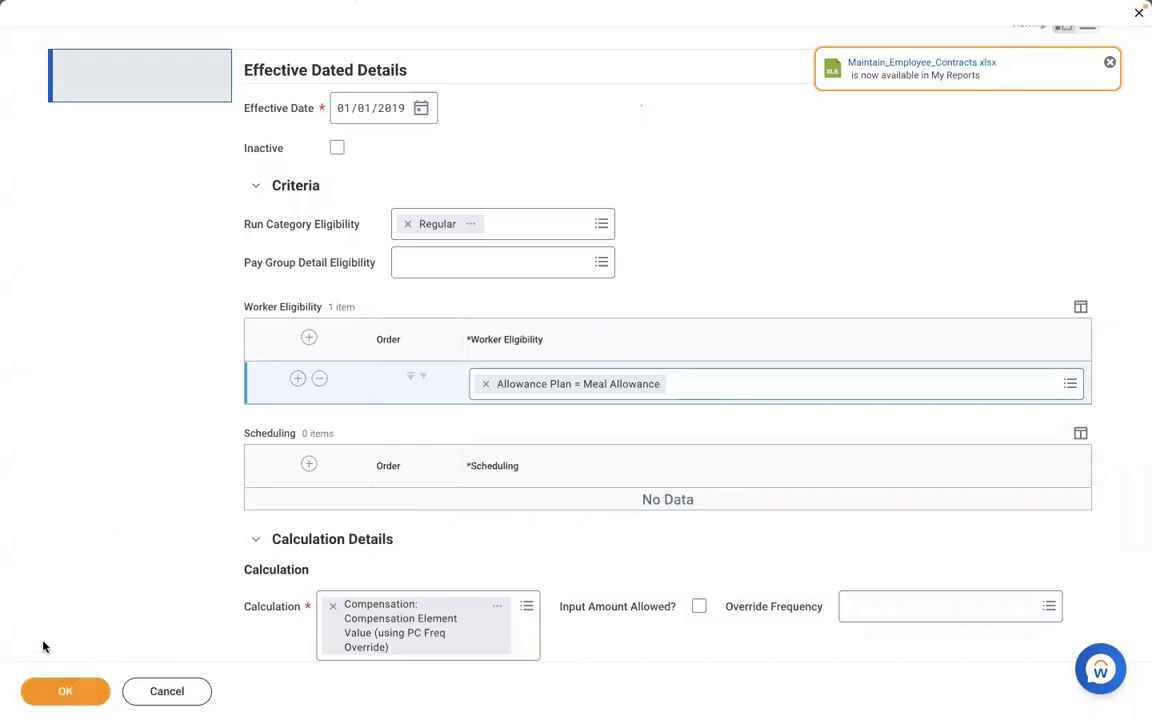
pyautogui.click(57, 694)
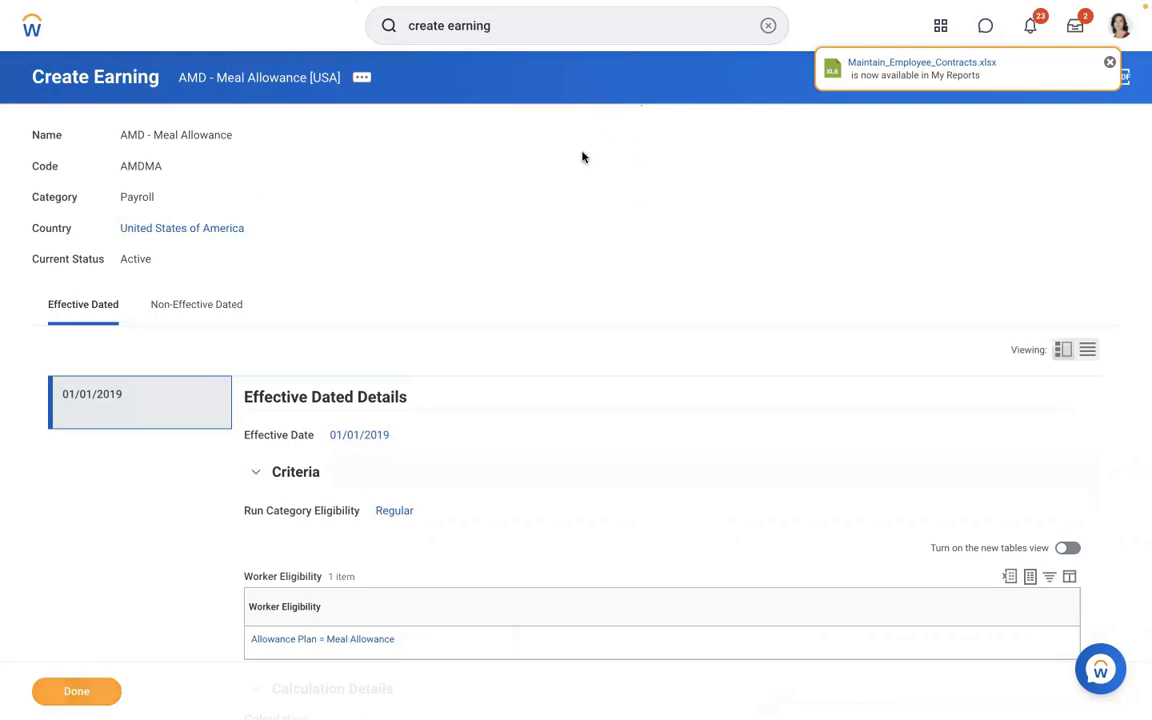
# - Look up the worker and open their pay results showing the In Progress 01/15/2019 payroll
pyautogui.click(766, 40)
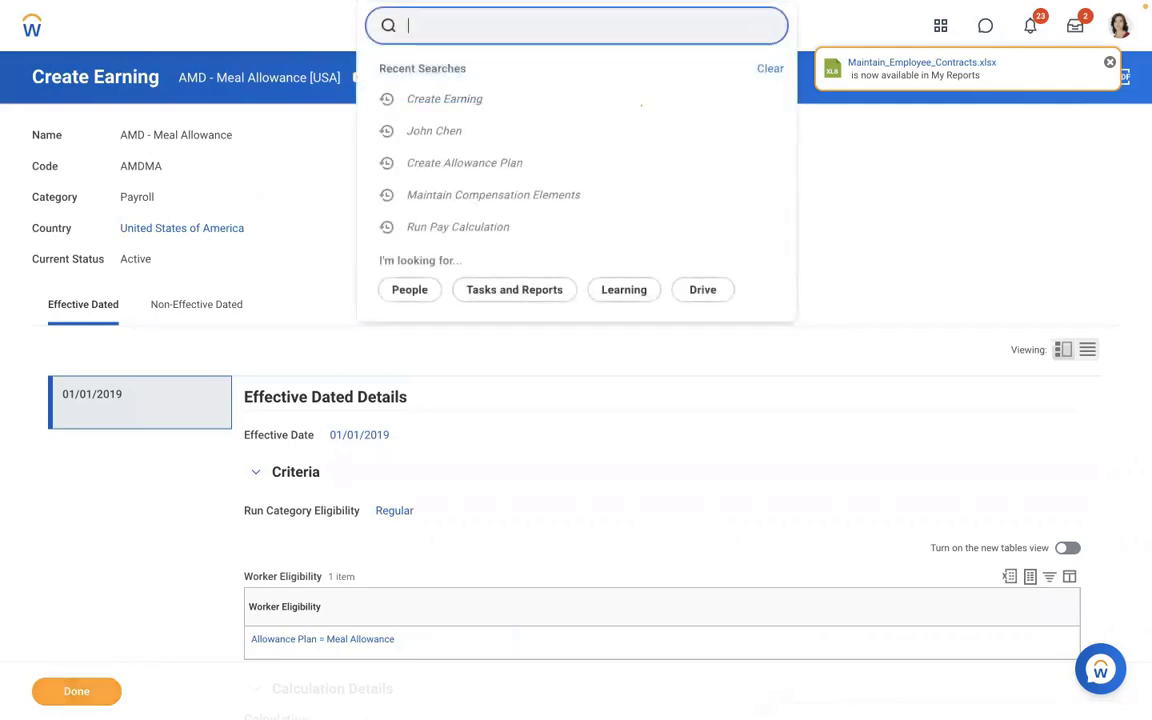
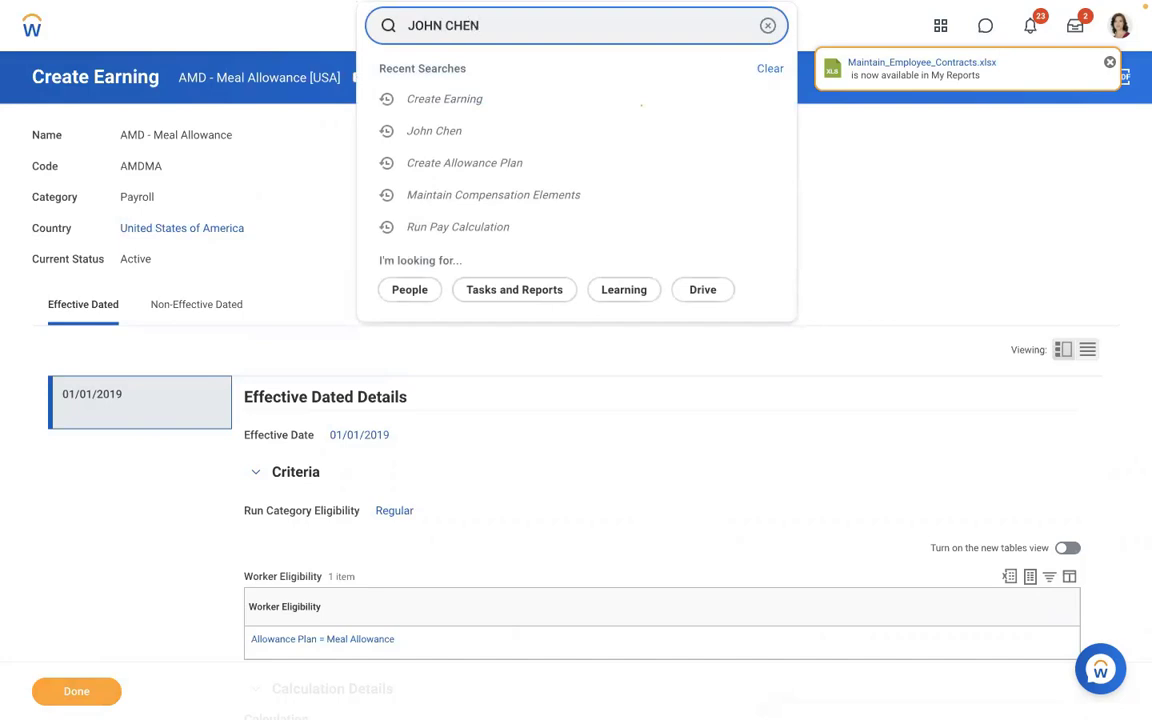
pyautogui.click(437, 84)
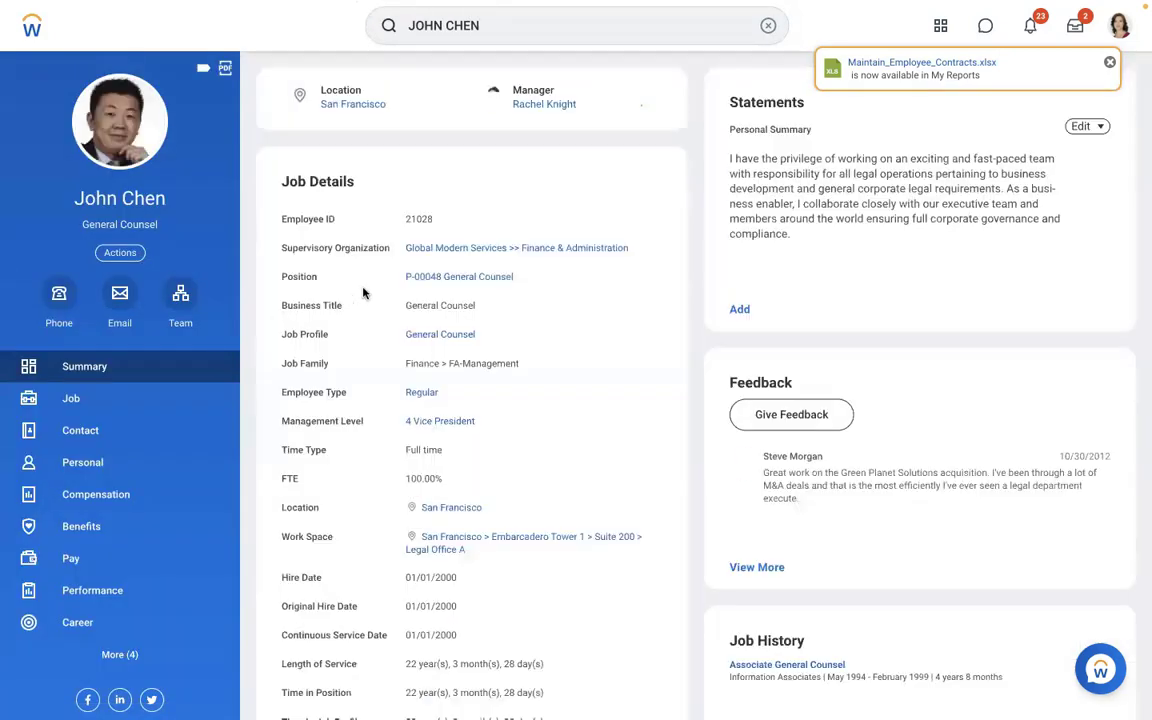
pyautogui.click(66, 584)
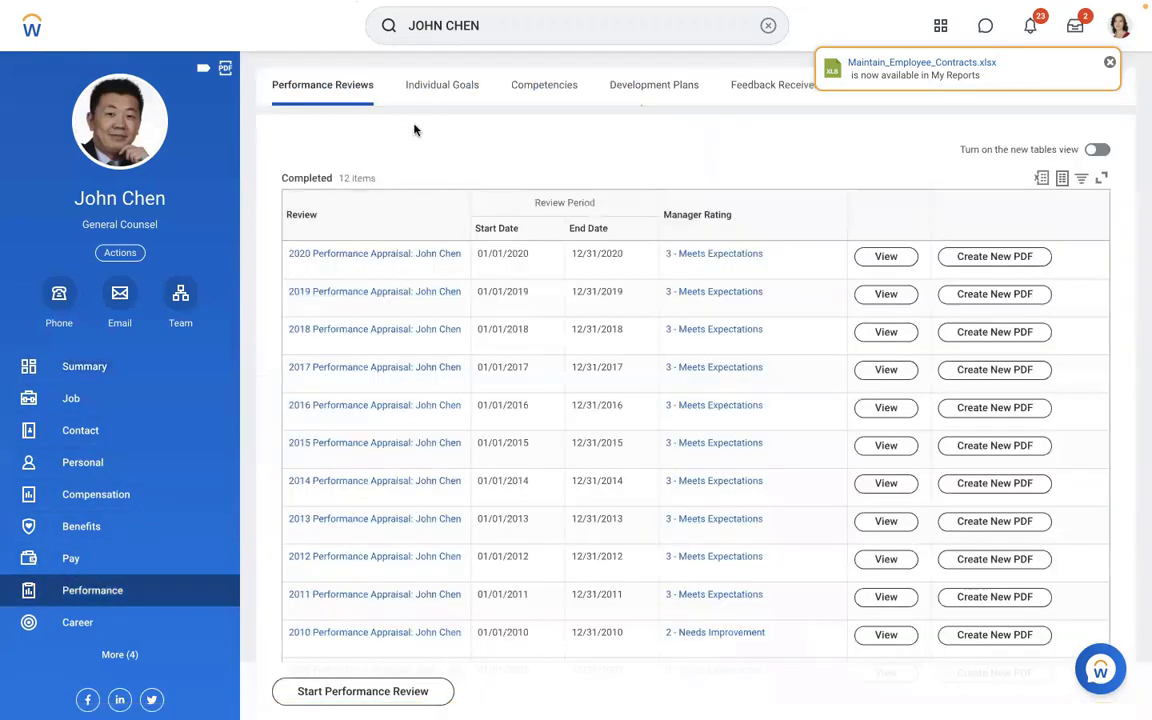
pyautogui.click(58, 566)
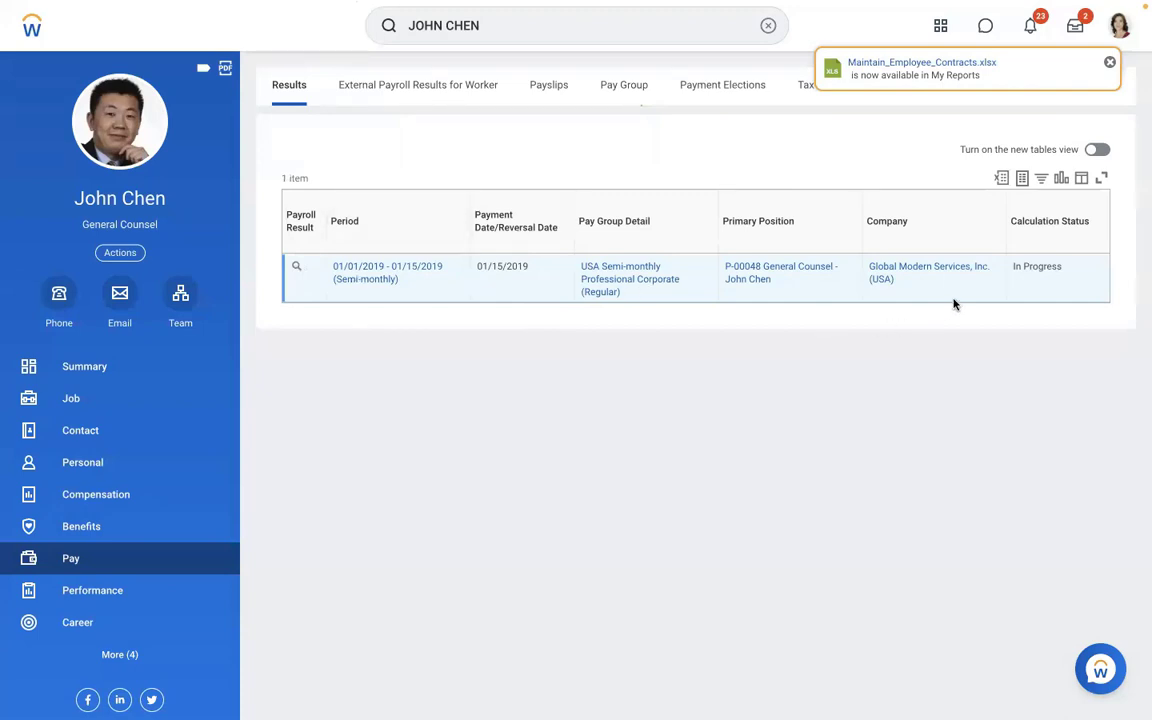
pyautogui.moveTo(1056, 291); pyautogui.dragTo(1012, 268)
pyautogui.click(503, 413)
# - Choose Pay Calculation > Re-Calculate from the 01/15/2019 payroll result's related actions
pyautogui.click(311, 268)
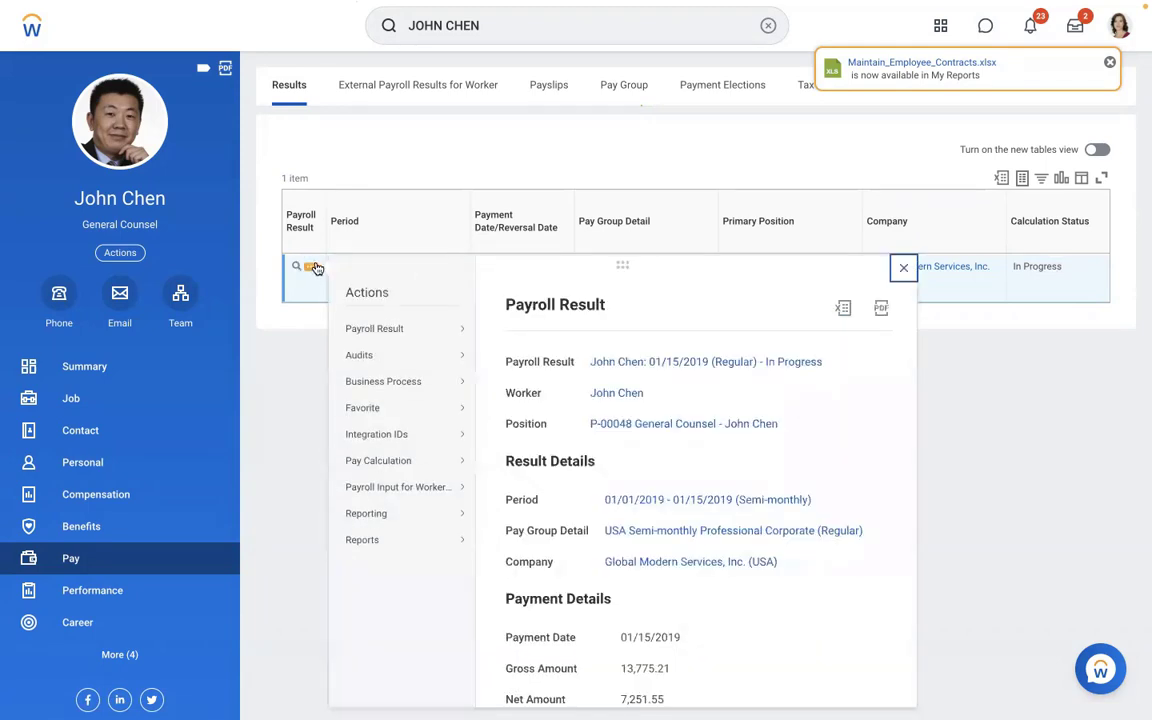
pyautogui.moveTo(402, 467)
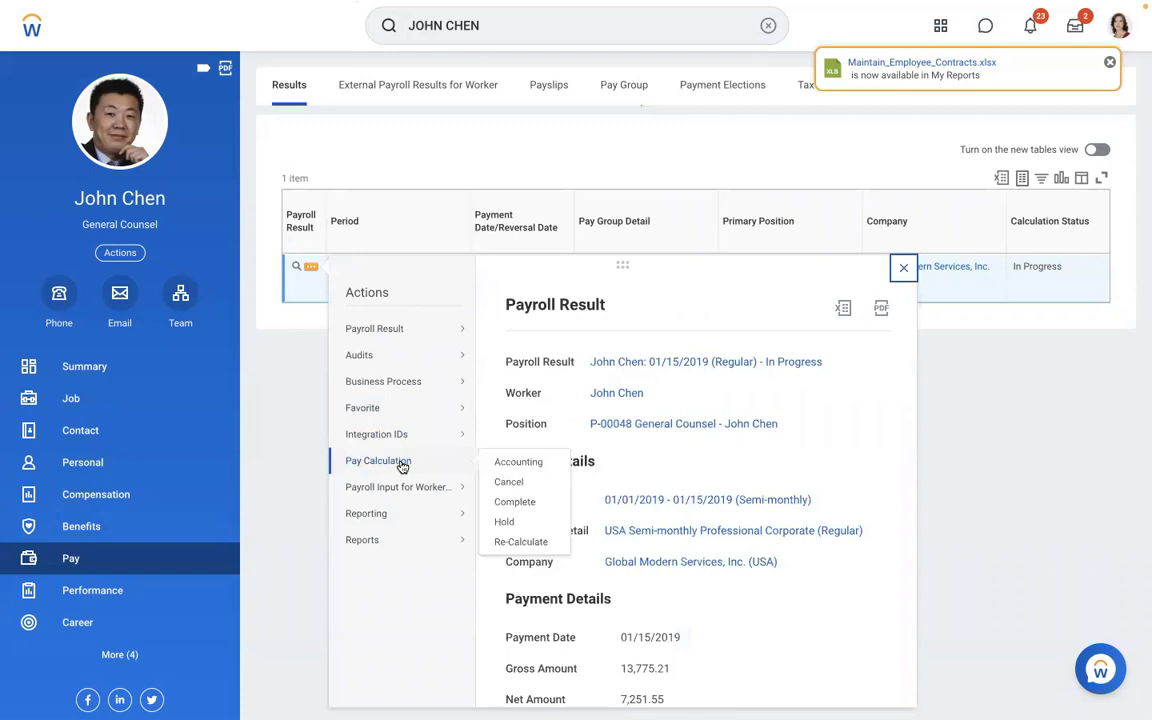
pyautogui.click(272, 330)
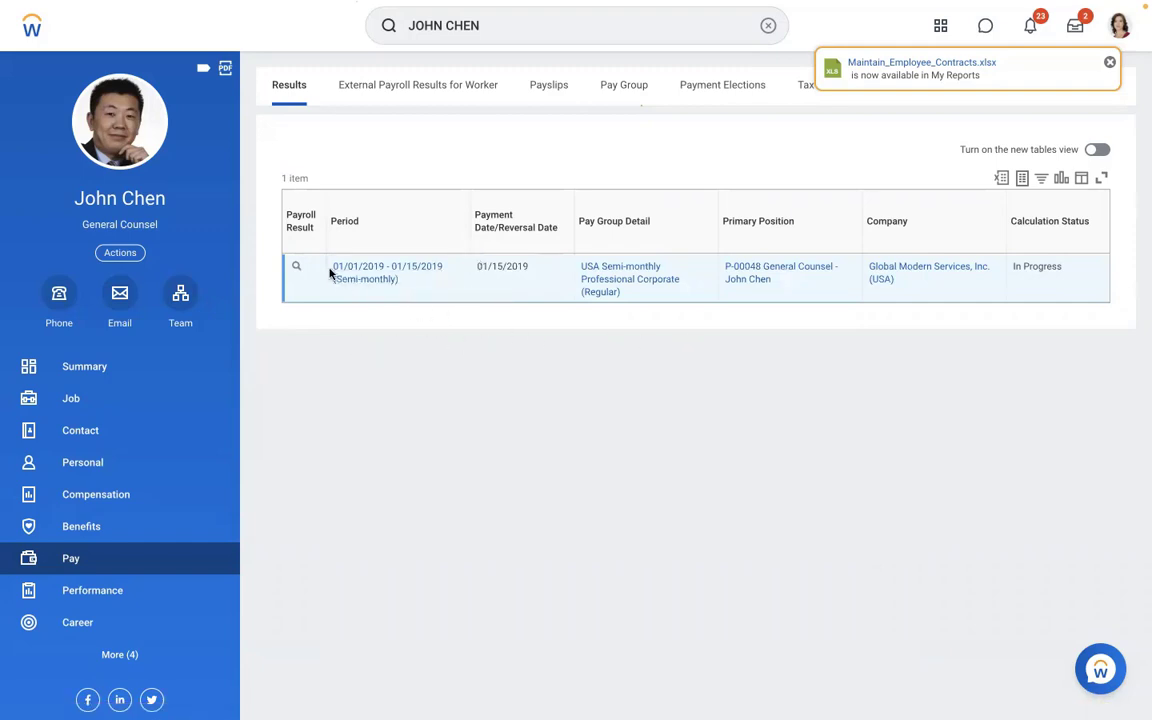
pyautogui.moveTo(310, 271)
pyautogui.click(310, 270)
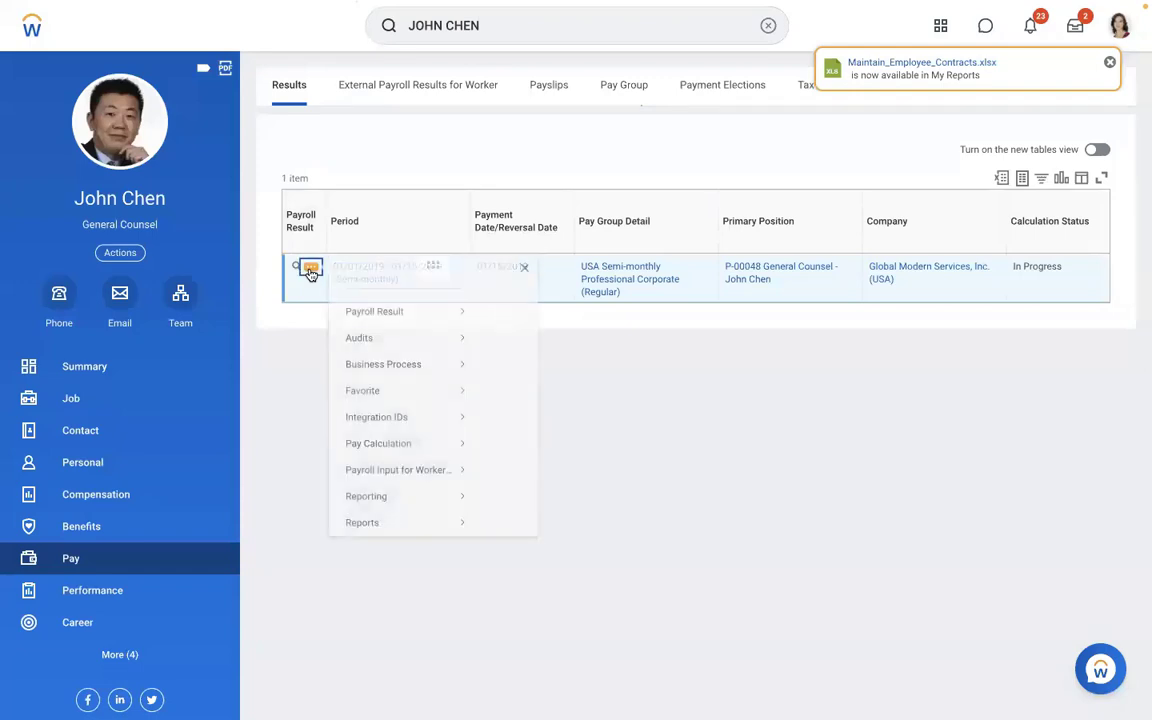
pyautogui.moveTo(377, 332)
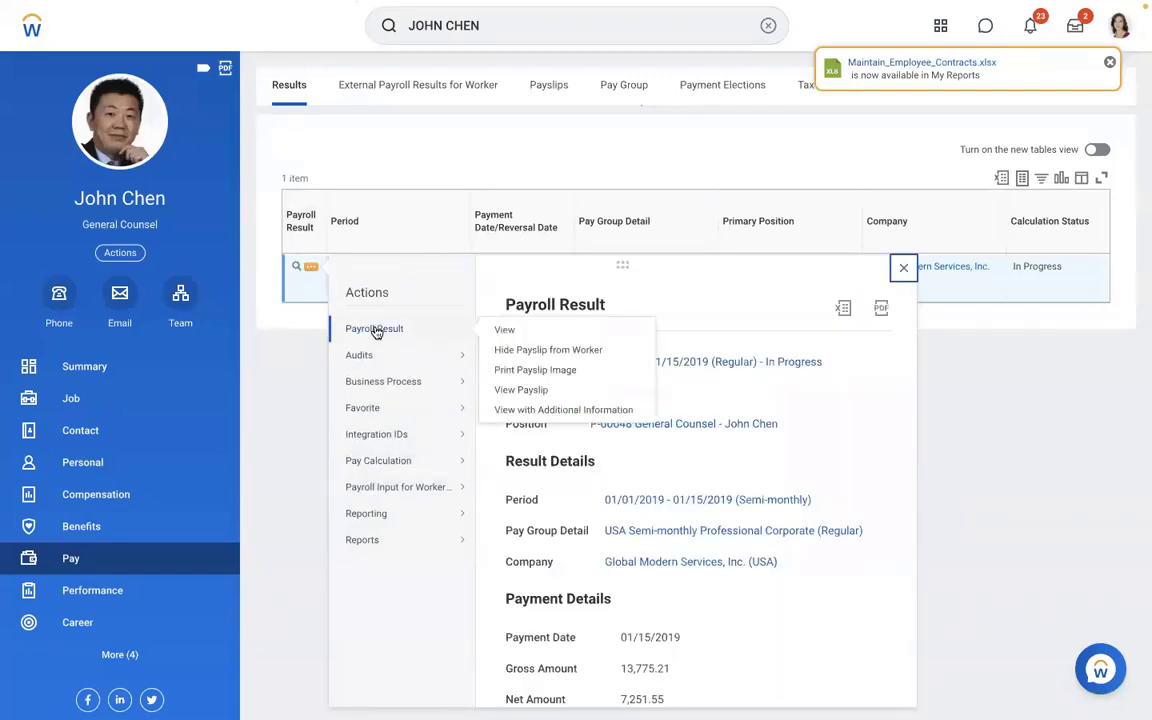
pyautogui.moveTo(388, 459)
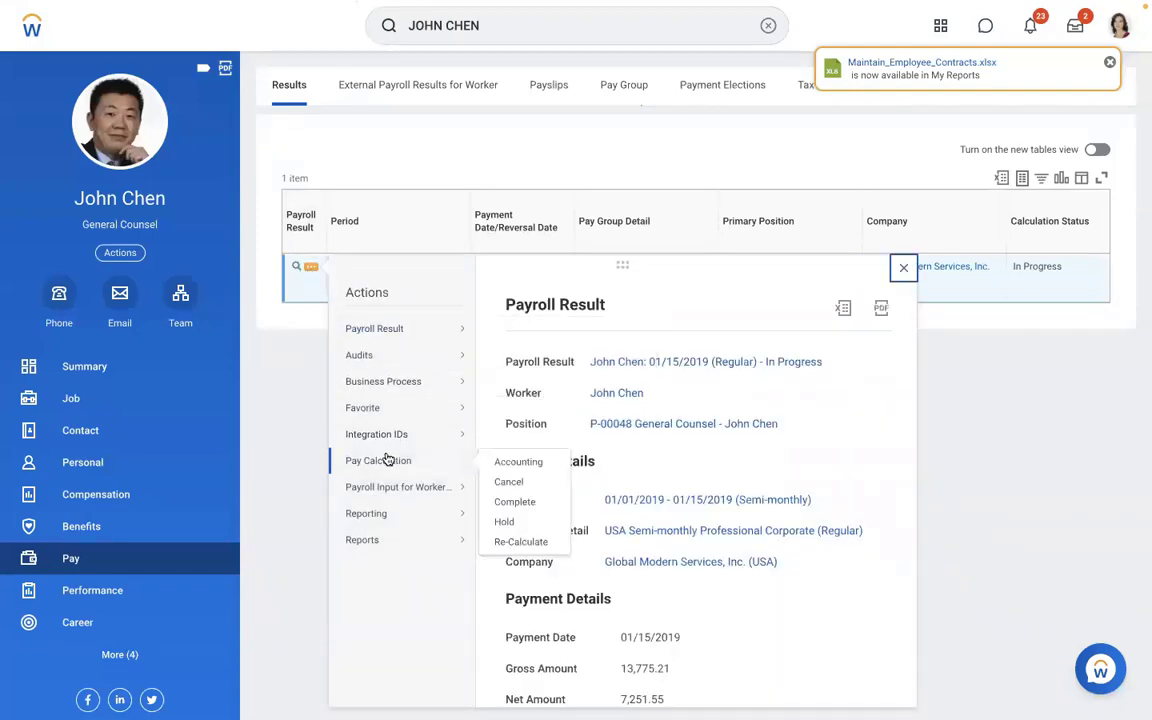
pyautogui.click(505, 541)
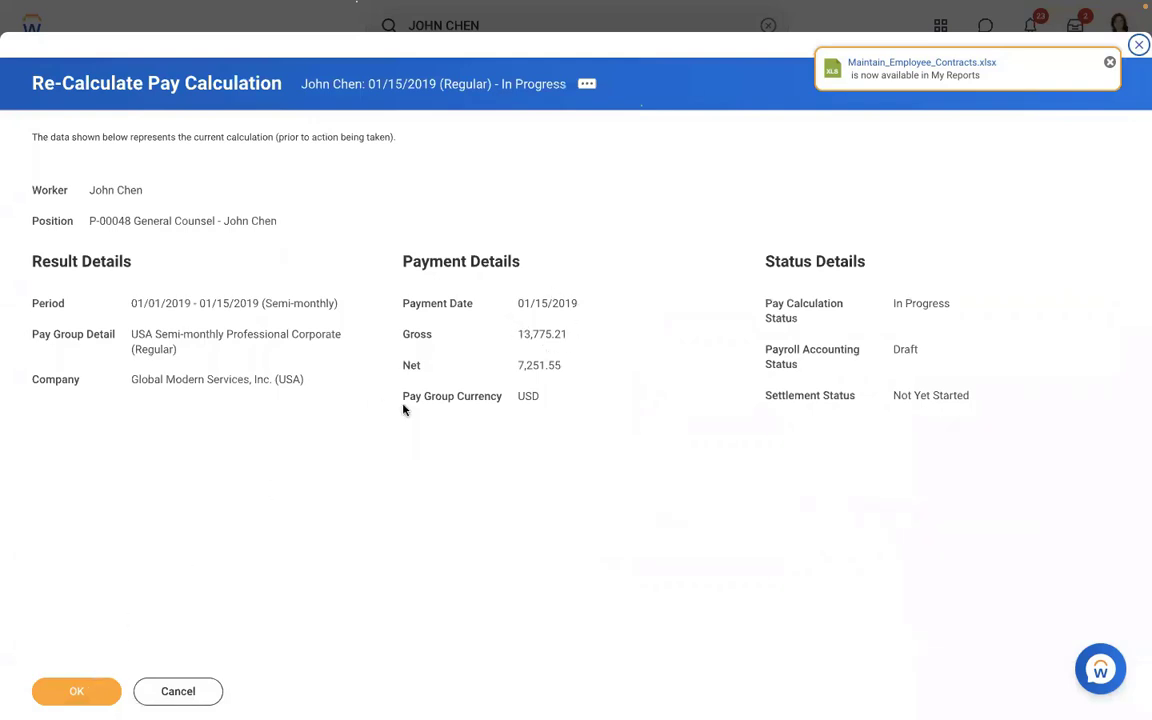
# - Check the current 13,775.21 gross, then confirm re-calculating the 01/15/2019 pay calculation
pyautogui.moveTo(581, 334); pyautogui.dragTo(506, 334)
pyautogui.click(533, 341)
pyautogui.moveTo(567, 334); pyautogui.dragTo(518, 334)
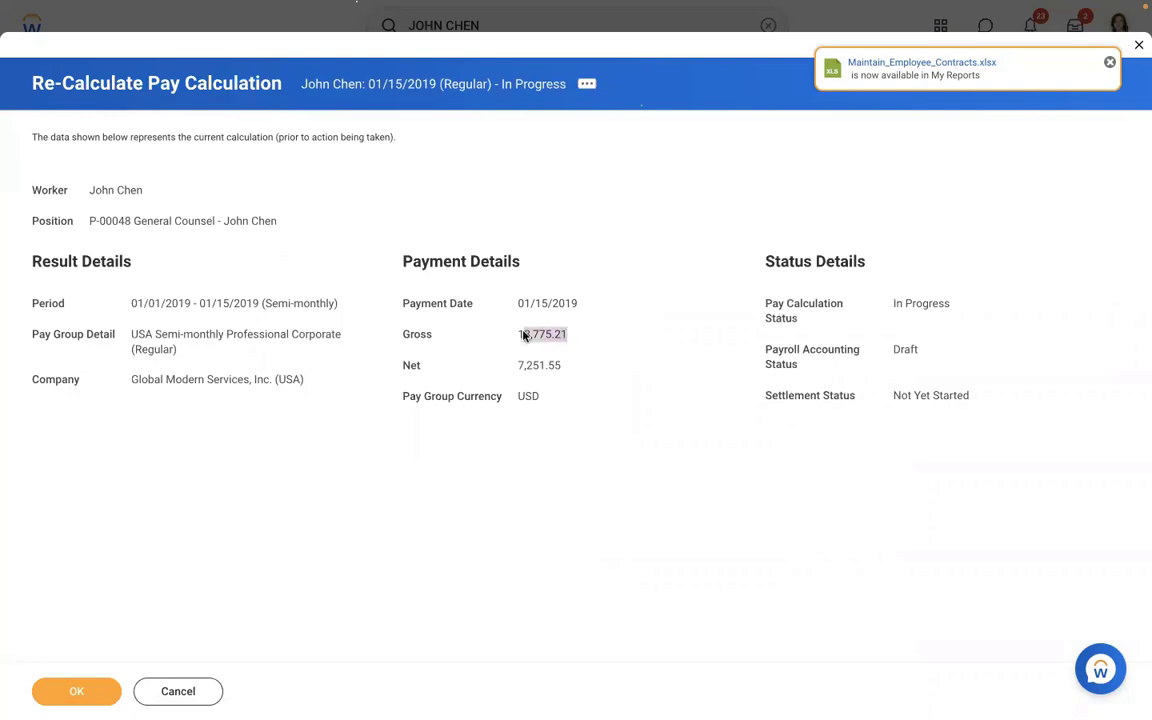
pyautogui.click(75, 692)
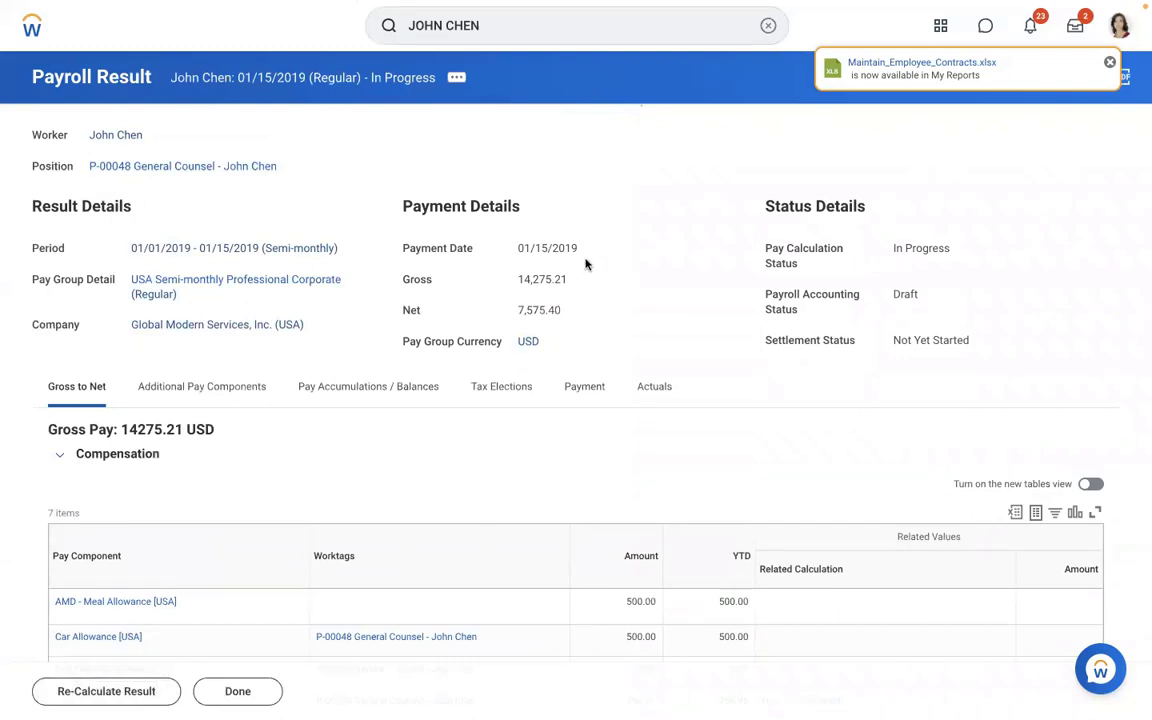
pyautogui.moveTo(574, 276); pyautogui.dragTo(488, 292)
pyautogui.click(488, 294)
pyautogui.scroll(-5, 640, 293)
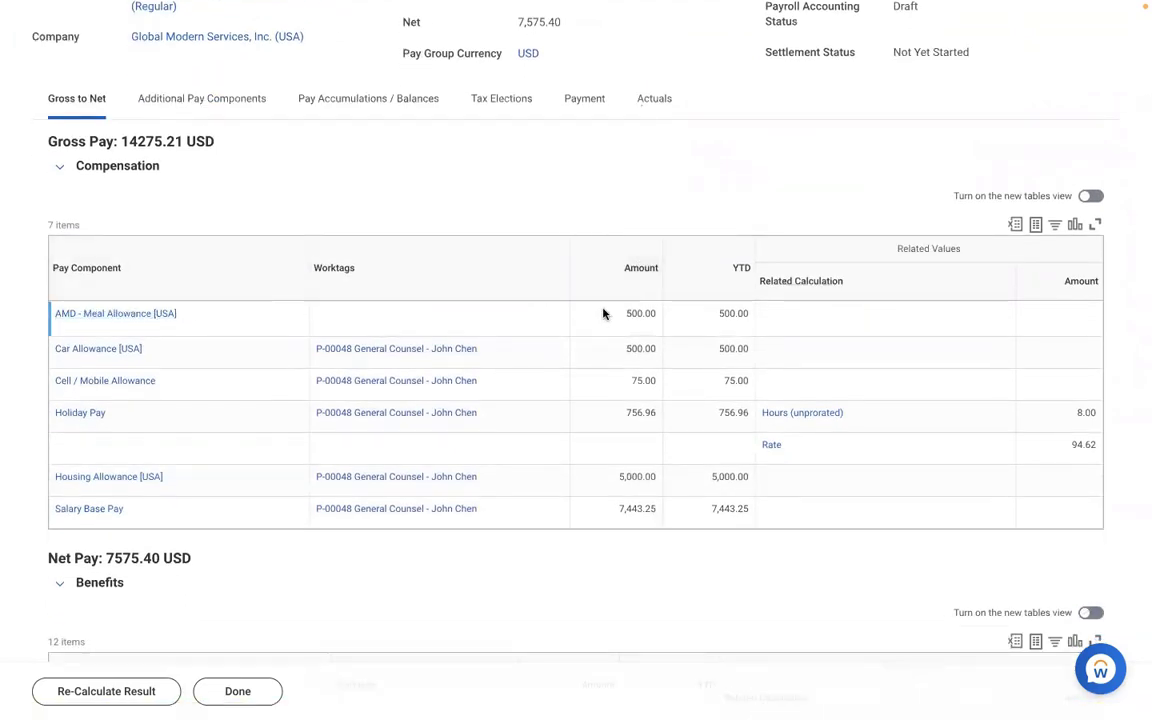
pyautogui.moveTo(599, 314); pyautogui.dragTo(751, 319)
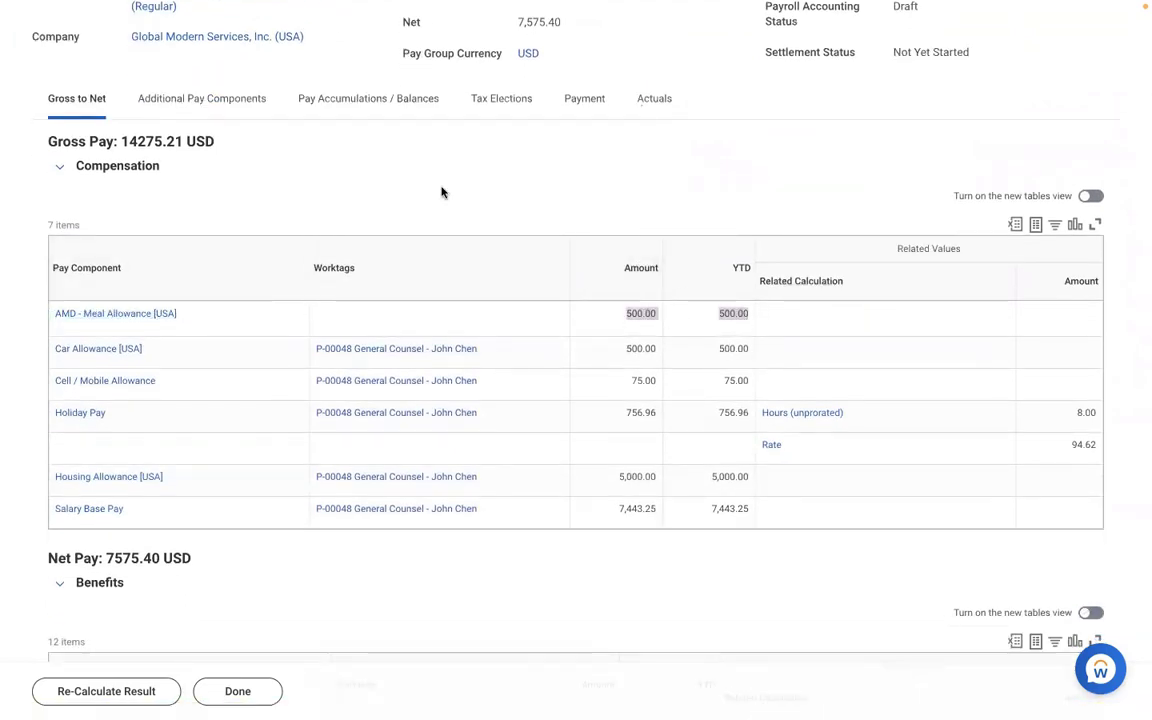
pyautogui.scroll(5, 441, 192)
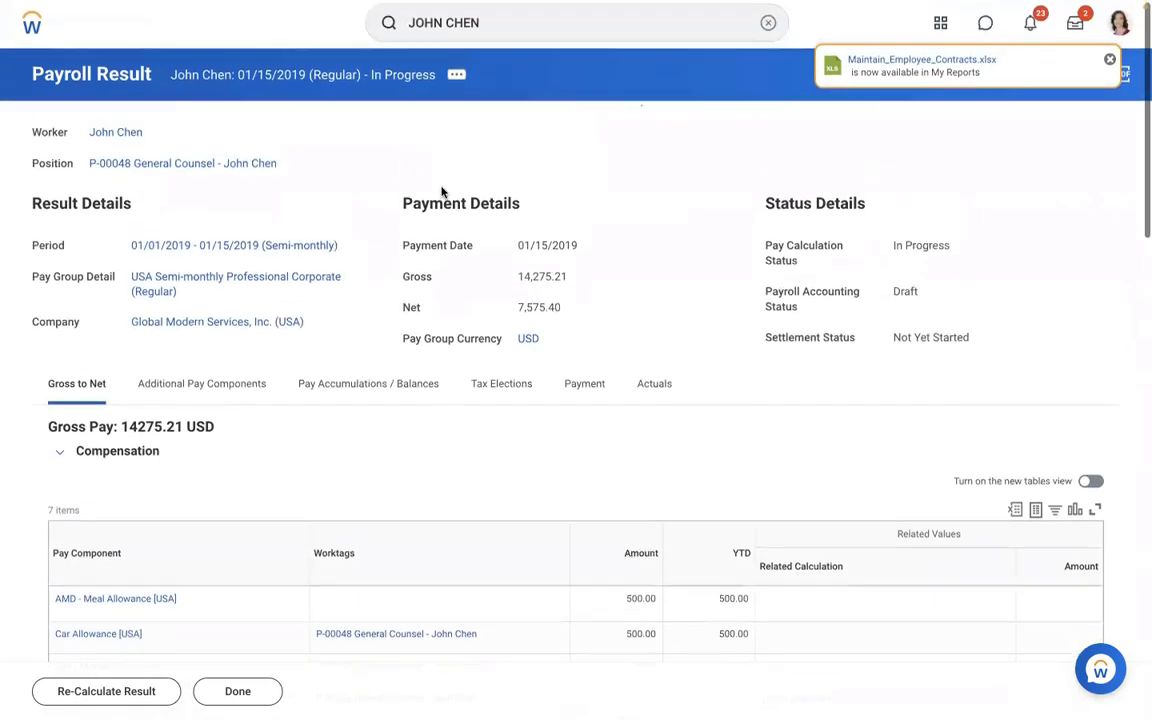
# - Choose Payroll Result > View Payslip from the 01/15/2019 result's related actions
pyautogui.click(459, 83)
pyautogui.moveTo(528, 273)
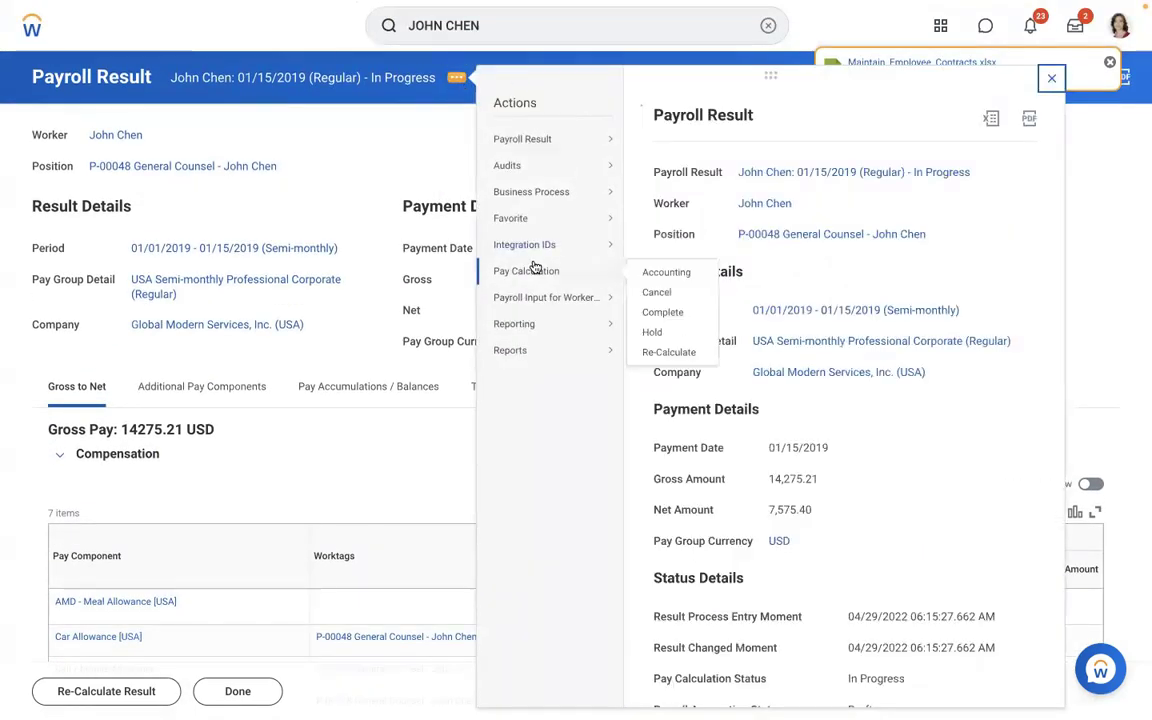
pyautogui.moveTo(540, 134)
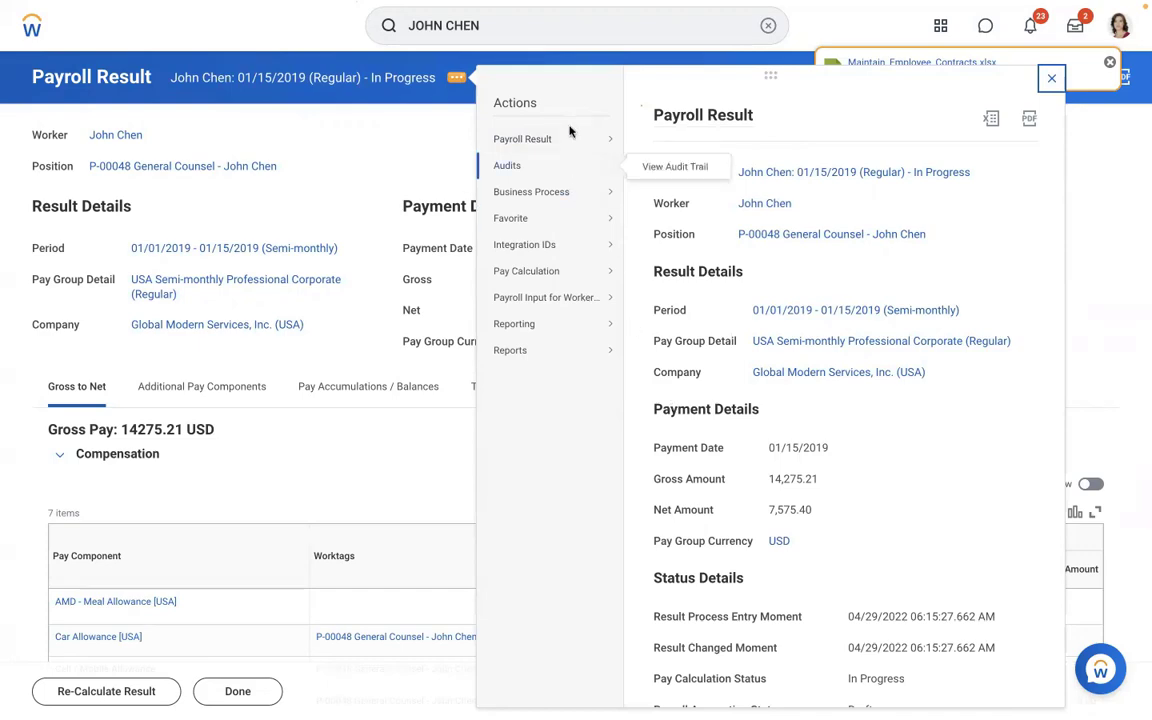
pyautogui.click(664, 199)
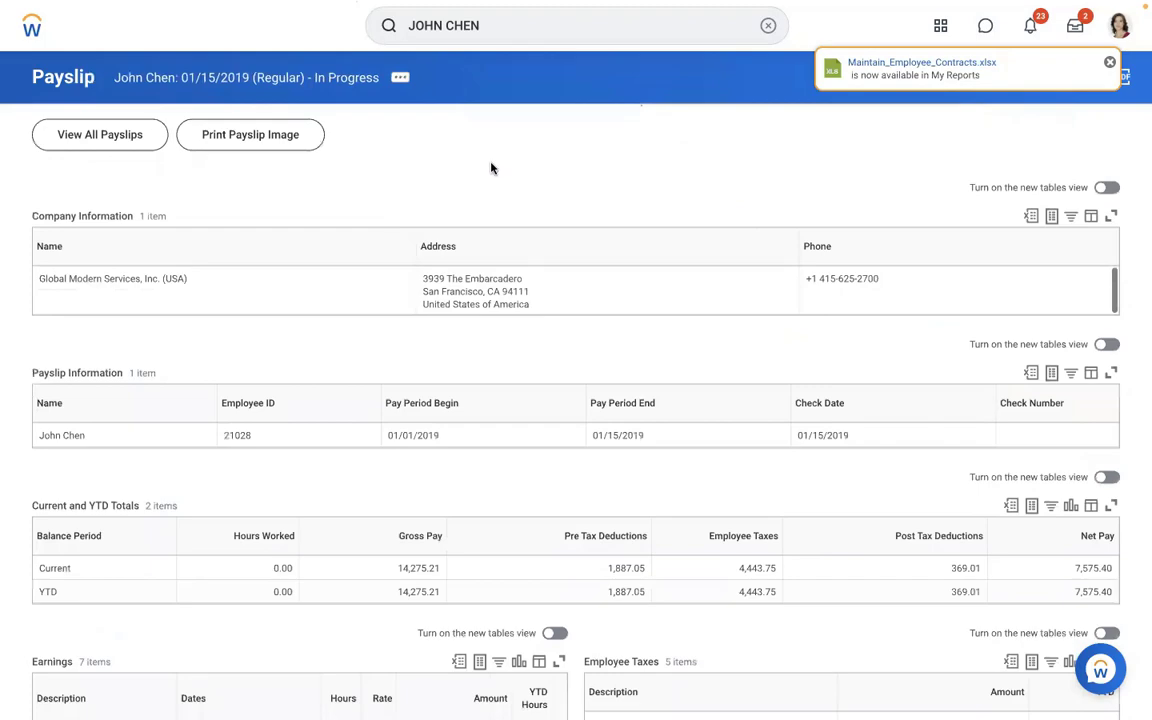
# - Scroll to the payslip's Earnings table, mark the AMD - Meal Allowance row, then return to Word
pyautogui.scroll(-2, 491, 168)
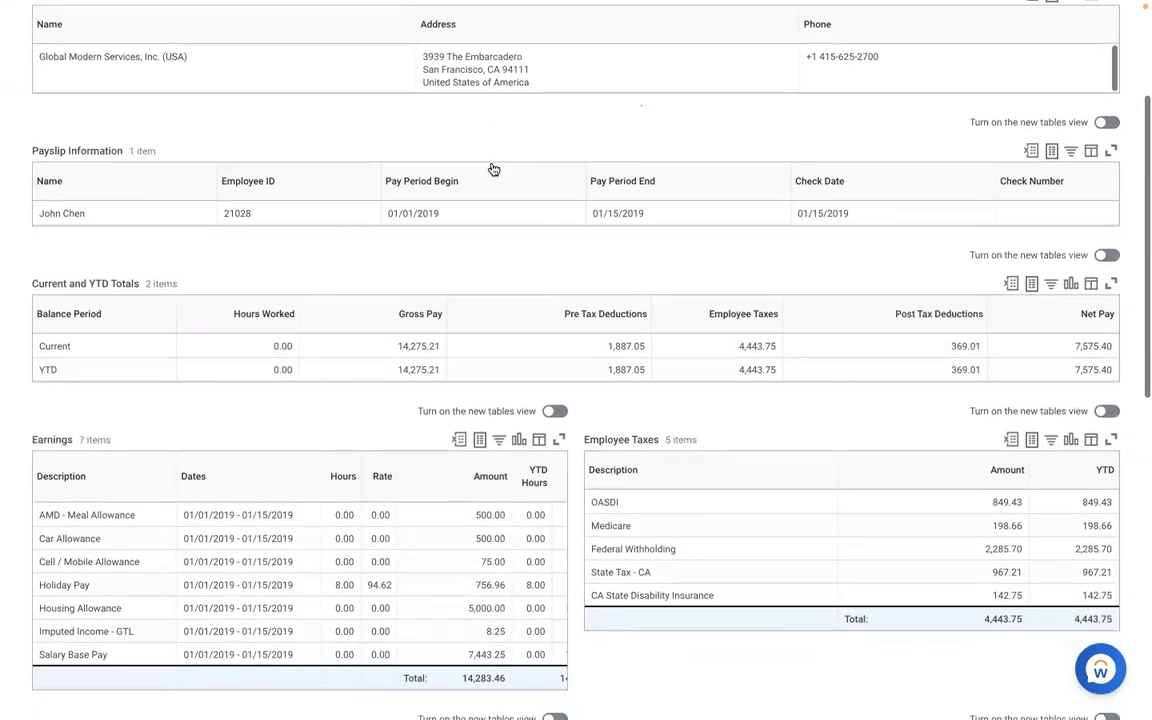
pyautogui.scroll(-3, 493, 170)
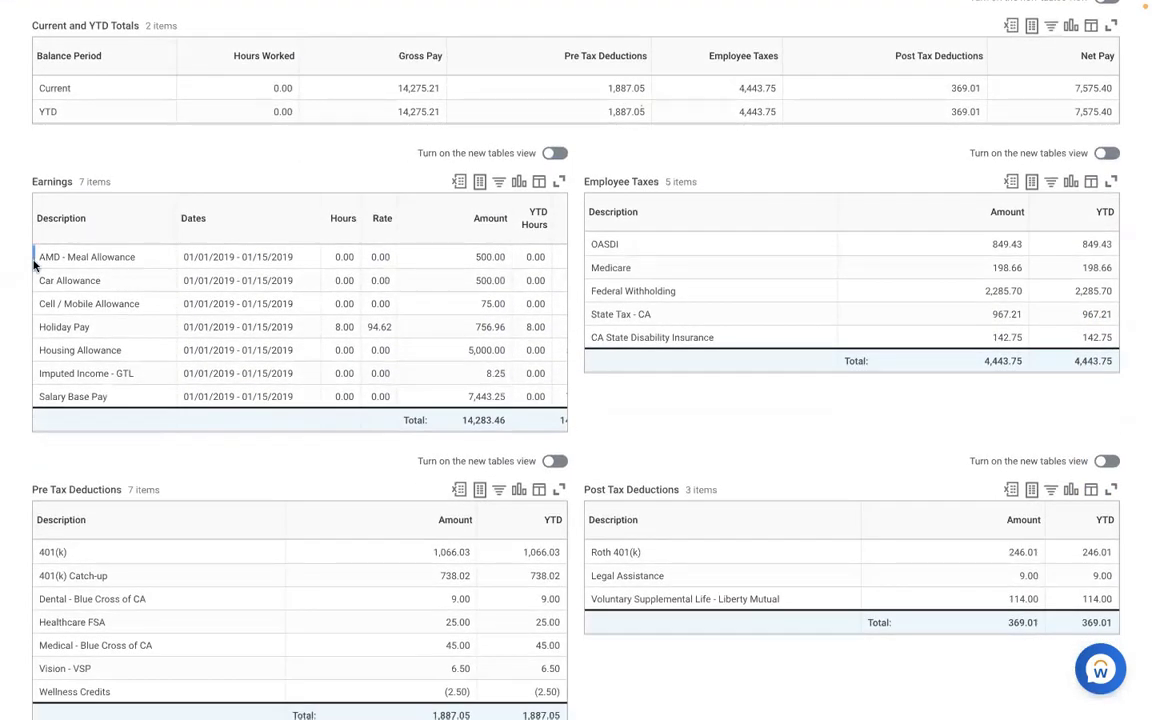
pyautogui.moveTo(36, 257); pyautogui.dragTo(527, 263)
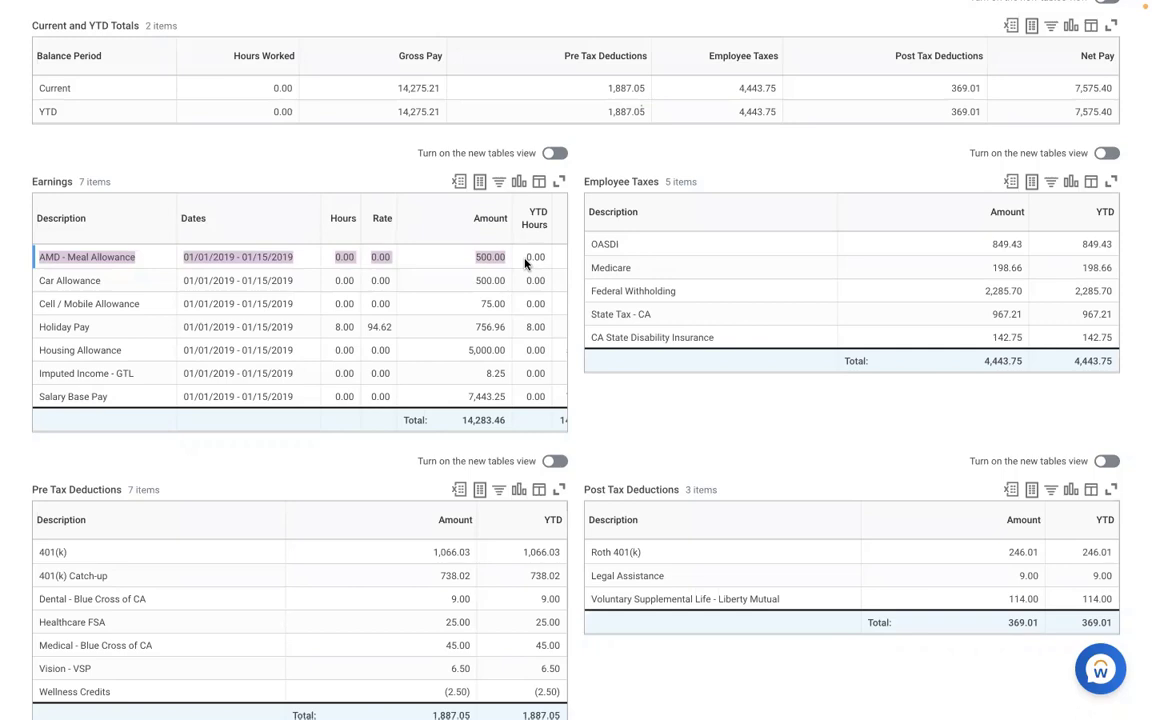
pyautogui.hotkey('ctrl', 'Left')
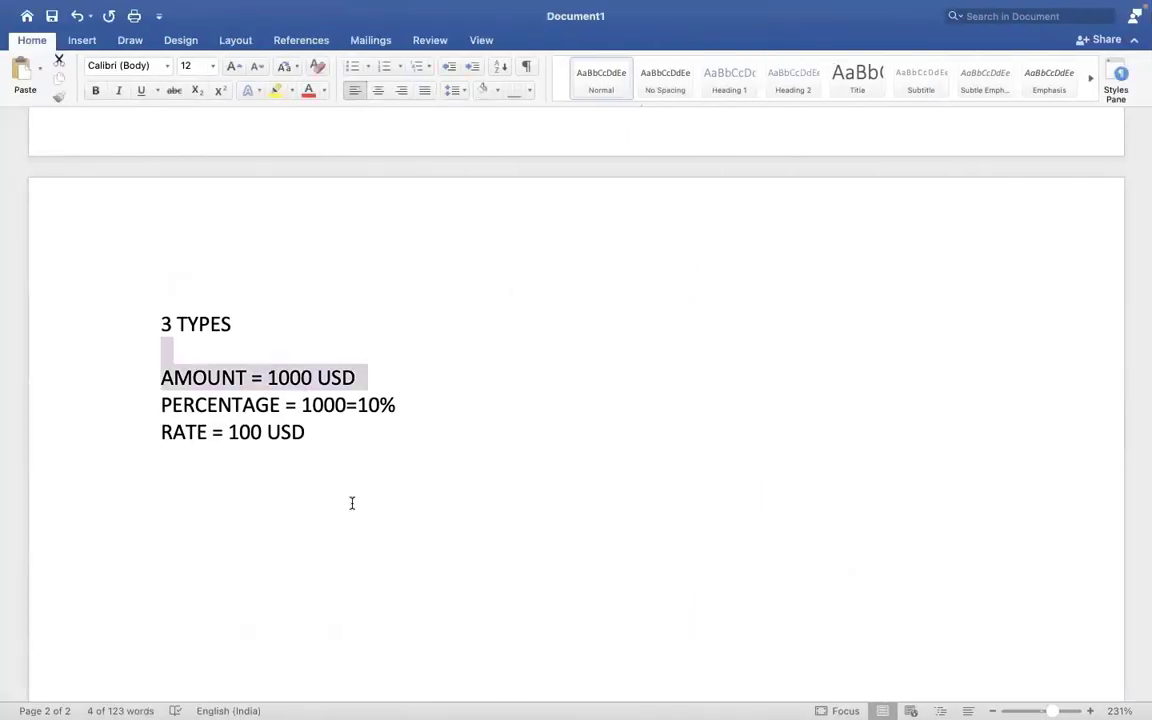
# - Type 'ALLOWANCE PLAN COMP ELEMENT EARNING' on a new line below the RATE example
pyautogui.click(352, 503)
pyautogui.press('Return')
pyautogui.press('Return')
pyautogui.press('Return')
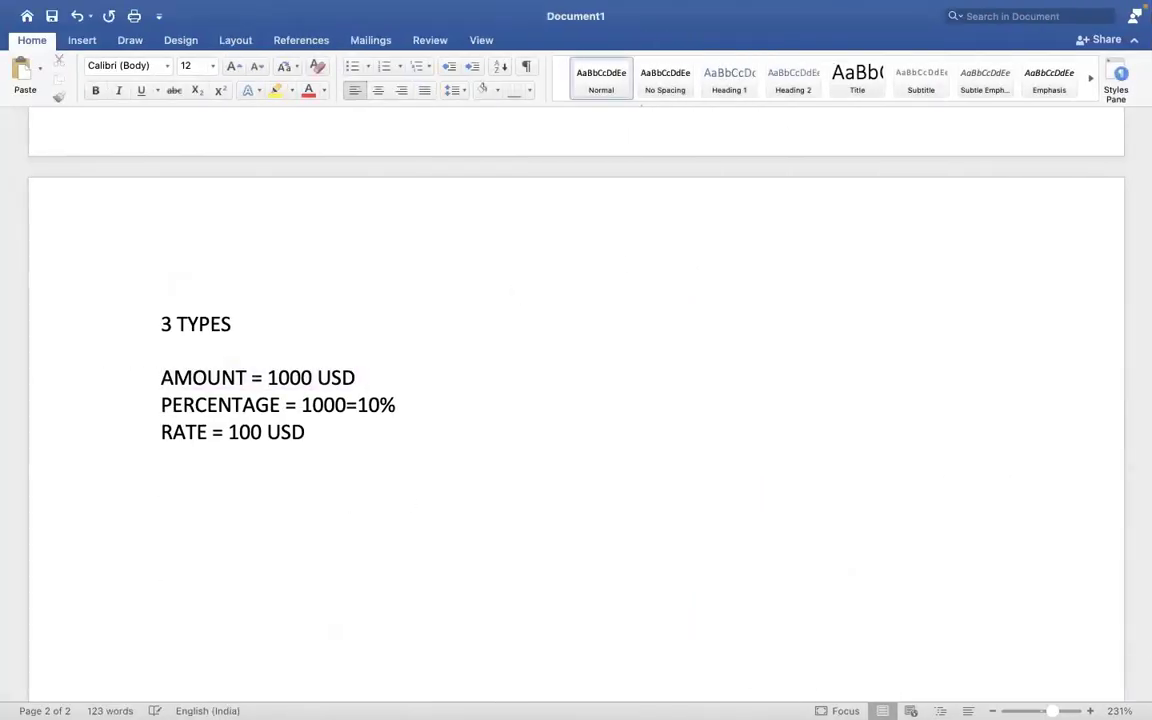
pyautogui.write('ALLOWANCE ')
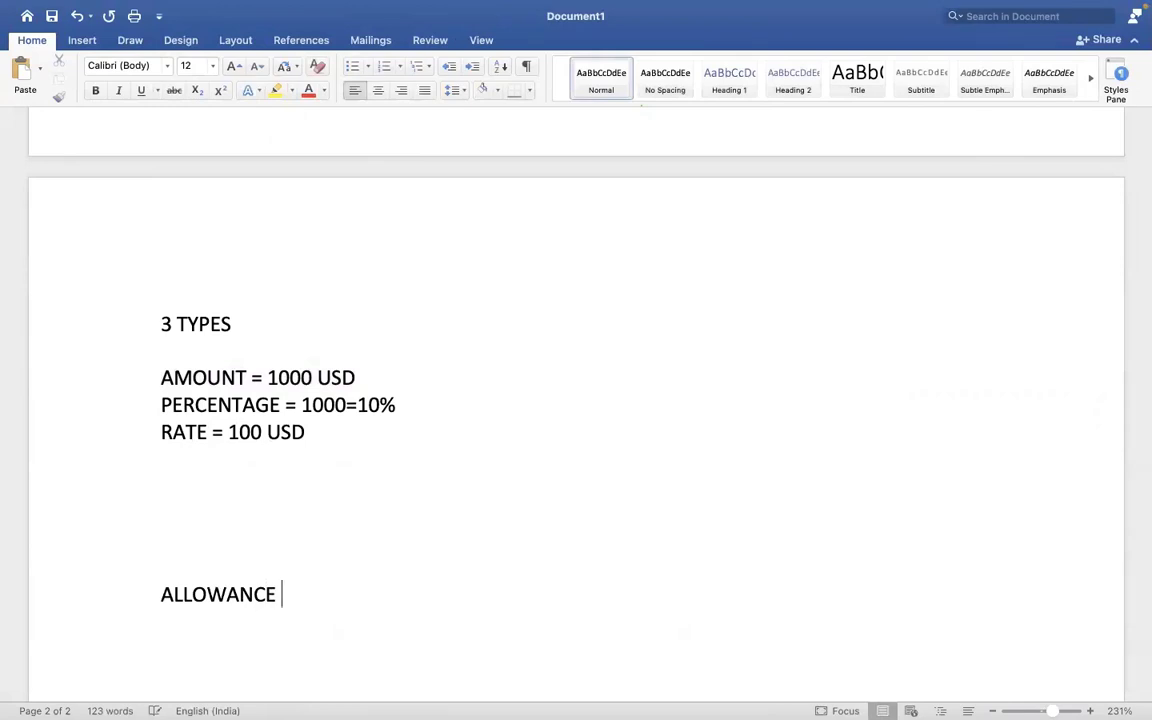
pyautogui.write('PLAN           COMP ')
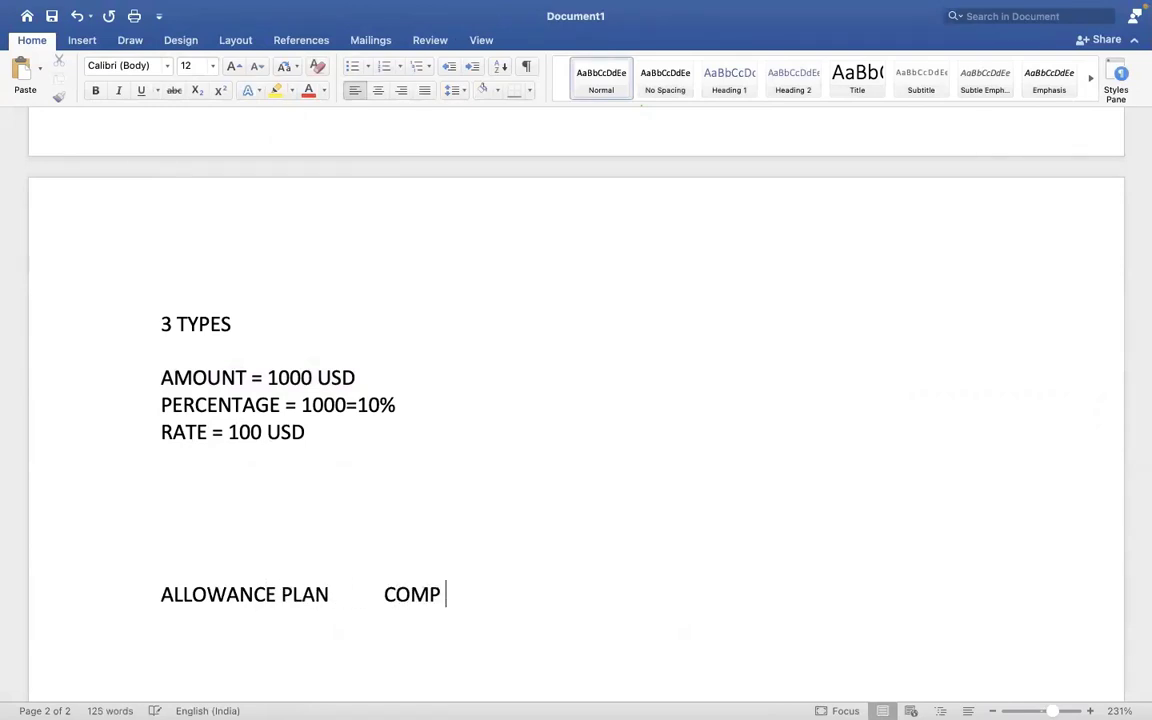
pyautogui.write('ELEEMNT')
pyautogui.press('BackSpace')
pyautogui.press('BackSpace')
pyautogui.press('BackSpace')
pyautogui.press('BackSpace')
pyautogui.write('MENT         ')
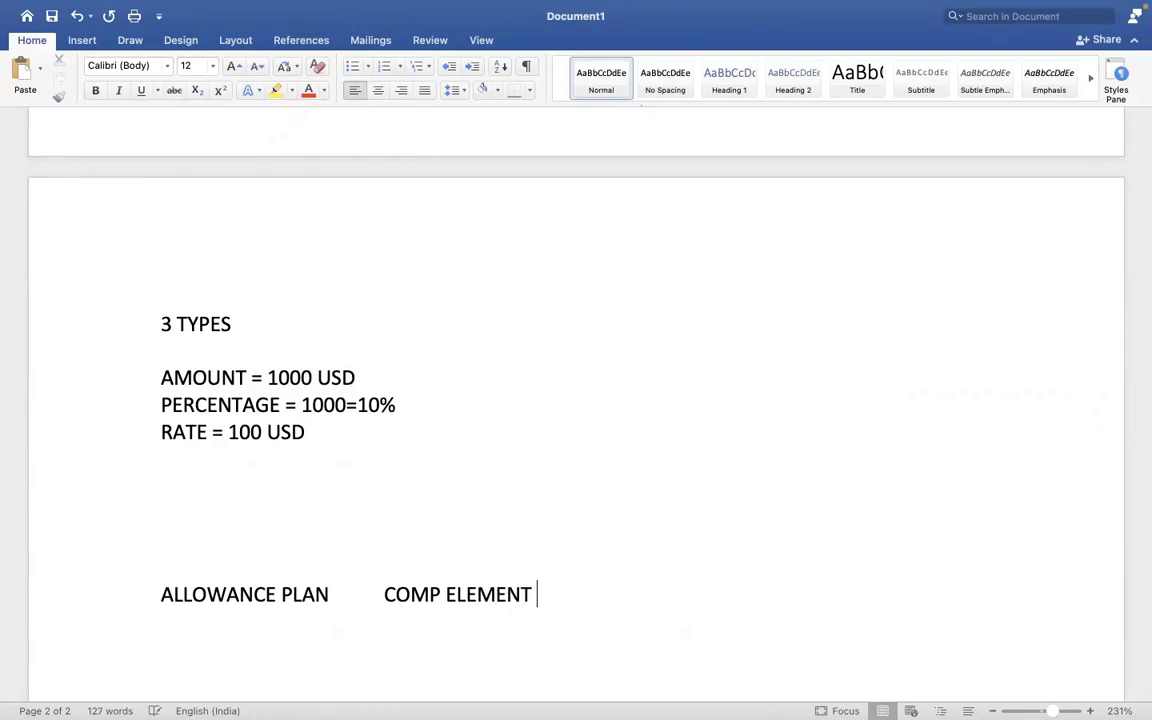
pyautogui.write('   EARNING')
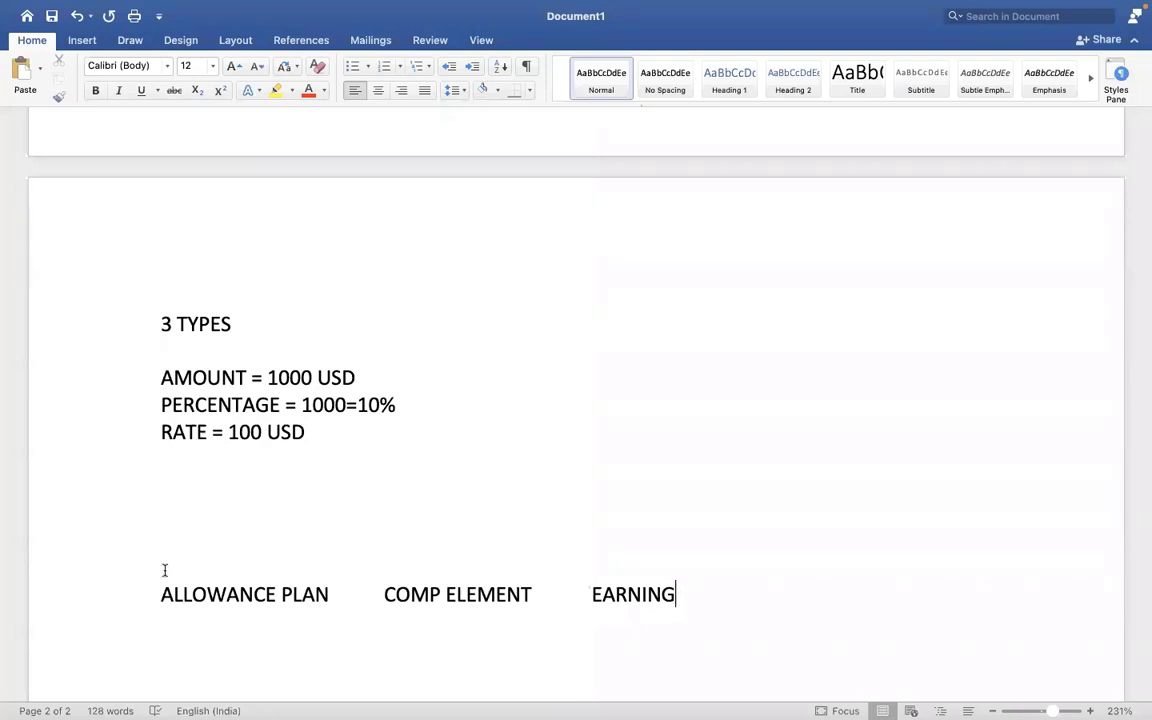
# - Highlight COMP ELEMENT in yellow and add blank lines below that line
pyautogui.moveTo(369, 596); pyautogui.dragTo(405, 597)
pyautogui.click(540, 597)
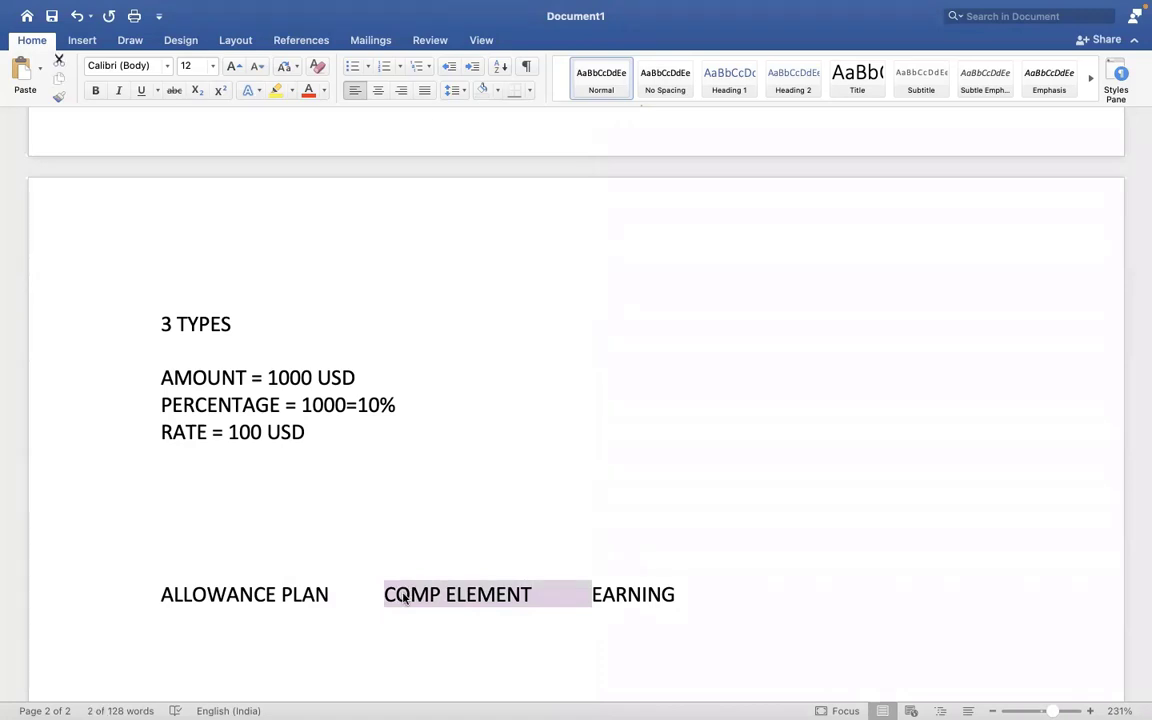
pyautogui.click(276, 91)
pyautogui.click(441, 338)
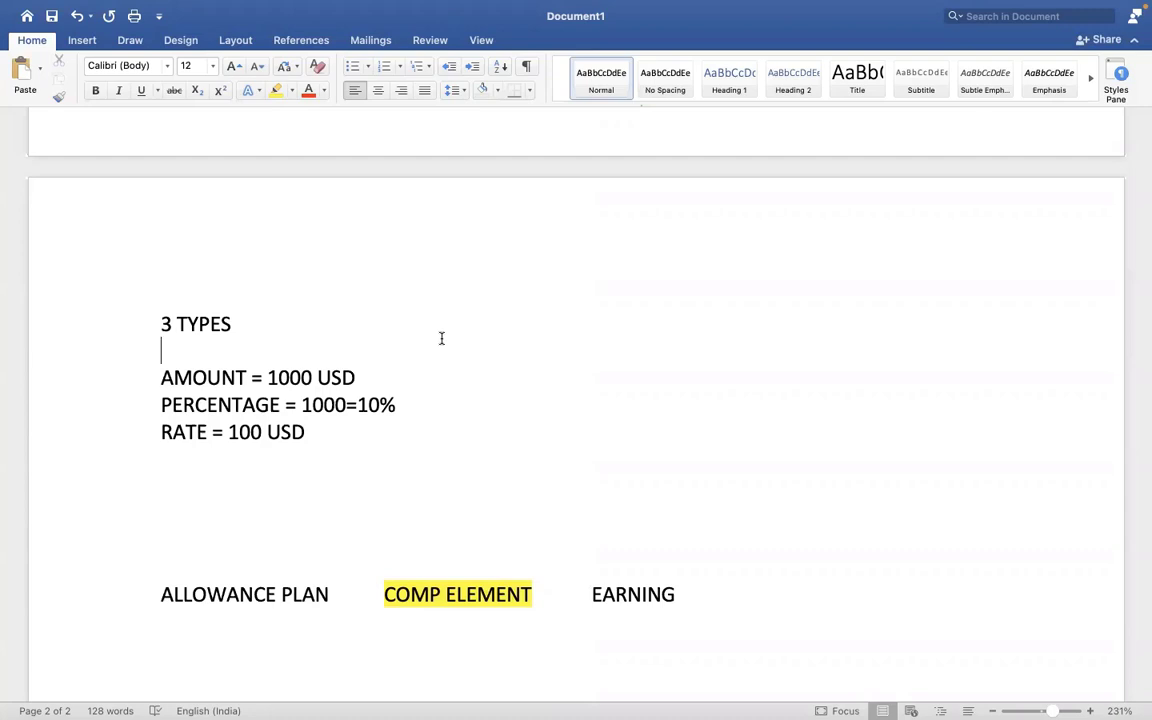
pyautogui.click(714, 608)
pyautogui.press('Return')
pyautogui.press('Return')
pyautogui.press('Return')
pyautogui.press('Return')
pyautogui.press('Return')
pyautogui.press('Return')
pyautogui.press('Return')
pyautogui.press('Return')
pyautogui.press('Return')
pyautogui.press('Return')
pyautogui.press('Return')
pyautogui.press('Return')
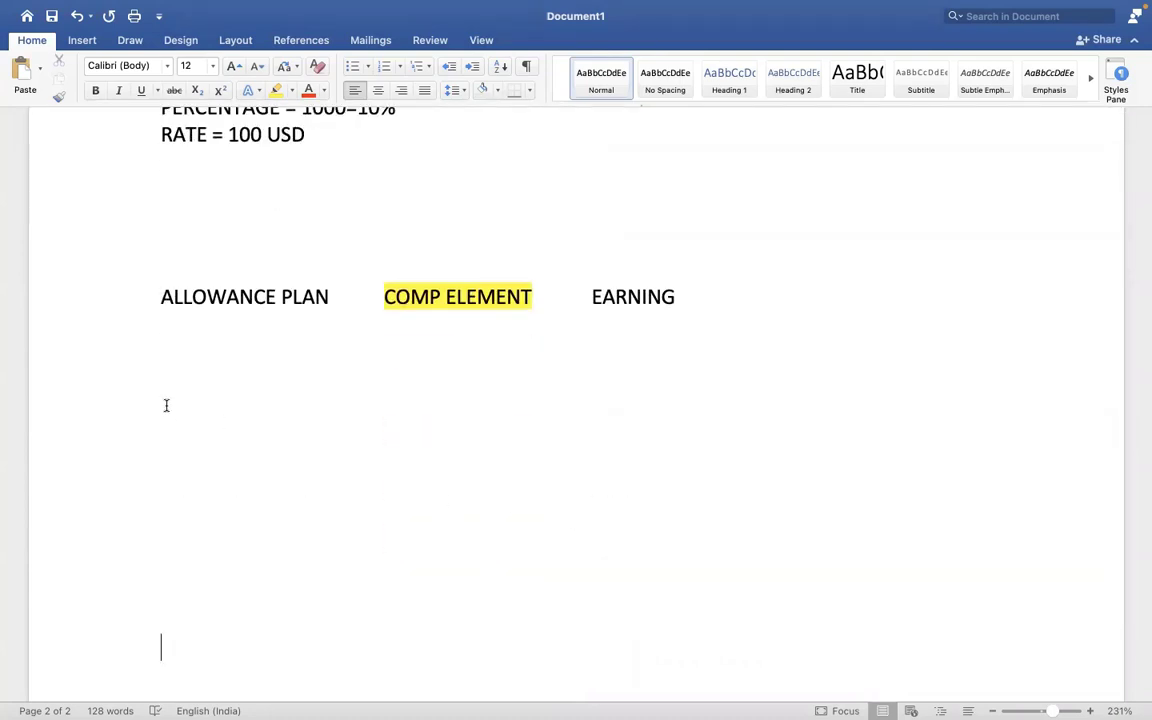
# - Type EARNING and DEDUCTION headings with a blank line between them
pyautogui.click(165, 404)
pyautogui.write('EARNING')
pyautogui.press('Return')
pyautogui.press('Return')
pyautogui.write('DEDUCTION')
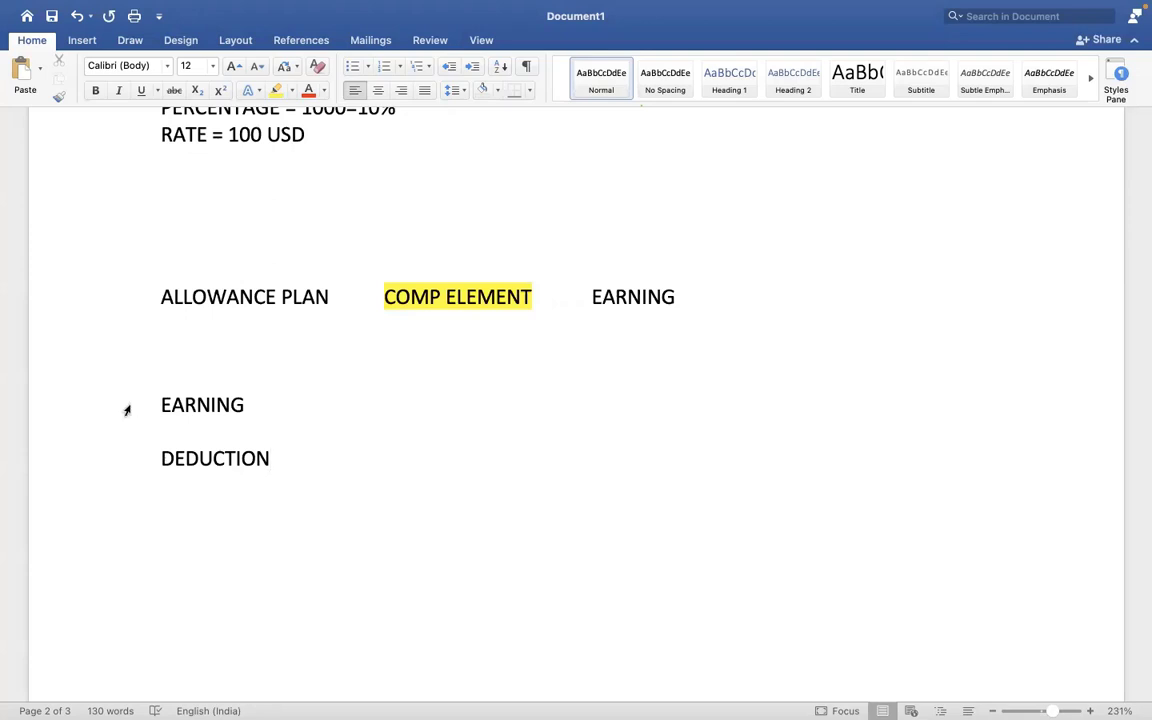
pyautogui.click(259, 403)
pyautogui.press('Return')
pyautogui.press('Return')
pyautogui.press('Return')
pyautogui.press('Return')
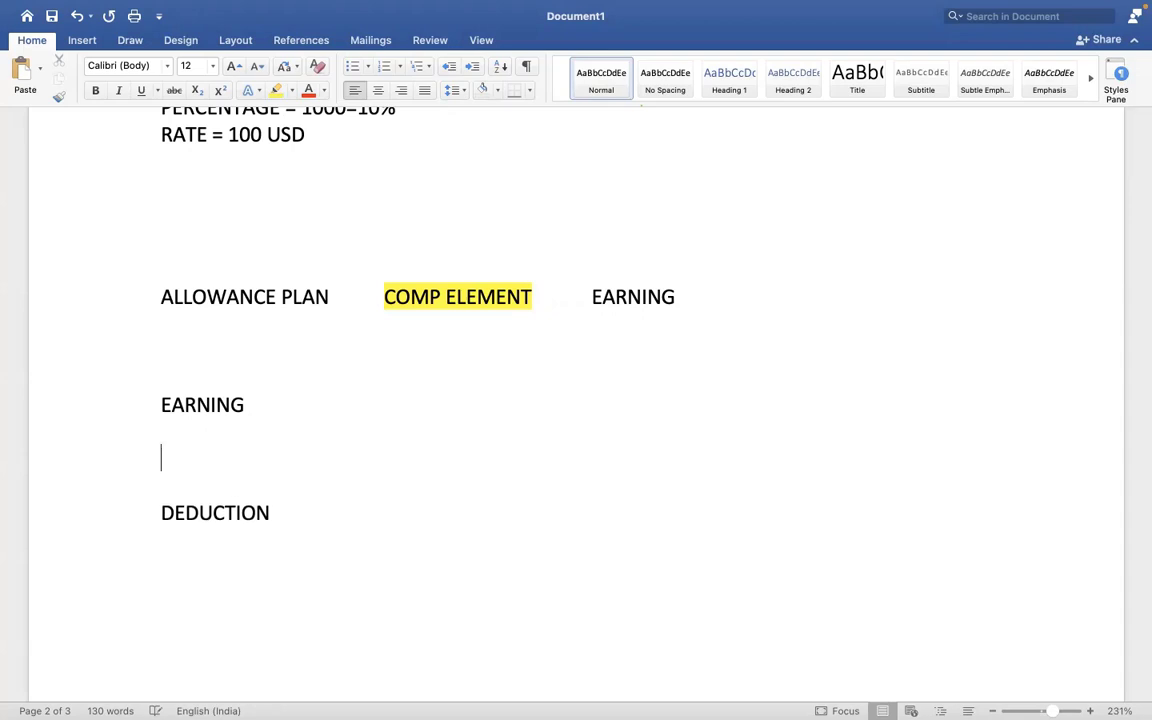
# - List SALARY, CAR ALLOWANCE, HOUSING ALLOWANCE, MEAL ALLOWANCE and SALARY ADVANCE under EARNING, one per line
pyautogui.click(169, 469)
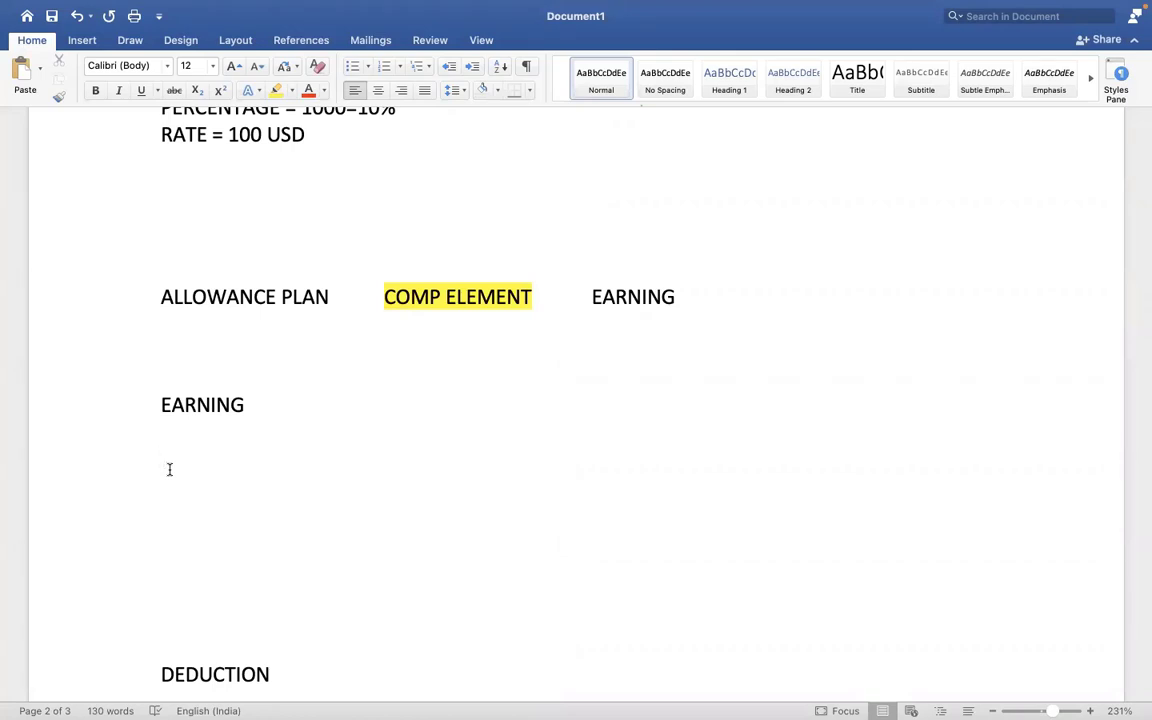
pyautogui.write('SALARY')
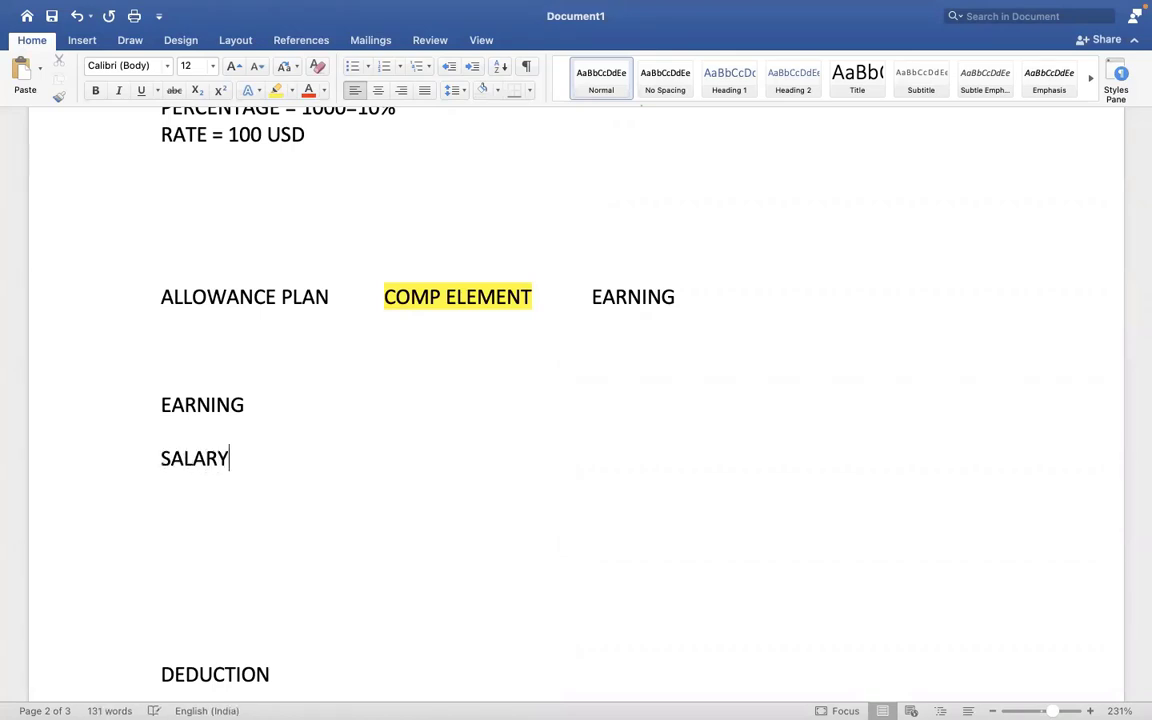
pyautogui.press('Return')
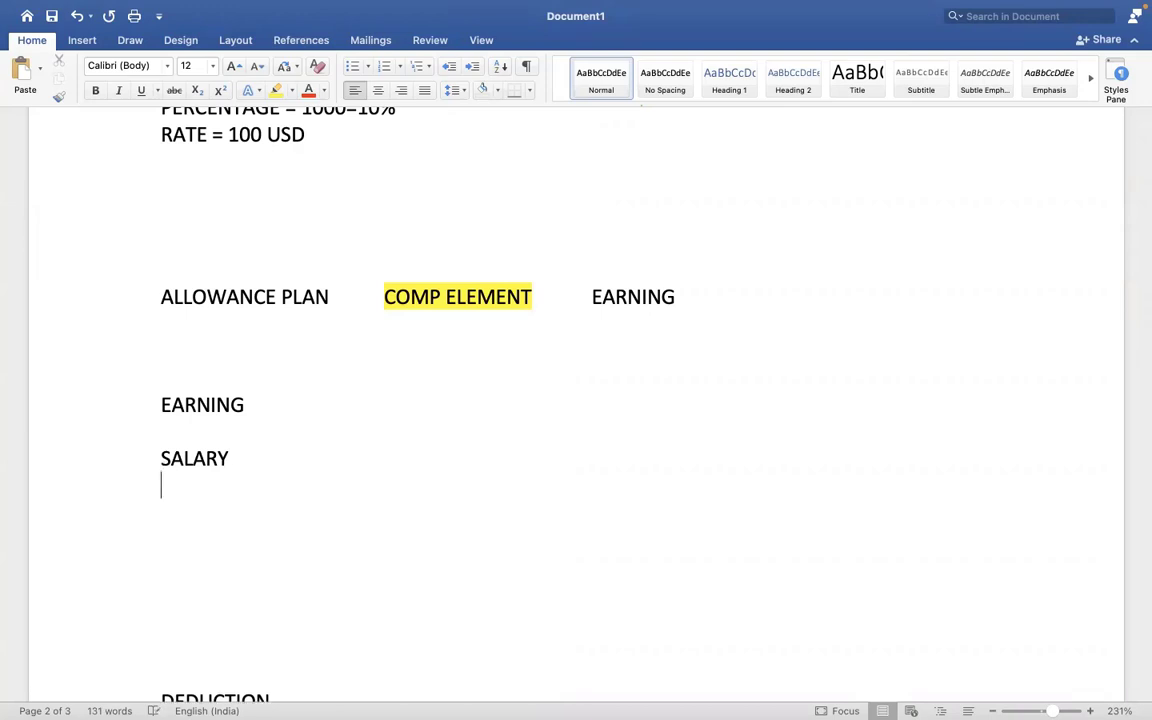
pyautogui.write('CAR ALLOWANCE')
pyautogui.press('Return')
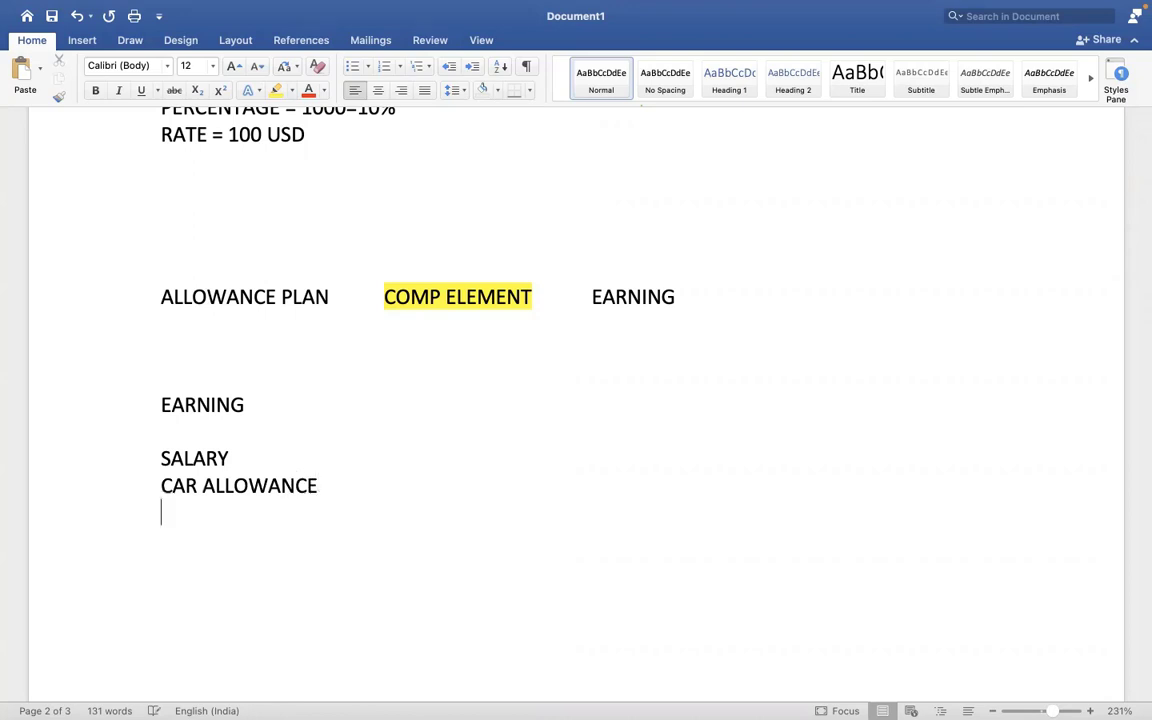
pyautogui.write('HOUSING ALLOWANCE')
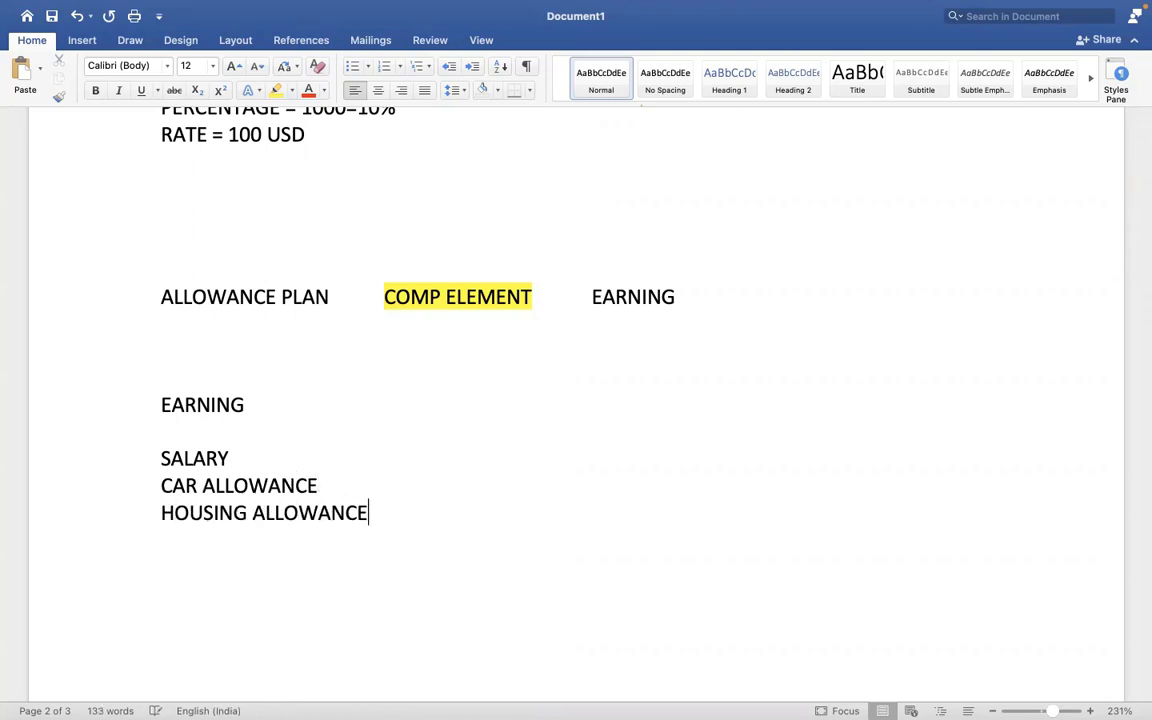
pyautogui.press('Return')
pyautogui.write('MEAL ALLOWANCE')
pyautogui.press('Return')
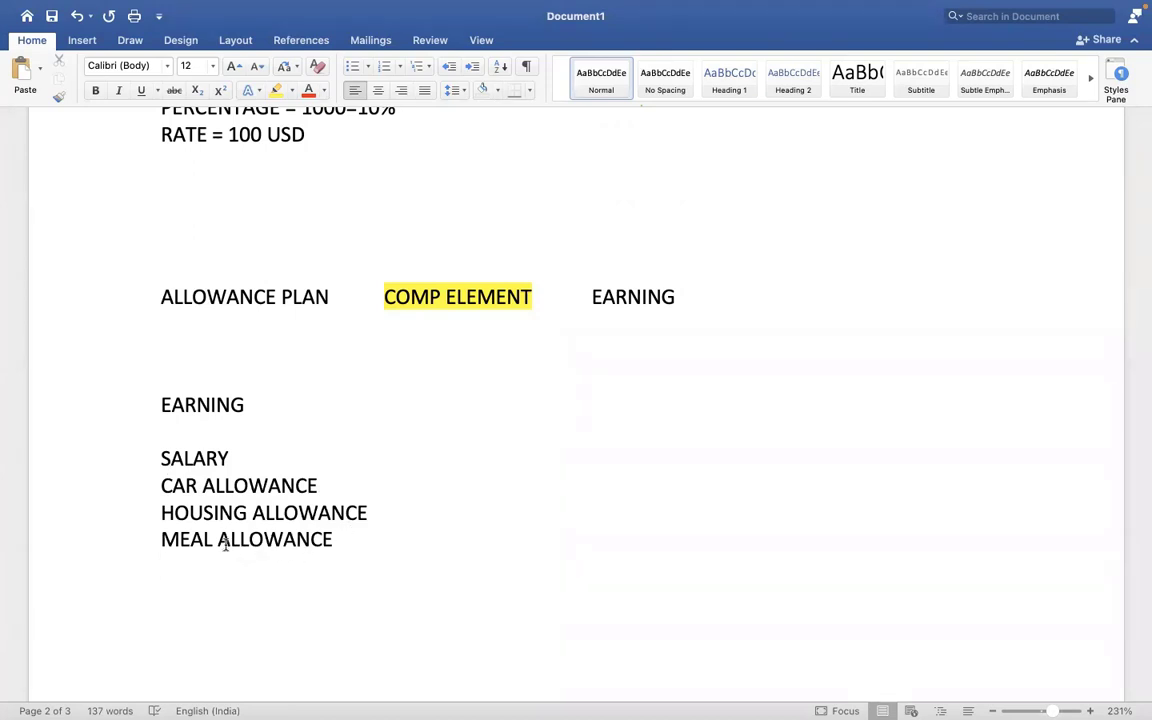
pyautogui.press('Return')
pyautogui.write('SALARY ADVANCE')
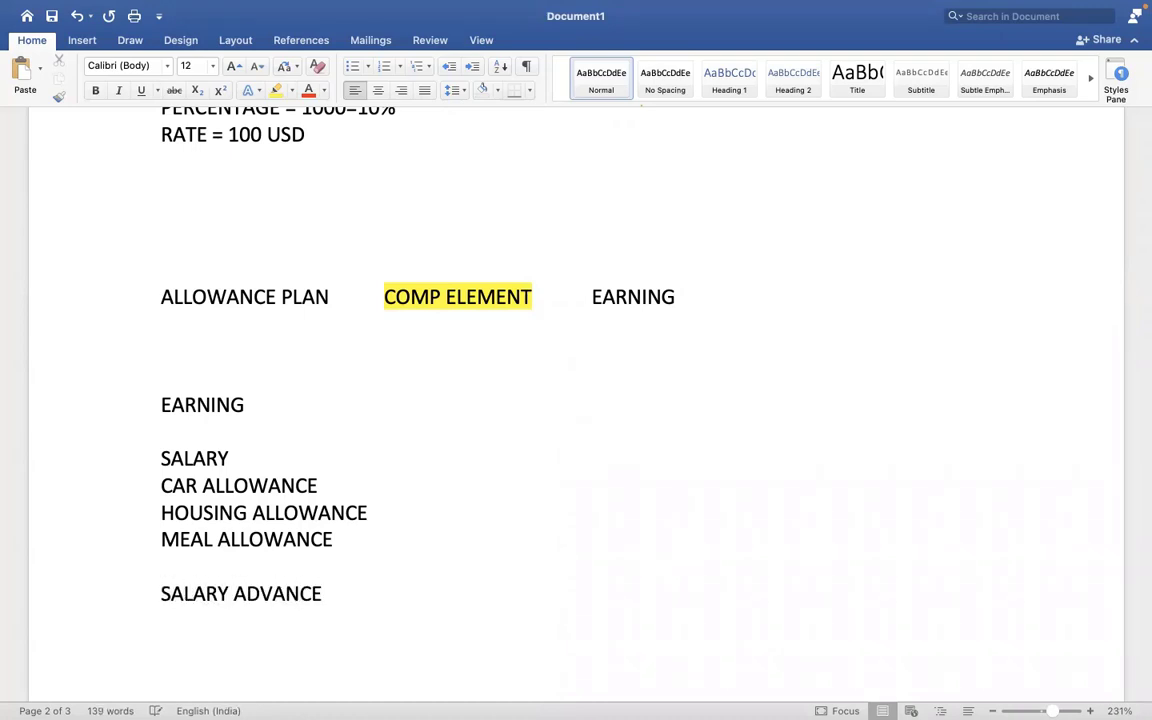
# - Add LOAN on a new line below SALARY ADVANCE
pyautogui.press('Return')
pyautogui.write('LOAN')
pyautogui.moveTo(171, 592); pyautogui.dragTo(203, 621)
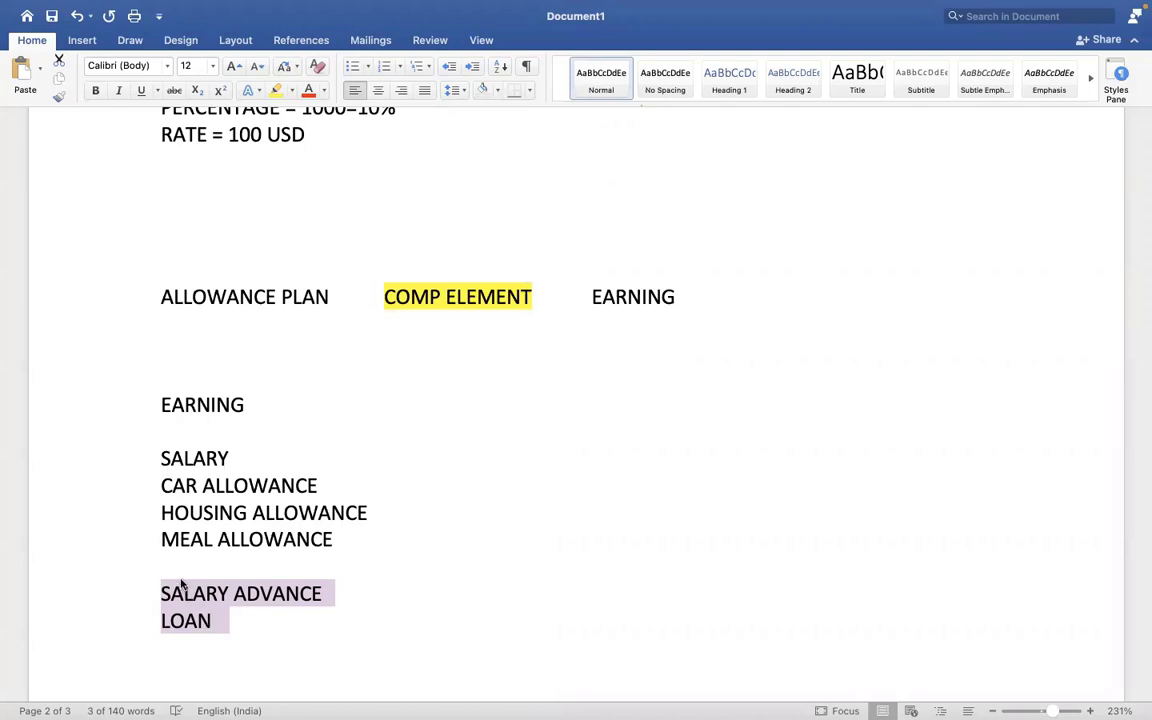
pyautogui.click(180, 586)
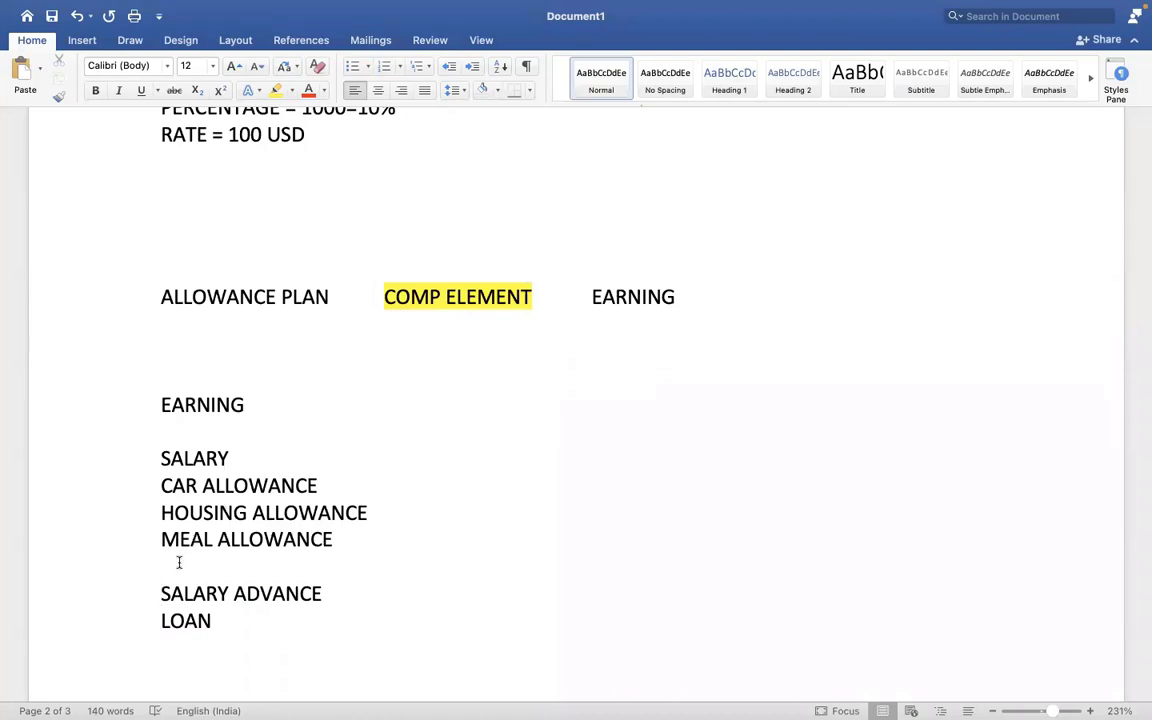
# - Insert a PAYROLL INPUT heading above SALARY ADVANCE, separated by a blank line
pyautogui.press('Return')
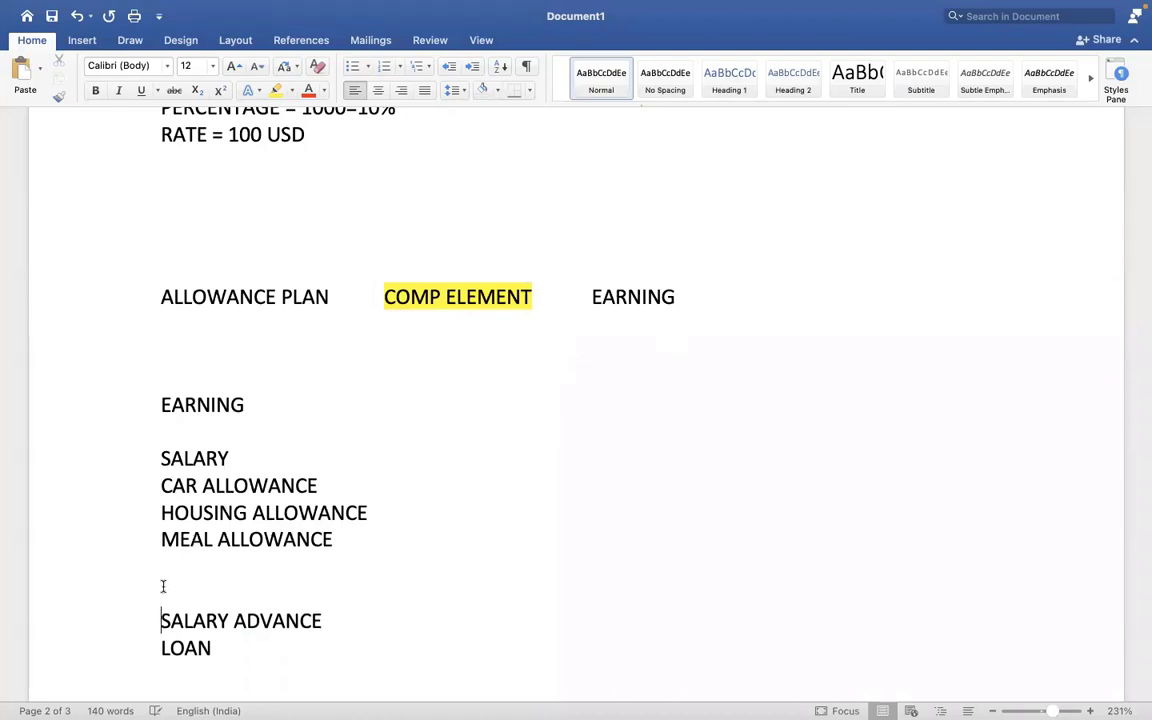
pyautogui.click(259, 581)
pyautogui.press('Return')
pyautogui.write('PAY')
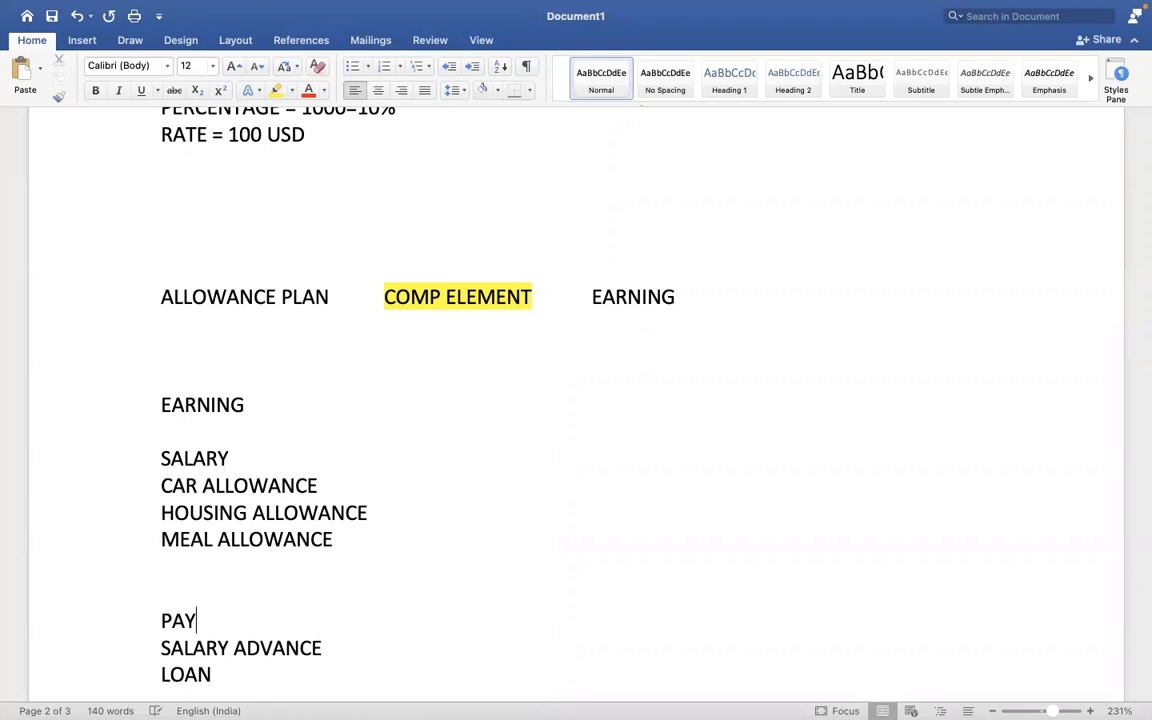
pyautogui.write('ROLL INPU')
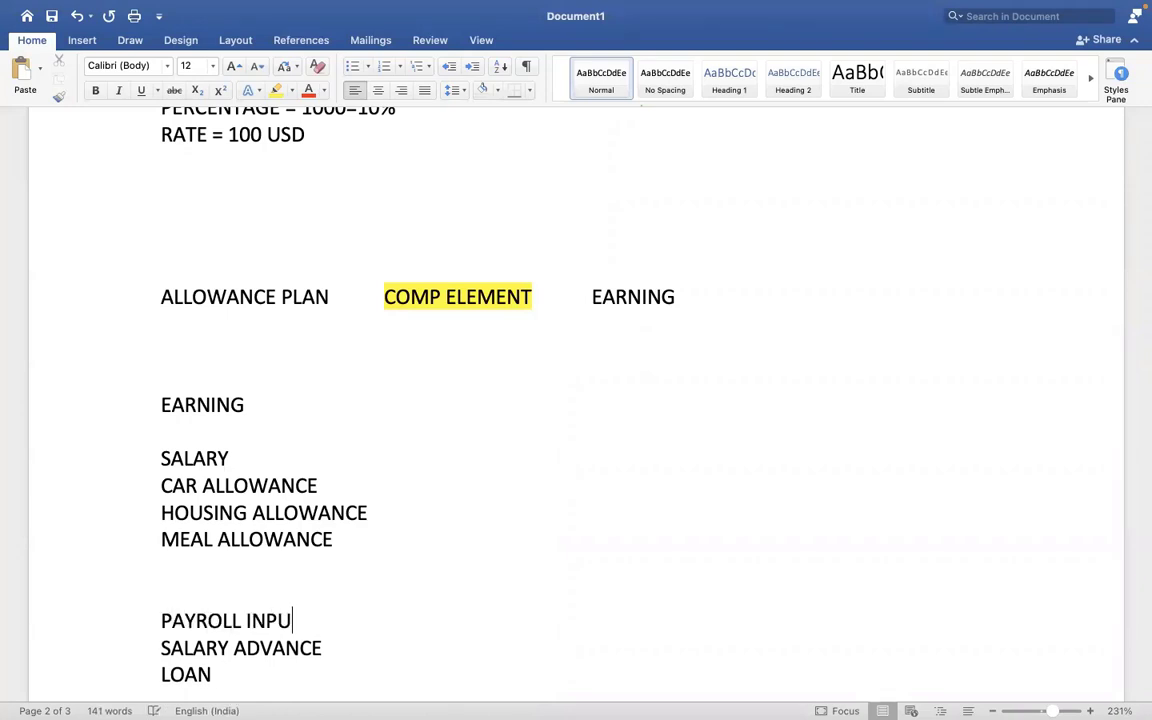
pyautogui.write('T')
pyautogui.click(163, 648)
pyautogui.press('Return')
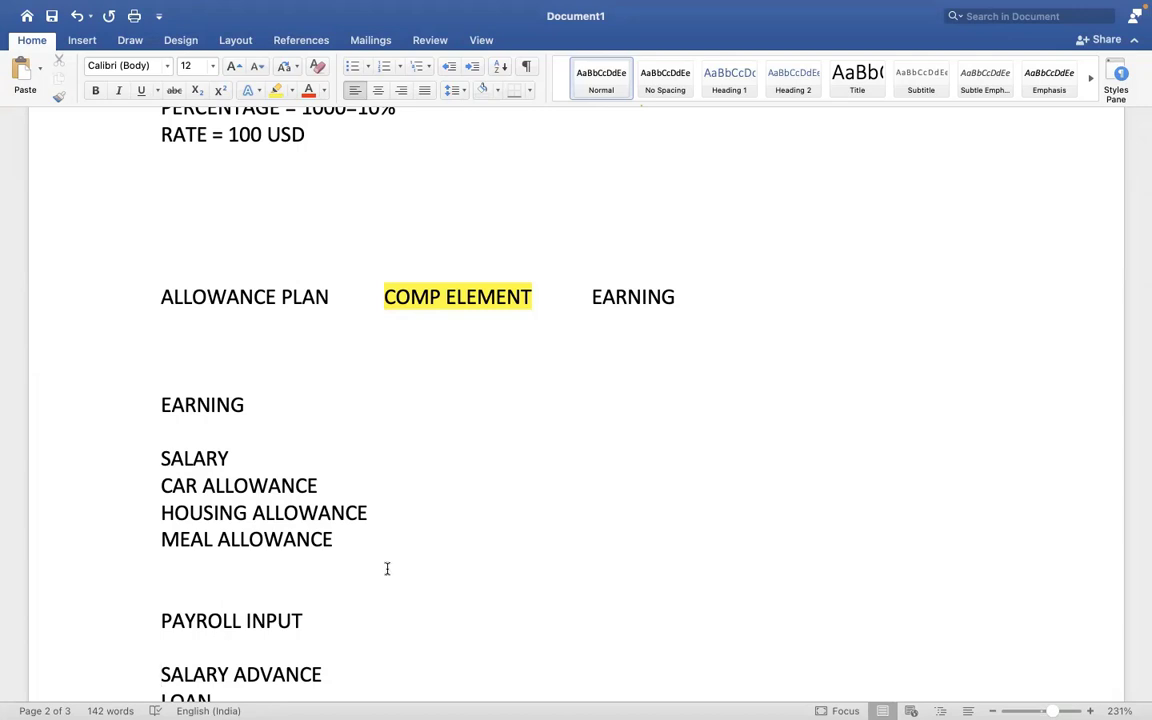
# - Replace the SALARY ADVANCE line with 10000 USD and add a LOAN REPAYMENT = 1000 line
pyautogui.press('Down')
pyautogui.press('Down')
pyautogui.press('Down')
pyautogui.press('Down')
pyautogui.press('Down')
pyautogui.press('Down')
pyautogui.press('Down')
pyautogui.press('Down')
pyautogui.press('Down')
pyautogui.press('Down')
pyautogui.press('Down')
pyautogui.press('Down')
pyautogui.press('Down')
pyautogui.press('Down')
pyautogui.press('Down')
pyautogui.press('Down')
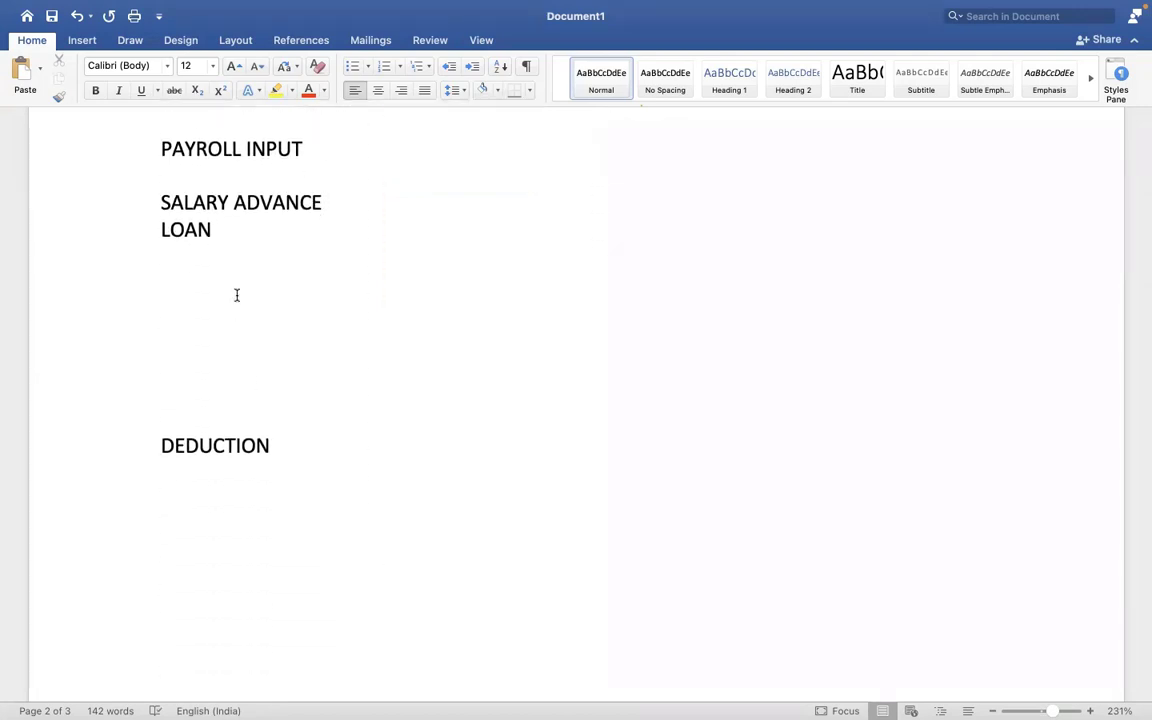
pyautogui.moveTo(323, 207); pyautogui.dragTo(213, 198)
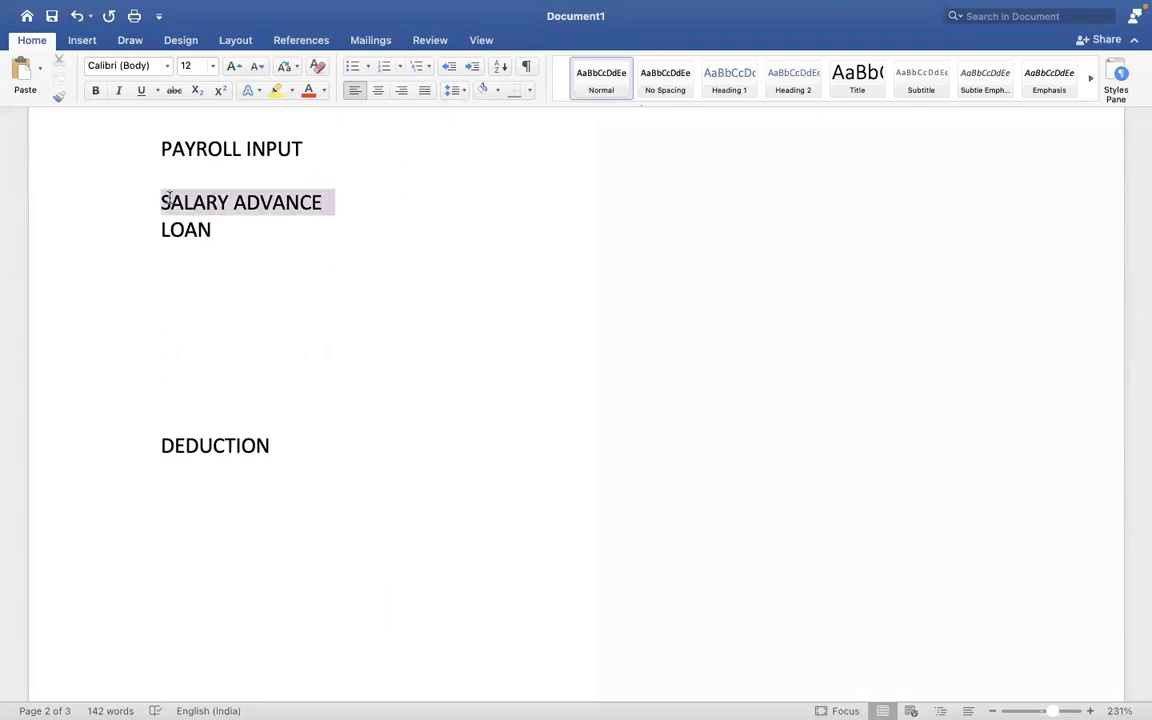
pyautogui.press('BackSpace')
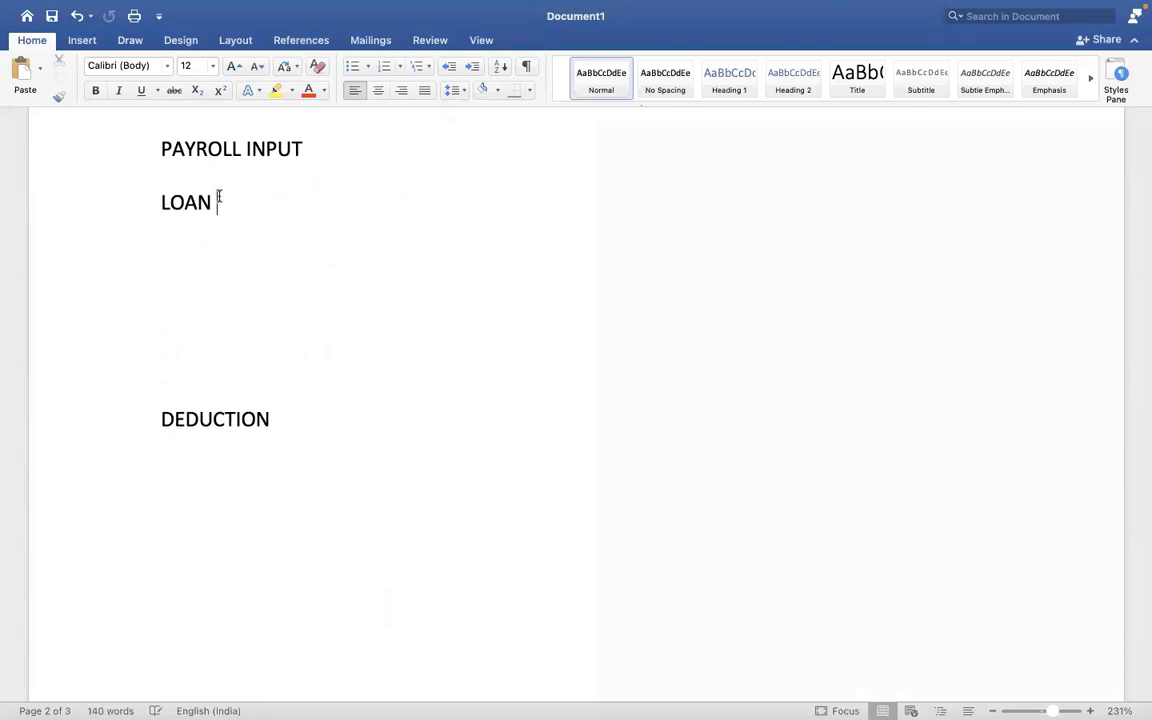
pyautogui.write('1000')
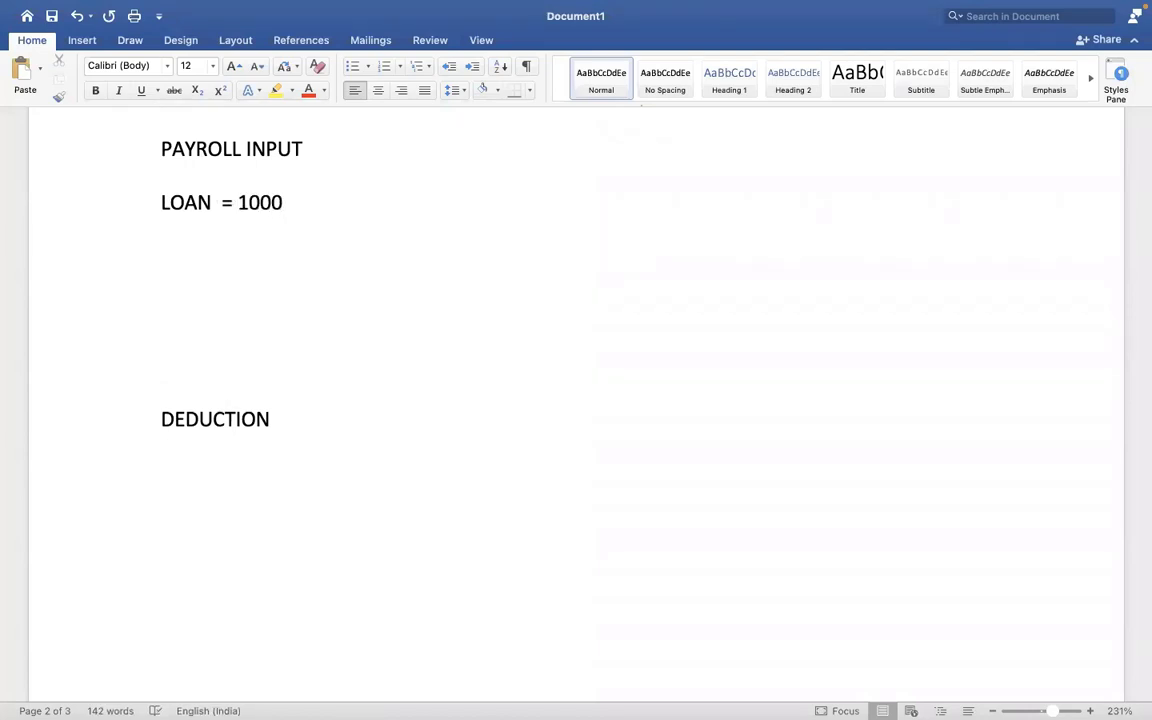
pyautogui.write('0 USD')
pyautogui.press('Return')
pyautogui.press('Return')
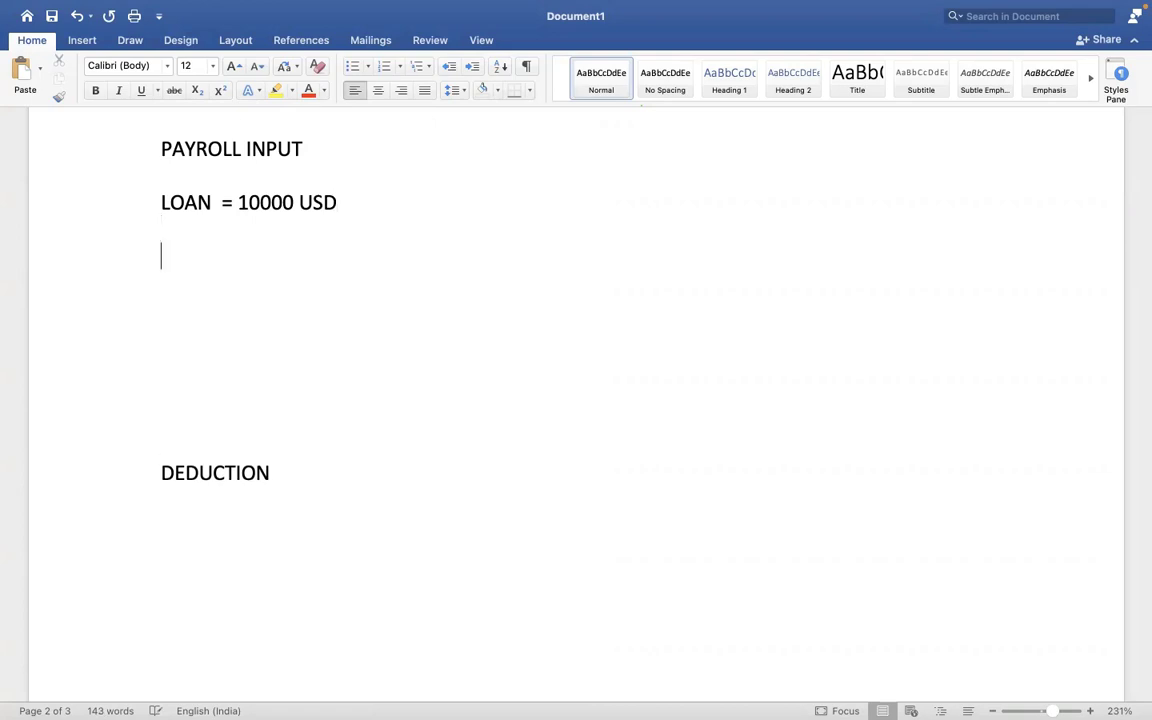
pyautogui.write('LOAN REPAY')
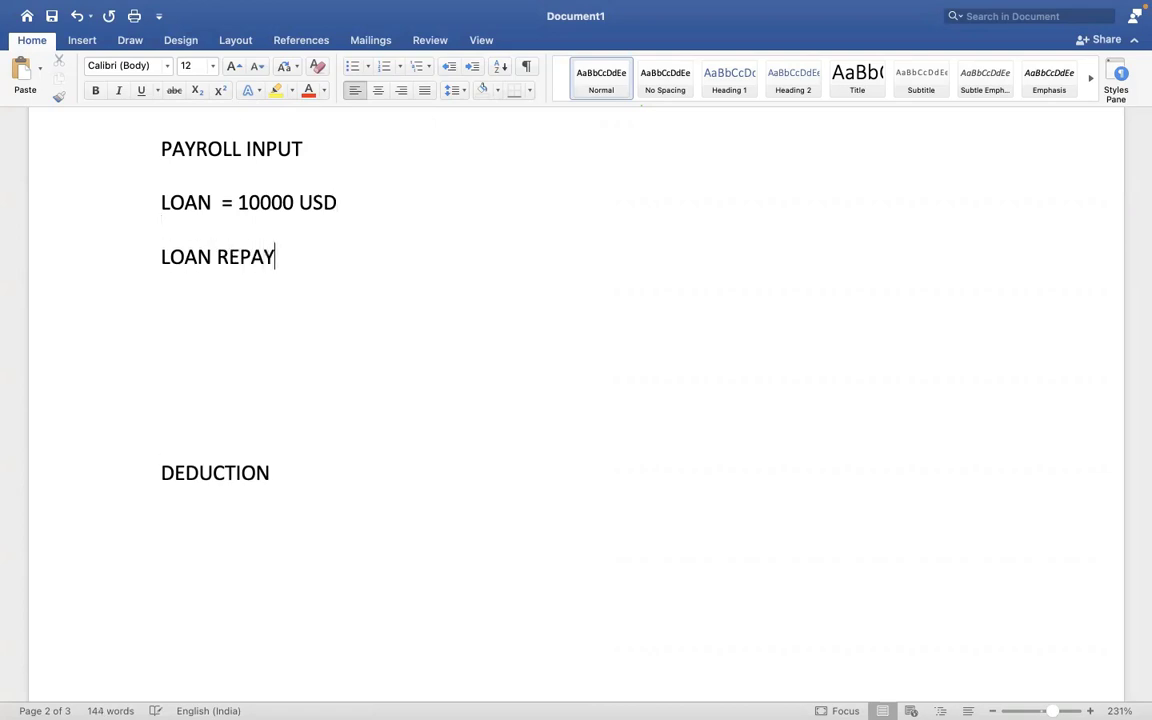
pyautogui.write('MENT = 1000')
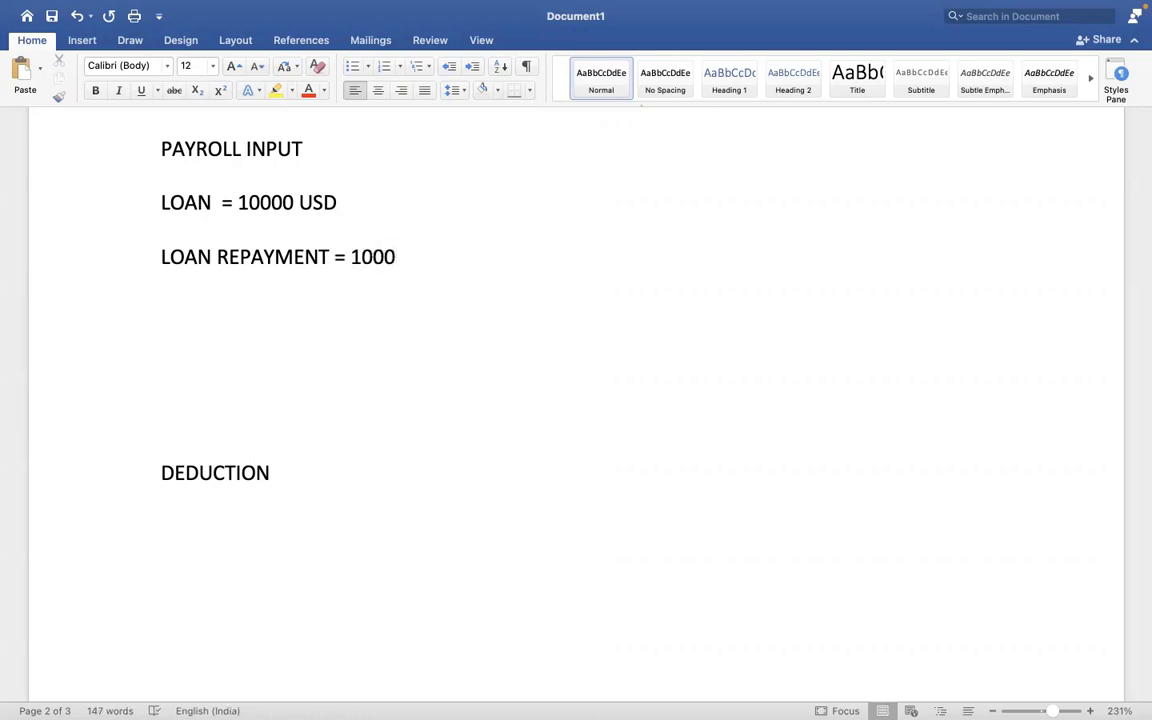
# - Prefix the lines with EARNING - and DEDUCTION -, then return to the Workday payslip
pyautogui.click(160, 202)
pyautogui.write('EARNING -')
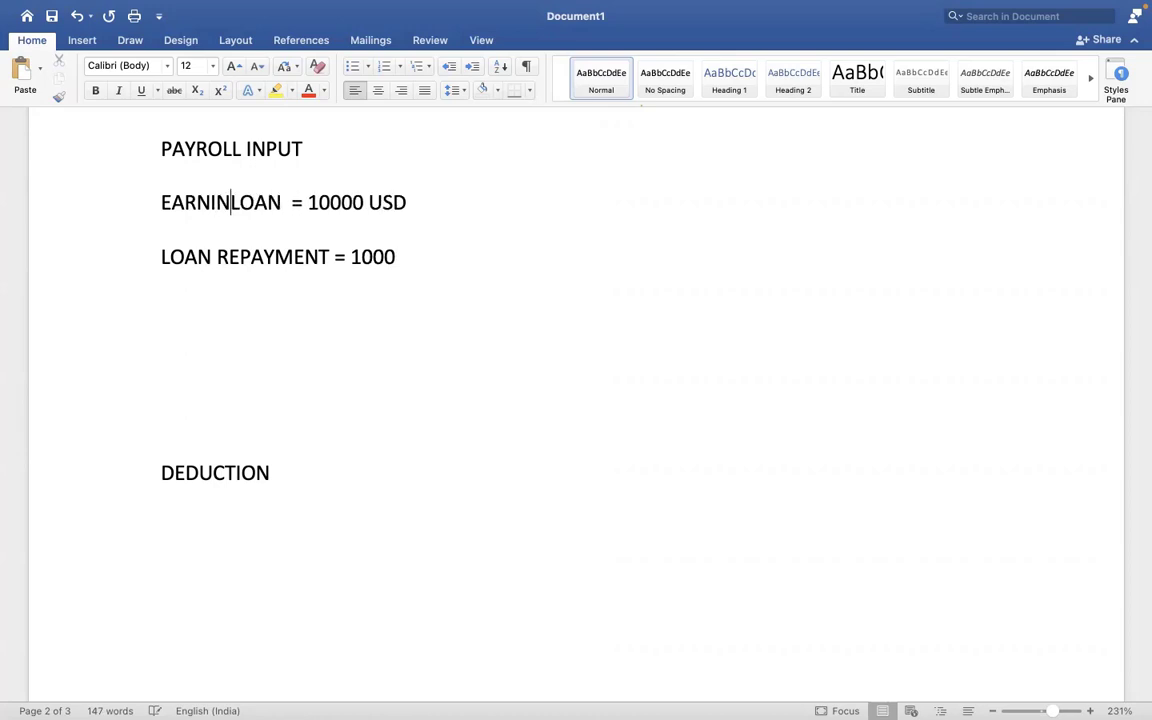
pyautogui.write(' LOAN = 10000 US')
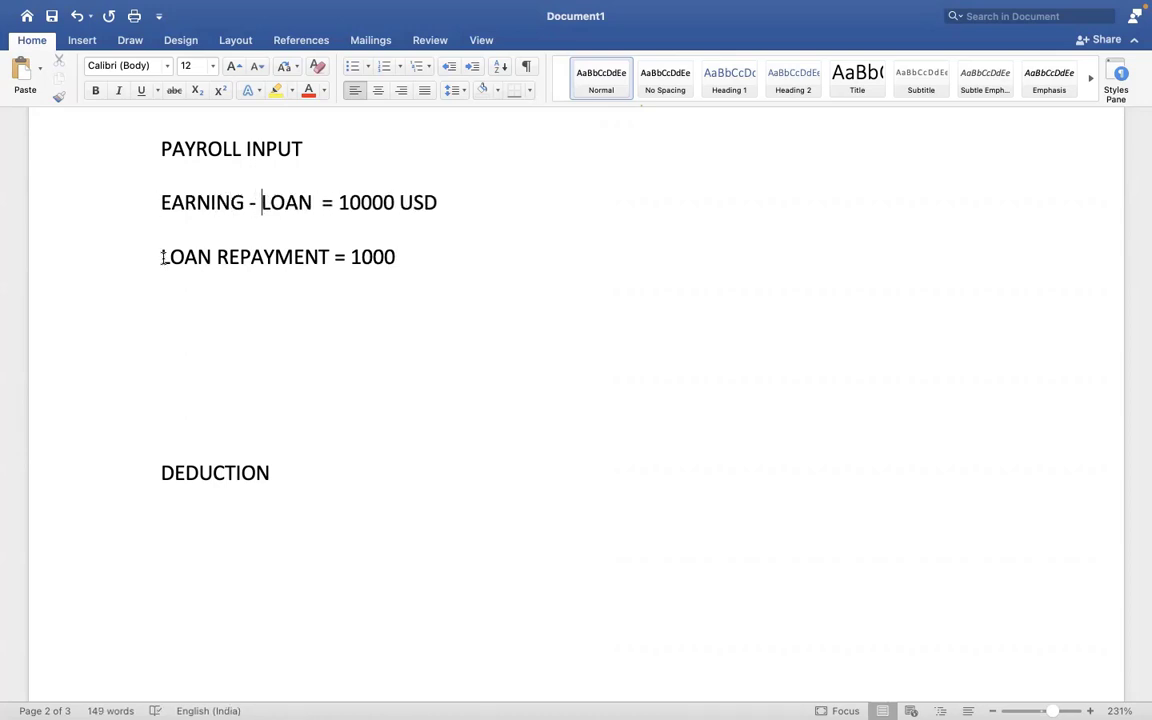
pyautogui.write('D  DEDUCTION ')
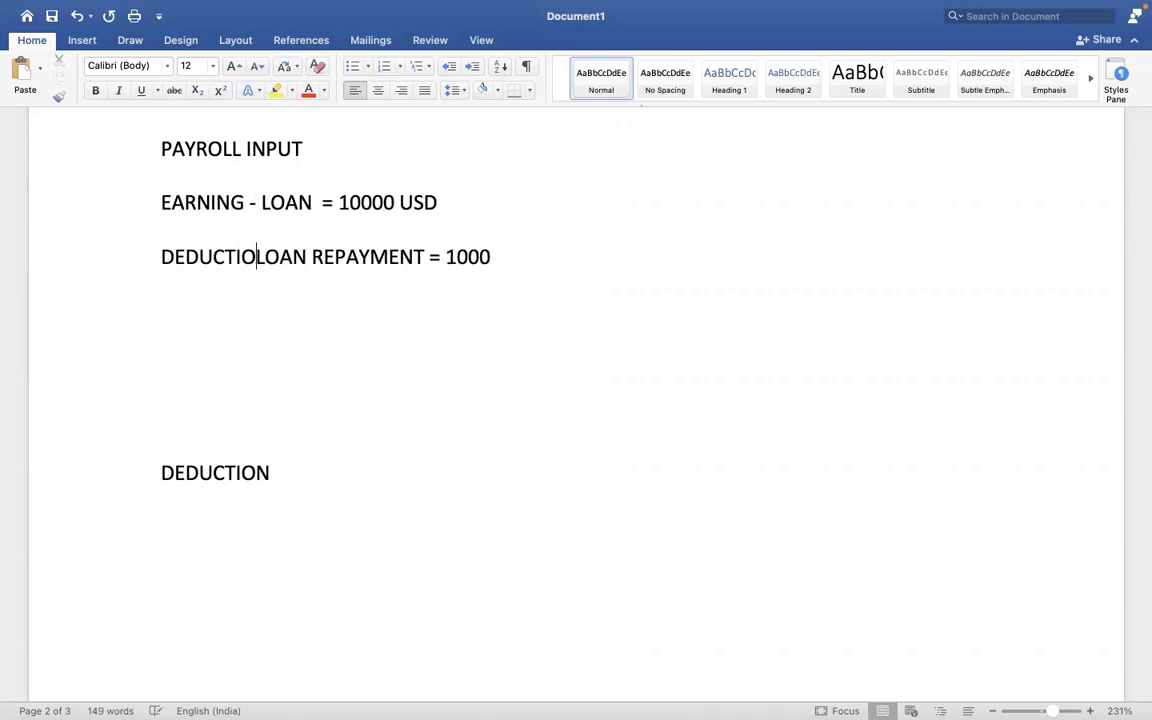
pyautogui.write('-')
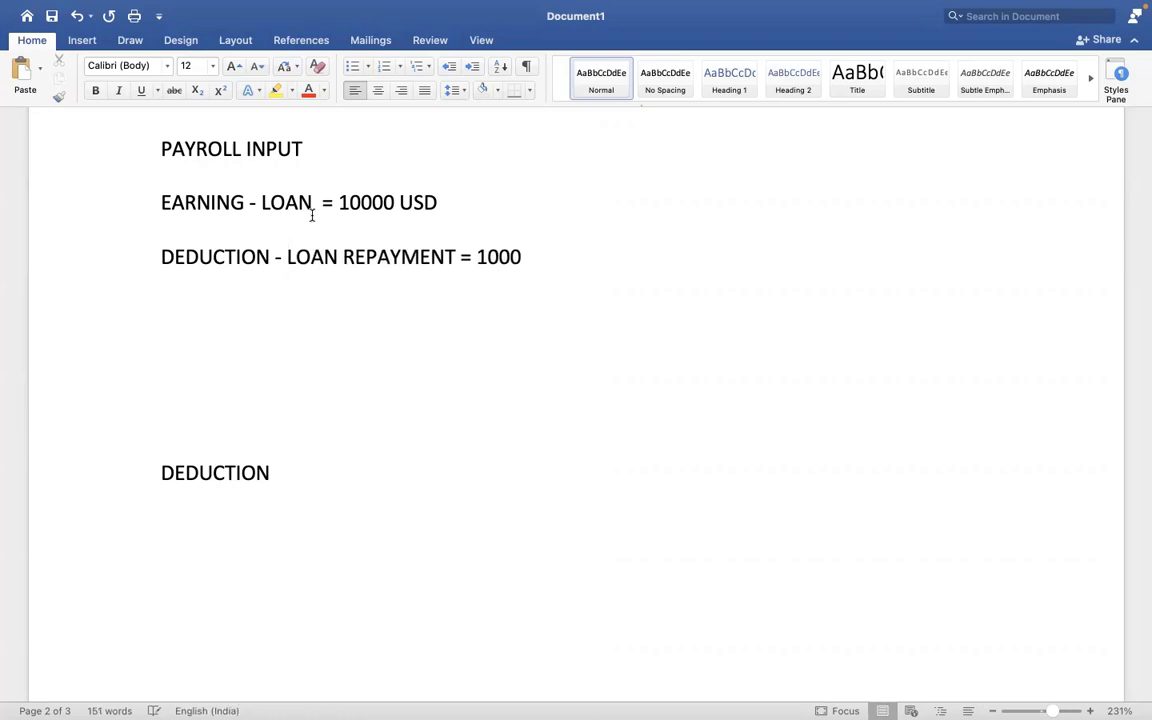
pyautogui.click(312, 214)
pyautogui.moveTo(280, 202); pyautogui.dragTo(398, 232)
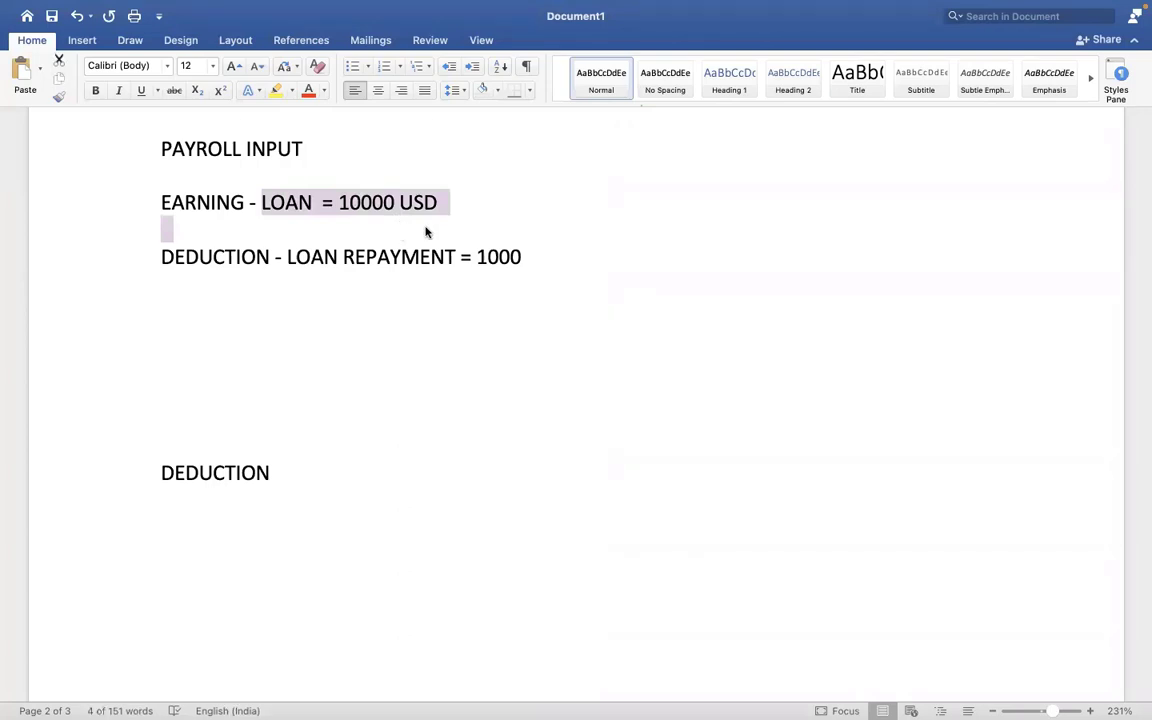
pyautogui.click(440, 228)
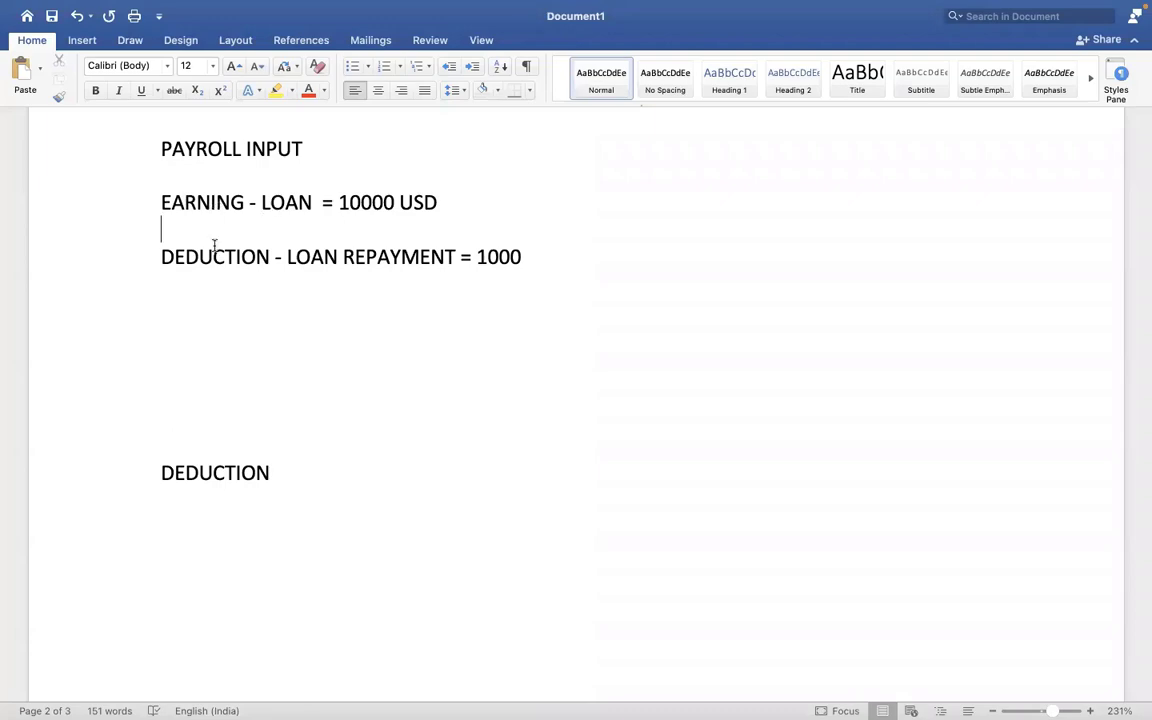
pyautogui.hotkey('ctrl', 'Right')
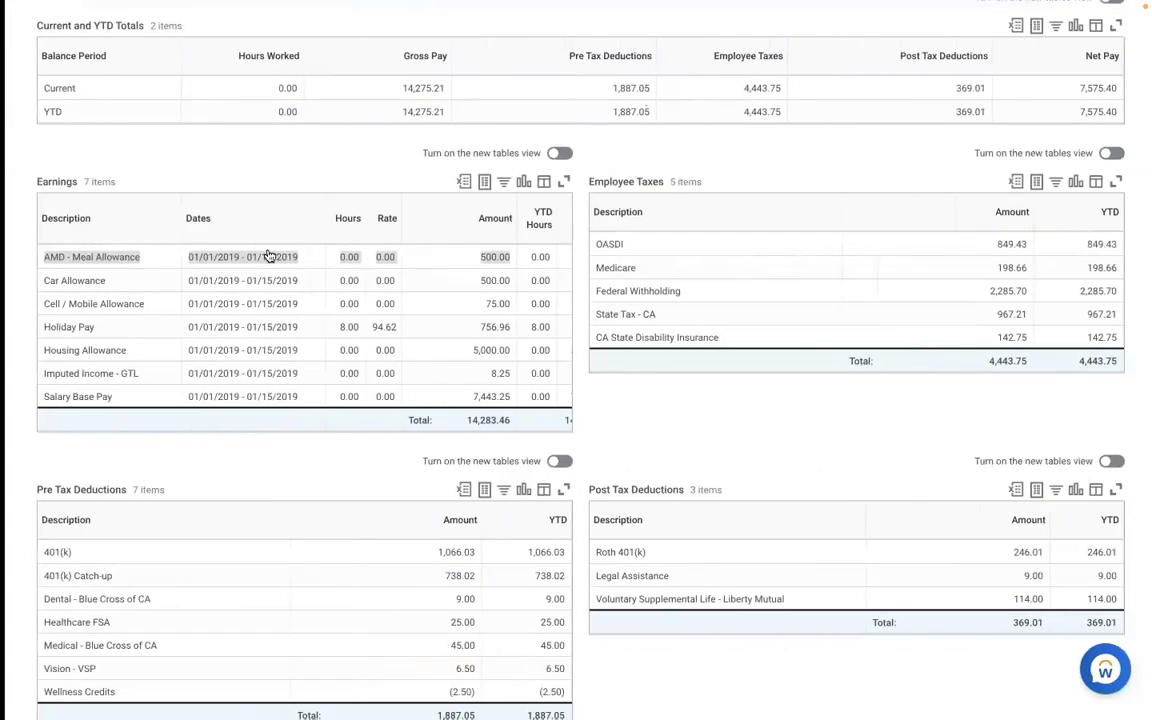
# - Search for CREATE EARNING and open the Create Earning task
pyautogui.scroll(5, 727, 180)
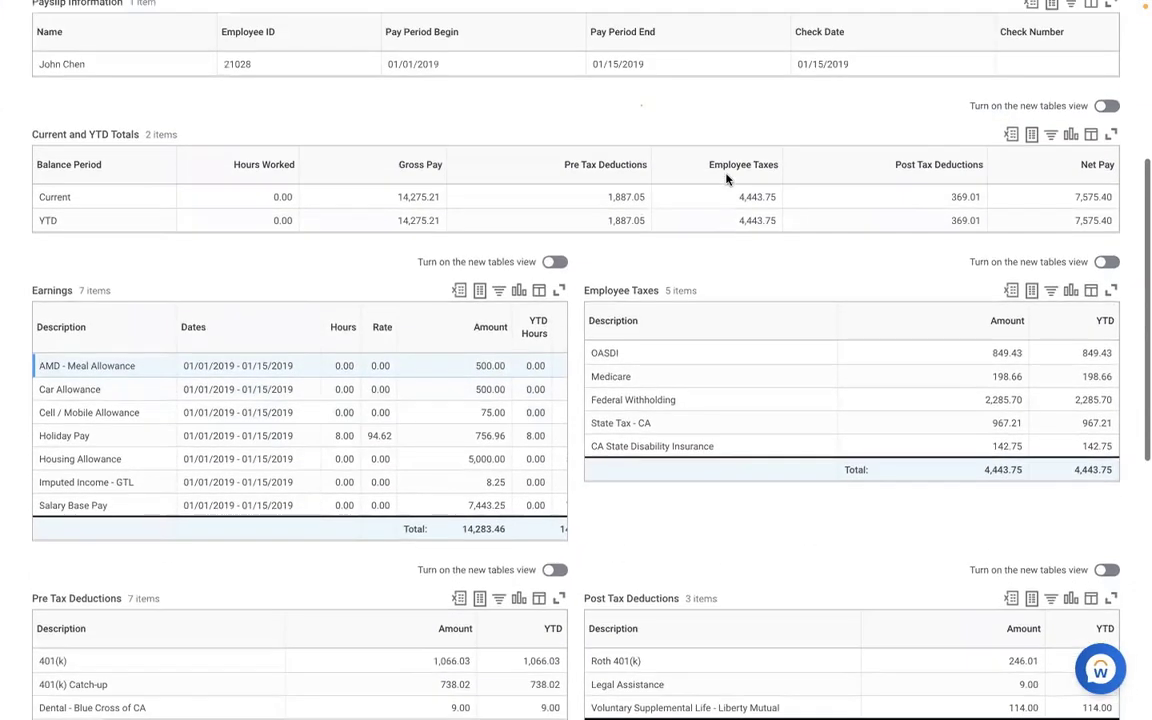
pyautogui.scroll(1, 727, 180)
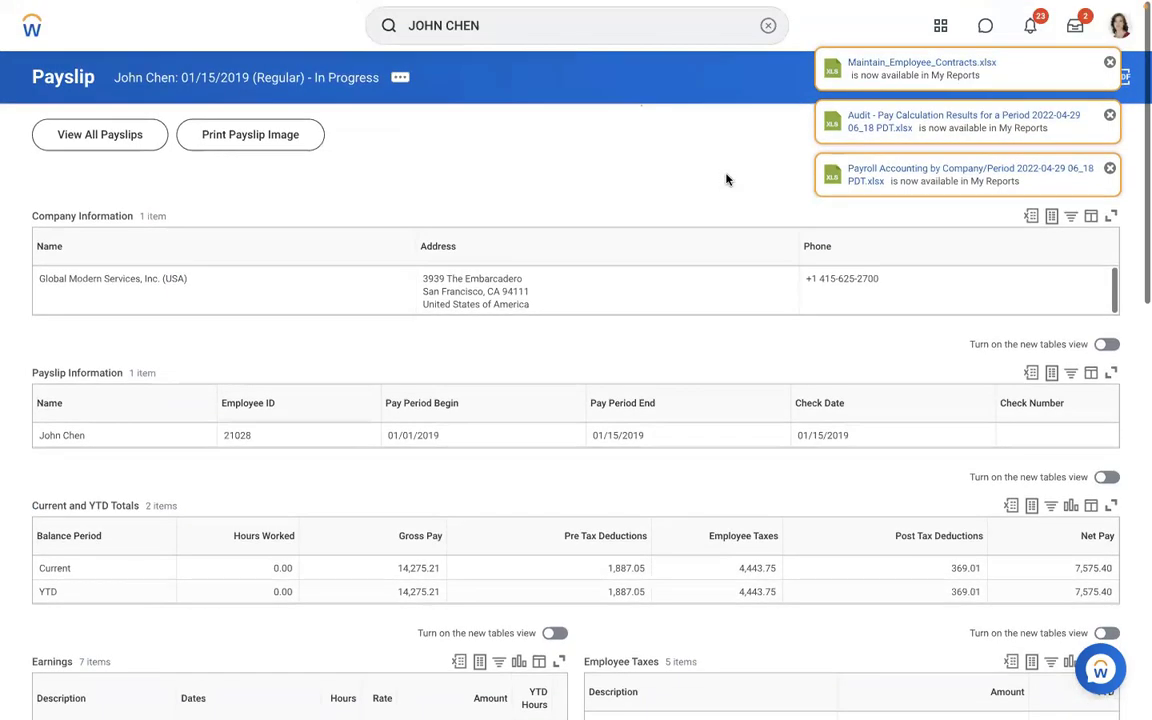
pyautogui.click(764, 25)
pyautogui.write('CREA')
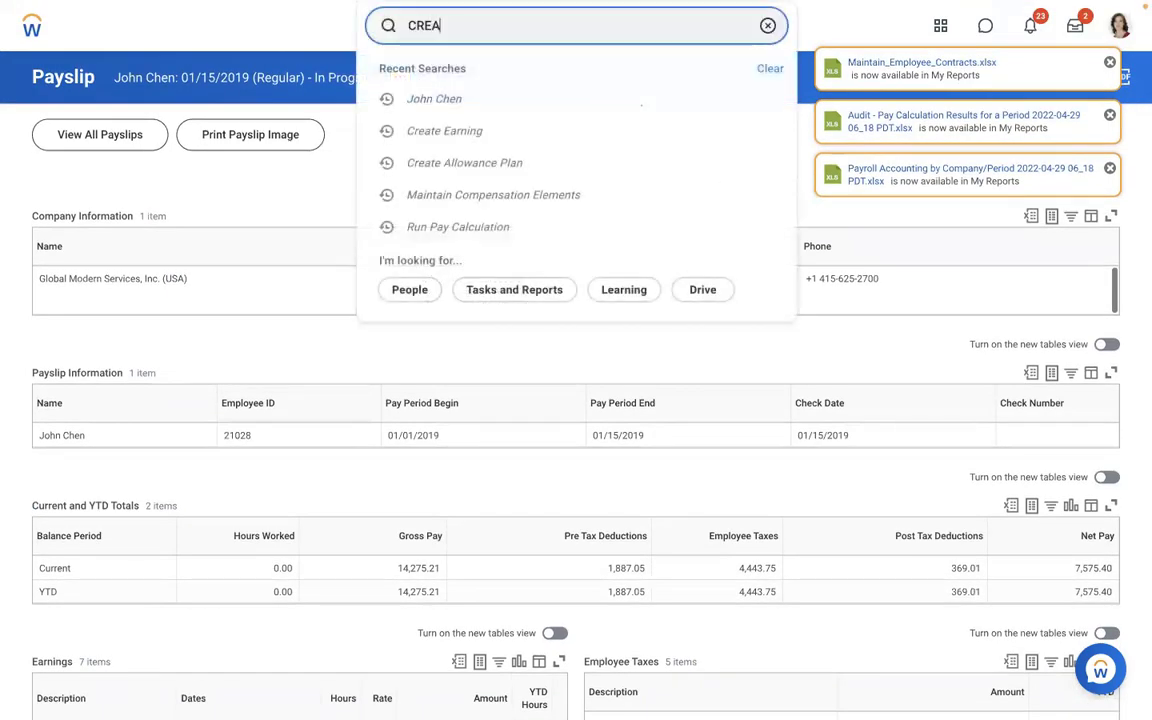
pyautogui.write('TE EARNING')
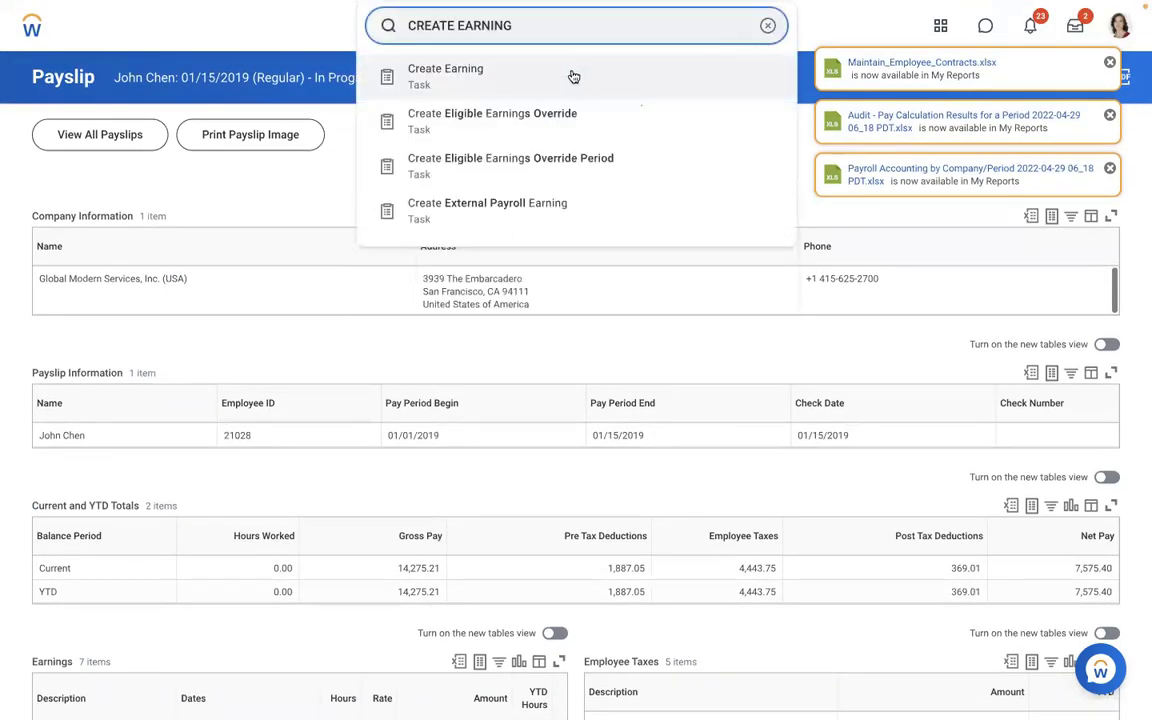
pyautogui.click(502, 83)
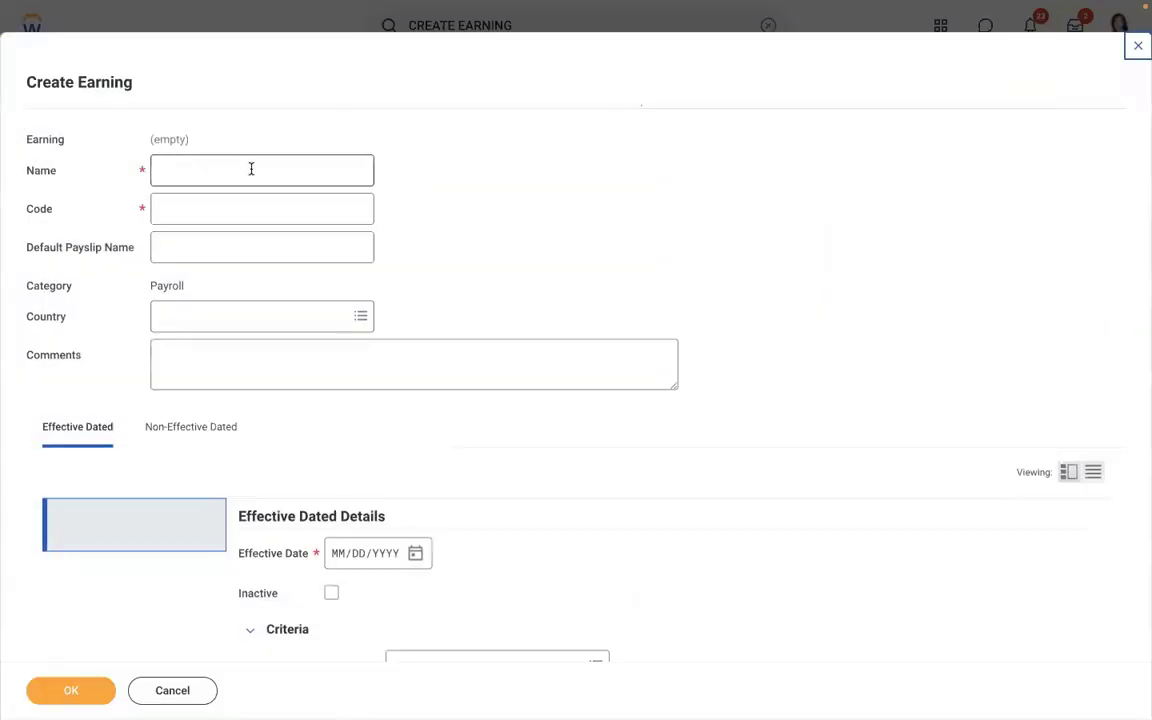
# - Enter name AMD - Loan Payment, code AMDLOAN and country United States of America
pyautogui.click(251, 169)
pyautogui.write('AMD - Loan Payment')
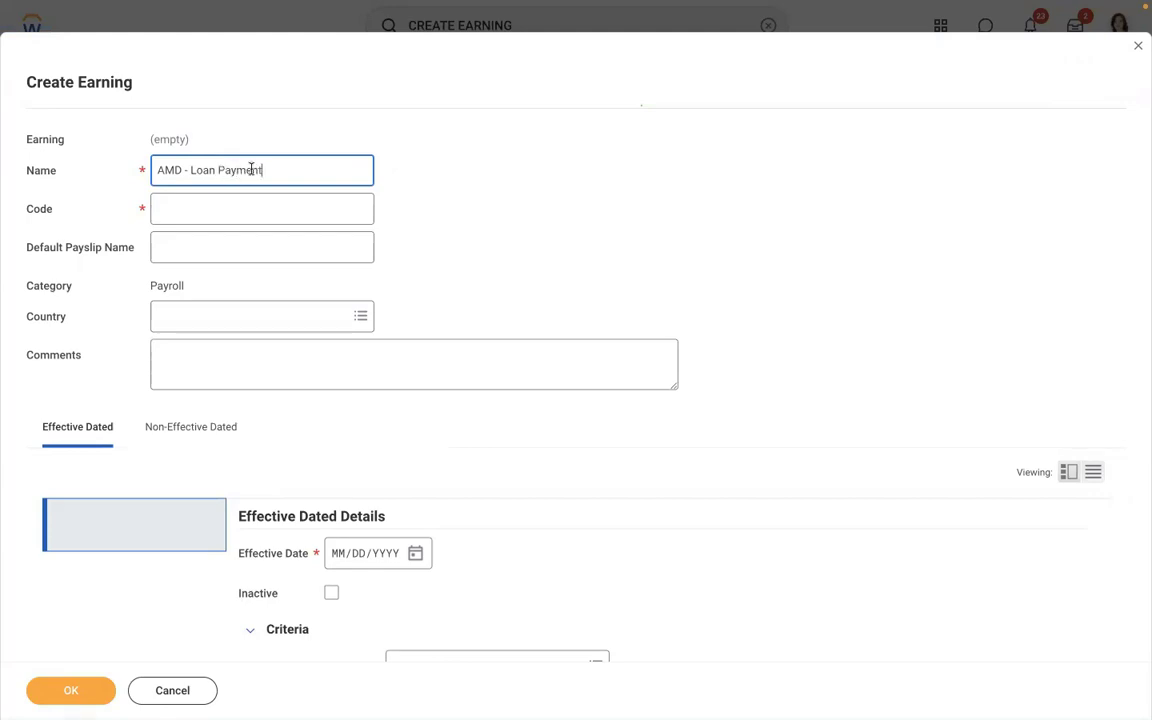
pyautogui.click(226, 200)
pyautogui.write('AMDLOA')
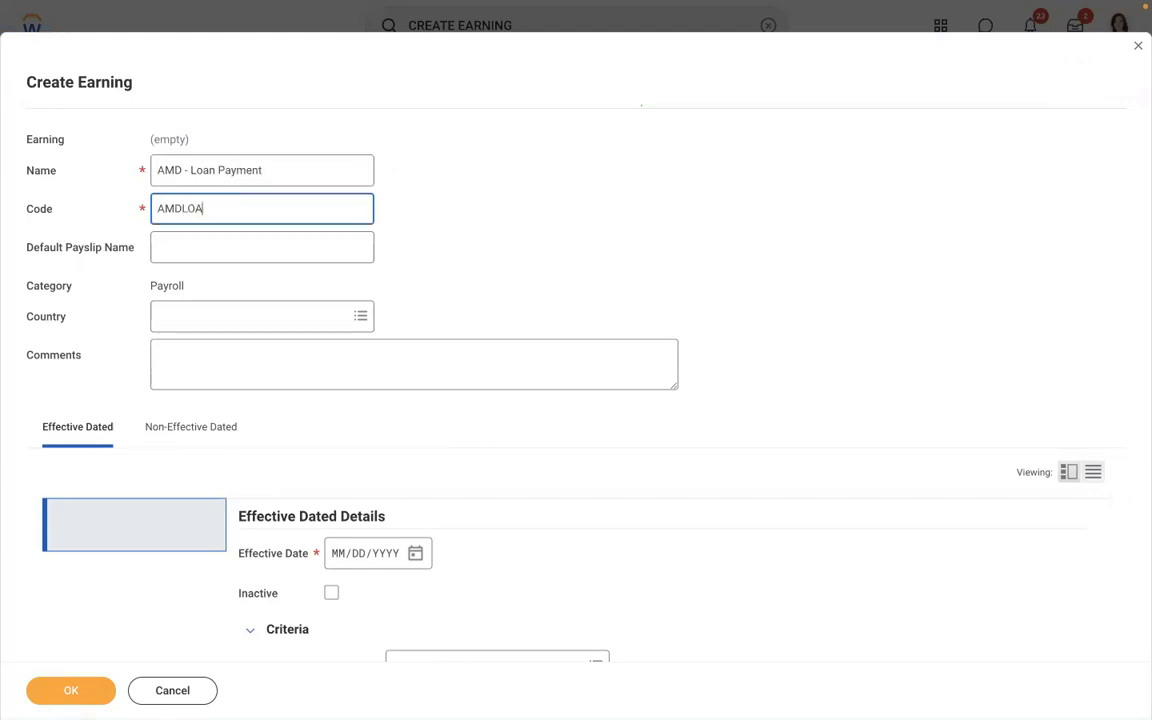
pyautogui.write('N')
pyautogui.click(197, 316)
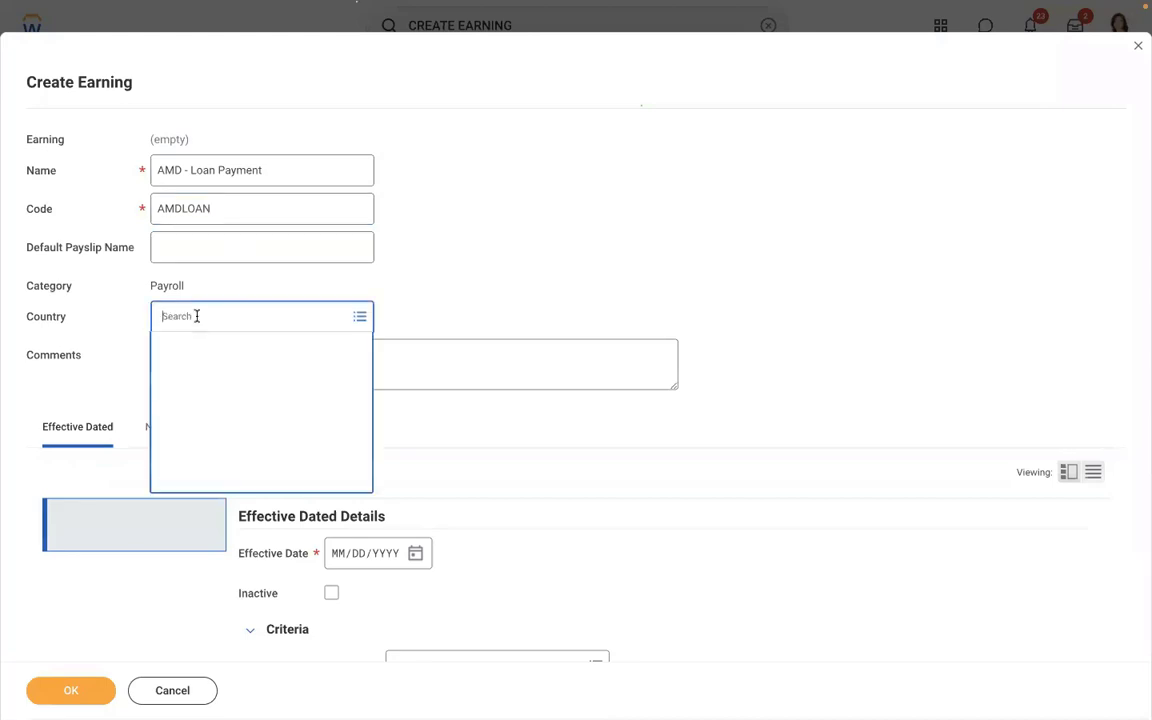
pyautogui.write('USA')
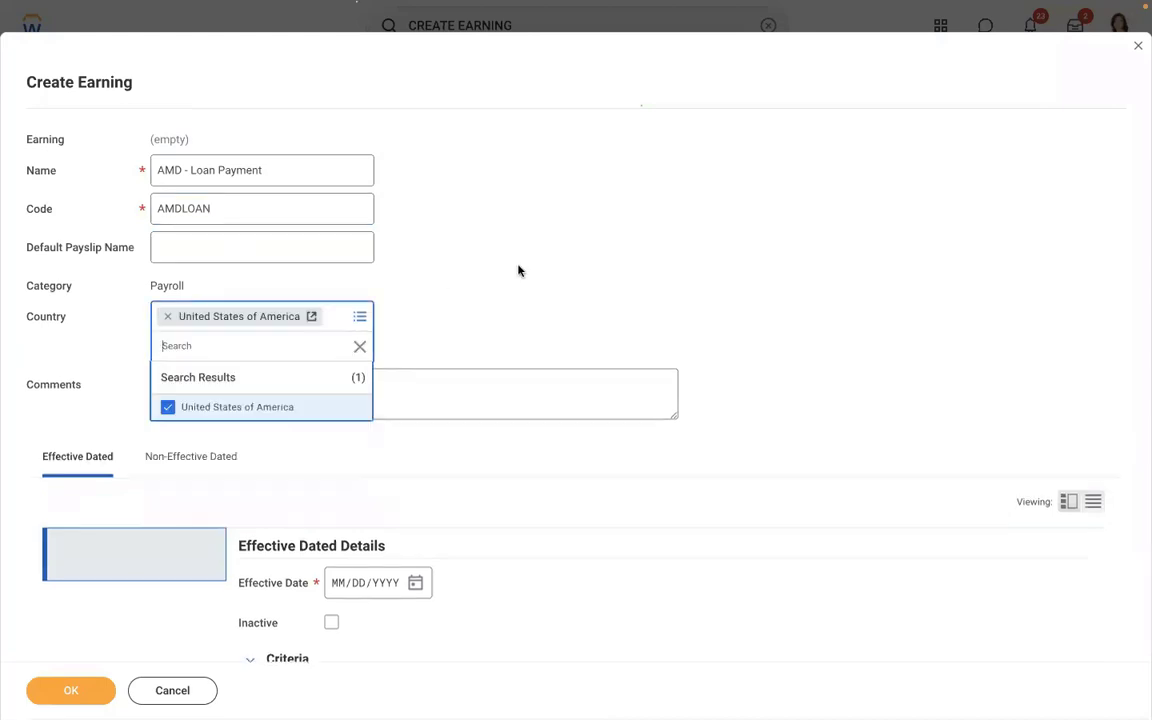
pyautogui.scroll(-3, 535, 266)
pyautogui.scroll(-6, 533, 266)
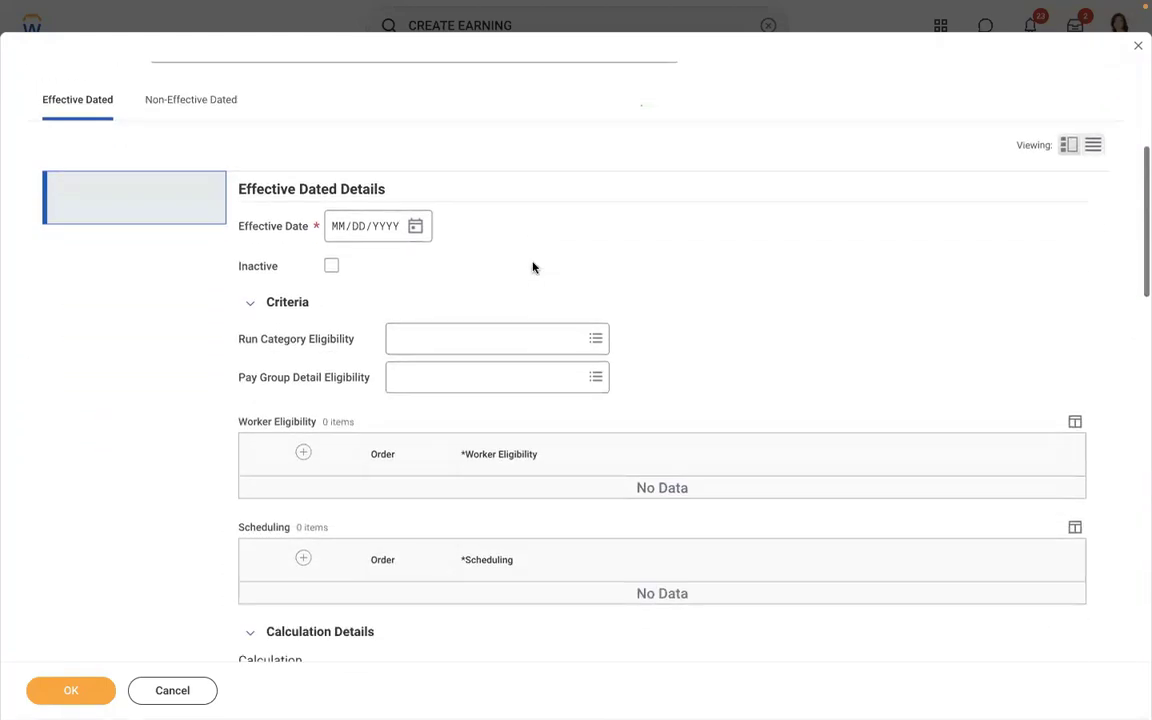
# - Set effective date 01/01/2019 and Regular as the eligible run category
pyautogui.click(338, 171)
pyautogui.write('010120')
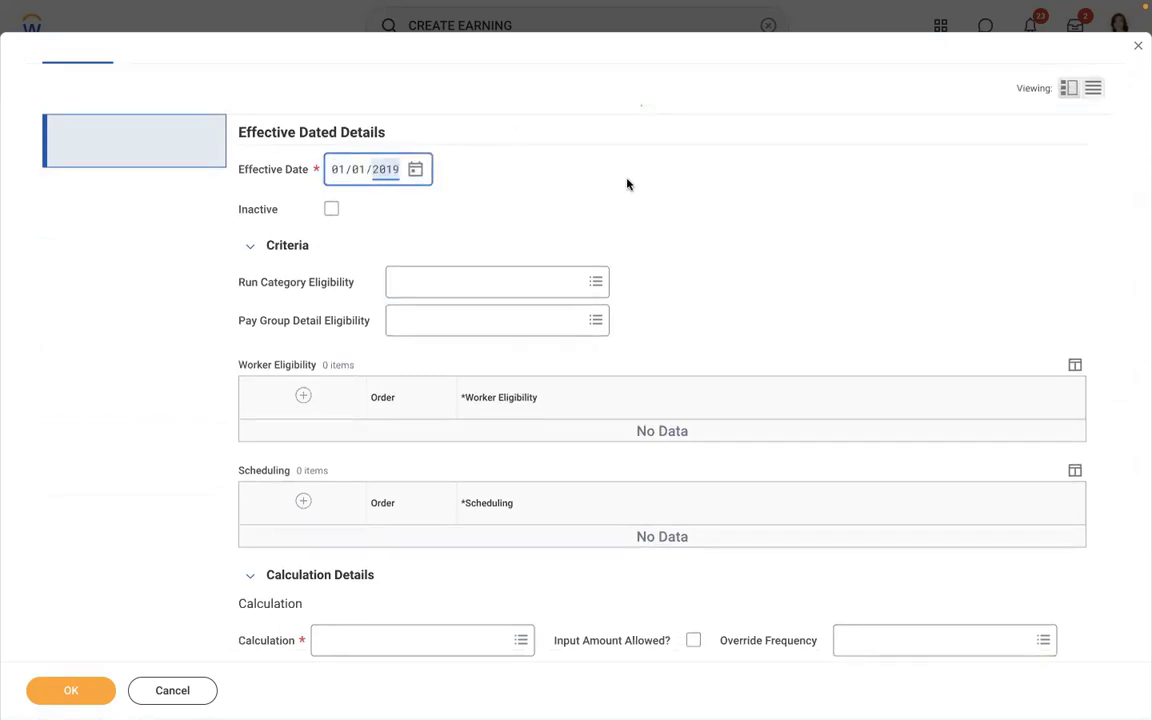
pyautogui.click(429, 280)
pyautogui.write('REG')
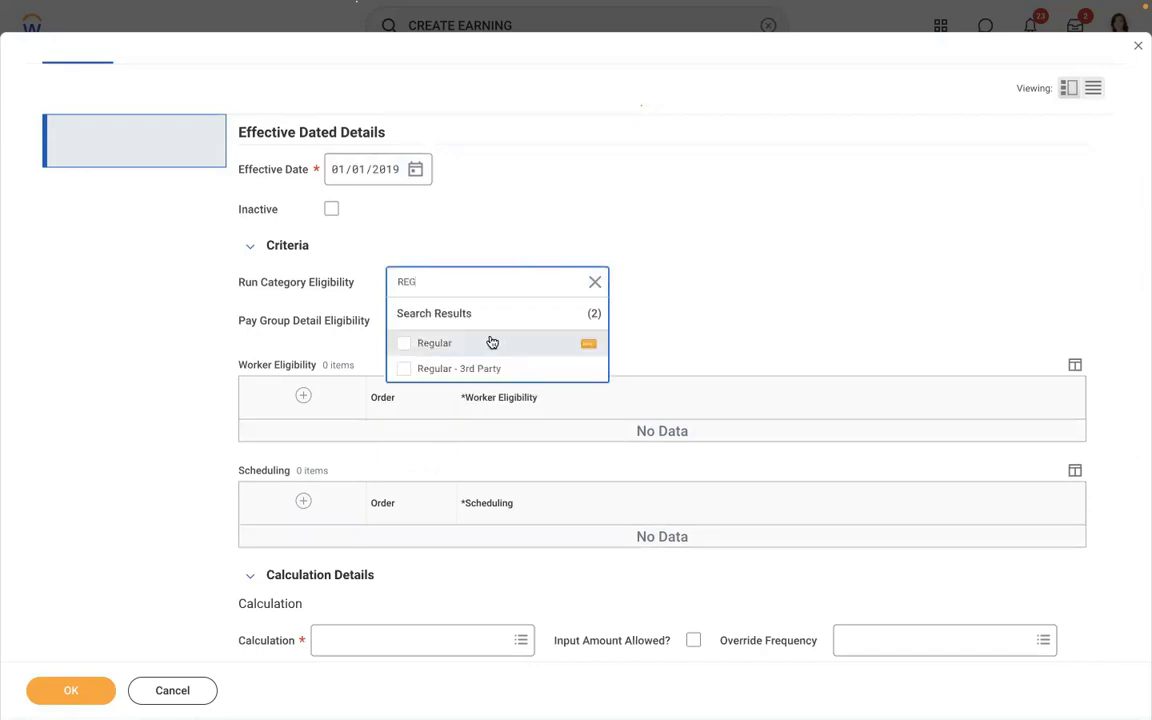
pyautogui.click(491, 342)
pyautogui.click(738, 249)
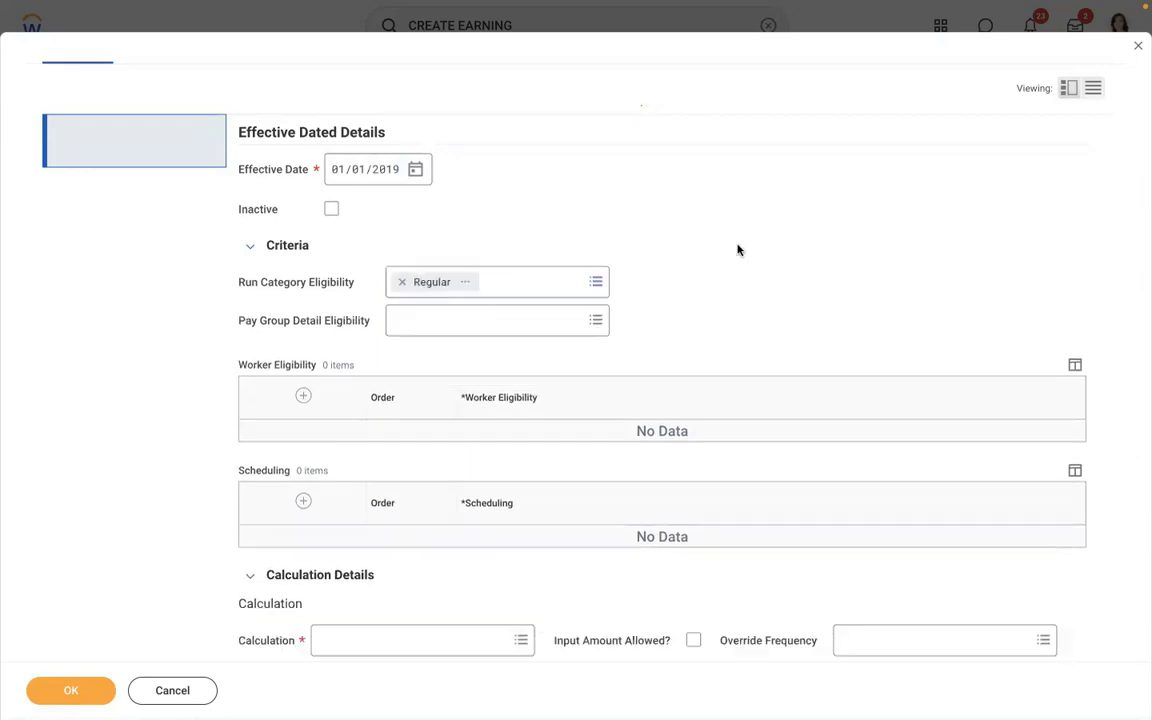
# - Add the Payroll Input (Onetime) Exists for Pay Component eligibility rule and preview its condition
pyautogui.click(301, 395)
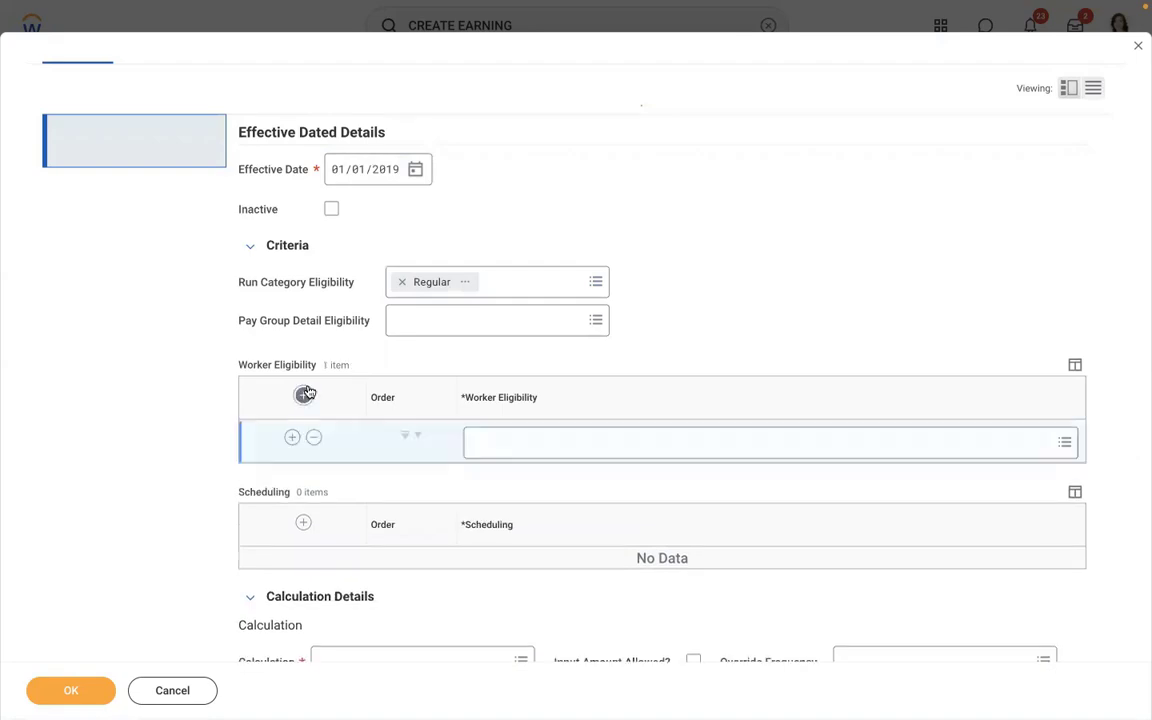
pyautogui.hotkey('ctrl', 'Left')
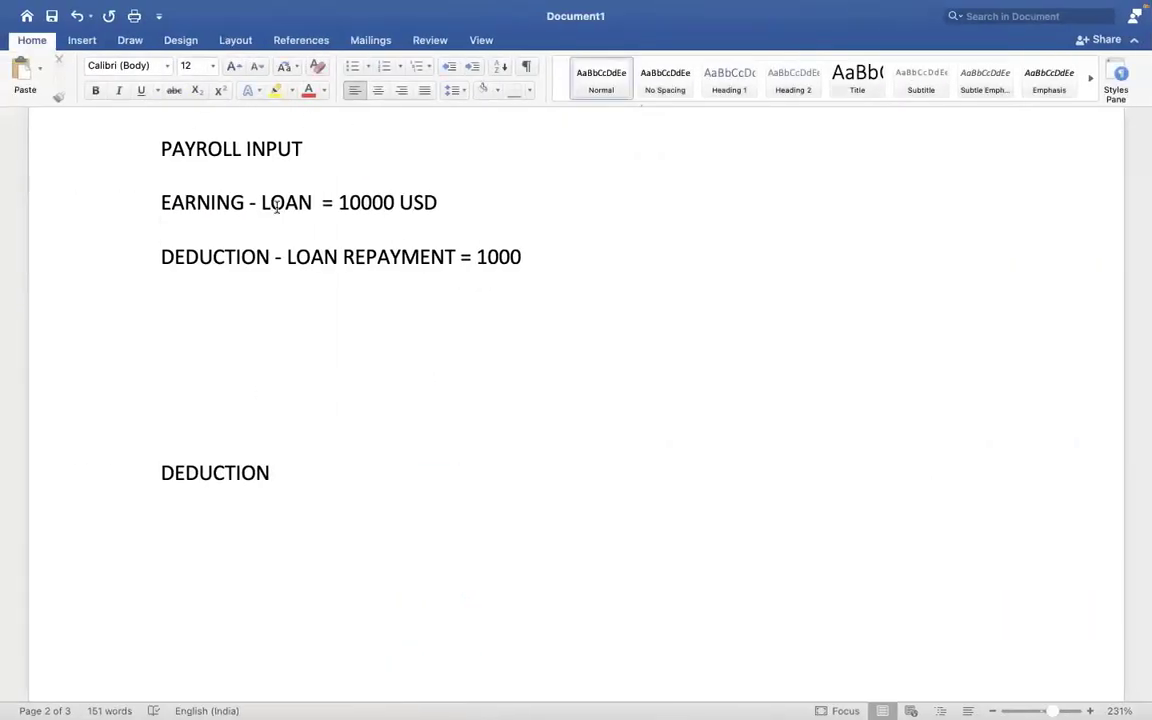
pyautogui.hotkey('ctrl', 'Right')
pyautogui.click(537, 435)
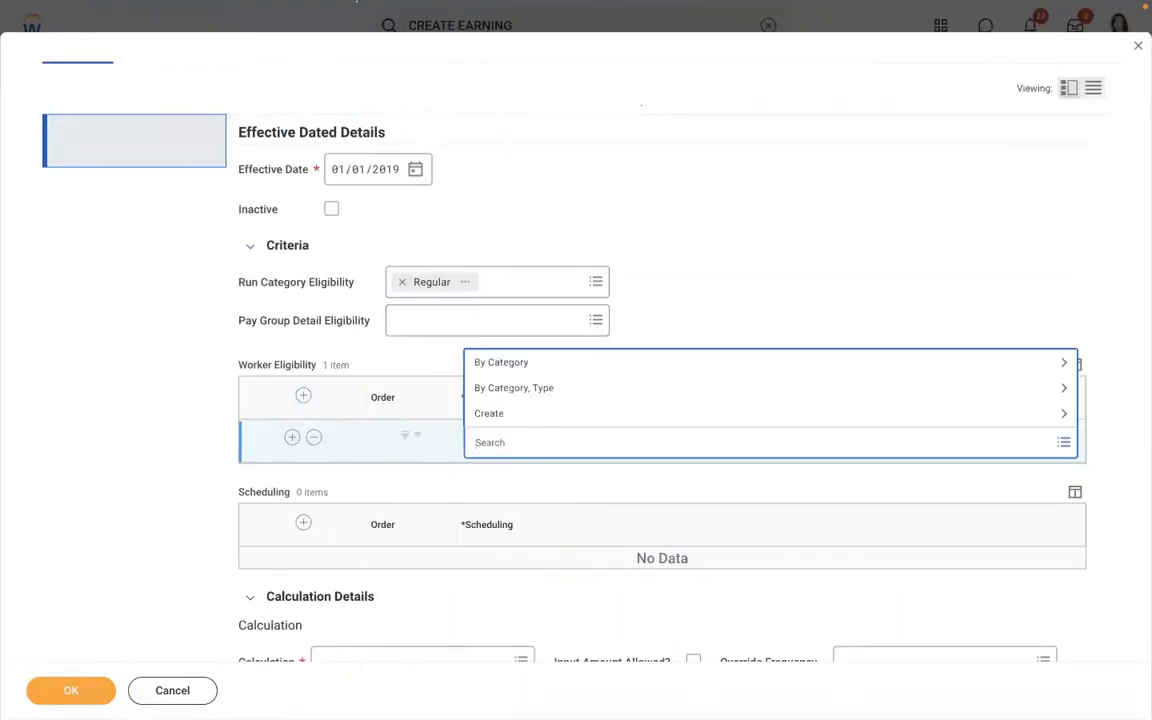
pyautogui.write('PAYROLL INPUT')
pyautogui.press('Return')
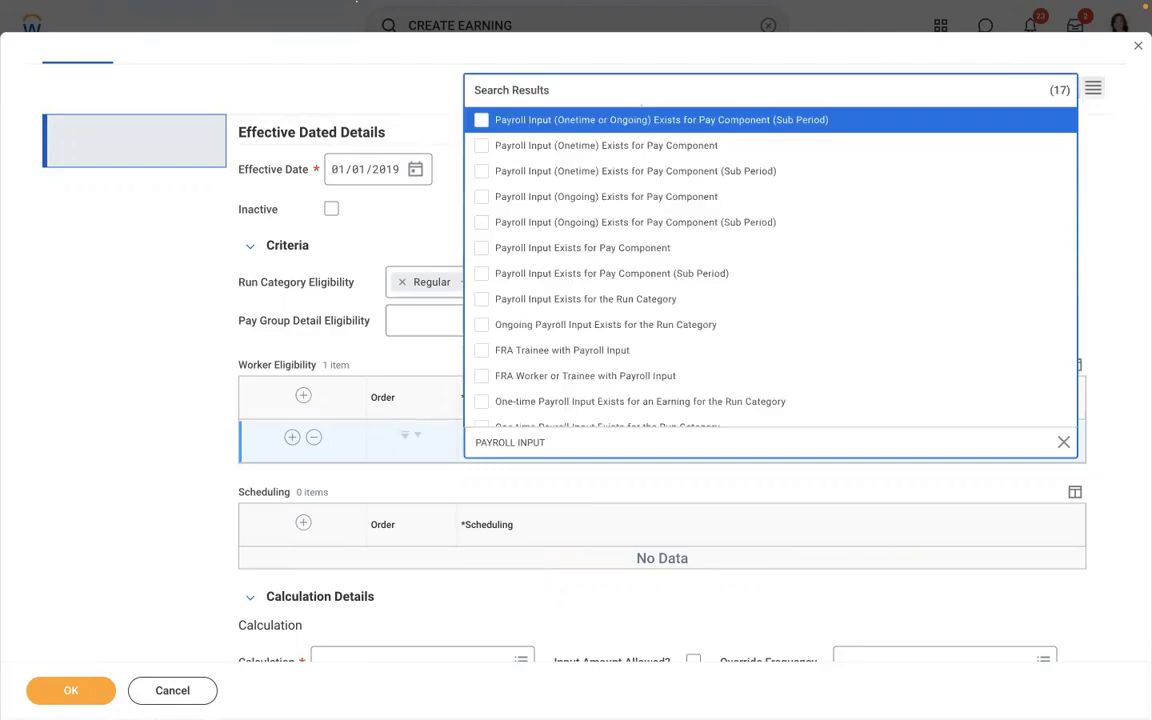
pyautogui.hotkey('ctrl', 'Left')
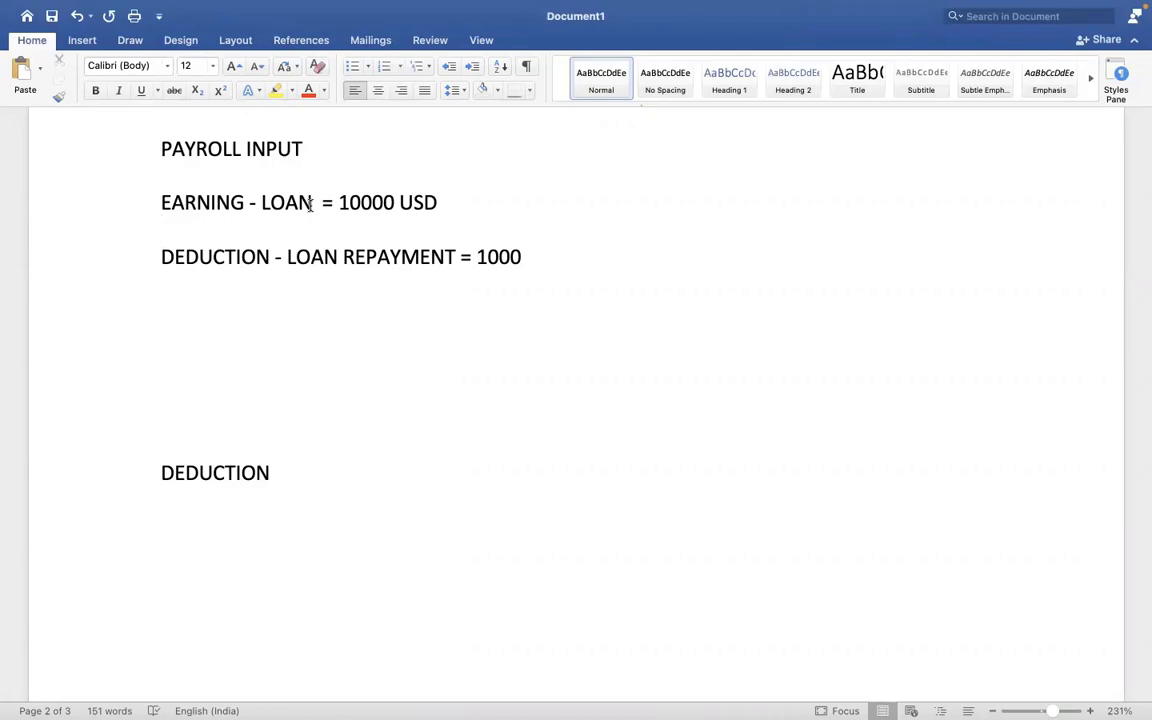
pyautogui.hotkey('ctrl', 'Right')
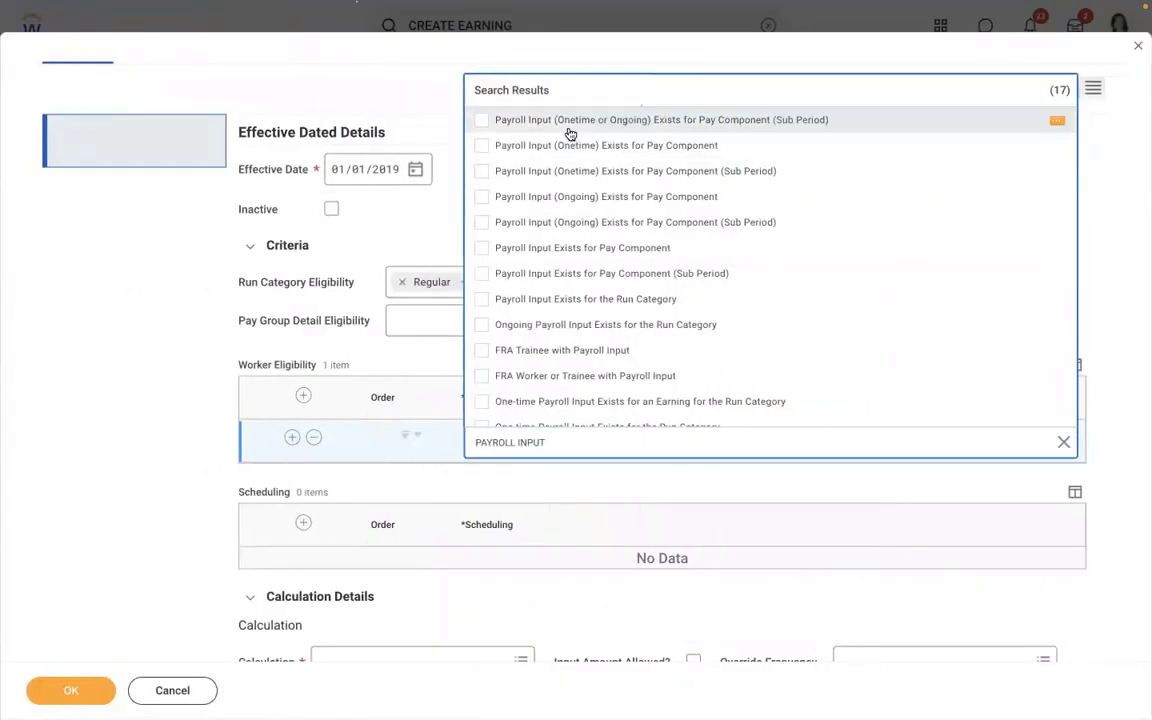
pyautogui.click(516, 128)
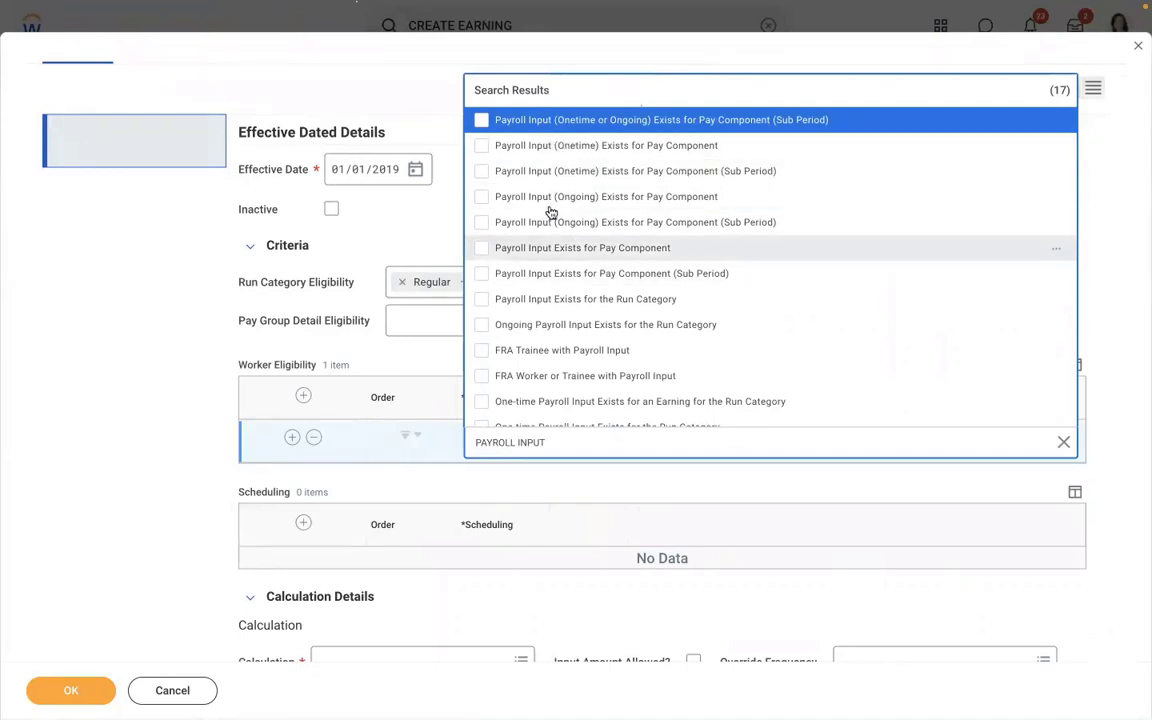
pyautogui.click(575, 148)
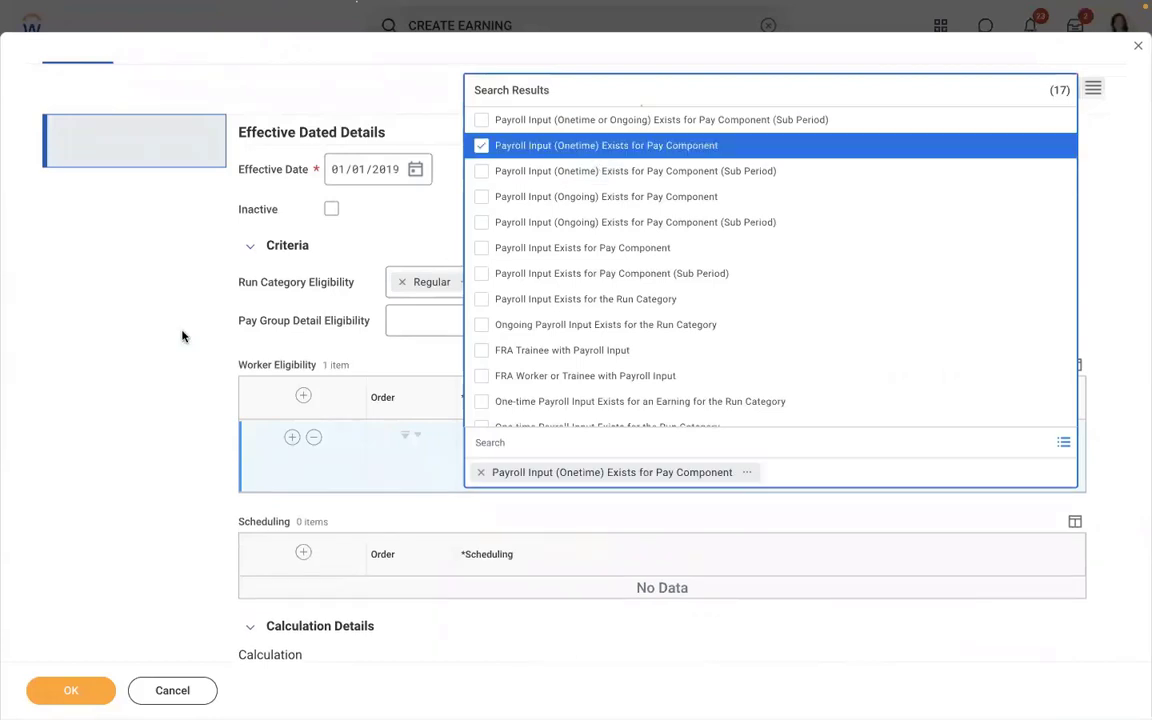
pyautogui.click(182, 336)
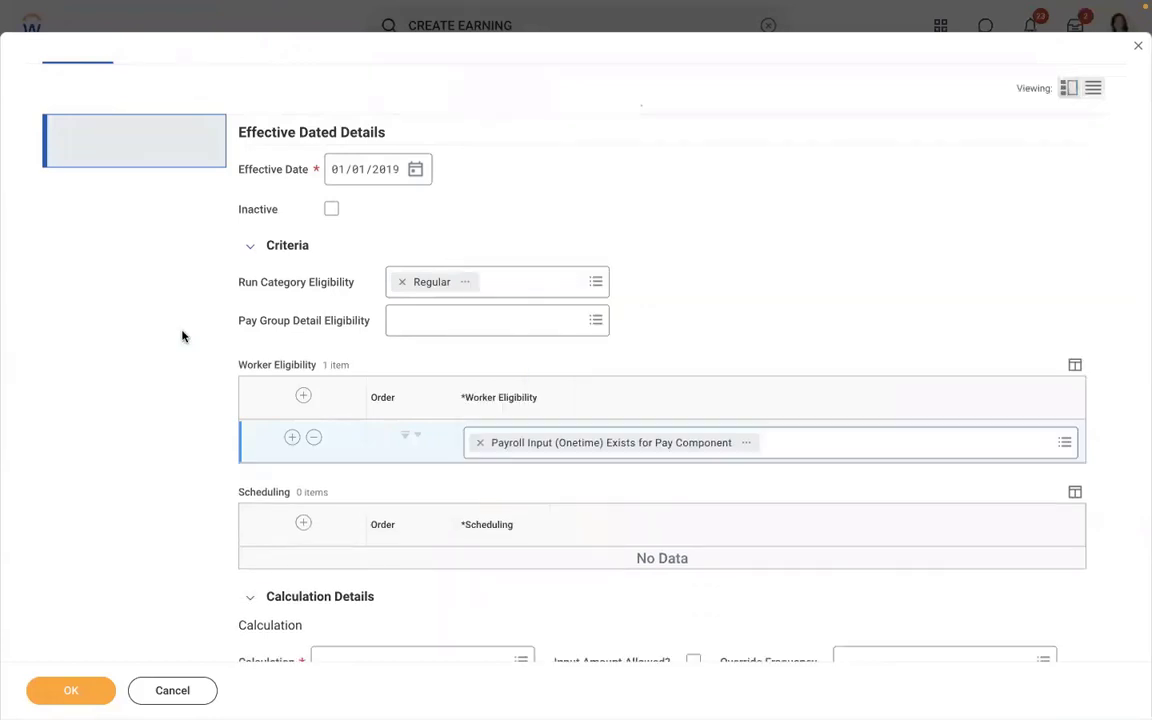
pyautogui.click(749, 443)
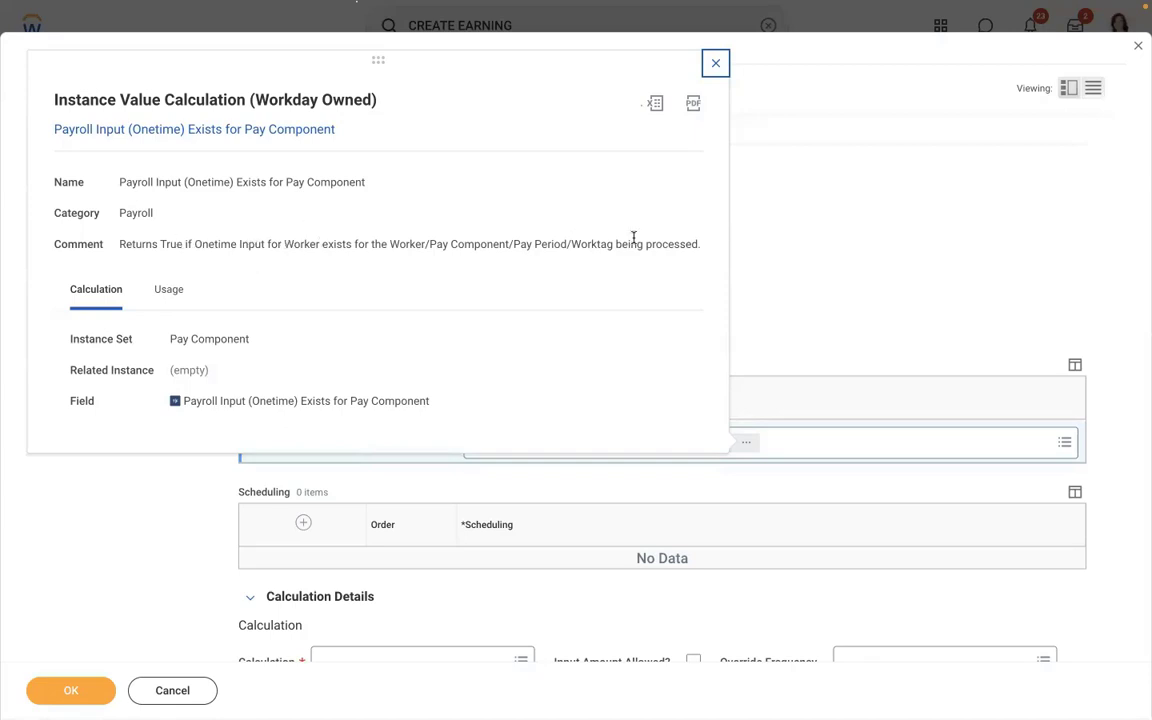
pyautogui.click(853, 251)
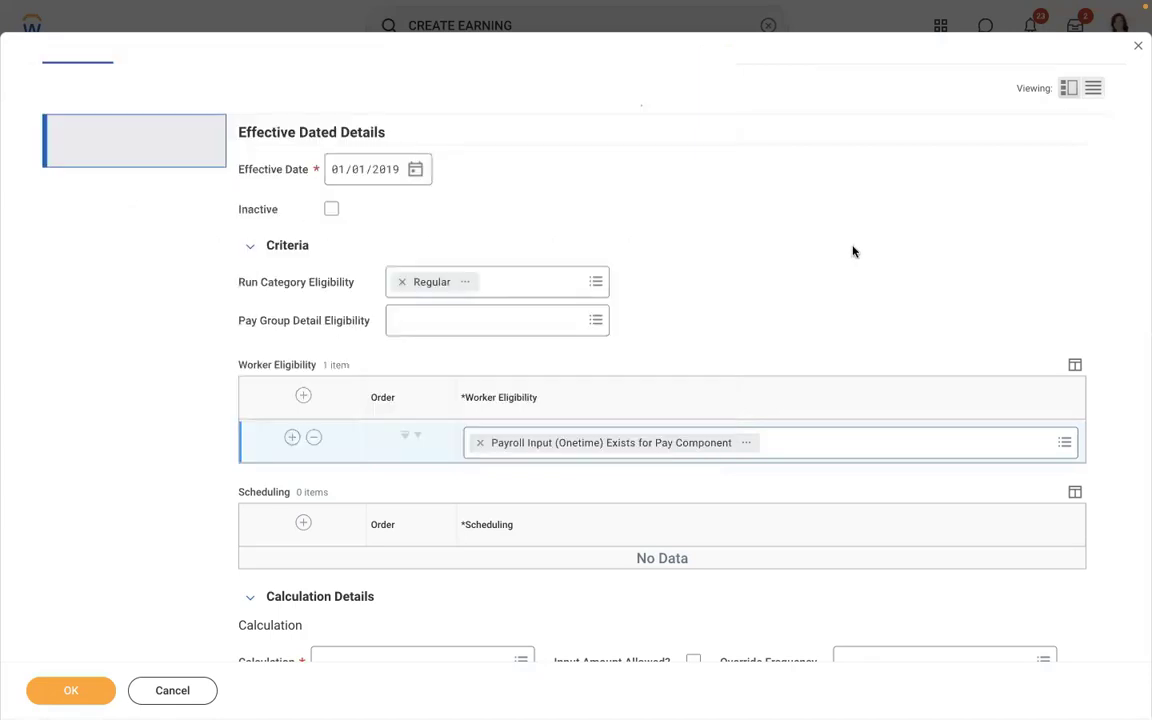
pyautogui.scroll(-5, 853, 251)
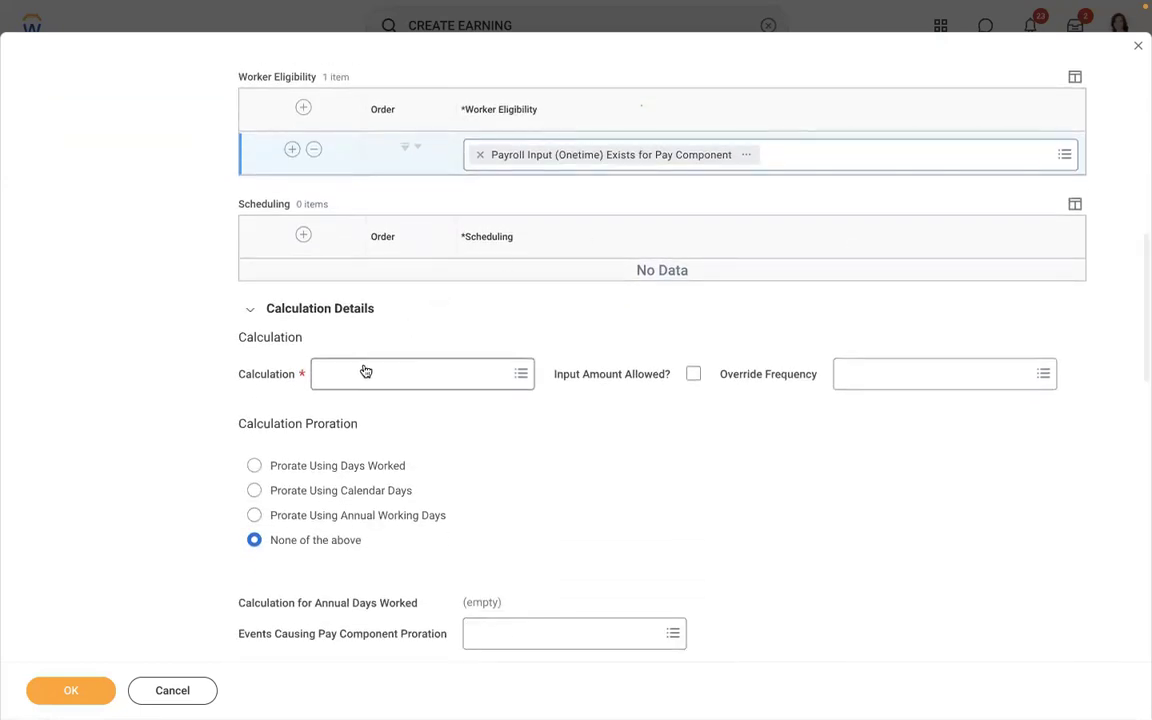
# - Set Calculation to Payroll Input, tick Input Amount Allowed?, and clear the Weekly override frequency
pyautogui.click(366, 372)
pyautogui.write('PAY')
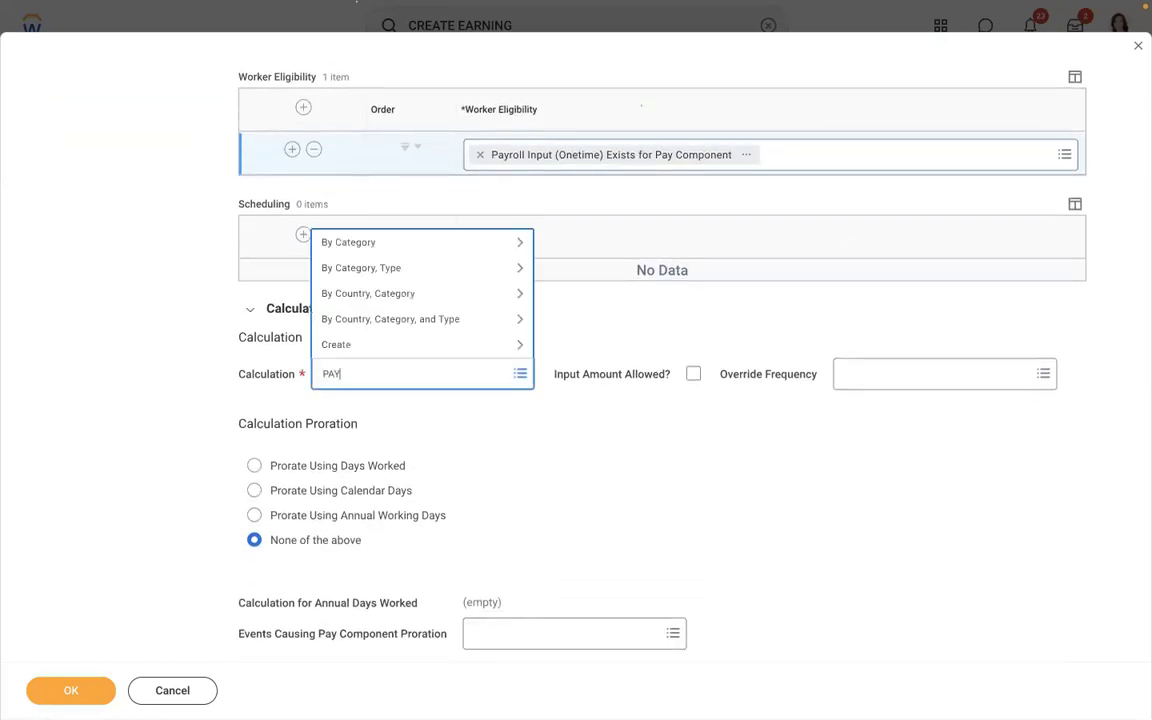
pyautogui.write('ROLL INPUT')
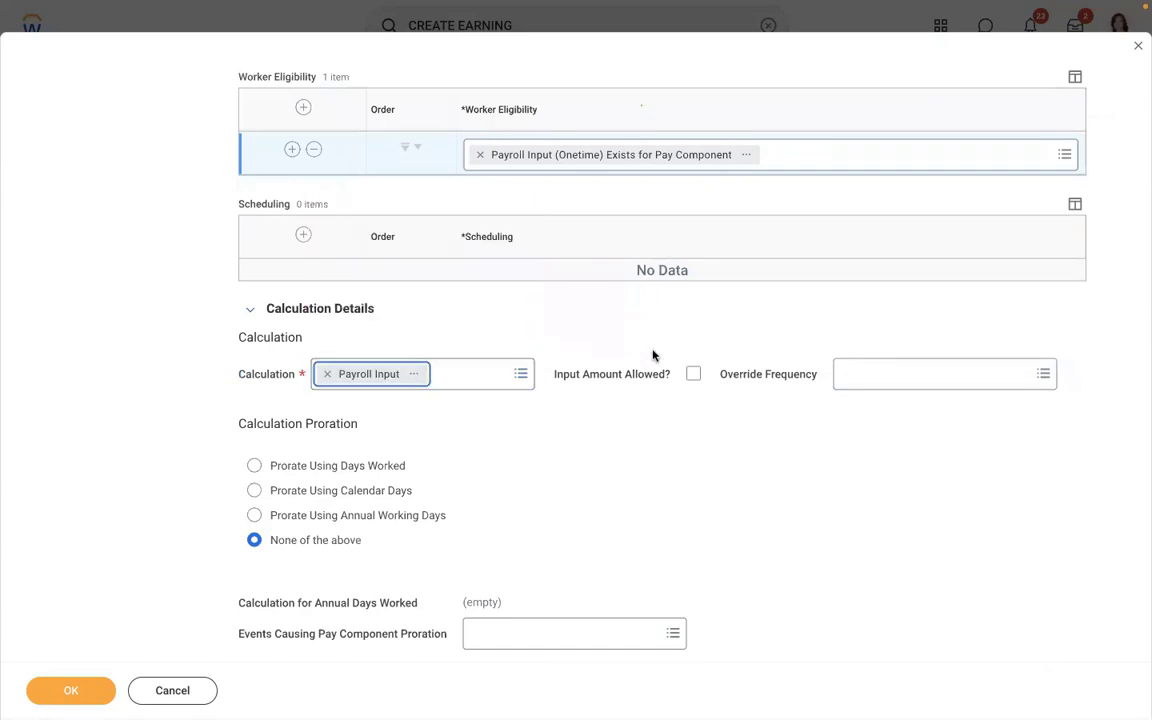
pyautogui.click(693, 375)
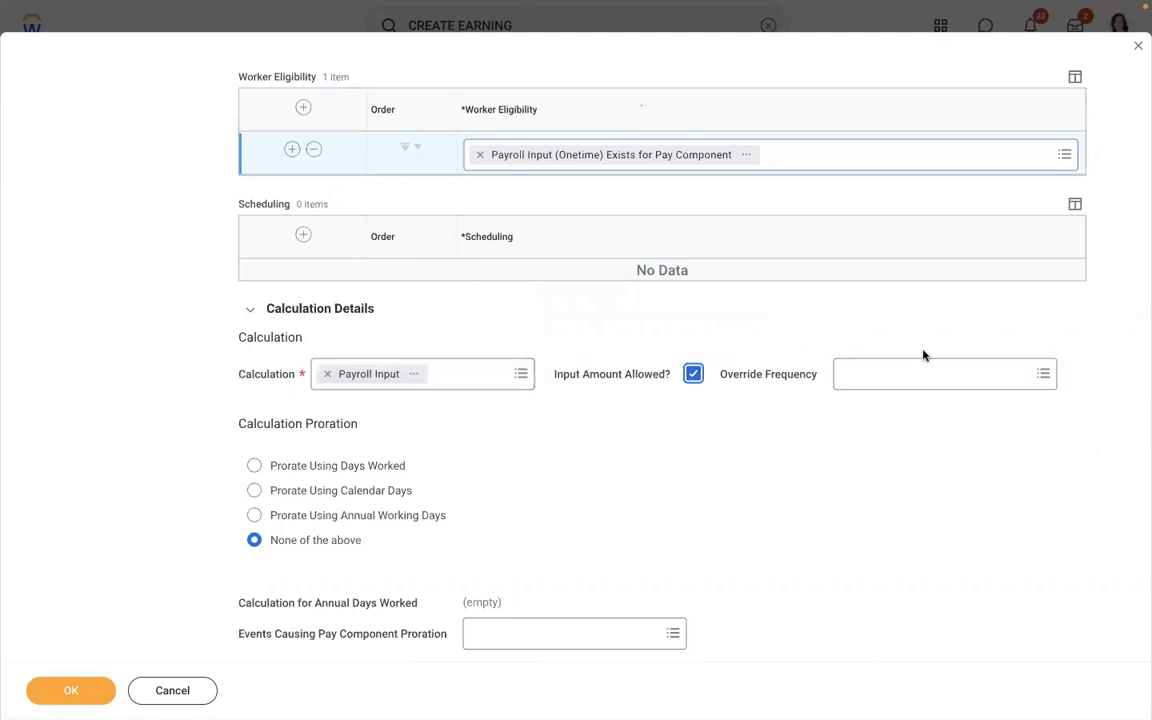
pyautogui.click(935, 373)
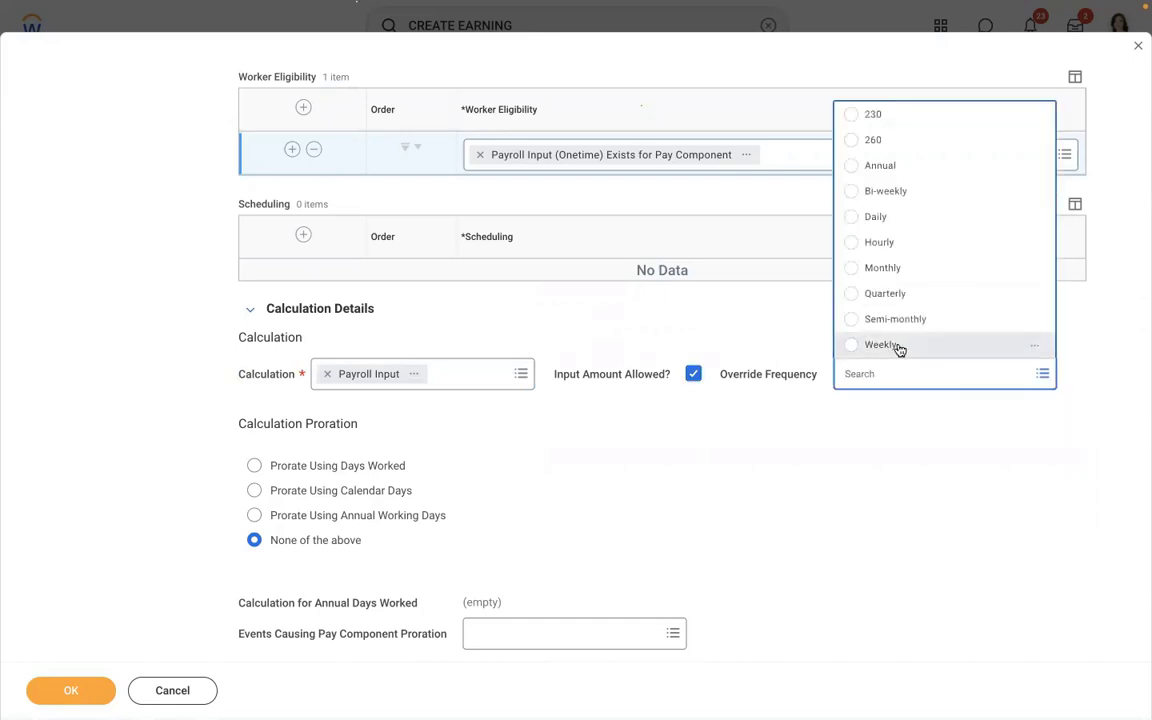
pyautogui.click(899, 345)
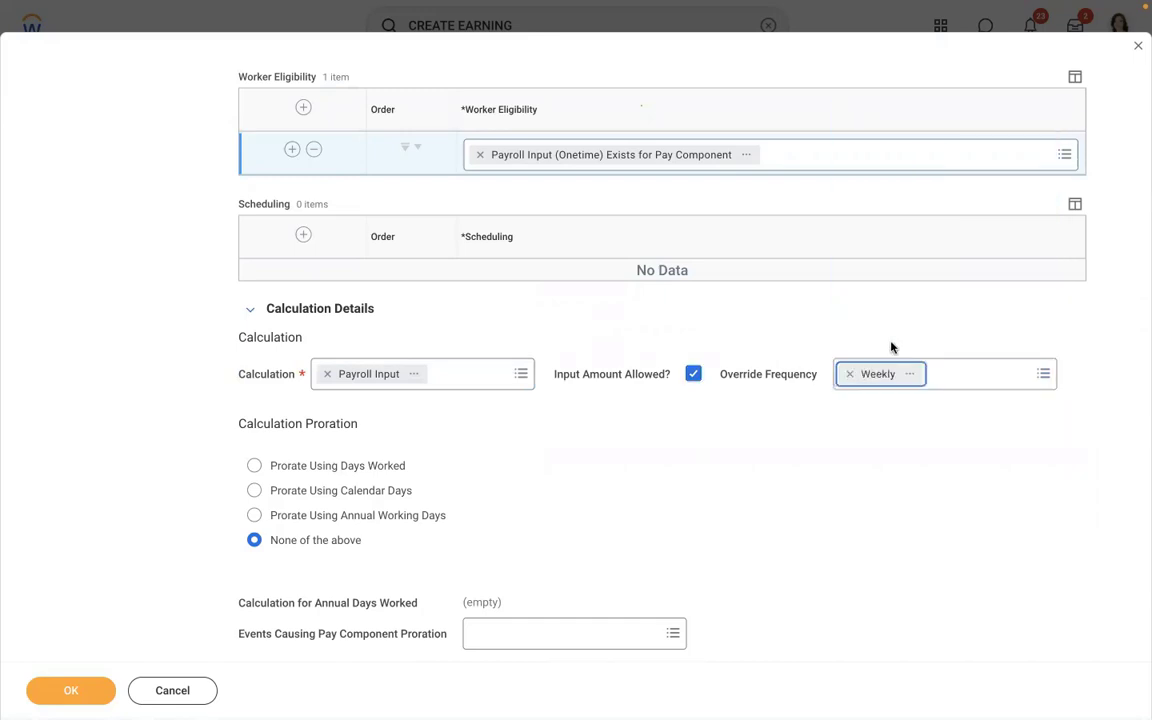
pyautogui.click(850, 373)
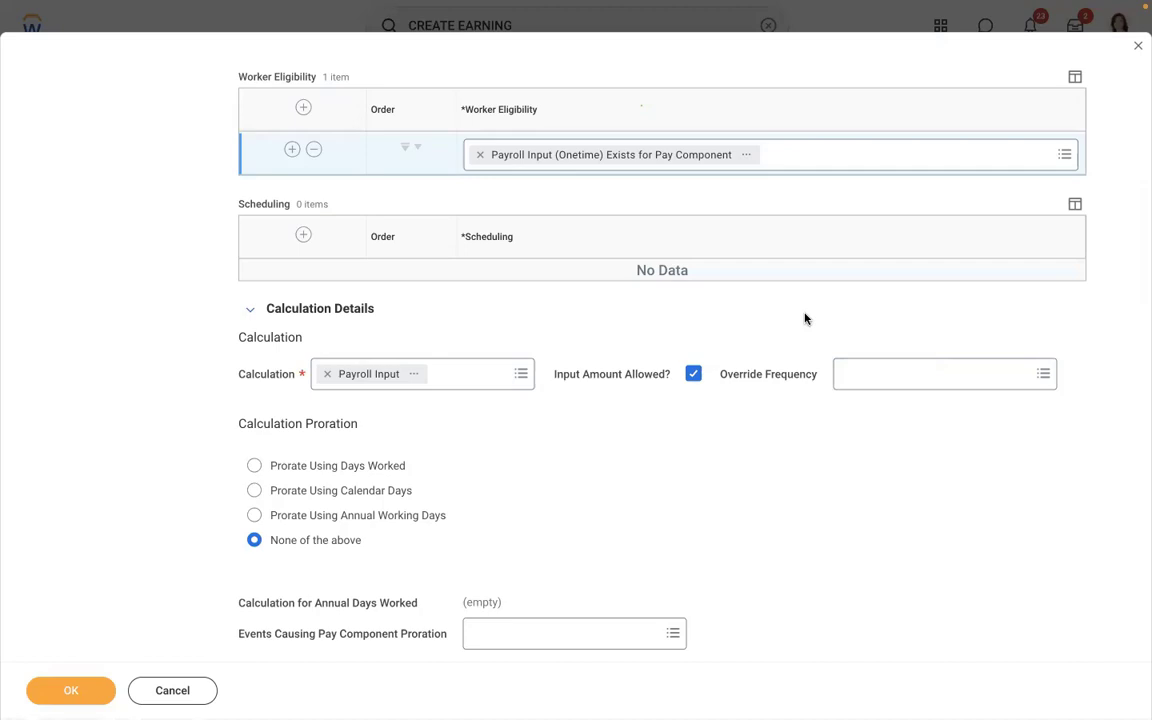
# - Review the form and keep Calculation Proration at None of the above
pyautogui.scroll(6, 805, 318)
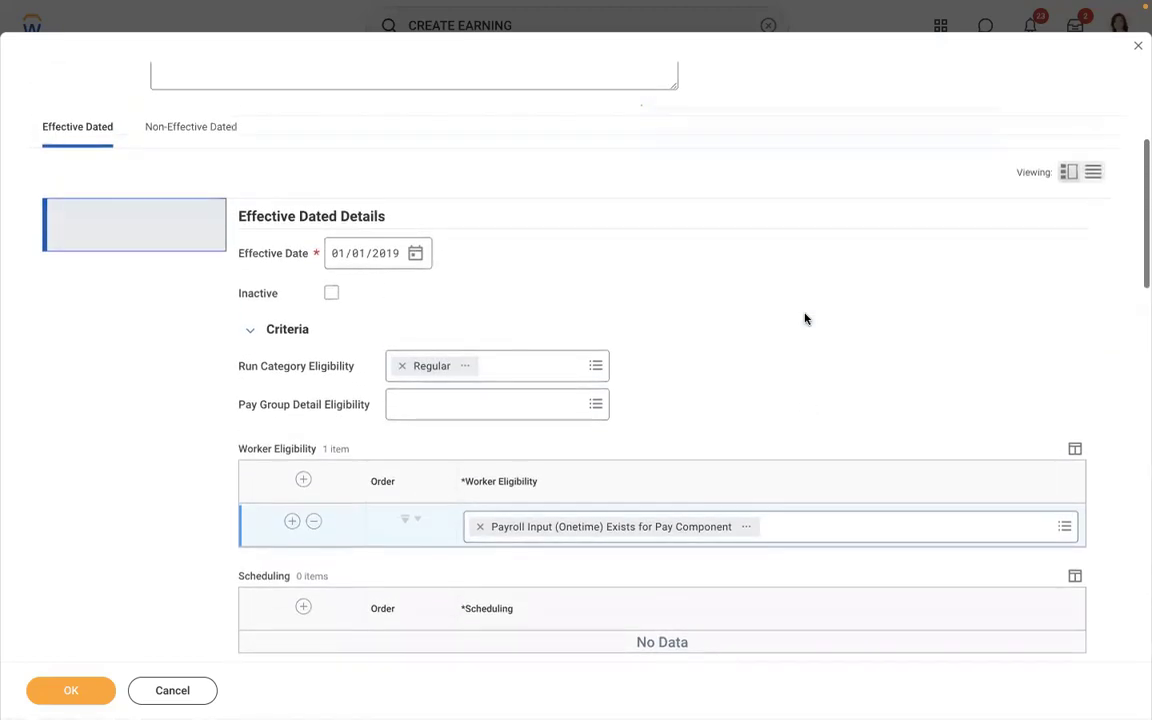
pyautogui.scroll(1, 805, 318)
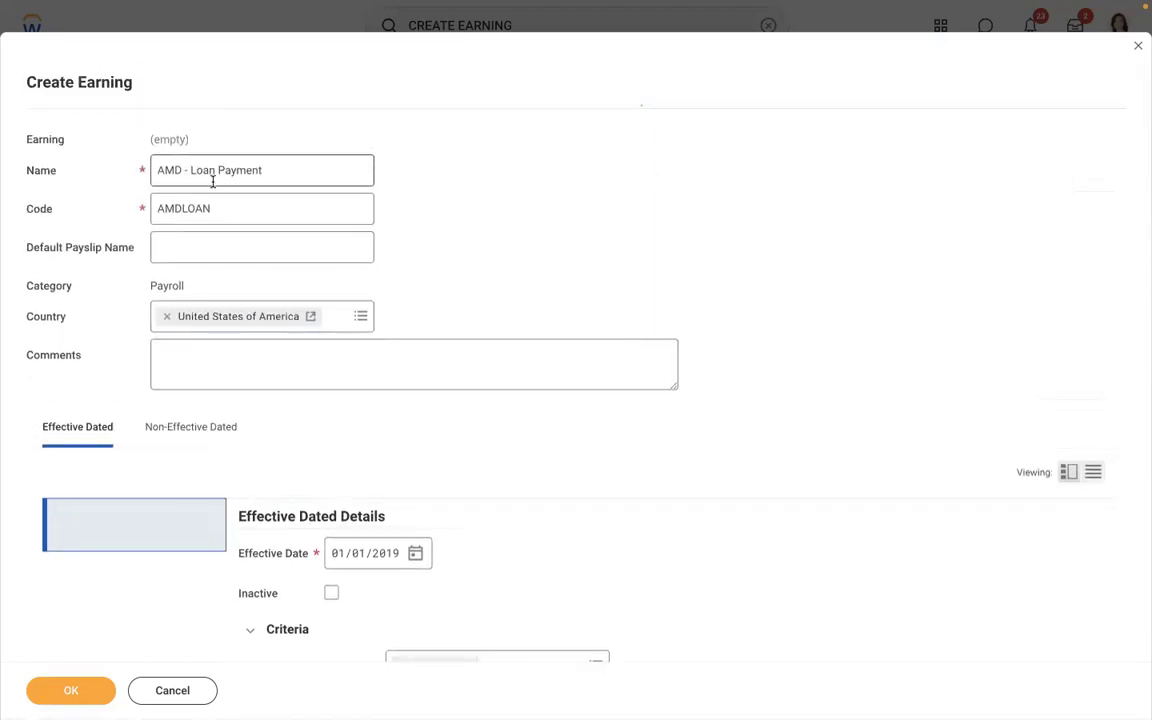
pyautogui.scroll(-6, 543, 201)
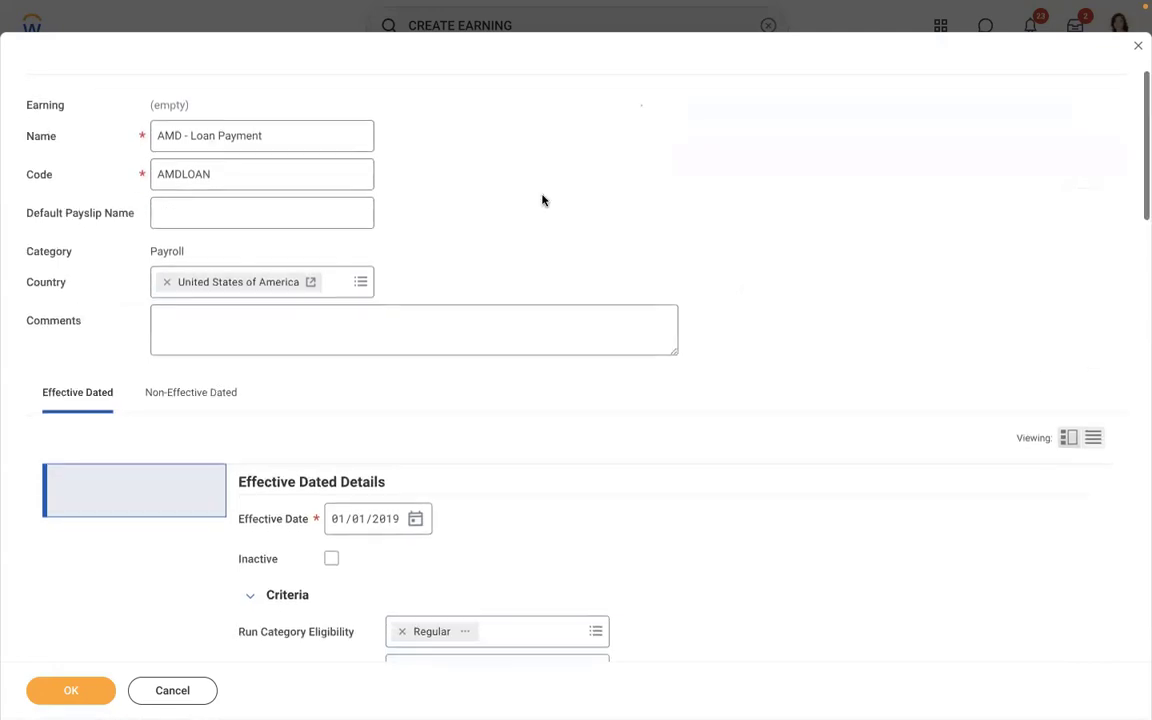
pyautogui.scroll(-1, 543, 200)
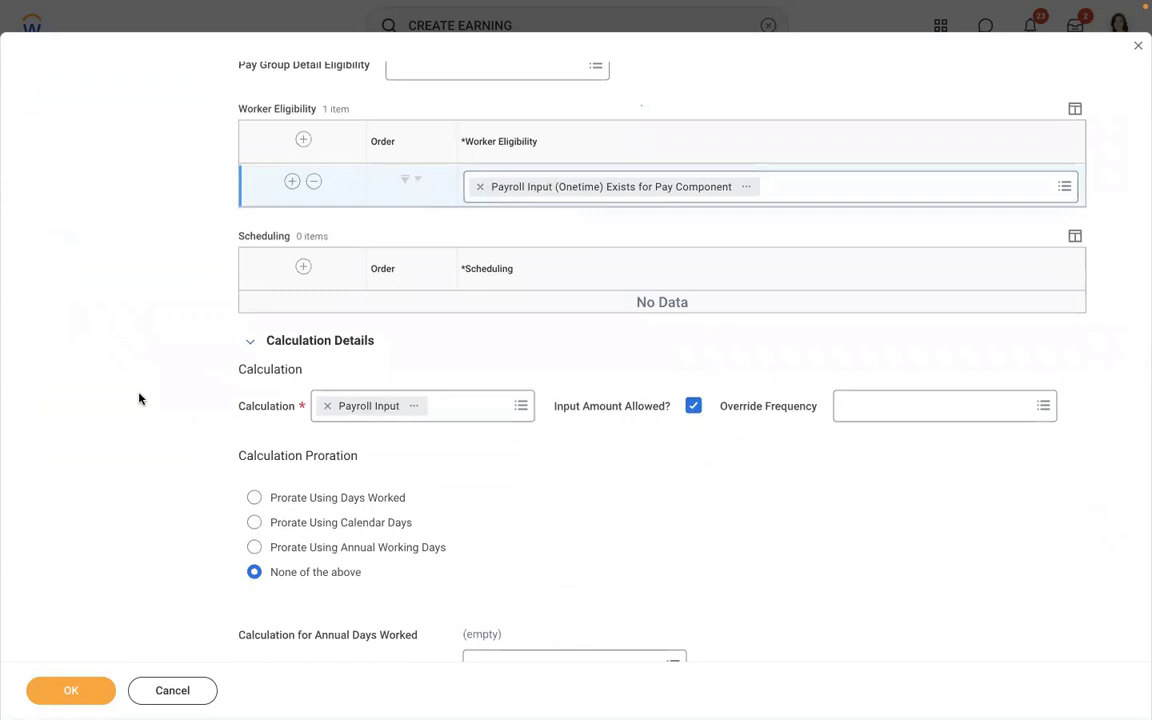
pyautogui.scroll(-3, 139, 399)
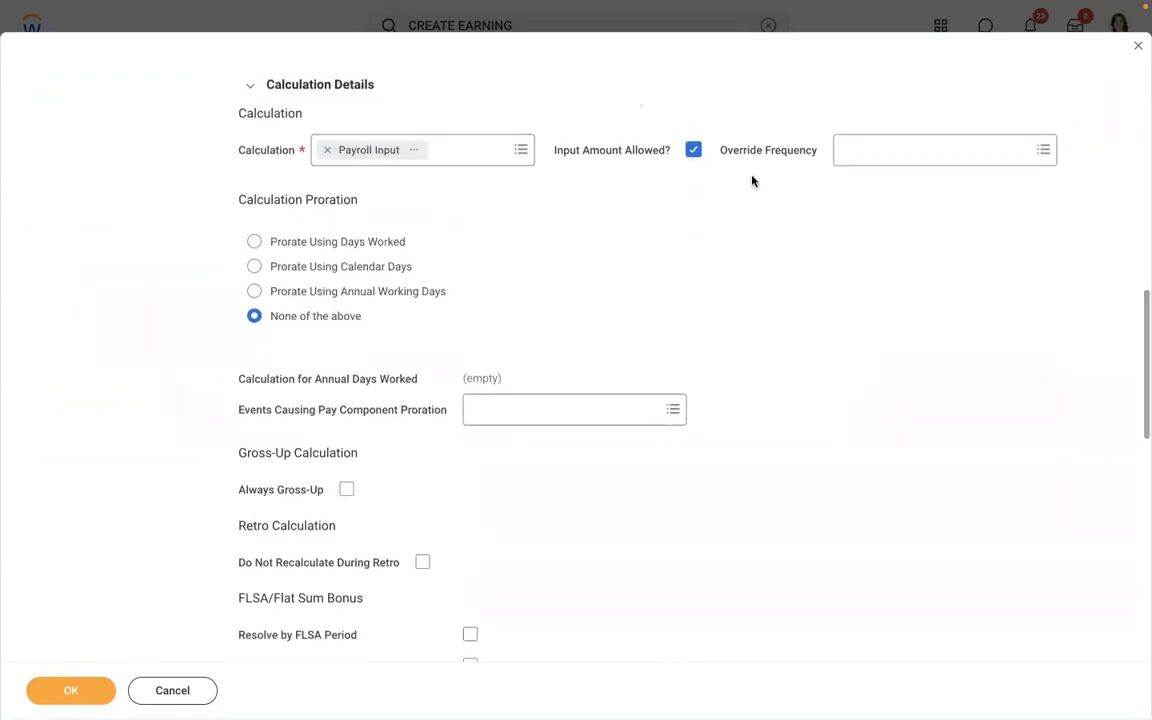
pyautogui.click(440, 298)
pyautogui.click(392, 319)
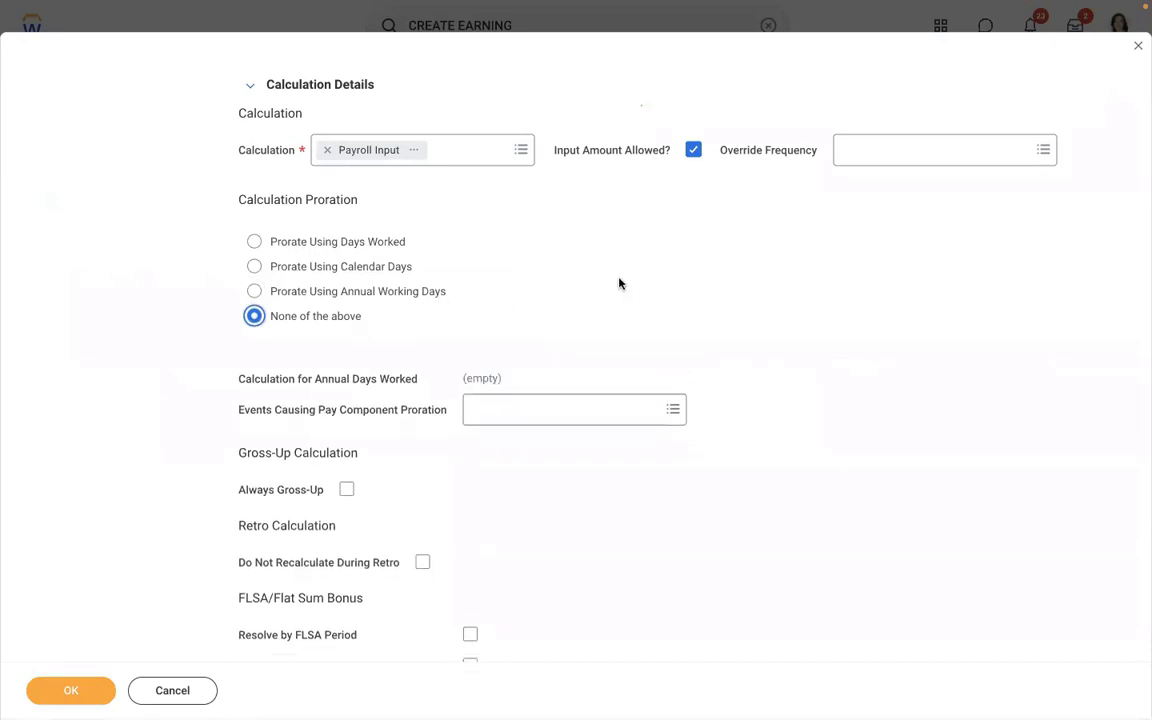
pyautogui.press('Down')
pyautogui.click(404, 316)
# - Save the AMD - Loan Payment [USA] earning
pyautogui.scroll(-2, 676, 292)
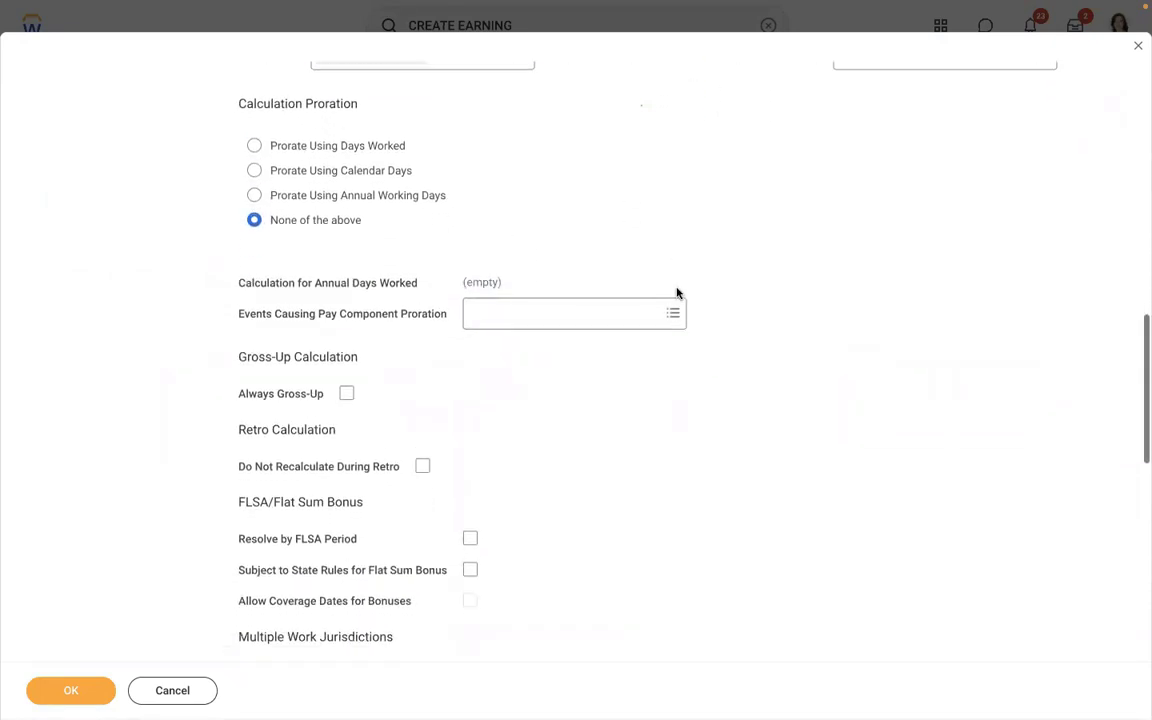
pyautogui.scroll(-12, 676, 292)
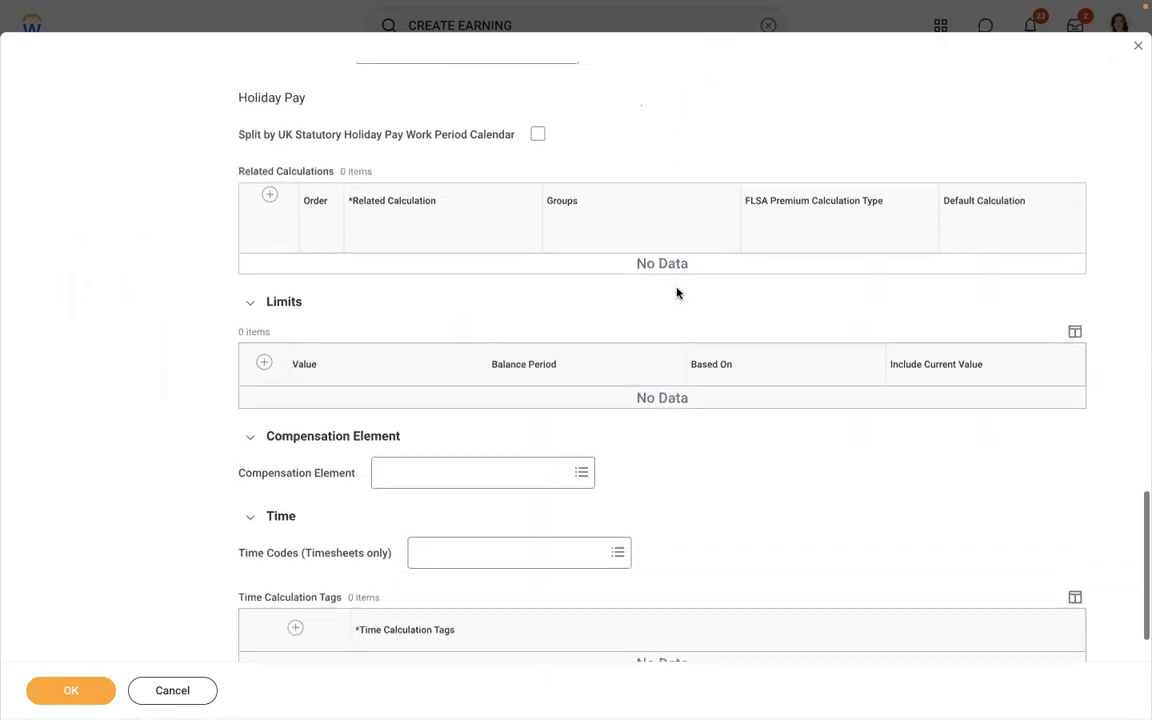
pyautogui.scroll(-1, 676, 292)
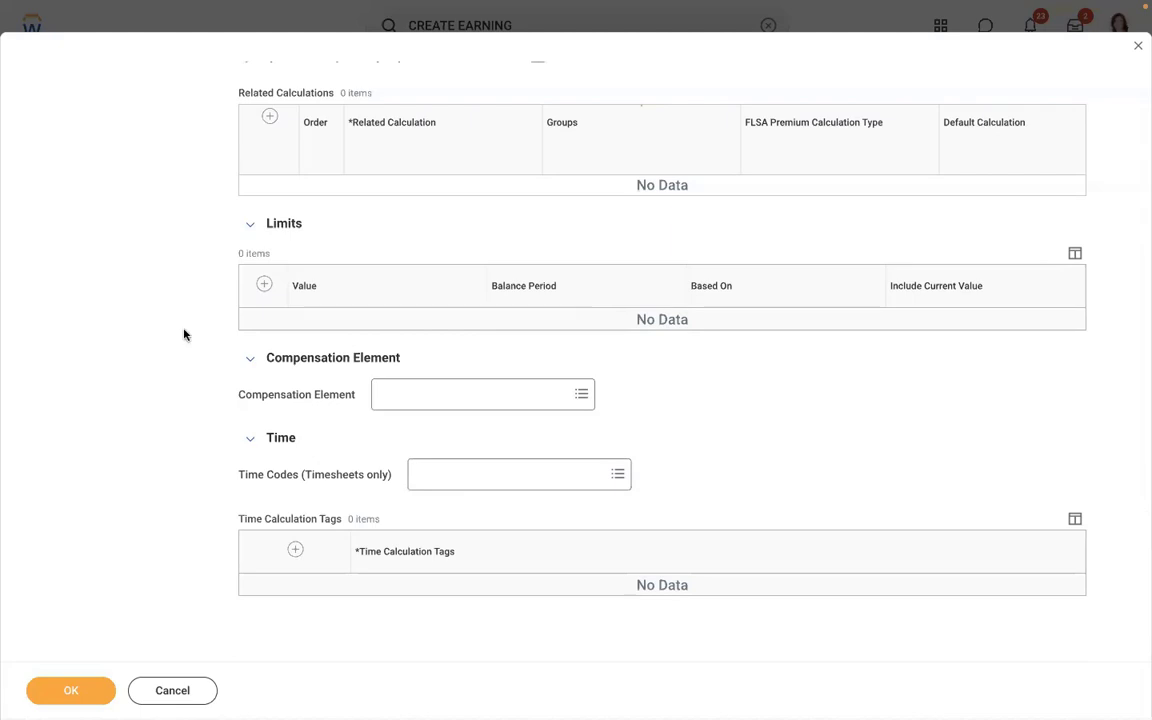
pyautogui.scroll(2, 184, 334)
pyautogui.scroll(10, 184, 334)
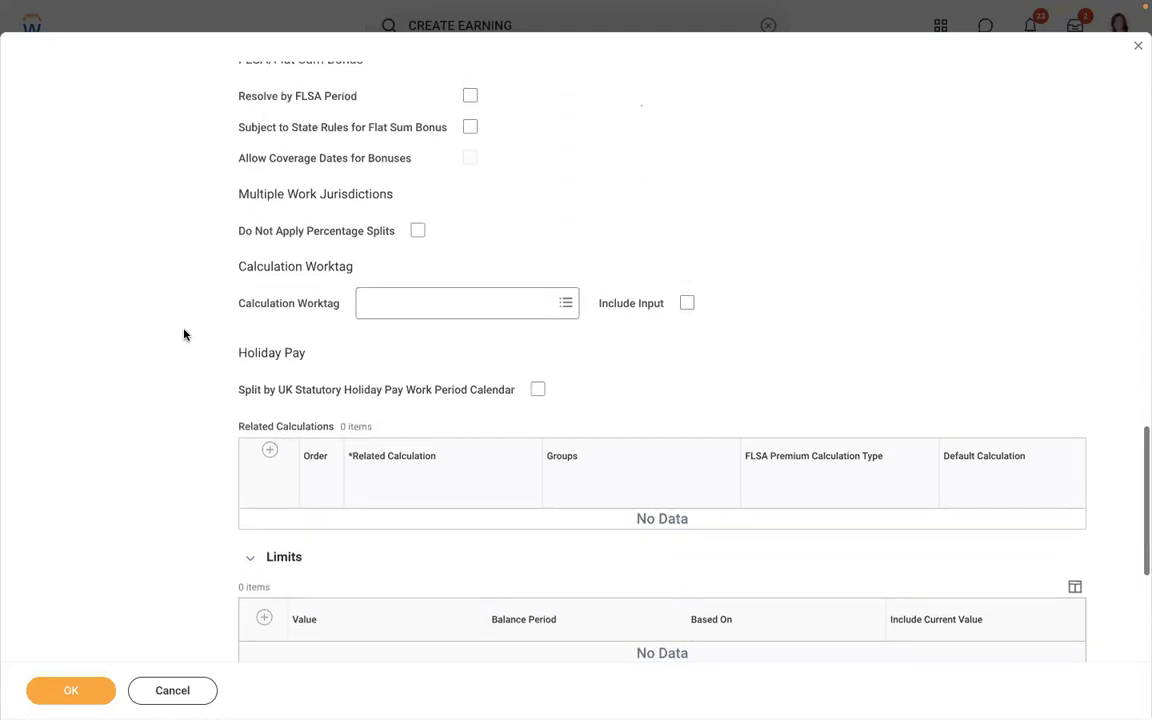
pyautogui.scroll(10, 184, 334)
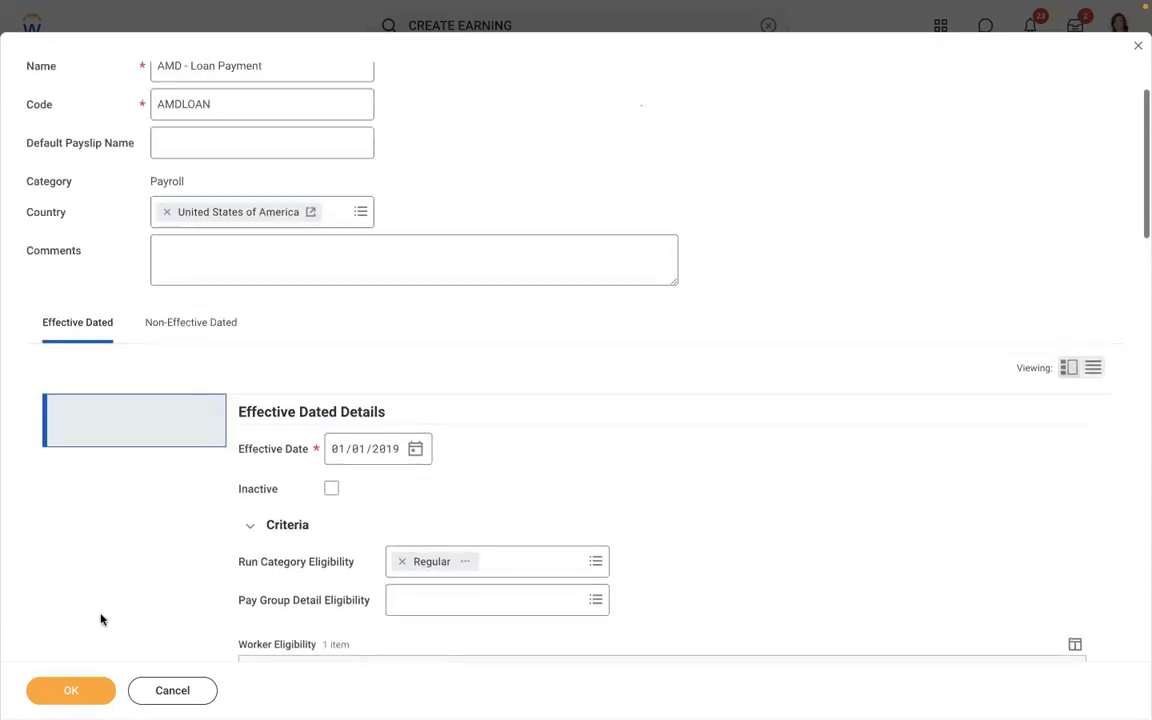
pyautogui.click(80, 692)
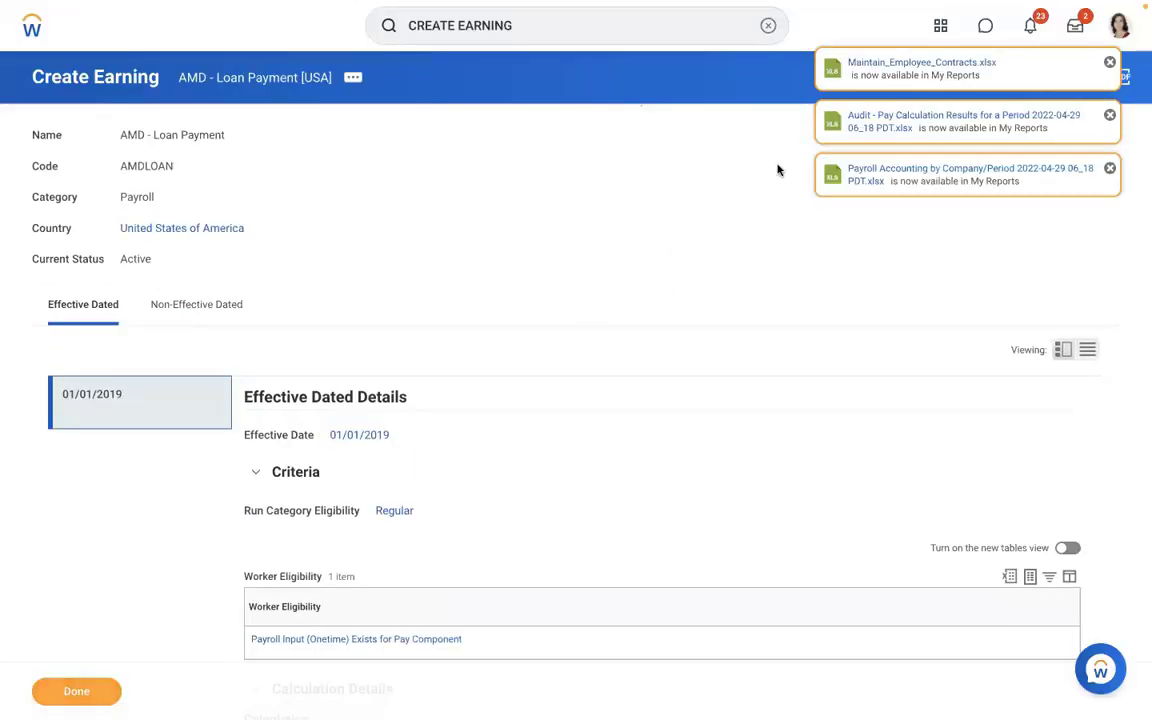
# - Look up the employee by name and open their pay information
pyautogui.click(767, 25)
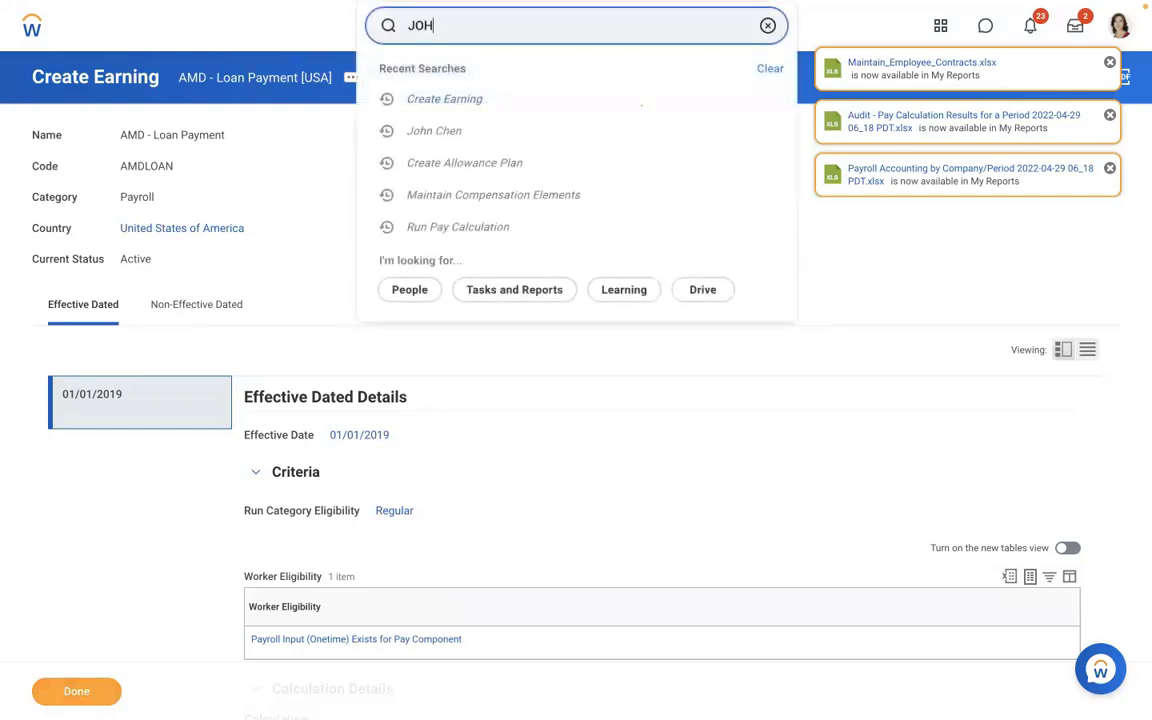
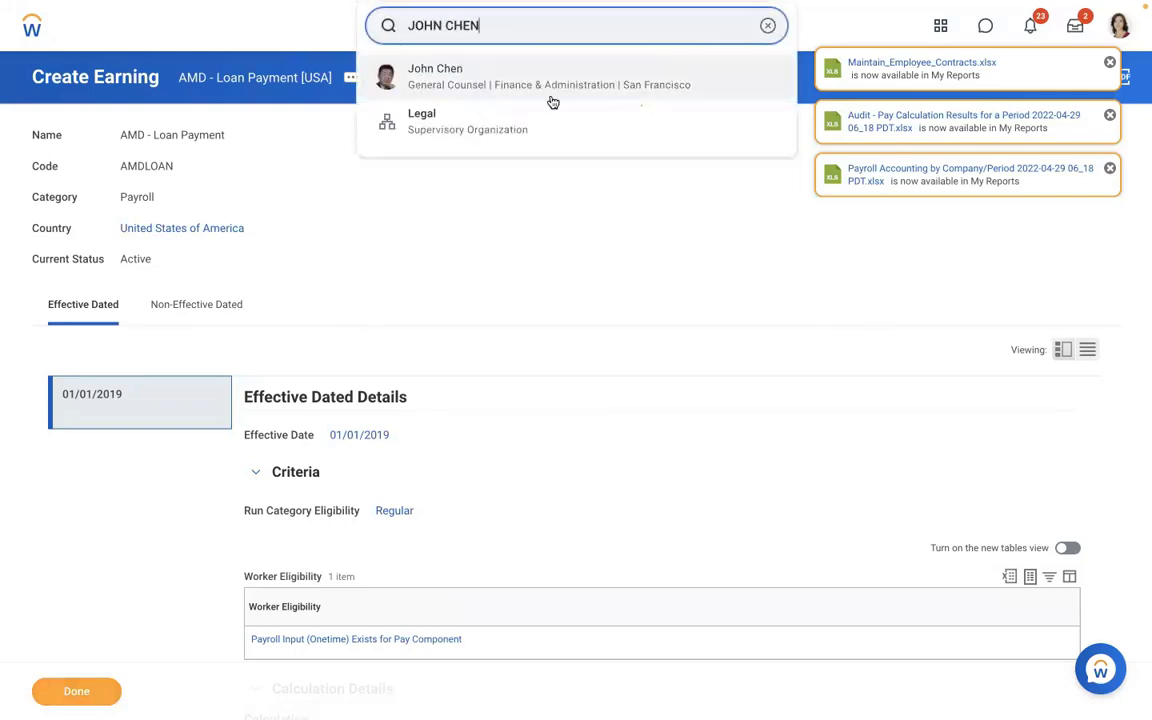
pyautogui.click(551, 101)
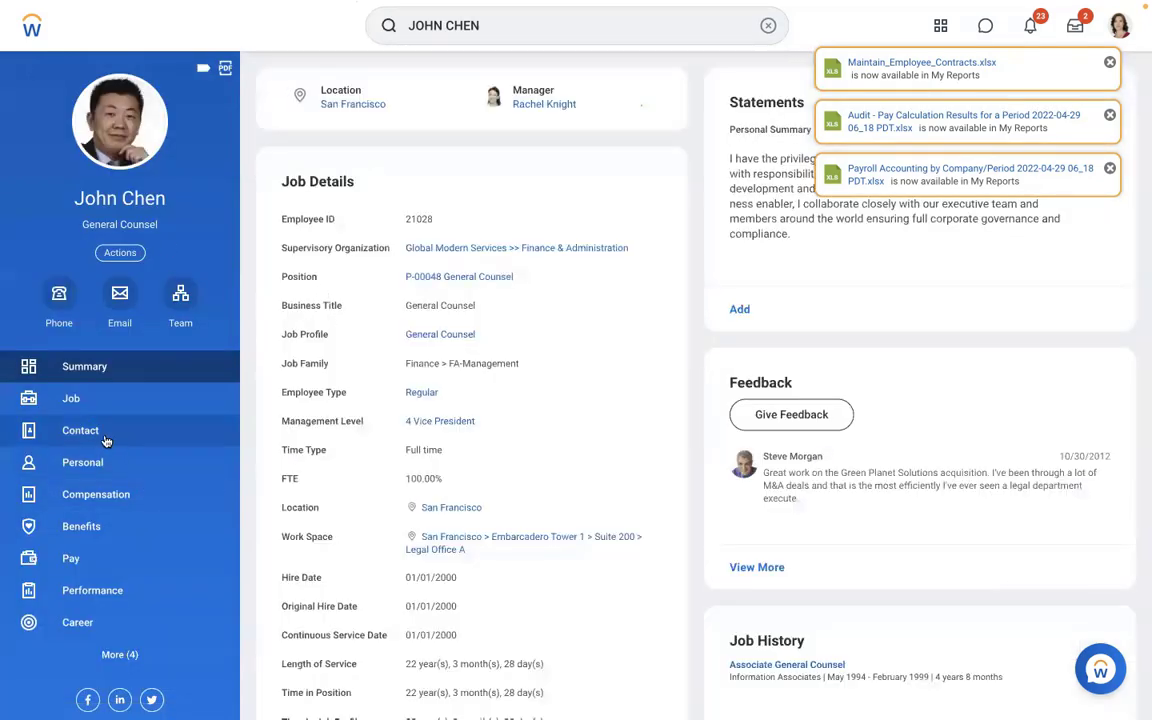
pyautogui.click(82, 401)
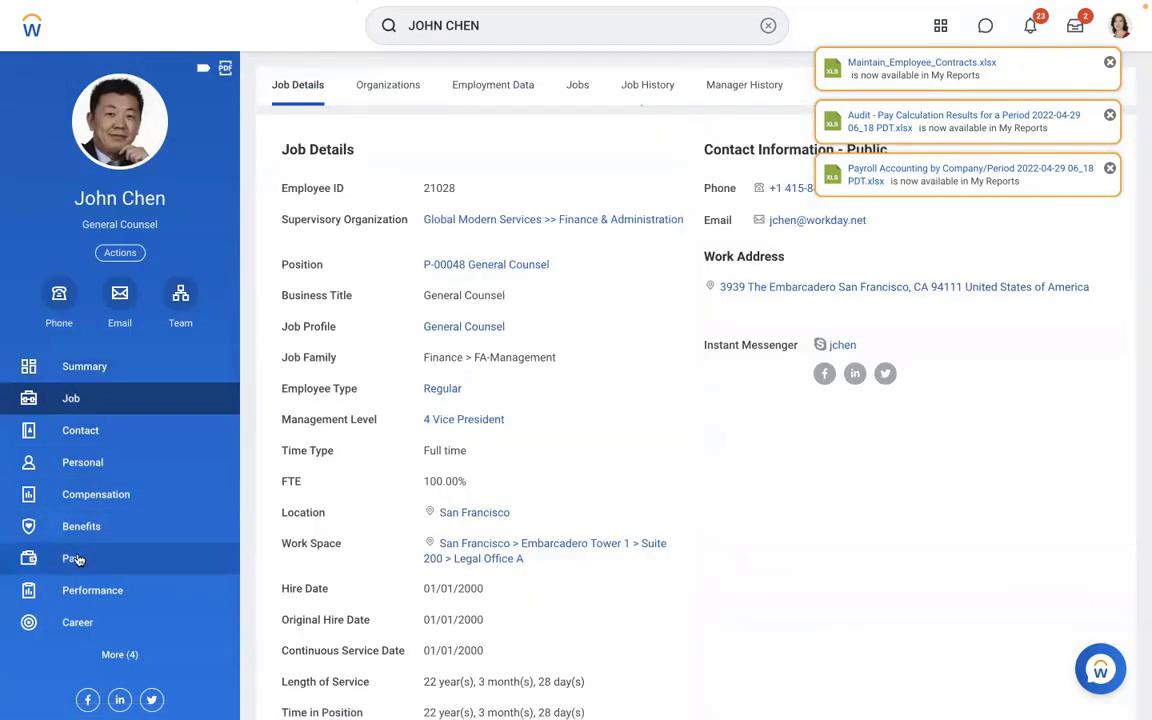
pyautogui.click(77, 558)
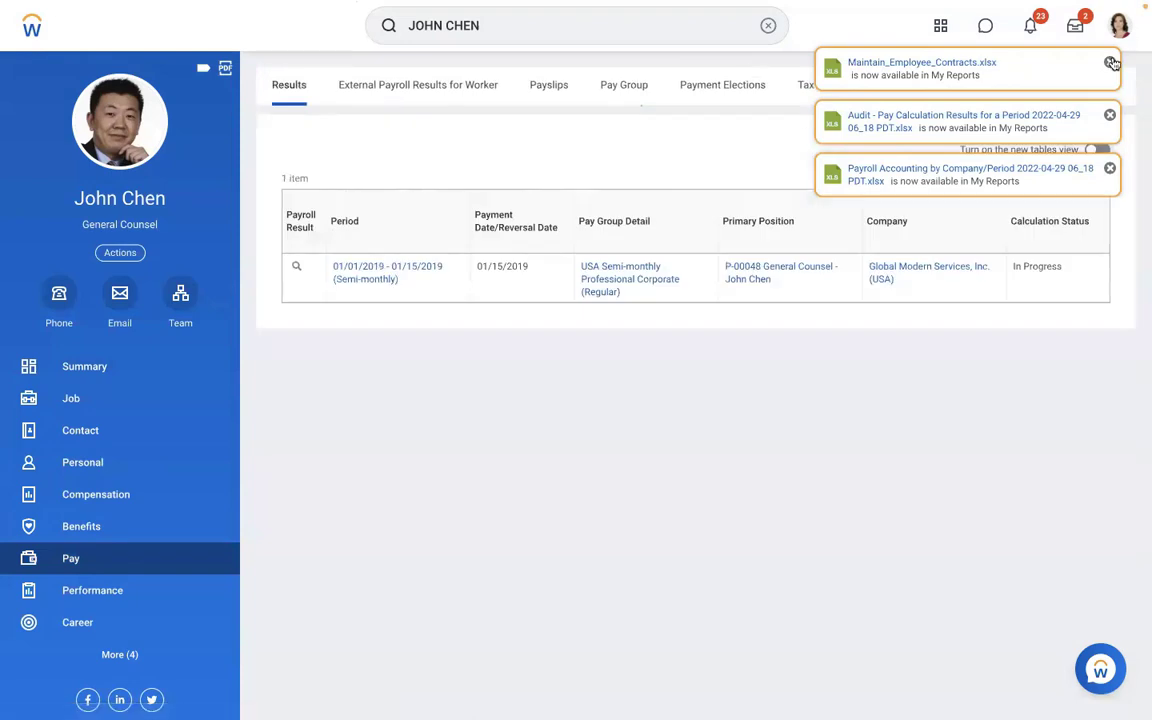
# - Dismiss the notifications and start a new payroll input from More > Input
pyautogui.click(1110, 63)
pyautogui.click(1110, 63)
pyautogui.click(1110, 63)
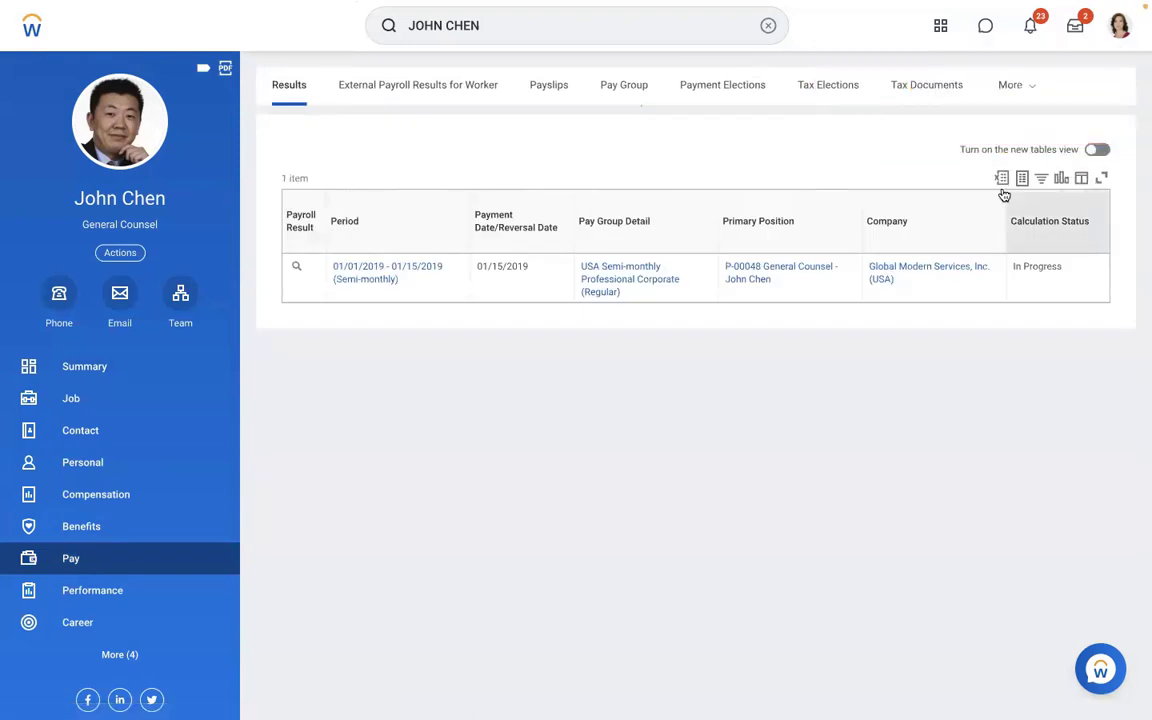
pyautogui.click(1027, 89)
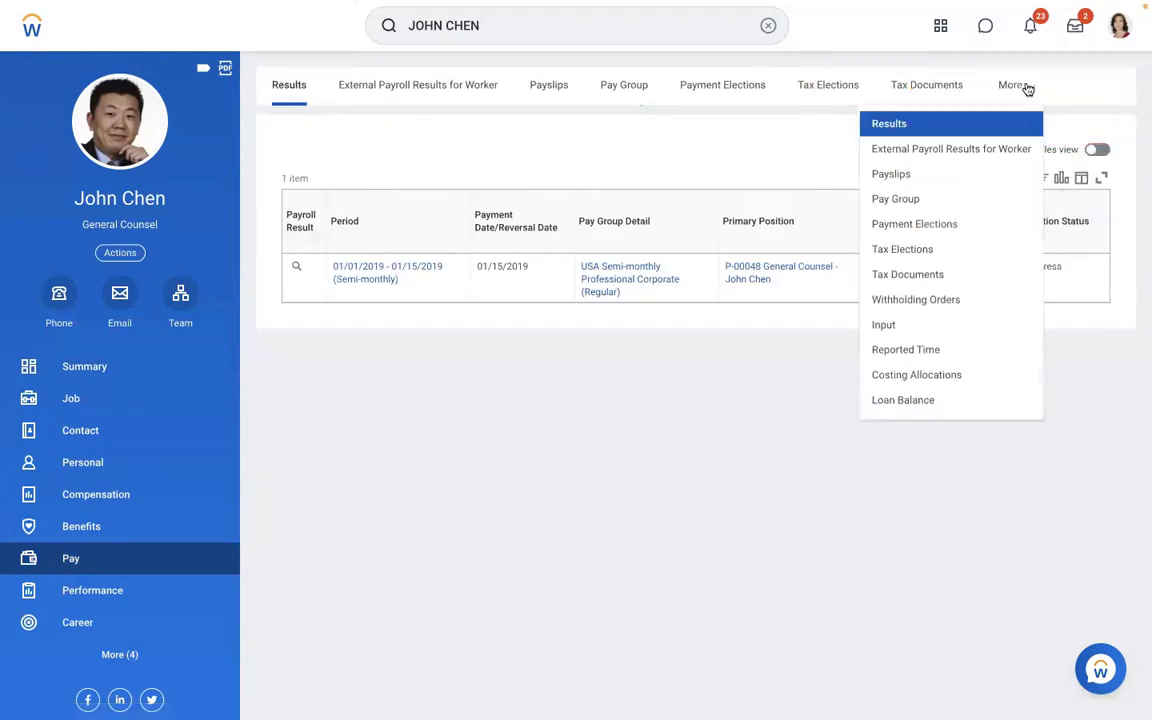
pyautogui.click(882, 326)
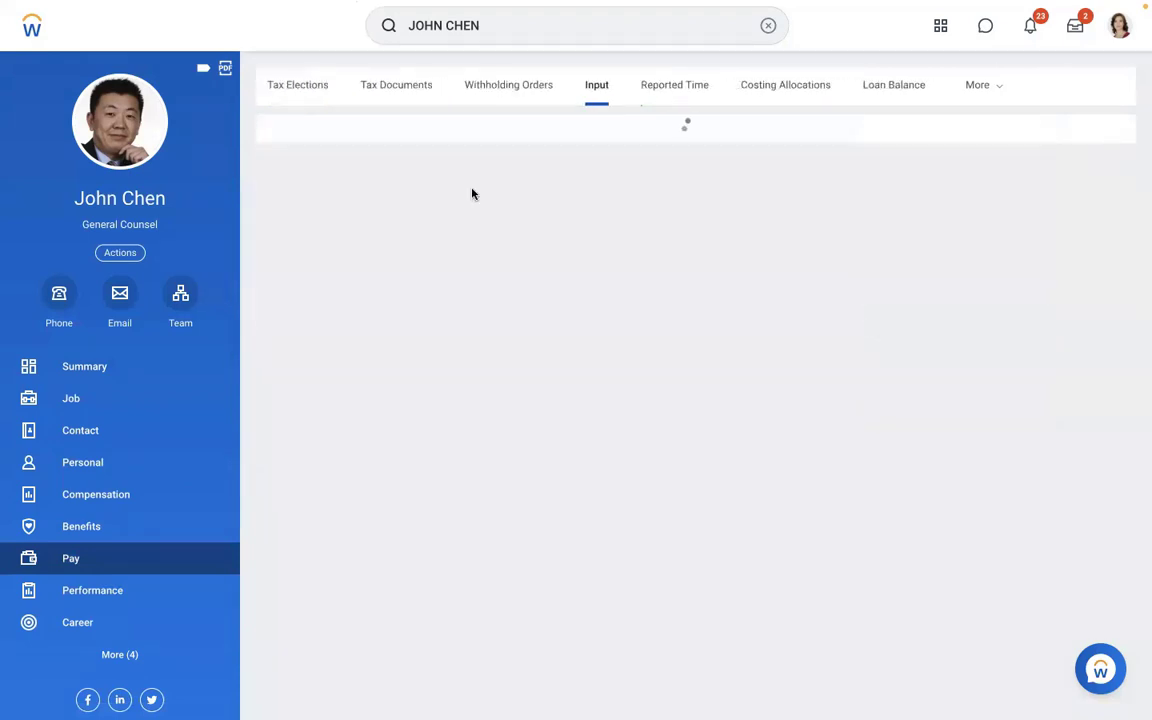
pyautogui.click(321, 166)
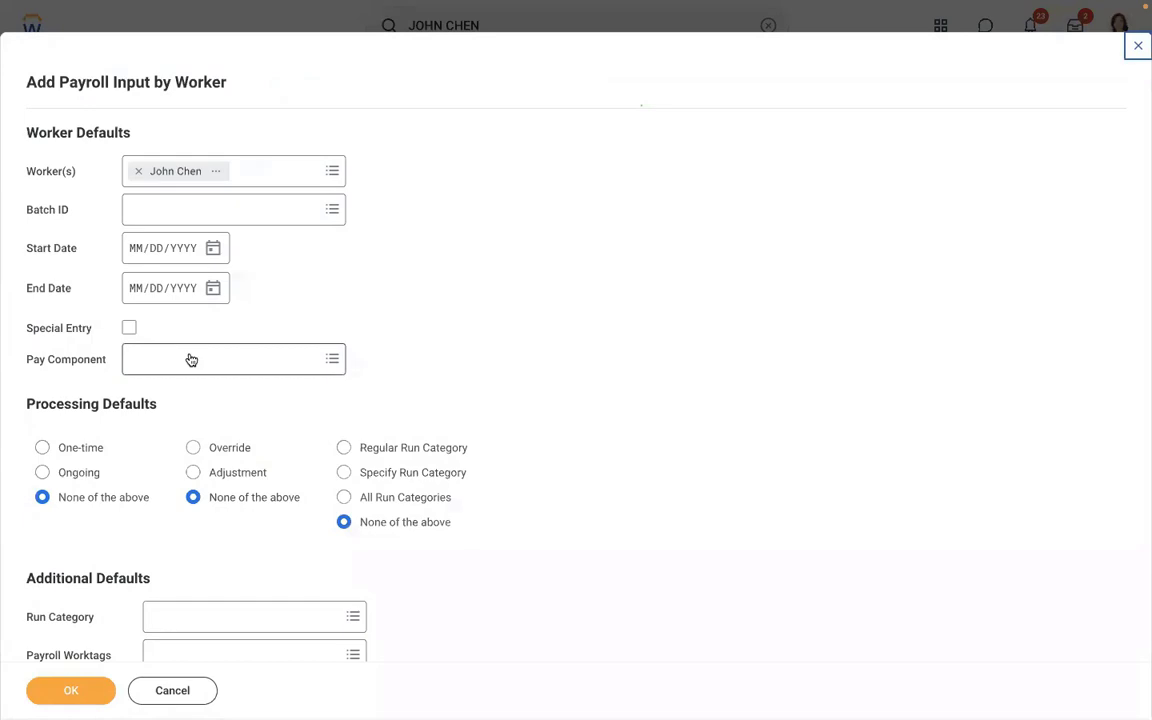
# - Set the payroll input period to 01/01/2019 through 01/31/2019
pyautogui.click(131, 247)
pyautogui.write('01/')
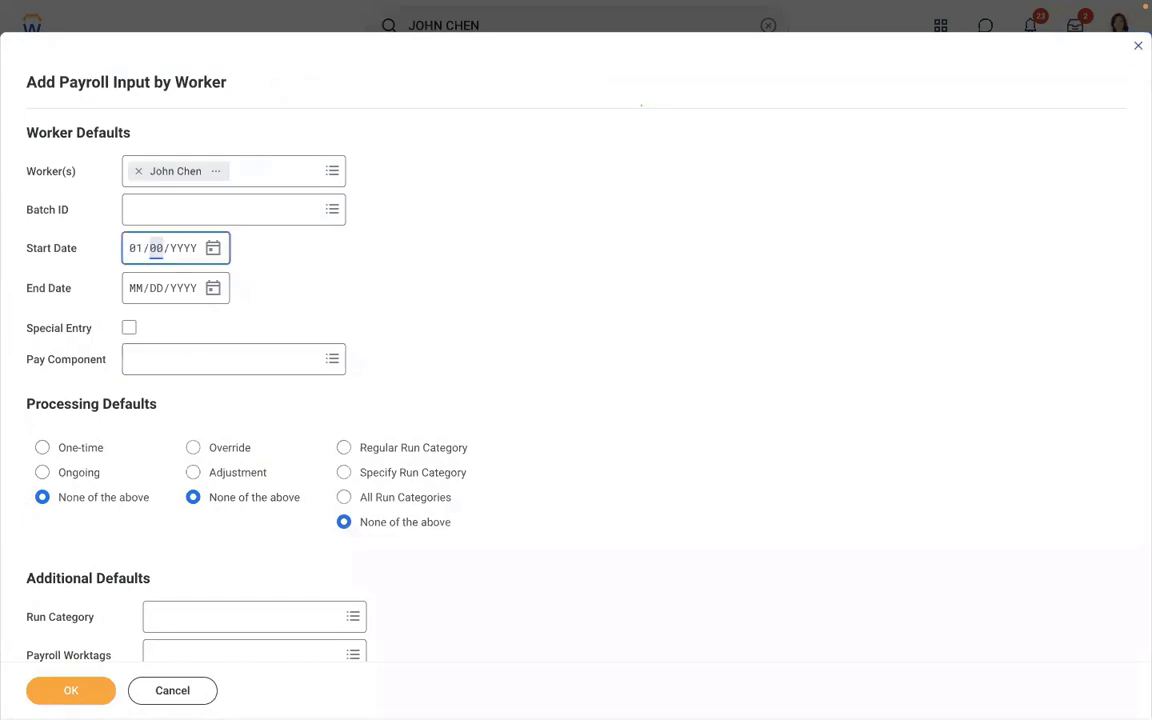
pyautogui.write('01/2019')
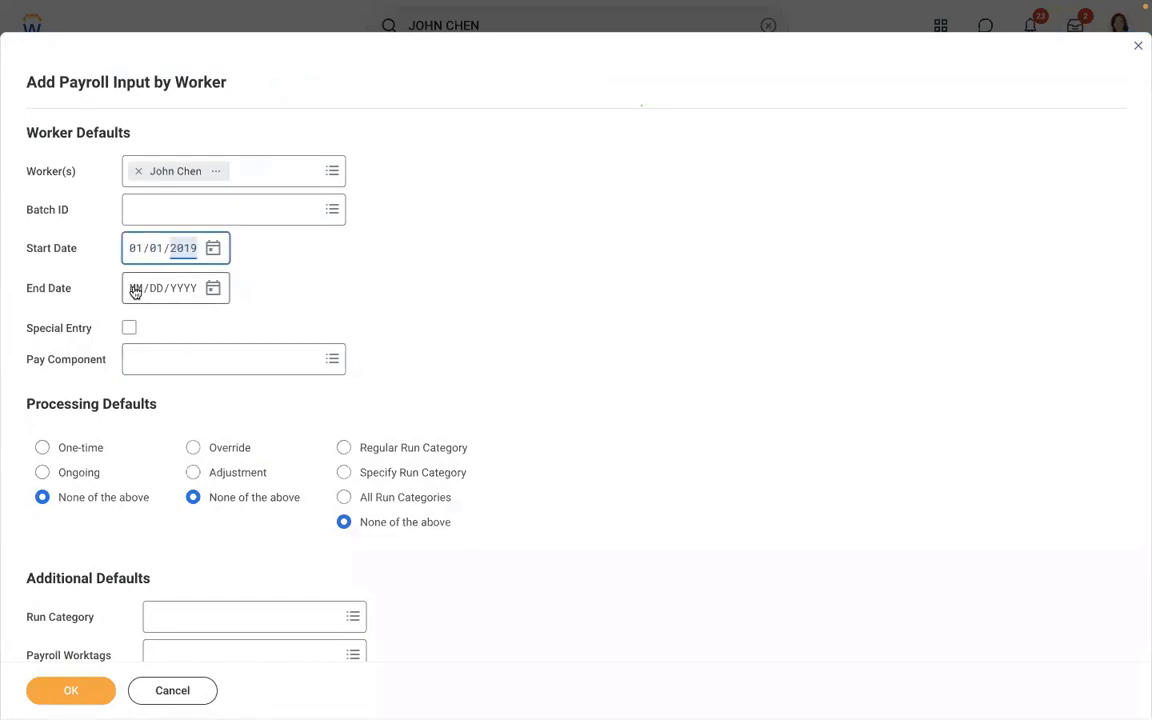
pyautogui.click(135, 291)
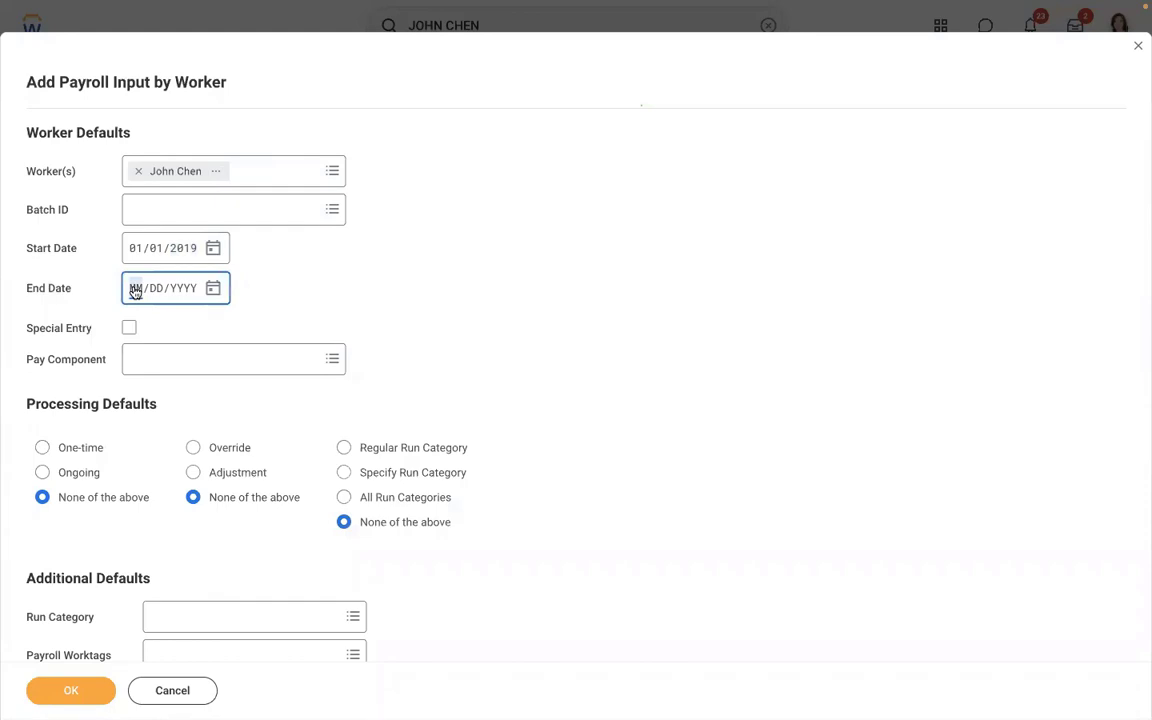
pyautogui.write('01/31/')
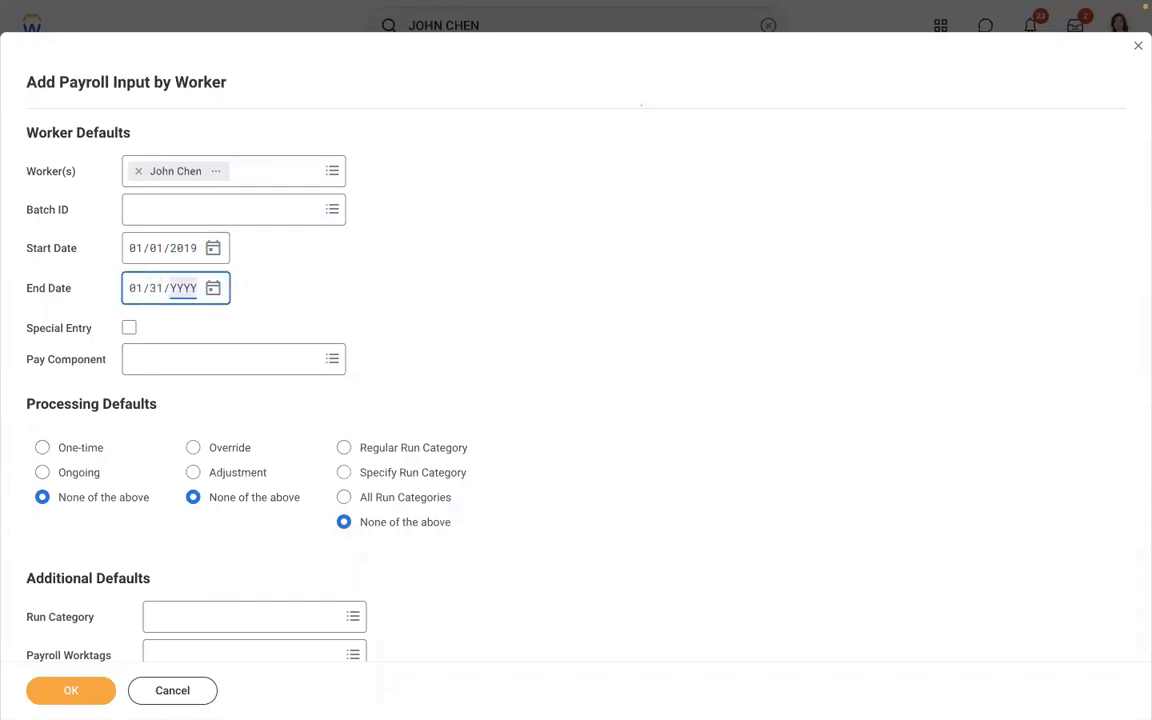
pyautogui.write('2019')
pyautogui.click(416, 262)
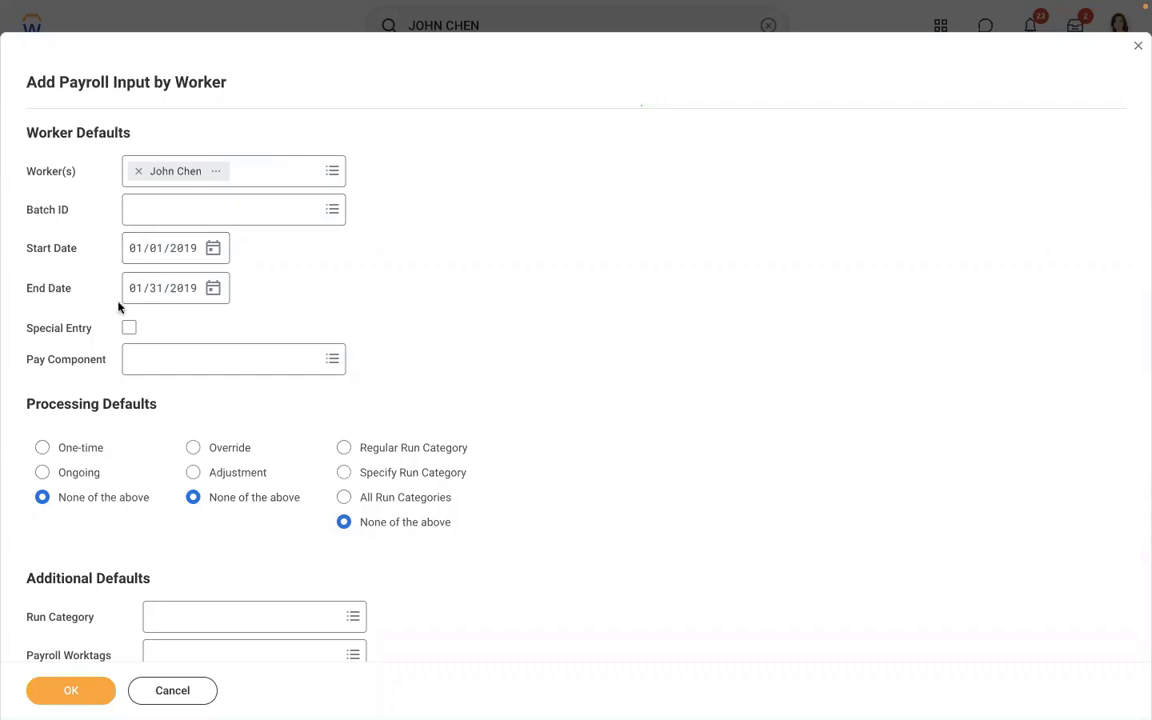
# - Choose pay component AMD - Loan Payment [USA], One-time, and Regular run category, then continue
pyautogui.click(170, 356)
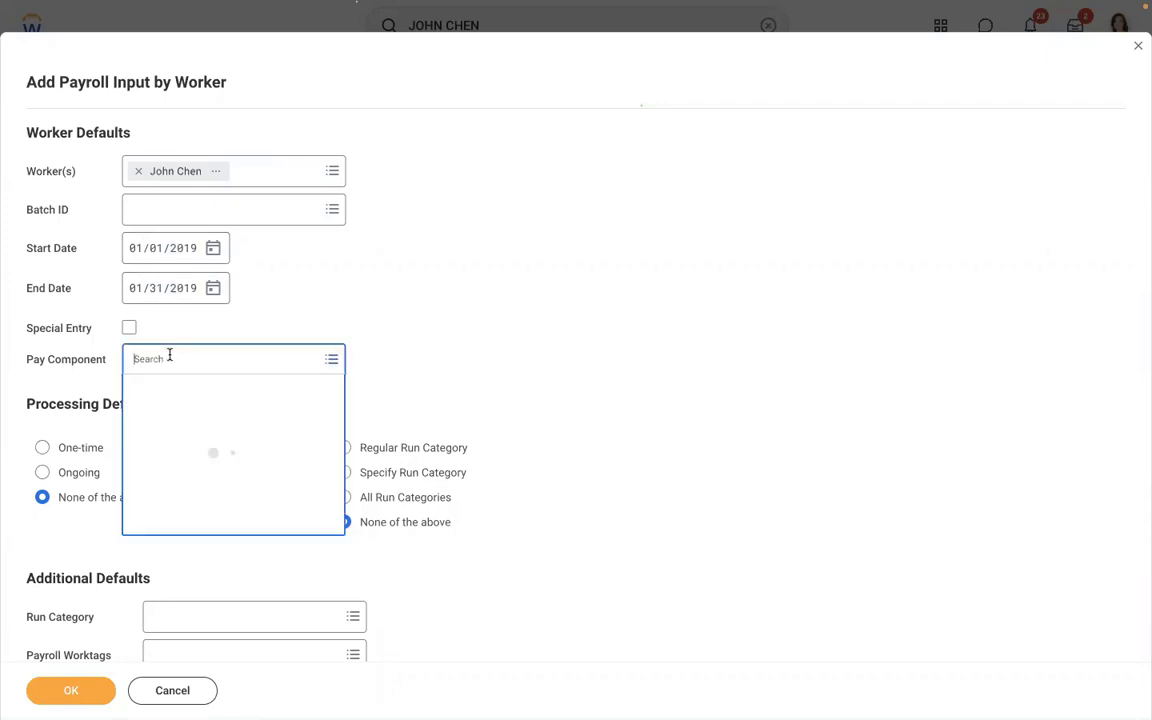
pyautogui.write('amd')
pyautogui.press('Return')
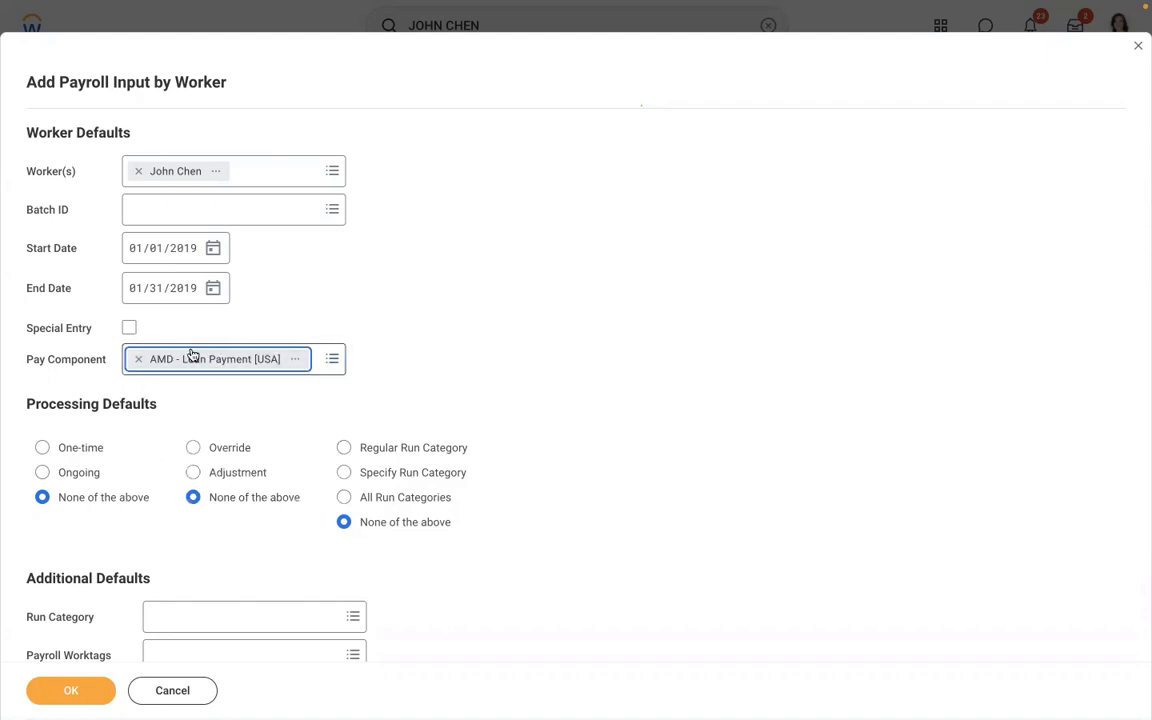
pyautogui.scroll(-3, 378, 285)
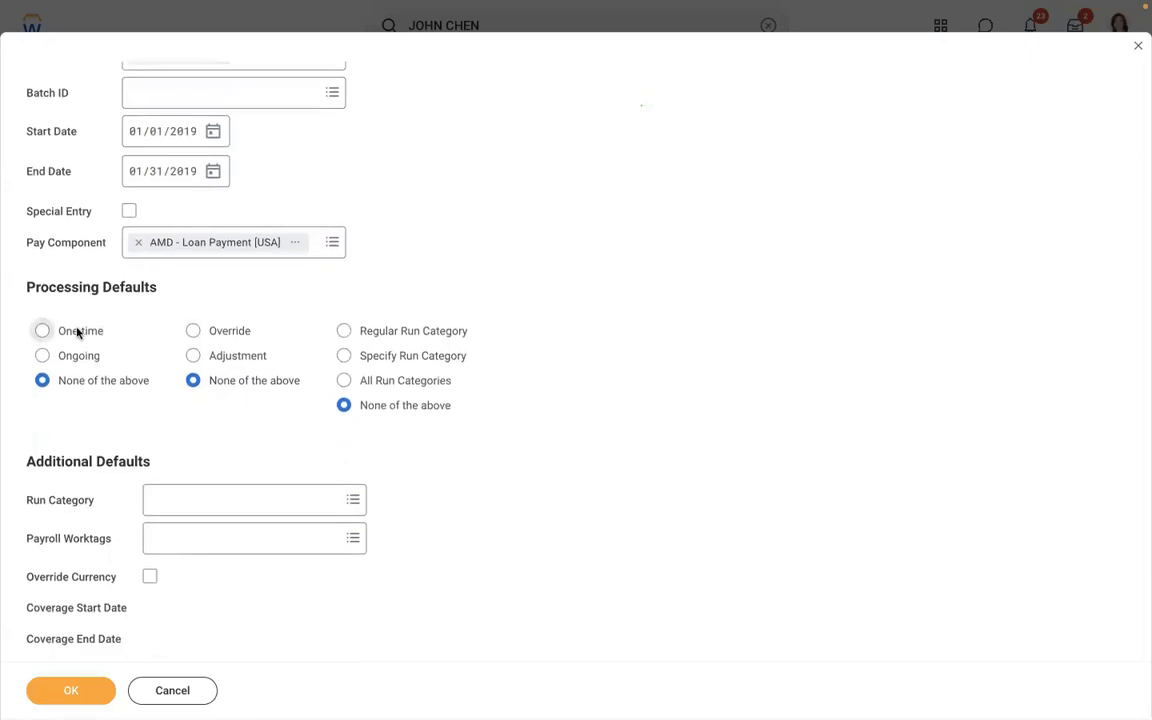
pyautogui.click(77, 331)
pyautogui.click(342, 332)
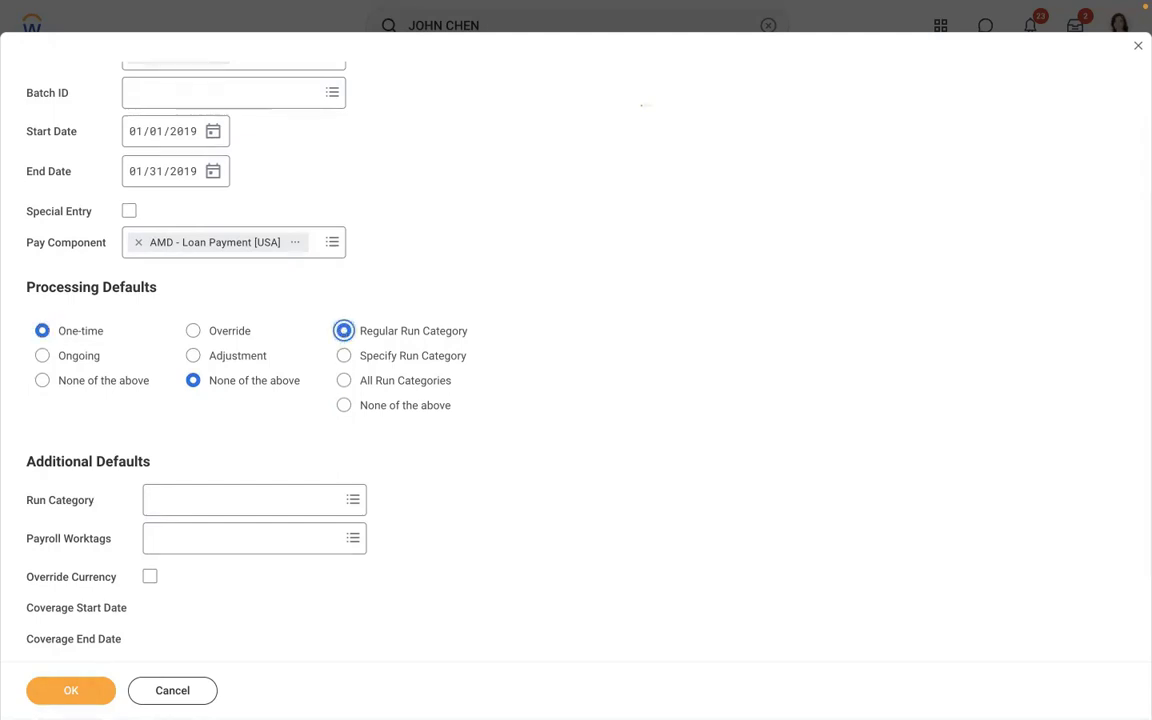
pyautogui.click(60, 695)
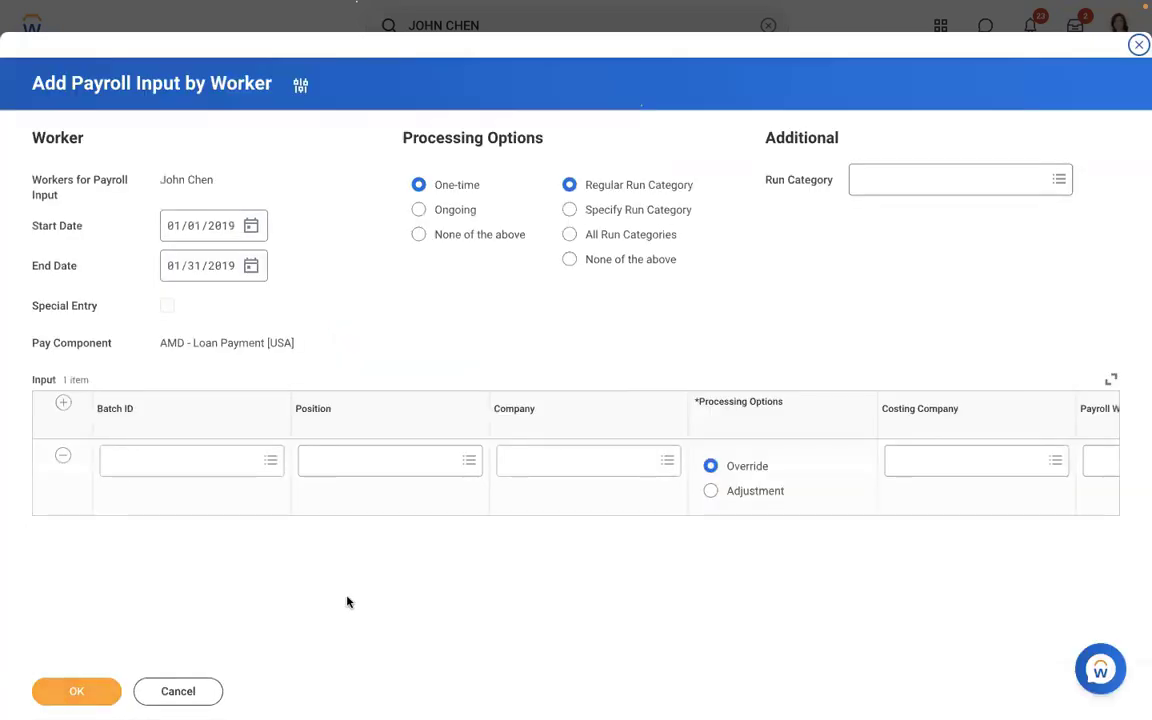
# - Add an Amount of 10000 with comment 'Manager approved to process 10000 USD as loan amount' and submit
pyautogui.click(849, 507)
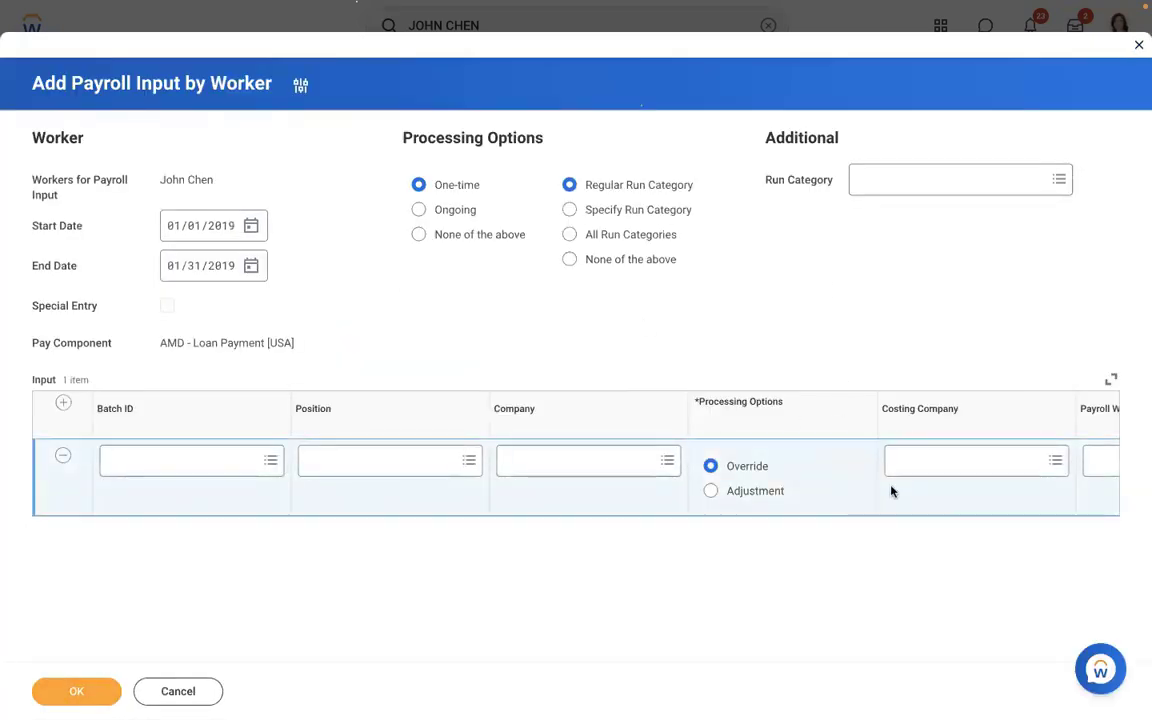
pyautogui.hscroll(2, 825, 494)
pyautogui.hscroll(10, 826, 494)
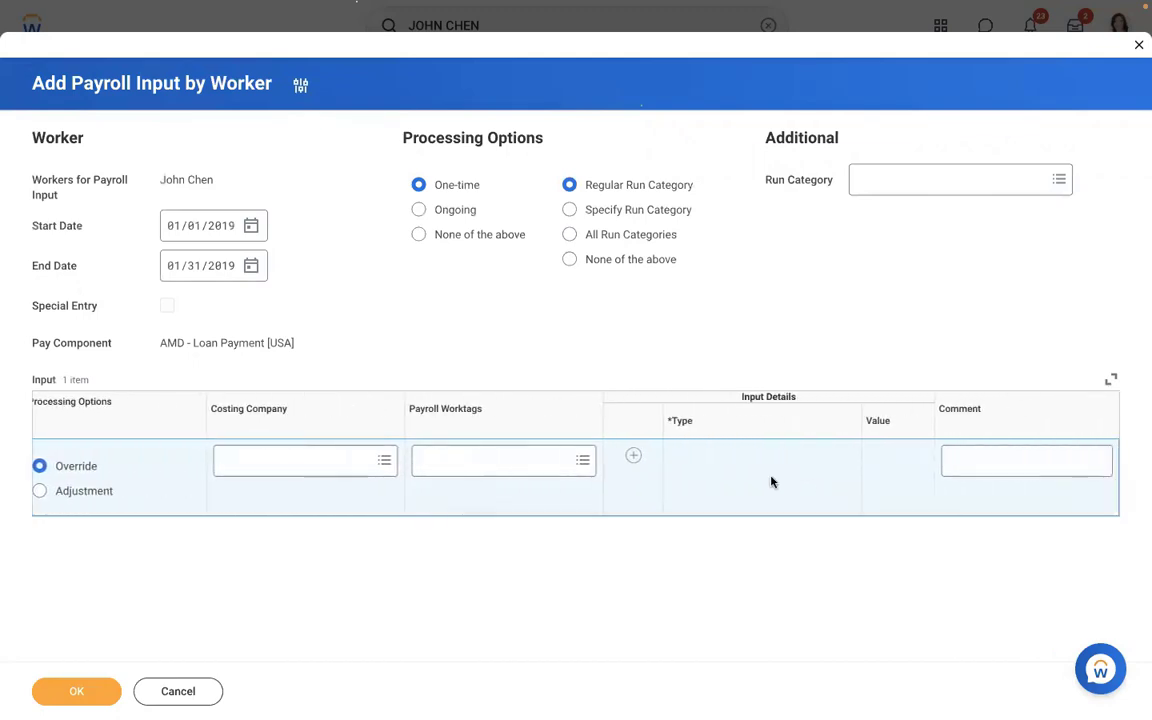
pyautogui.click(633, 459)
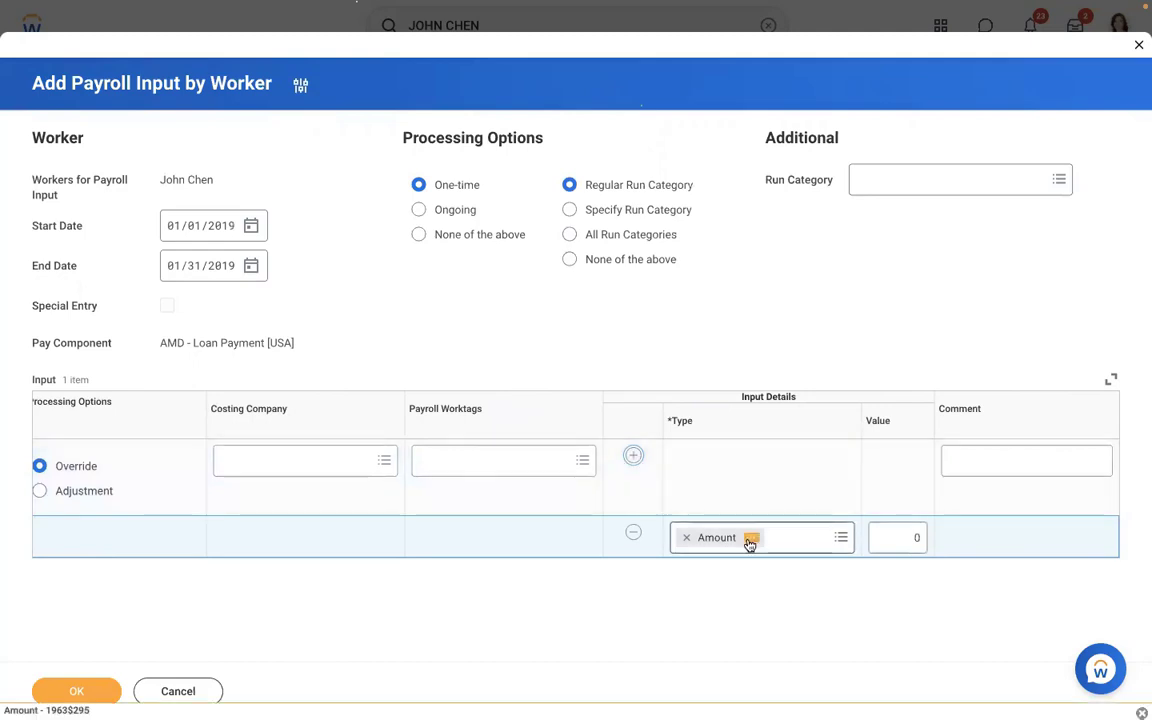
pyautogui.click(885, 537)
pyautogui.write('10000')
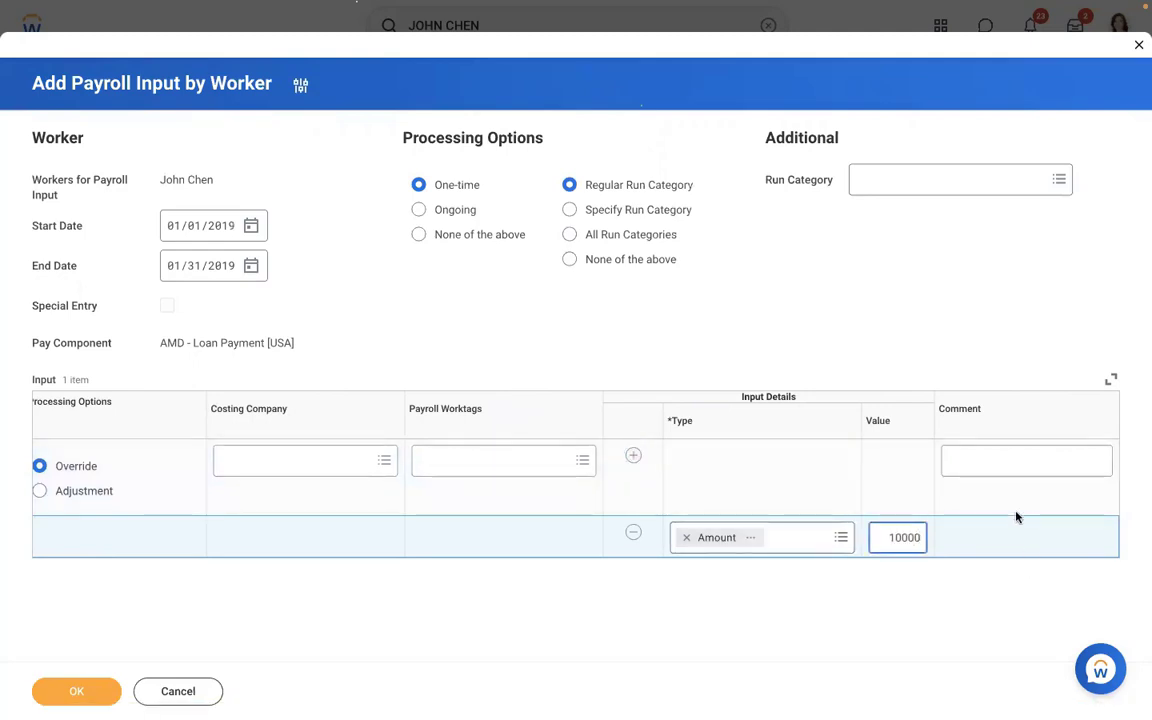
pyautogui.click(984, 459)
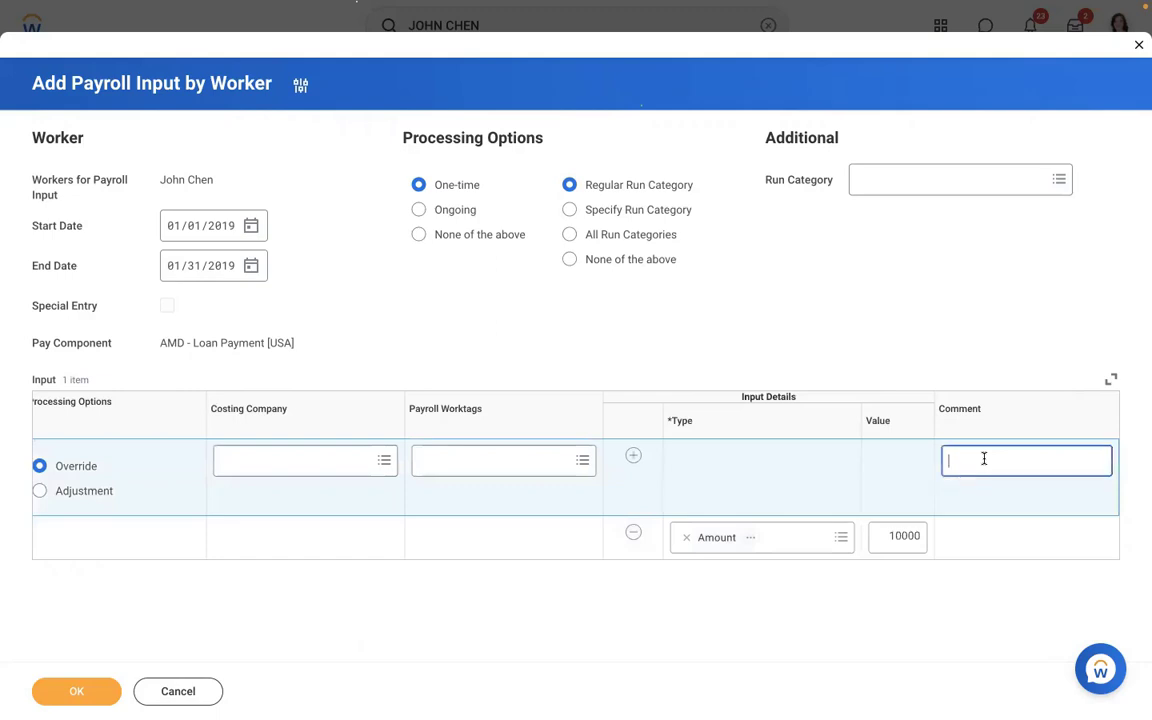
pyautogui.write('Manager approved to')
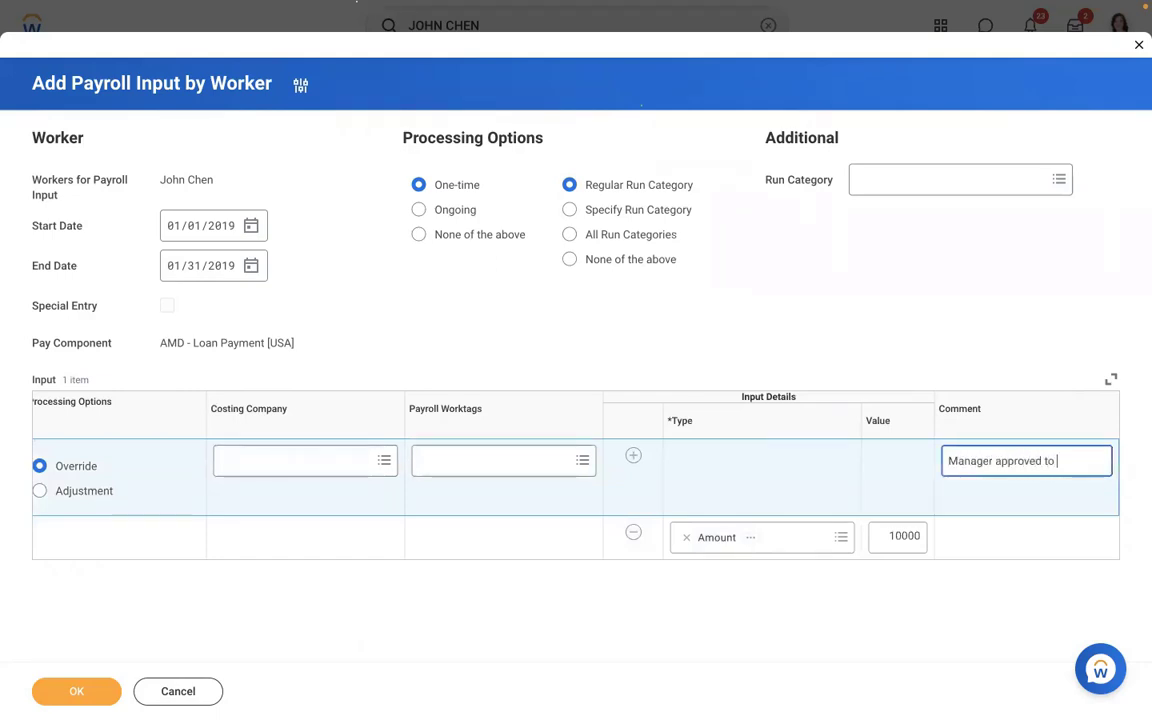
pyautogui.write(' process 1')
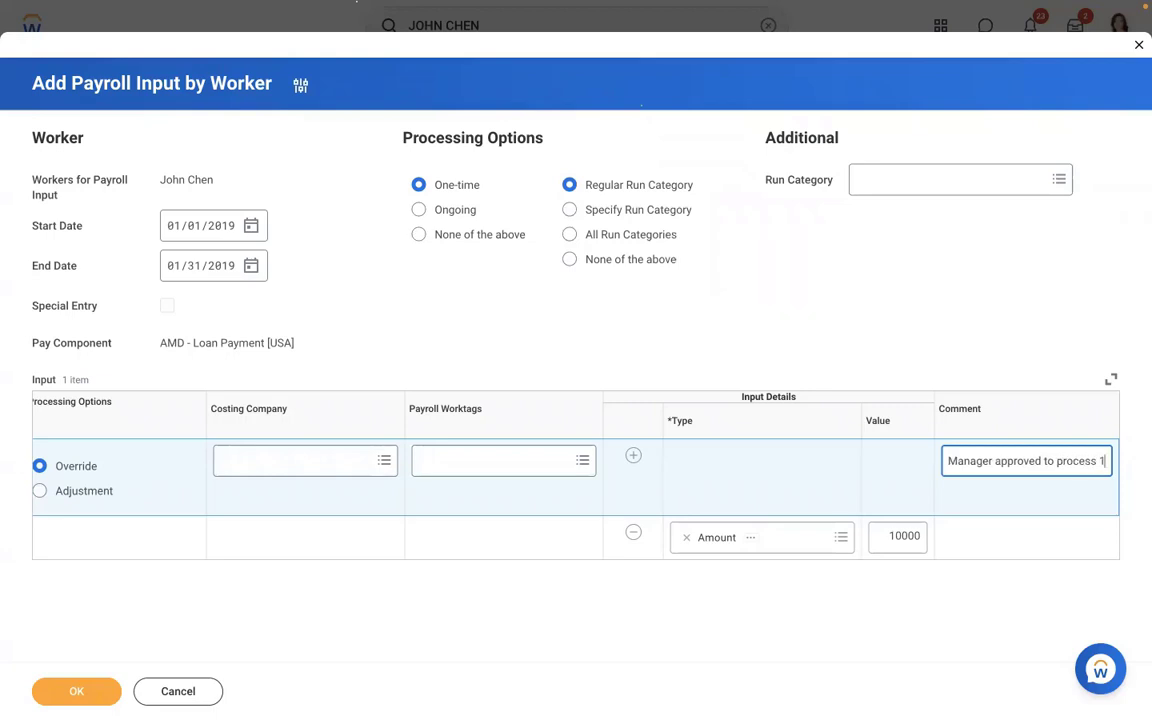
pyautogui.write('0000 U')
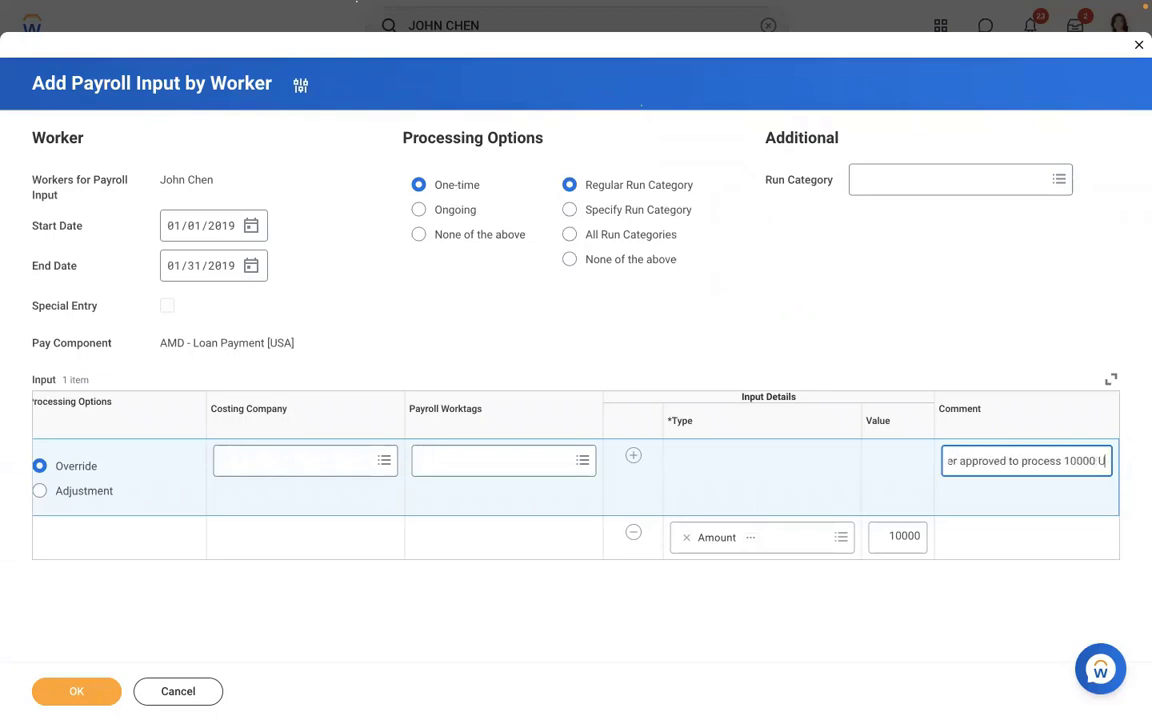
pyautogui.write('SD as loan amount')
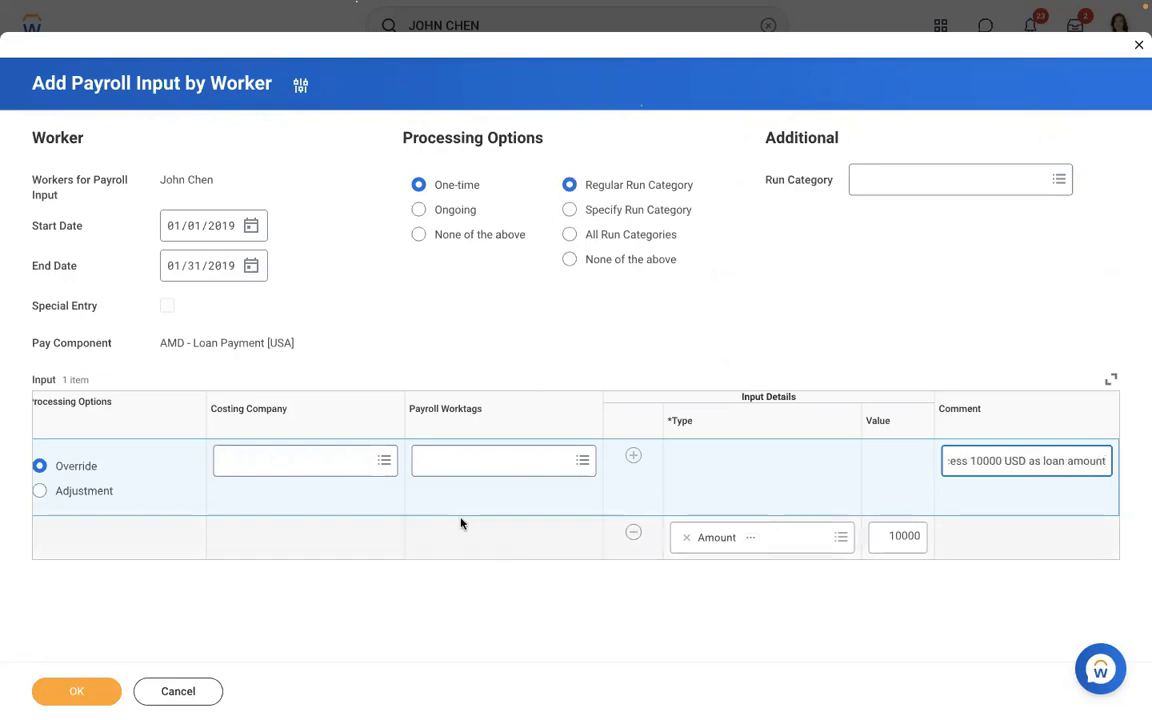
pyautogui.click(53, 693)
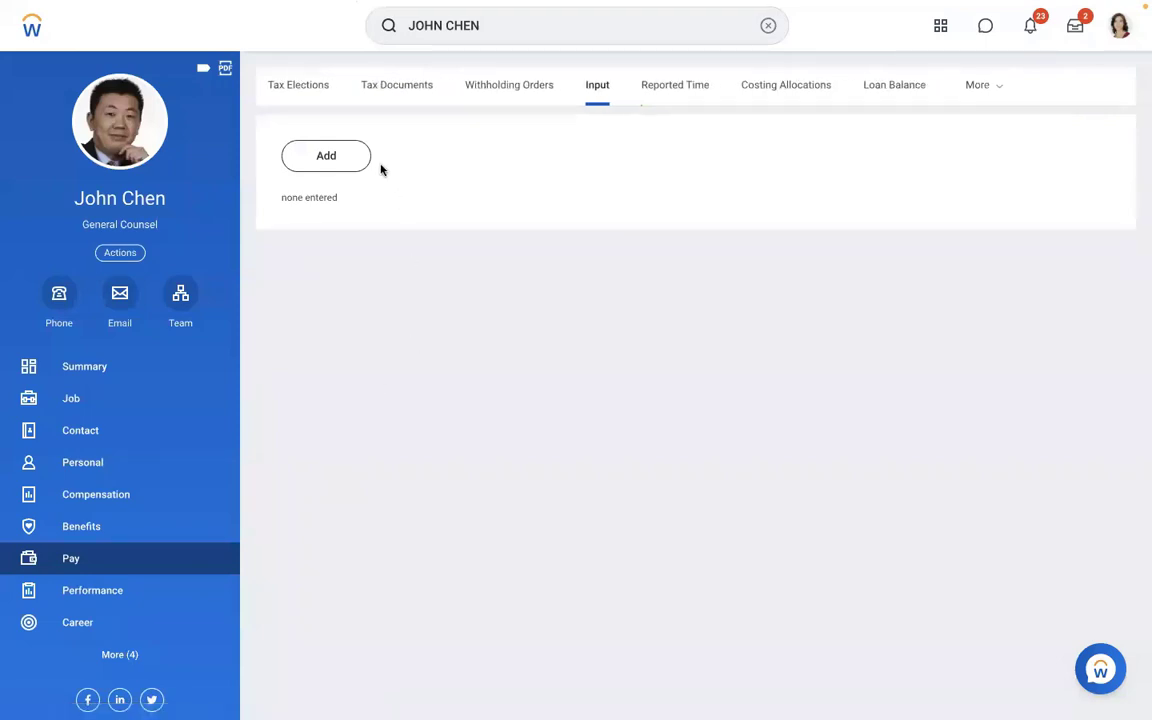
# - From the worker's Results, choose Pay Calculation > Re-Calculate on the in-progress 01/15/2019 payroll
pyautogui.click(990, 85)
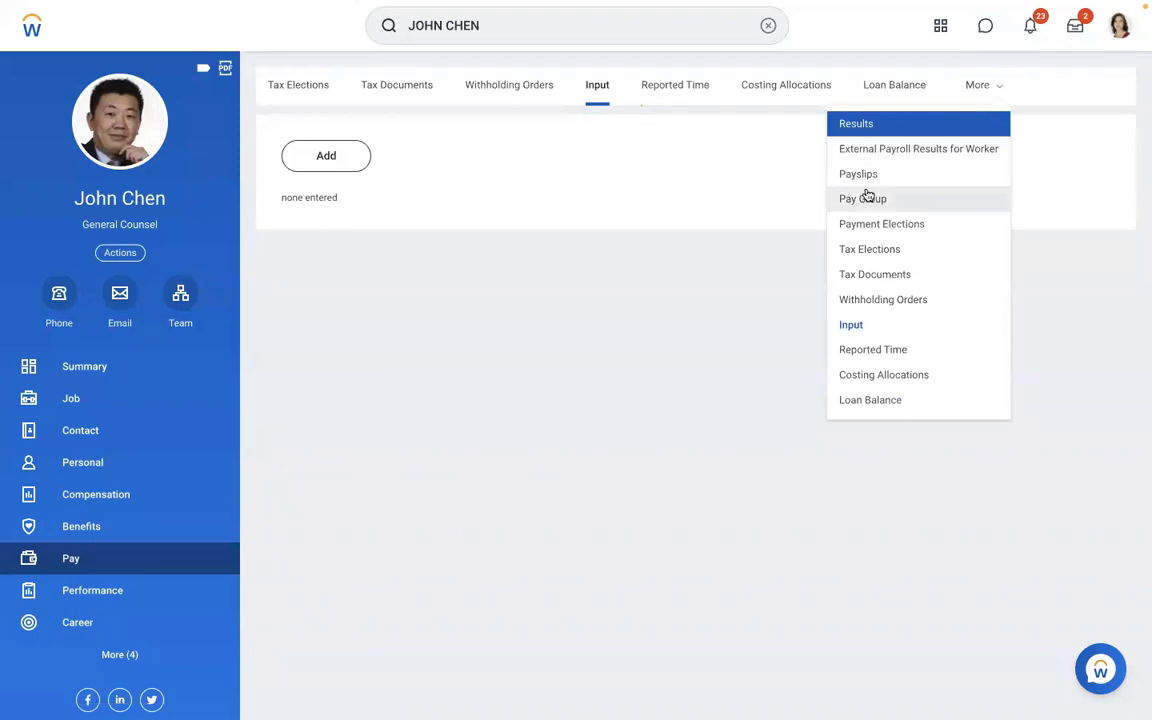
pyautogui.click(866, 124)
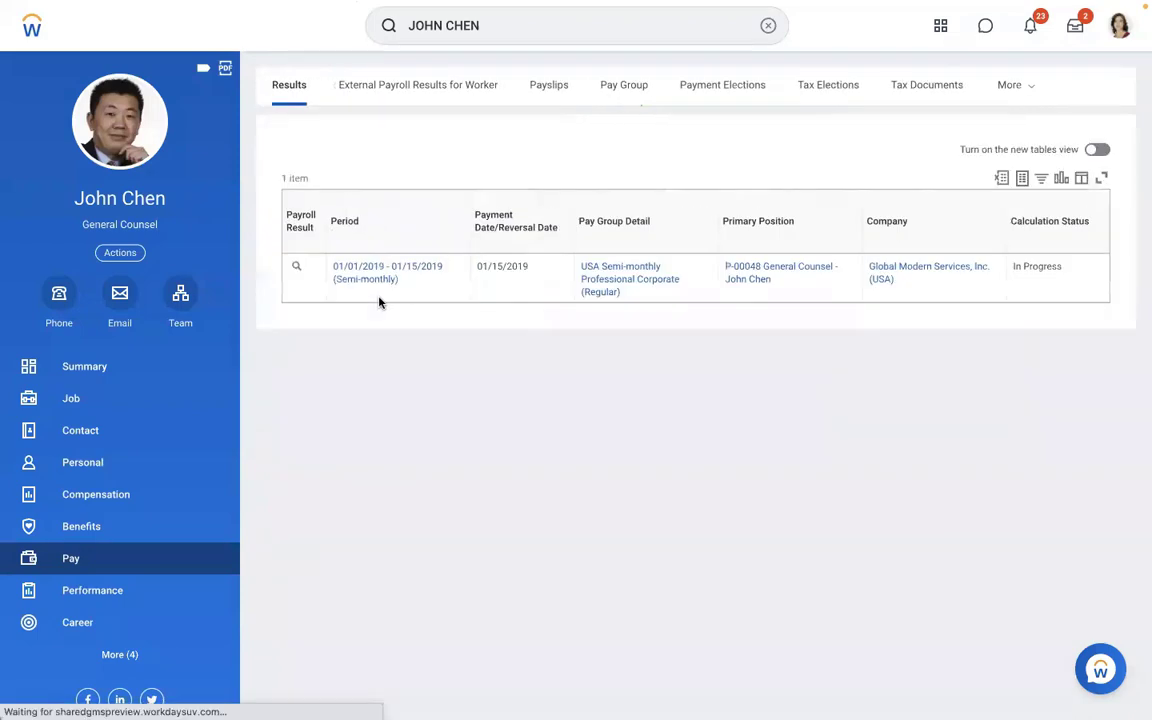
pyautogui.click(310, 269)
pyautogui.moveTo(386, 459)
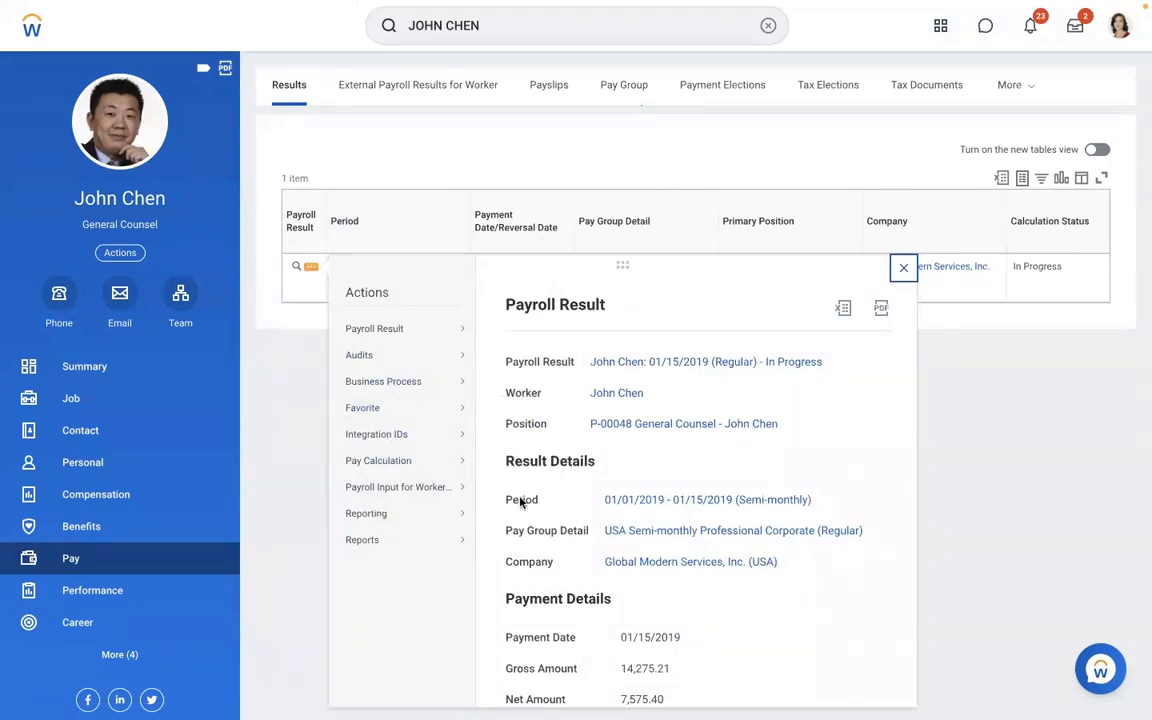
pyautogui.click(524, 541)
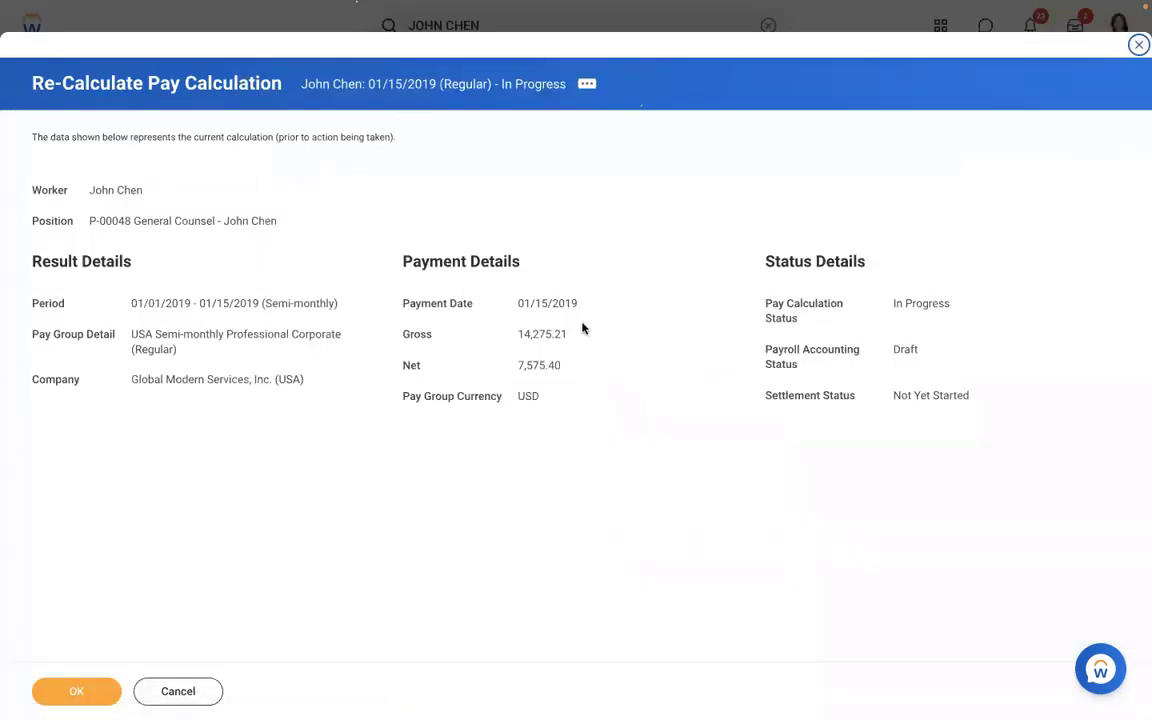
# - Confirm re-calculating the 01/15/2019 pay calculation, currently gross 14,275.21 and net 7,575.40
pyautogui.moveTo(571, 334); pyautogui.dragTo(488, 335)
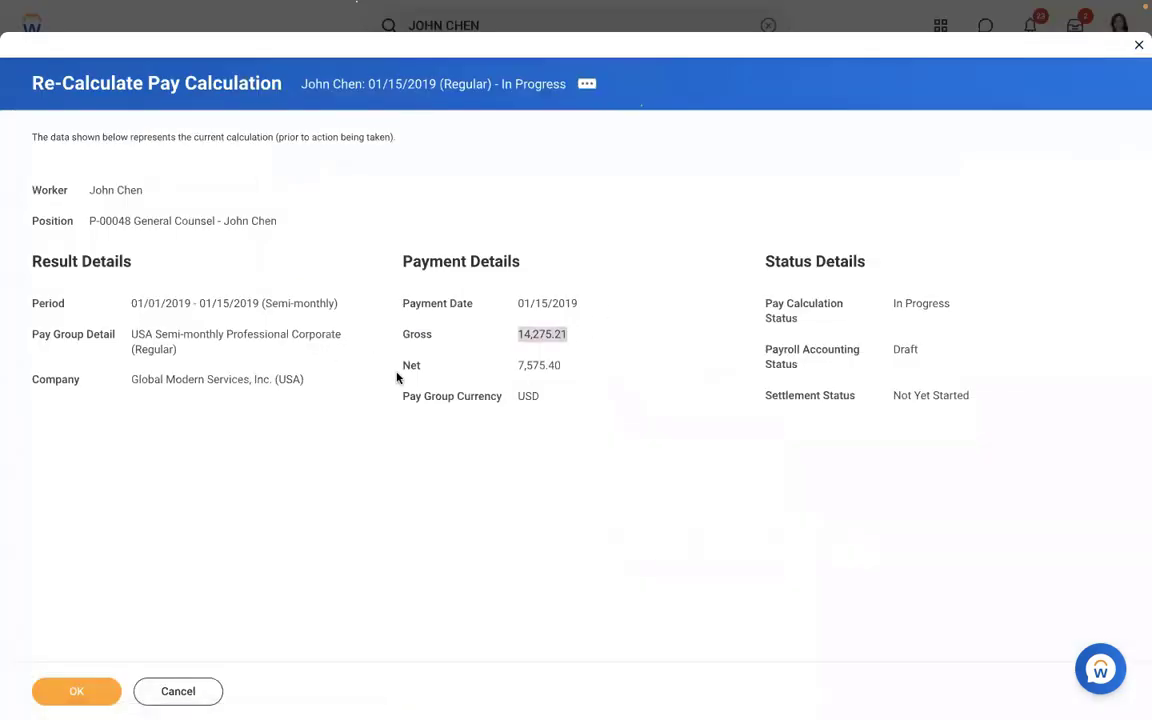
pyautogui.click(68, 692)
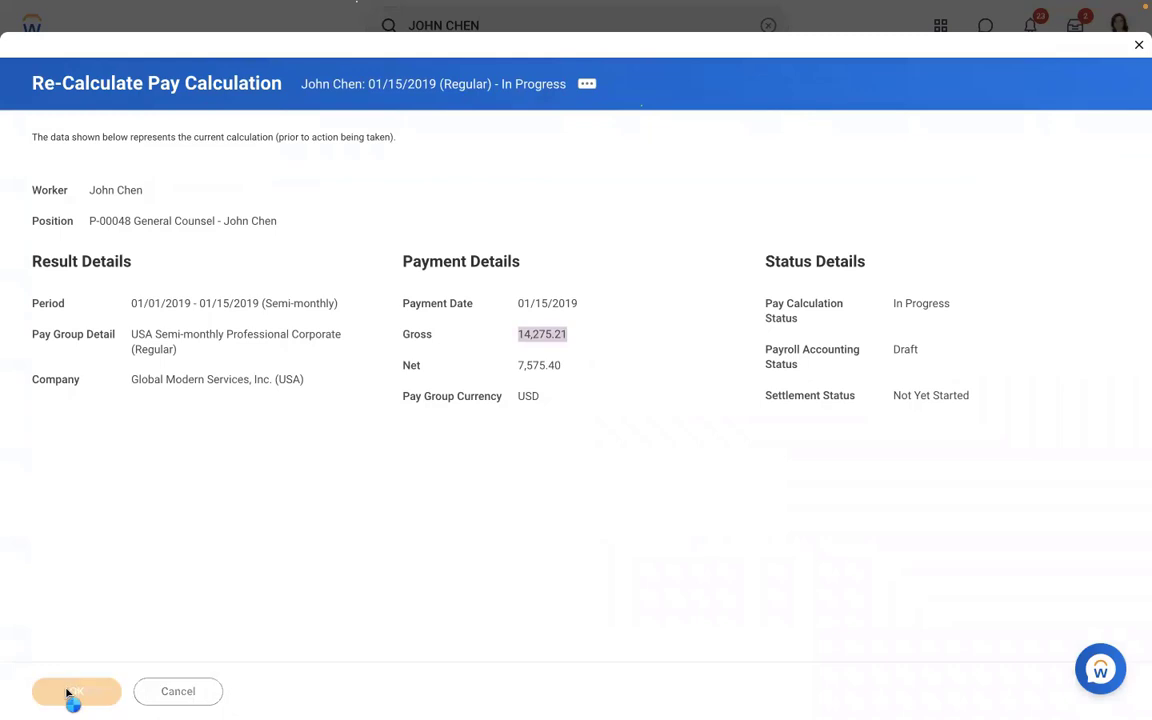
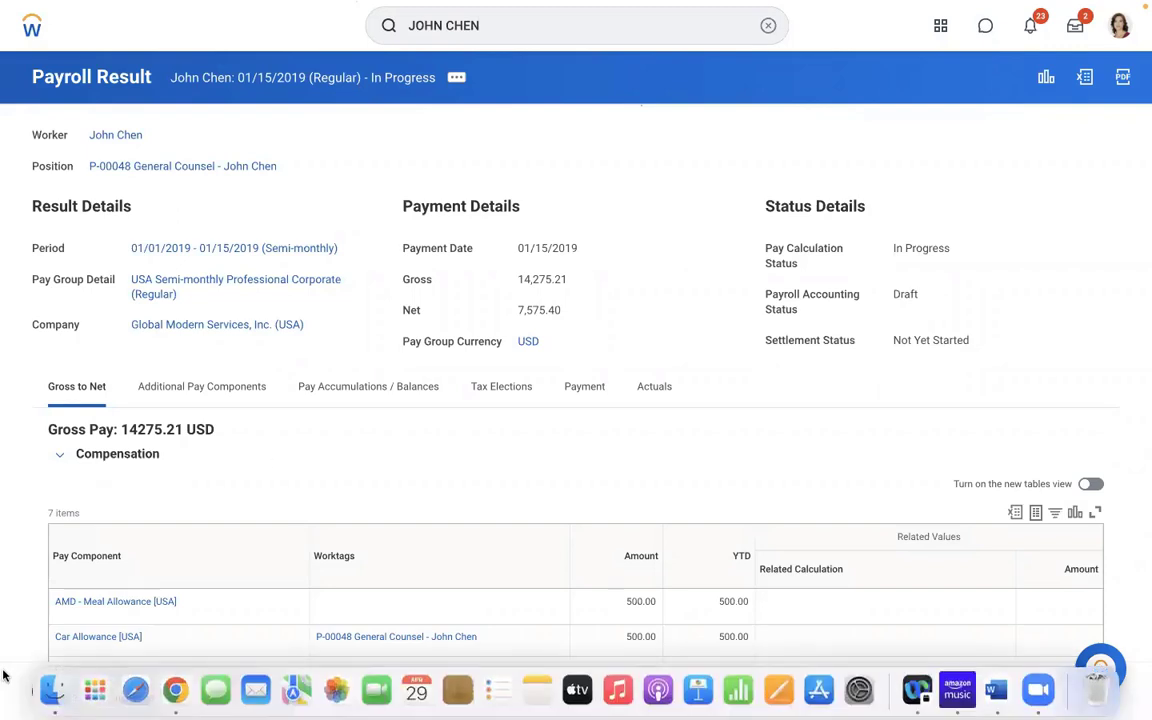
# - Open the AMD - Loan Payment earning in the Edit Earning task
pyautogui.moveTo(584, 249); pyautogui.dragTo(517, 247)
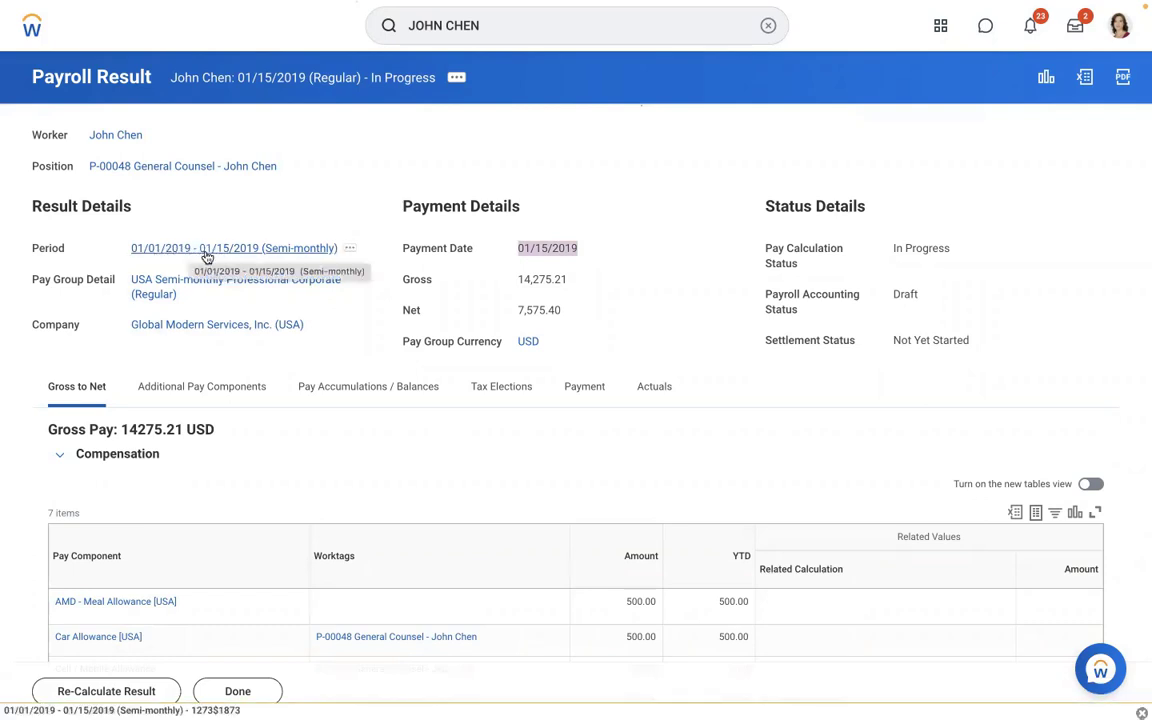
pyautogui.click(297, 209)
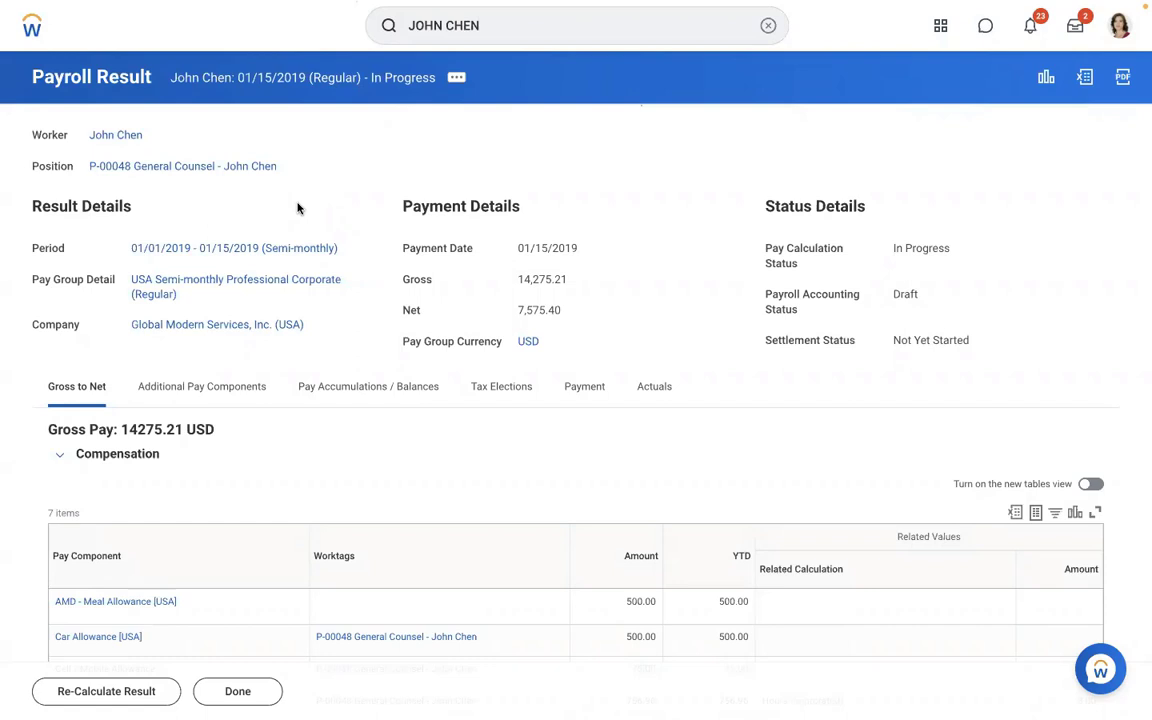
pyautogui.click(766, 27)
pyautogui.write('edit ')
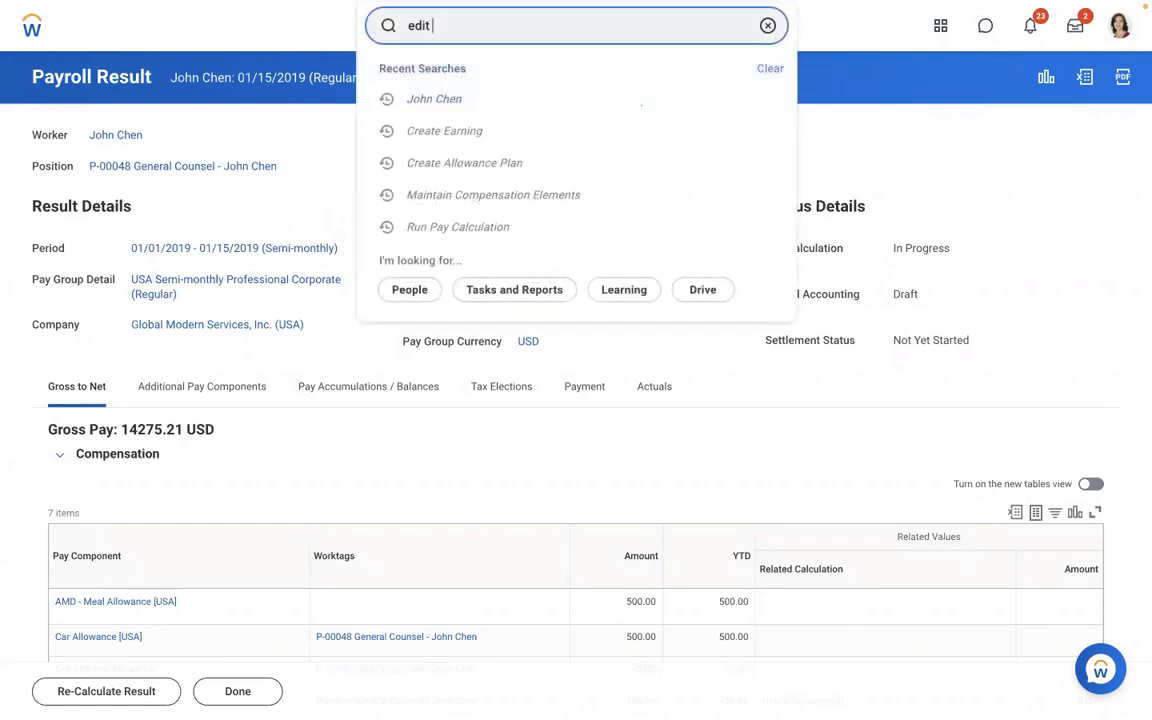
pyautogui.write('earning')
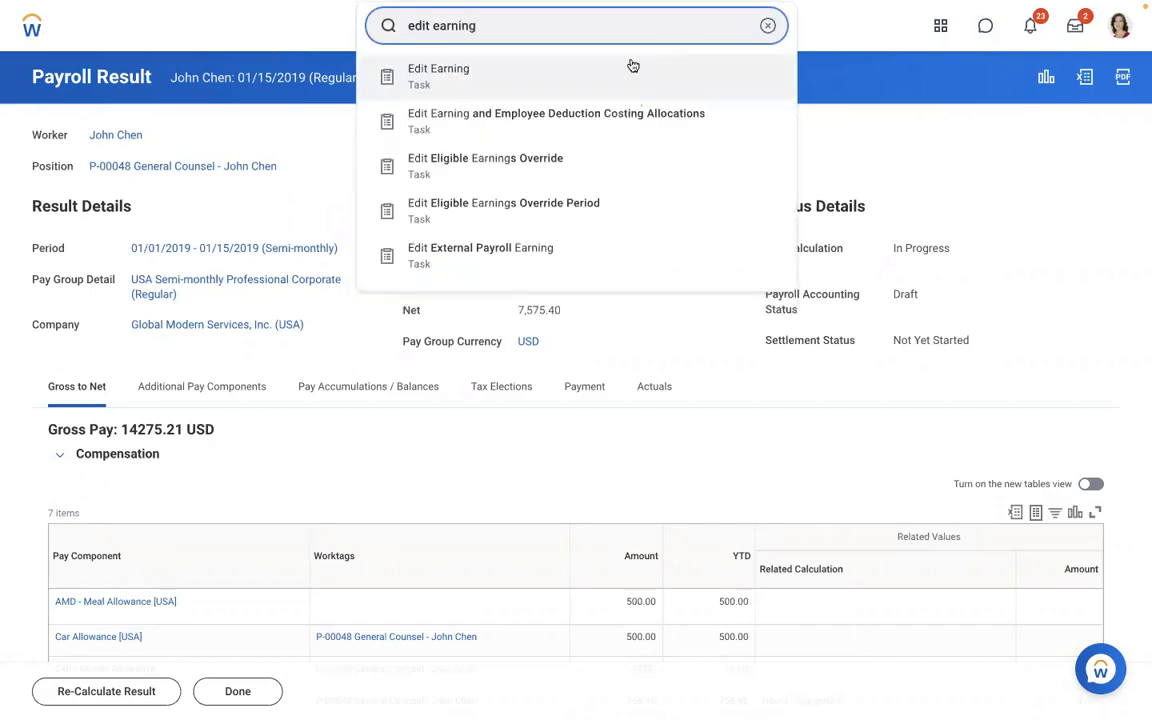
pyautogui.click(530, 67)
pyautogui.click(455, 210)
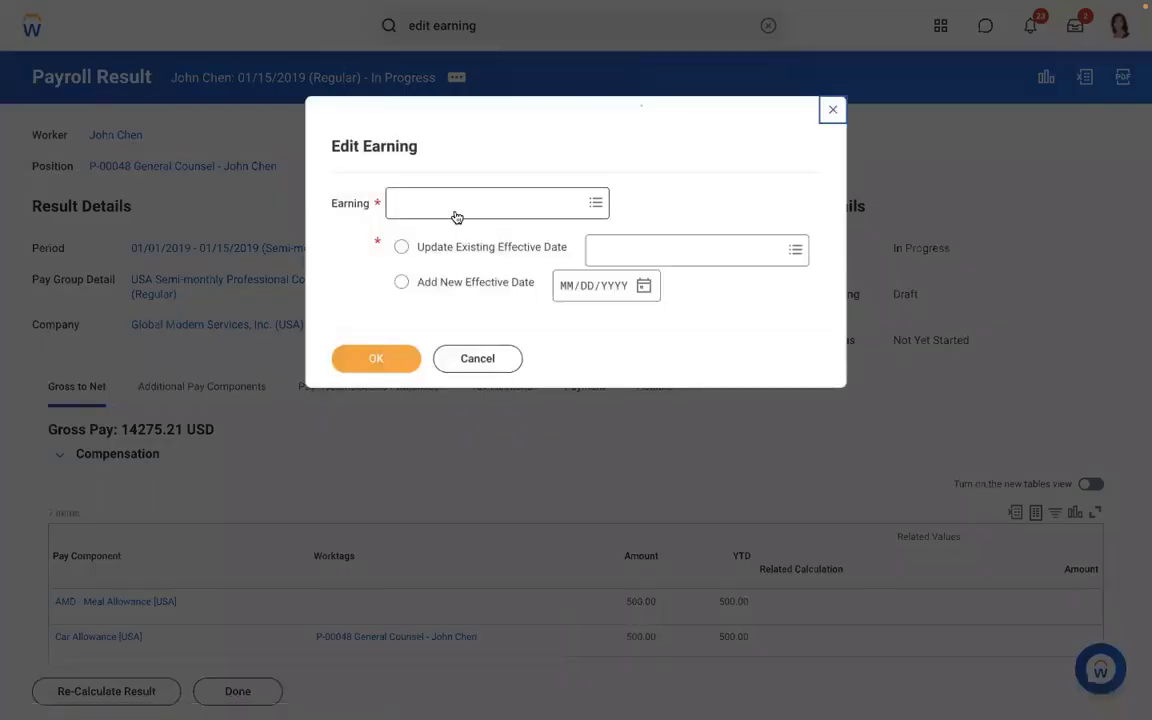
pyautogui.write('amd')
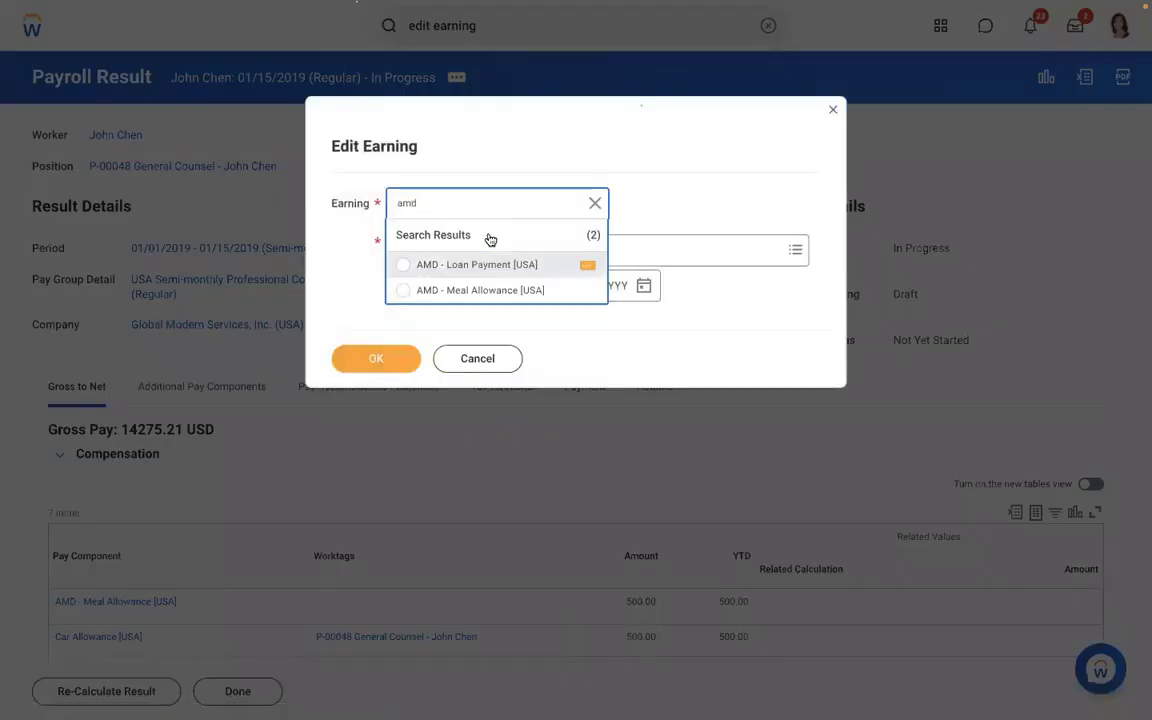
pyautogui.click(460, 266)
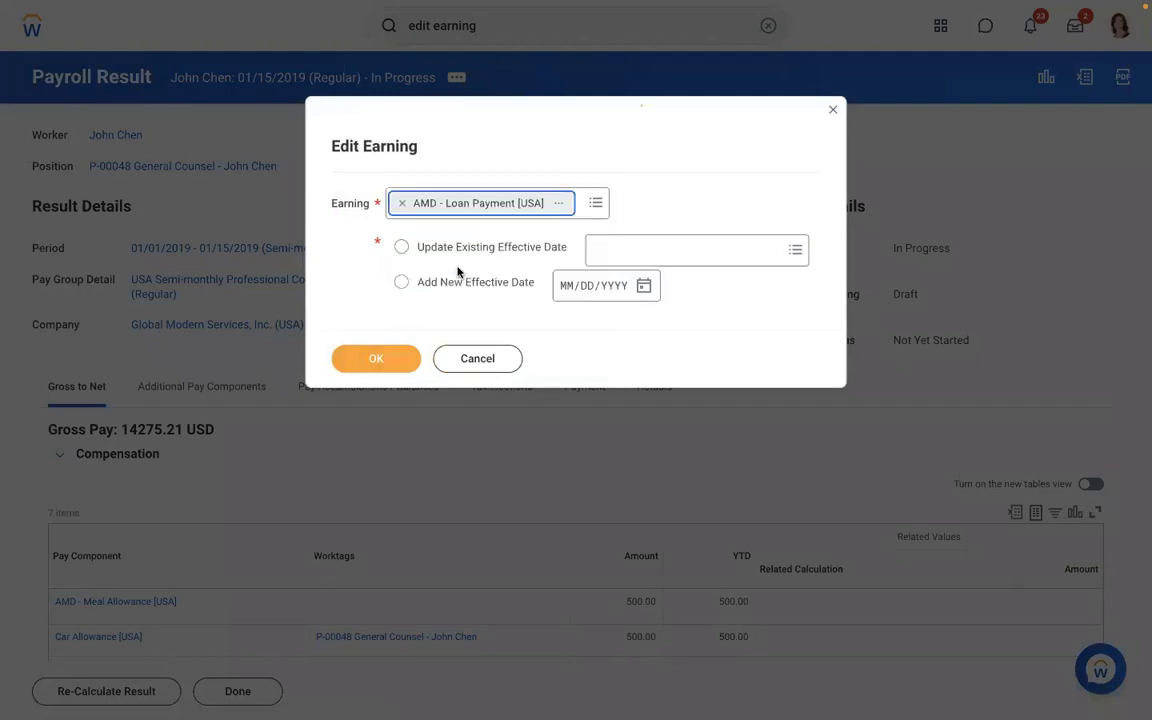
pyautogui.click(388, 360)
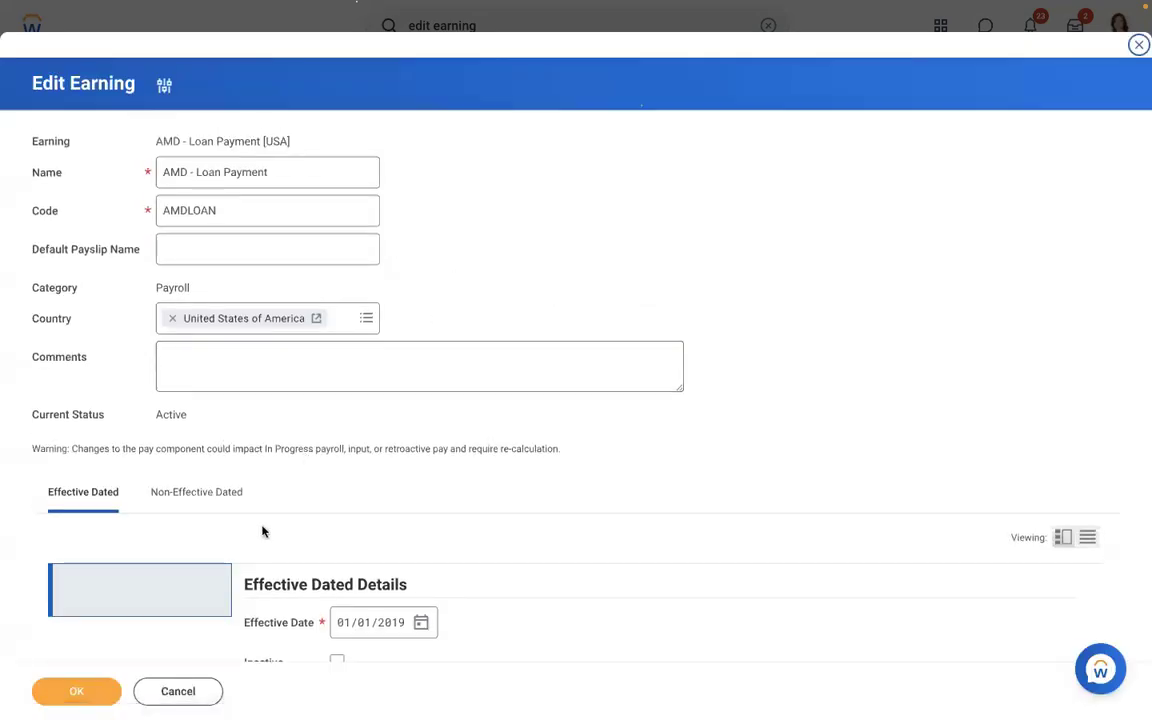
# - Add Adds to Gross [CAN USA] to the earning's pay component groups and save
pyautogui.click(200, 494)
pyautogui.scroll(-3, 571, 264)
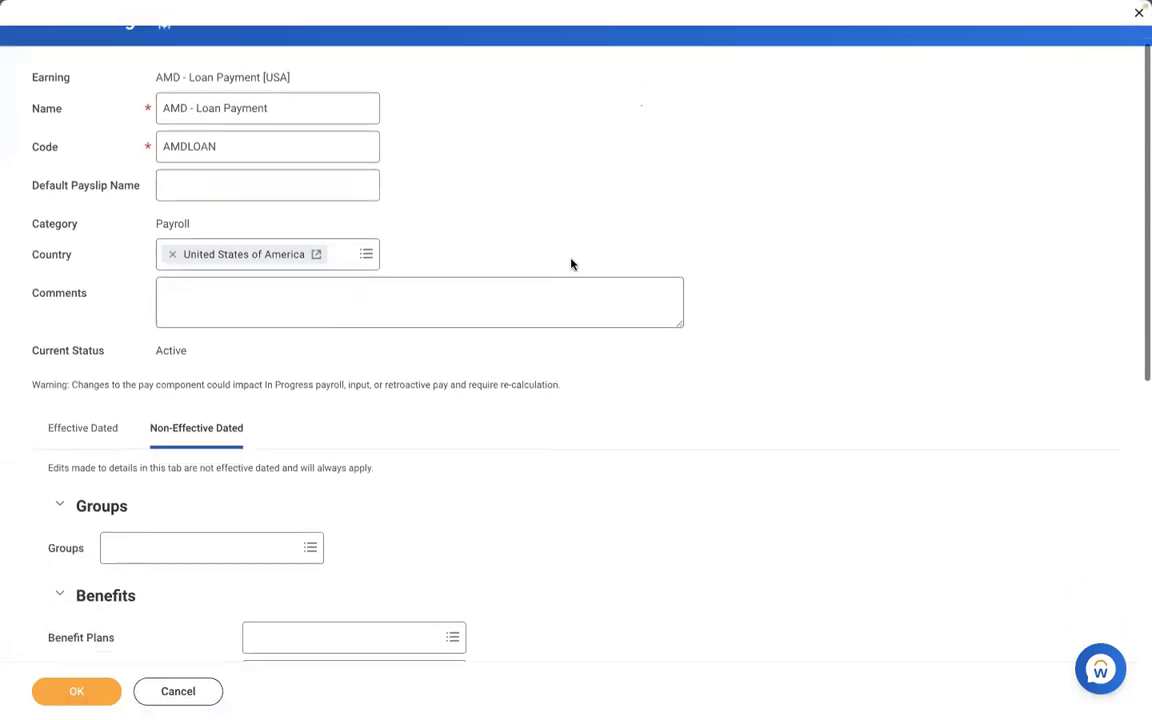
pyautogui.click(181, 418)
pyautogui.write('a')
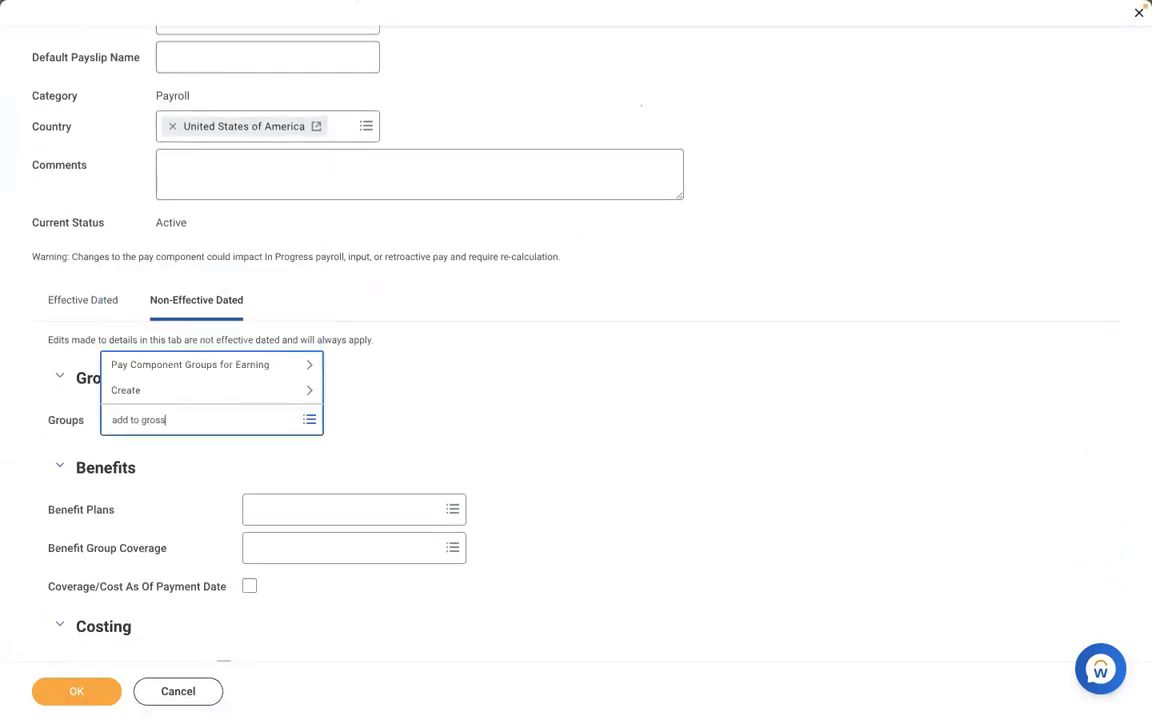
pyautogui.write('dd to gross')
pyautogui.press('Return')
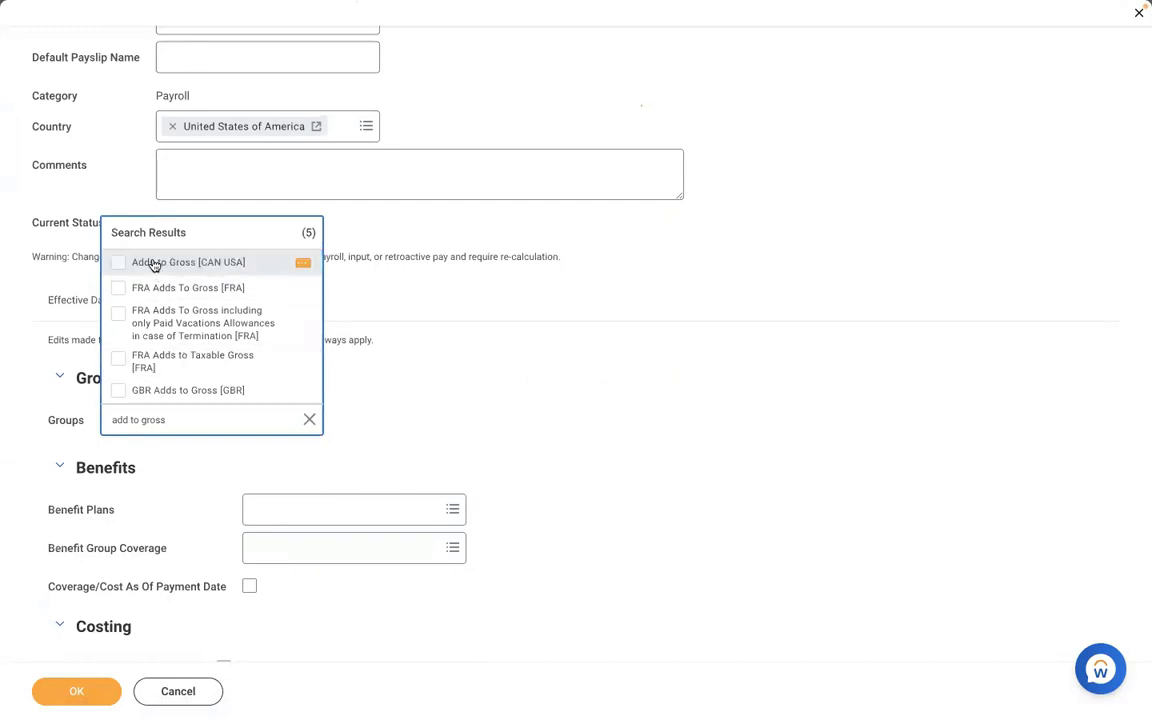
pyautogui.click(153, 264)
pyautogui.click(435, 384)
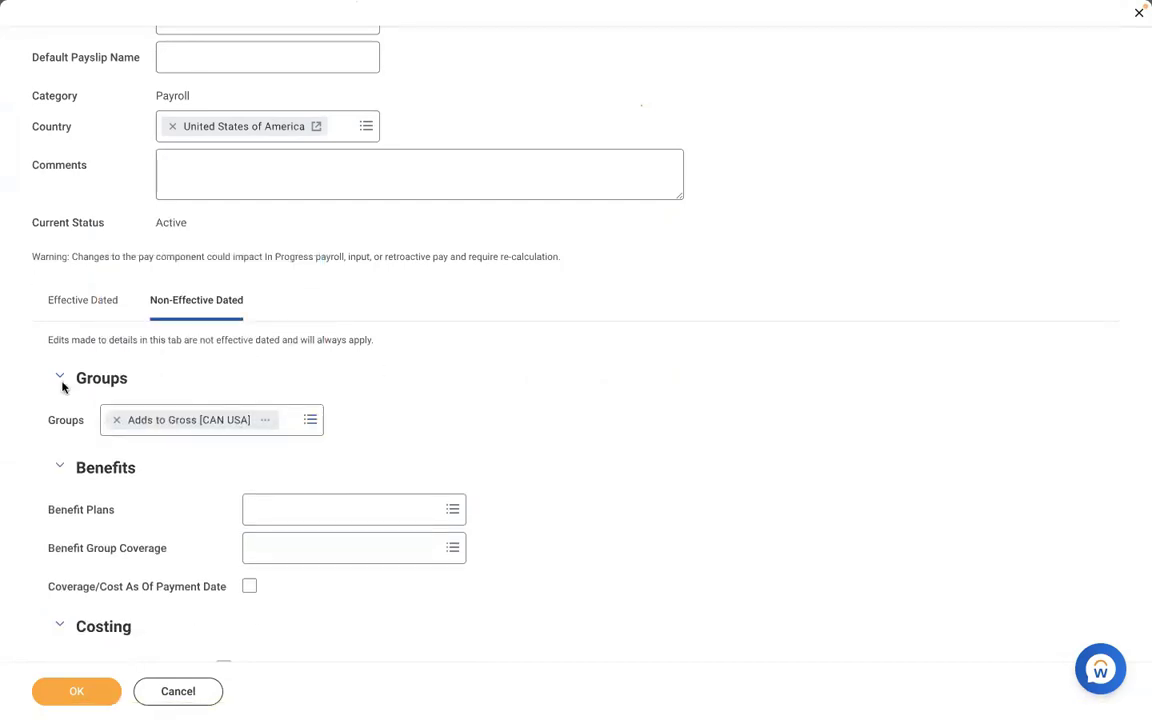
pyautogui.click(92, 689)
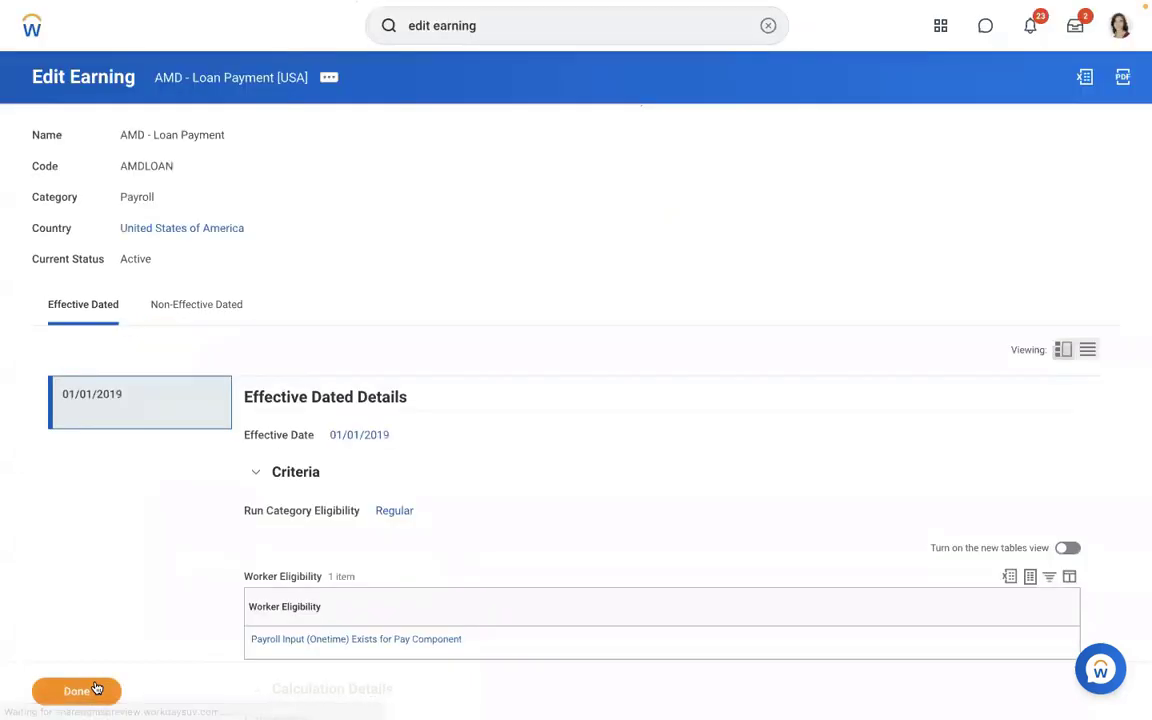
pyautogui.click(766, 25)
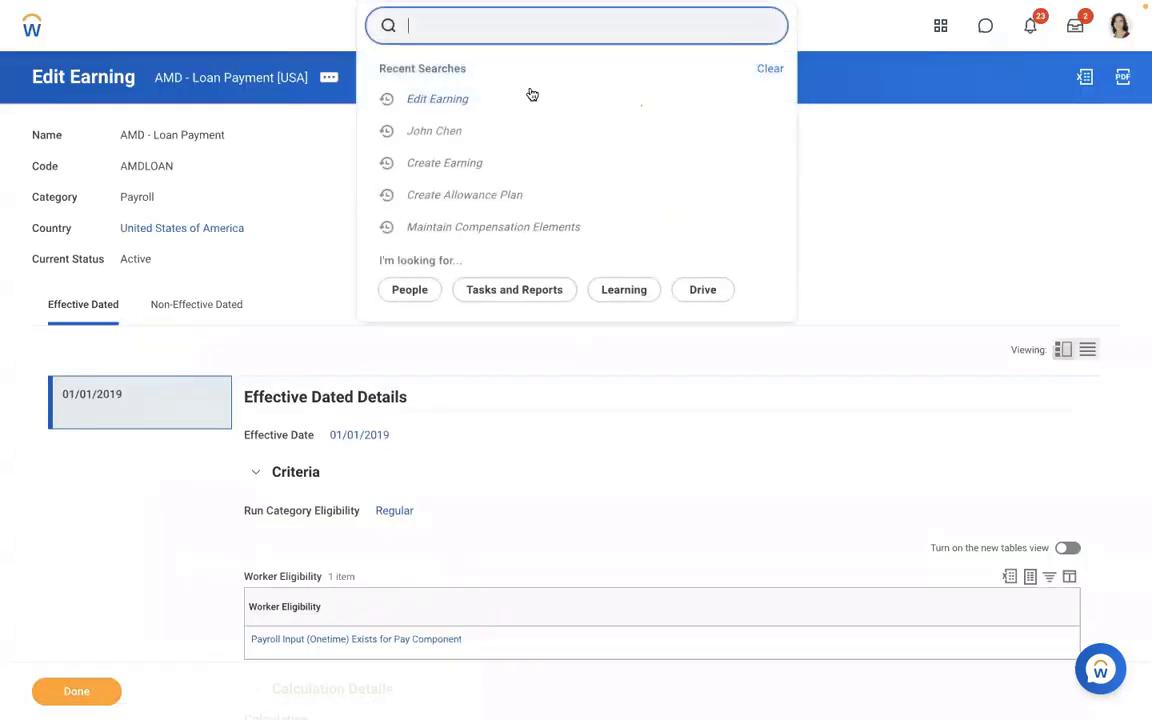
# - Search for the worker and show the payroll results on his Pay tab
pyautogui.click(536, 229)
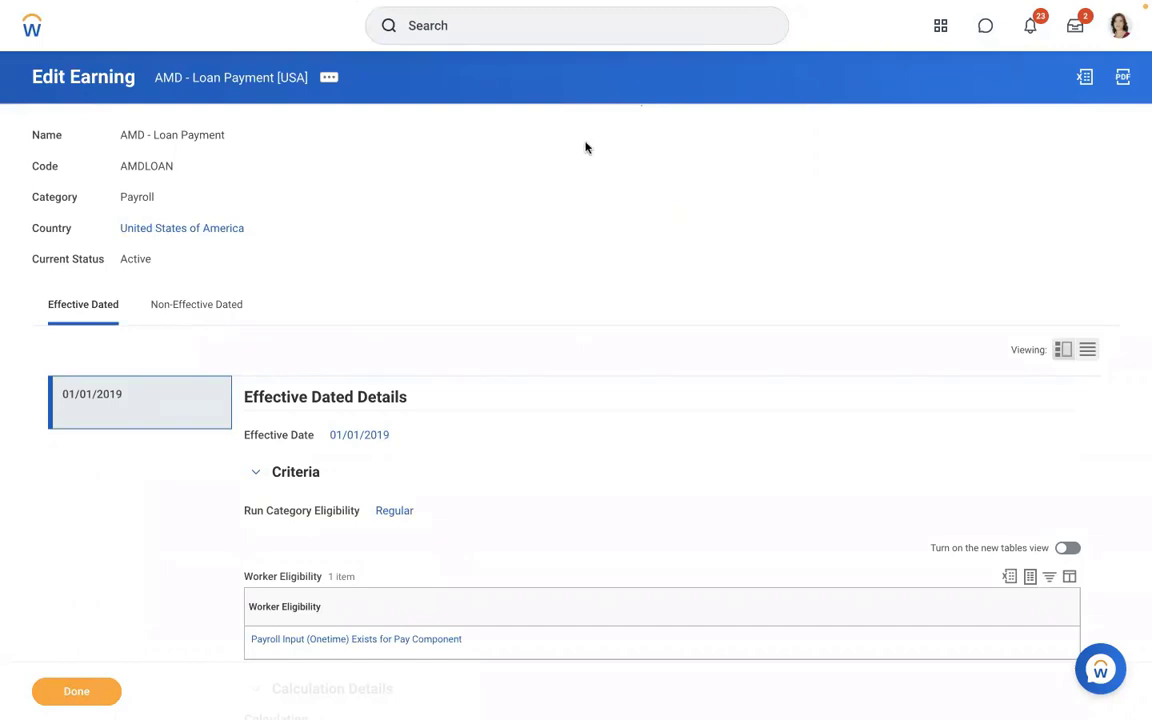
pyautogui.click(476, 37)
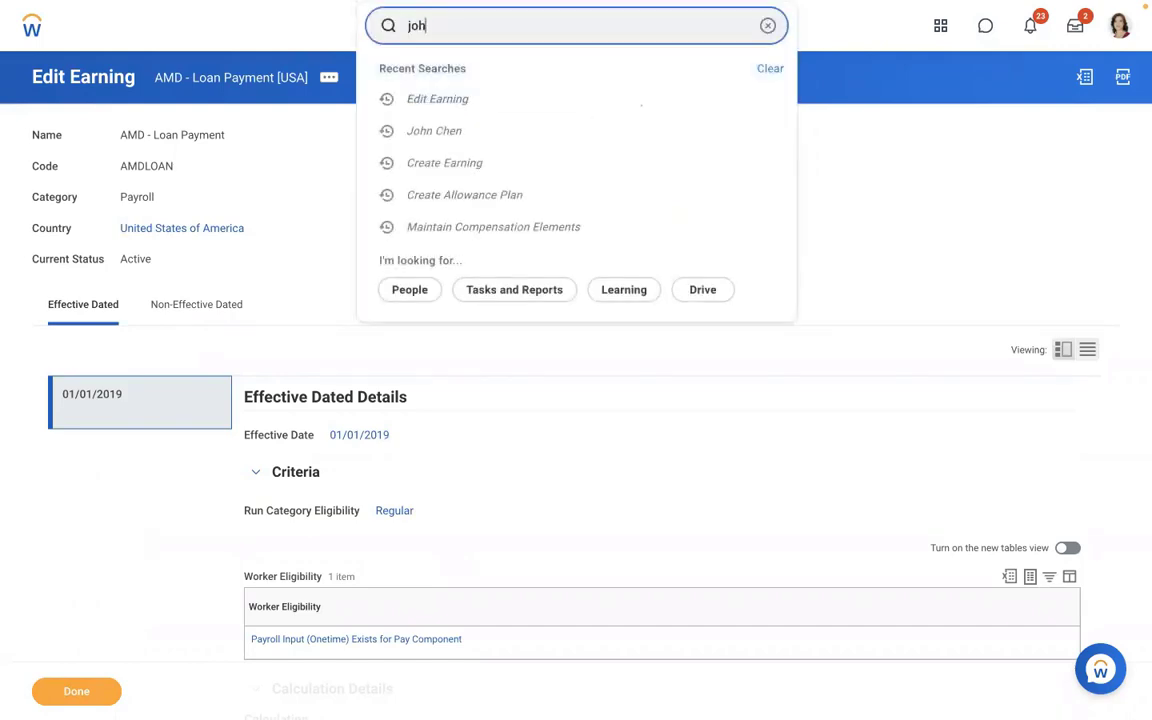
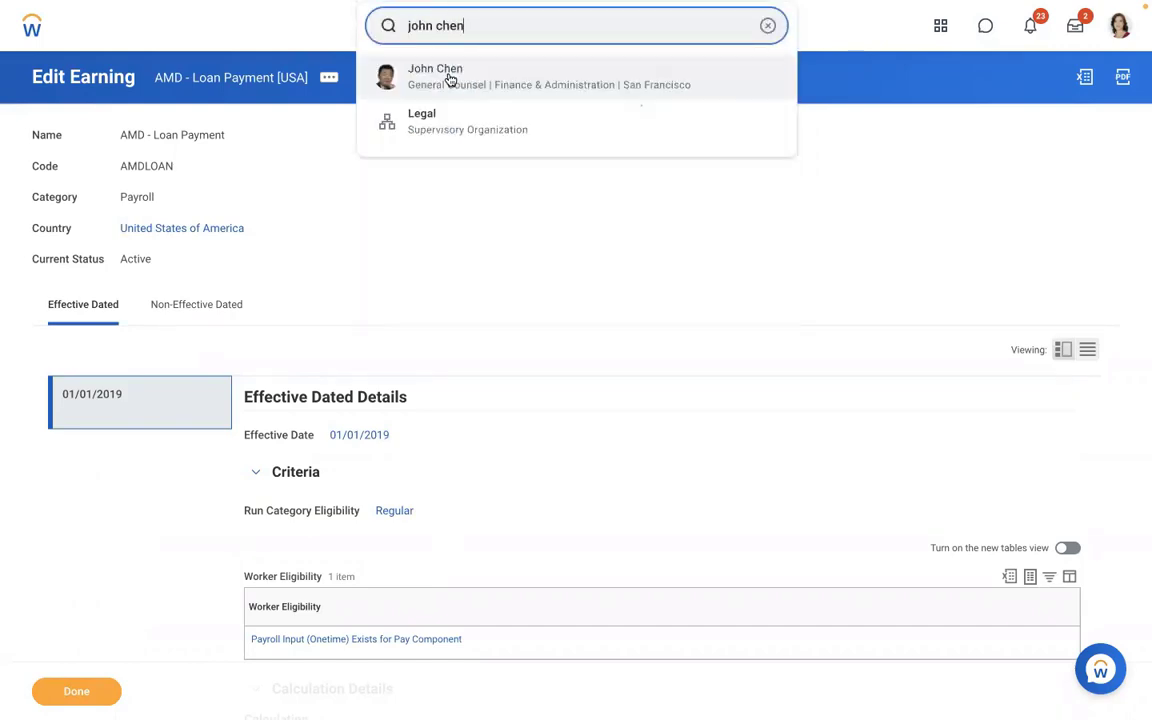
pyautogui.click(448, 78)
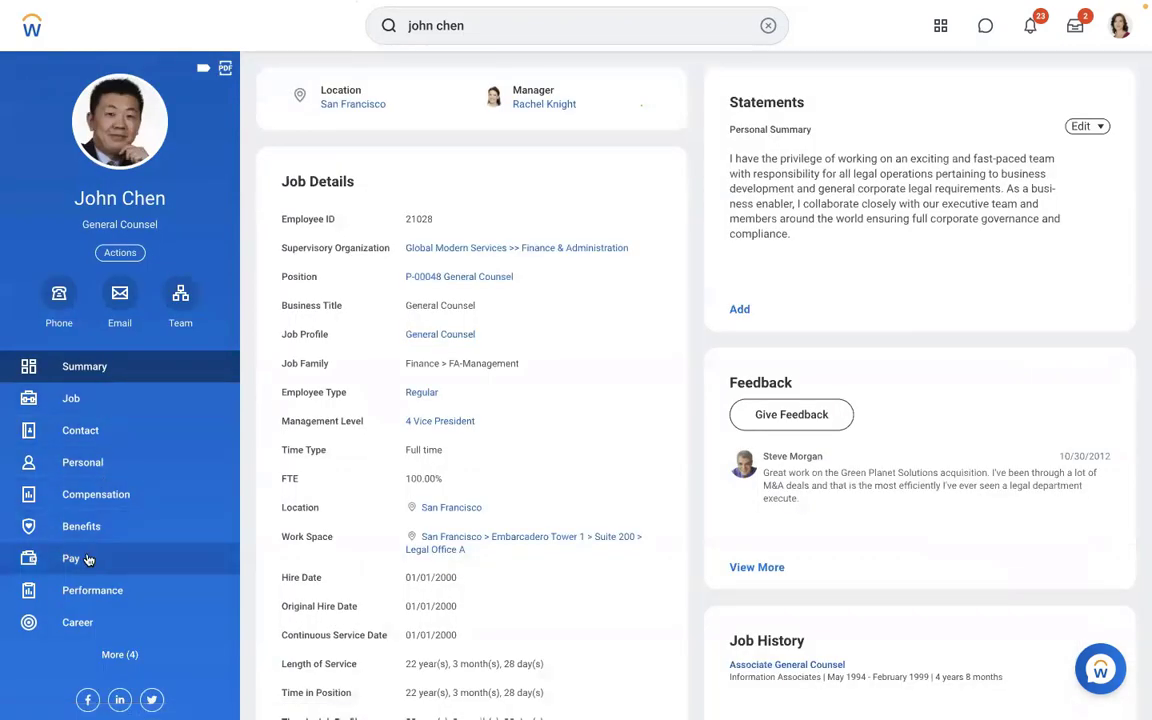
pyautogui.click(85, 557)
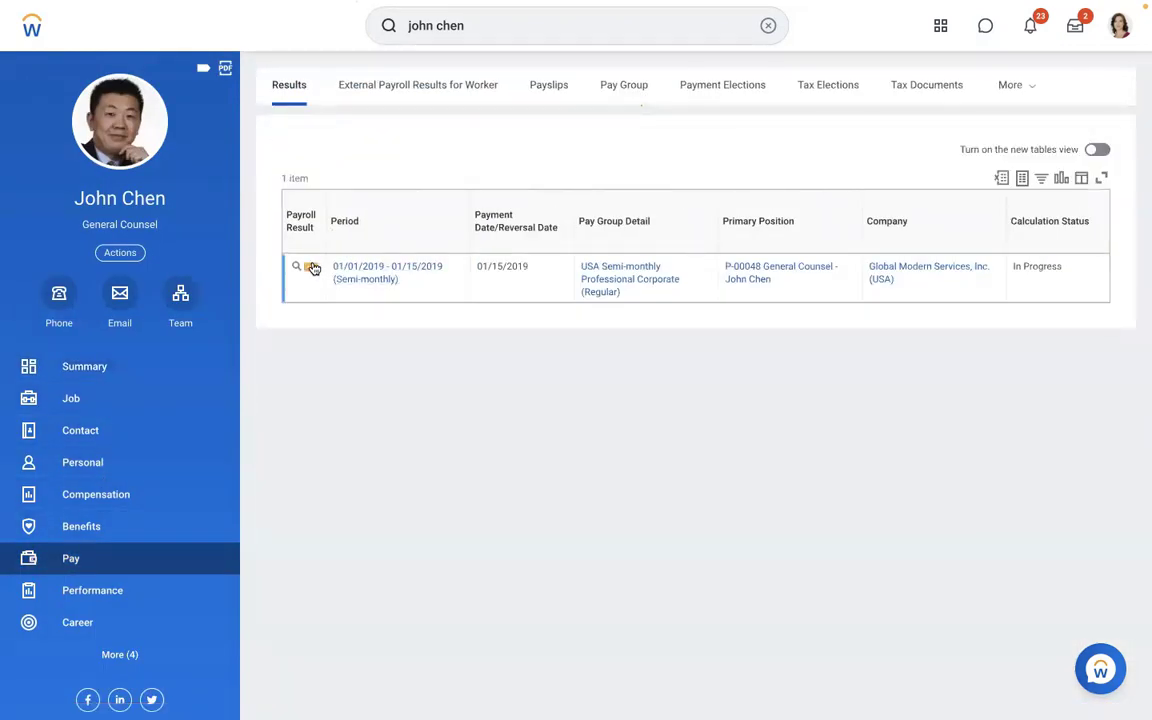
# - Re-calculate the 01/15/2019 payroll result, confirming at gross 14,275.21
pyautogui.click(311, 268)
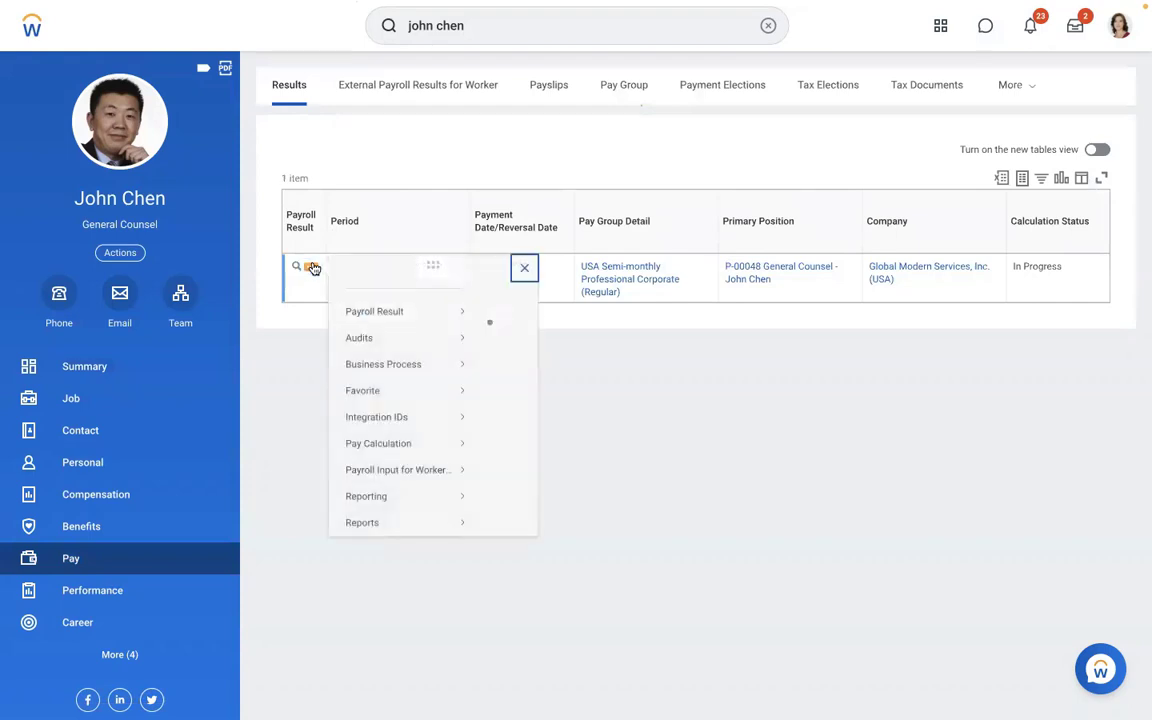
pyautogui.moveTo(403, 332)
pyautogui.moveTo(400, 460)
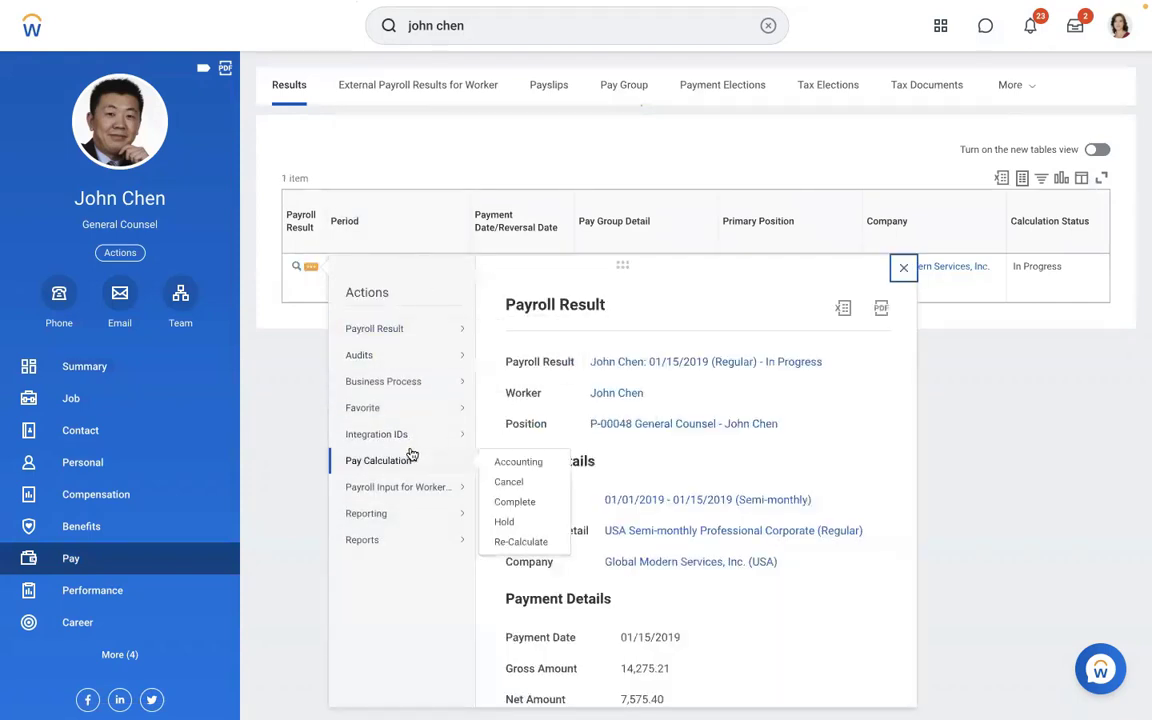
pyautogui.click(506, 541)
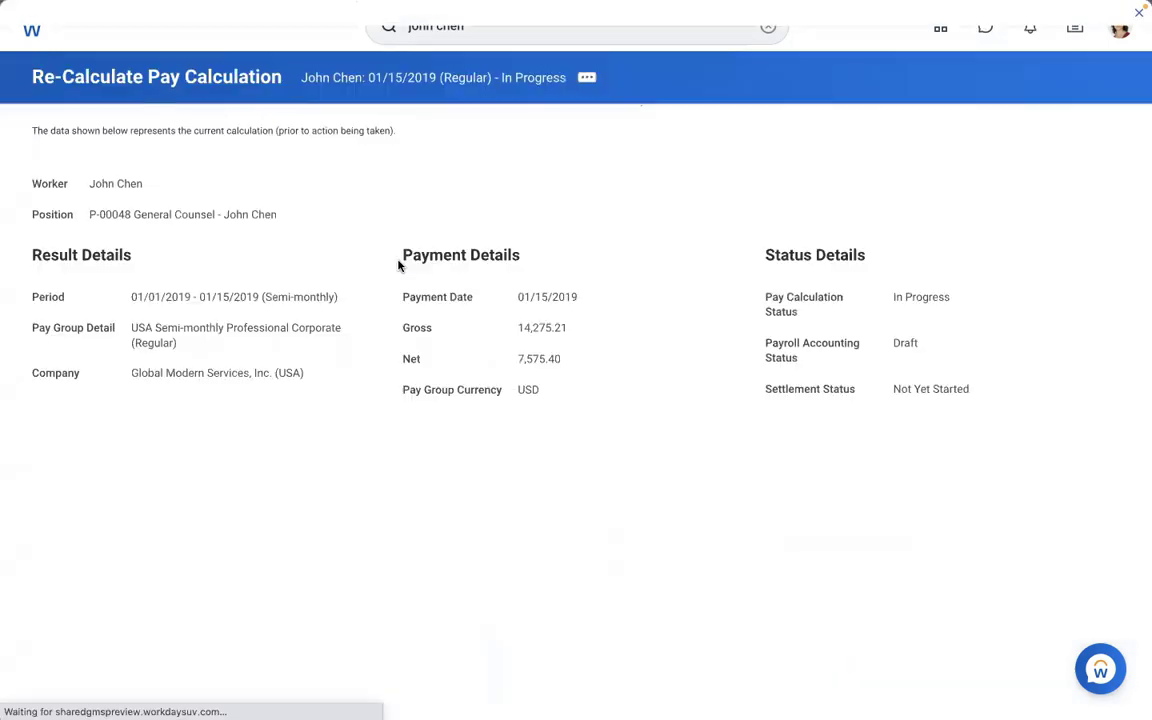
pyautogui.moveTo(586, 334); pyautogui.dragTo(512, 329)
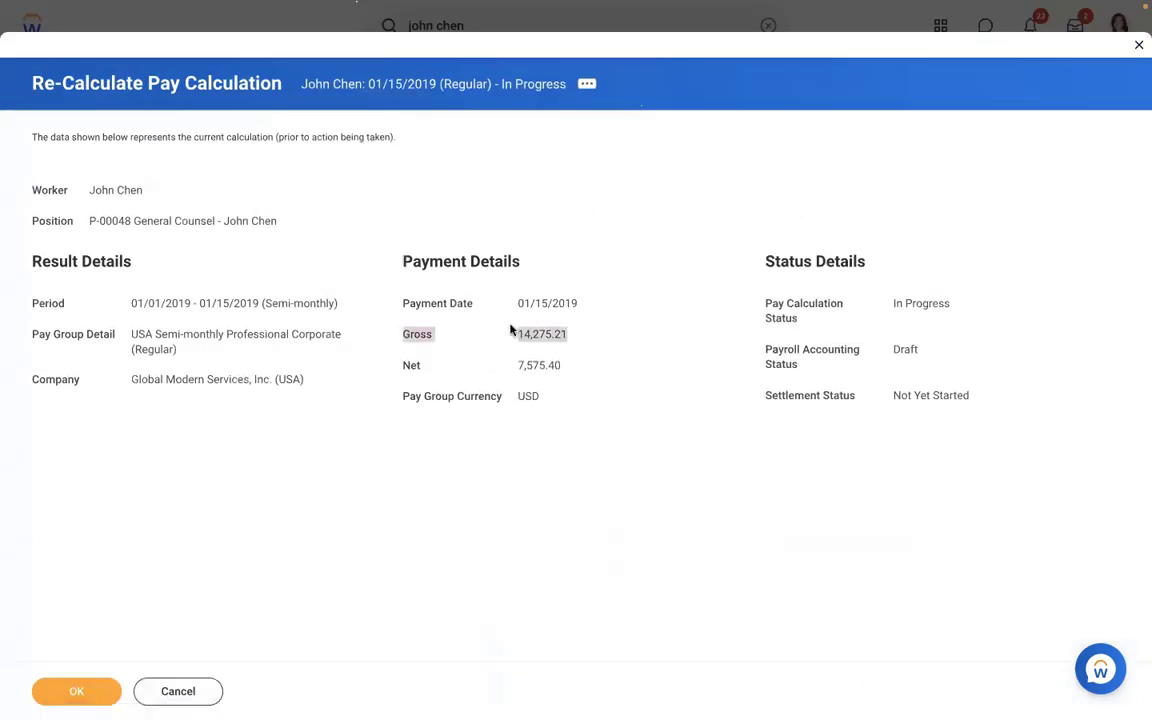
pyautogui.click(61, 685)
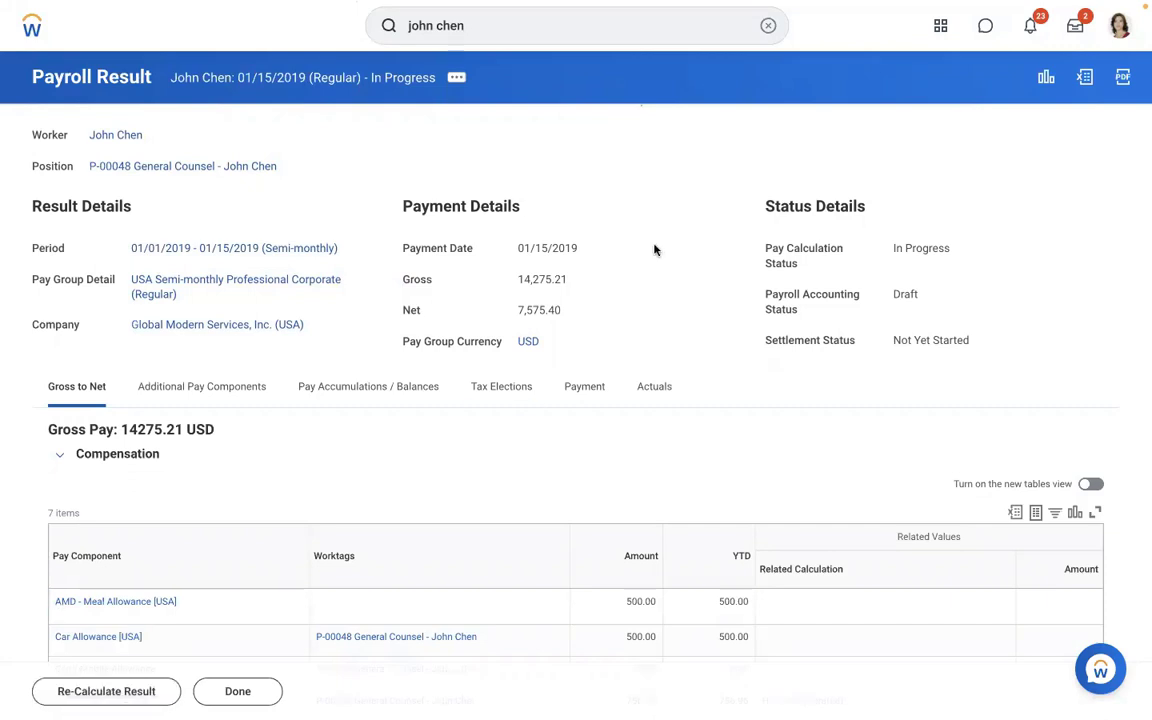
# - Browse the result's 48 journal entry lines on the Actuals tab
pyautogui.scroll(-5, 654, 249)
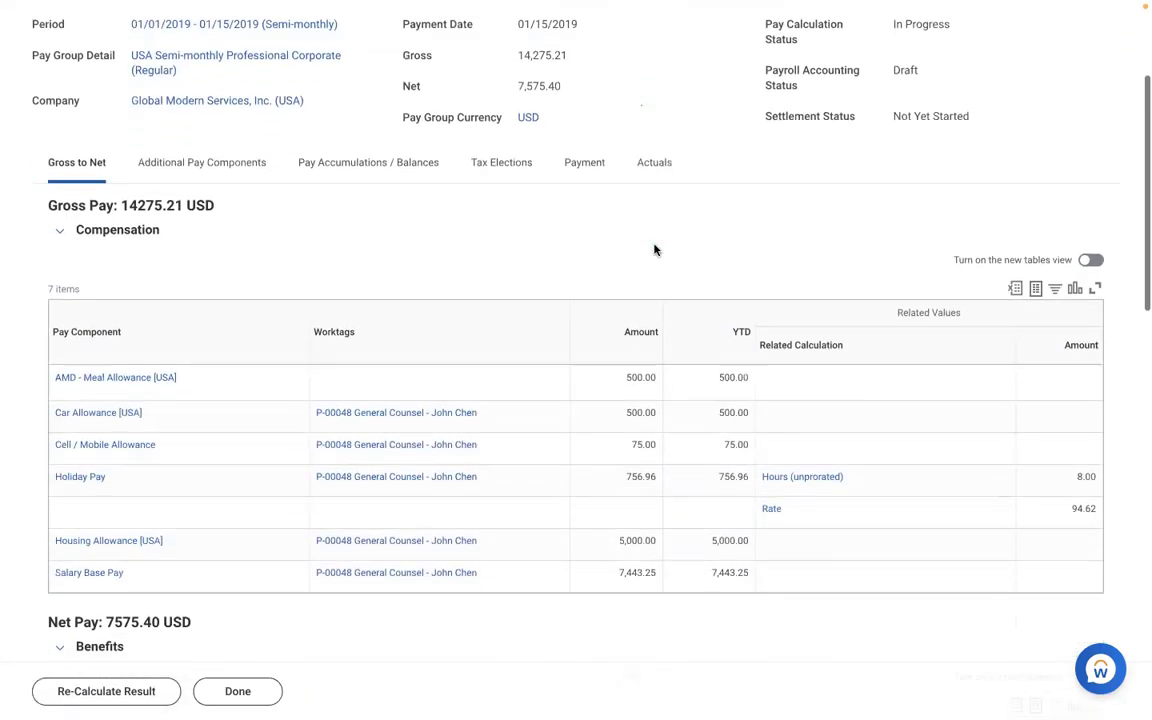
pyautogui.scroll(-1, 654, 249)
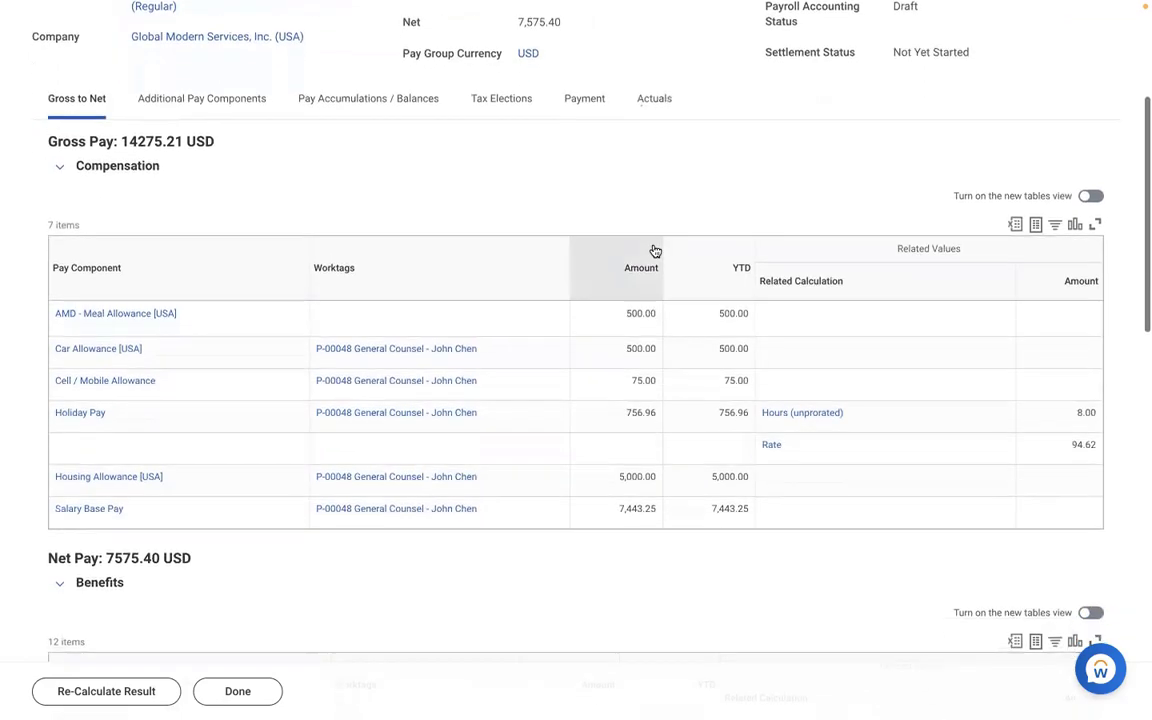
pyautogui.scroll(2, 654, 249)
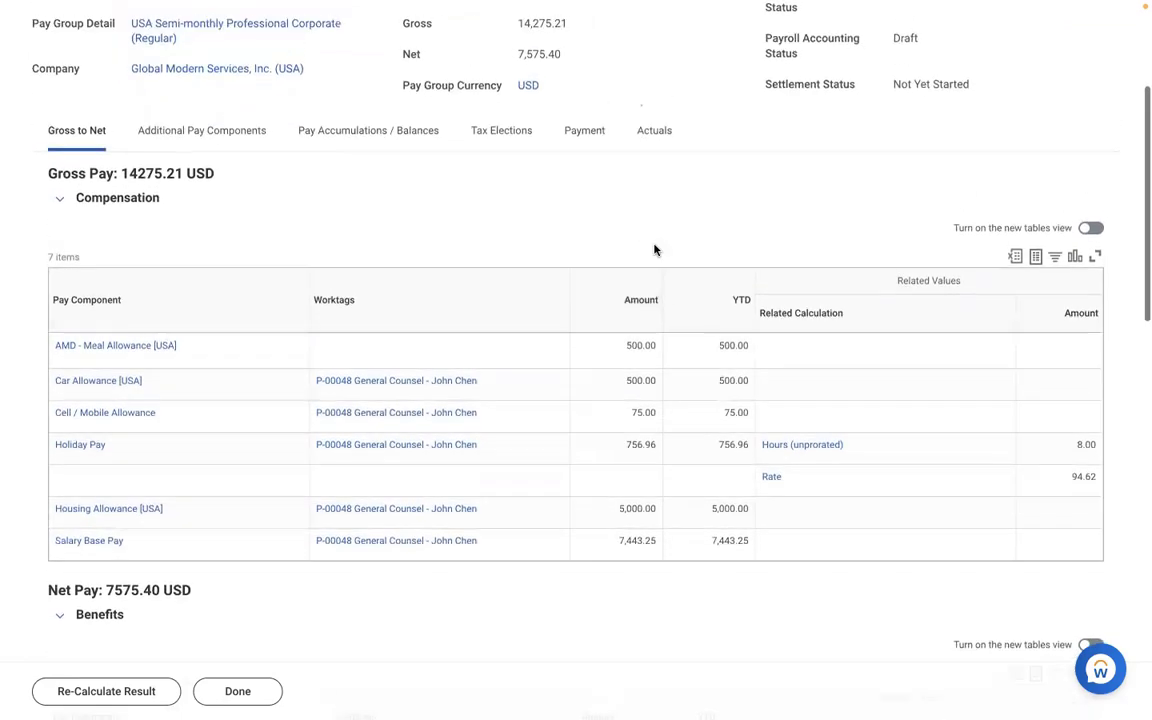
pyautogui.click(650, 200)
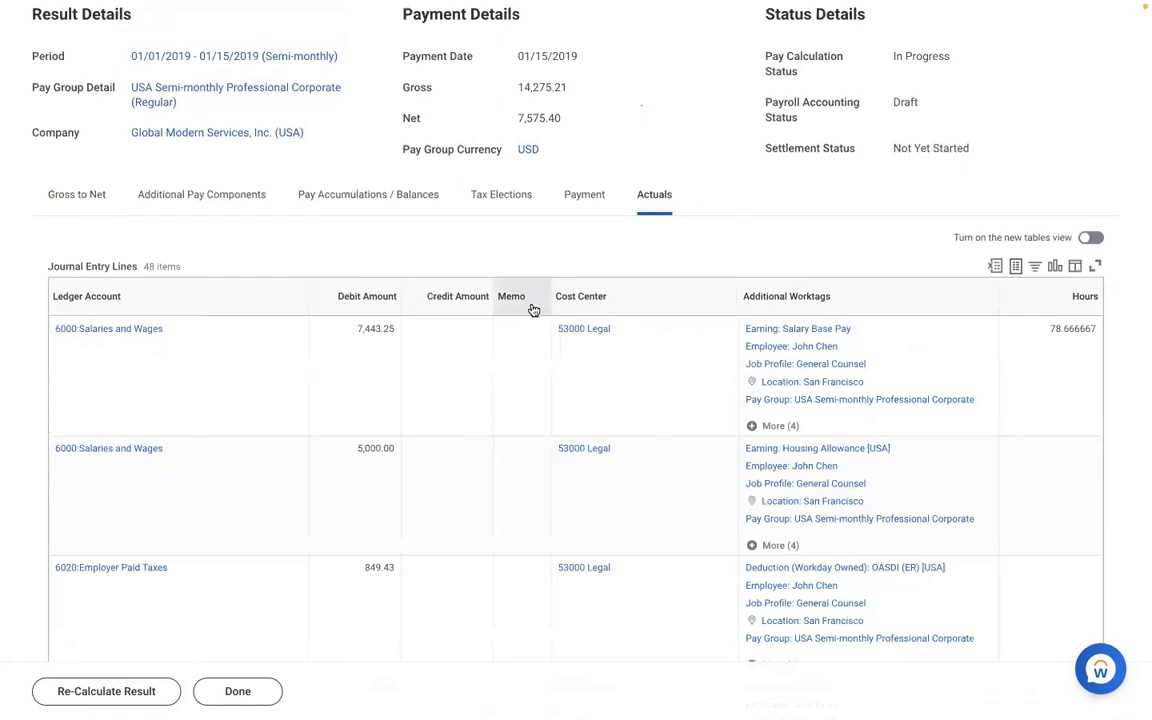
pyautogui.scroll(-3, 490, 388)
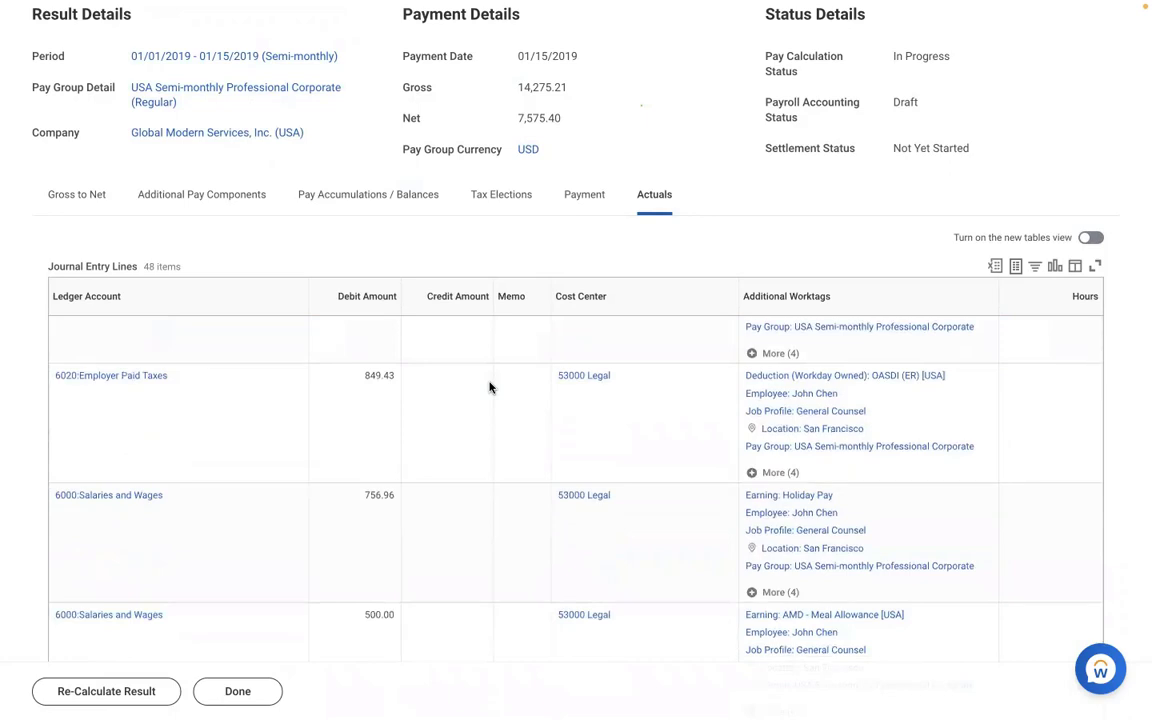
pyautogui.scroll(-4, 490, 387)
pyautogui.scroll(-7, 490, 387)
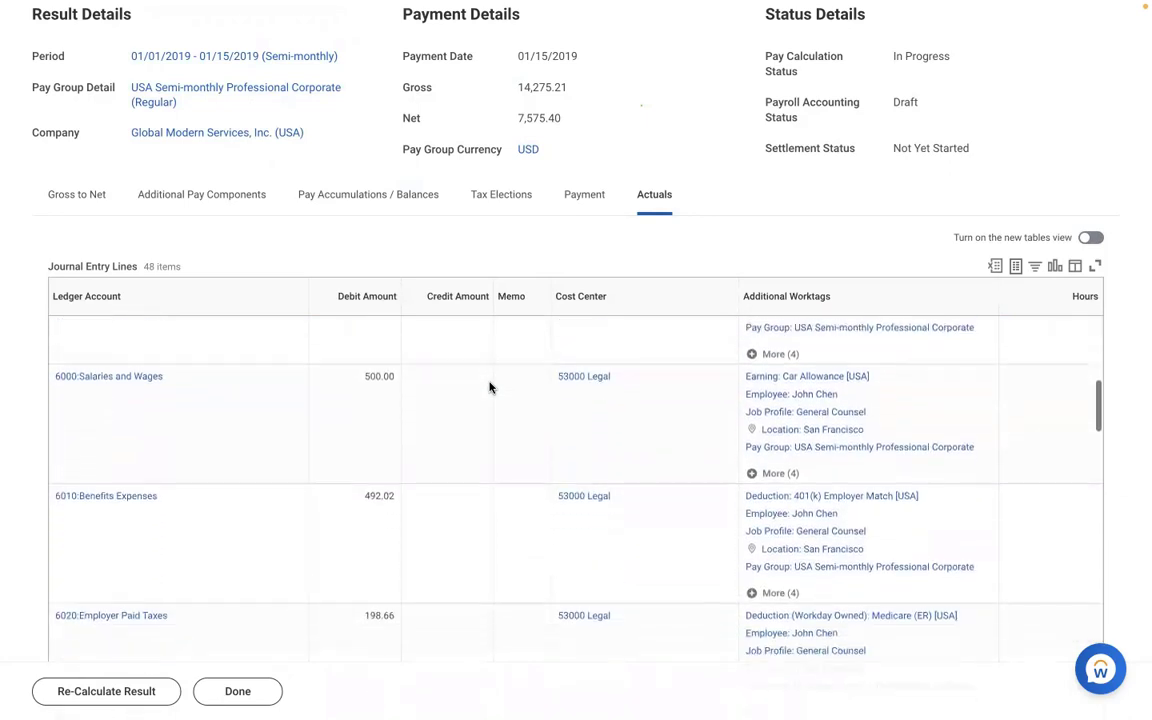
pyautogui.scroll(-6, 490, 388)
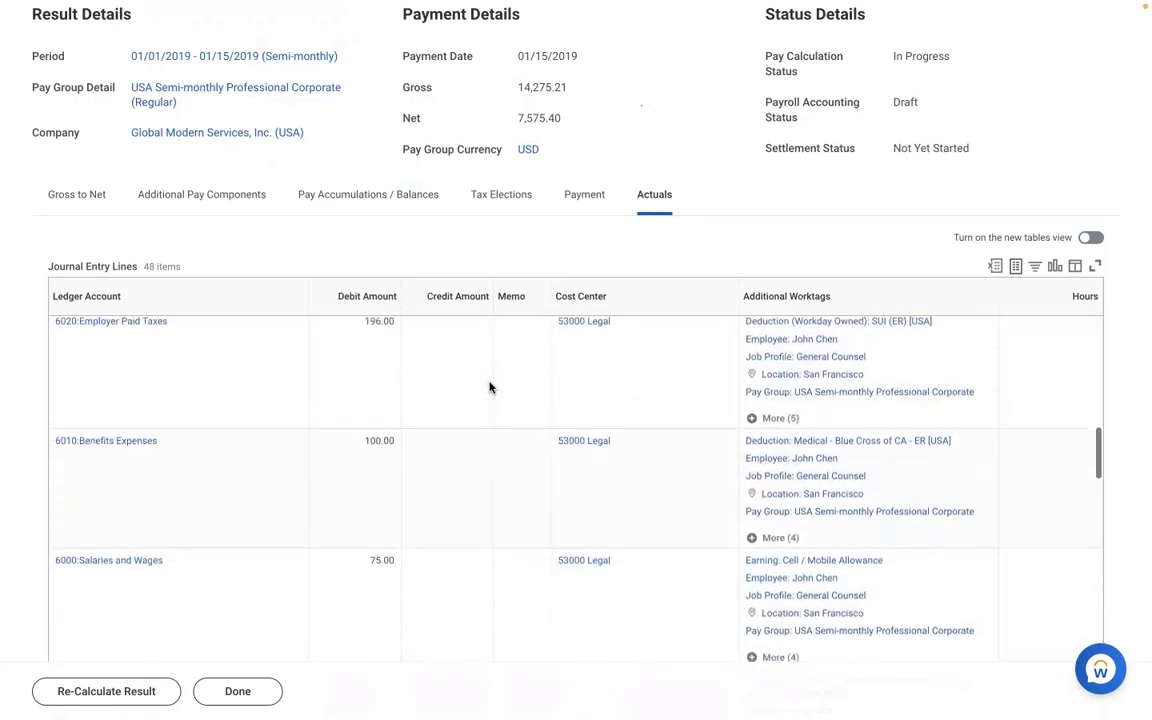
pyautogui.scroll(-13, 490, 387)
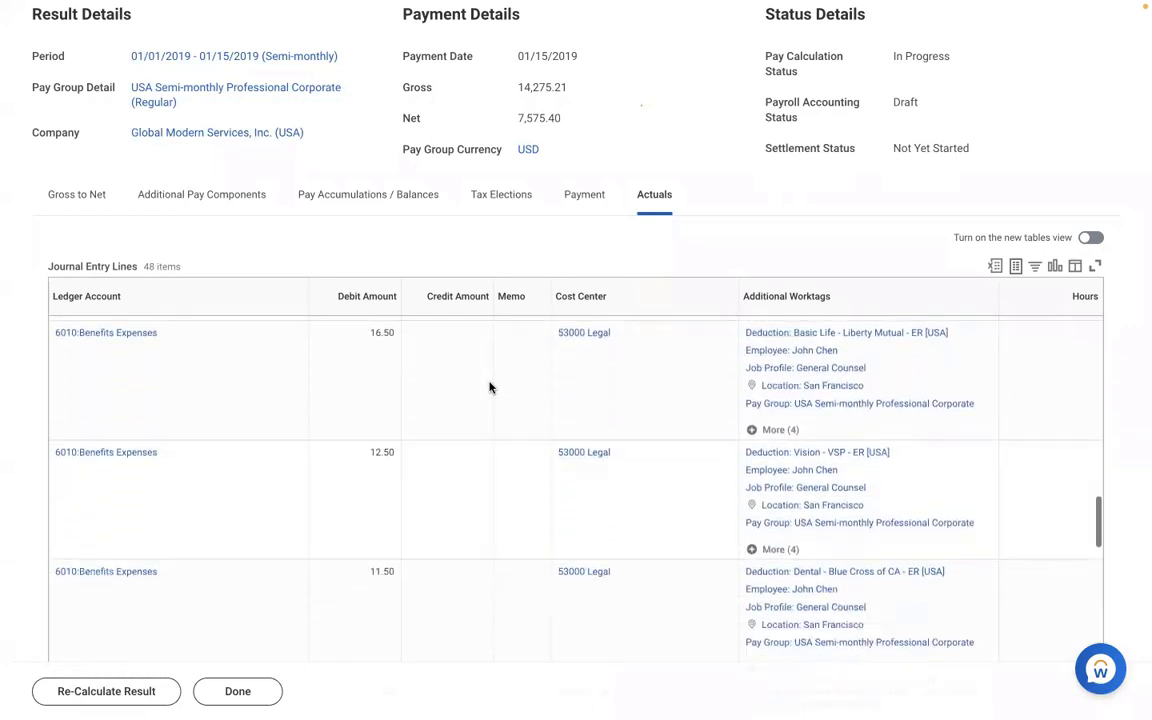
pyautogui.scroll(-13, 490, 387)
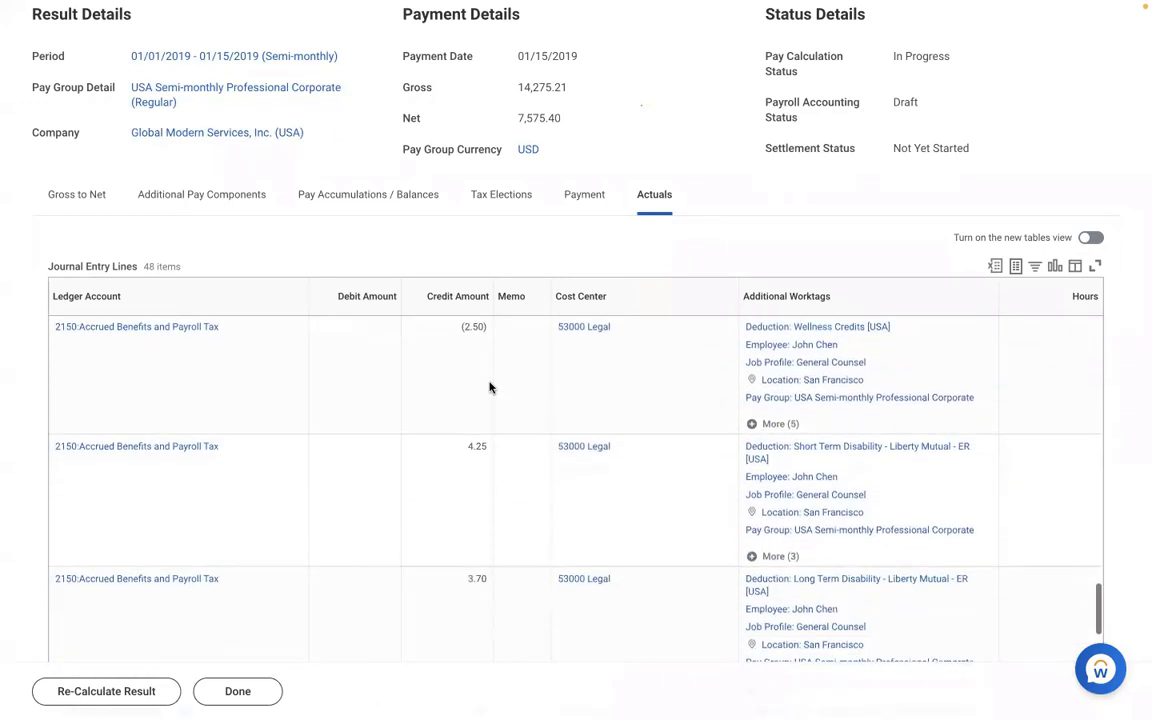
pyautogui.scroll(-12, 490, 387)
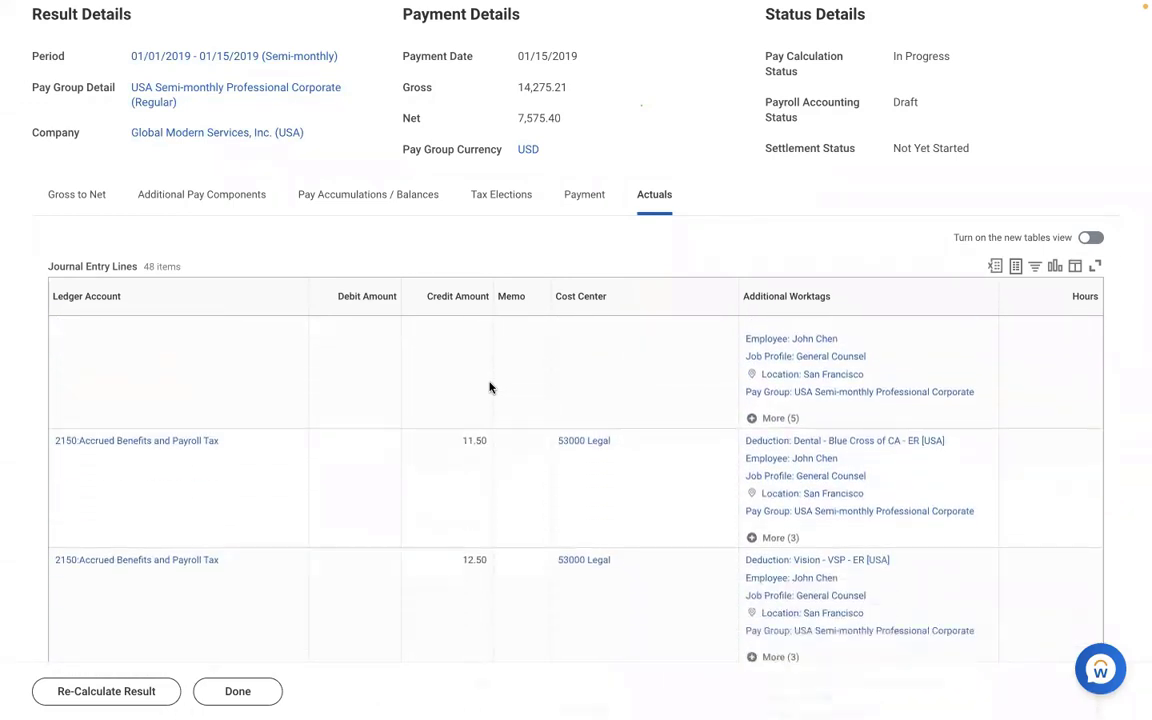
pyautogui.scroll(-2, 490, 387)
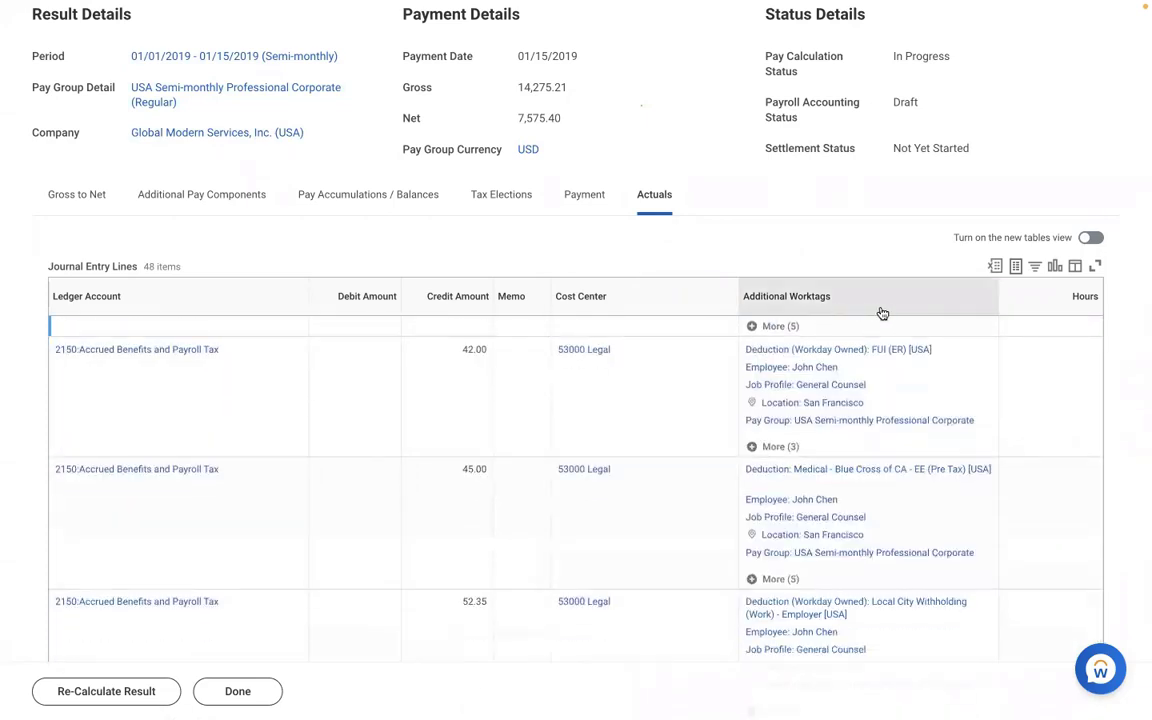
# - Filter Additional Worktags by Earning: AMD - Meal Allowance [USA]
pyautogui.click(795, 290)
pyautogui.click(887, 507)
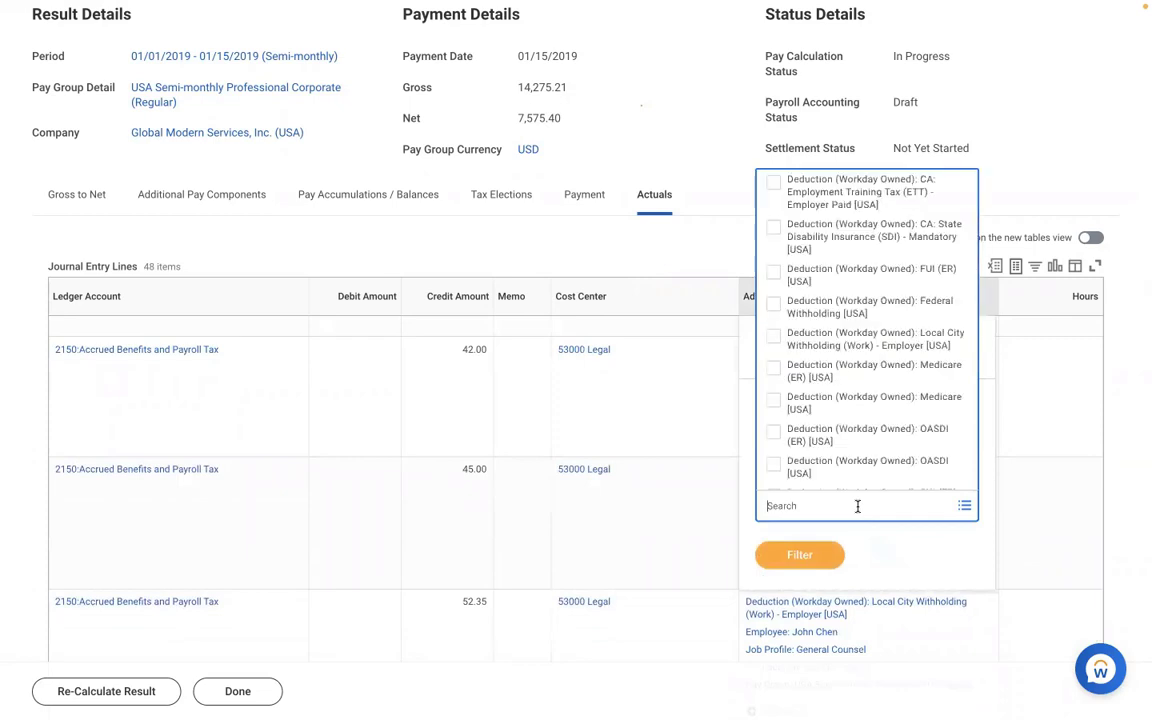
pyautogui.write('amd')
pyautogui.press('Return')
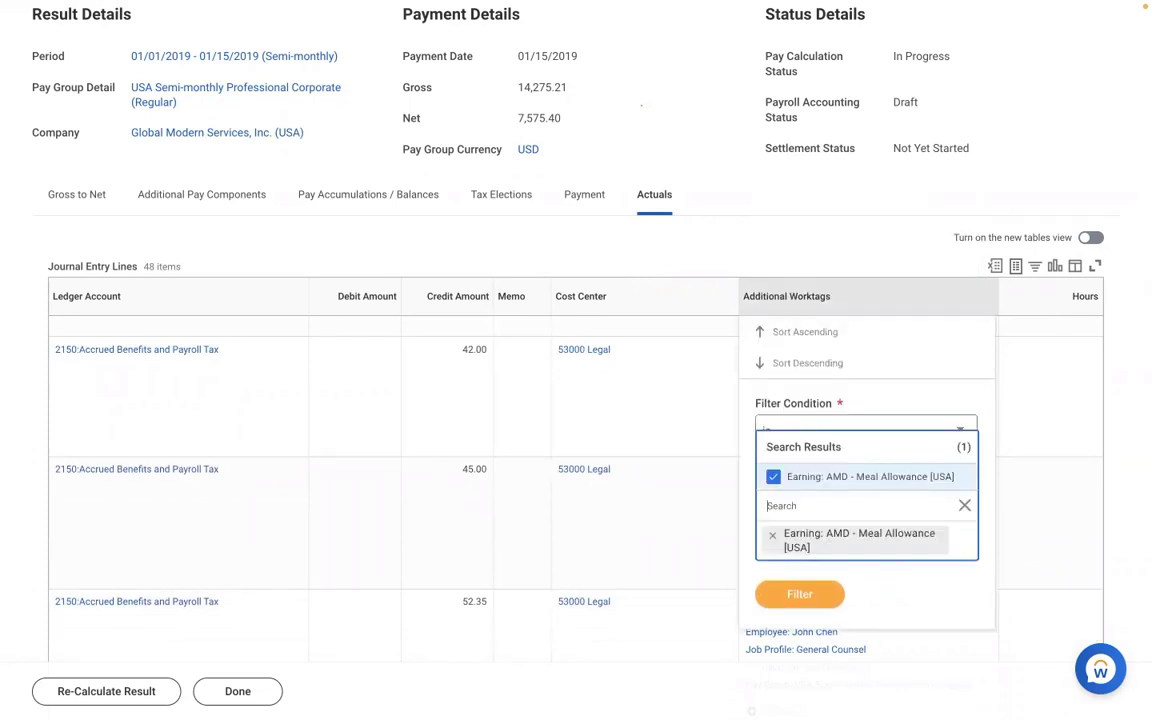
pyautogui.press('Escape')
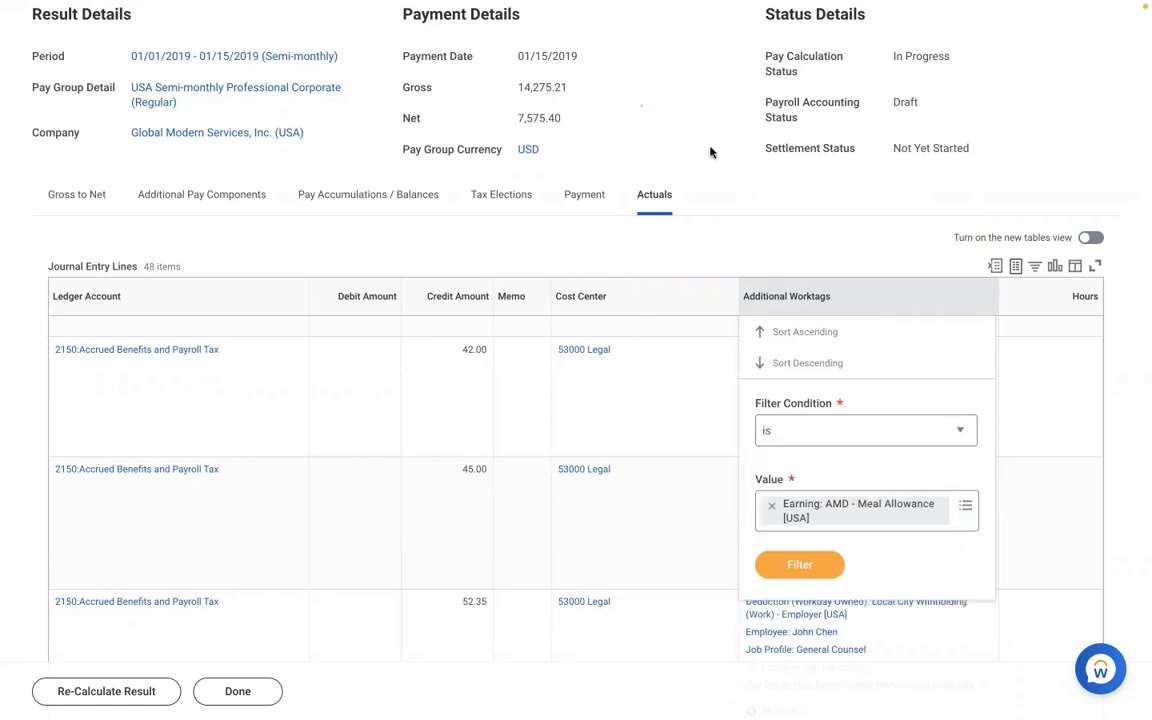
pyautogui.scroll(3, 710, 152)
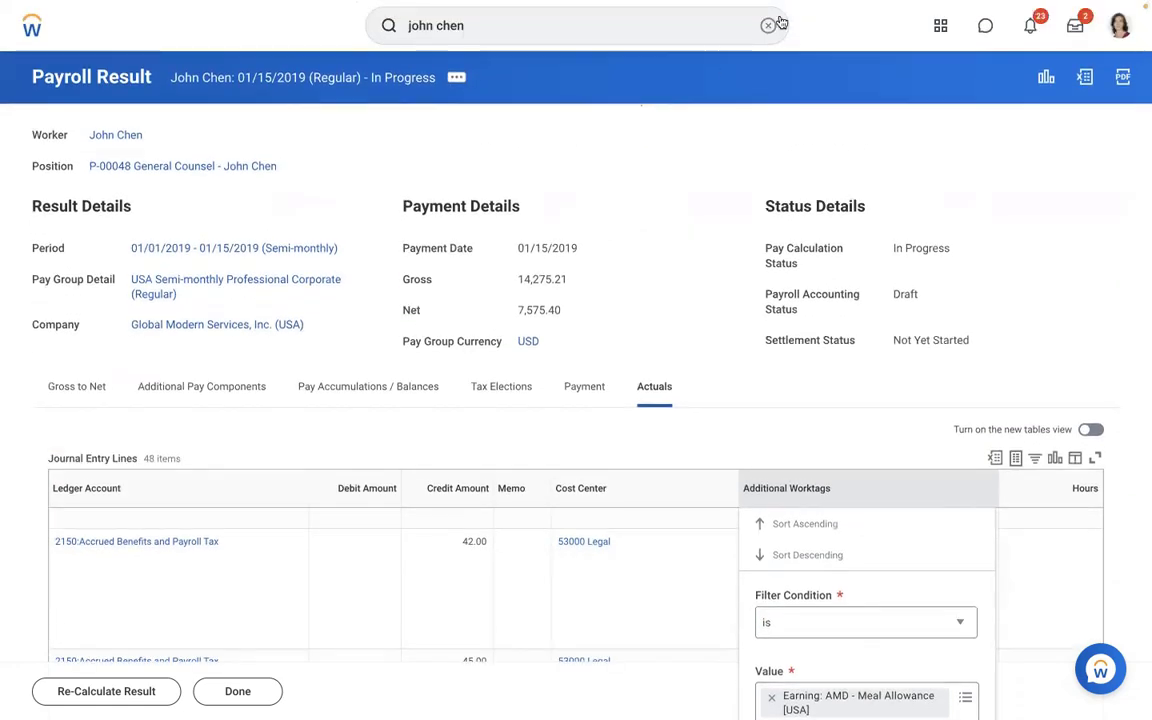
# - Open AMD - Loan Payment [USA] in the Edit Earning task
pyautogui.click(768, 26)
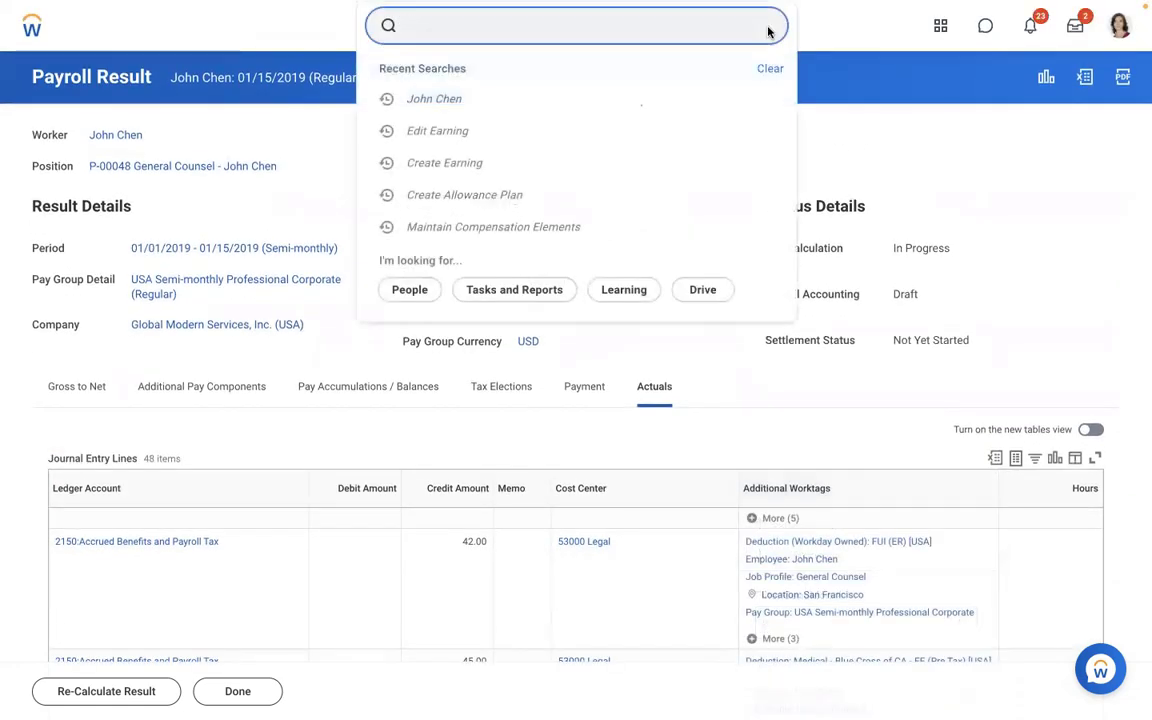
pyautogui.write('v')
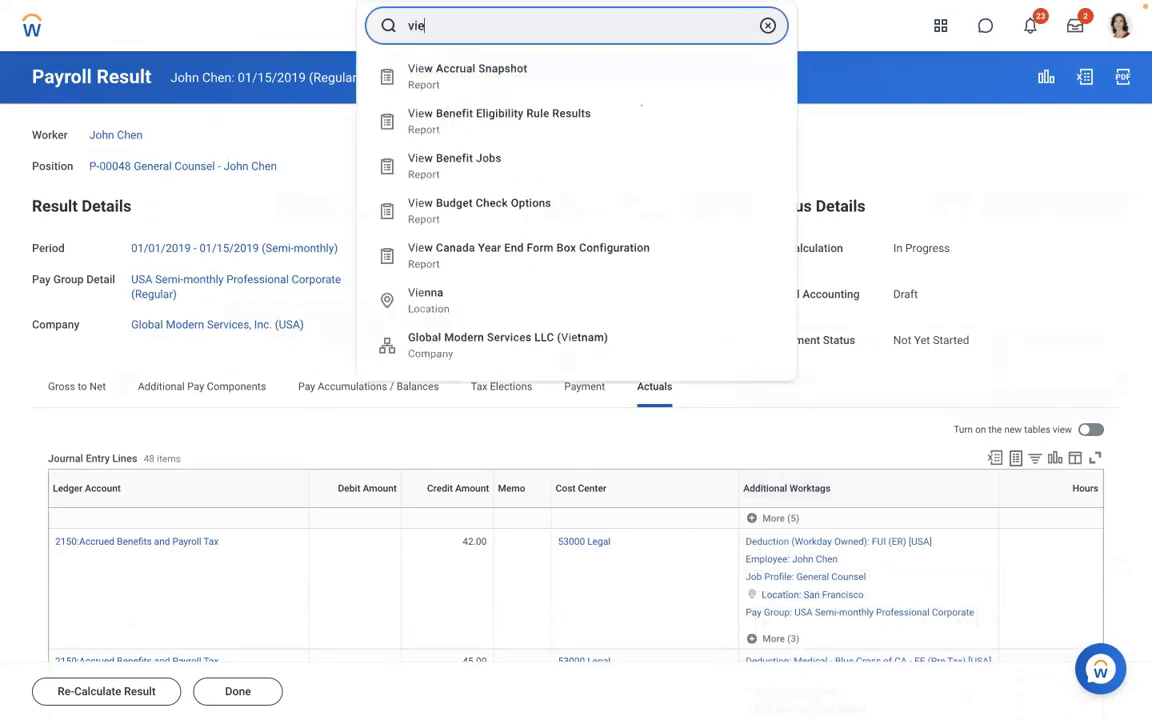
pyautogui.write('ie')
pyautogui.press('BackSpace')
pyautogui.press('BackSpace')
pyautogui.press('BackSpace')
pyautogui.write('edi')
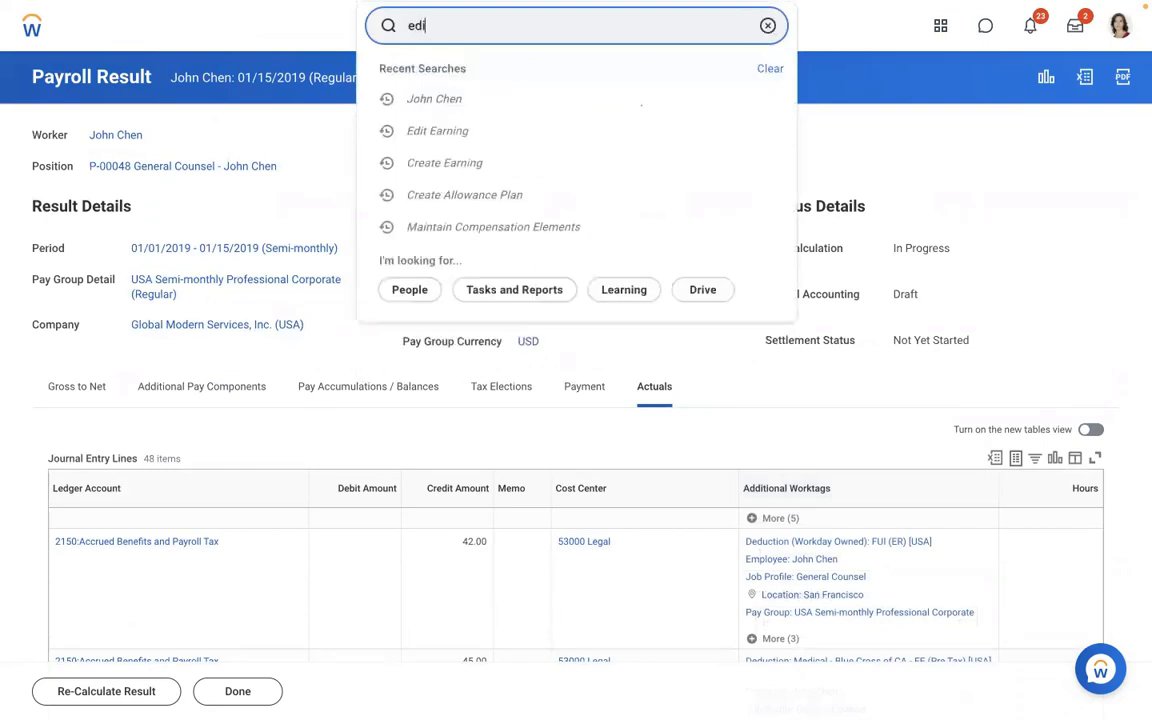
pyautogui.write('t earning')
pyautogui.click(504, 78)
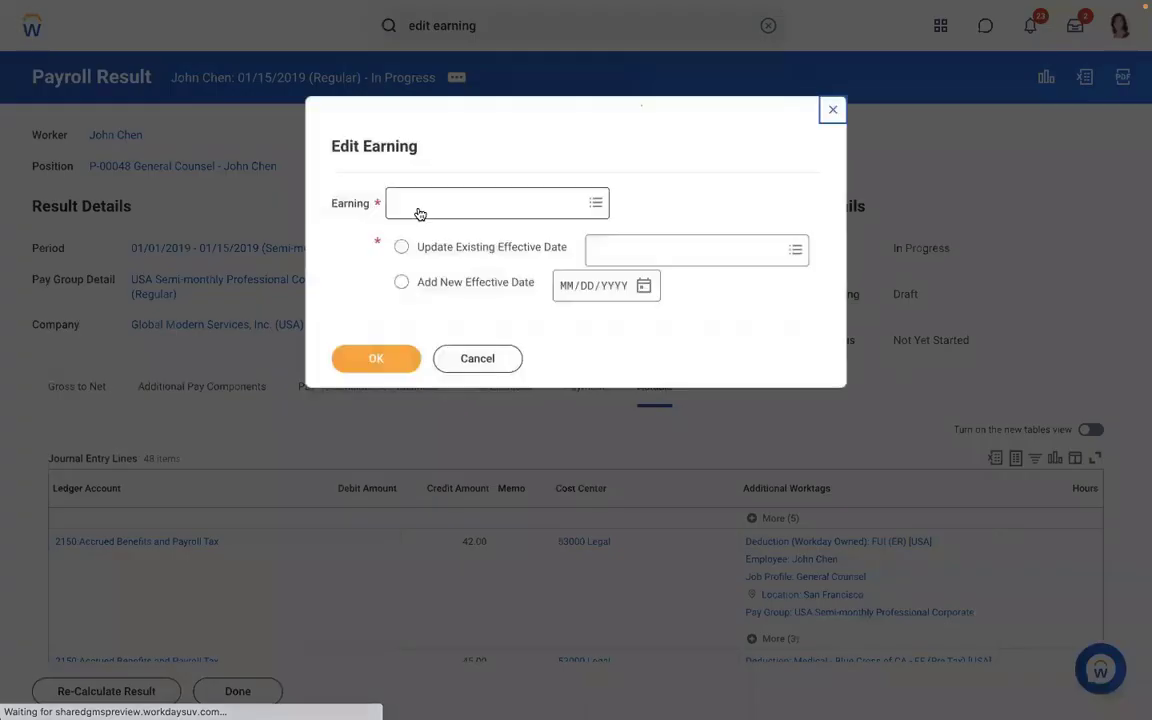
pyautogui.click(420, 212)
pyautogui.write('amd')
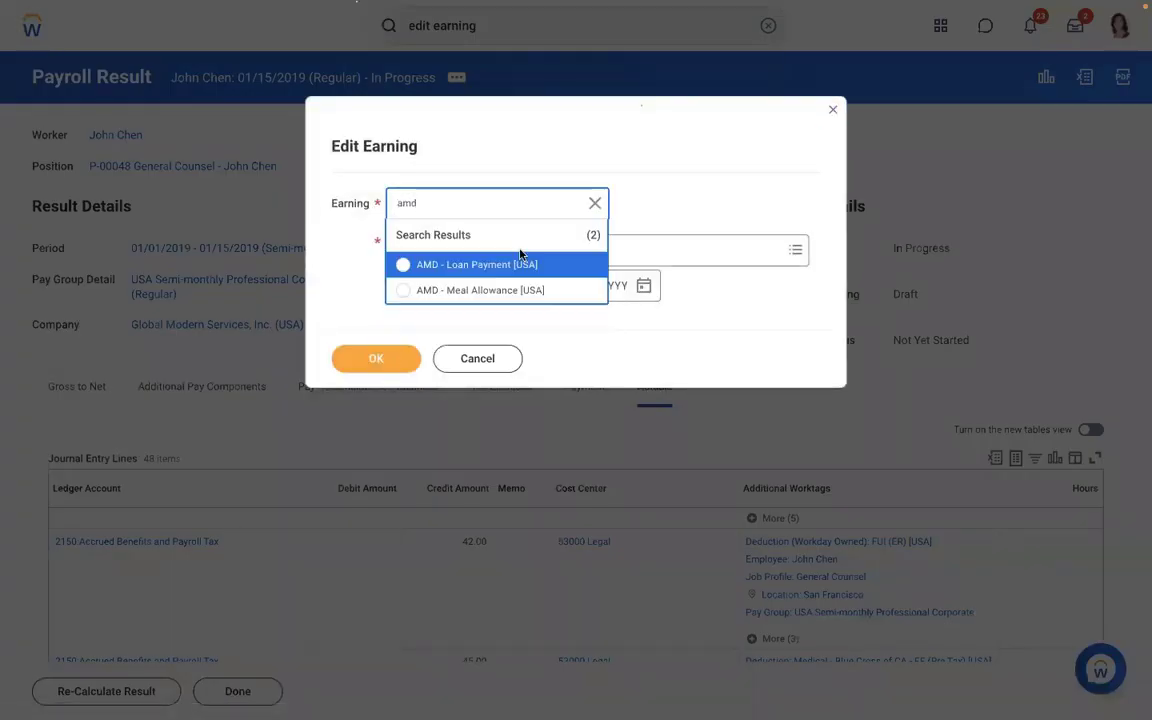
pyautogui.click(458, 266)
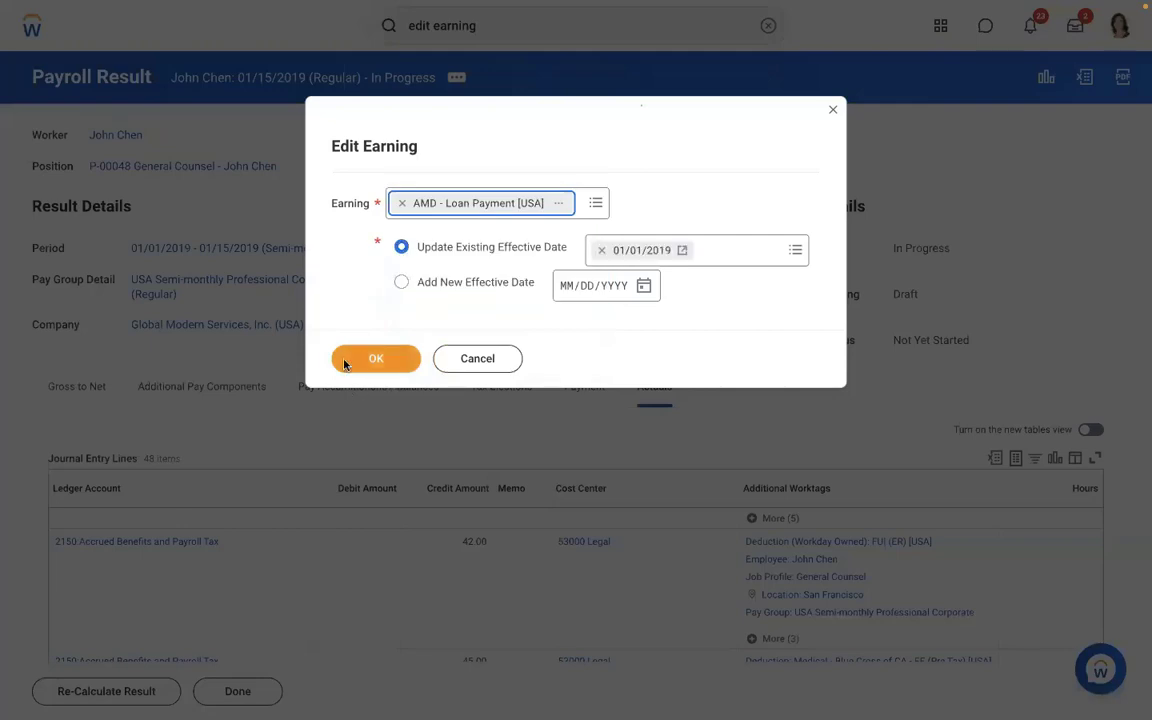
pyautogui.click(344, 362)
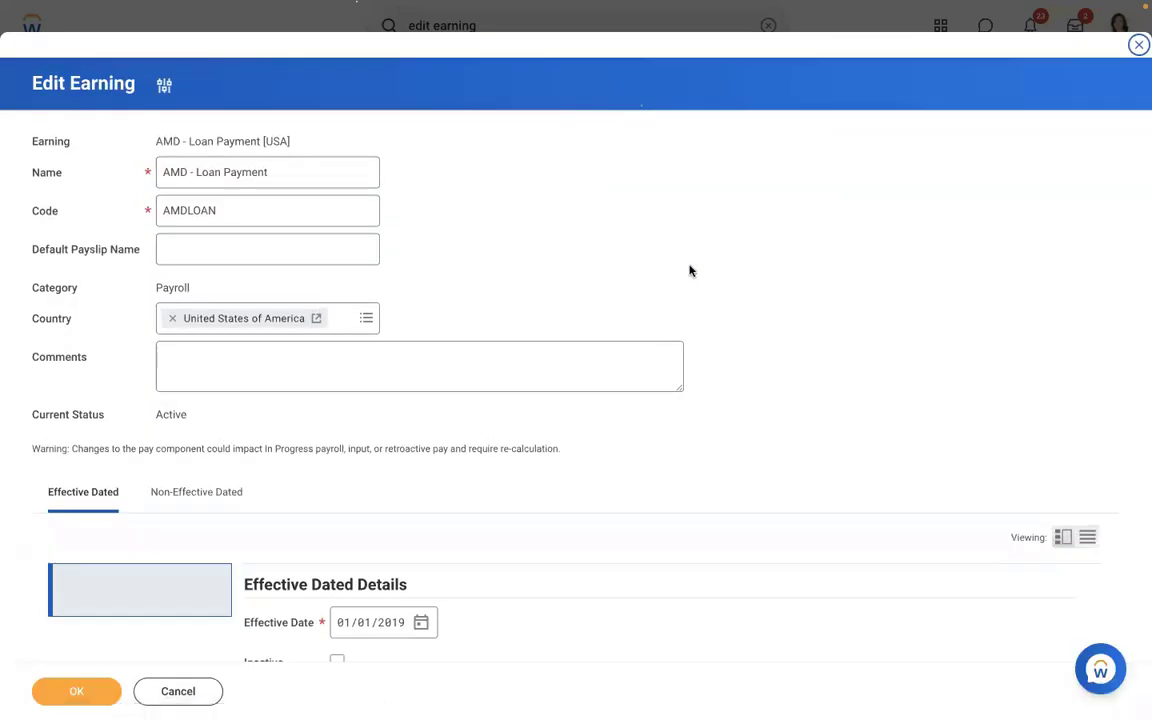
# - Replace the worker eligibility with Payroll Input Exists for Pay Component and save
pyautogui.scroll(-5, 689, 270)
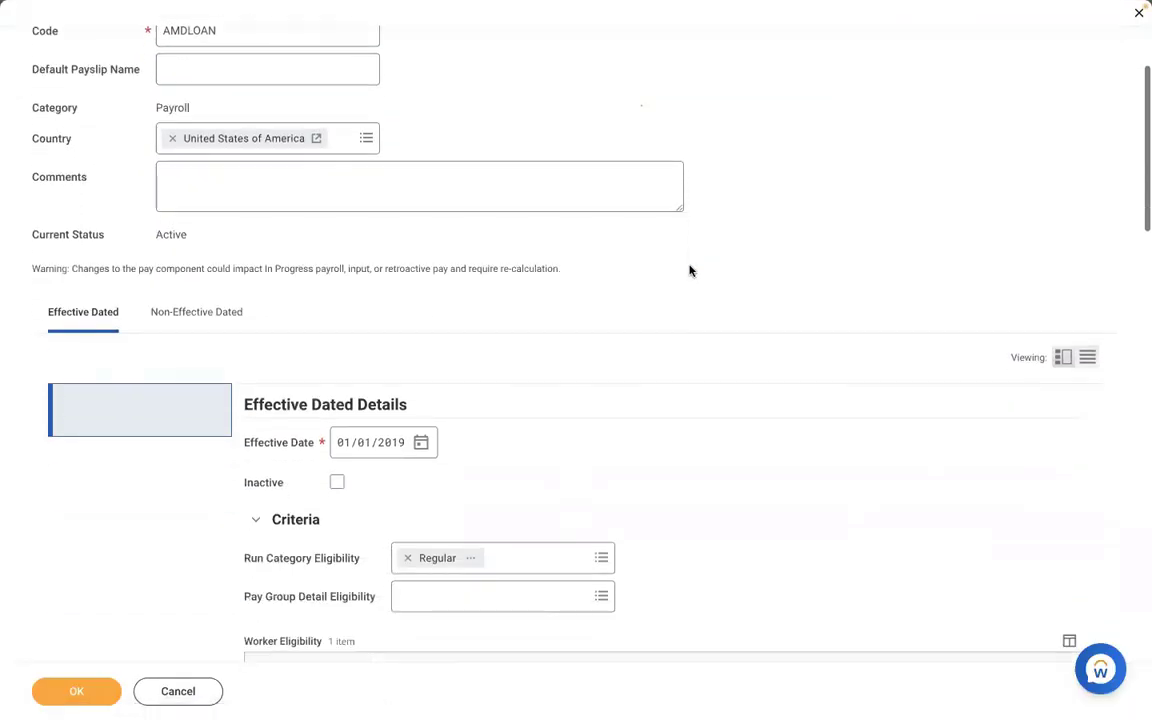
pyautogui.scroll(-5, 689, 270)
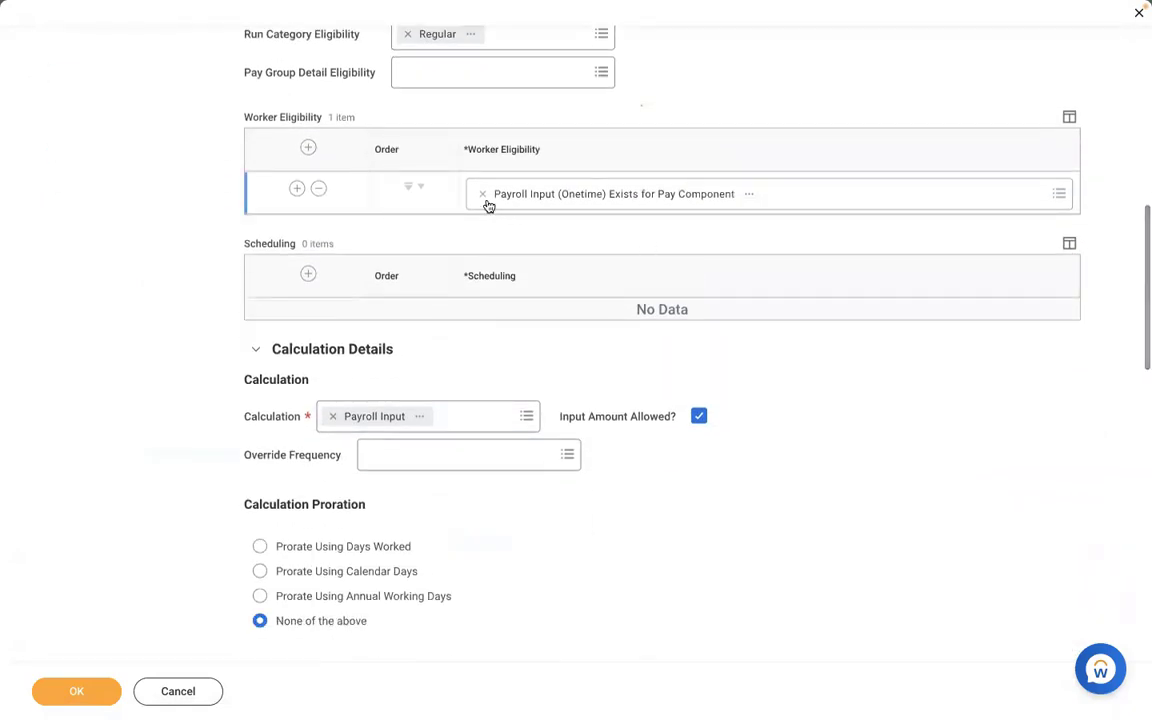
pyautogui.click(481, 198)
pyautogui.write('pay')
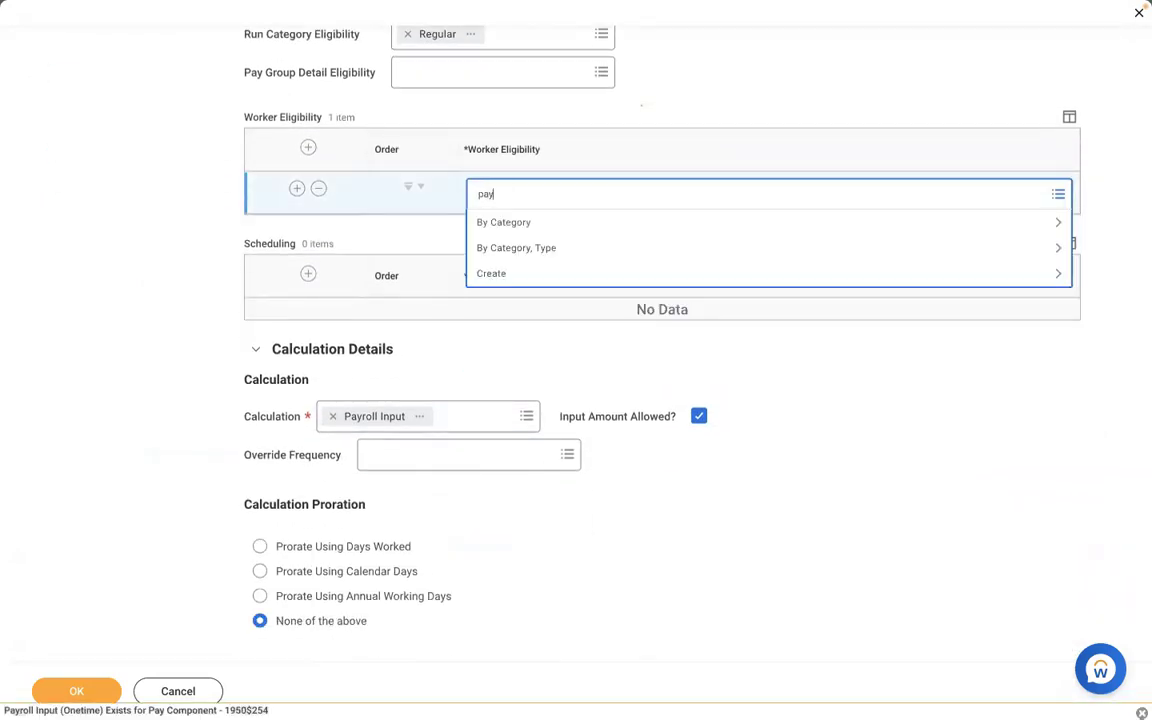
pyautogui.write('roll input')
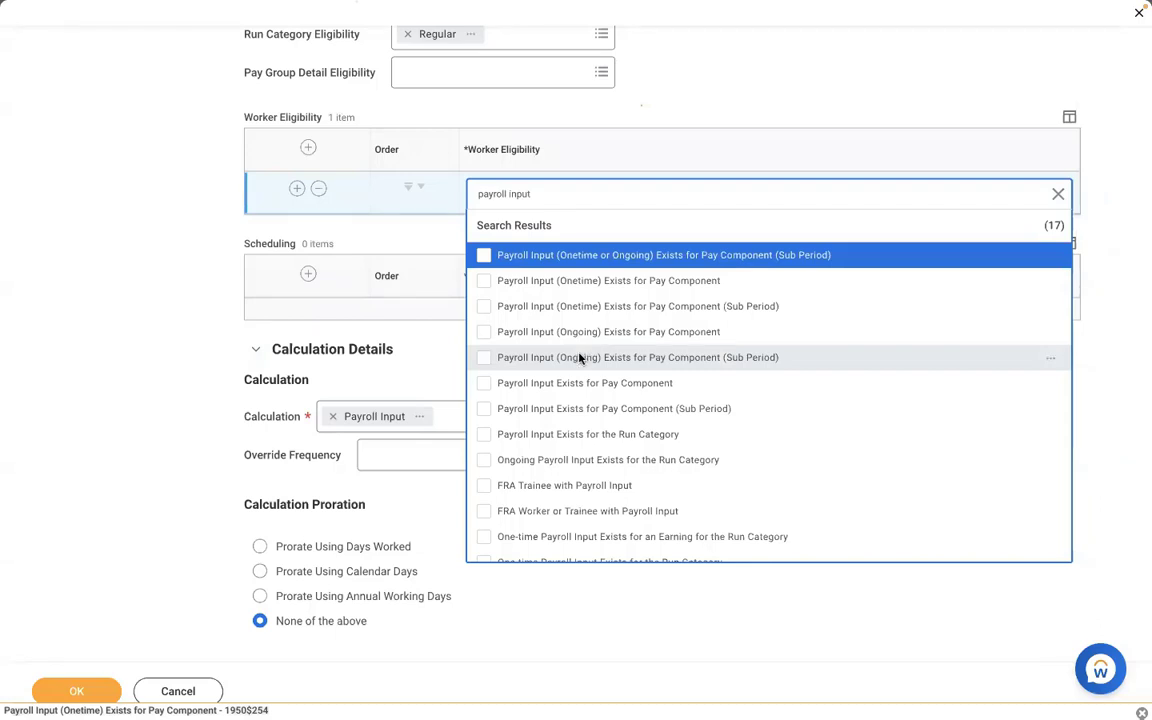
pyautogui.click(541, 386)
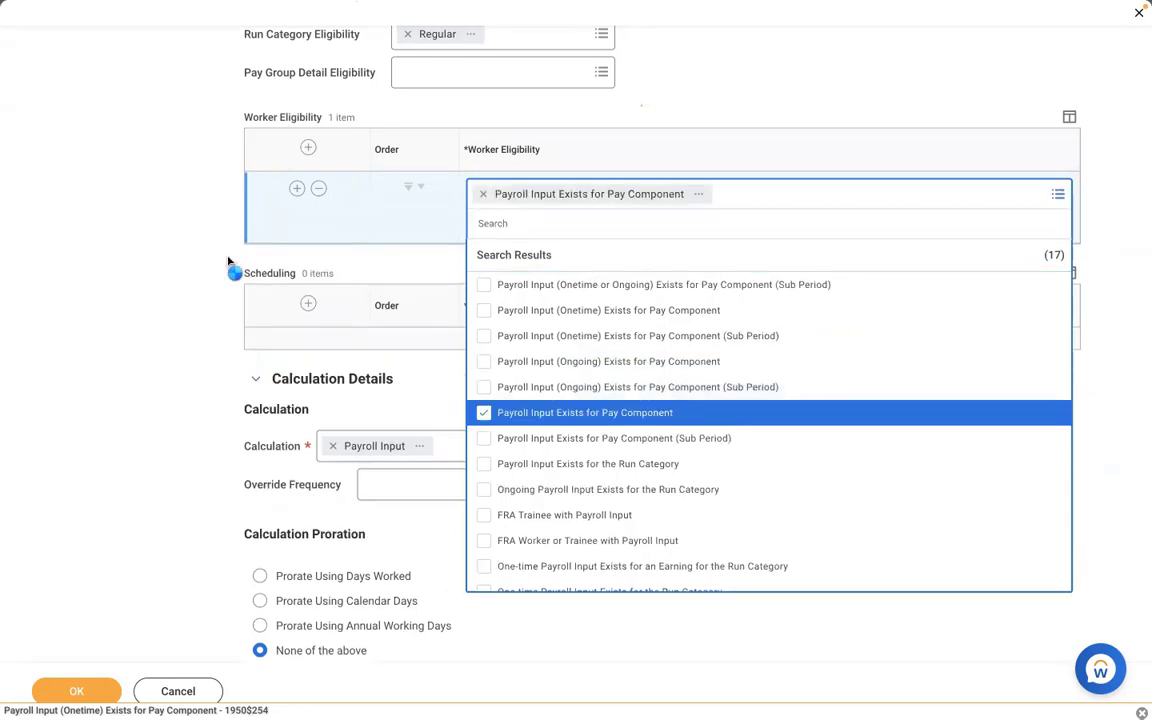
pyautogui.click(131, 226)
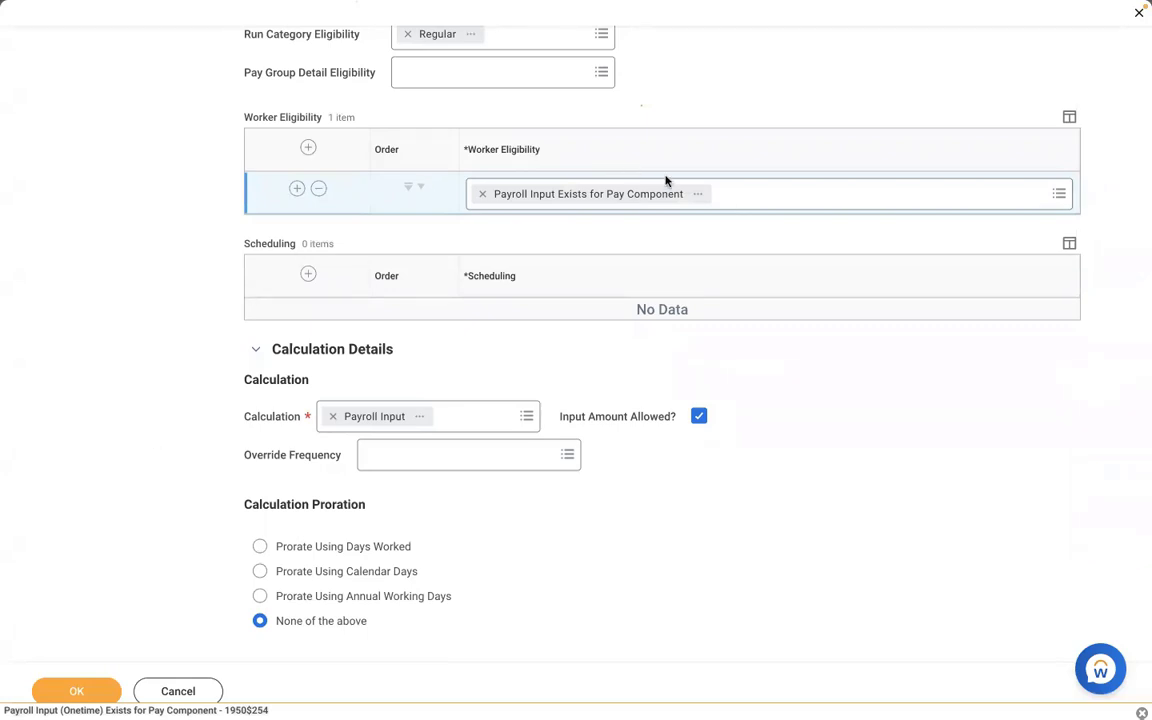
pyautogui.click(76, 688)
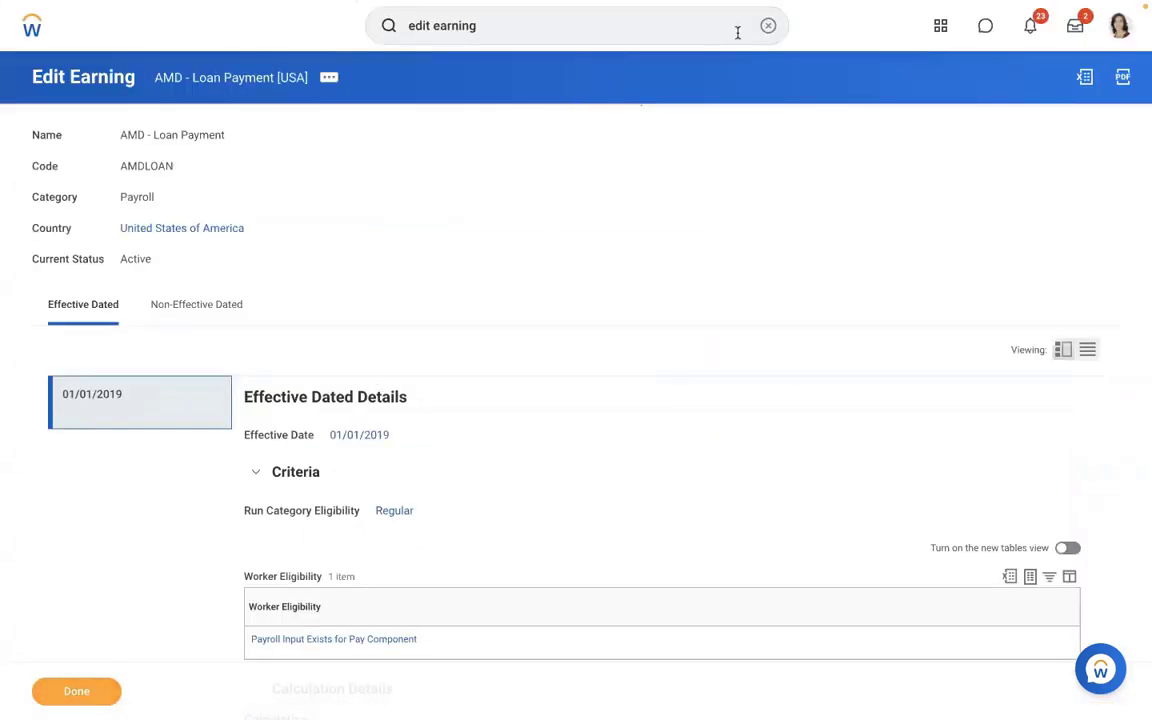
pyautogui.click(768, 25)
# - Search for the worker and view his payroll inputs on the Pay tab
pyautogui.click(432, 136)
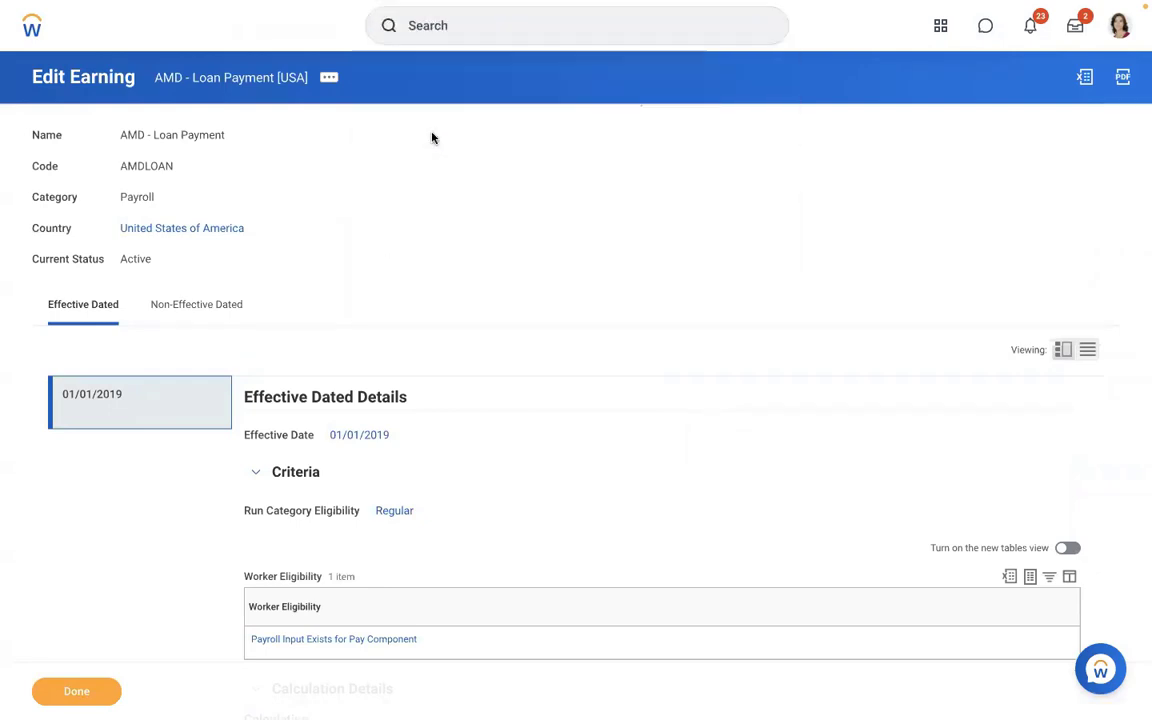
pyautogui.click(409, 25)
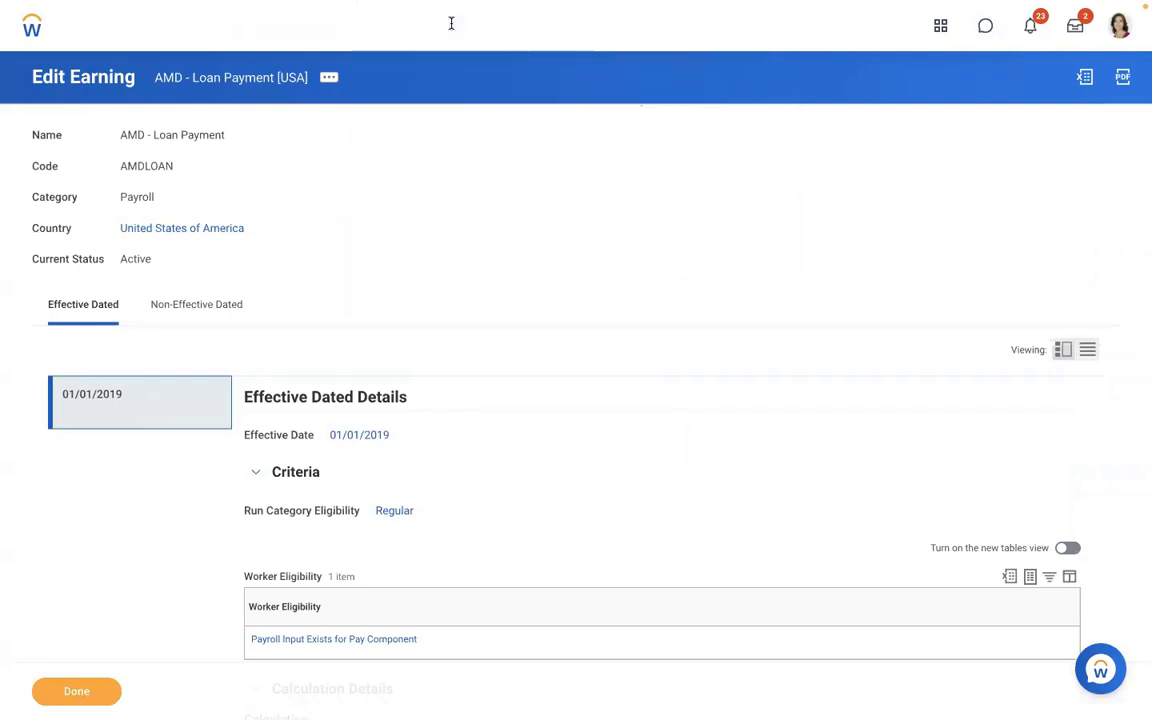
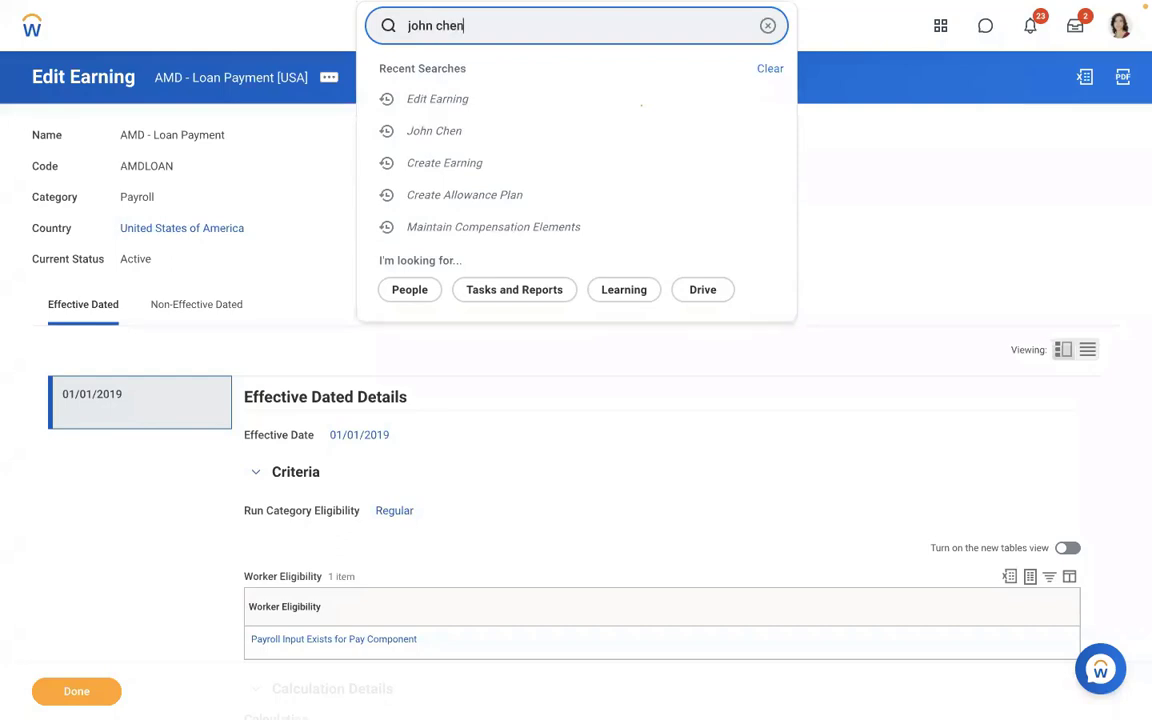
pyautogui.press('Return')
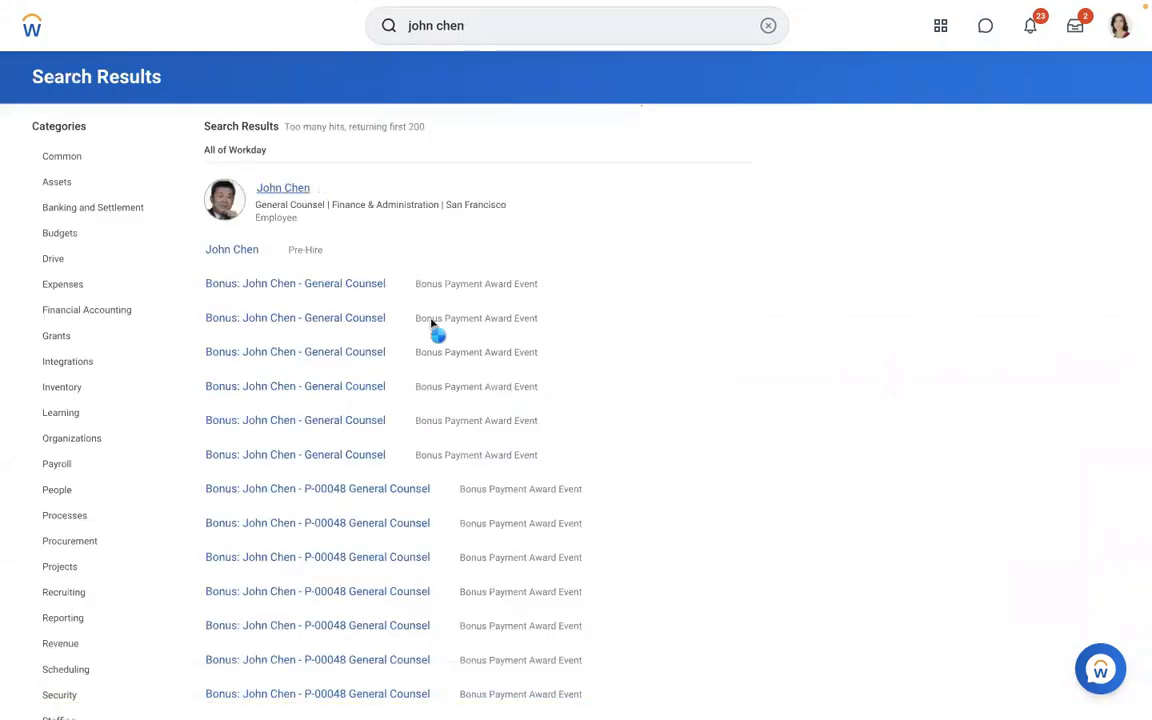
pyautogui.click(283, 188)
pyautogui.click(85, 562)
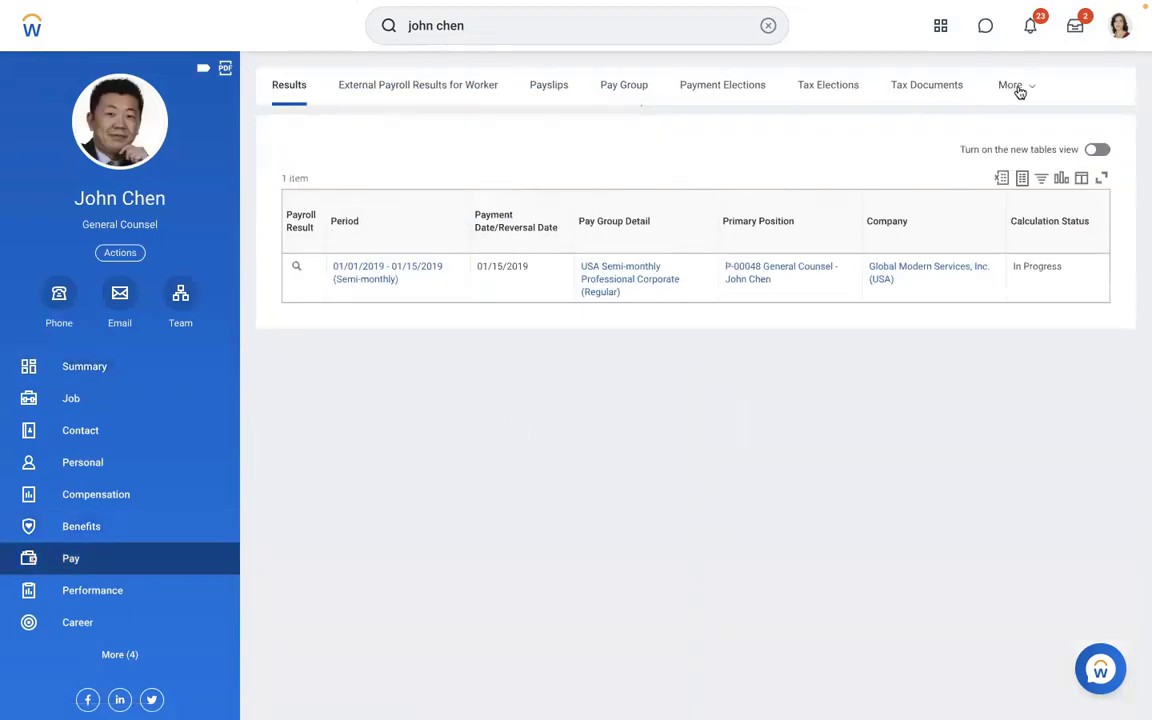
pyautogui.click(1016, 88)
pyautogui.click(909, 334)
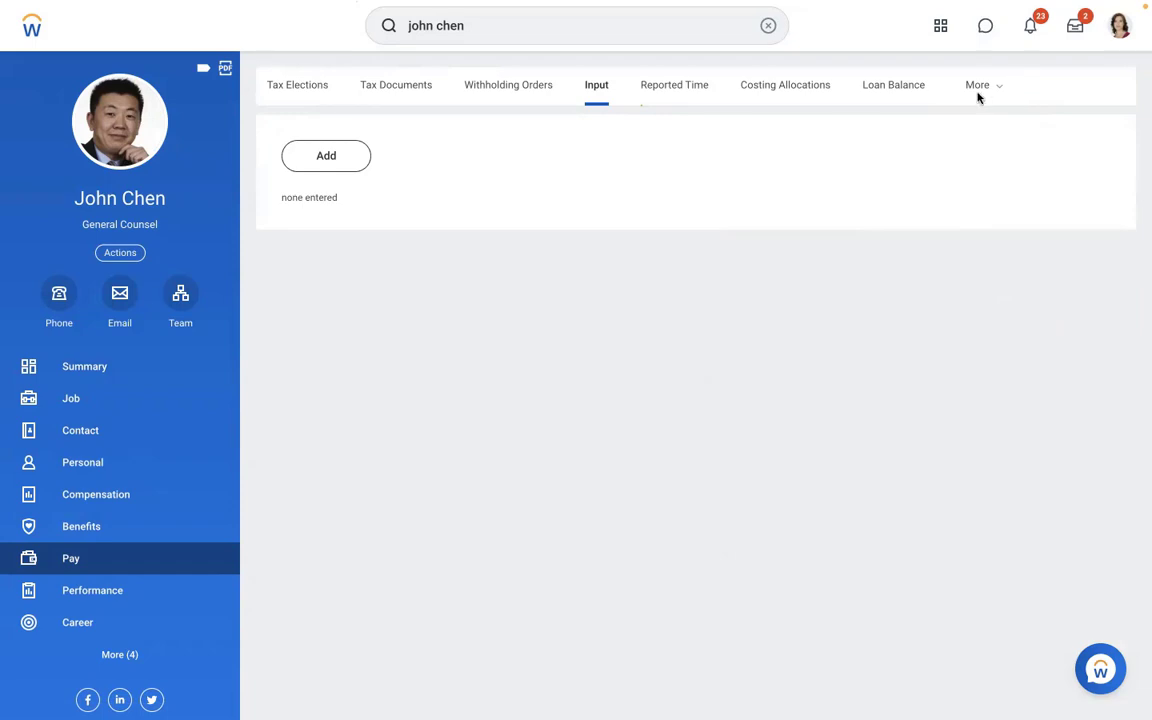
# - Re-calculate the worker's 01/15/2019 payroll result from its Results row
pyautogui.click(977, 90)
pyautogui.click(868, 125)
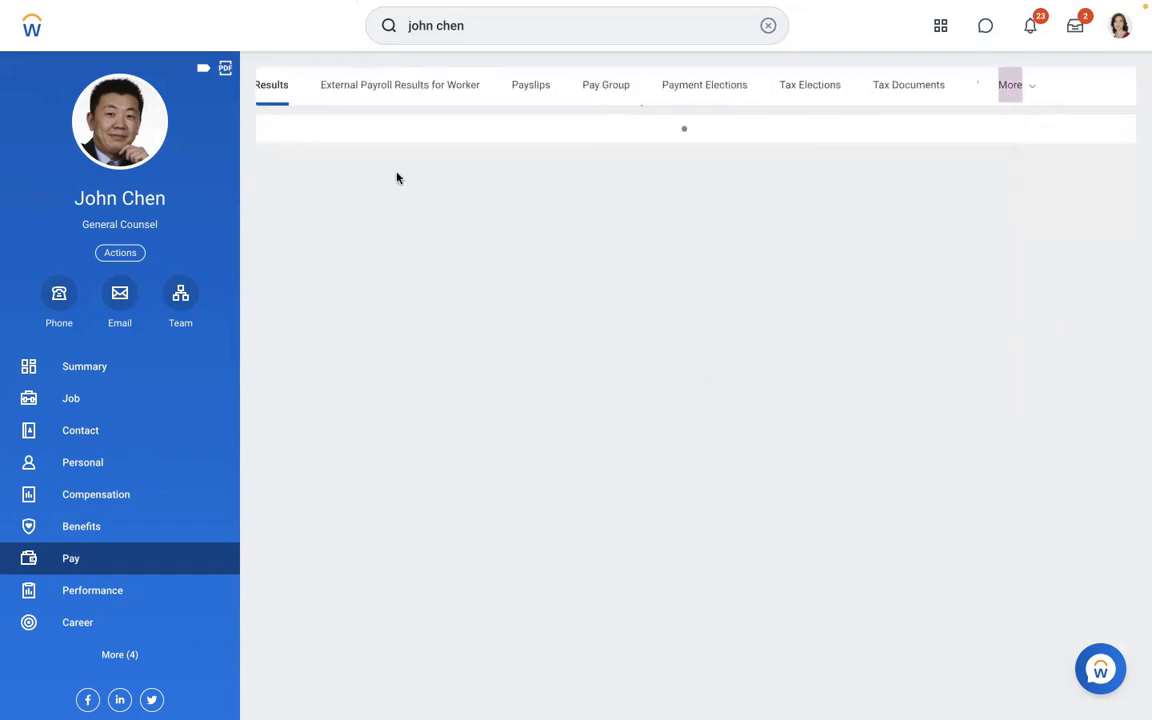
pyautogui.click(312, 267)
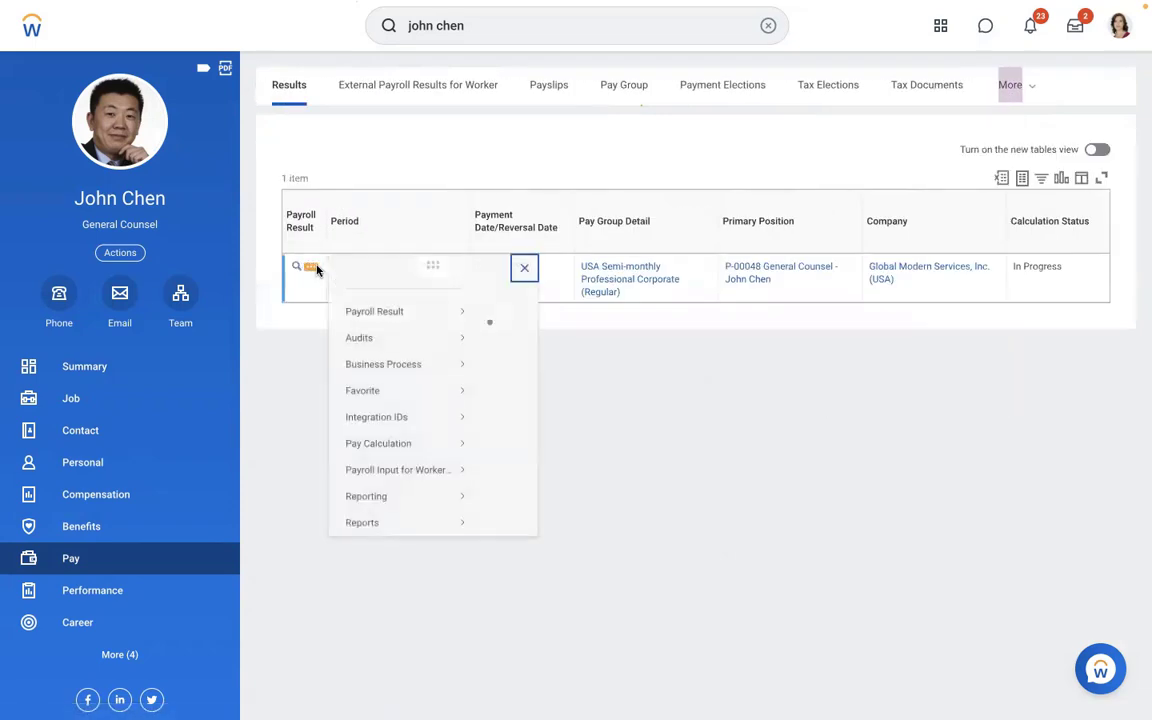
pyautogui.moveTo(418, 350)
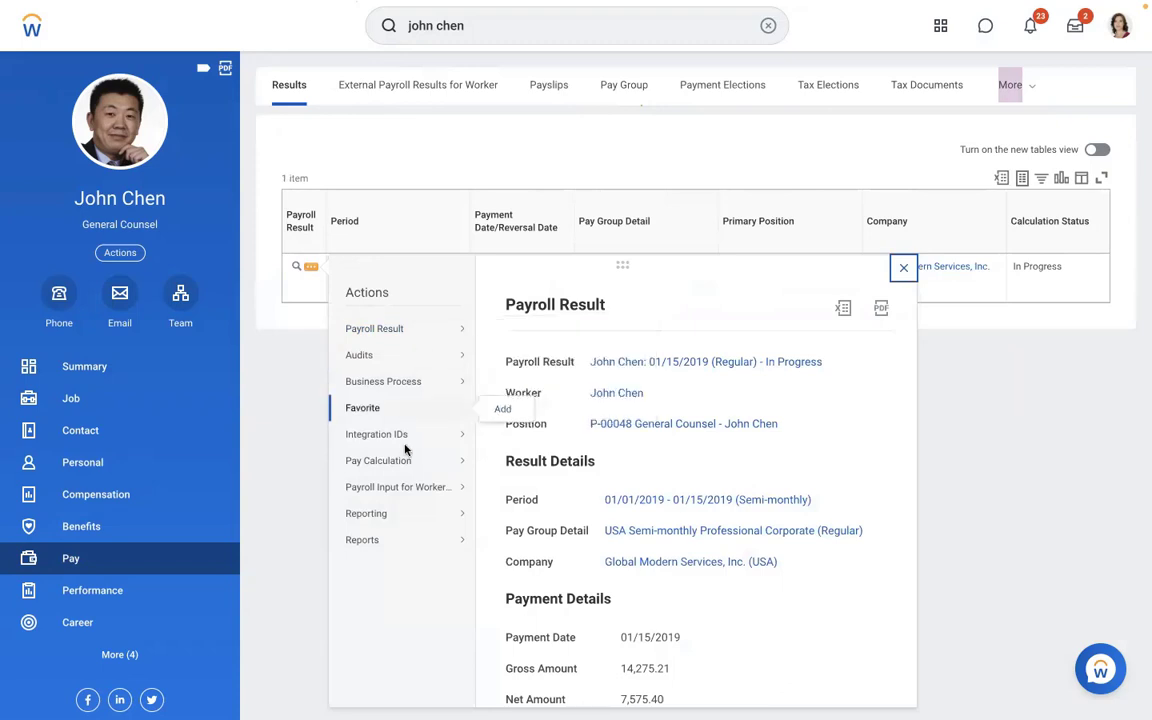
pyautogui.moveTo(410, 466)
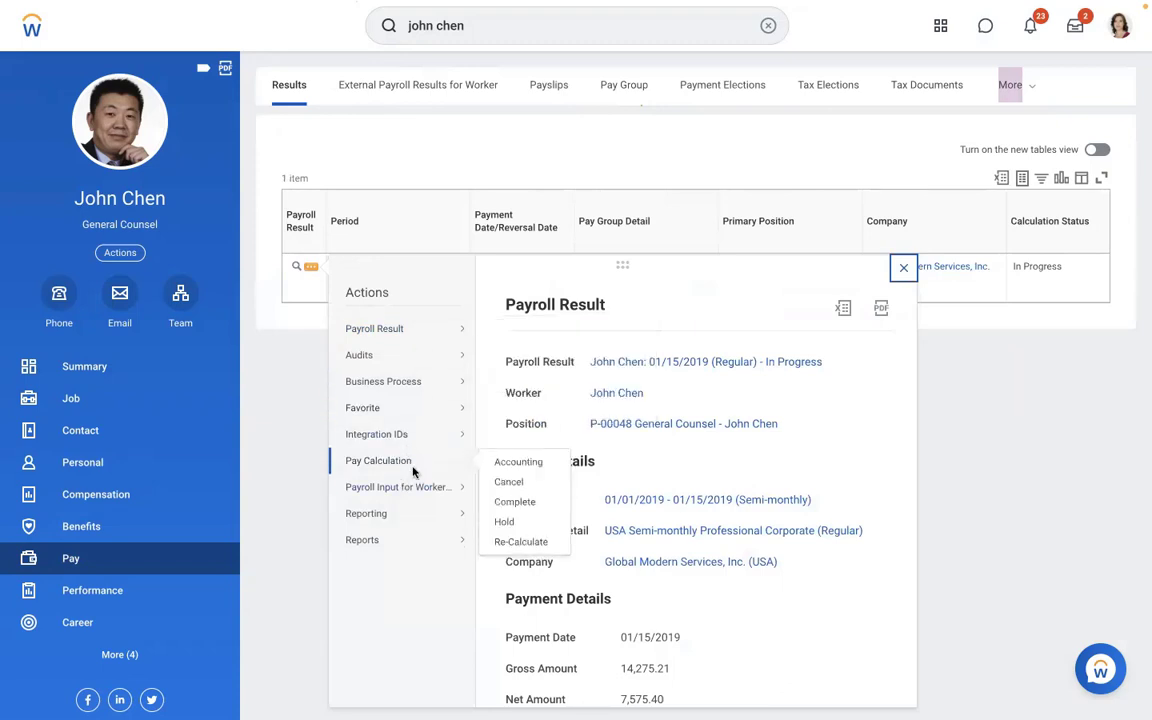
pyautogui.click(507, 541)
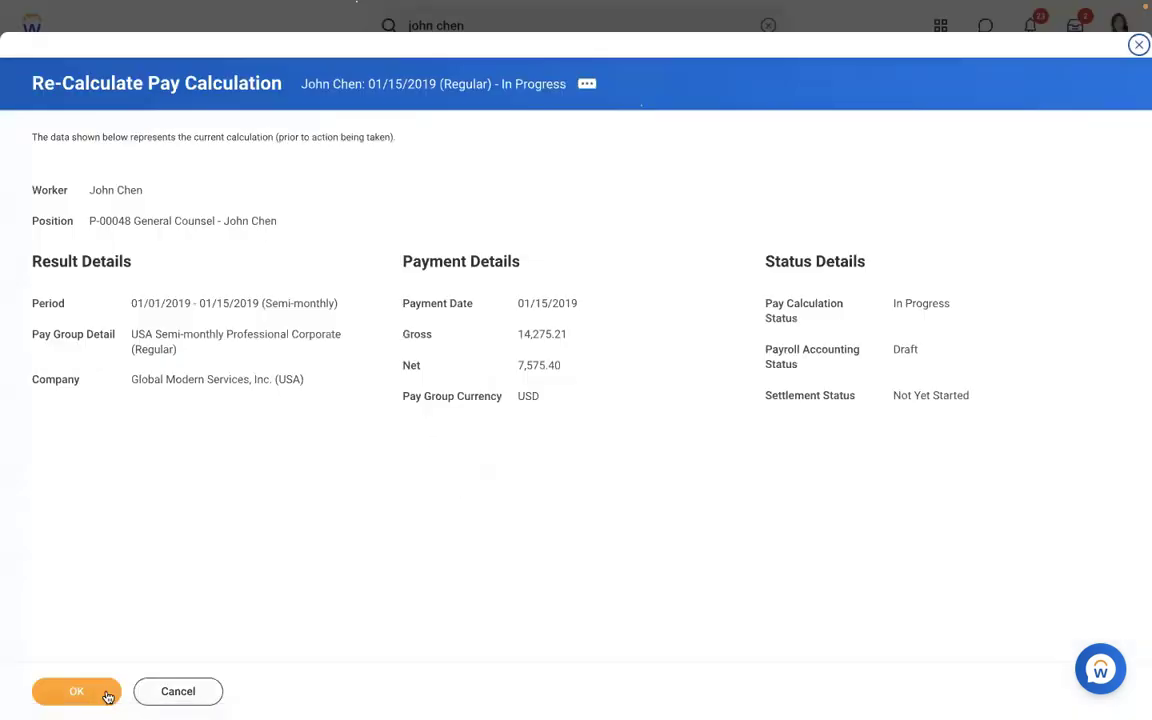
pyautogui.click(74, 699)
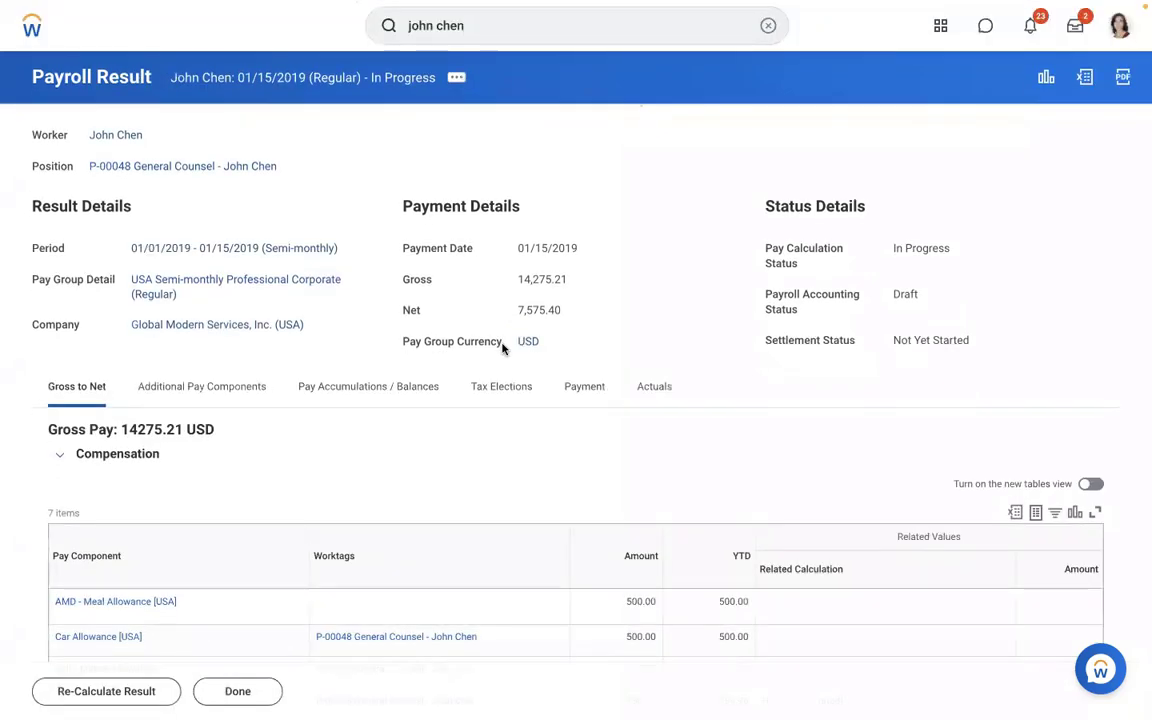
# - Review the recalculated result, showing AMD - Meal Allowance [USA] at 500.00
pyautogui.scroll(-4, 474, 455)
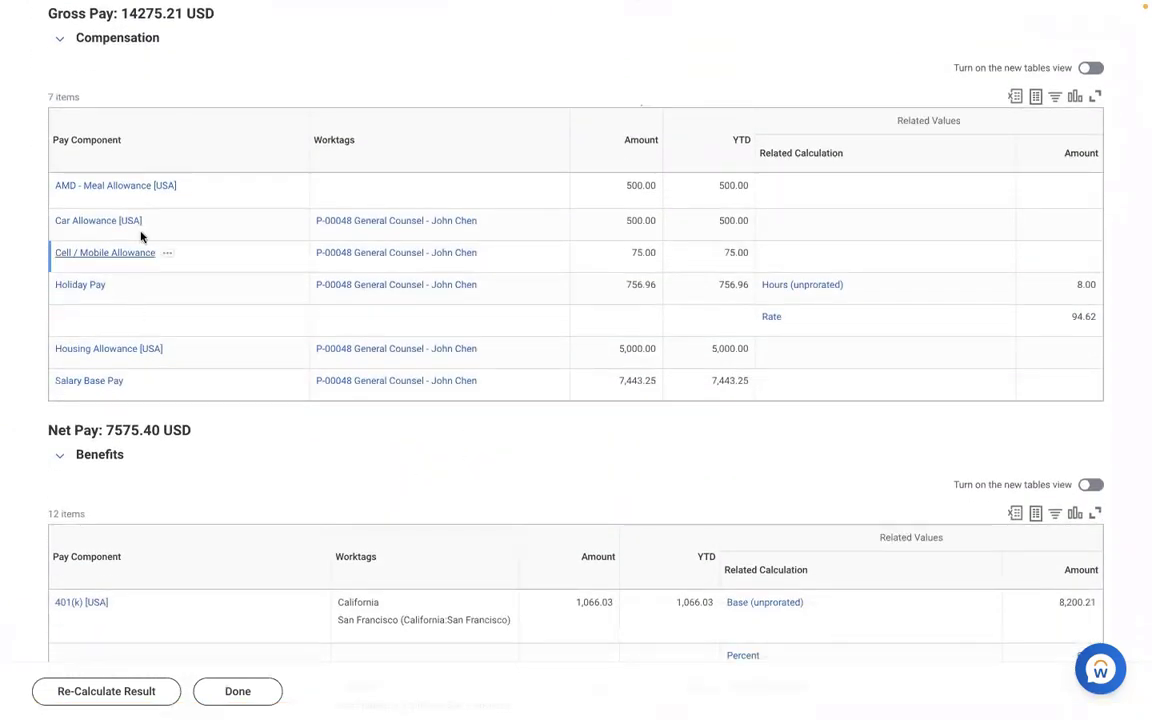
pyautogui.scroll(-1, 205, 326)
pyautogui.scroll(-5, 205, 326)
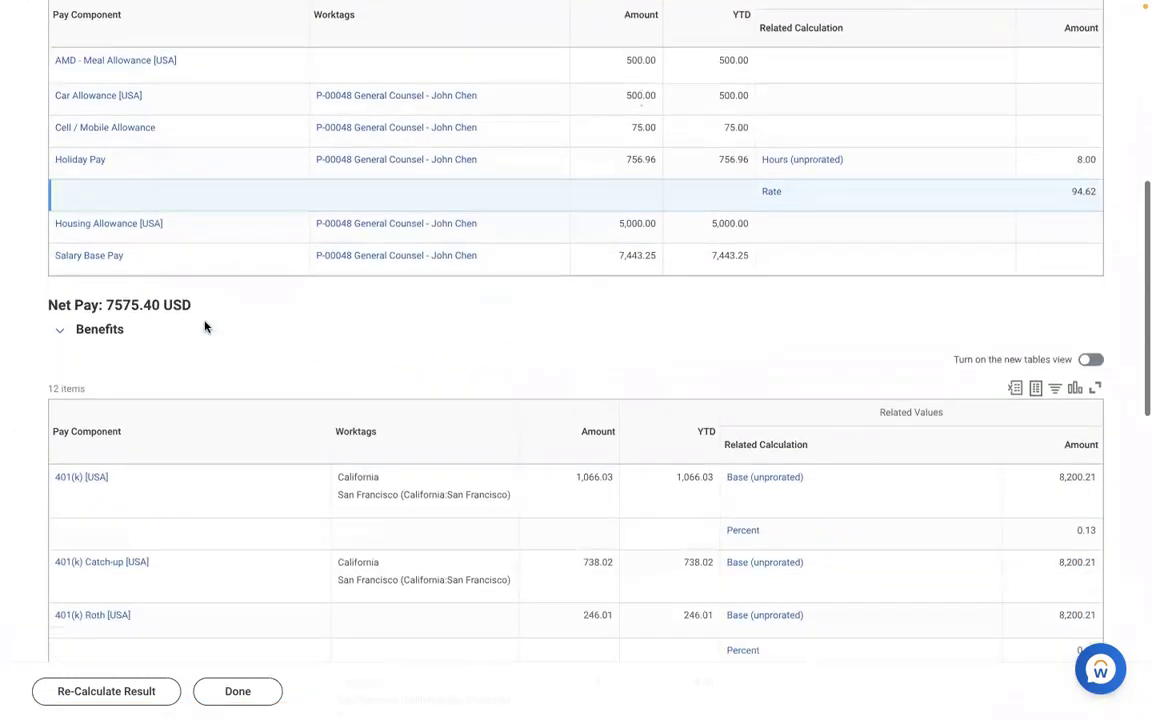
pyautogui.scroll(-5, 205, 326)
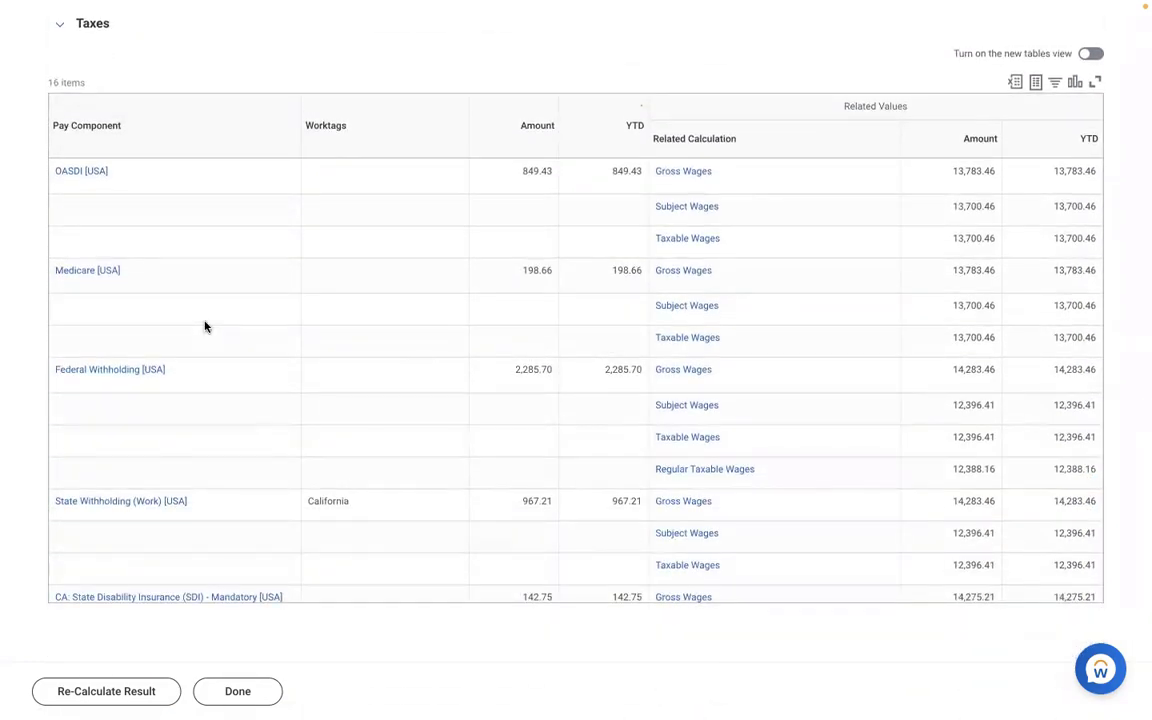
pyautogui.scroll(3, 205, 326)
pyautogui.scroll(7, 205, 326)
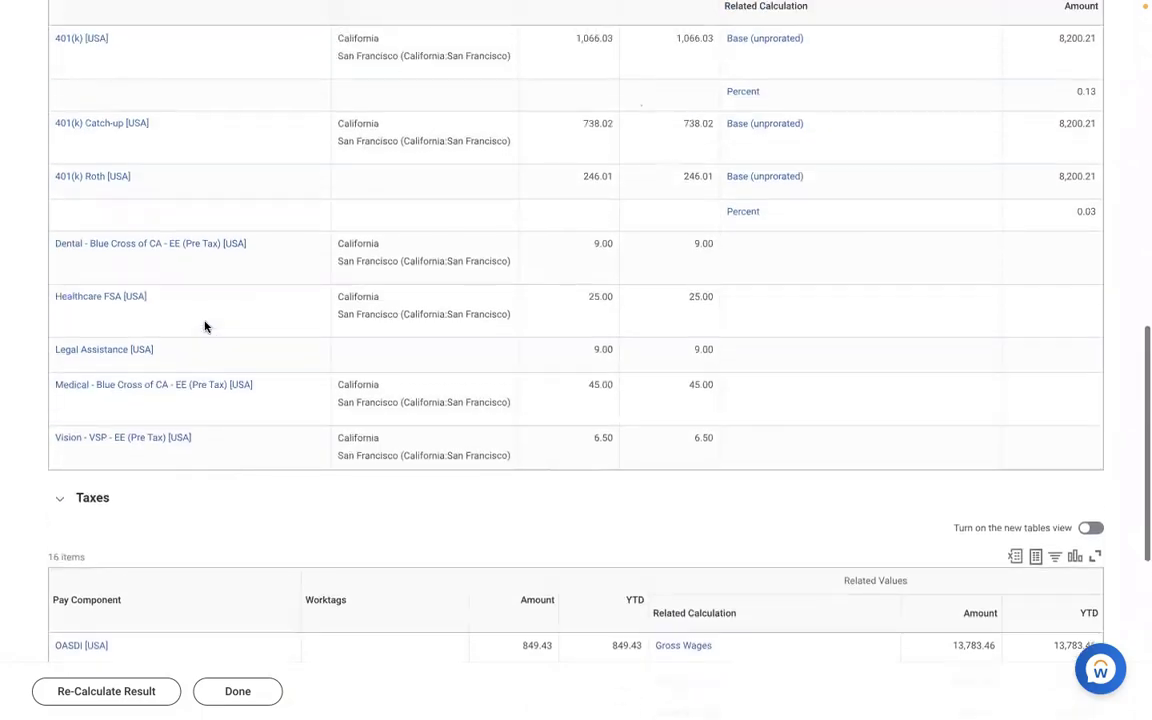
pyautogui.scroll(4, 205, 326)
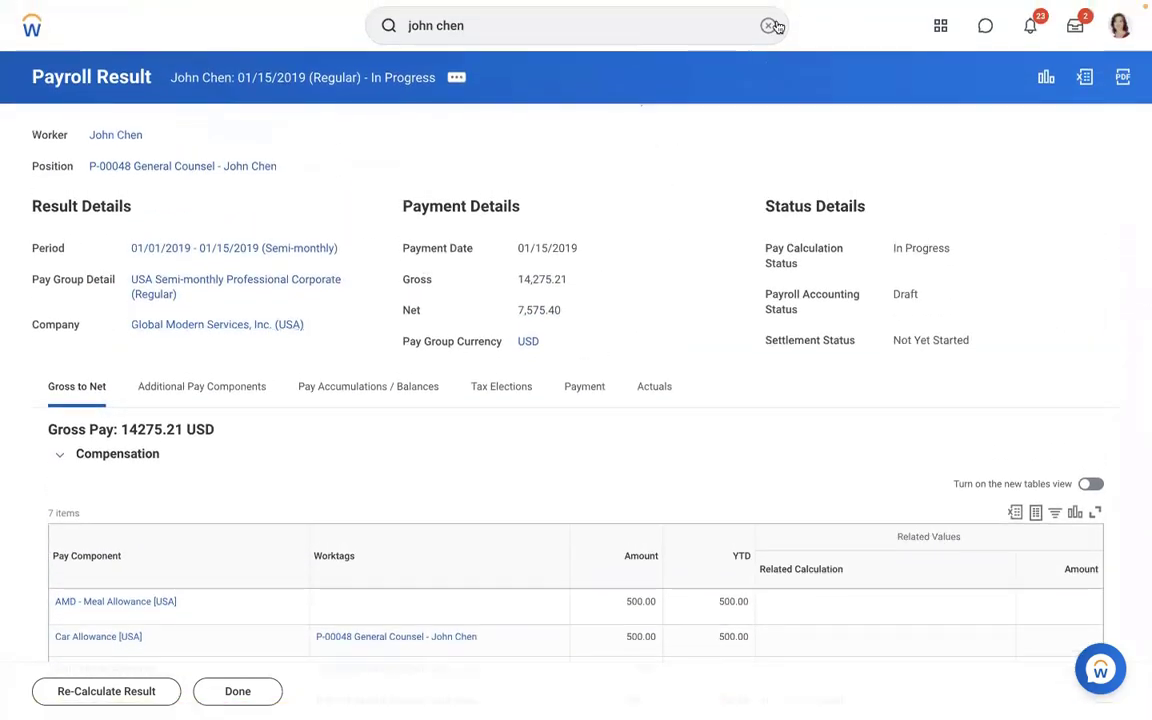
# - Open AMD - Loan Payment [USA] in Edit Earning again
pyautogui.click(768, 25)
pyautogui.write('edit ')
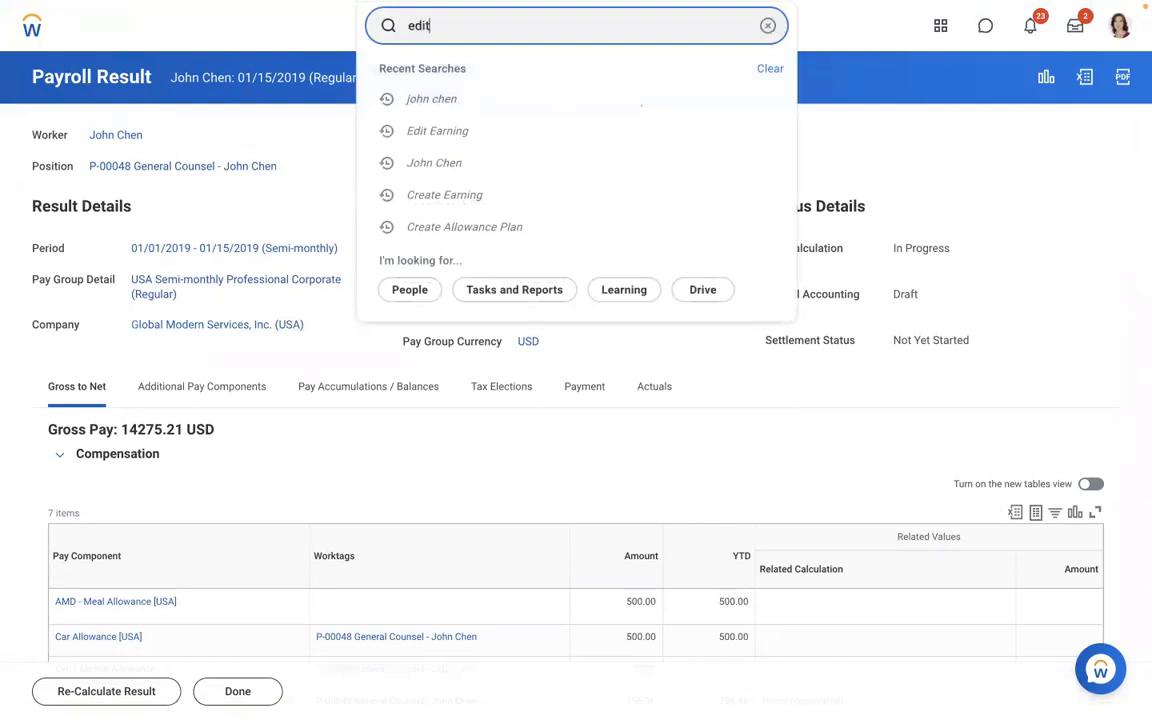
pyautogui.write('earning')
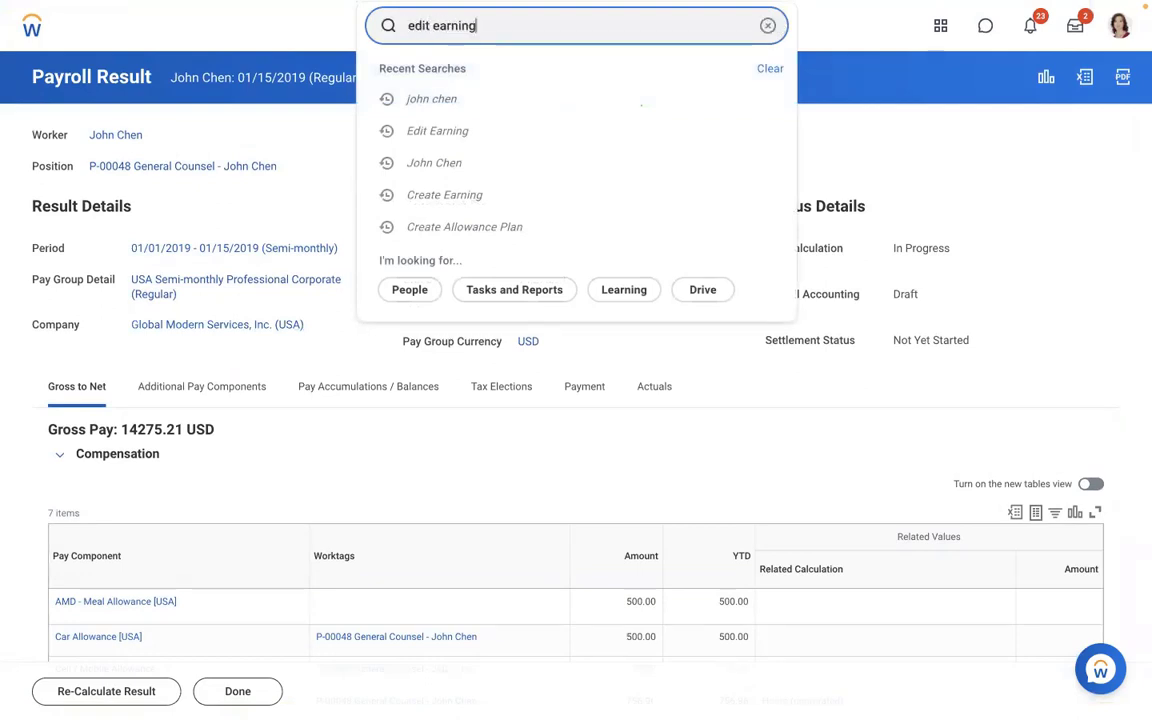
pyautogui.click(468, 86)
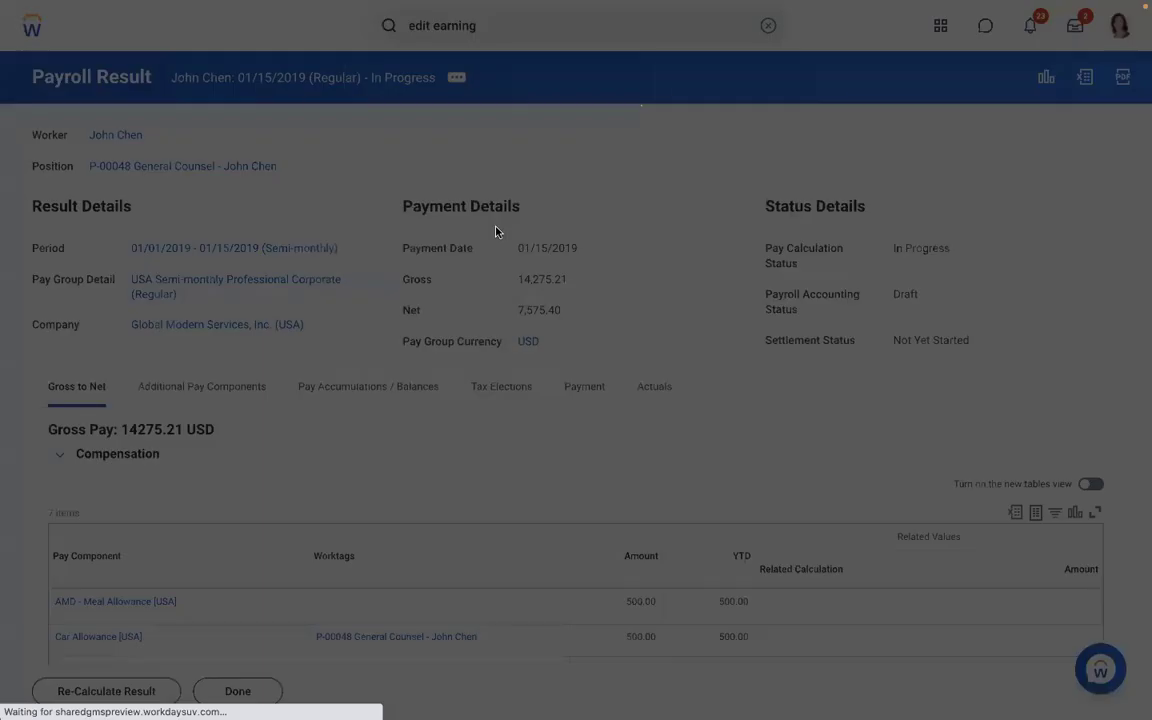
pyautogui.click(432, 204)
pyautogui.write('amd')
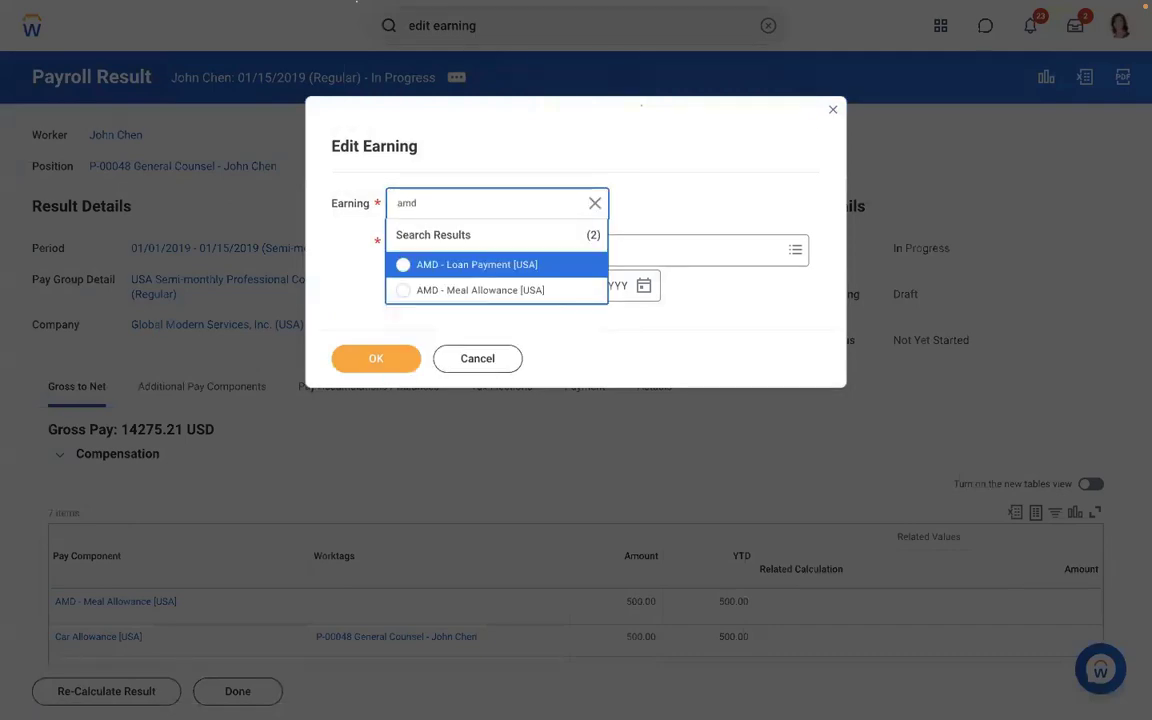
pyautogui.click(447, 266)
pyautogui.click(372, 355)
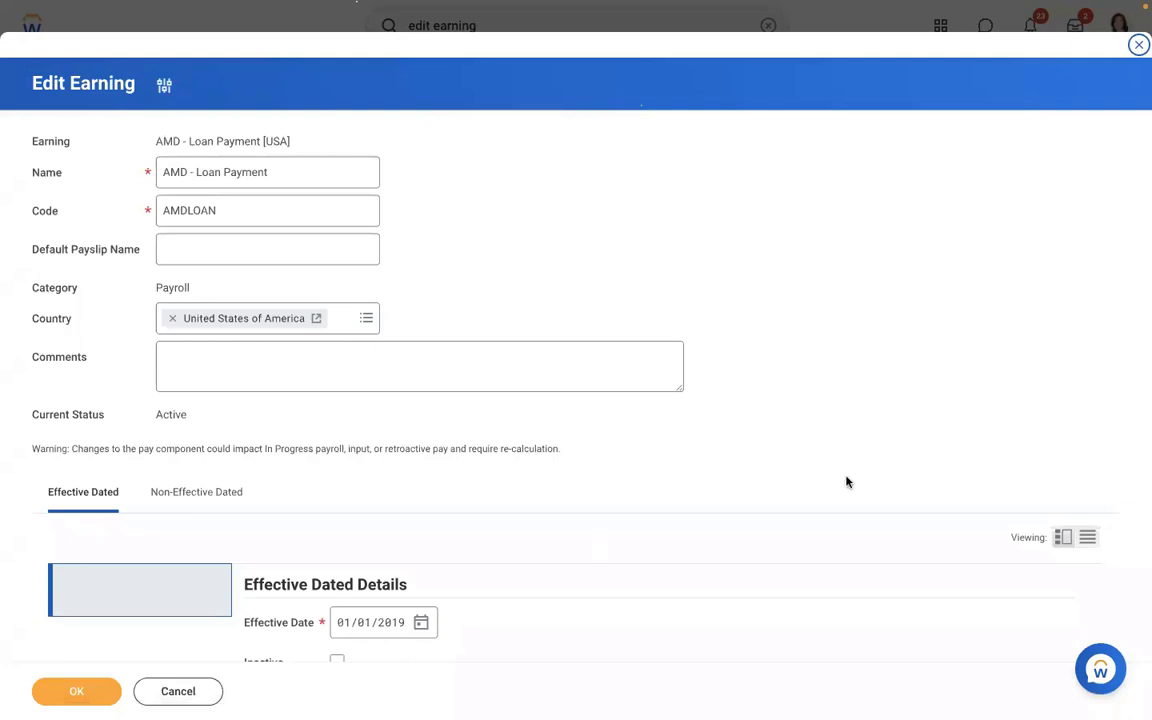
# - Set the worker eligibility to Payroll Input (Onetime) Exists for Pay Component (Sub Period) and save
pyautogui.scroll(-5, 846, 482)
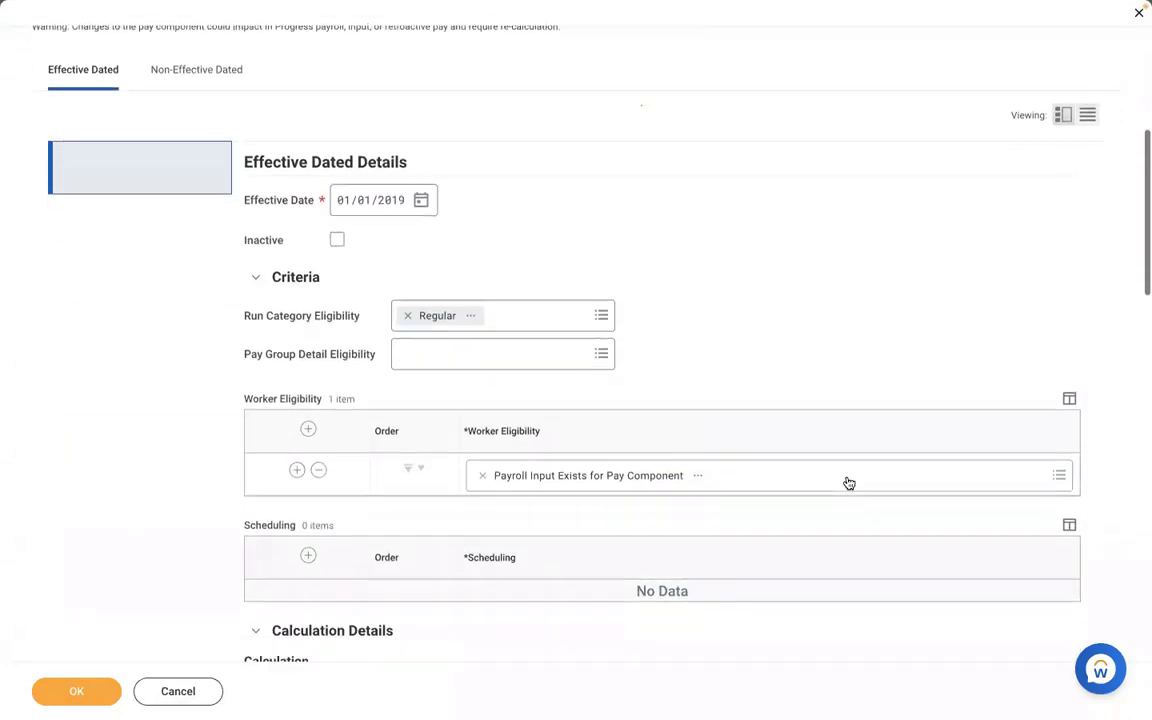
pyautogui.click(482, 418)
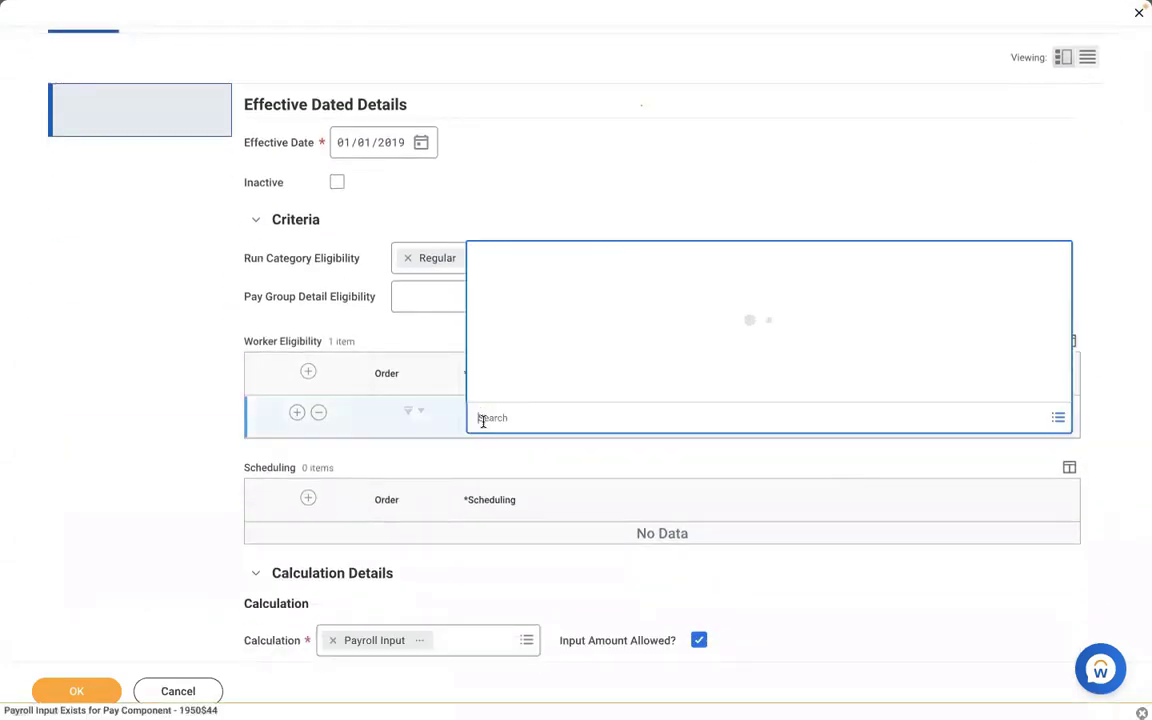
pyautogui.write('payroll i')
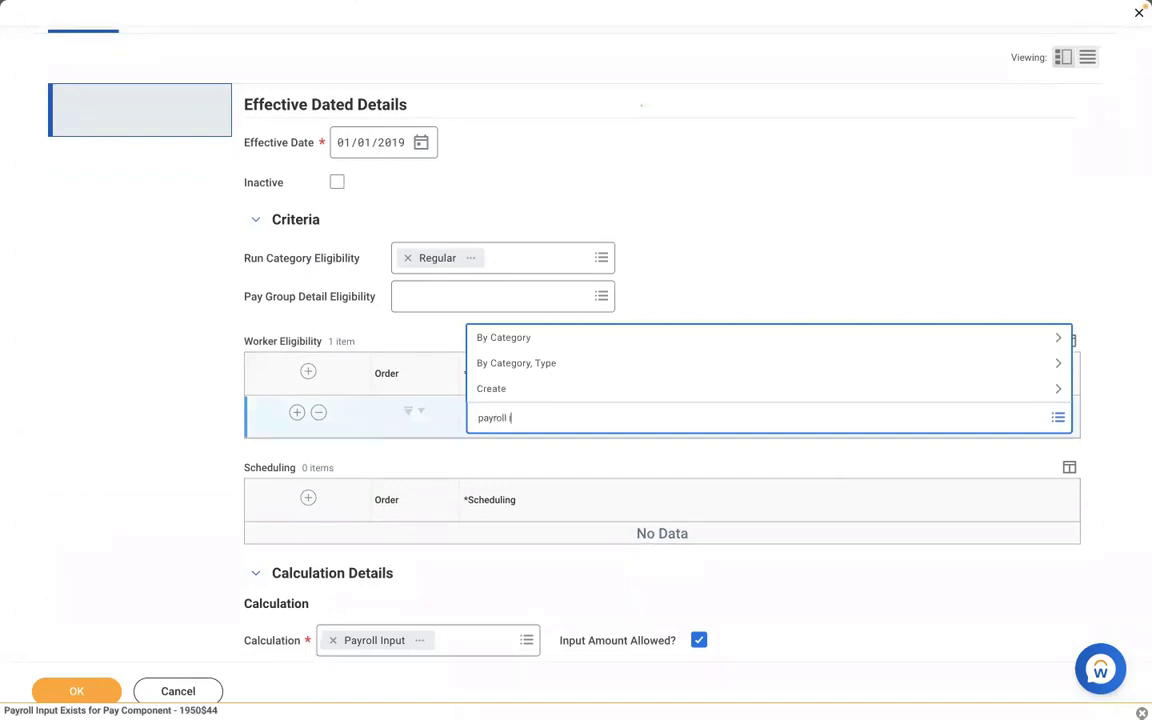
pyautogui.write('nput')
pyautogui.press('Return')
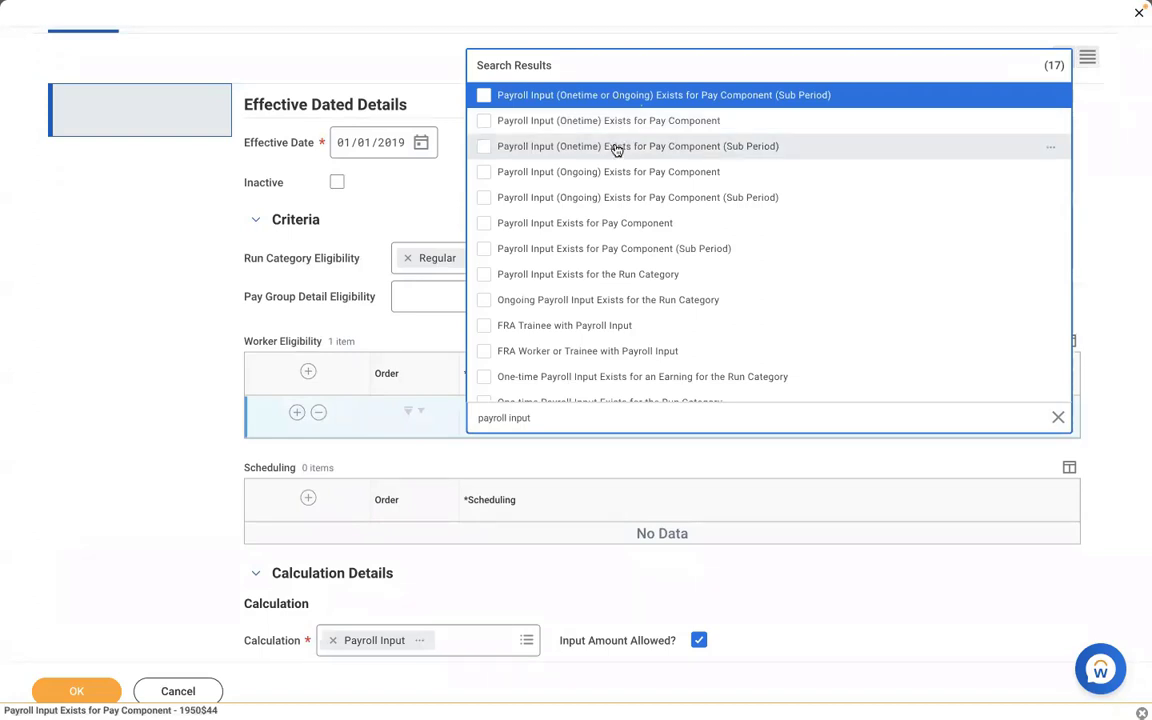
pyautogui.click(617, 150)
pyautogui.click(150, 385)
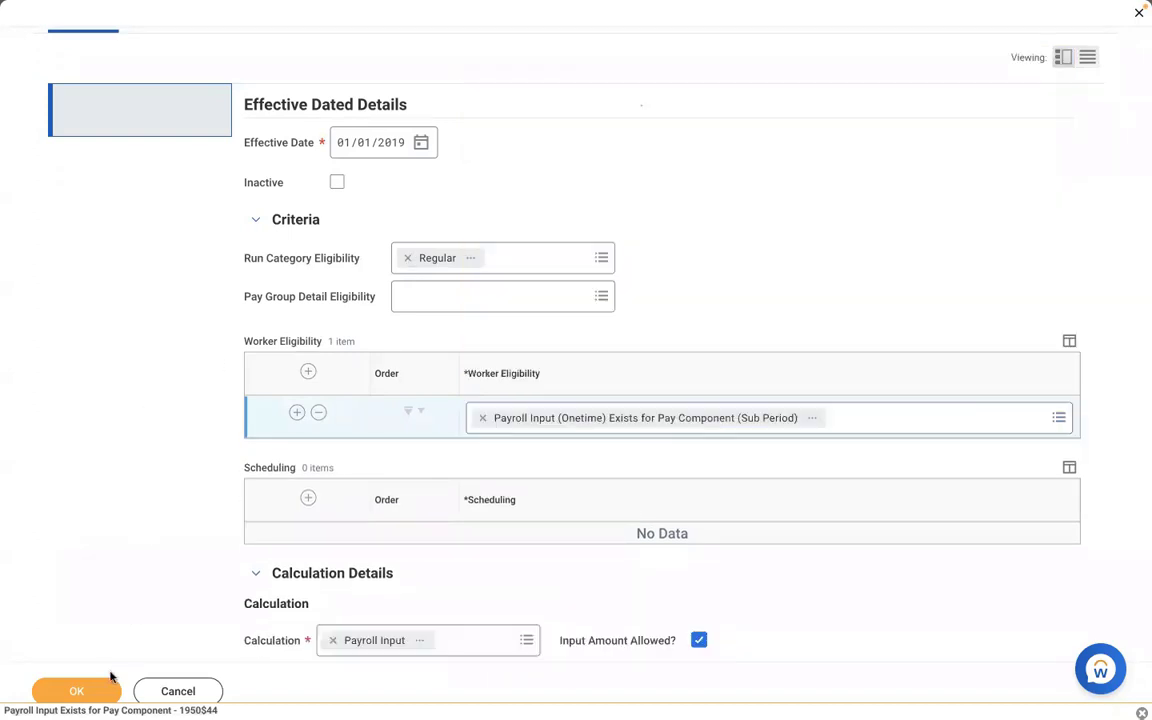
pyautogui.click(88, 699)
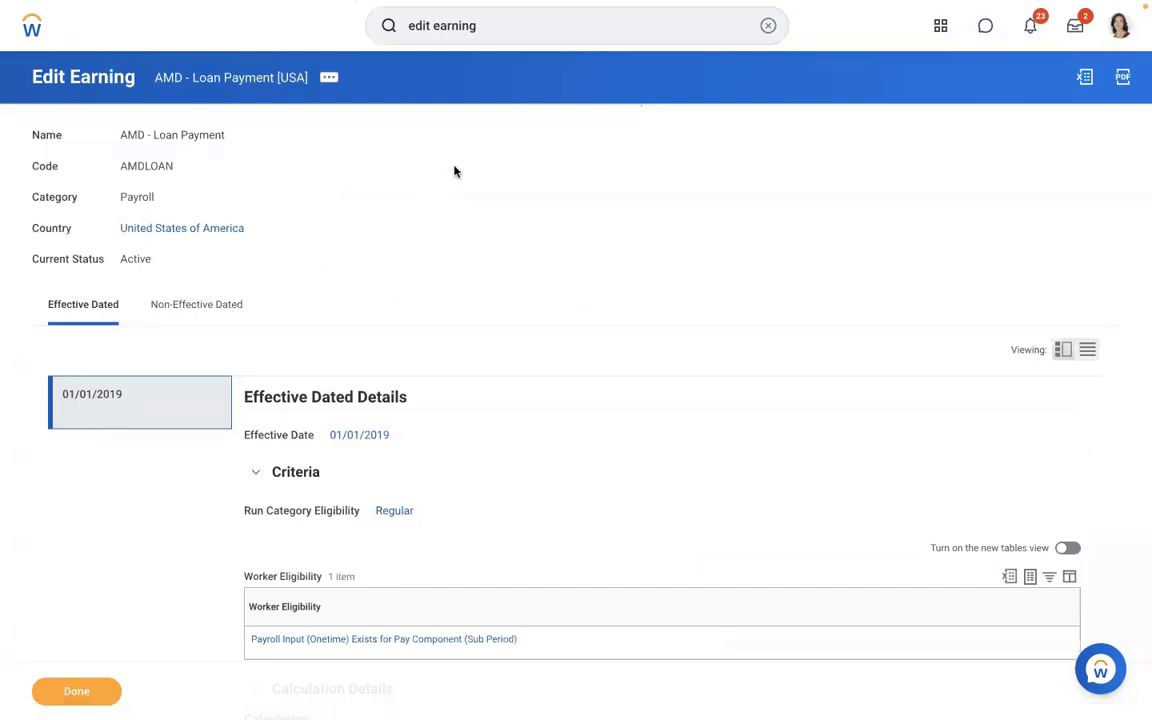
# - Search for the worker and open his Pay results
pyautogui.click(768, 25)
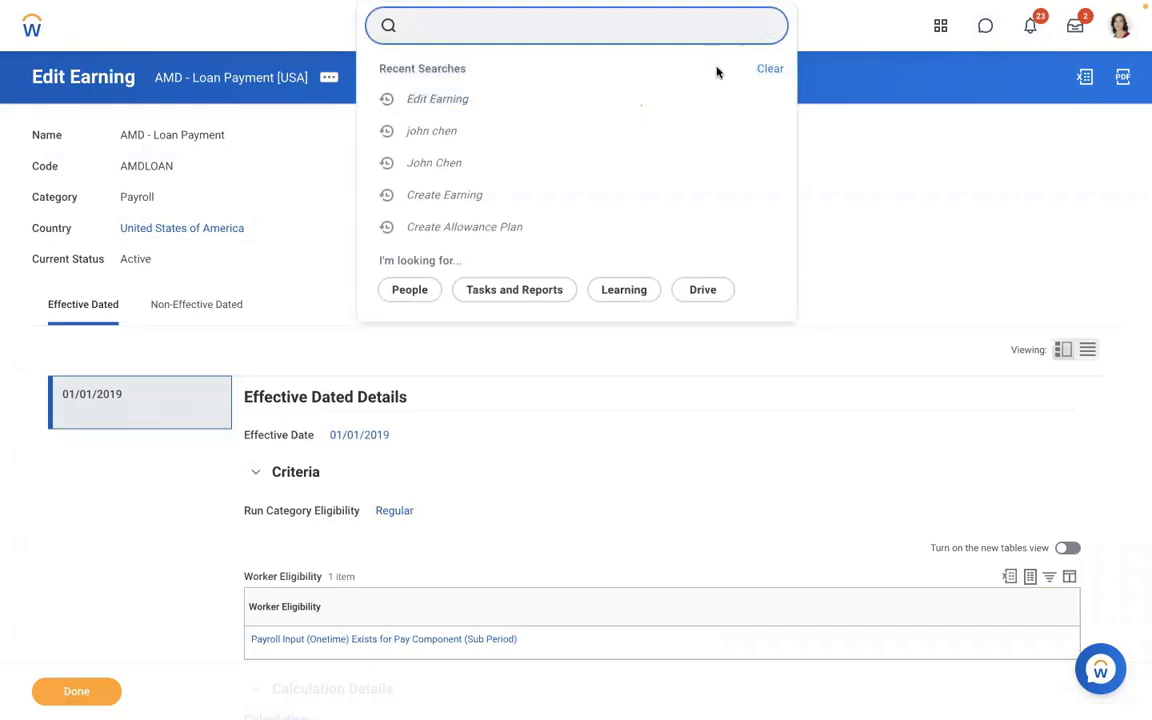
pyautogui.click(500, 130)
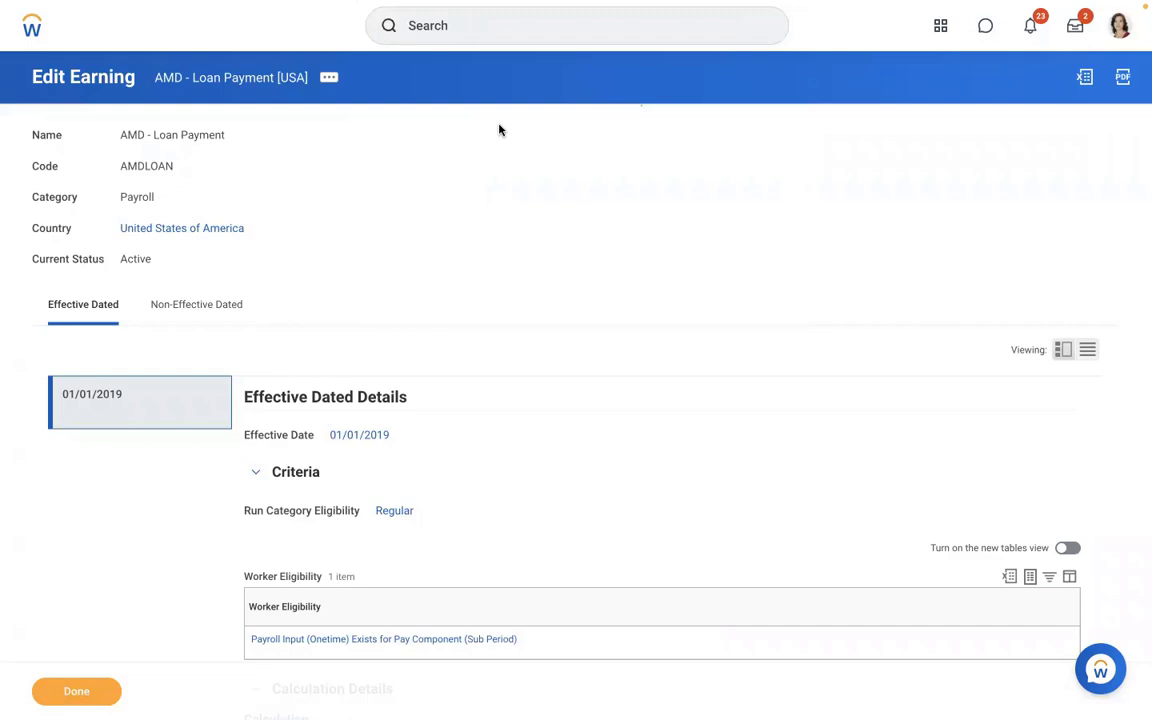
pyautogui.click(466, 31)
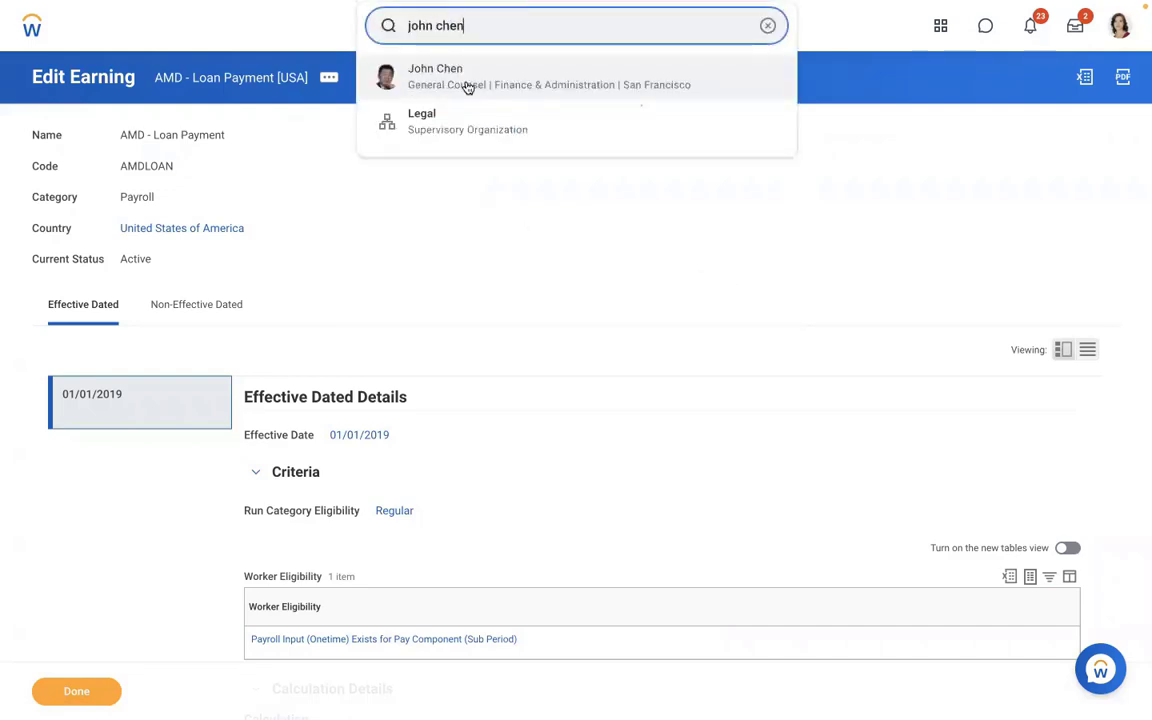
pyautogui.click(465, 85)
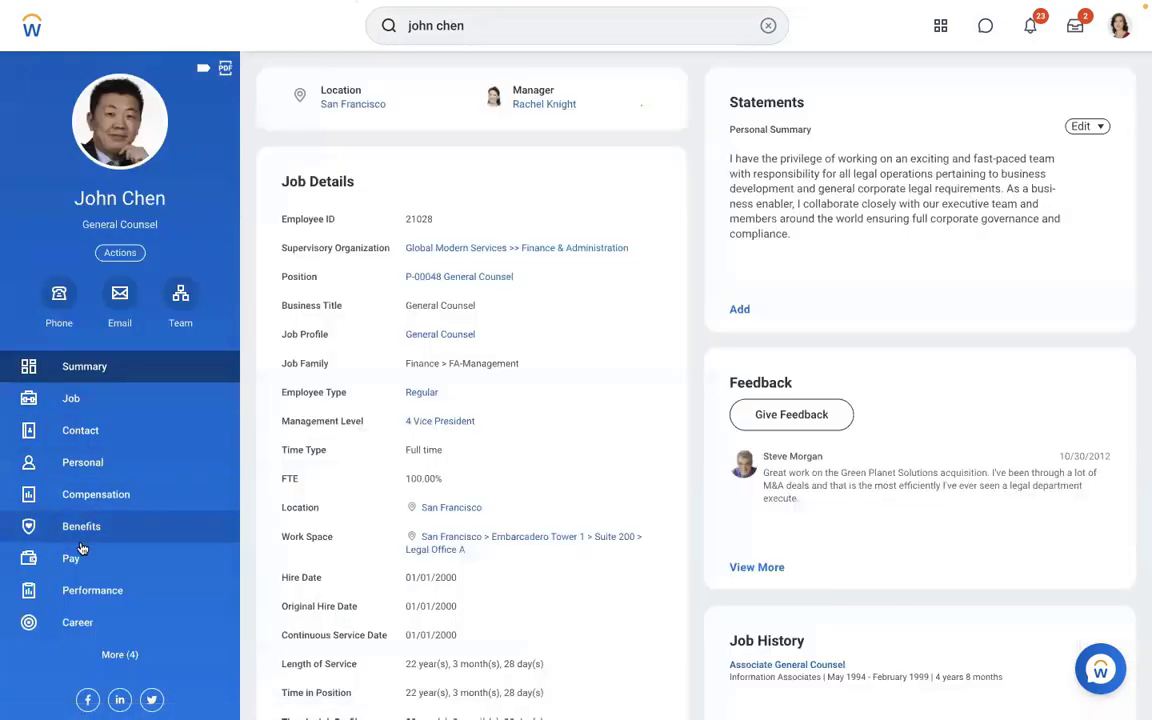
pyautogui.click(72, 557)
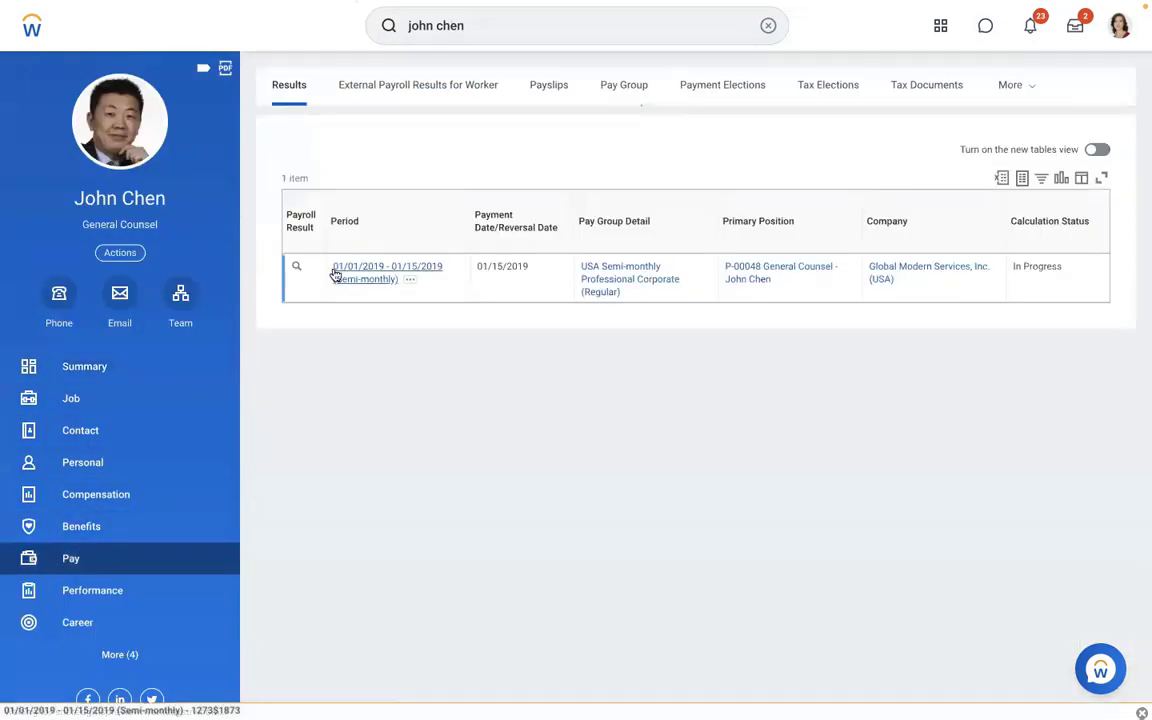
# - Re-calculate the 01/01/2019 - 01/15/2019 semi-monthly pay; gross stays 14,275.21
pyautogui.click(312, 267)
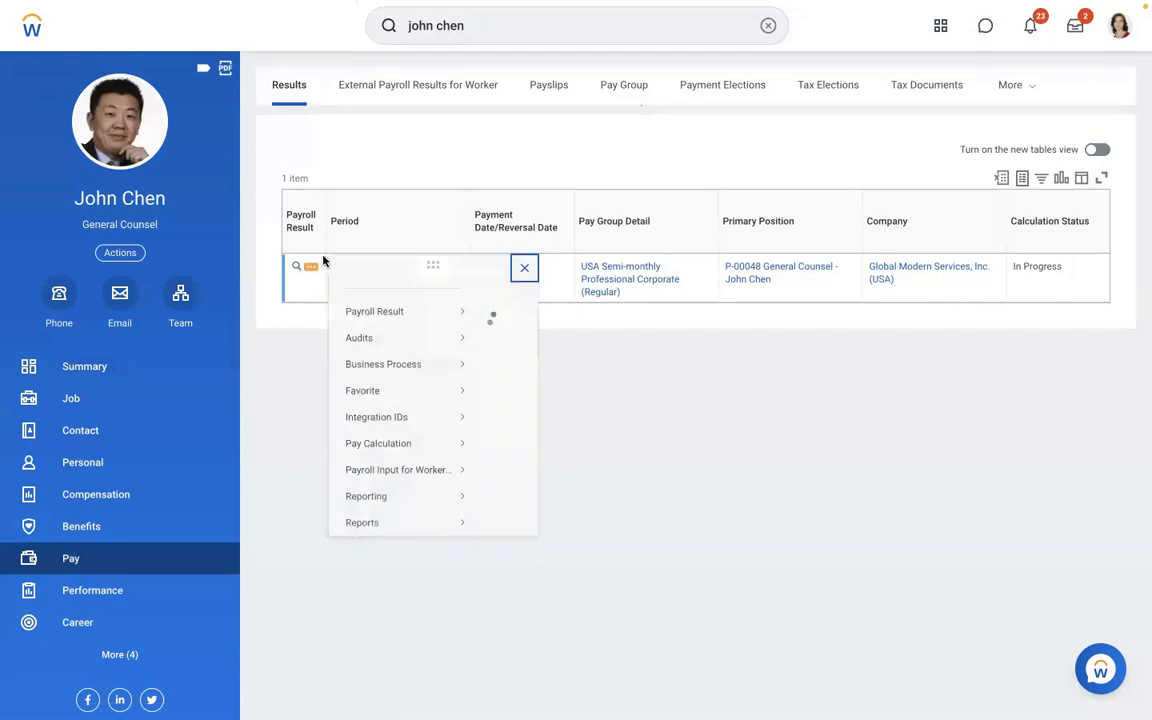
pyautogui.moveTo(398, 462)
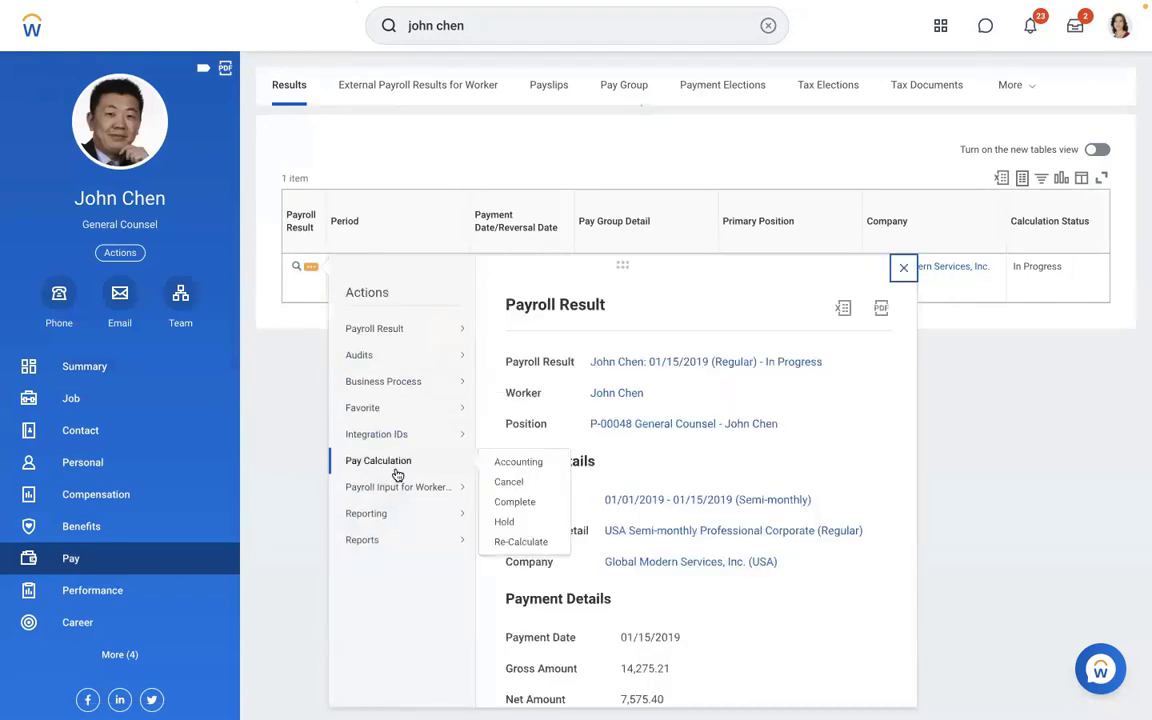
pyautogui.click(516, 541)
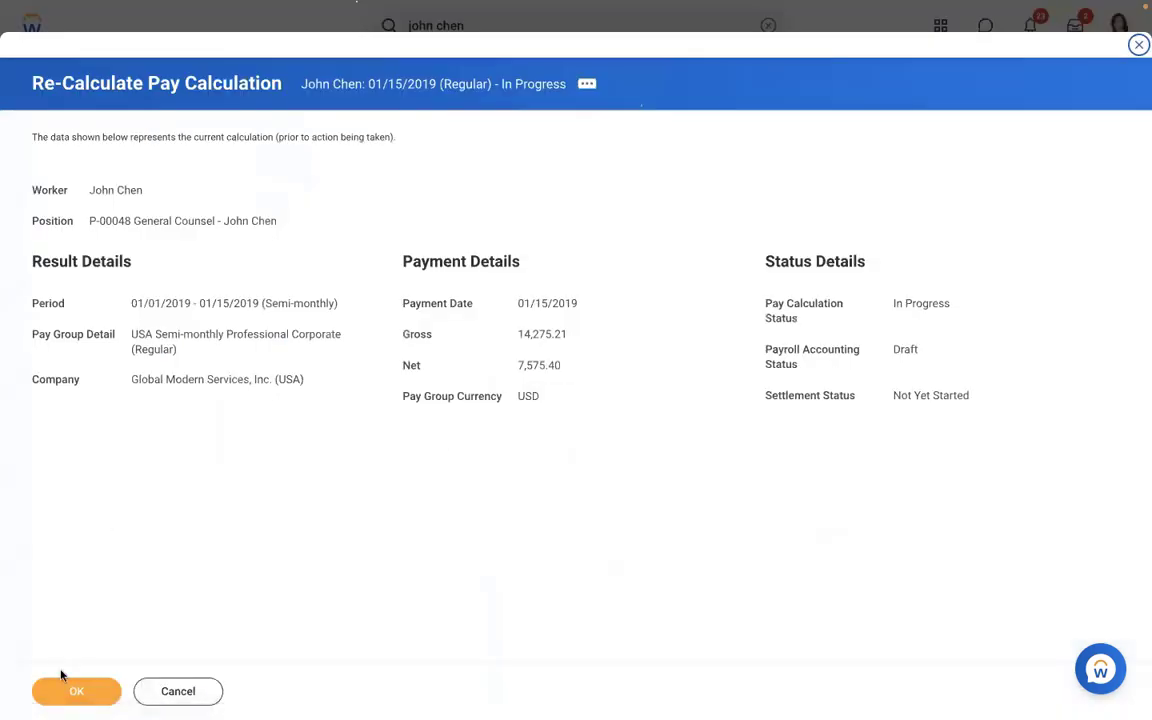
pyautogui.click(77, 692)
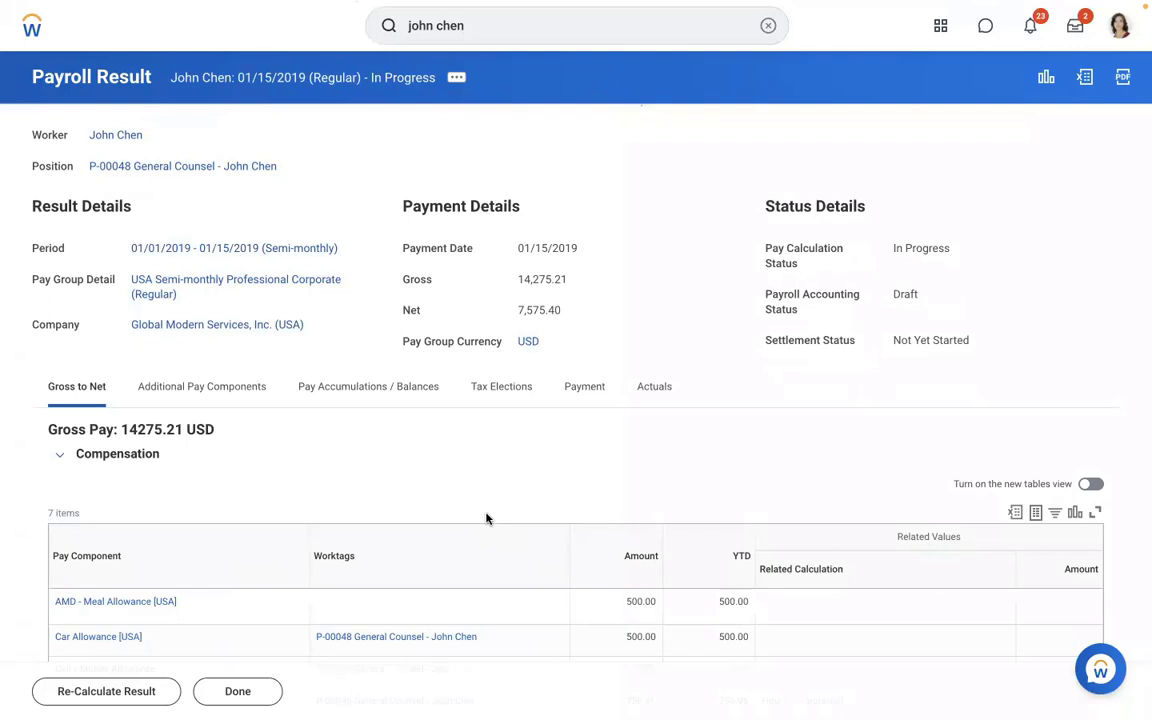
# - Check the worker's payroll inputs, finding none, and consult the Word notes on Loan 10000
pyautogui.click(135, 136)
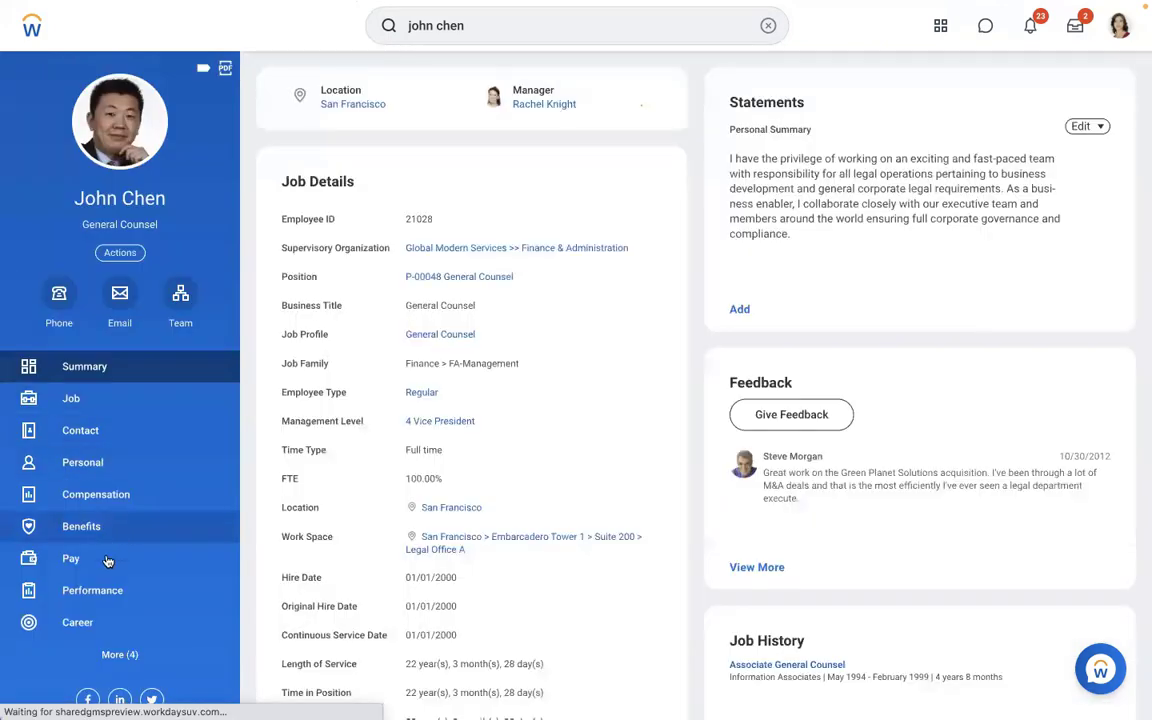
pyautogui.click(108, 560)
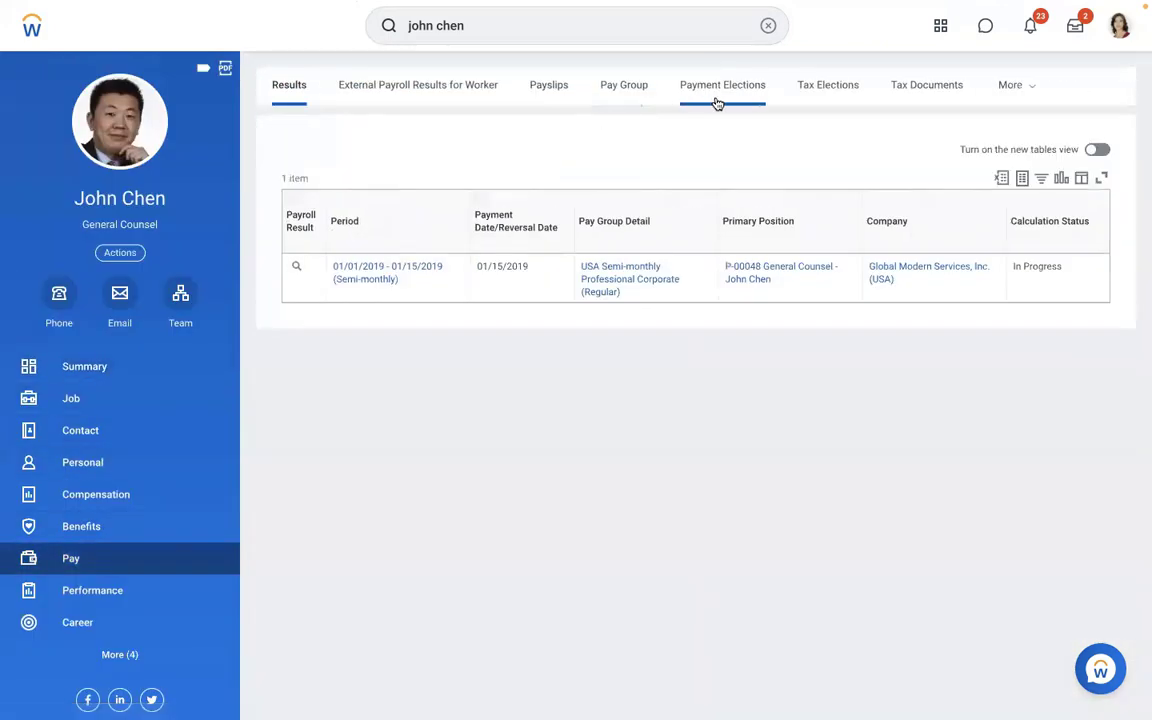
pyautogui.click(1001, 92)
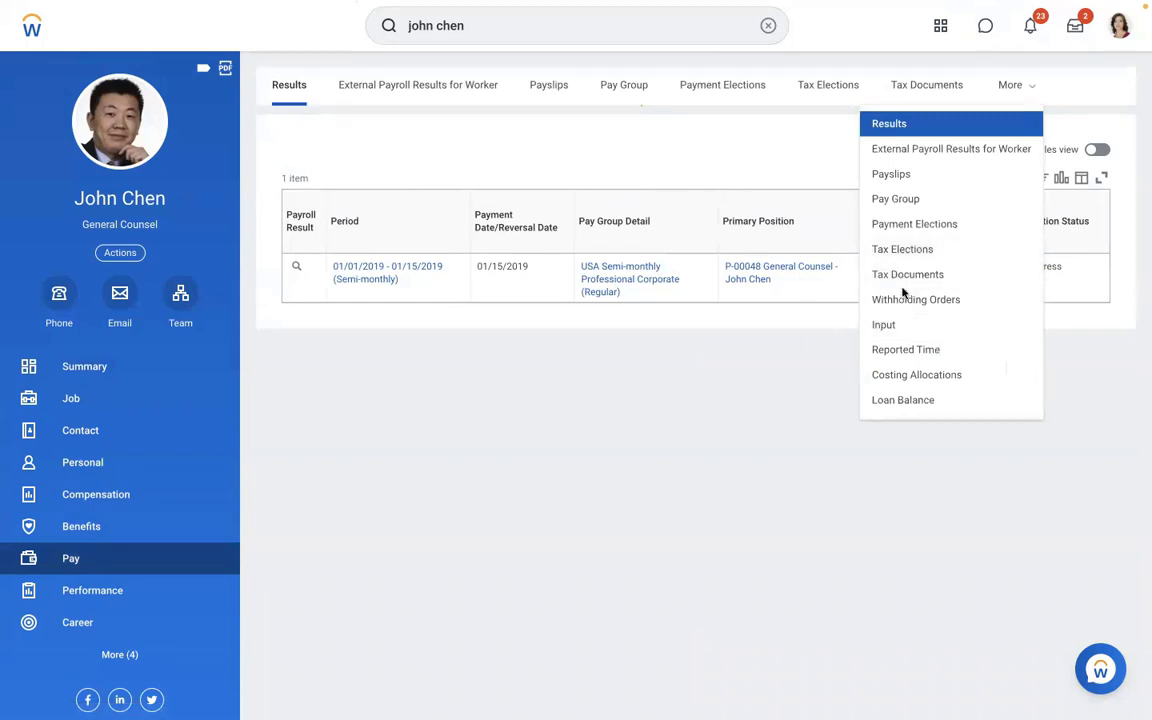
pyautogui.click(880, 326)
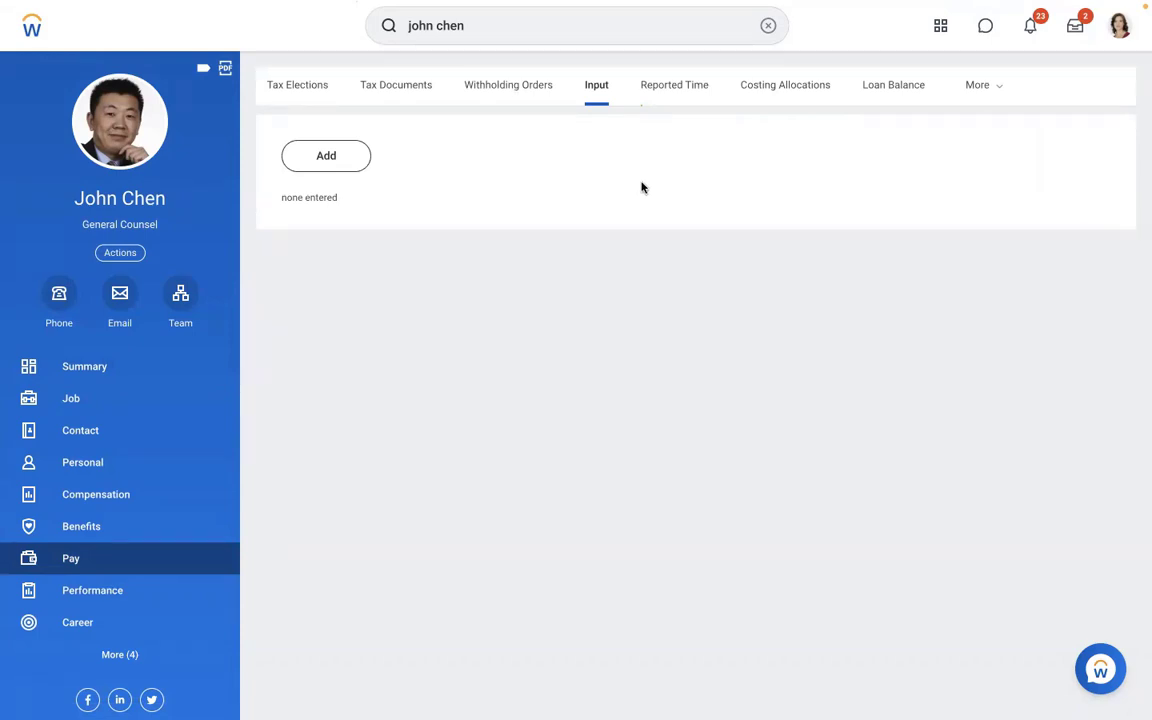
pyautogui.hotkey('ctrl', 'Left')
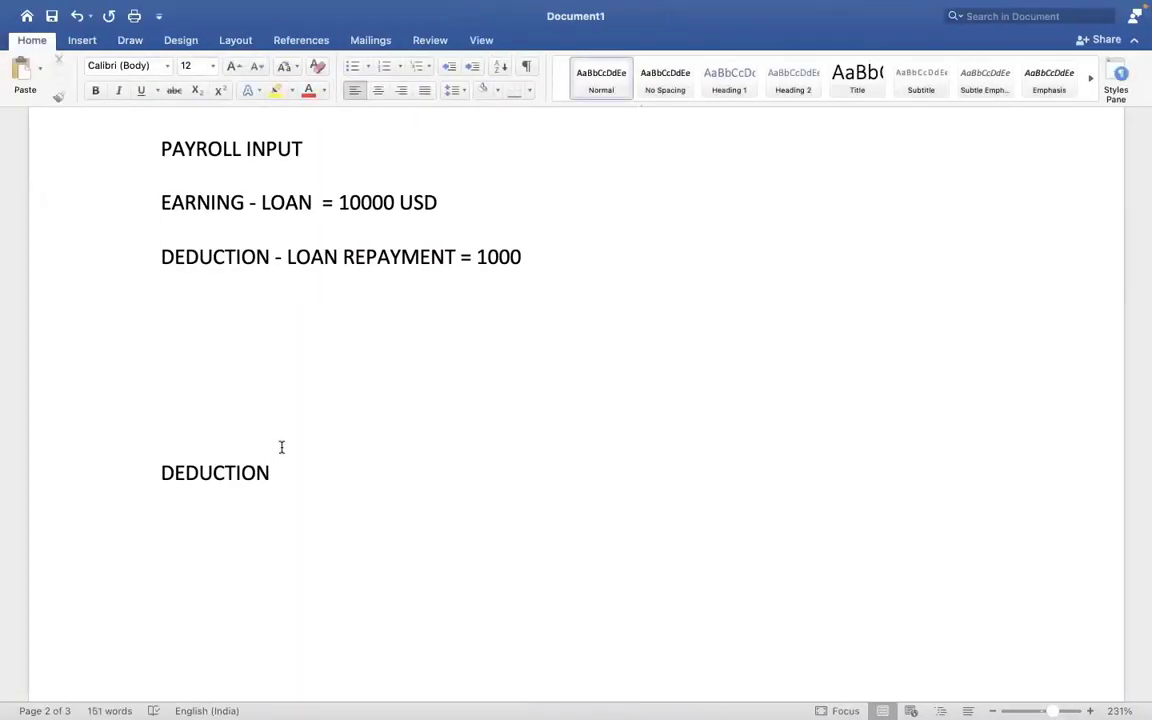
pyautogui.hotkey('ctrl', 'Right')
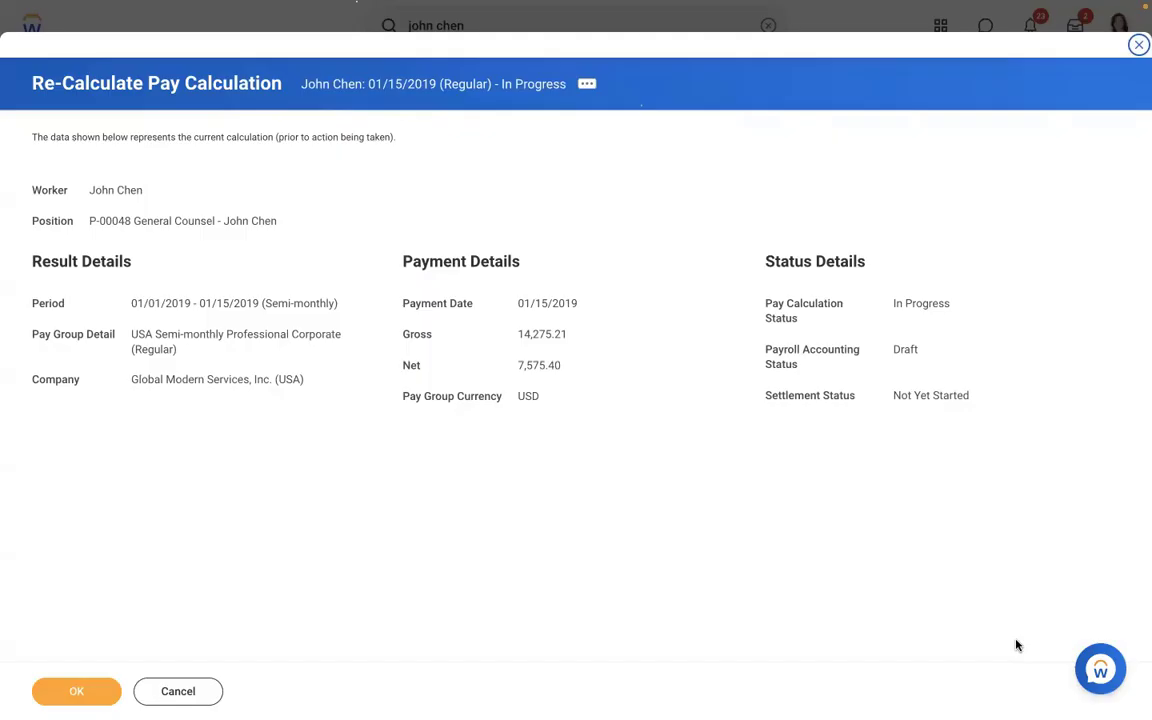